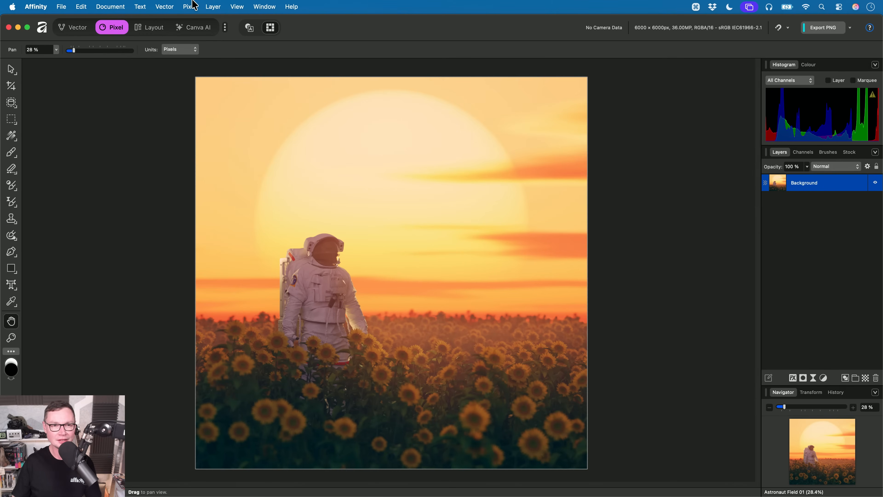
# Add a live Glitch filter to the astronaut image's Background layer
pyautogui.click(197, 6)
pyautogui.moveTo(233, 87)
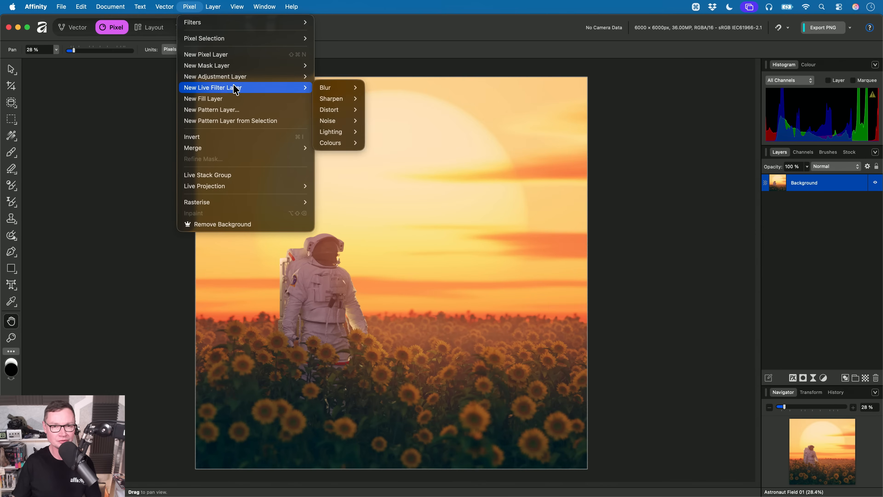
pyautogui.moveTo(337, 110)
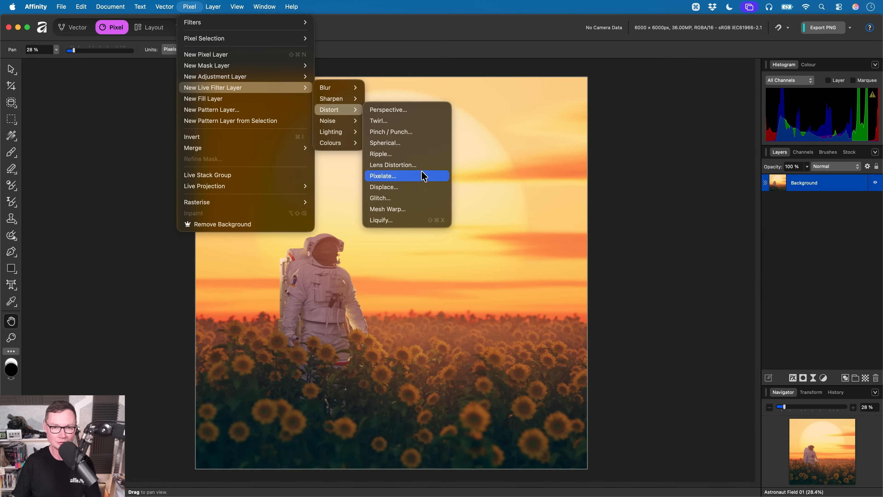
pyautogui.click(417, 199)
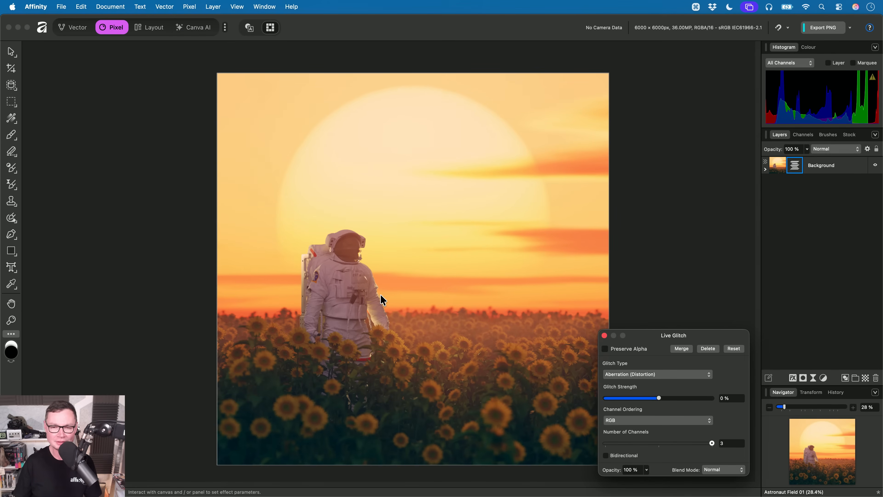
pyautogui.scroll(6, 400, 301)
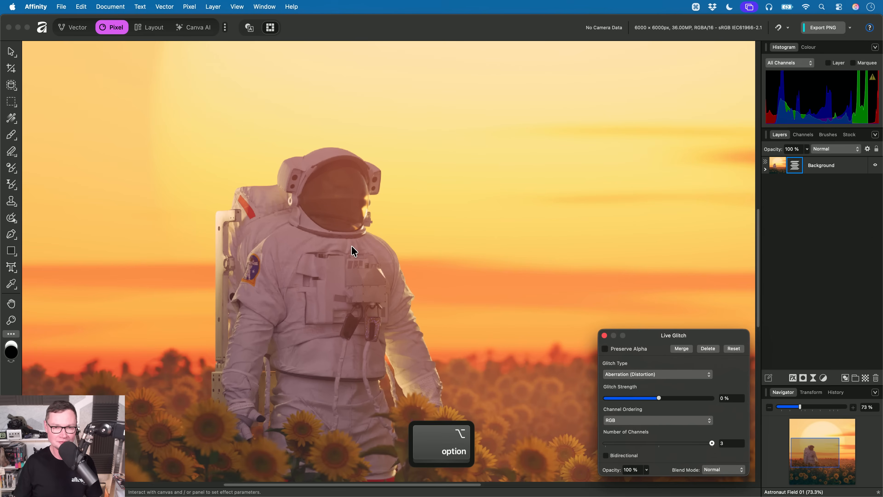
pyautogui.scroll(2, 355, 250)
pyautogui.hscroll(4, 410, 267)
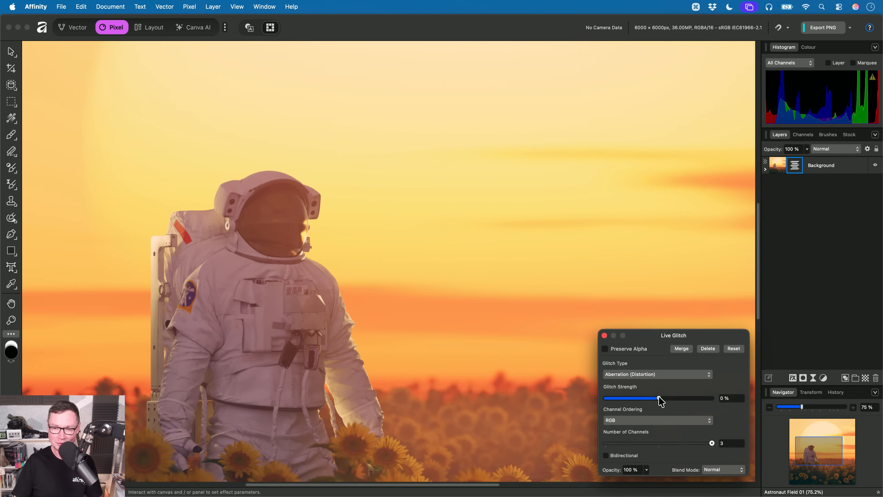
# Set the Aberration (Distortion) glitch strength to 100% and move the distortion's origin onto the astronaut's visor
pyautogui.moveTo(661, 402); pyautogui.dragTo(711, 407)
pyautogui.click(670, 376)
pyautogui.click(656, 362)
pyautogui.moveTo(537, 374); pyautogui.dragTo(557, 355)
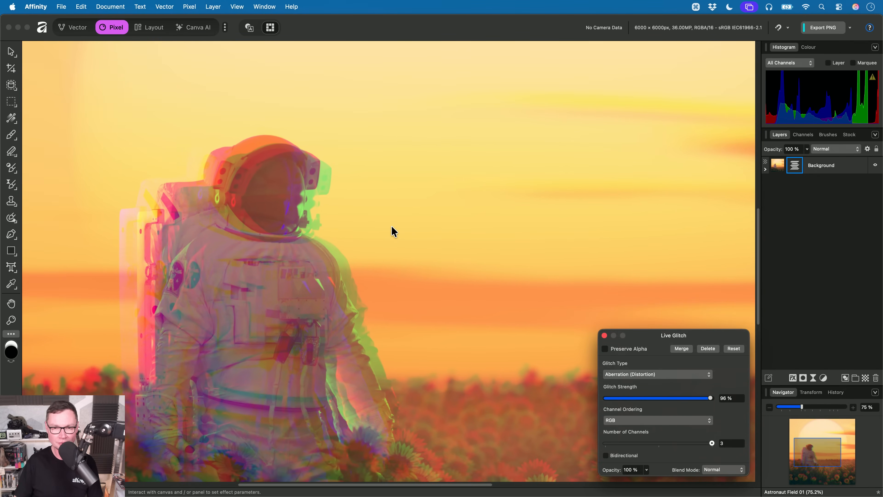
pyautogui.moveTo(469, 201); pyautogui.dragTo(294, 205)
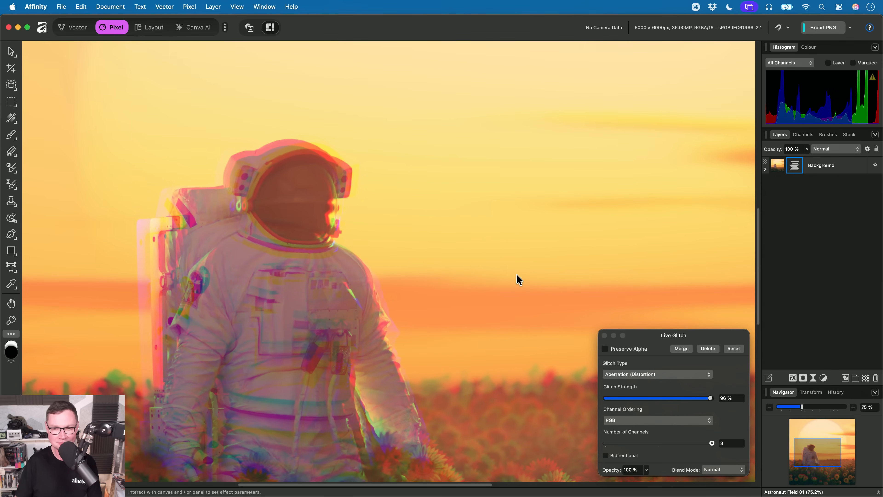
pyautogui.moveTo(710, 396)
pyautogui.mouseDown()
pyautogui.moveTo(605, 401)
pyautogui.moveTo(716, 401)
pyautogui.mouseUp()
# Try the glitch channel ordering GRB, then set it to BRG
pyautogui.click(659, 420)
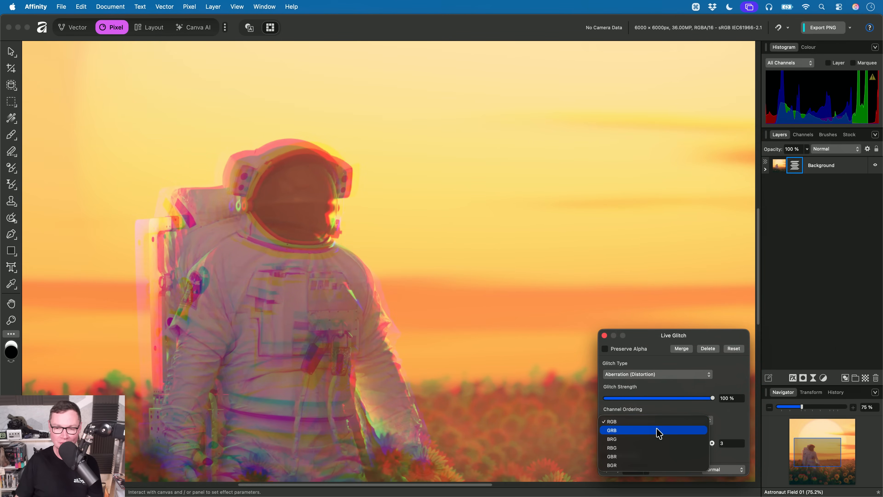
pyautogui.click(658, 430)
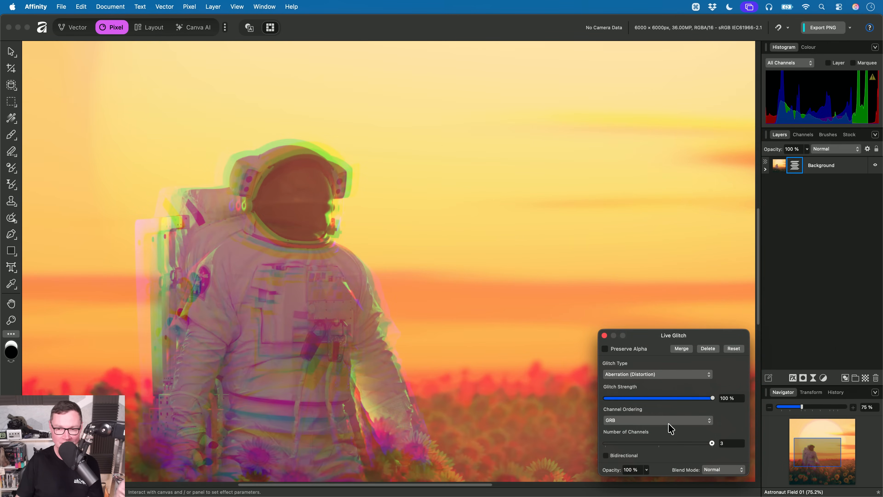
pyautogui.click(669, 422)
pyautogui.click(671, 431)
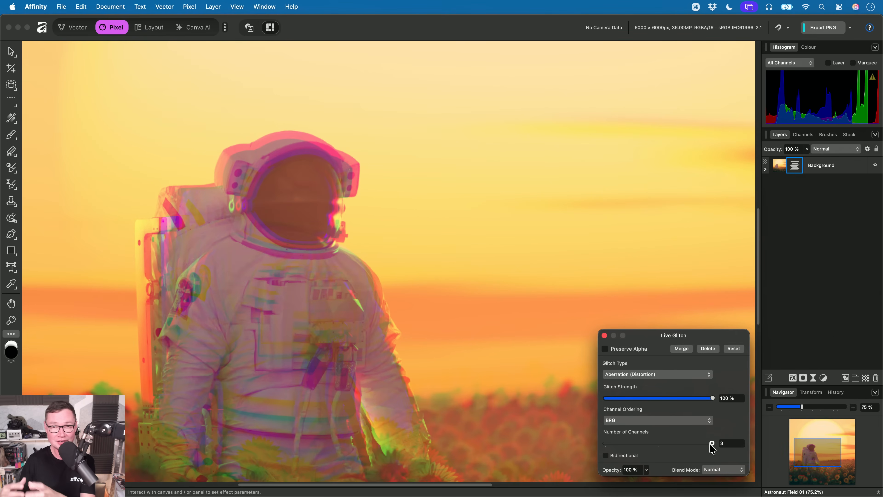
# Change the glitch type to Aberration (Offset) with 100% horizontal strength and 71% vertical strength
pyautogui.click(674, 375)
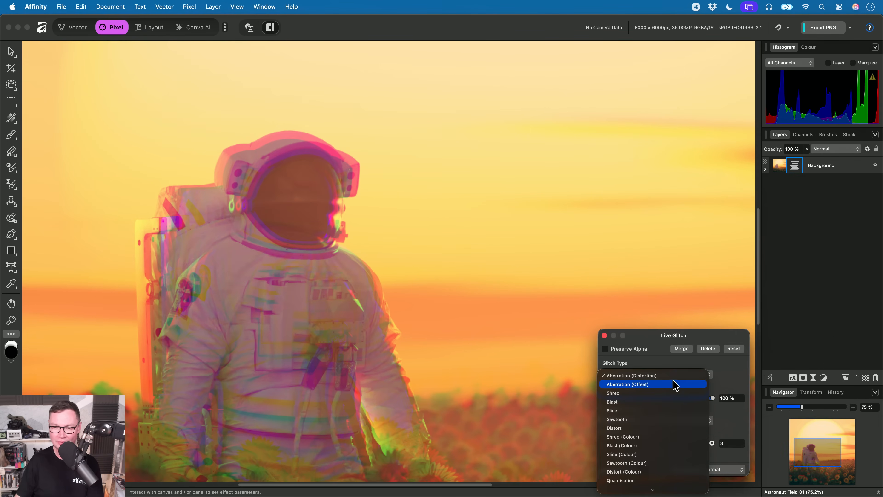
pyautogui.click(653, 384)
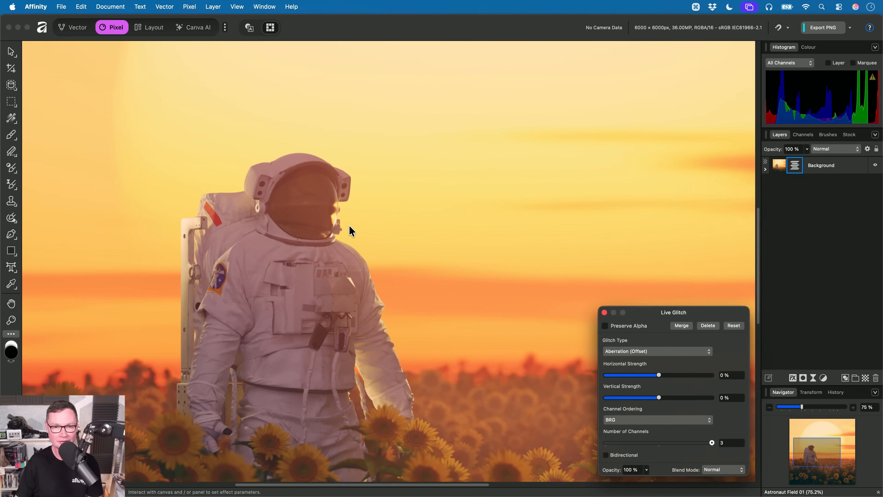
pyautogui.scroll(5, 325, 223)
pyautogui.moveTo(660, 374); pyautogui.dragTo(714, 386)
pyautogui.moveTo(659, 397); pyautogui.dragTo(696, 398)
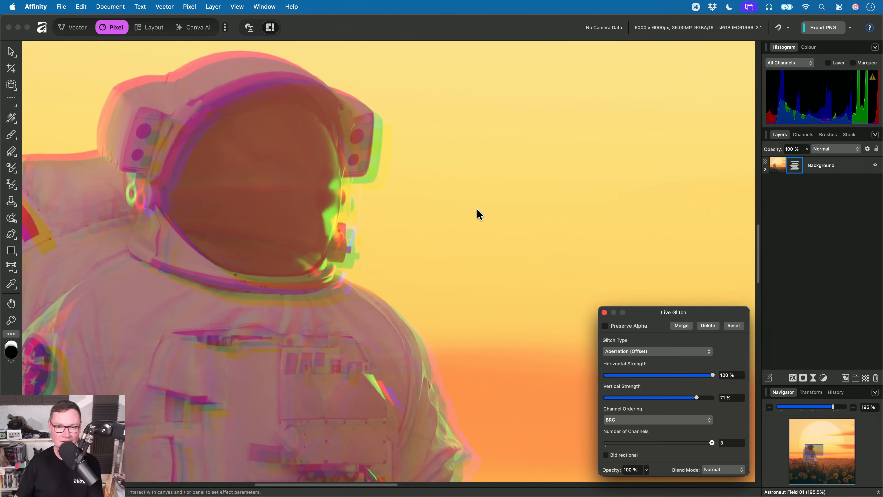
pyautogui.moveTo(709, 375); pyautogui.dragTo(729, 380)
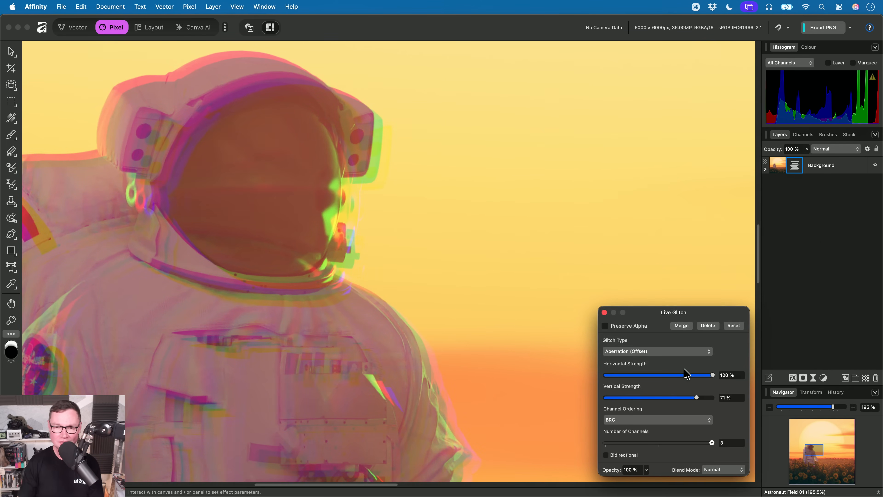
pyautogui.scroll(-5, 506, 347)
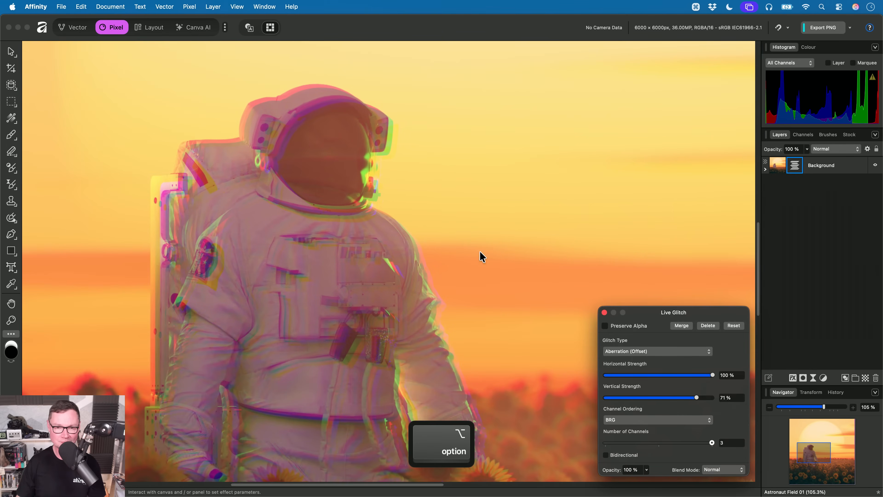
pyautogui.click(664, 352)
pyautogui.scroll(-2, 672, 395)
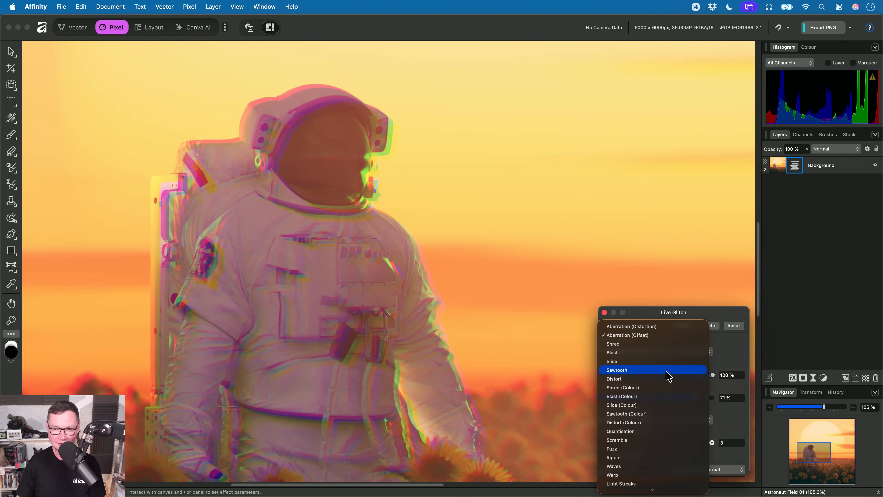
pyautogui.click(736, 365)
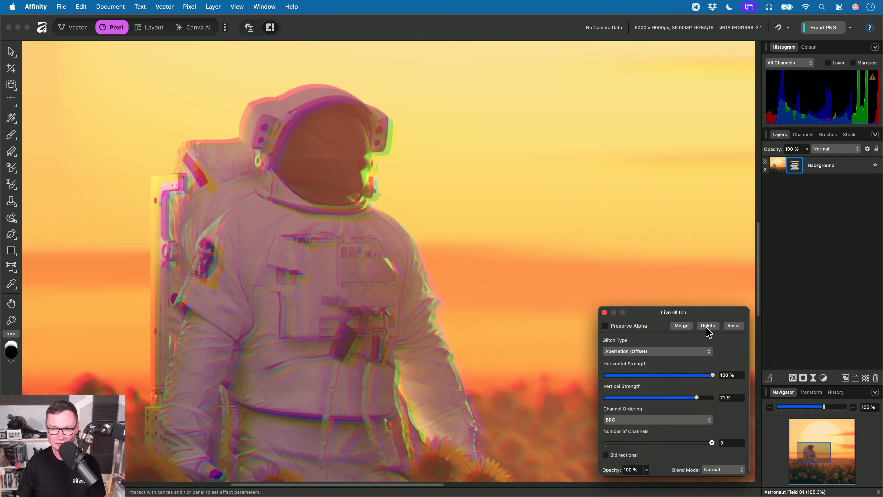
# Delete the live Glitch filter and close the astronaut document without saving
pyautogui.click(708, 326)
pyautogui.scroll(-3, 483, 296)
pyautogui.press('super+w')
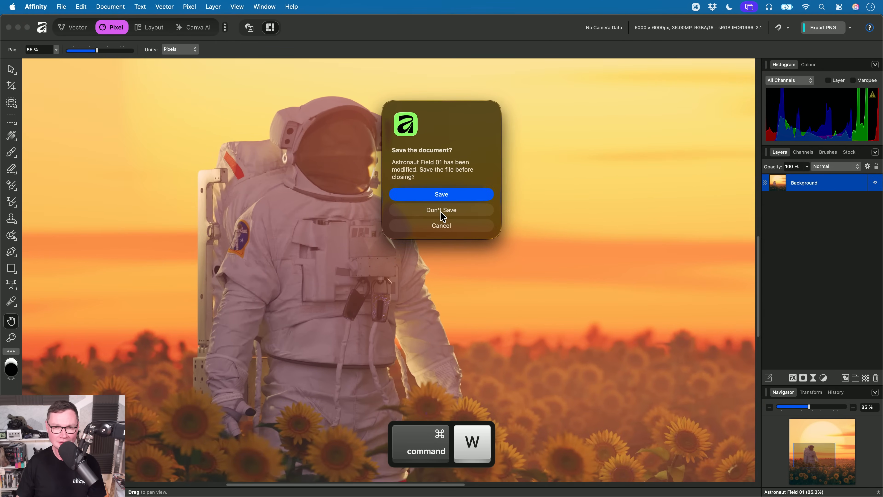
pyautogui.click(441, 200)
# Switch to Finder and open Stormy Field.af from the 01. Glitch folder in Affinity
pyautogui.press('super+Tab')
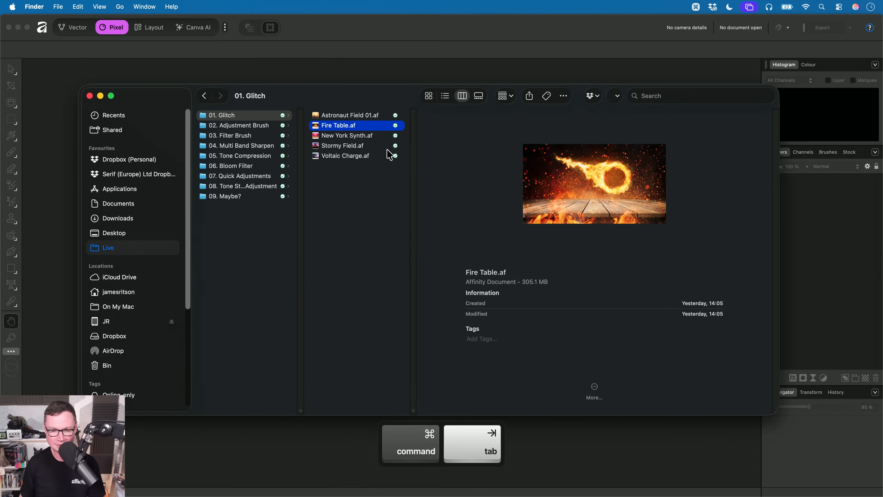
pyautogui.press('Down')
pyautogui.press('Down')
pyautogui.press('super+Tab')
pyautogui.moveTo(349, 150); pyautogui.dragTo(437, 235)
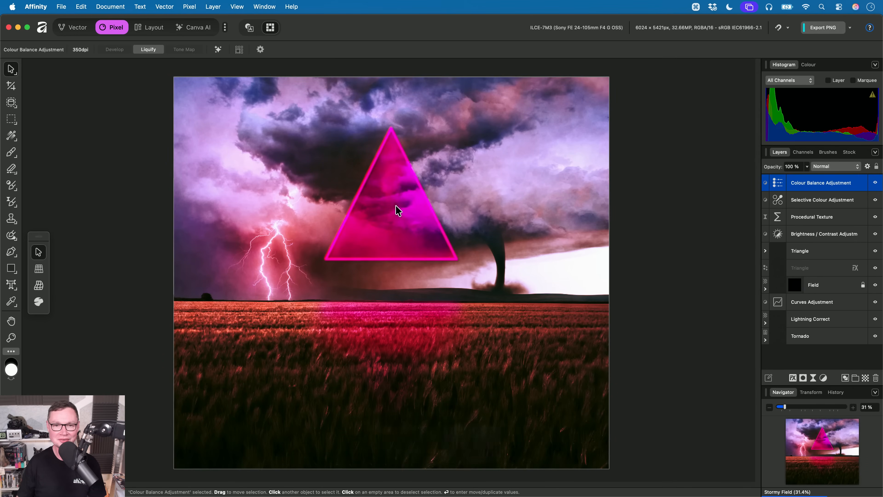
# Add a live Glitch filter and attach it to the Triangle layer only
pyautogui.click(191, 7)
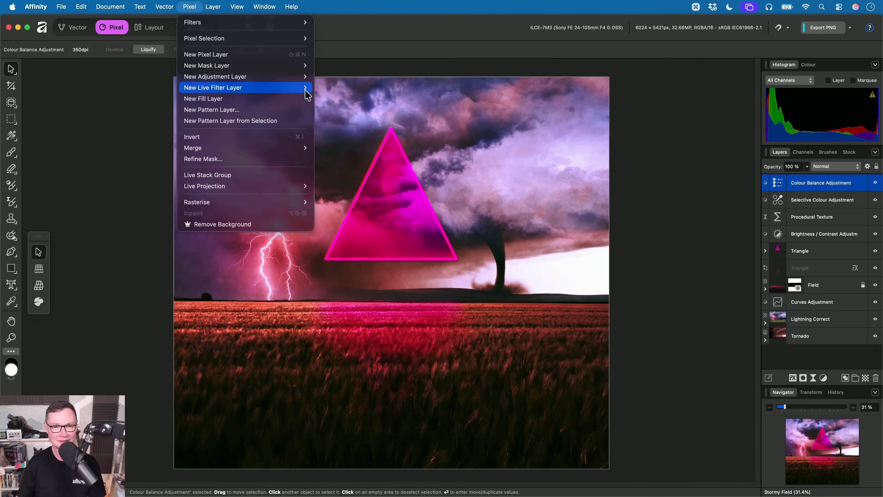
pyautogui.moveTo(295, 88)
pyautogui.moveTo(339, 109)
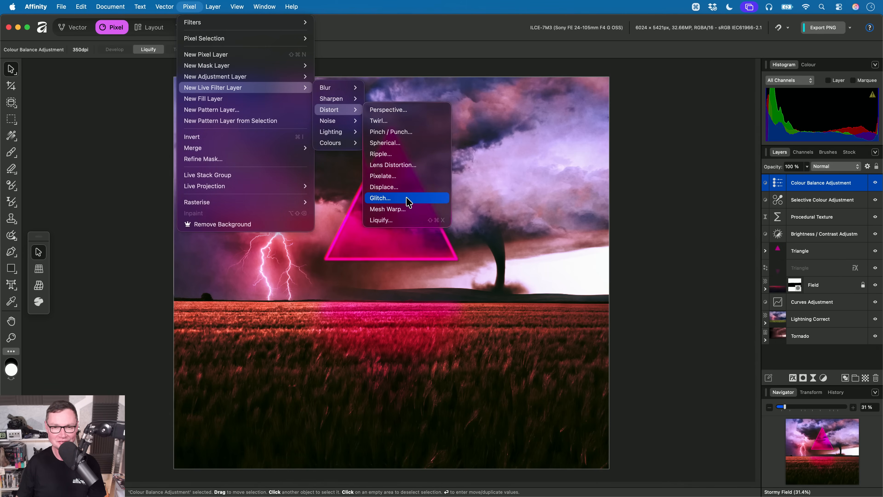
pyautogui.click(407, 198)
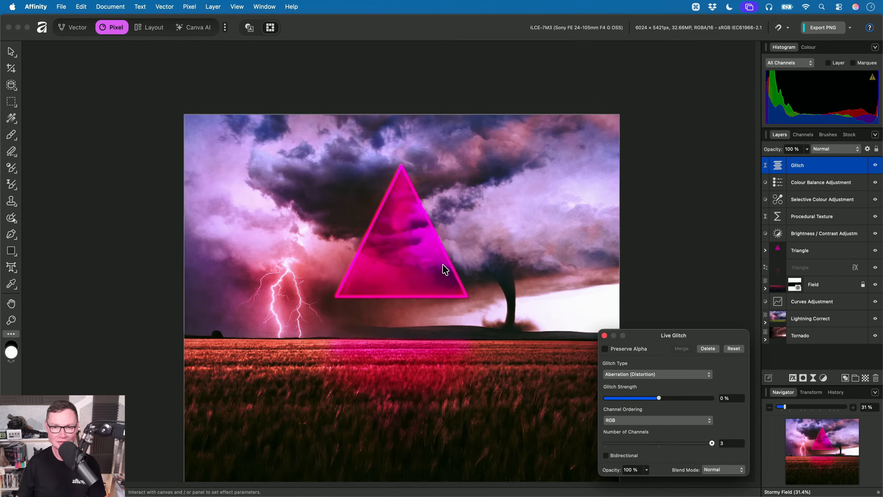
pyautogui.scroll(5, 420, 270)
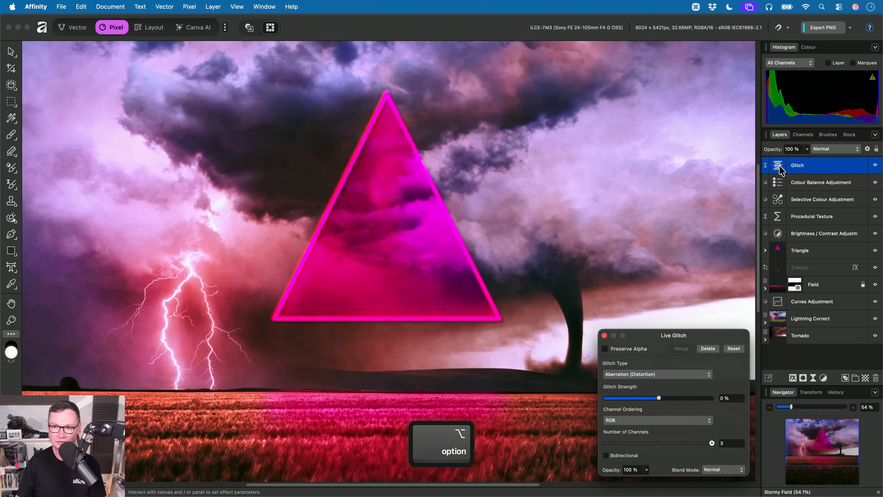
pyautogui.moveTo(781, 170); pyautogui.dragTo(779, 257)
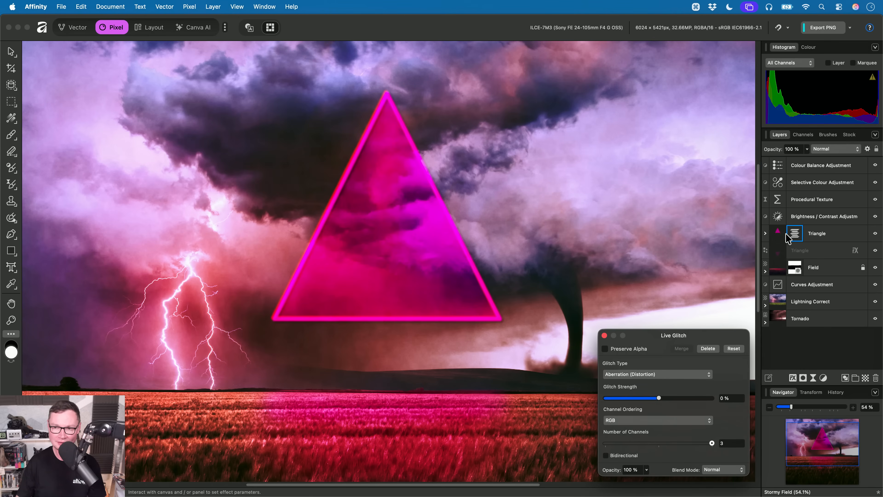
# Apply the Shred glitch type to the triangle with 81% horizontal strength and a pixel spacing of 150
pyautogui.click(668, 374)
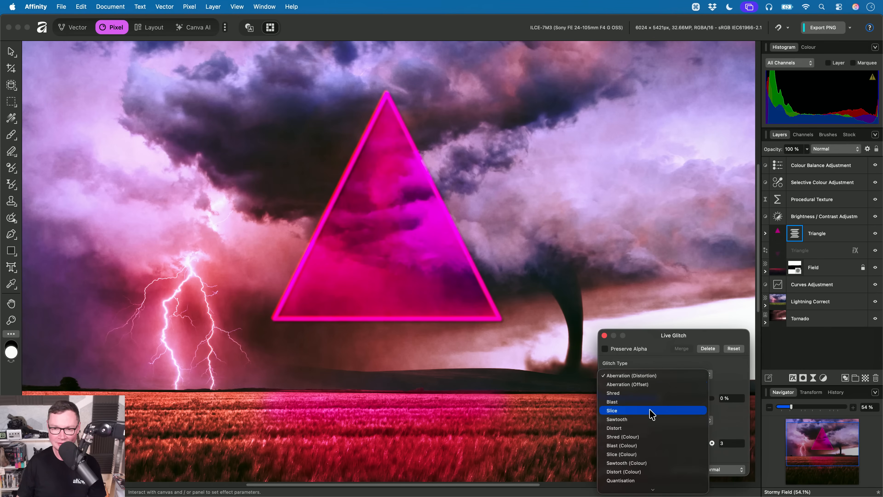
pyautogui.click(651, 393)
pyautogui.moveTo(618, 412); pyautogui.dragTo(692, 410)
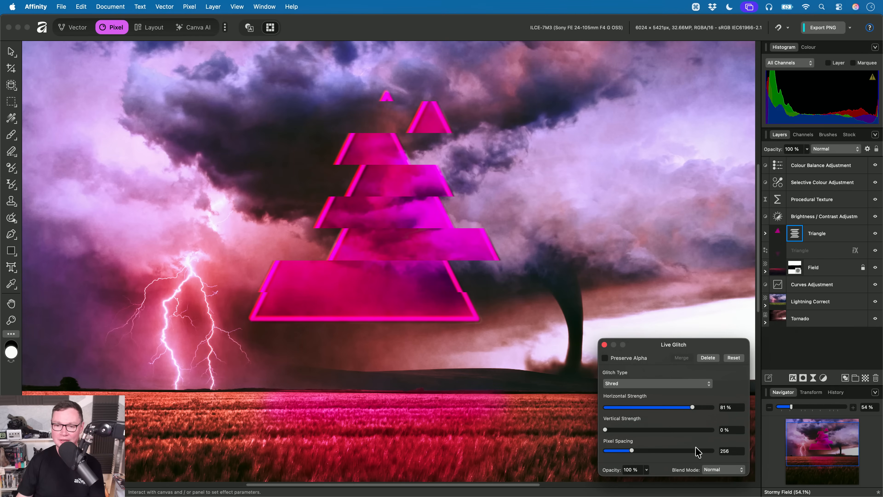
pyautogui.moveTo(632, 451)
pyautogui.mouseDown()
pyautogui.moveTo(663, 454)
pyautogui.moveTo(628, 457)
pyautogui.moveTo(692, 456)
pyautogui.moveTo(615, 458)
pyautogui.moveTo(639, 459)
pyautogui.moveTo(632, 454)
pyautogui.mouseUp()
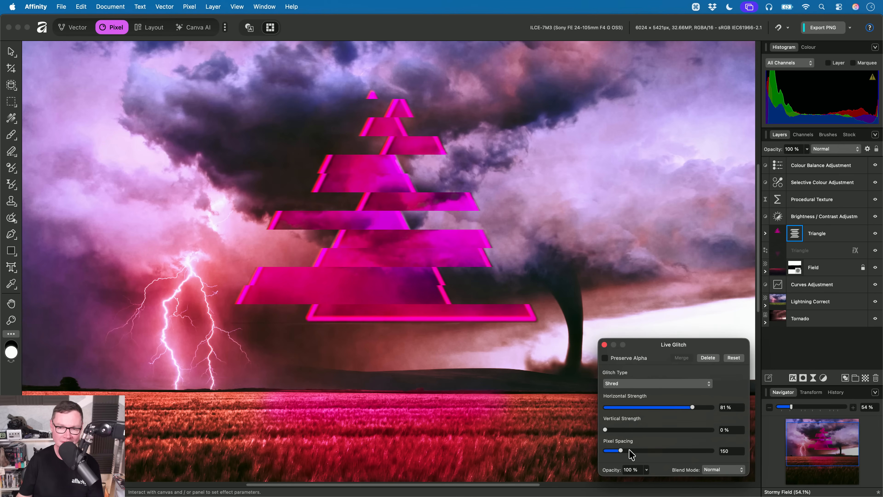
# Shred the triangle vertically instead, with 0% horizontal strength, 87% vertical strength and a pixel spacing of 211
pyautogui.moveTo(692, 407); pyautogui.dragTo(699, 437)
pyautogui.scroll(2, 592, 384)
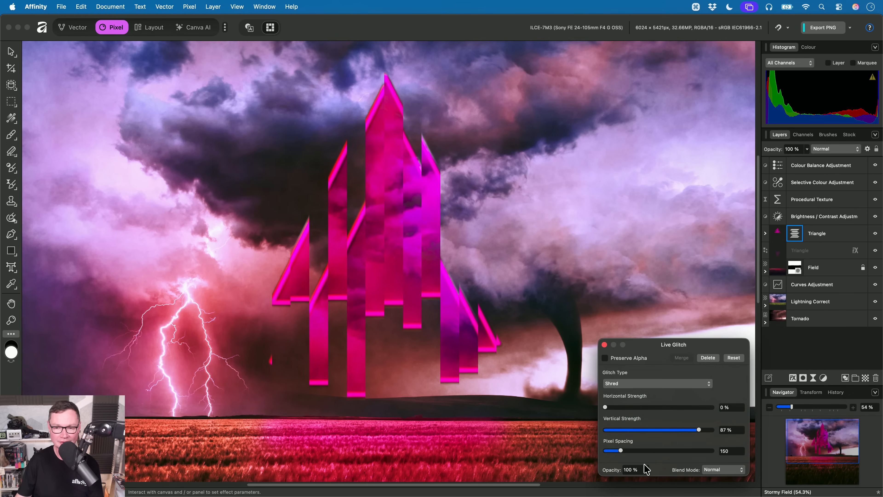
pyautogui.moveTo(623, 451)
pyautogui.mouseDown()
pyautogui.moveTo(607, 453)
pyautogui.moveTo(628, 452)
pyautogui.mouseUp()
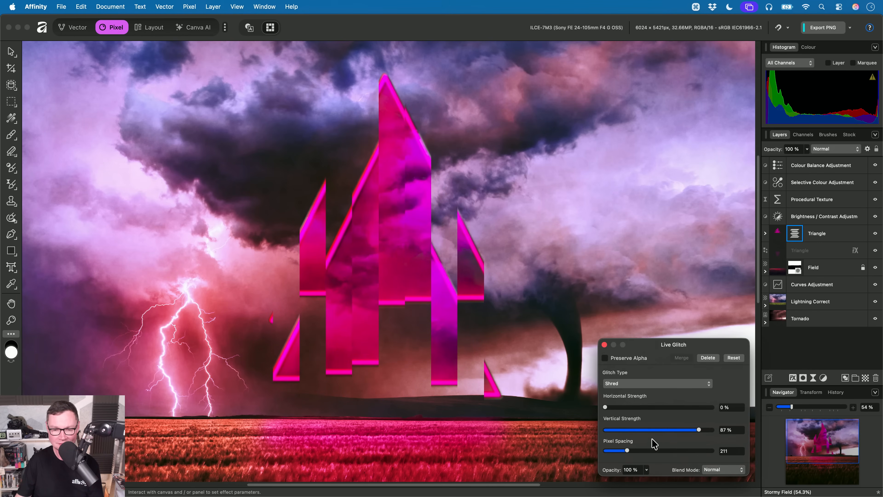
# Change the triangle's glitch type to Blast with 0% horizontal strength and 69% vertical strength
pyautogui.click(673, 387)
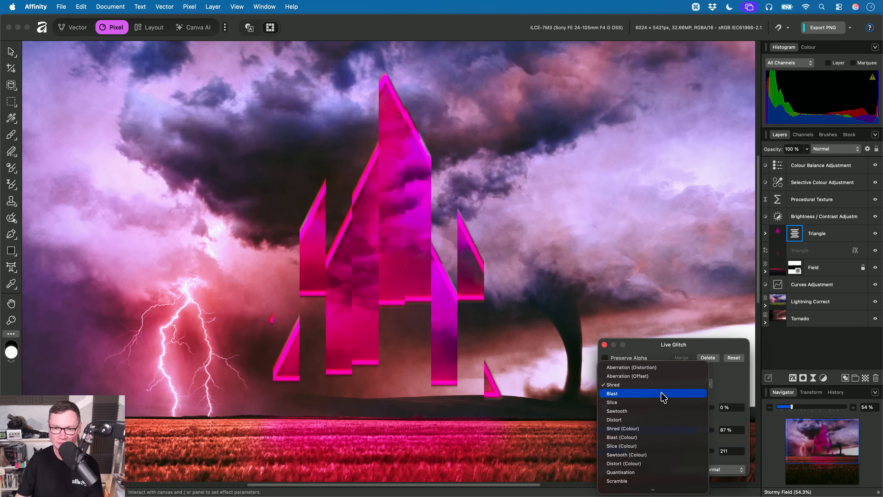
pyautogui.click(663, 393)
pyautogui.moveTo(659, 411)
pyautogui.mouseDown()
pyautogui.moveTo(635, 410)
pyautogui.moveTo(655, 411)
pyautogui.mouseUp()
pyautogui.moveTo(706, 430)
pyautogui.mouseDown()
pyautogui.moveTo(651, 434)
pyautogui.moveTo(659, 410)
pyautogui.mouseUp()
pyautogui.moveTo(648, 430); pyautogui.dragTo(697, 433)
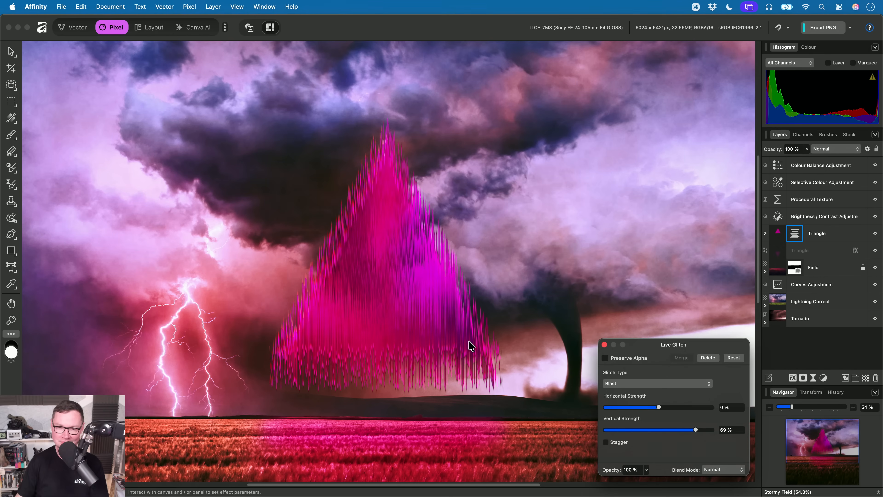
# Enable Stagger for the Blast glitch and set its vertical strength to 78%
pyautogui.scroll(4, 430, 300)
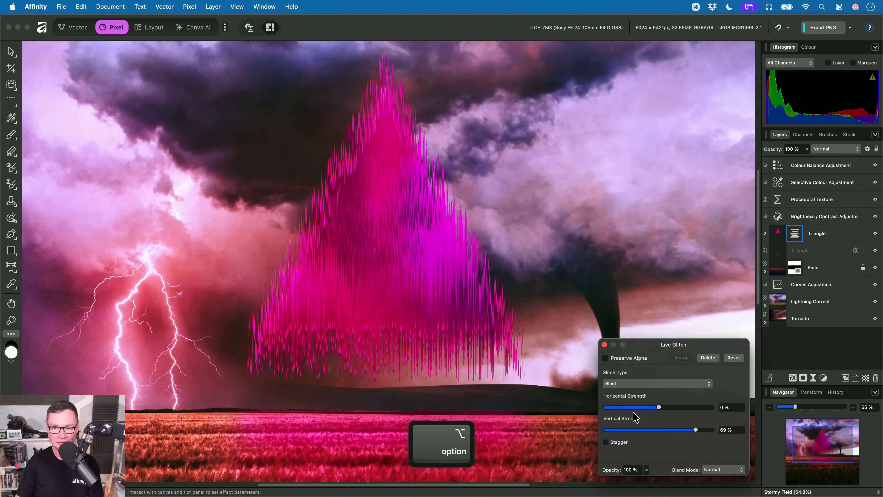
pyautogui.moveTo(695, 430)
pyautogui.mouseDown()
pyautogui.moveTo(617, 431)
pyautogui.moveTo(706, 436)
pyautogui.moveTo(700, 441)
pyautogui.mouseUp()
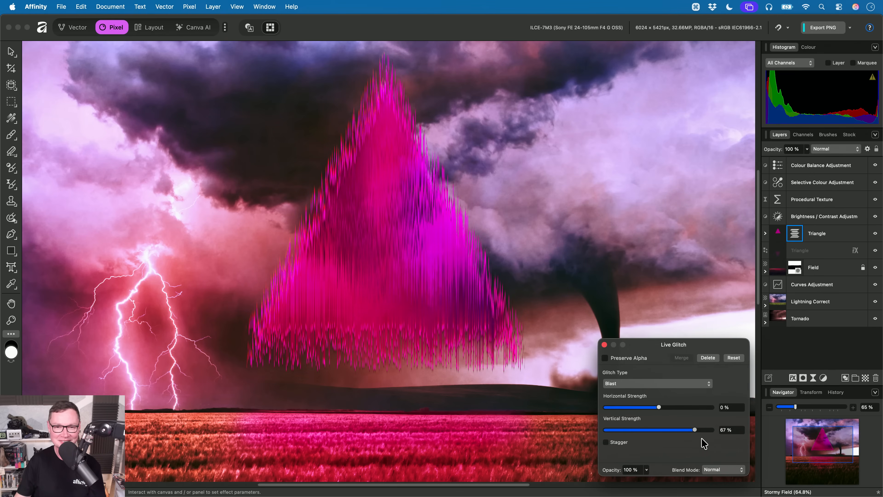
pyautogui.click(606, 442)
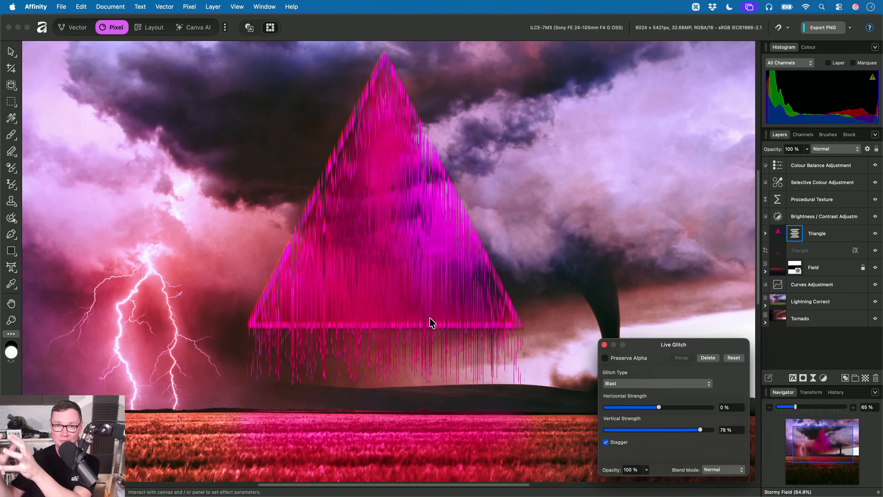
# Turn off Stagger and change the triangle's glitch type to Light Streaks with 0% horizontal and 100% vertical strength
pyautogui.scroll(2, 451, 294)
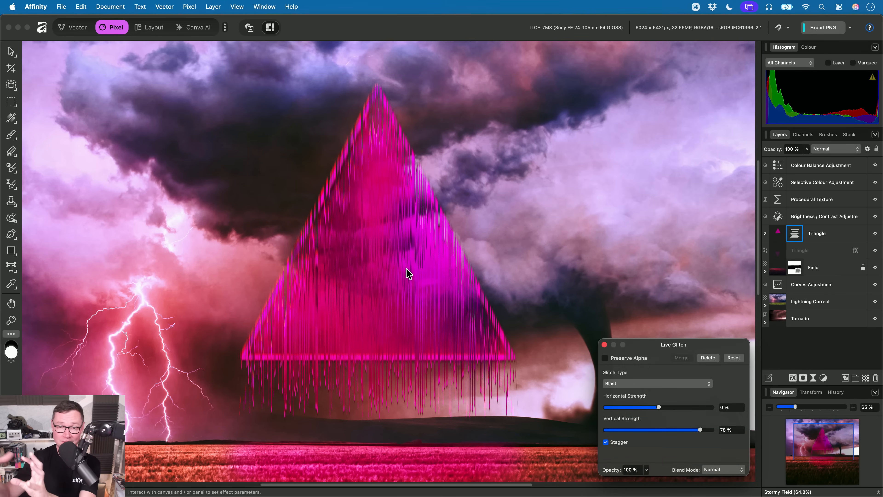
pyautogui.click(622, 444)
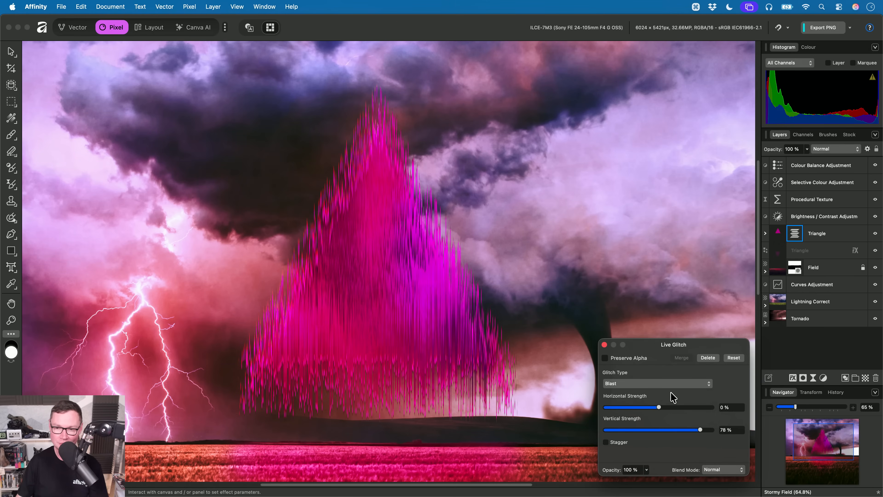
pyautogui.click(665, 382)
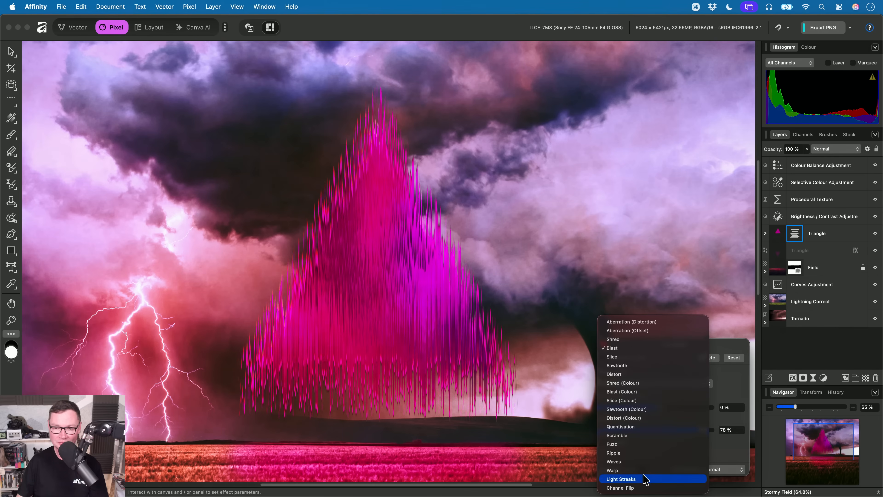
pyautogui.click(645, 479)
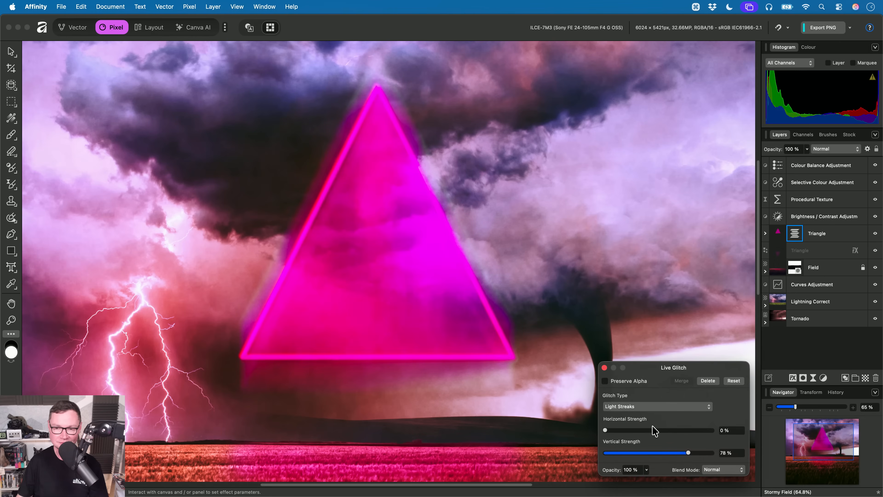
pyautogui.moveTo(606, 431)
pyautogui.mouseDown()
pyautogui.moveTo(747, 439)
pyautogui.moveTo(585, 432)
pyautogui.moveTo(725, 458)
pyautogui.moveTo(597, 461)
pyautogui.moveTo(767, 452)
pyautogui.mouseUp()
pyautogui.scroll(-2, 387, 231)
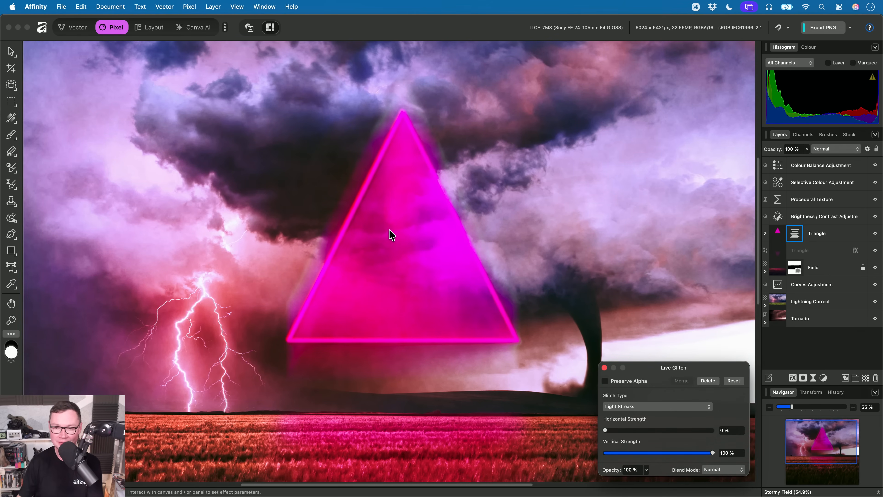
# Switch the triangle's glitch back to Blast at 100% vertical strength and try Preserve Alpha before turning it off again
pyautogui.click(647, 406)
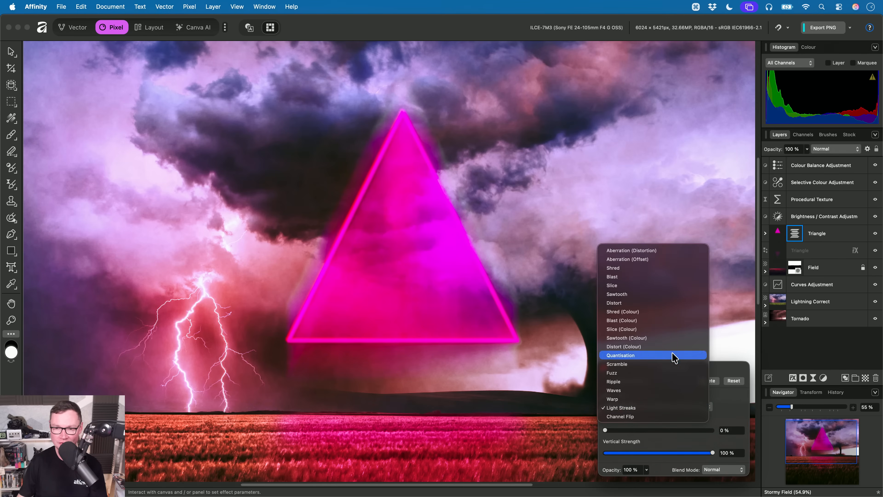
pyautogui.click(626, 277)
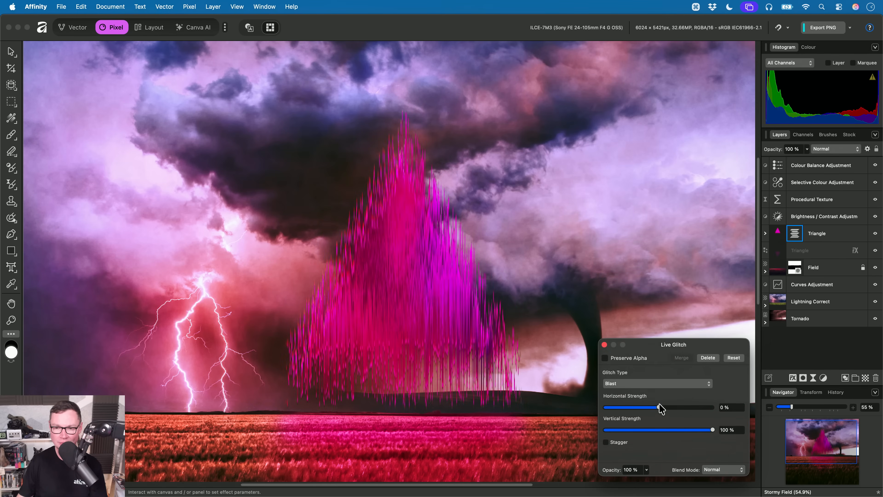
pyautogui.click(622, 360)
pyautogui.scroll(2, 487, 248)
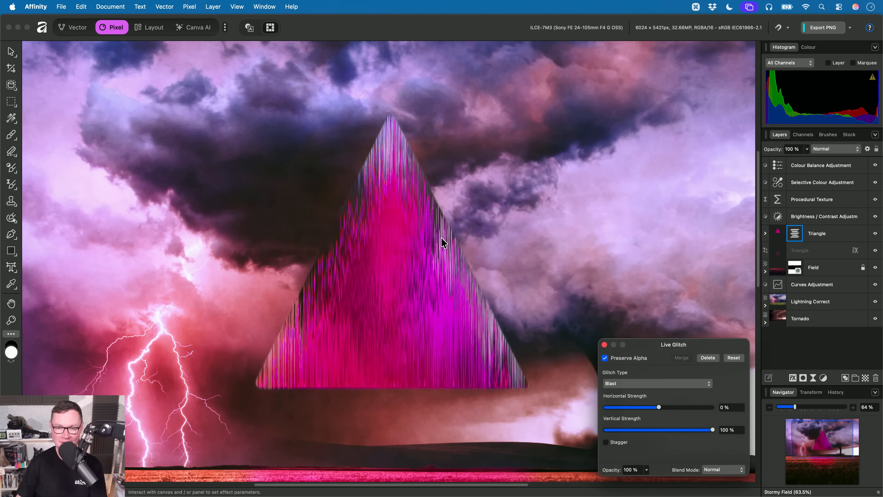
pyautogui.moveTo(712, 430)
pyautogui.mouseDown()
pyautogui.moveTo(685, 434)
pyautogui.moveTo(722, 436)
pyautogui.mouseUp()
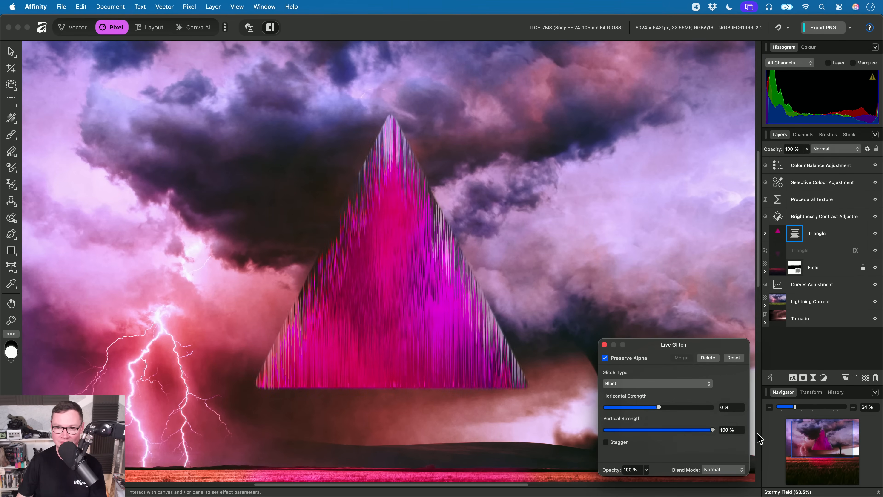
pyautogui.click(625, 358)
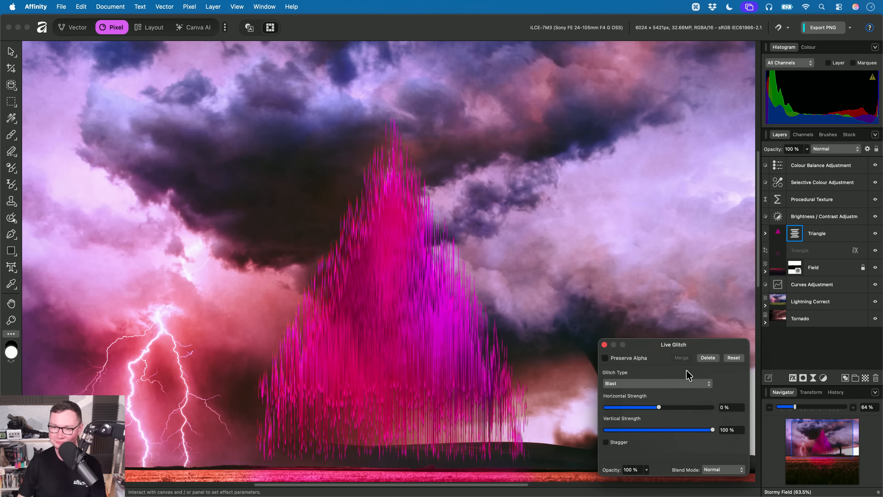
# Delete the triangle's live Glitch filter and close Stormy Field without saving
pyautogui.click(708, 357)
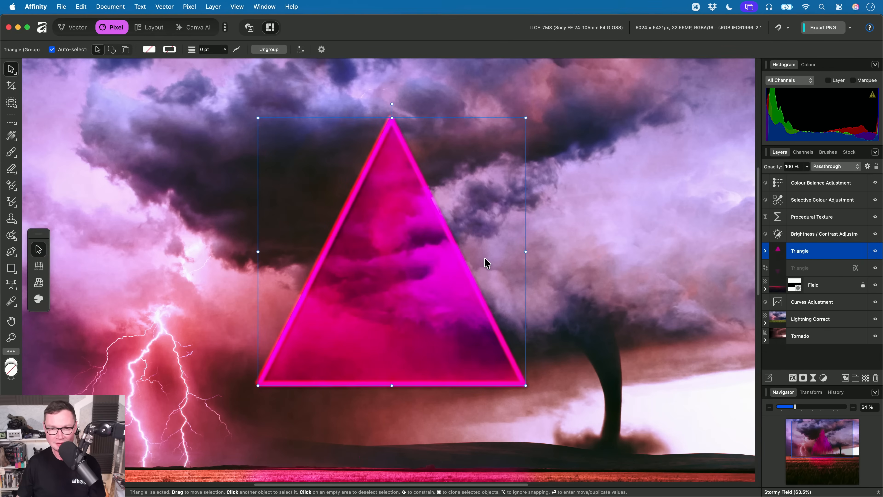
pyautogui.press('super+w')
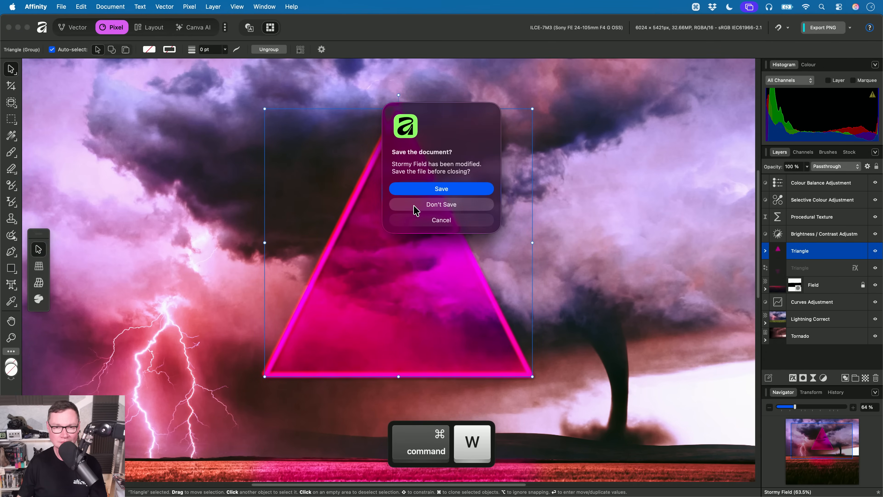
pyautogui.click(413, 206)
# Switch to Finder and open Fire Table.af from the 01. Glitch folder in Affinity
pyautogui.press('super+Tab')
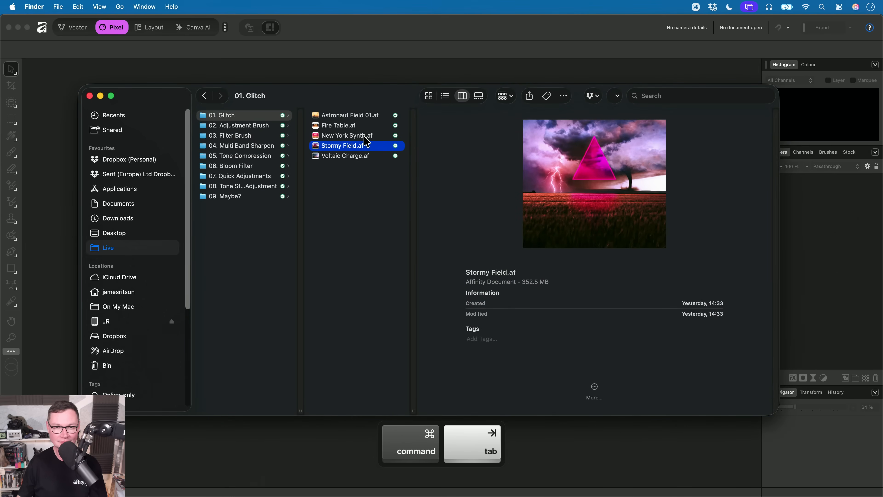
pyautogui.click(365, 137)
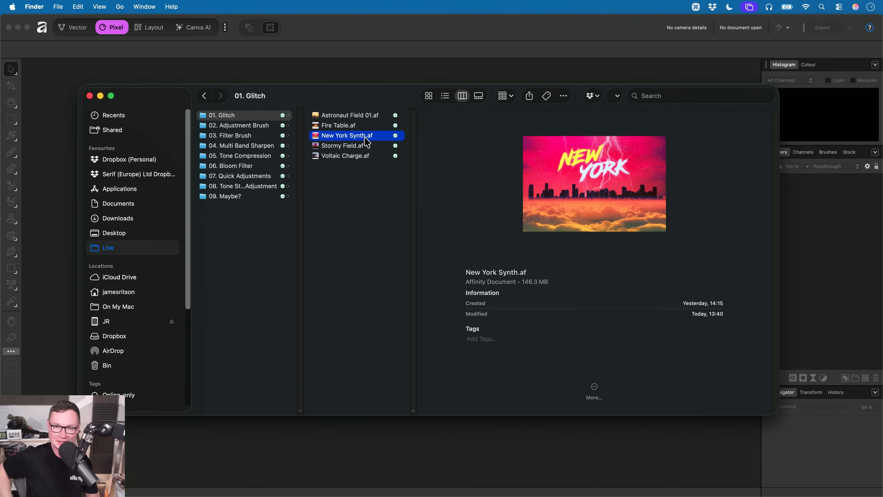
pyautogui.press('Up')
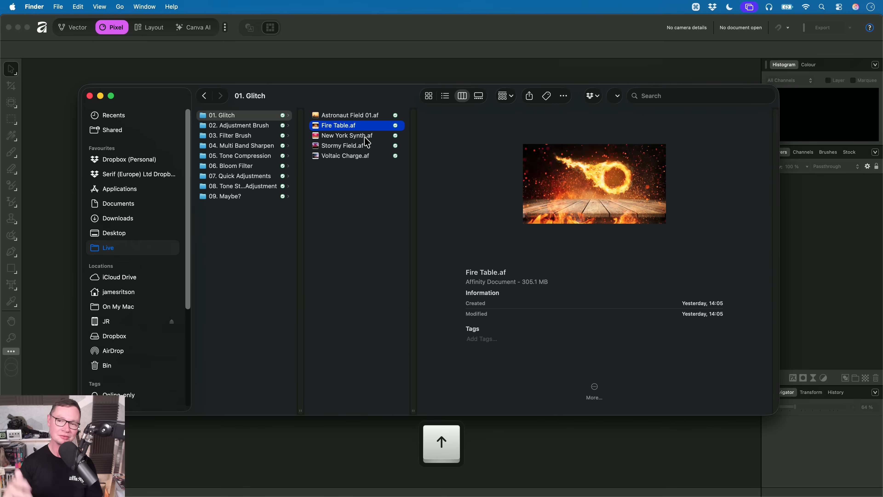
pyautogui.press('cmd+Tab')
pyautogui.moveTo(345, 129); pyautogui.dragTo(405, 213)
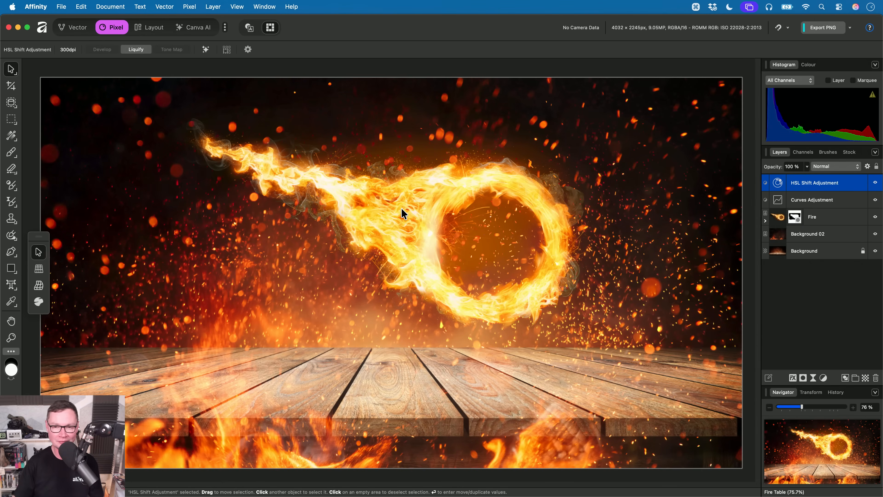
# Add a live Glitch filter to the Fire layer
pyautogui.click(829, 219)
pyautogui.scroll(3, 432, 233)
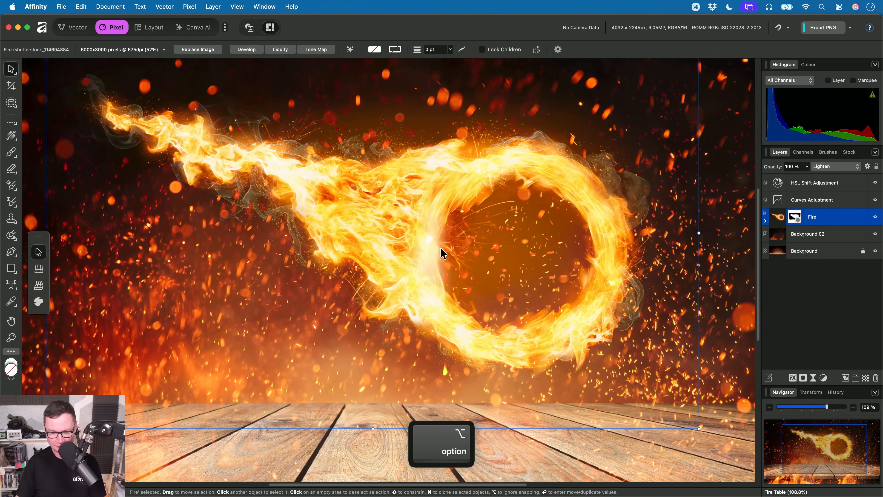
pyautogui.press('h')
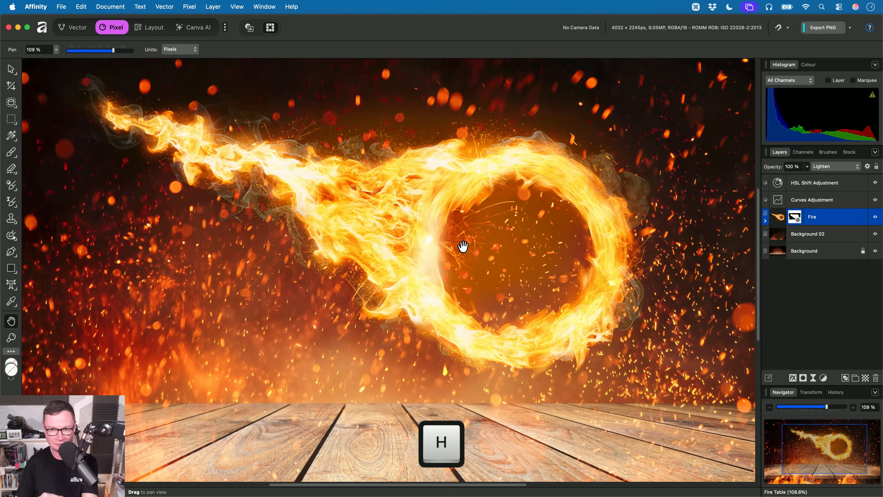
pyautogui.click(189, 6)
pyautogui.moveTo(256, 88)
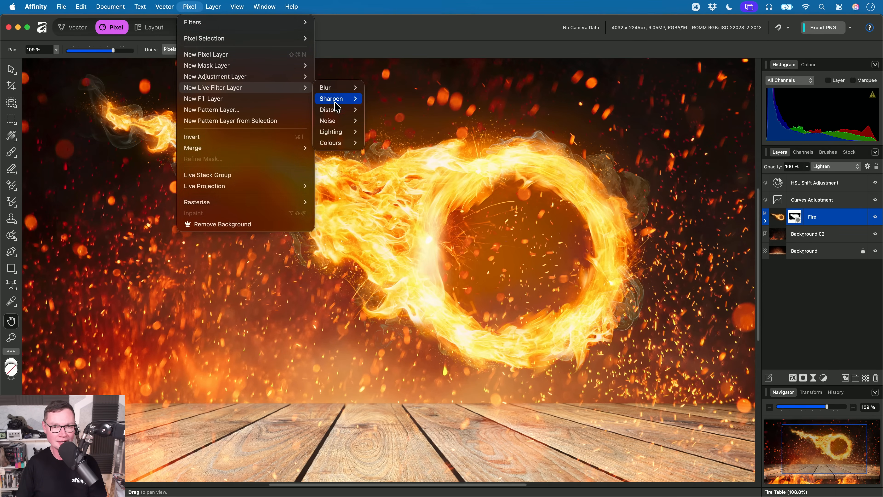
pyautogui.moveTo(336, 108)
pyautogui.click(404, 197)
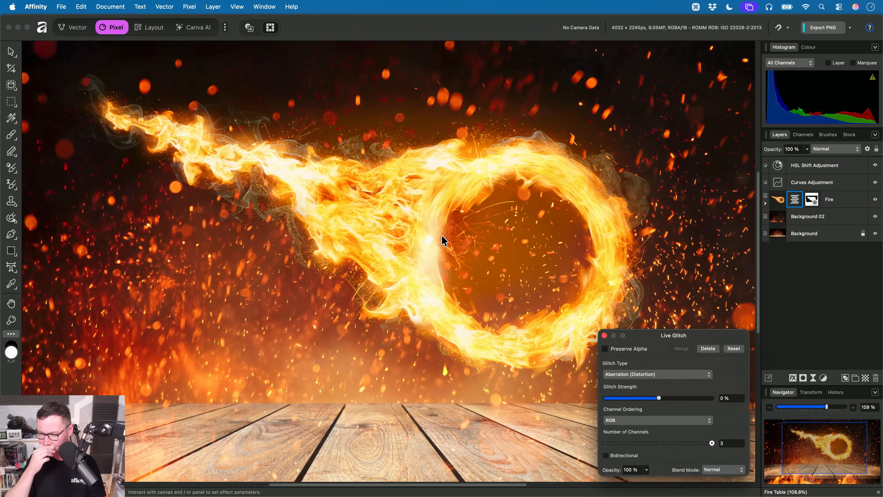
# Change the fire's glitch type to Waves with a glitch strength of 76%
pyautogui.click(662, 374)
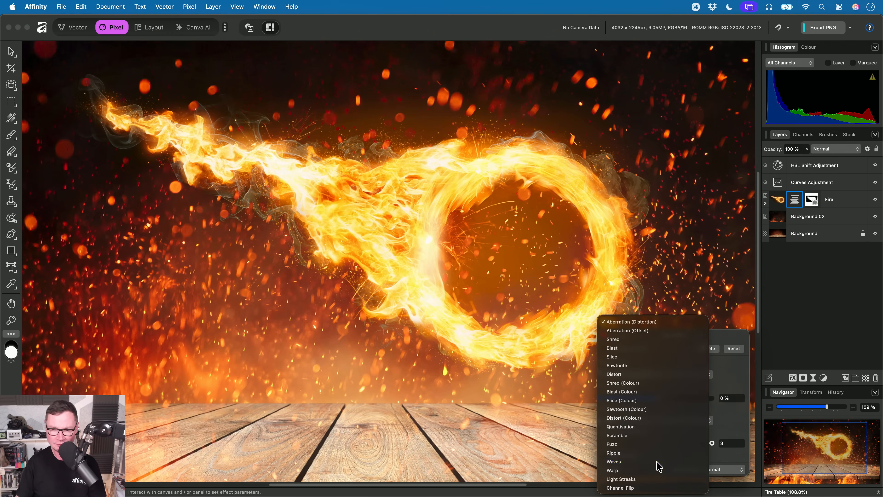
pyautogui.click(659, 466)
pyautogui.moveTo(612, 407); pyautogui.dragTo(688, 414)
pyautogui.scroll(2, 461, 259)
pyautogui.scroll(3, 464, 240)
# Try the Waves glitch with one channel, set its strength to 68% and restore the number of channels to 3
pyautogui.moveTo(697, 453); pyautogui.dragTo(604, 461)
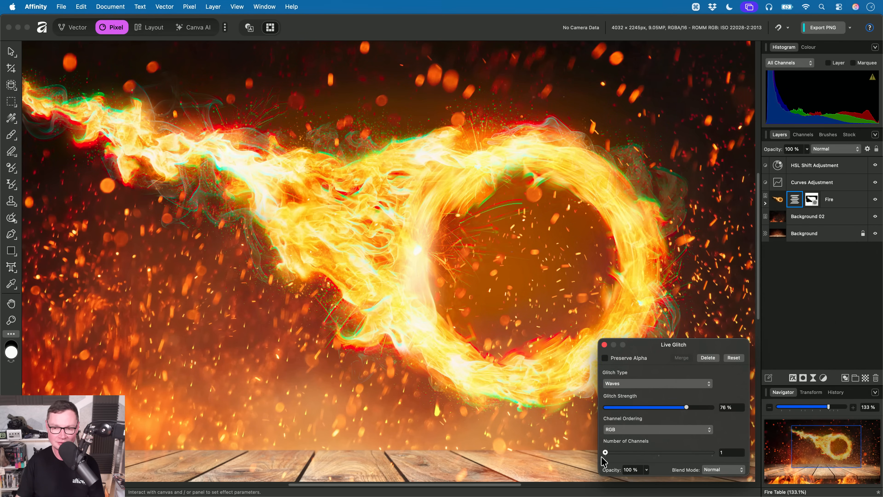
pyautogui.moveTo(682, 411)
pyautogui.mouseDown()
pyautogui.moveTo(629, 414)
pyautogui.moveTo(679, 415)
pyautogui.mouseUp()
pyautogui.moveTo(638, 455); pyautogui.dragTo(715, 459)
# Set the Waves glitch's channel ordering to GBR and its strength to 92%
pyautogui.click(657, 430)
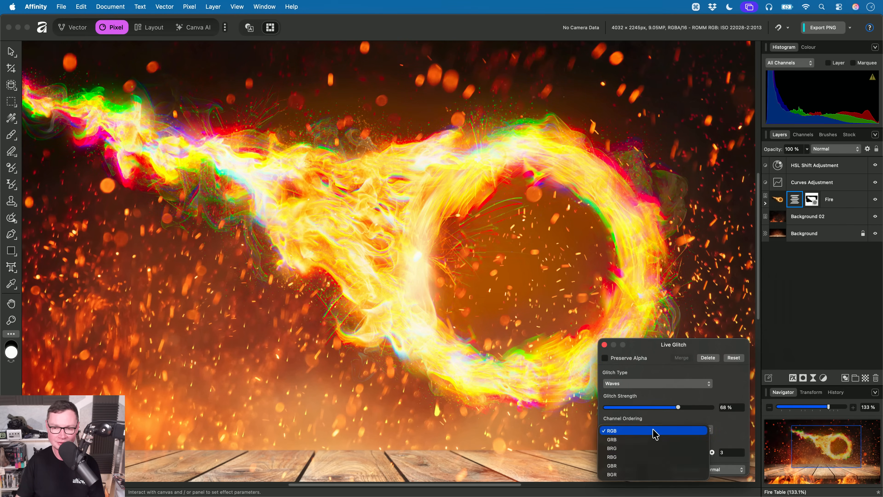
pyautogui.click(650, 465)
pyautogui.moveTo(676, 413); pyautogui.dragTo(647, 418)
pyautogui.moveTo(633, 412); pyautogui.dragTo(703, 408)
pyautogui.scroll(-5, 389, 223)
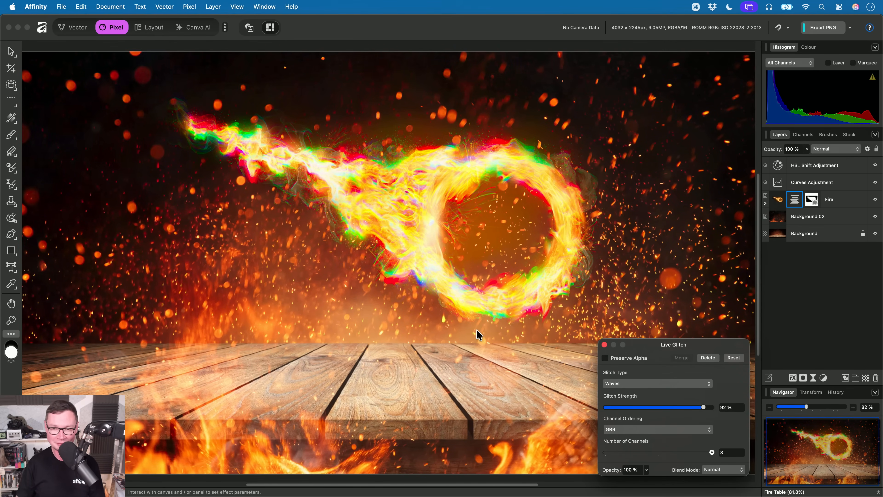
# Delete the fire's live Glitch filter and close Fire Table without saving
pyautogui.click(709, 358)
pyautogui.press('super+w')
pyautogui.click(475, 205)
# Switch to Finder and open Voltaic Charge.af from the 01. Glitch folder in Affinity
pyautogui.press('super+Tab')
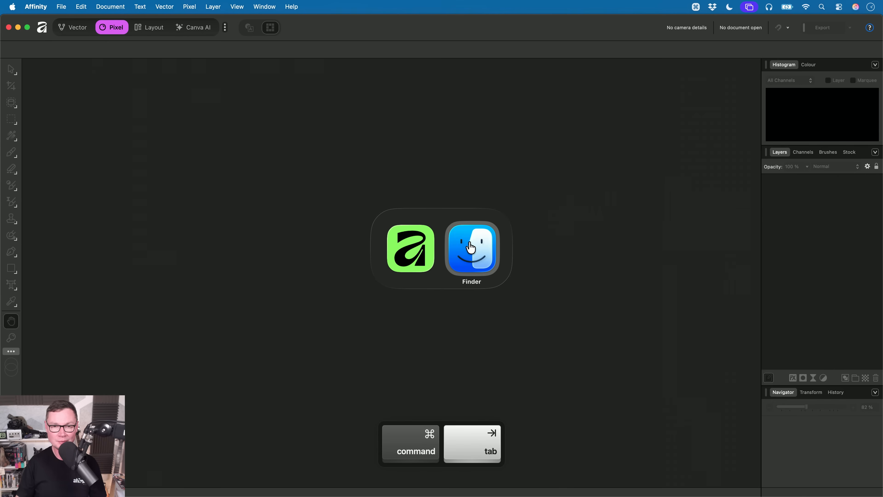
pyautogui.click(370, 136)
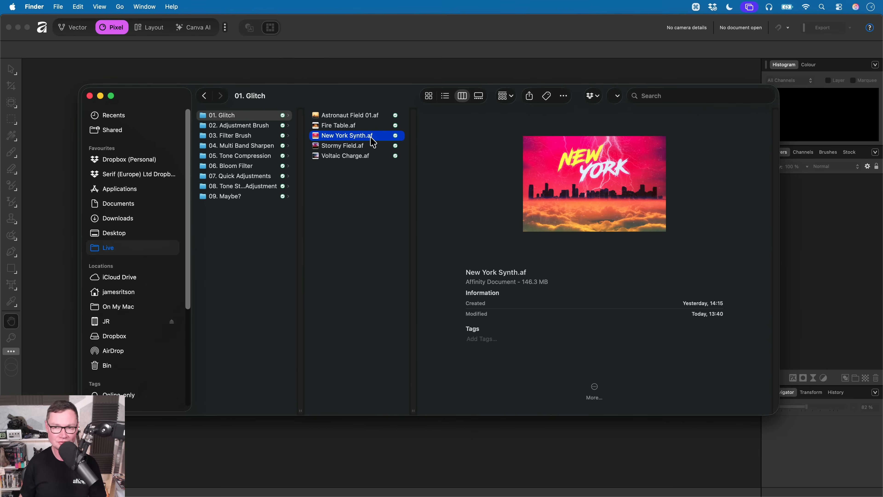
pyautogui.press('Down')
pyautogui.press('Down')
pyautogui.press('super+Tab')
pyautogui.moveTo(352, 157); pyautogui.dragTo(453, 274)
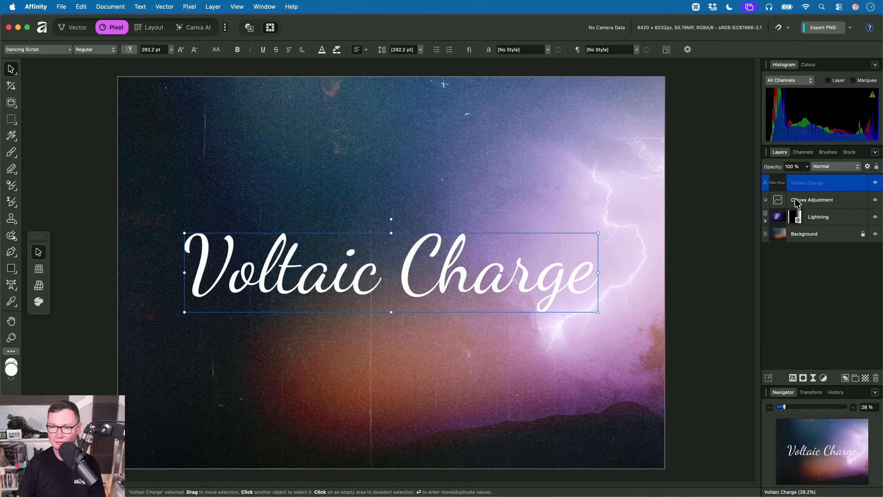
# Add a live Glitch filter to the Voltaic Charge text layer
pyautogui.press('h')
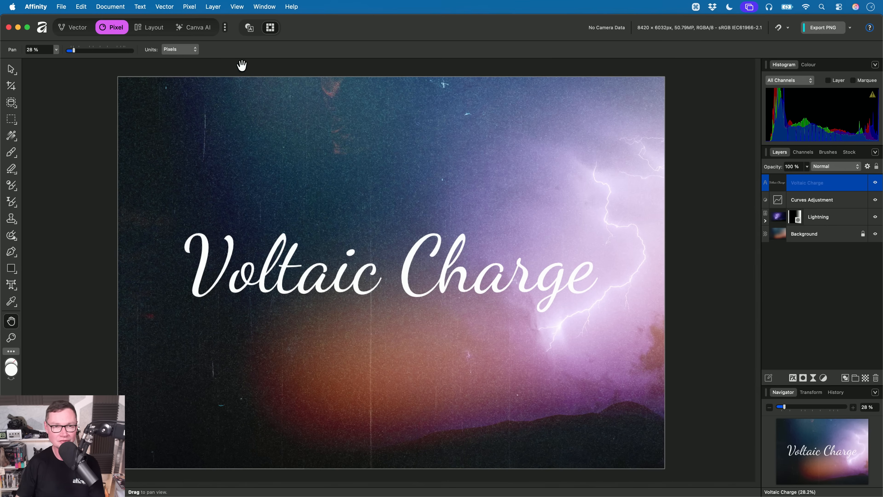
pyautogui.click(190, 7)
pyautogui.moveTo(246, 91)
pyautogui.moveTo(329, 110)
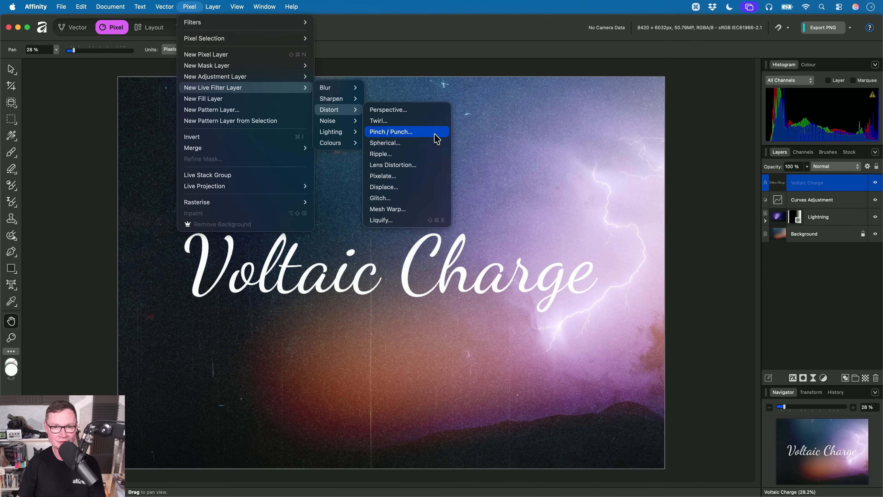
pyautogui.click(419, 199)
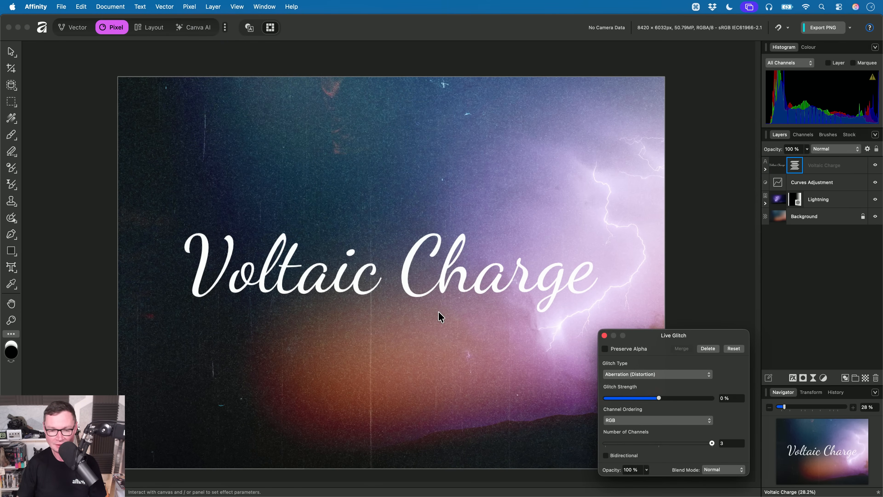
# Change the text's glitch type to Fuzz with a glitch strength of 100%
pyautogui.scroll(2, 441, 316)
pyautogui.click(663, 375)
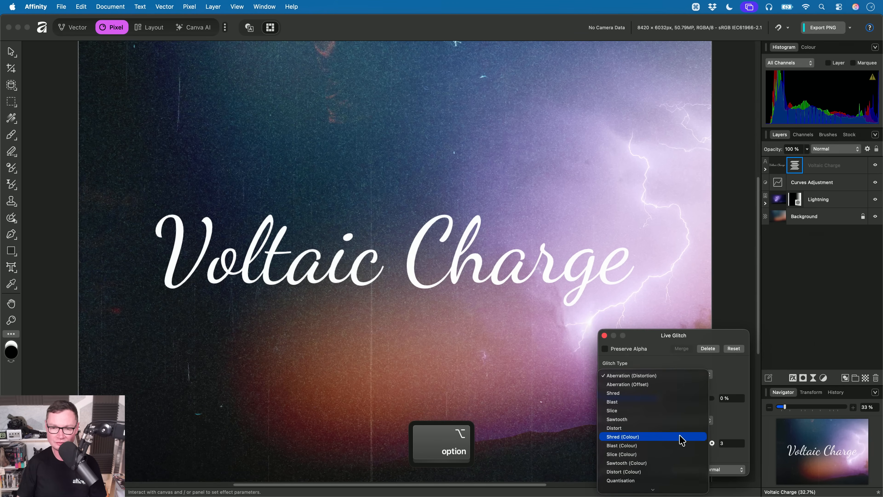
pyautogui.click(675, 449)
pyautogui.moveTo(612, 411); pyautogui.dragTo(746, 420)
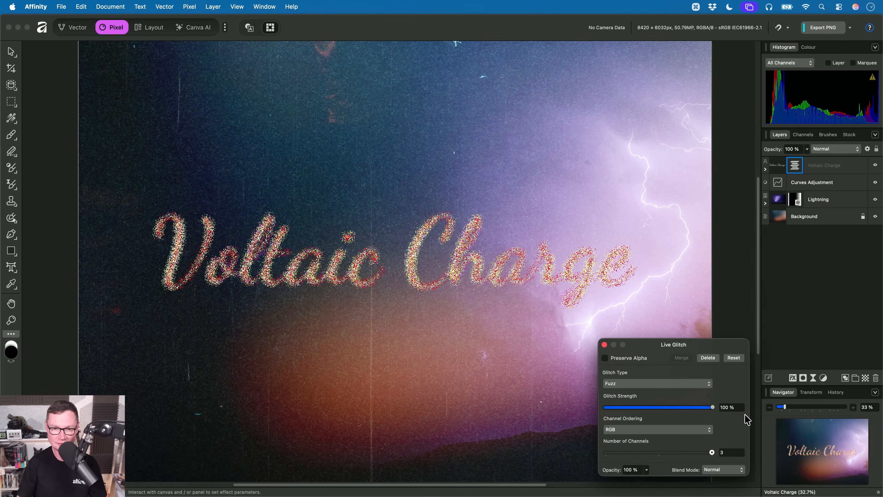
# Inspect the fuzzed lettering up close and reduce the Fuzz glitch's number of channels to 1
pyautogui.scroll(10, 453, 257)
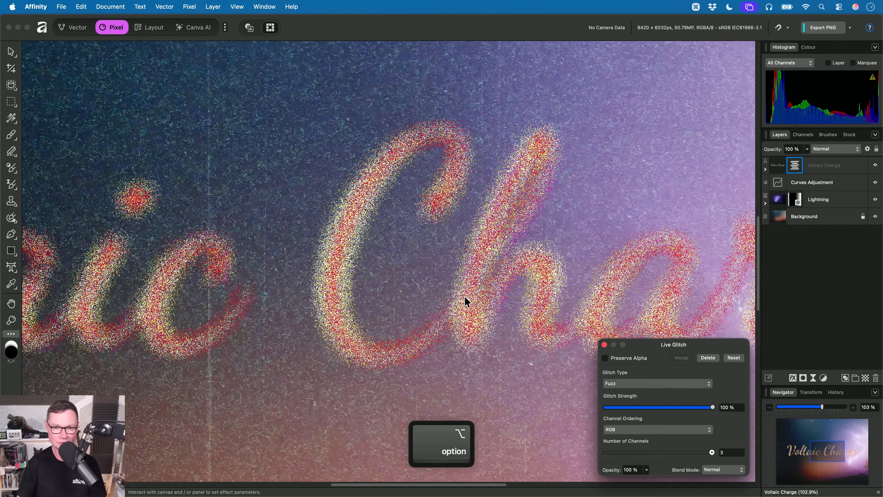
pyautogui.hscroll(-10, 404, 315)
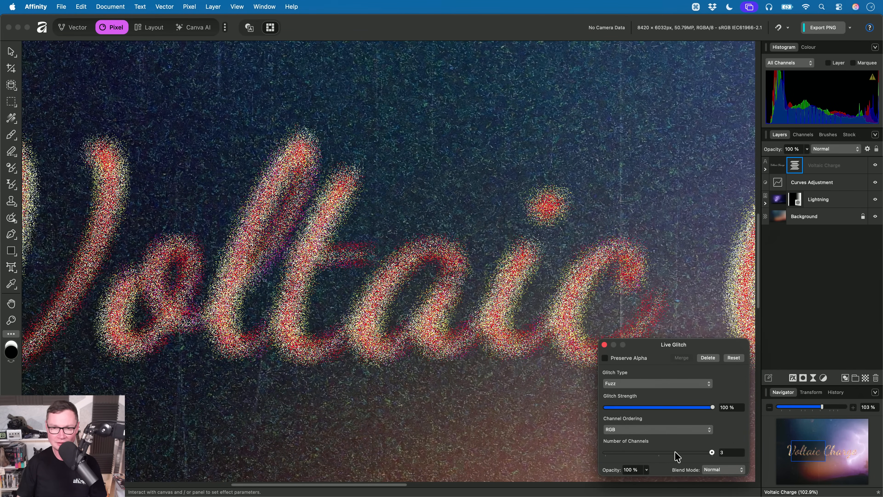
pyautogui.moveTo(675, 452); pyautogui.dragTo(650, 454)
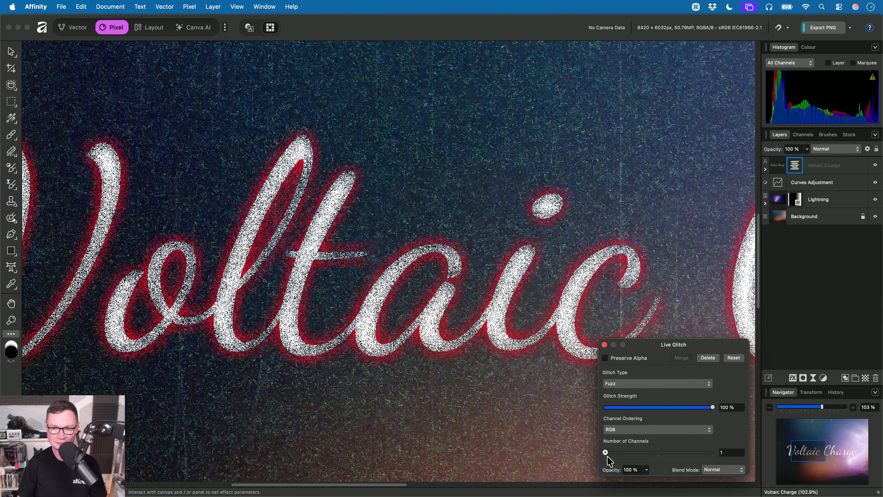
# Set the Fuzz glitch's channel ordering to BRG, view the whole lettering, and close the filter settings
pyautogui.click(662, 432)
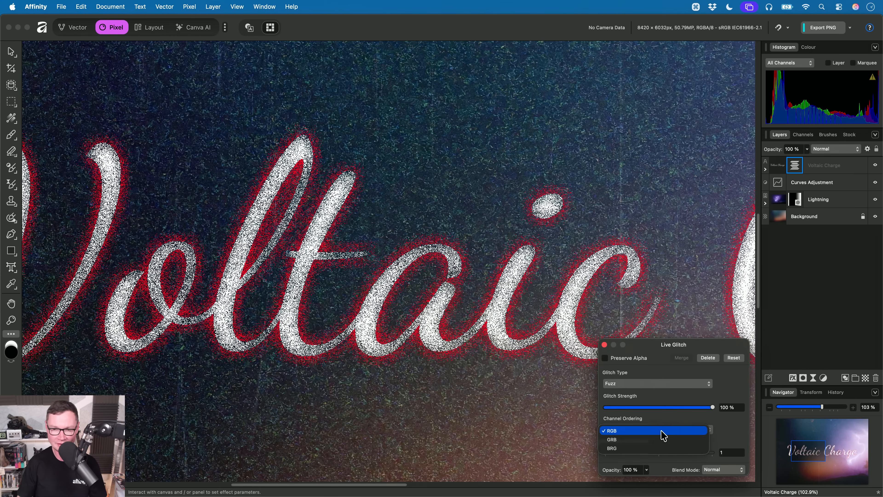
pyautogui.click(656, 451)
pyautogui.keyDown('alt'); pyautogui.scroll(-6, 486, 290); pyautogui.keyUp('alt')
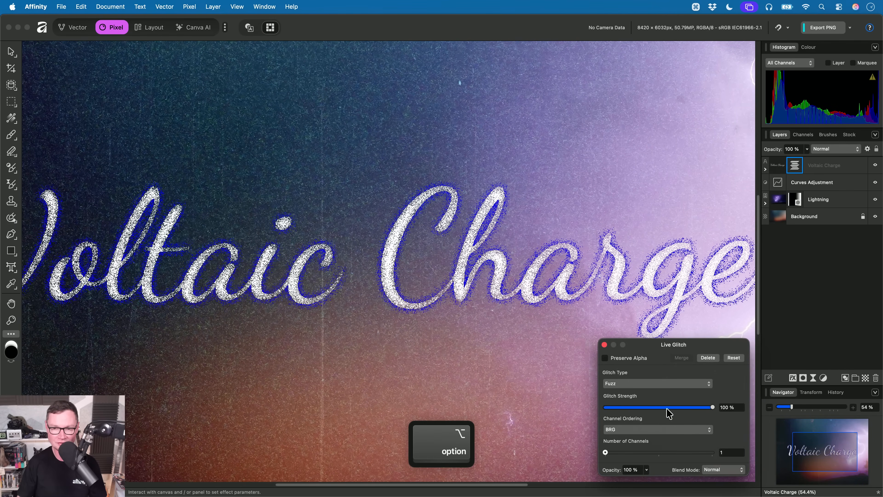
pyautogui.moveTo(670, 411); pyautogui.dragTo(704, 409)
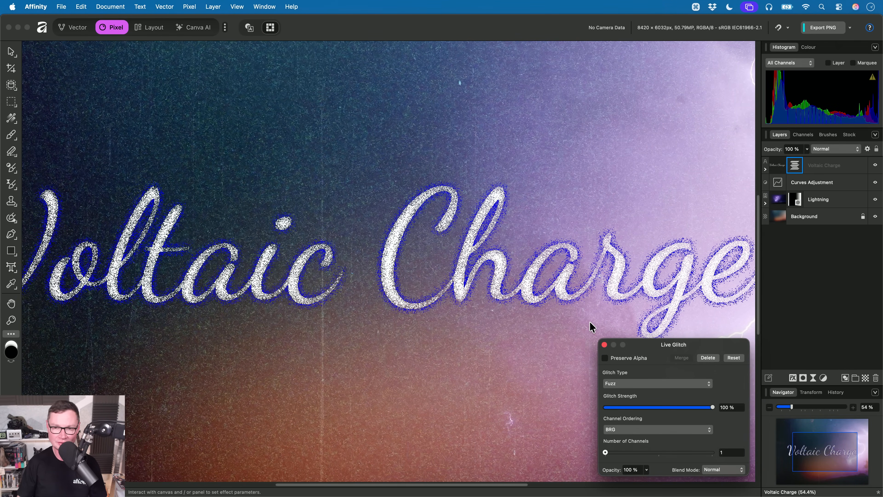
pyautogui.keyDown('alt'); pyautogui.scroll(-3, 591, 325); pyautogui.keyUp('alt')
pyautogui.click(604, 344)
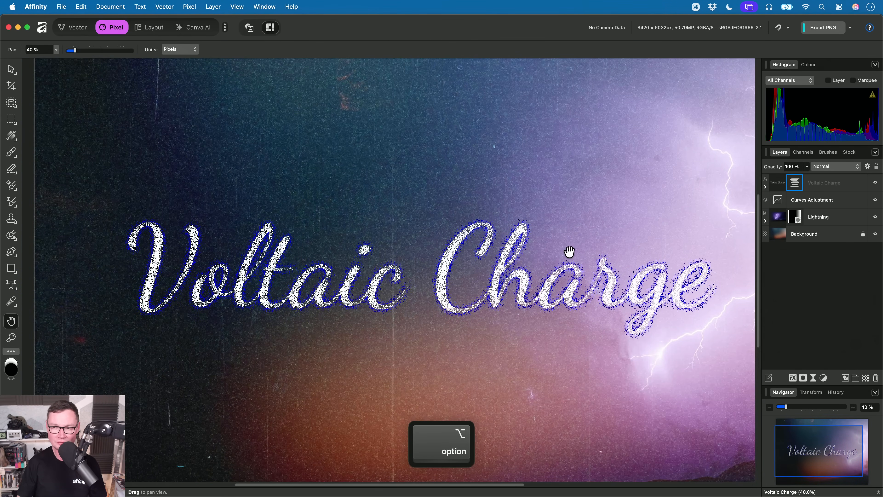
# Replace the glitched Voltaic Charge text with the word Hello
pyautogui.press('v')
pyautogui.click(832, 186)
pyautogui.doubleClick(531, 283)
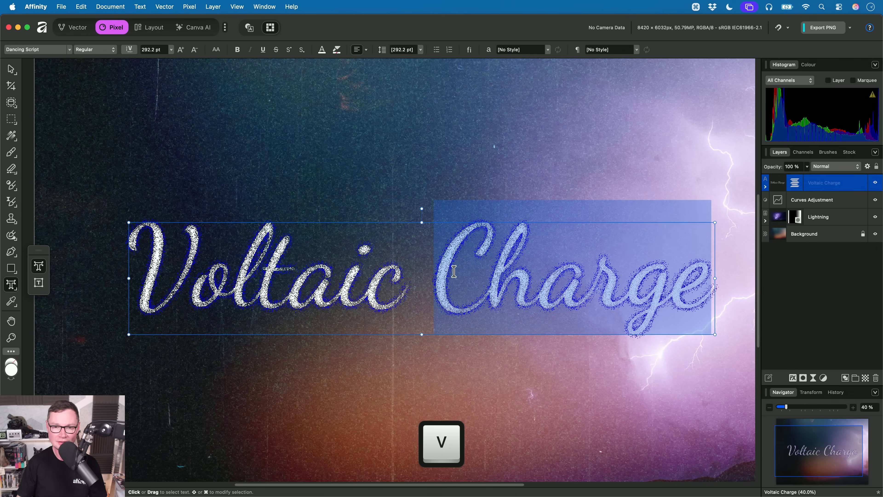
pyautogui.click(392, 288)
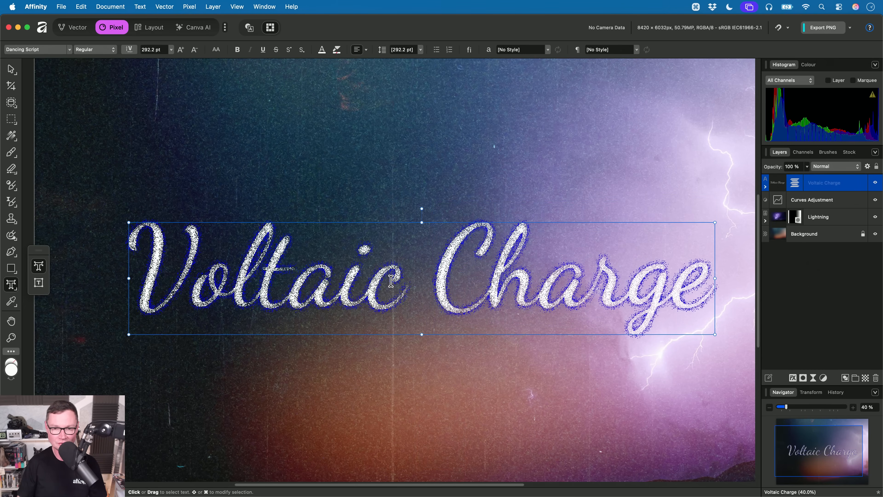
pyautogui.keyDown('alt'); pyautogui.scroll(-2, 391, 281); pyautogui.keyUp('alt')
pyautogui.press('cmd+a')
pyautogui.write('H')
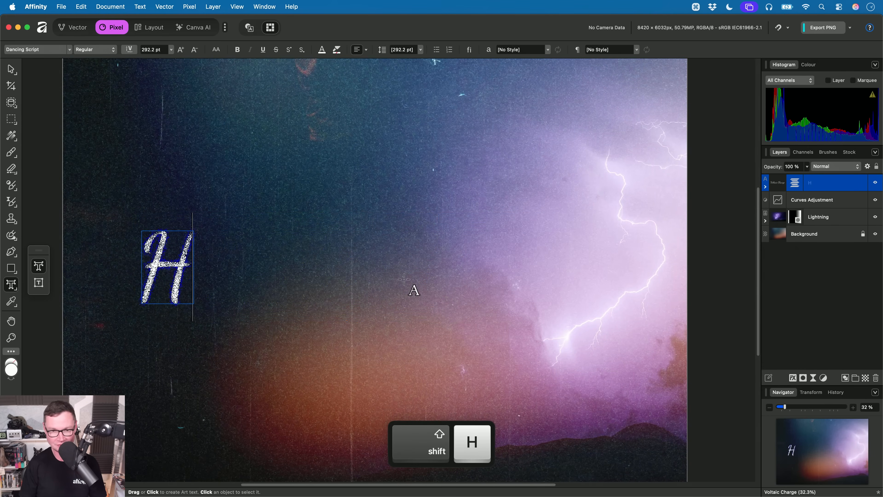
pyautogui.write('ello')
pyautogui.press('super+Return')
# Move the Hello text to the middle of the image, and undo both the move and the text replacement
pyautogui.moveTo(261, 255); pyautogui.dragTo(431, 255)
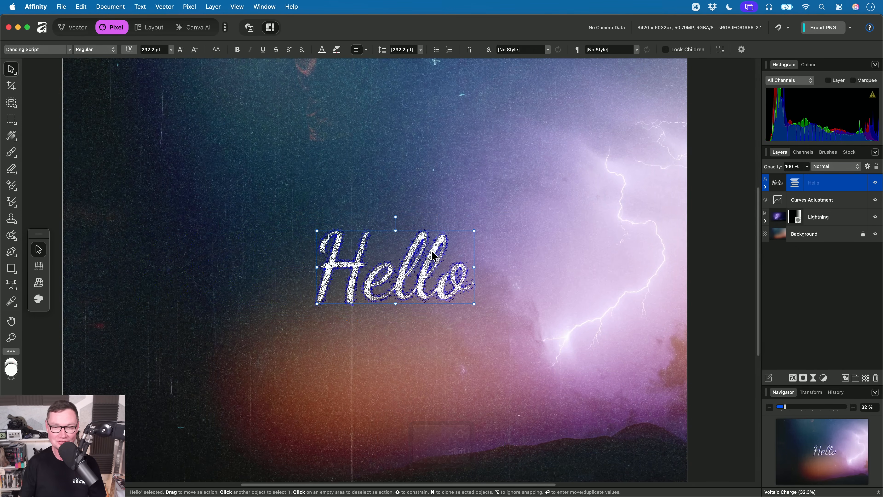
pyautogui.press('super+z')
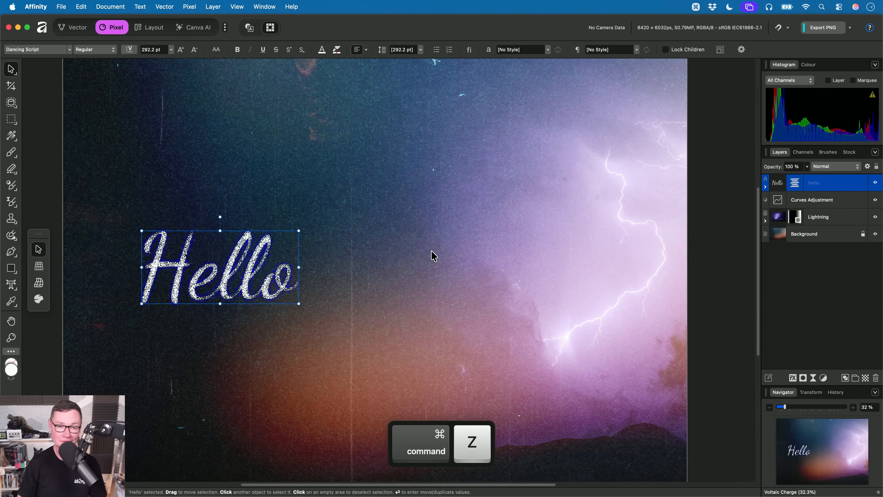
pyautogui.press('super+z')
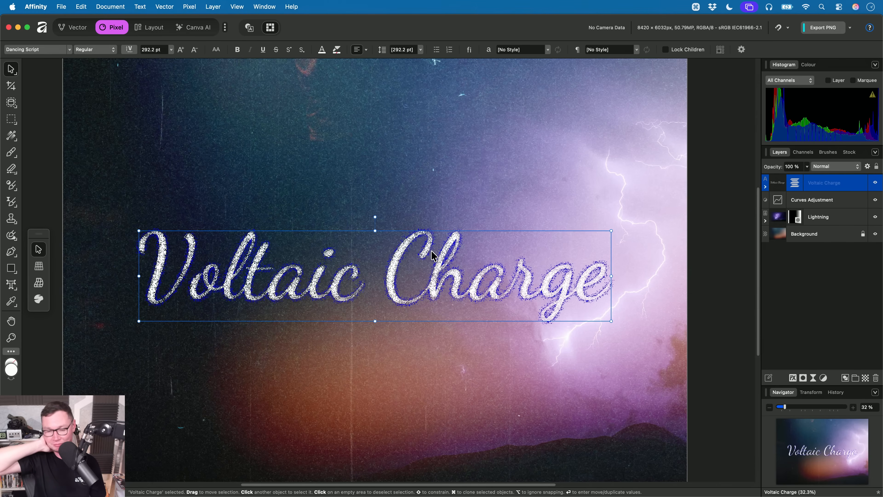
# Delete the Glitch filter nested under the Voltaic Charge text layer
pyautogui.press('h')
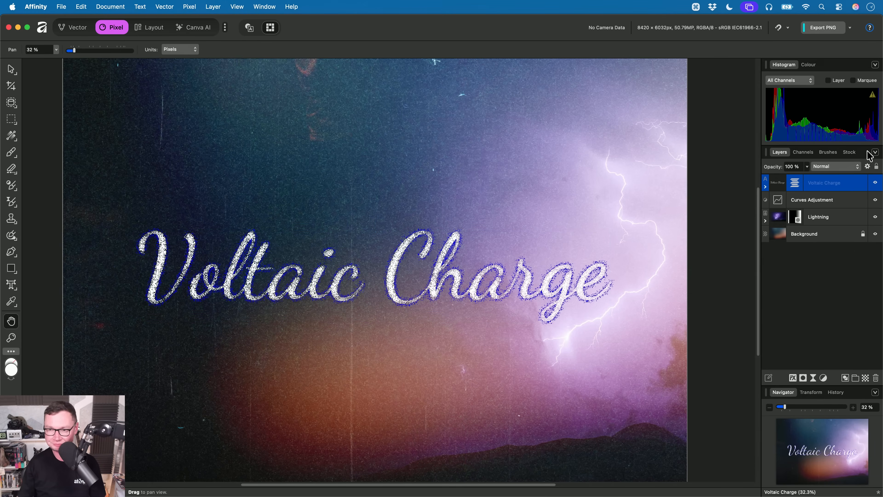
pyautogui.click(765, 184)
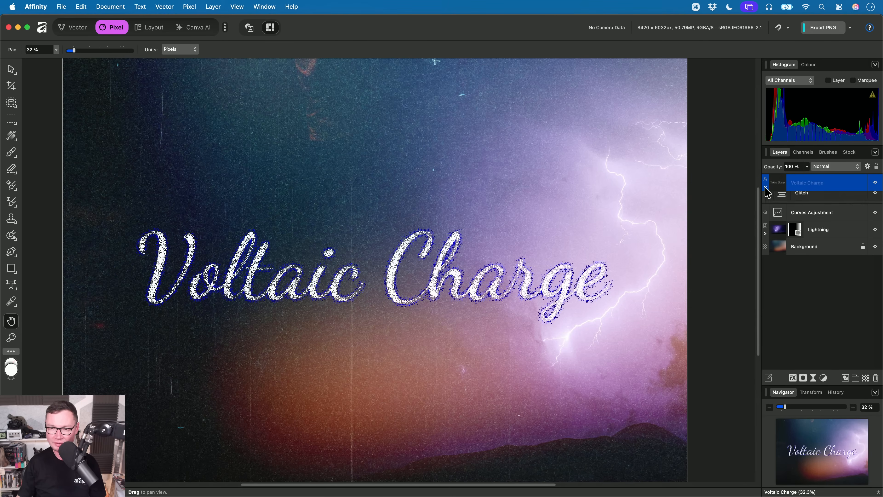
pyautogui.press('Delete')
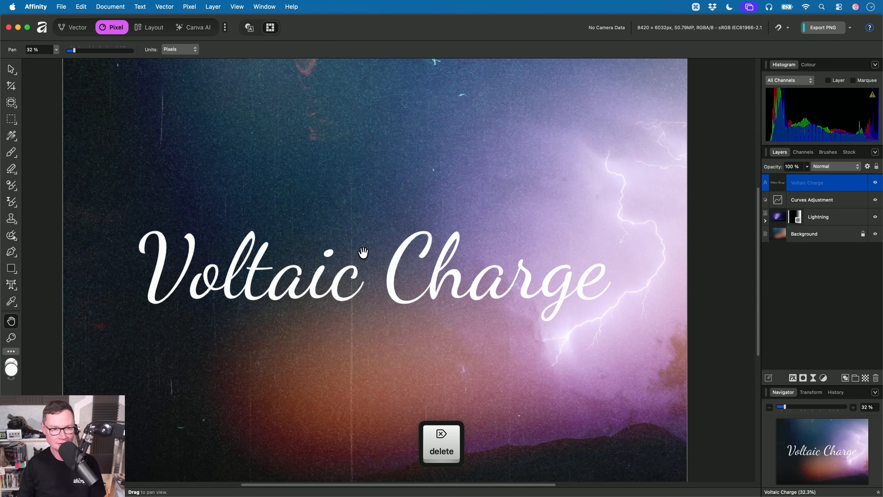
# Switch to the Compositing studio and add a live Glitch filter to the Voltaic Charge text
pyautogui.hscroll(-2, 81, 269)
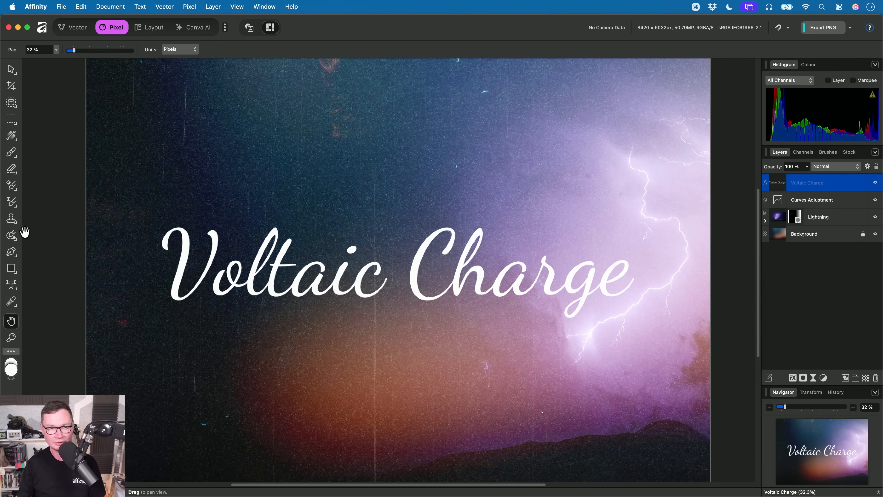
pyautogui.click(225, 27)
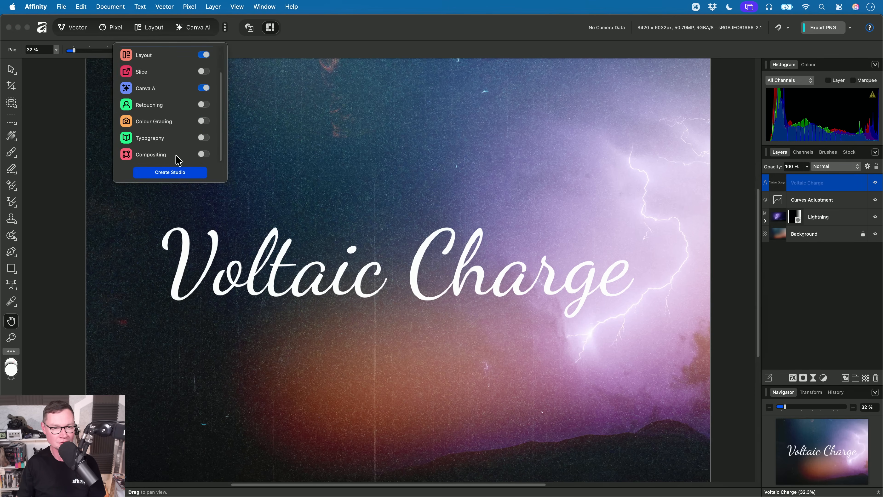
pyautogui.click(153, 158)
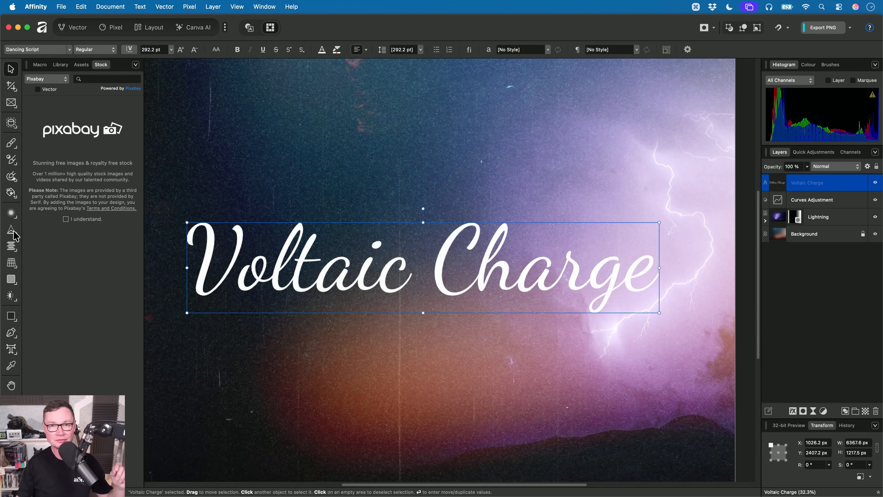
pyautogui.click(13, 250)
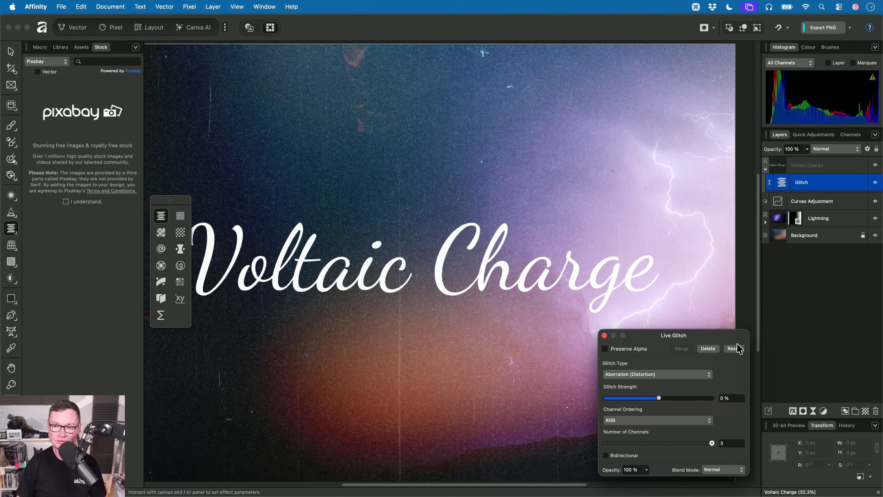
# Browse the full list of available glitch types and discard the newly added Glitch filter
pyautogui.click(701, 373)
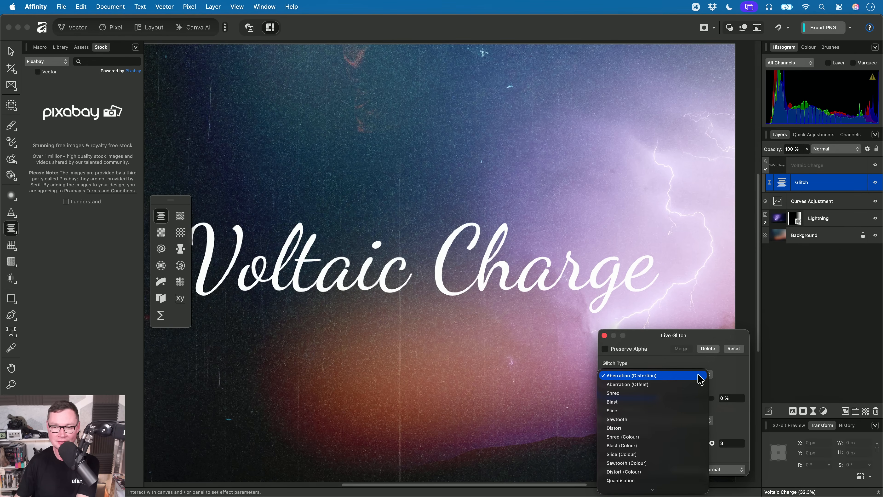
pyautogui.scroll(-3, 665, 398)
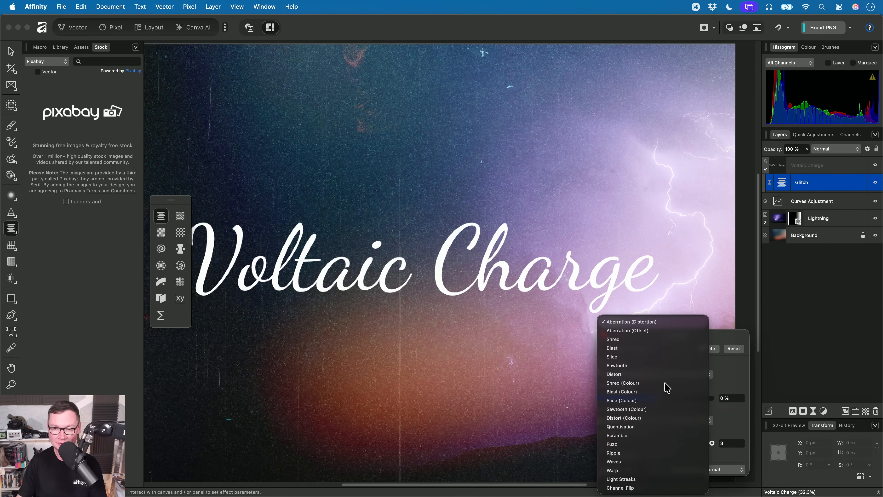
pyautogui.click(666, 384)
pyautogui.moveTo(617, 355); pyautogui.dragTo(677, 354)
pyautogui.click(710, 303)
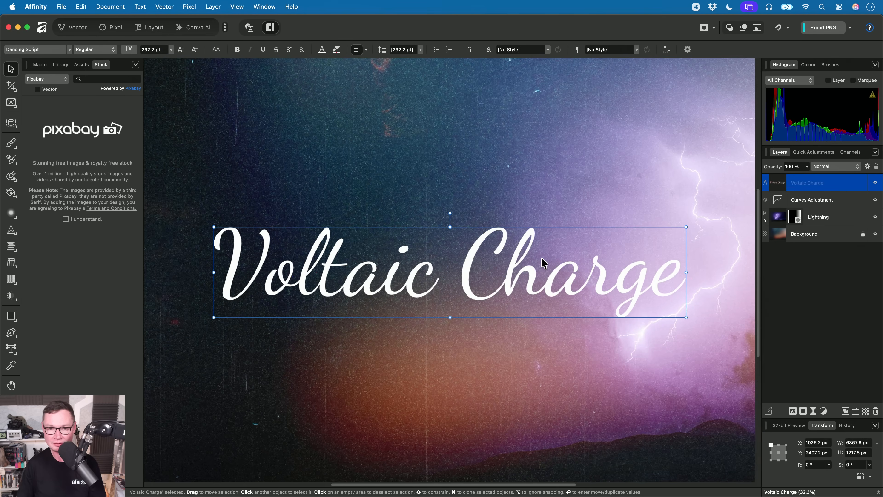
# Close Voltaic Charge without saving and open New York Synth.af from the 01. Glitch folder in Finder in Affinity
pyautogui.press('super+w')
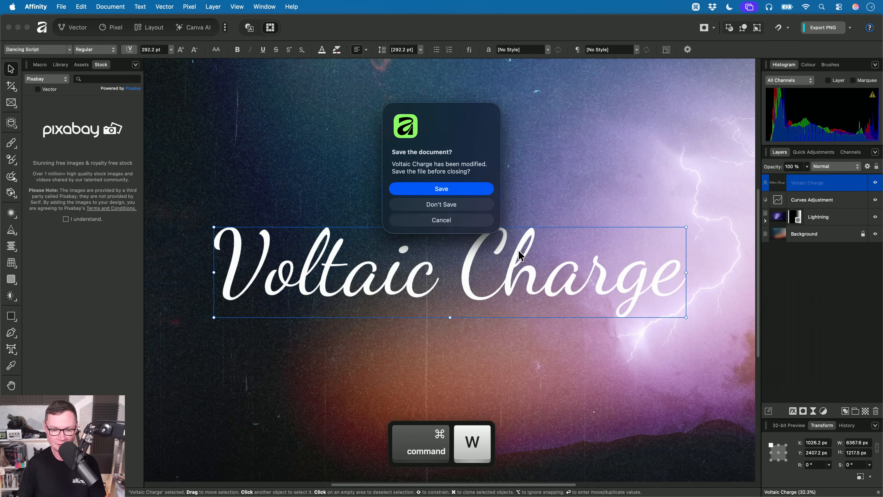
pyautogui.click(456, 202)
pyautogui.press('super+Tab')
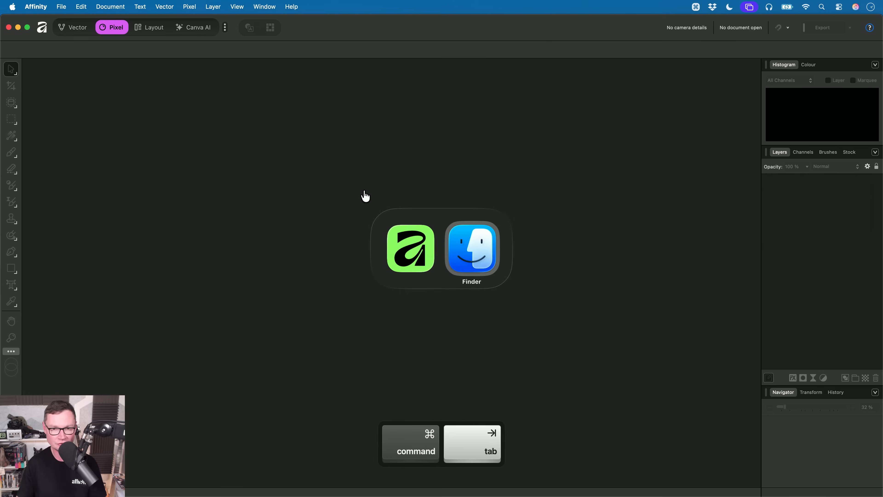
pyautogui.press('Up')
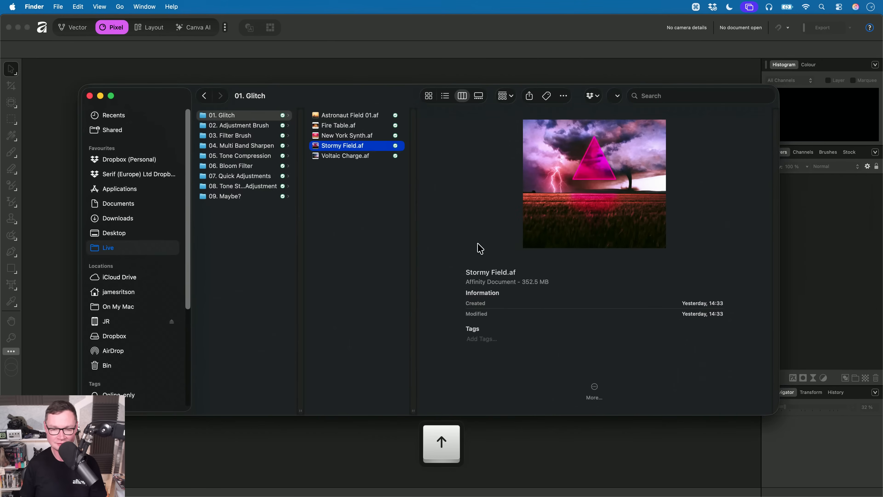
pyautogui.press('Up')
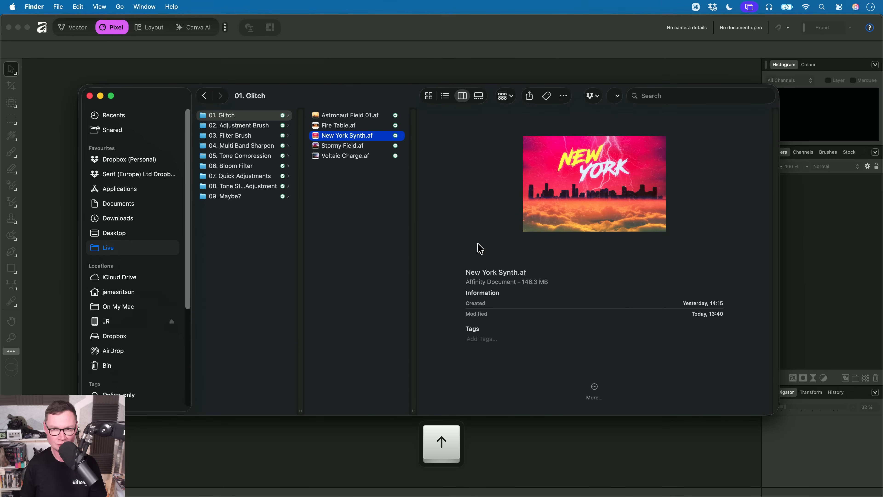
pyautogui.moveTo(362, 135); pyautogui.dragTo(436, 220)
pyautogui.press('super+Tab')
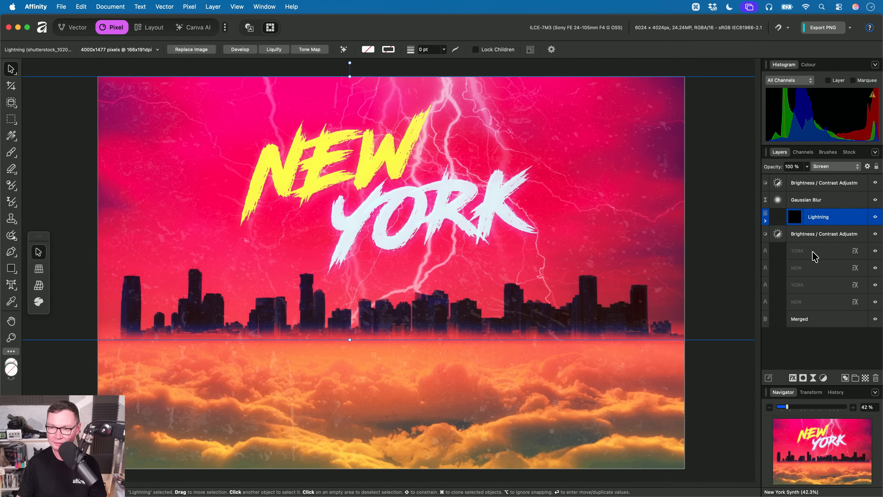
# Group the four NEW and YORK text layers
pyautogui.click(815, 251)
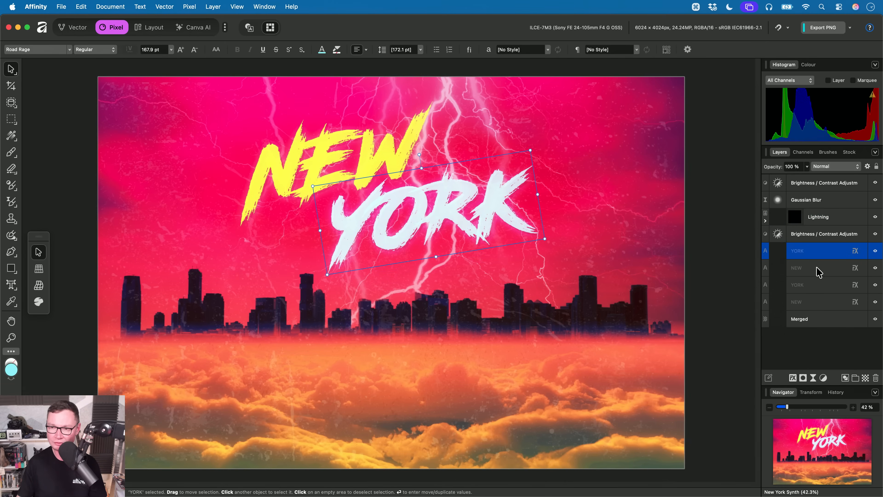
pyautogui.keyDown('shift'); pyautogui.click(813, 301); pyautogui.keyUp('shift')
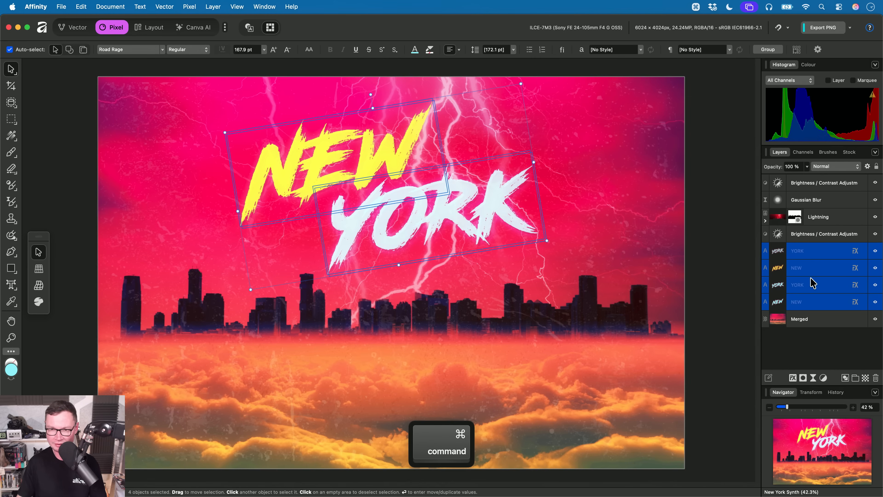
pyautogui.press('cmd+g')
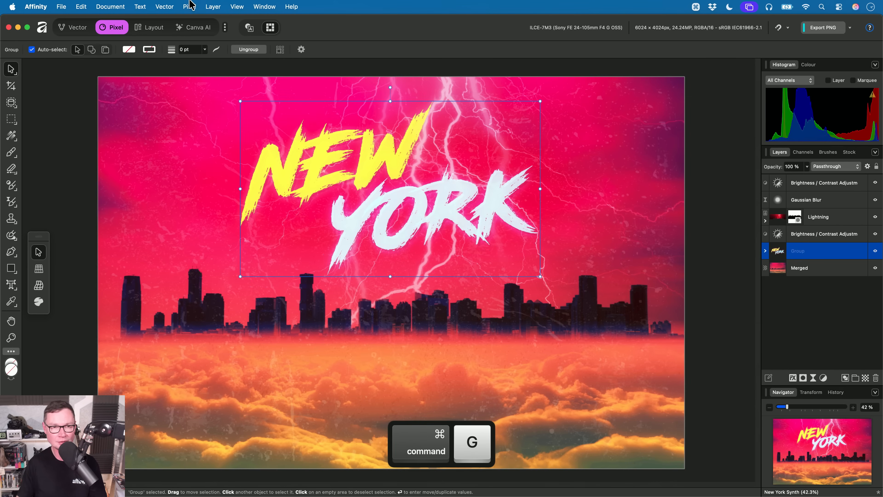
# Add a live Glitch filter to the group of NEW YORK text layers
pyautogui.click(190, 6)
pyautogui.moveTo(257, 87)
pyautogui.moveTo(342, 110)
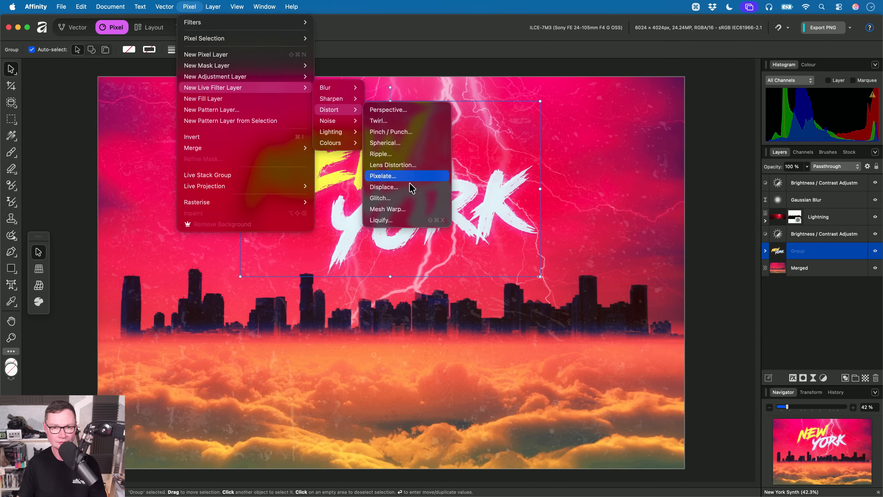
pyautogui.click(410, 197)
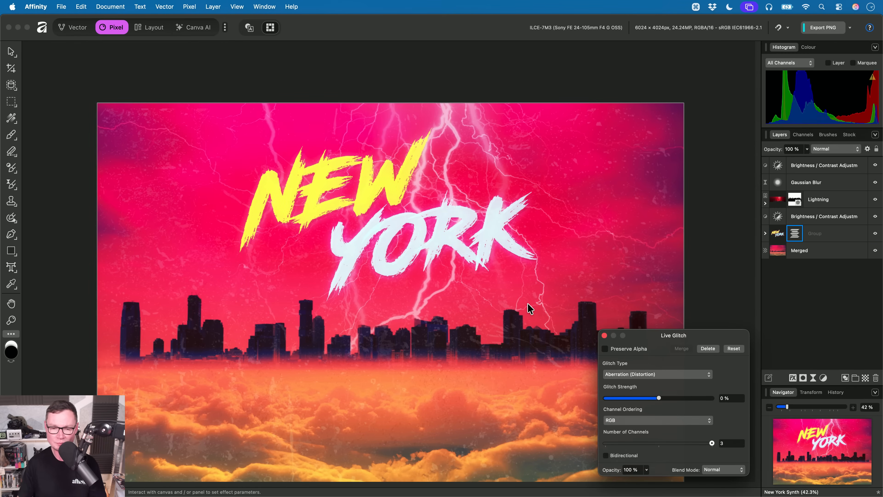
# Change the NEW YORK group's glitch type to Waves with a glitch strength of 82%
pyautogui.click(656, 377)
pyautogui.click(640, 463)
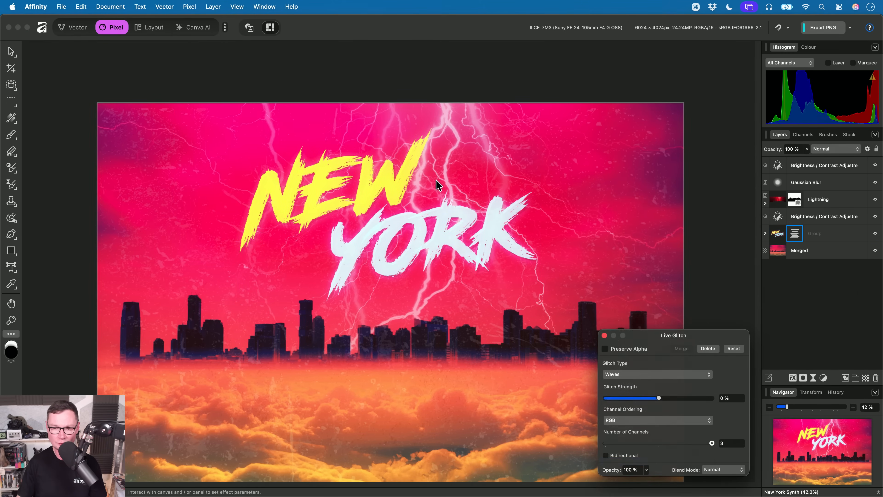
pyautogui.scroll(4, 414, 208)
pyautogui.moveTo(629, 408); pyautogui.dragTo(692, 415)
pyautogui.scroll(1, 504, 266)
pyautogui.scroll(2, 504, 266)
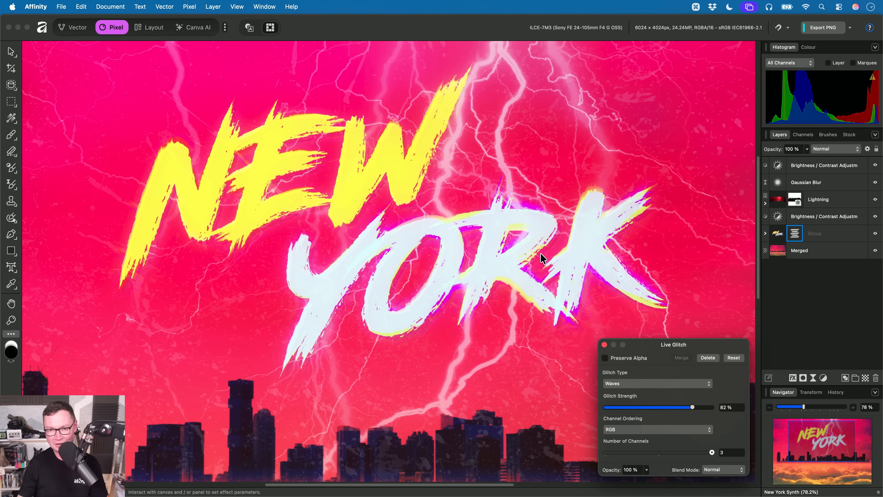
# Try several channel orderings for the Waves glitch, including GRB and GBR, and settle on BGR
pyautogui.click(674, 431)
pyautogui.click(673, 440)
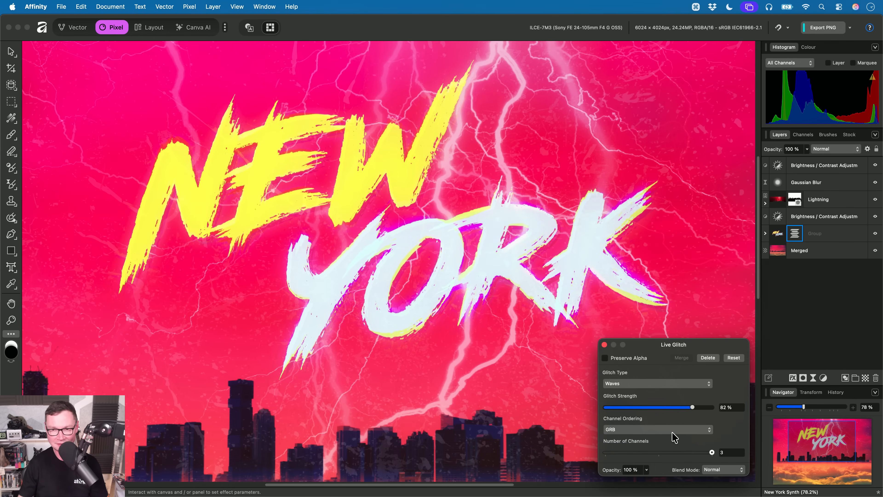
pyautogui.click(670, 431)
pyautogui.click(667, 439)
pyautogui.click(663, 430)
pyautogui.click(665, 438)
pyautogui.click(664, 432)
pyautogui.click(664, 444)
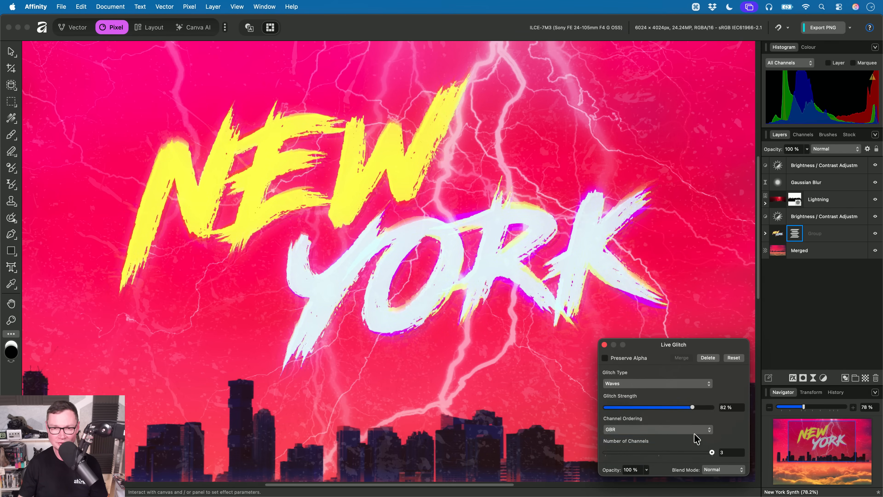
pyautogui.click(655, 430)
pyautogui.click(656, 439)
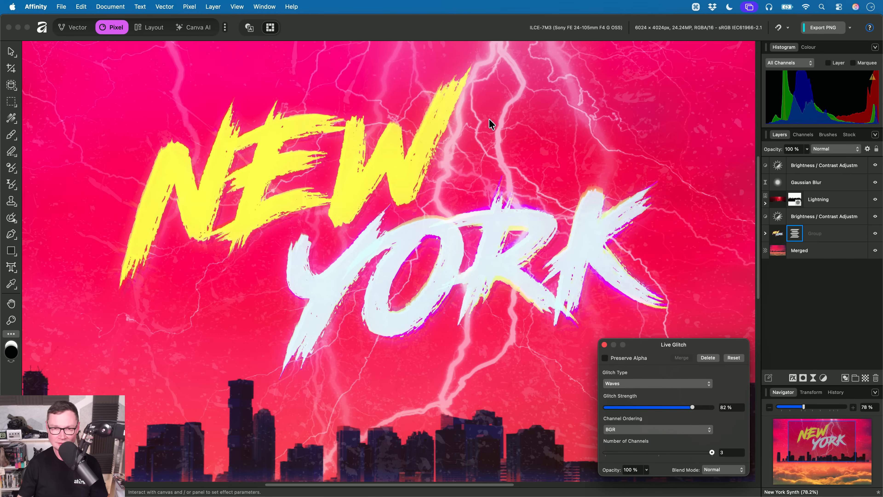
# Change the NEW YORK group's glitch type to Warp, with horizontal strength 66% and turbulence 34%, and fine-tune the warp strengths
pyautogui.click(654, 384)
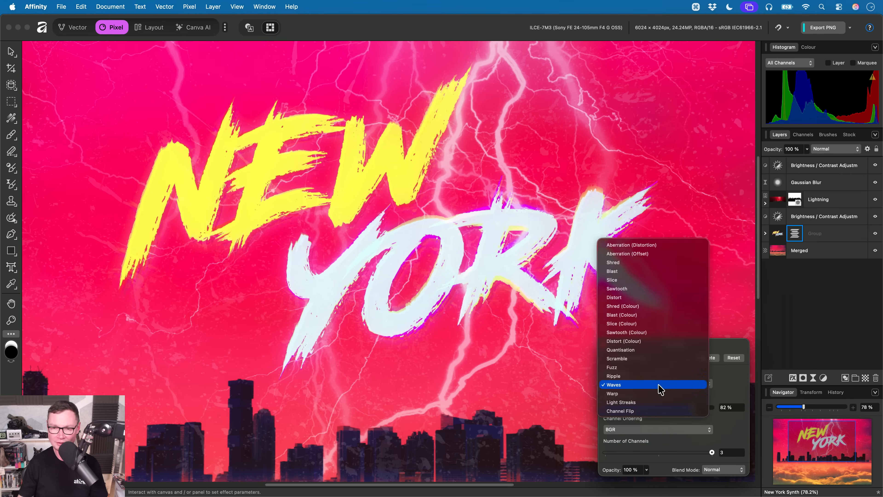
pyautogui.click(646, 393)
pyautogui.moveTo(605, 407); pyautogui.dragTo(587, 441)
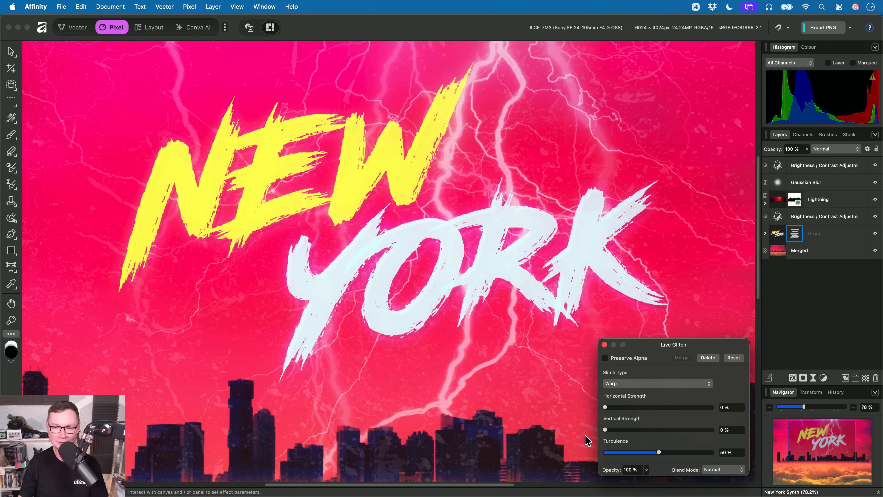
pyautogui.moveTo(612, 411); pyautogui.dragTo(675, 409)
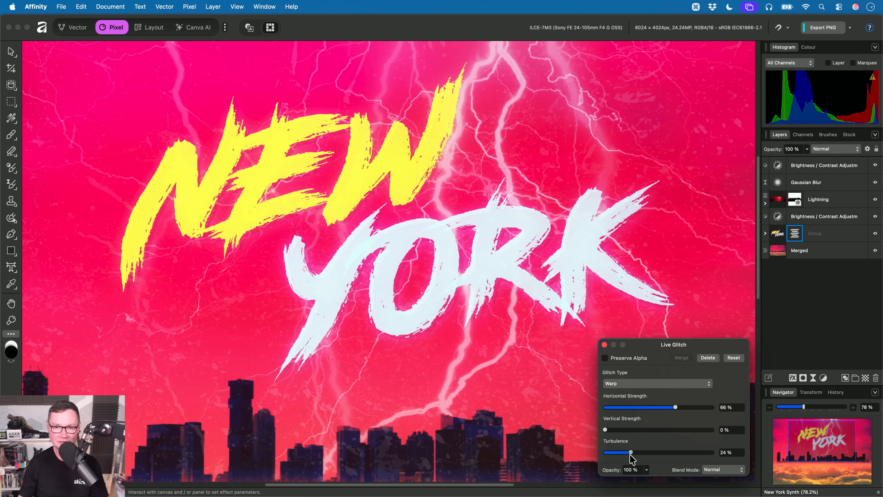
pyautogui.moveTo(614, 460); pyautogui.dragTo(641, 459)
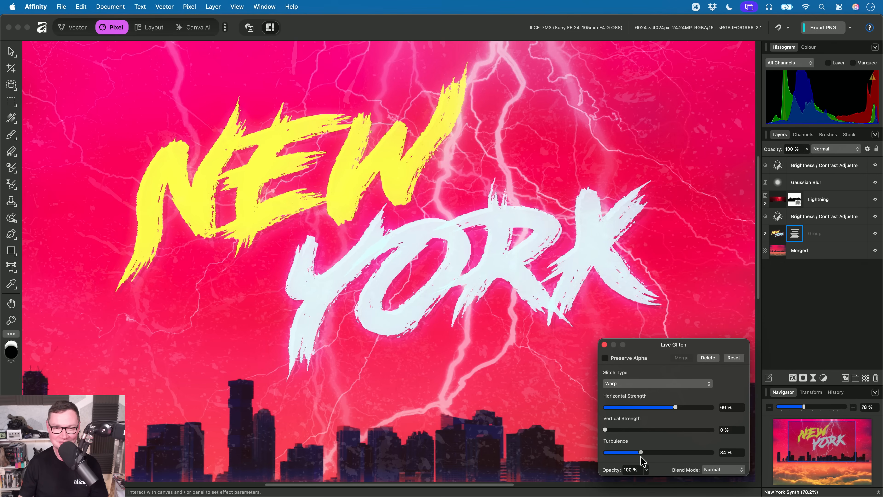
pyautogui.moveTo(650, 406); pyautogui.dragTo(696, 430)
pyautogui.scroll(-3, 390, 246)
pyautogui.click(604, 346)
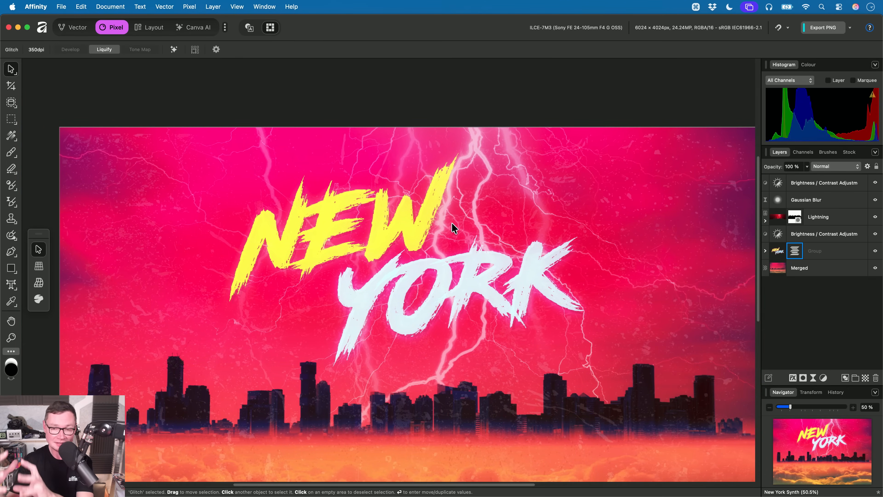
# Close the New York Synth document
pyautogui.scroll(-4, 466, 244)
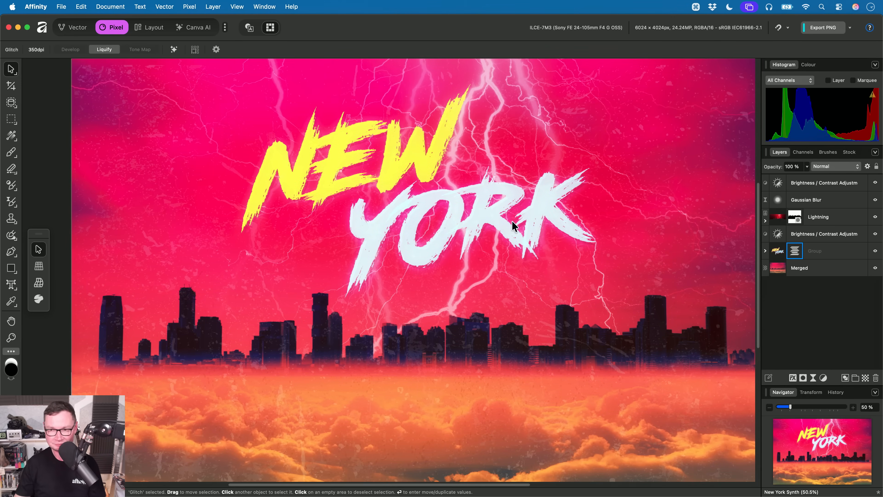
pyautogui.scroll(2, 501, 193)
pyautogui.press('h')
pyautogui.scroll(-2, 503, 236)
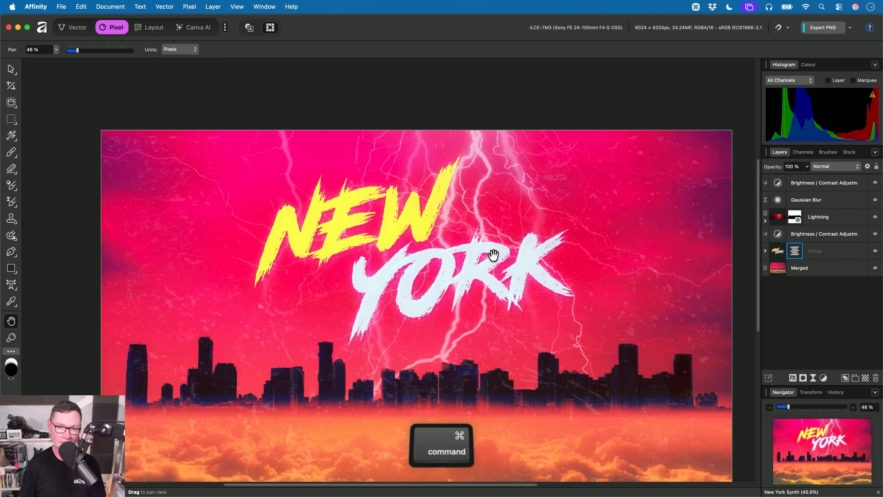
pyautogui.press('super+w')
pyautogui.click(450, 205)
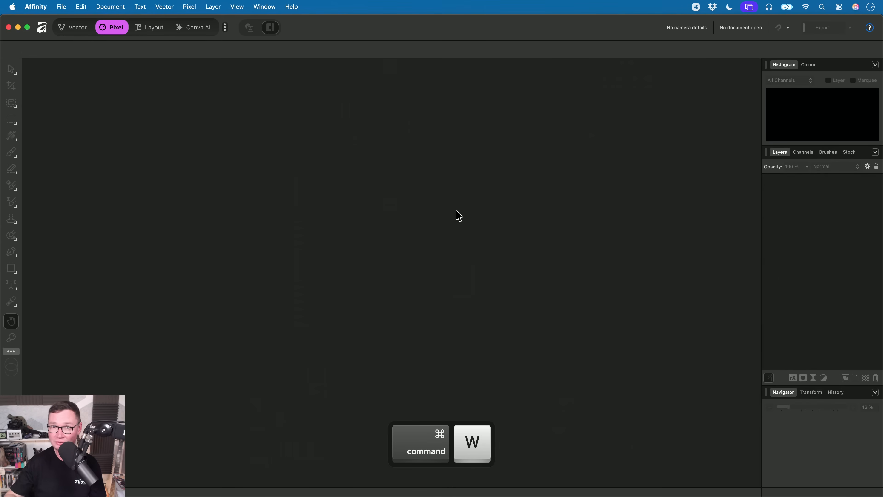
# Switch to Finder and preview the sample documents in the 01. Glitch folder, from Stormy Field.af to Astronaut Field 01.af
pyautogui.press('super+Tab')
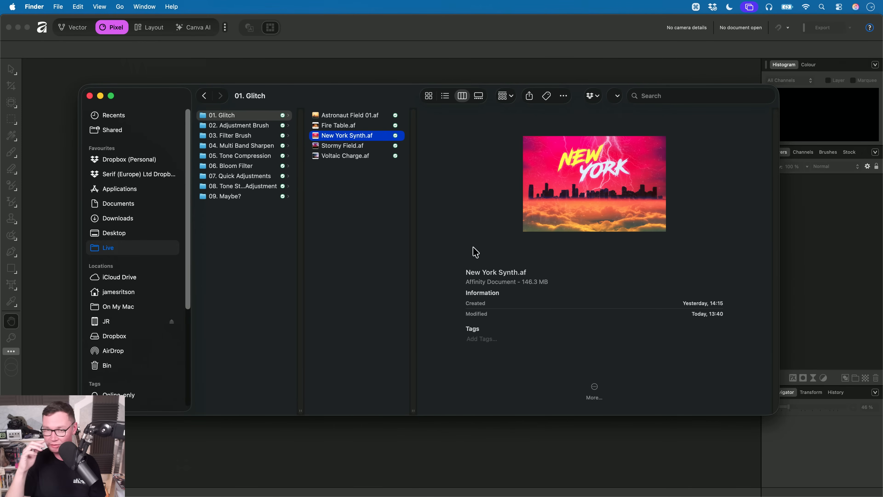
pyautogui.press('Down')
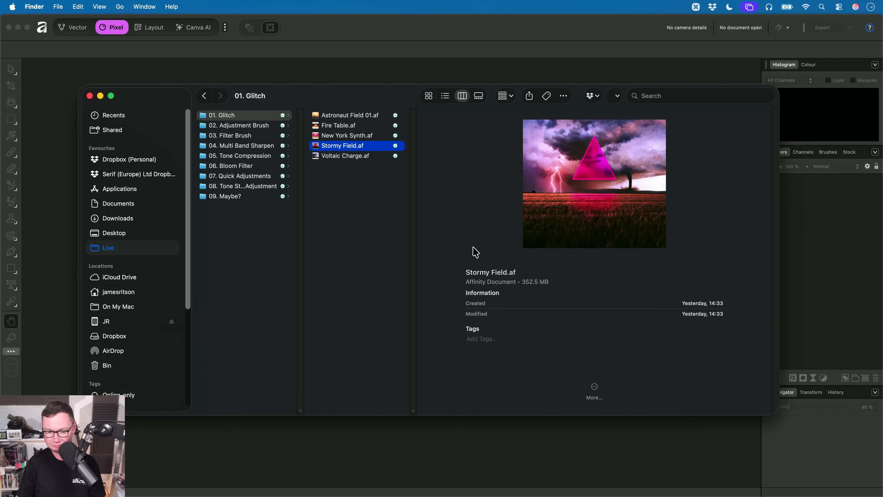
pyautogui.press('Down')
pyautogui.press('Up')
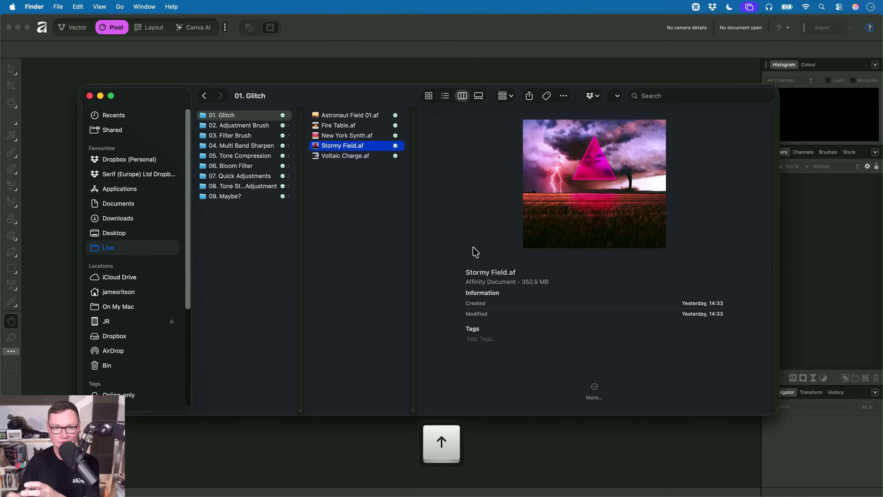
pyautogui.press('Up')
pyautogui.press('Up')
pyautogui.press('Up')
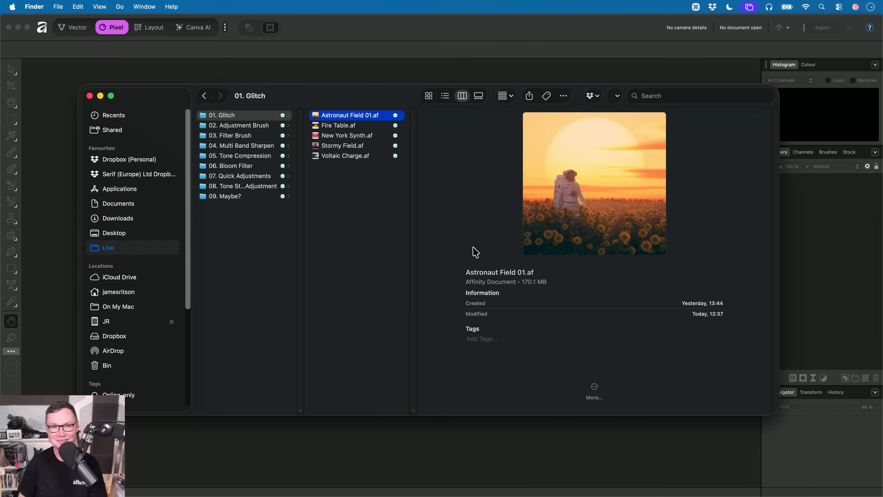
# Open Scotland.af from the 02. Adjustment Brush folder in Affinity
pyautogui.press('Left')
pyautogui.press('Down')
pyautogui.press('Right')
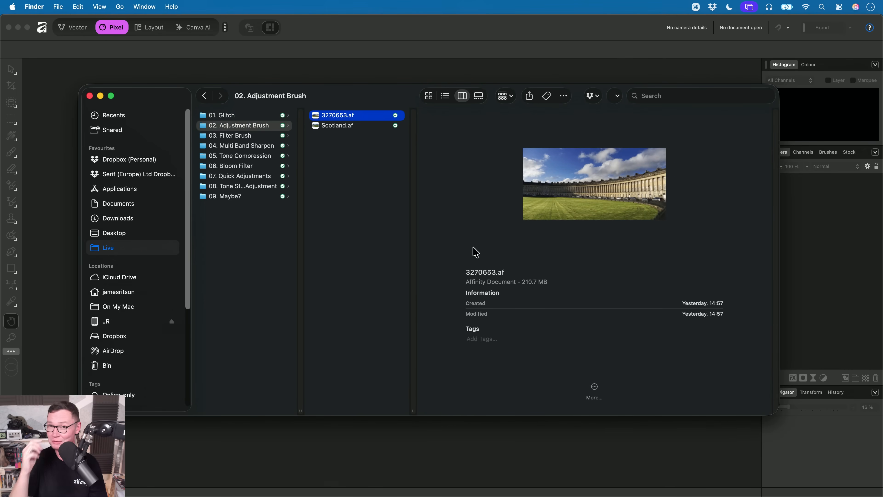
pyautogui.press('Down')
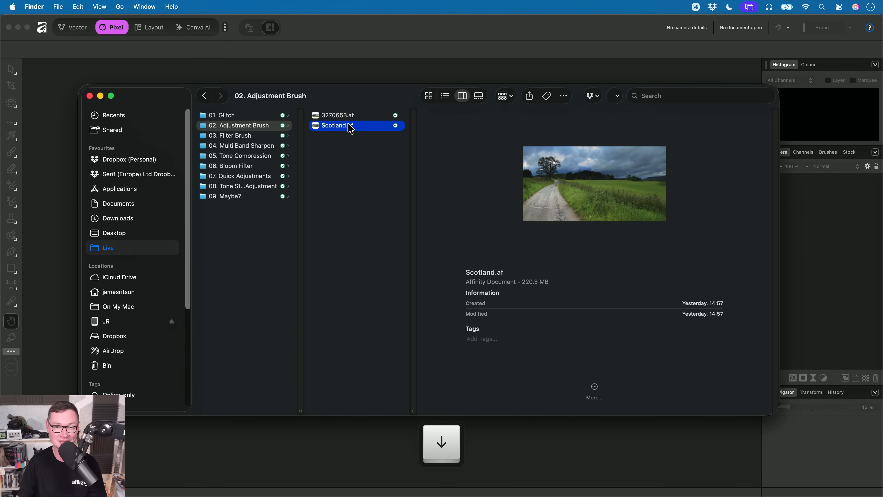
pyautogui.press('Return')
pyautogui.press('h')
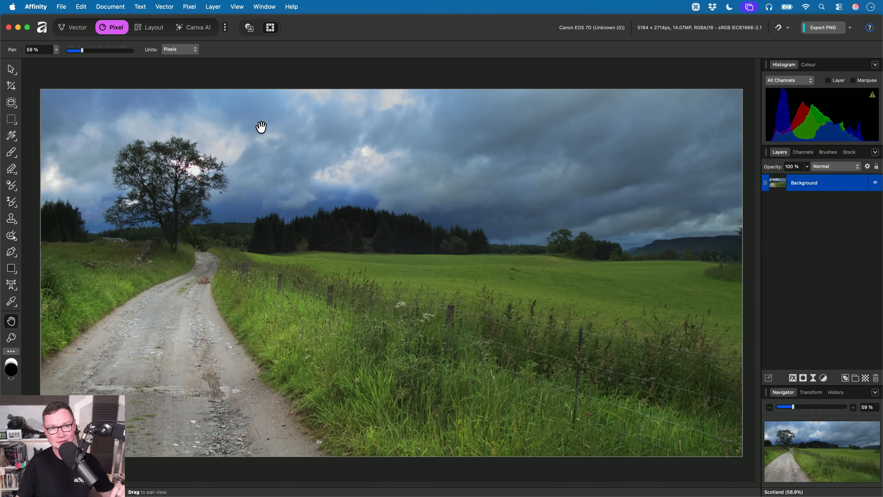
# Examine the available live filter layers, including the Distort group, with the Scotland background layer selected
pyautogui.click(193, 11)
pyautogui.click(191, 6)
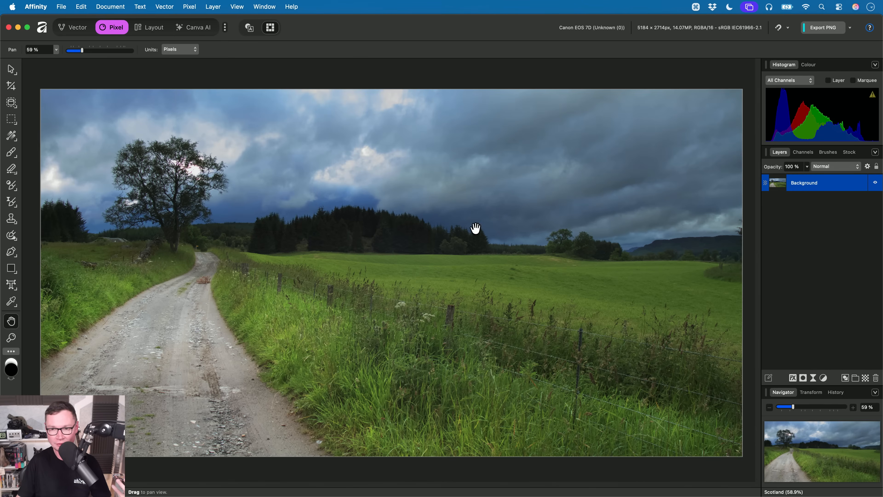
pyautogui.click(814, 379)
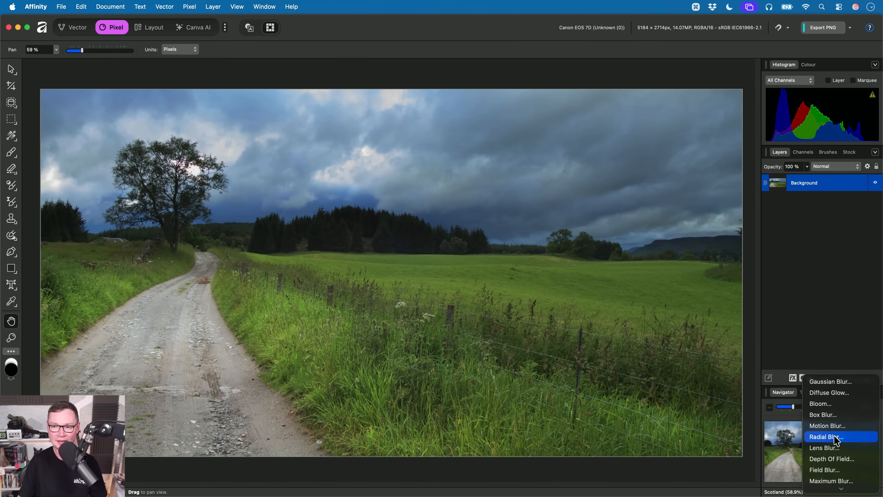
pyautogui.moveTo(847, 488)
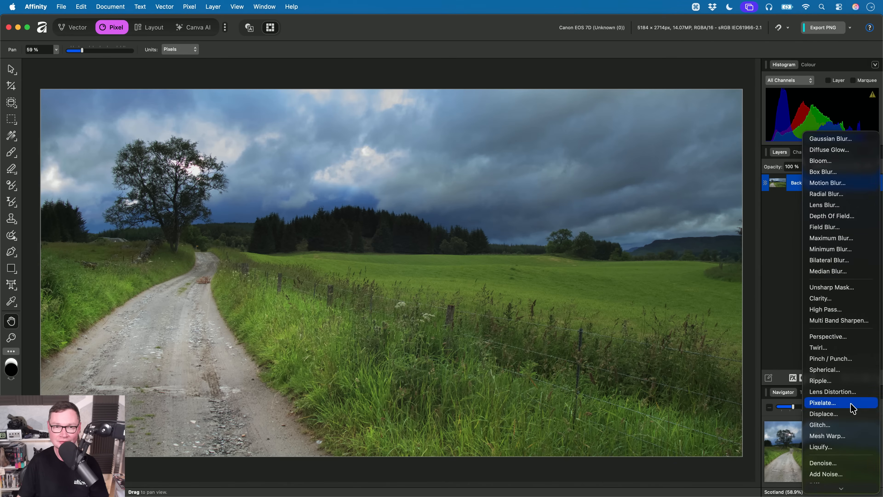
pyautogui.click(345, 183)
pyautogui.click(190, 7)
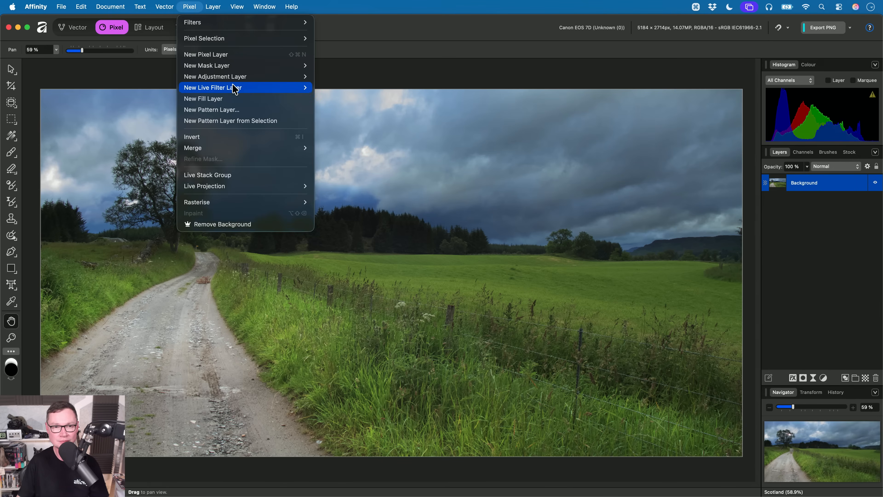
pyautogui.moveTo(235, 88)
pyautogui.moveTo(337, 110)
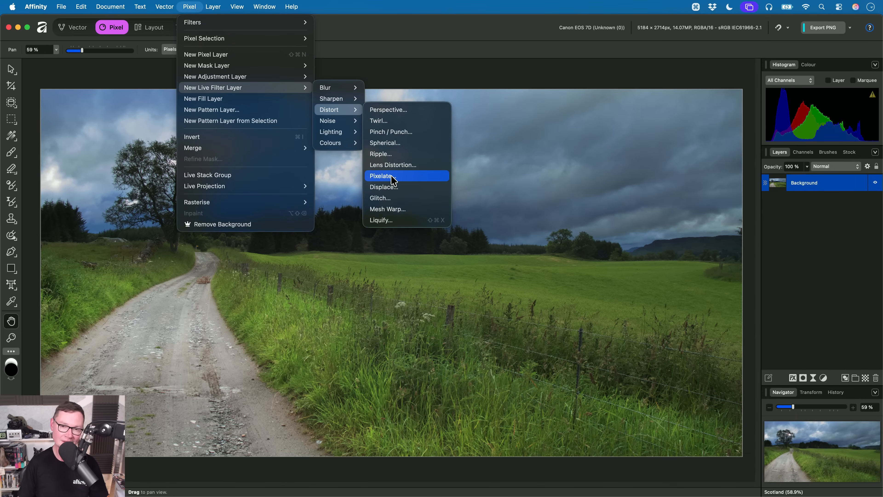
pyautogui.click(448, 276)
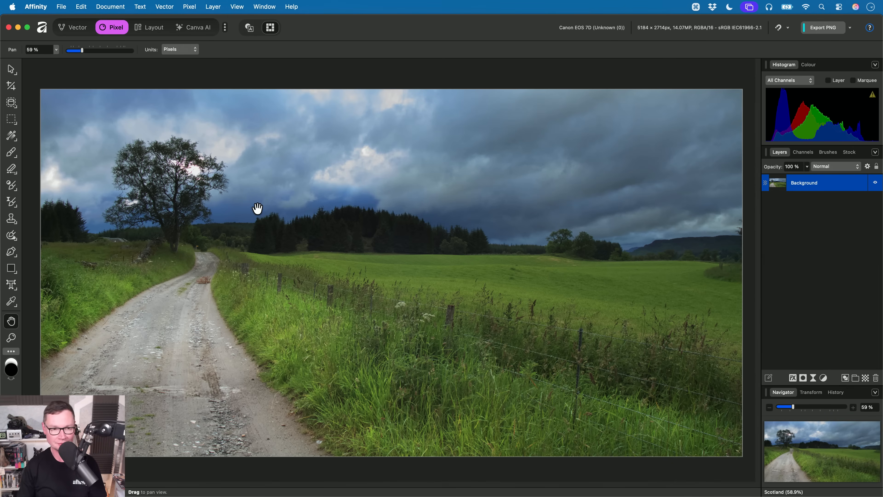
# Activate the Adjustment Brush, enlarge the brush to 1791 px and choose Curves as the adjustment to paint
pyautogui.click(13, 189)
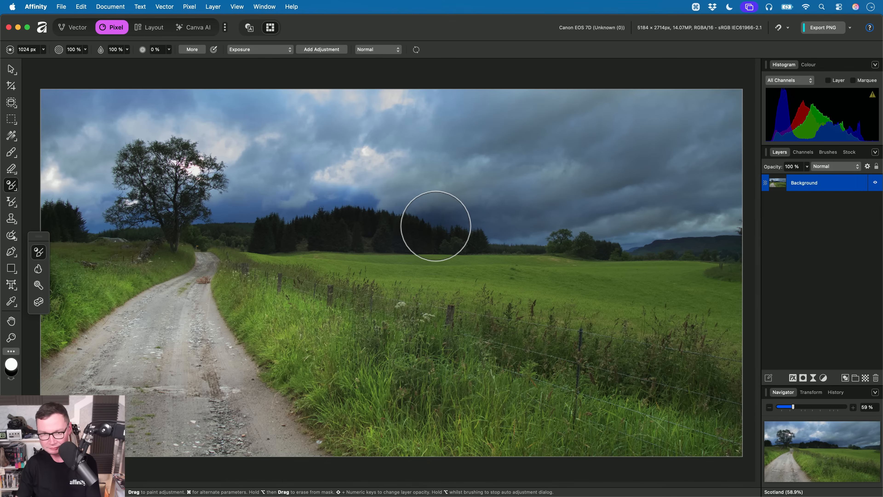
pyautogui.press(']')
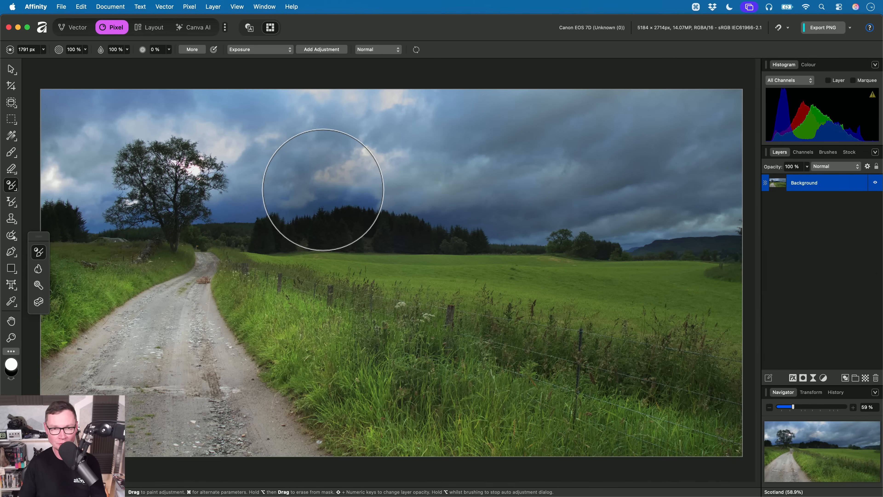
pyautogui.click(323, 190)
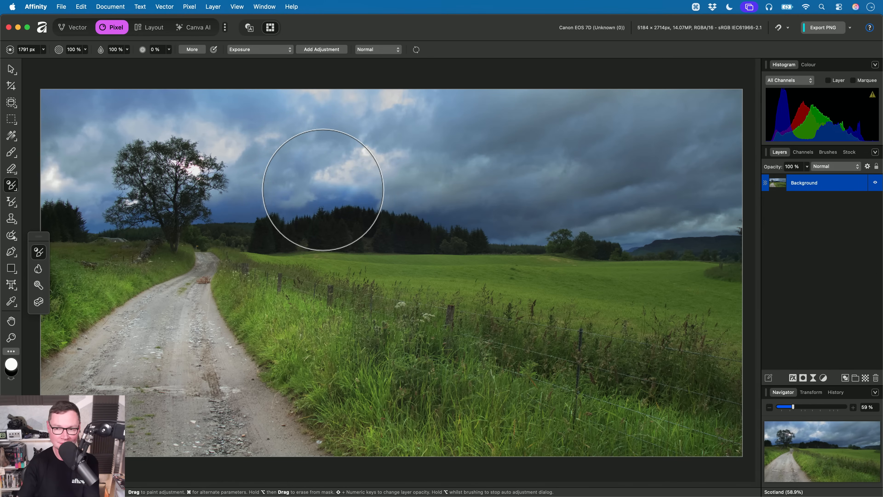
pyautogui.click(282, 51)
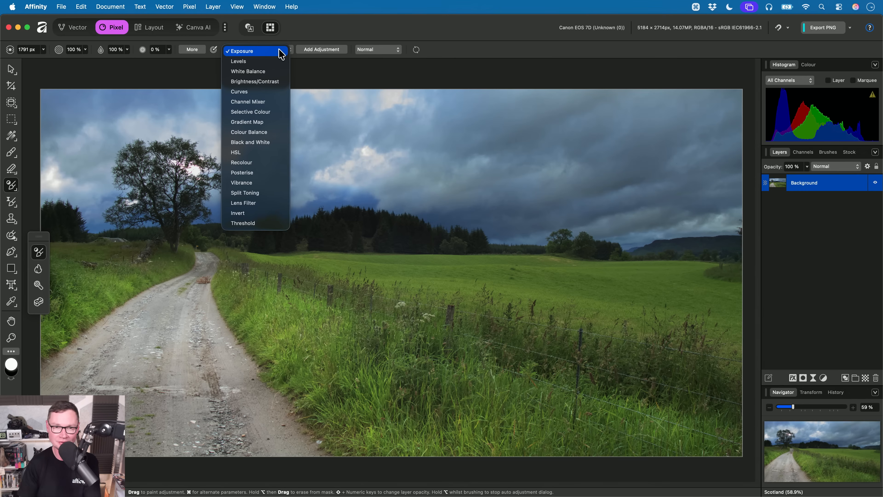
pyautogui.click(324, 30)
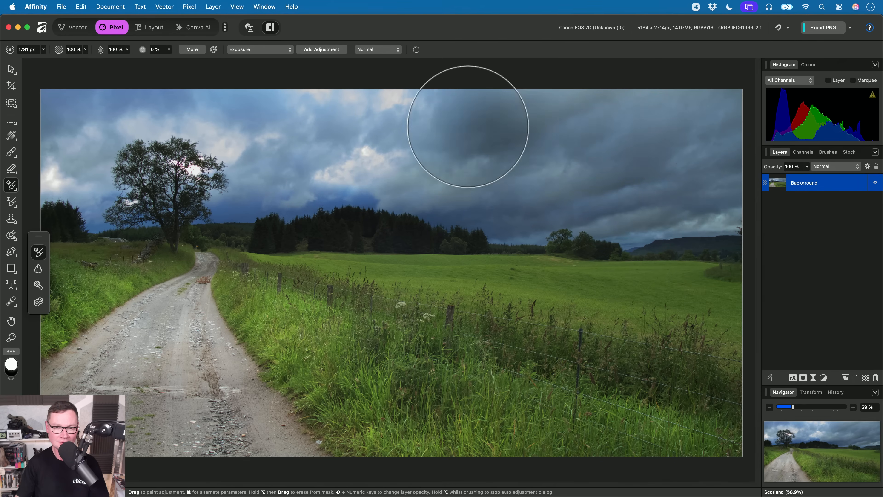
pyautogui.click(270, 50)
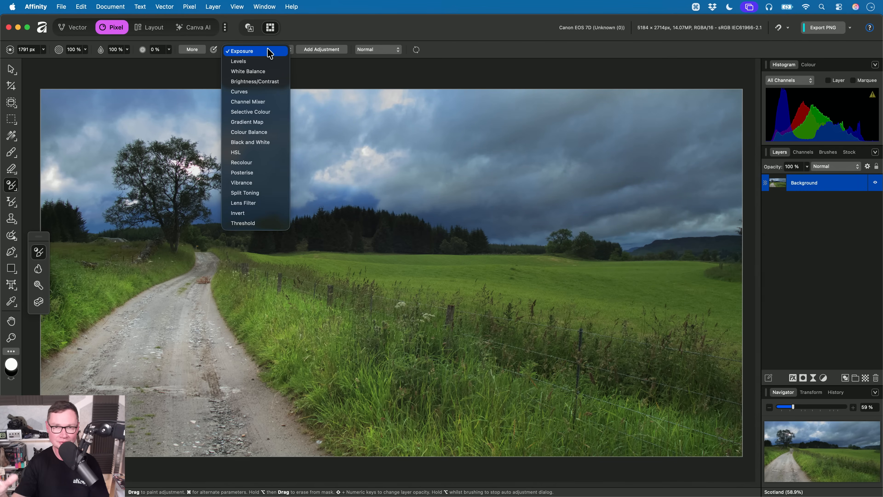
pyautogui.click(264, 92)
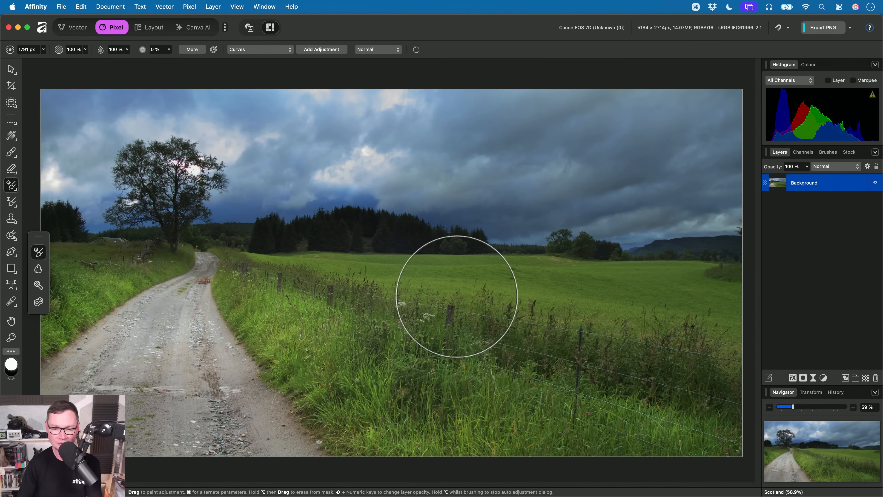
# Paint a Curves adjustment across the sky and soften its curve, moving the shadow point to 0.242, 0.188 and the highlight point to 0.741, 0.771
pyautogui.click(267, 49)
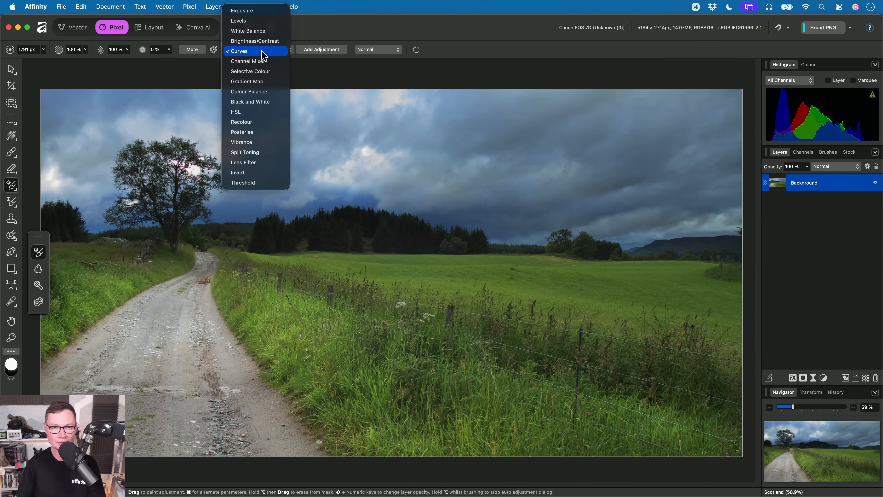
pyautogui.click(264, 51)
pyautogui.moveTo(215, 180)
pyautogui.mouseDown()
pyautogui.moveTo(95, 113)
pyautogui.moveTo(554, 150)
pyautogui.moveTo(314, 180)
pyautogui.moveTo(620, 193)
pyautogui.moveTo(749, 184)
pyautogui.moveTo(630, 118)
pyautogui.moveTo(730, 115)
pyautogui.moveTo(440, 115)
pyautogui.moveTo(378, 155)
pyautogui.moveTo(267, 161)
pyautogui.mouseUp()
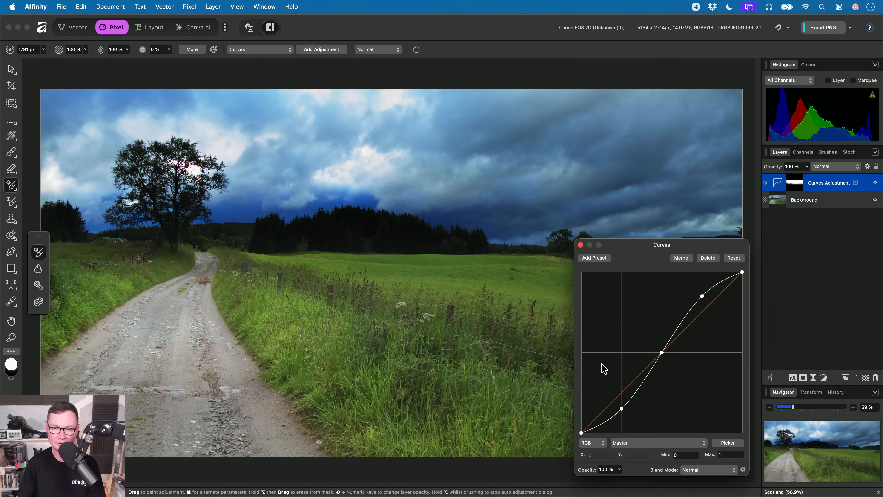
pyautogui.moveTo(622, 409); pyautogui.dragTo(620, 403)
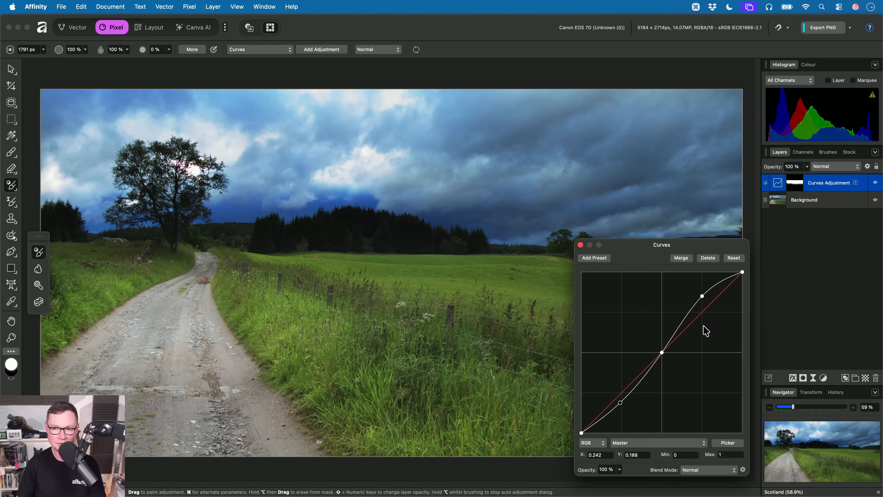
pyautogui.moveTo(702, 296); pyautogui.dragTo(701, 309)
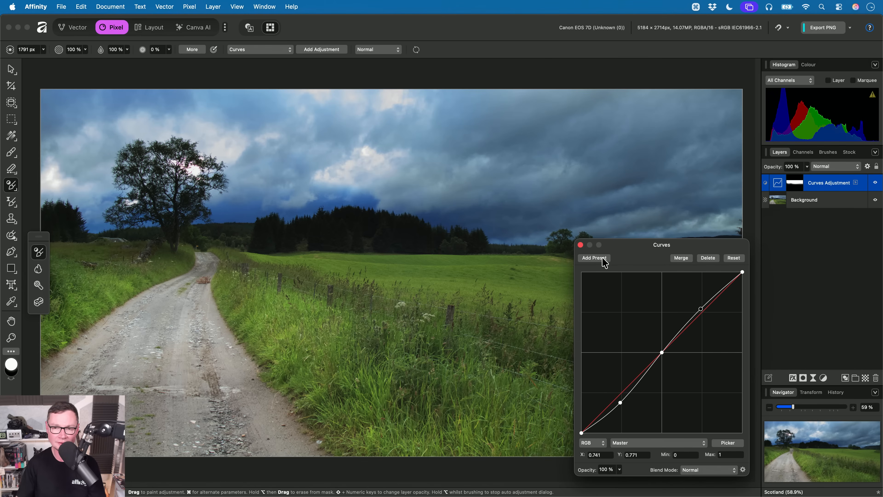
pyautogui.click(580, 245)
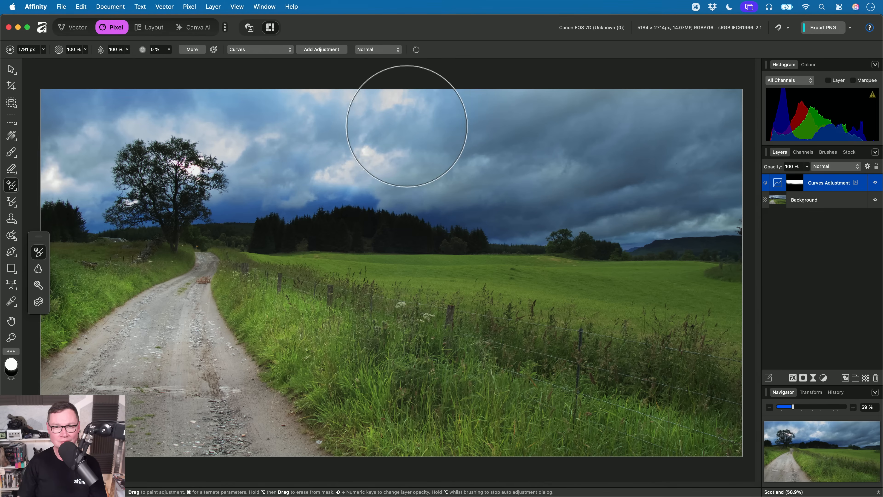
# Add a second, separately masked Curves adjustment above the sky's Curves layer for brushing the lower road area
pyautogui.click(337, 53)
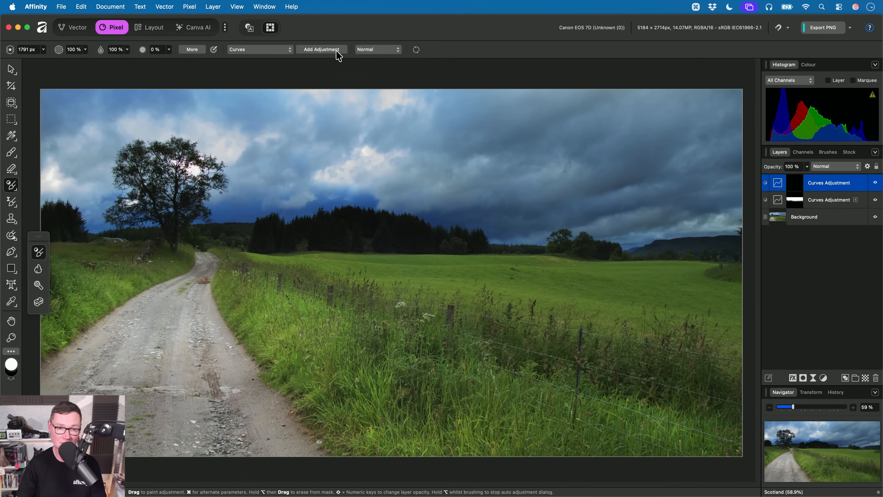
pyautogui.hscroll(-3, 243, 323)
pyautogui.hscroll(-3, 224, 320)
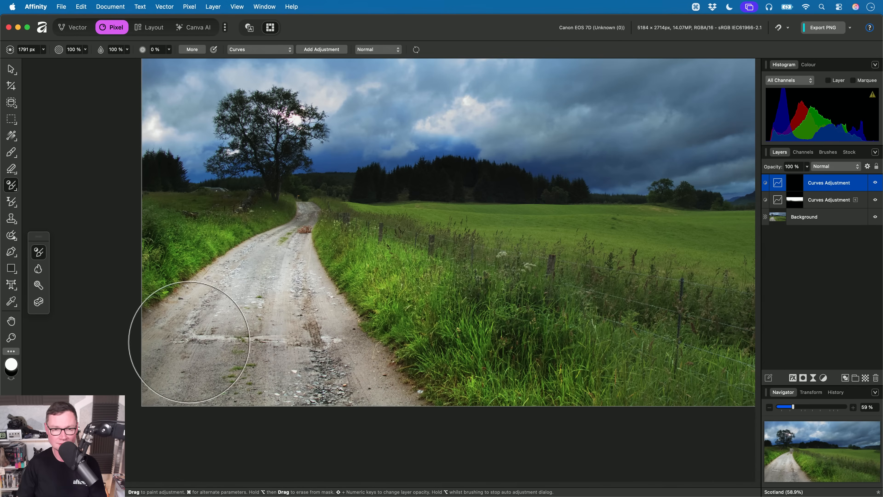
# Paint the second Curves adjustment over the road area and shape its curve with points at 0.218, 0.161, 0.499, 0.526 and 0.754, 0.879
pyautogui.moveTo(500, 365); pyautogui.dragTo(660, 365)
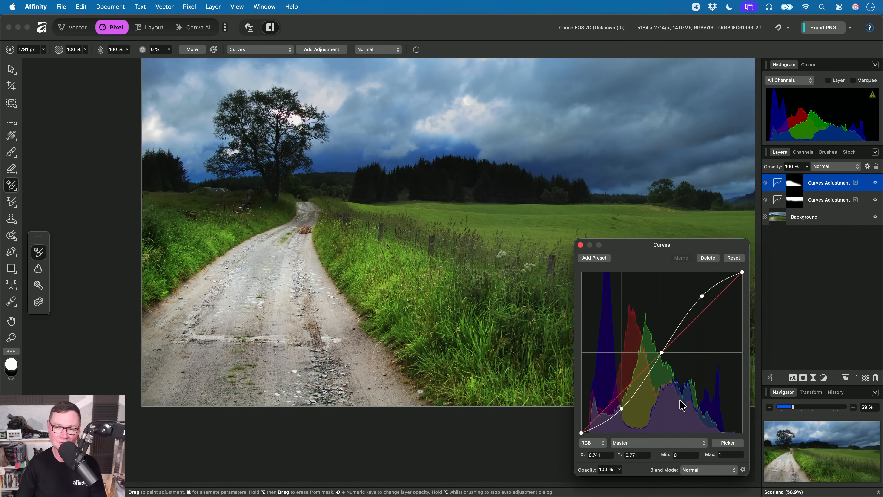
pyautogui.moveTo(621, 408); pyautogui.dragTo(616, 406)
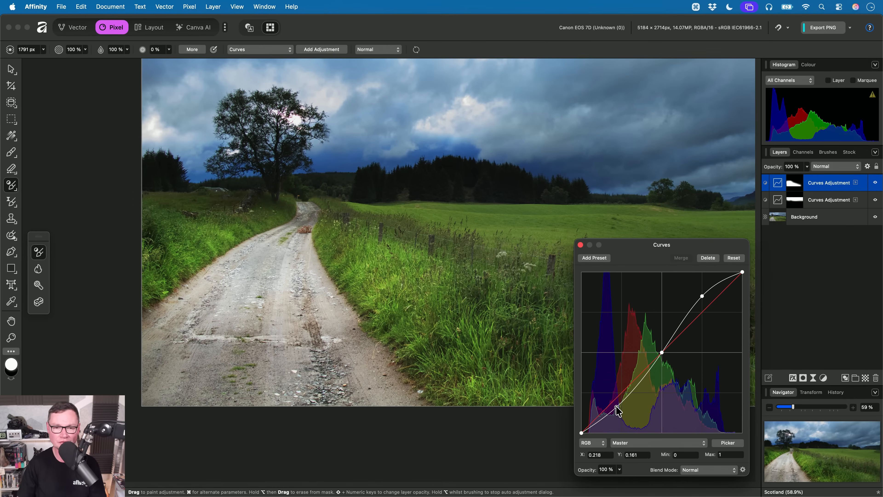
pyautogui.moveTo(702, 295); pyautogui.dragTo(703, 292)
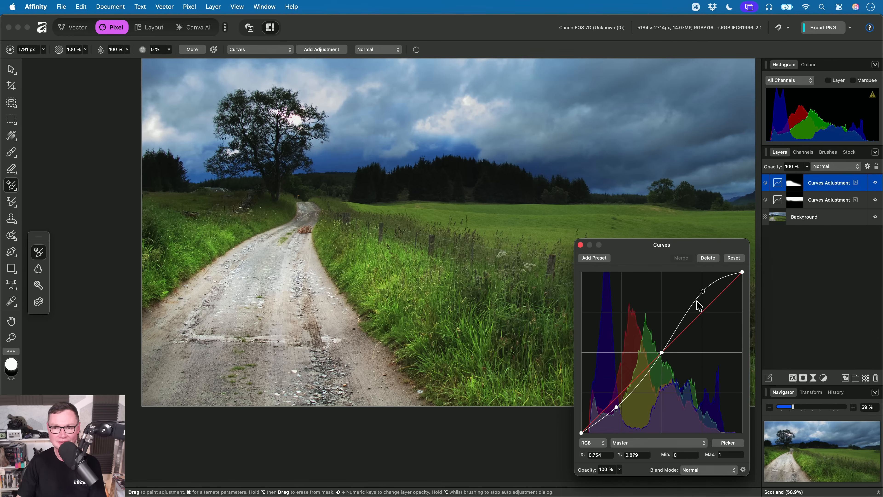
pyautogui.moveTo(661, 352); pyautogui.dragTo(662, 348)
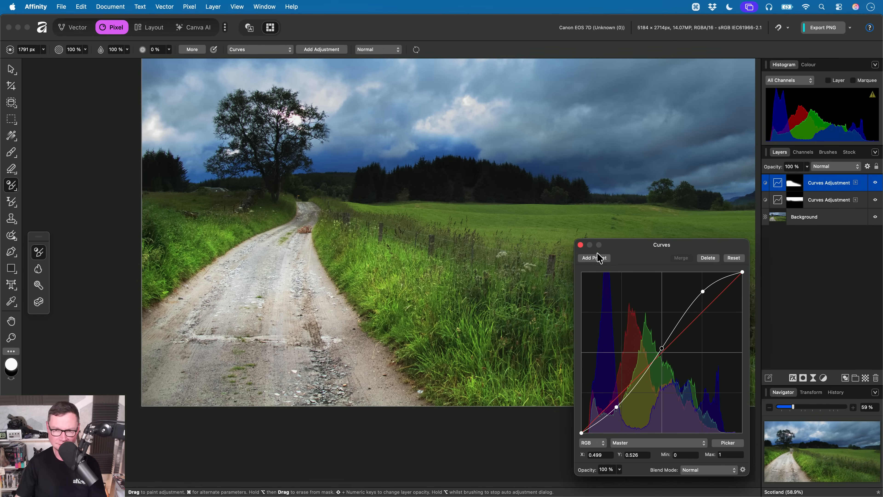
pyautogui.click(581, 244)
# Add a third, separately masked Curves adjustment and paint it across the field and grass beside the road
pyautogui.hscroll(5, 536, 276)
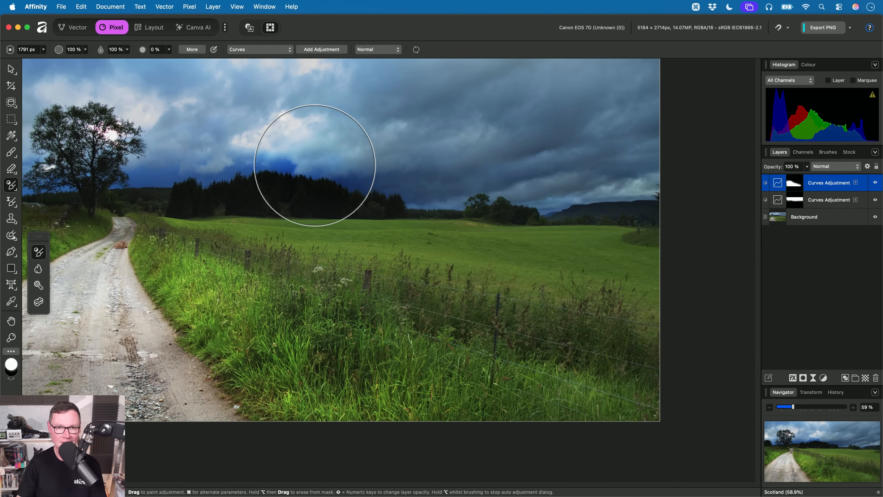
pyautogui.click(321, 48)
pyautogui.moveTo(280, 237)
pyautogui.mouseDown()
pyautogui.moveTo(232, 271)
pyautogui.moveTo(593, 281)
pyautogui.moveTo(575, 375)
pyautogui.moveTo(306, 310)
pyautogui.moveTo(263, 266)
pyautogui.moveTo(269, 292)
pyautogui.mouseUp()
# Soften the field's curve, moving the shadow point to 0.13, 0.133 and lowering the midtone and highlight points to near the diagonal
pyautogui.moveTo(621, 409); pyautogui.dragTo(605, 406)
pyautogui.moveTo(662, 353); pyautogui.dragTo(649, 362)
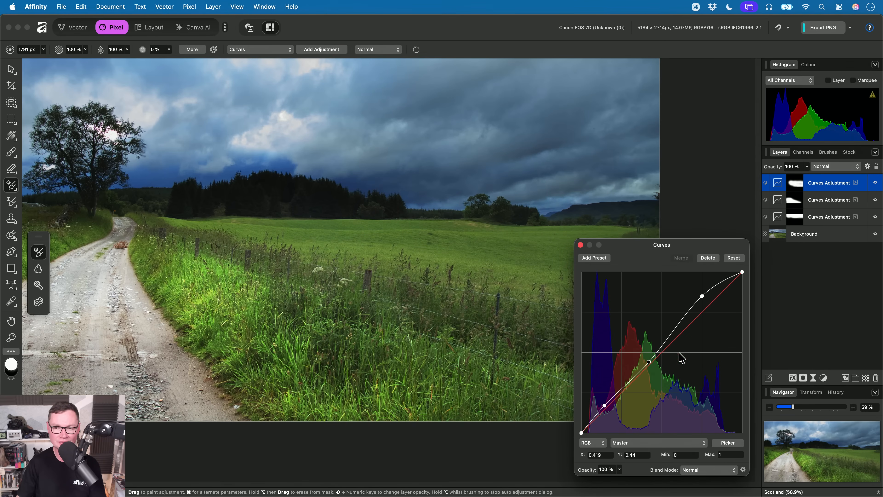
pyautogui.moveTo(703, 296); pyautogui.dragTo(703, 312)
pyautogui.moveTo(649, 363); pyautogui.dragTo(654, 365)
pyautogui.moveTo(605, 405); pyautogui.dragTo(603, 410)
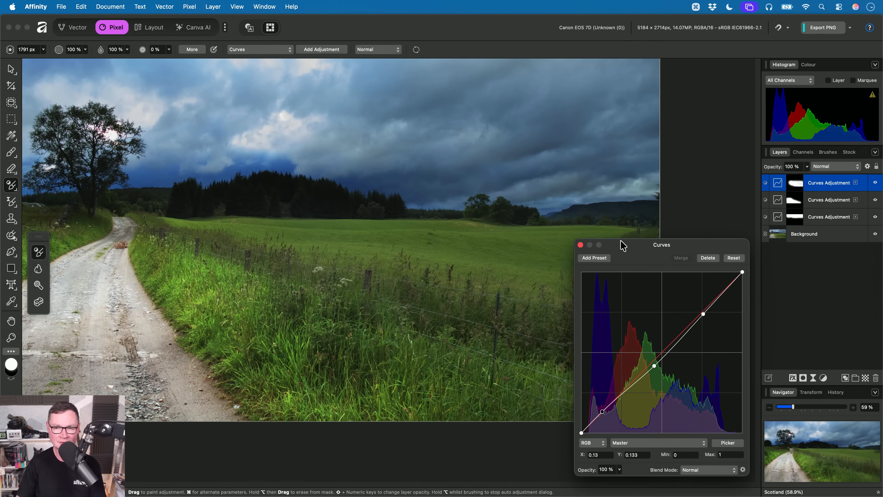
pyautogui.click(581, 244)
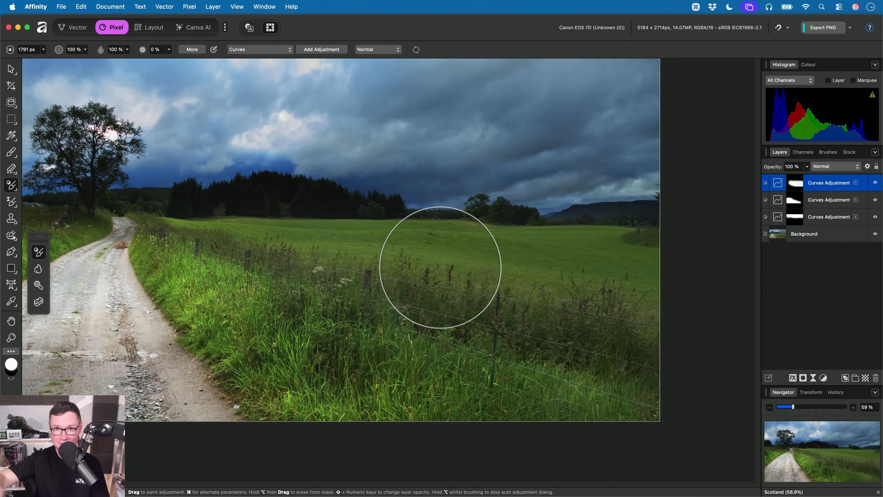
# Compare the photo with and without the three Curves adjustments by hiding and reshowing them together
pyautogui.hscroll(-5, 440, 267)
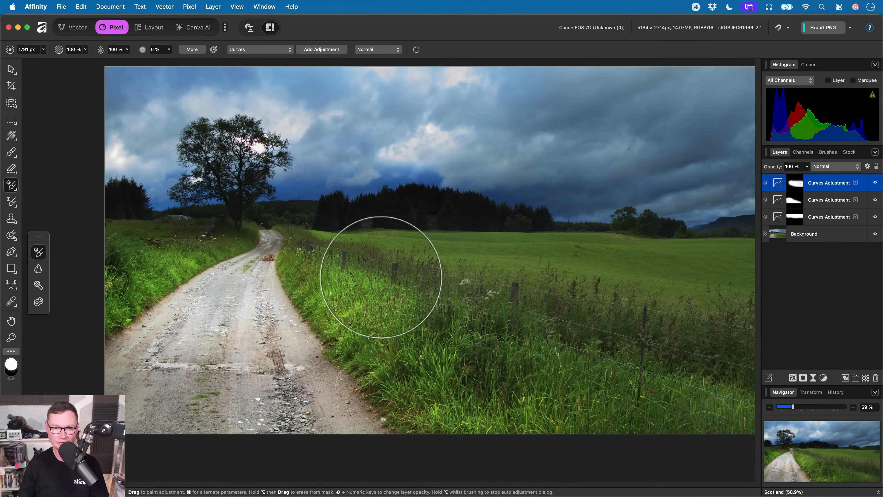
pyautogui.press('h')
pyautogui.scroll(-2, 521, 298)
pyautogui.moveTo(522, 296); pyautogui.dragTo(473, 292)
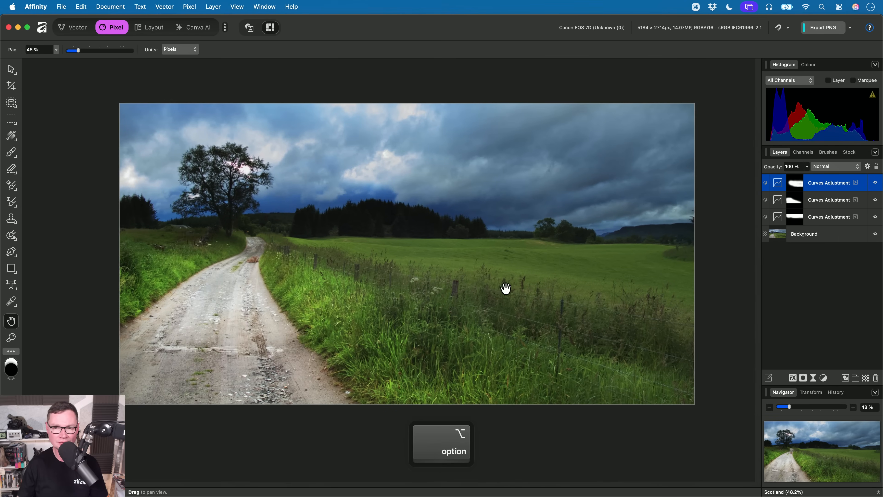
pyautogui.keyDown('shift'); pyautogui.click(831, 218); pyautogui.keyUp('shift')
pyautogui.click(875, 183)
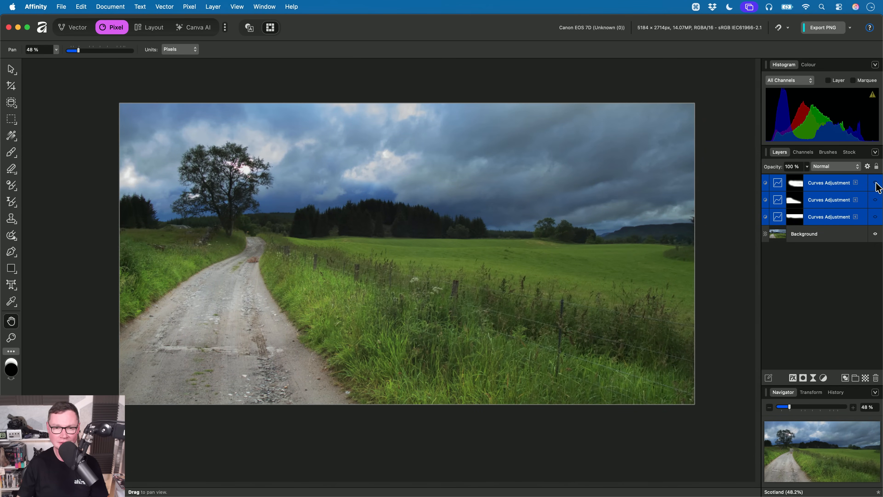
pyautogui.click(876, 185)
pyautogui.scroll(1, 369, 297)
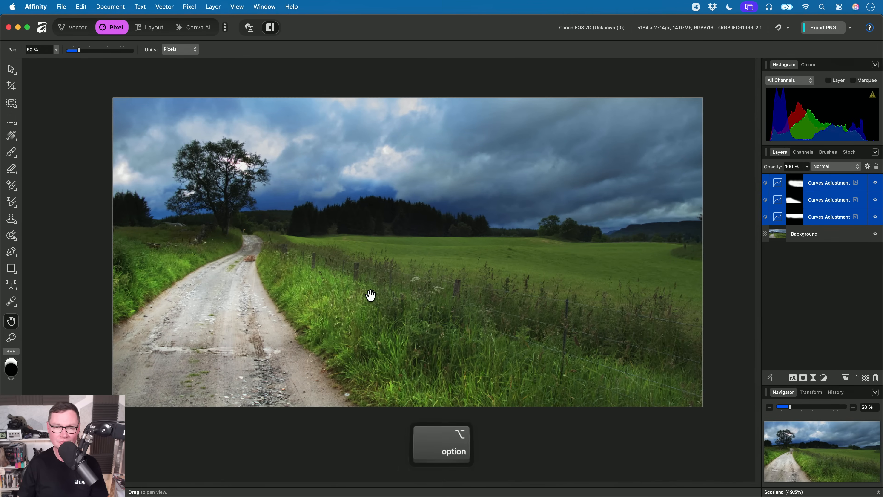
pyautogui.moveTo(369, 298); pyautogui.dragTo(400, 301)
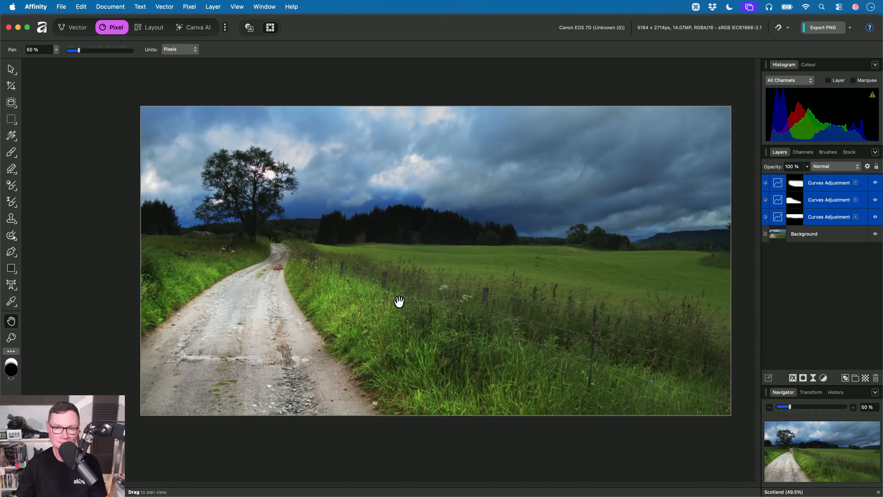
# Select the topmost Curves layer, reactivate the Adjustment Brush and choose Selective Colour as the adjustment to paint
pyautogui.click(832, 184)
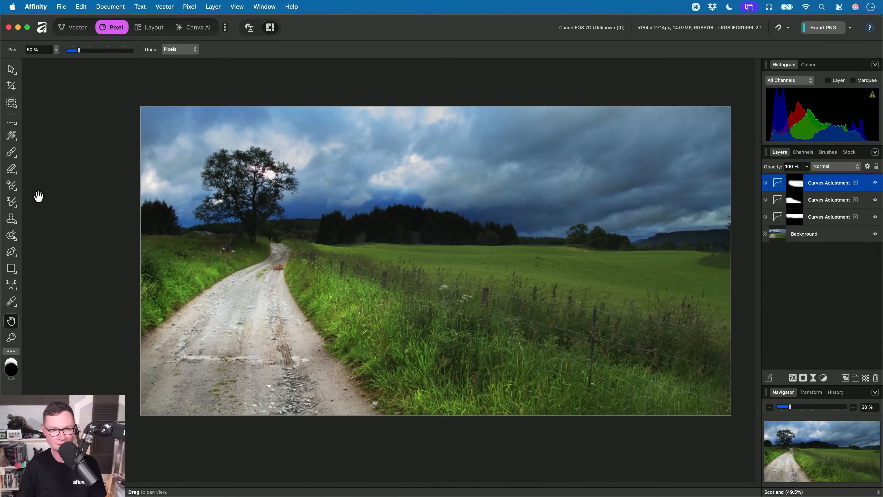
pyautogui.click(18, 188)
pyautogui.click(274, 50)
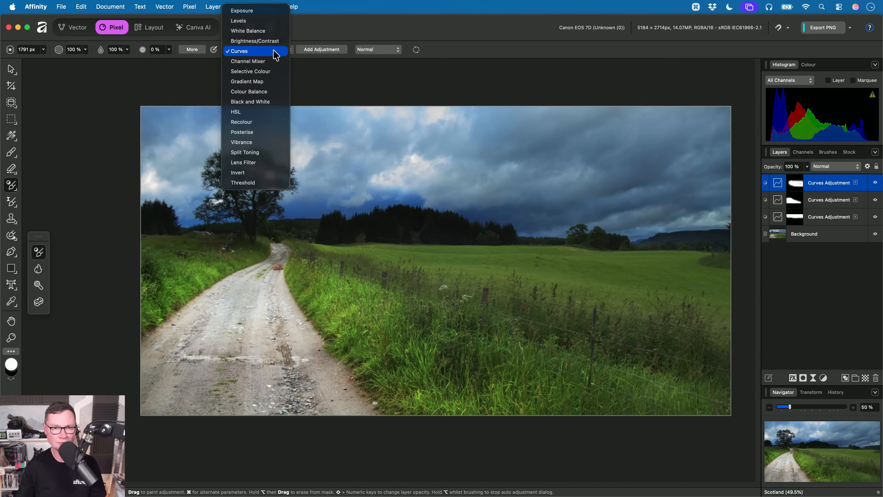
pyautogui.click(250, 71)
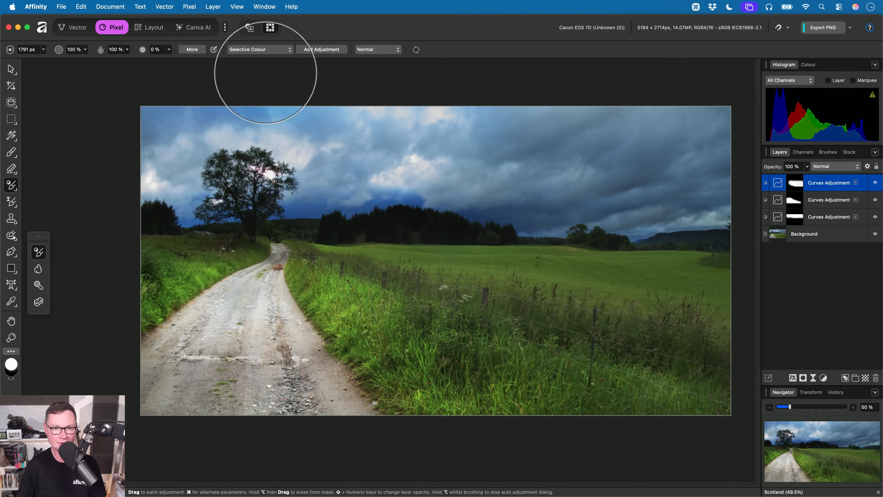
# Paint a Selective Colour adjustment over the road and the grass on both sides, keeping its preset colour values
pyautogui.hscroll(-3, 275, 323)
pyautogui.scroll(3, 241, 282)
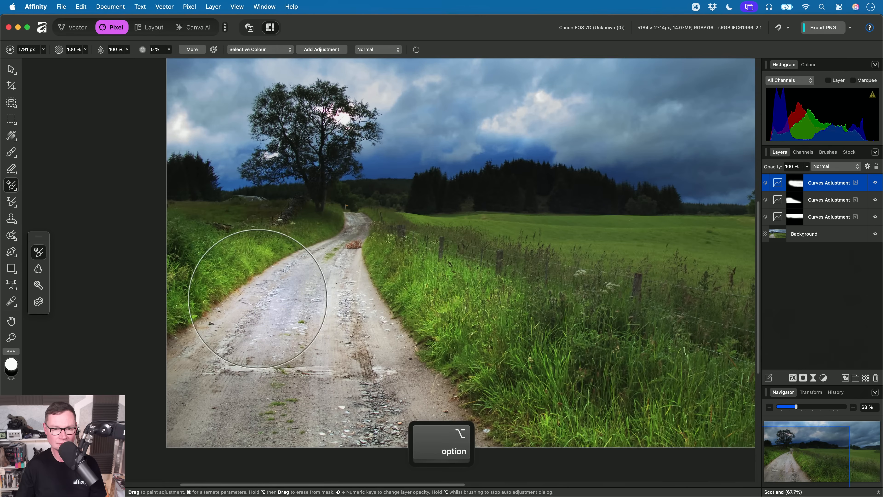
pyautogui.moveTo(280, 225)
pyautogui.mouseDown()
pyautogui.moveTo(332, 225)
pyautogui.moveTo(461, 257)
pyautogui.moveTo(540, 303)
pyautogui.moveTo(507, 381)
pyautogui.mouseUp()
pyautogui.moveTo(424, 329)
pyautogui.mouseDown()
pyautogui.moveTo(431, 272)
pyautogui.moveTo(312, 261)
pyautogui.moveTo(320, 264)
pyautogui.mouseUp()
pyautogui.hscroll(5, 320, 264)
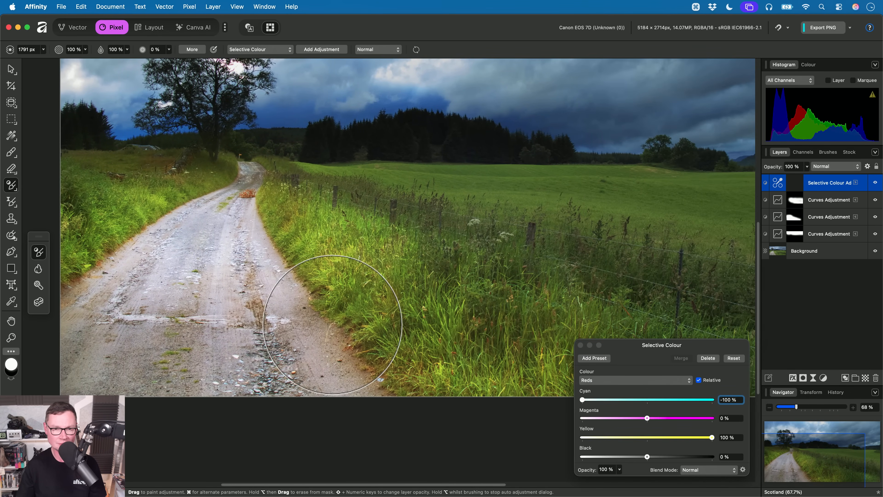
pyautogui.click(580, 345)
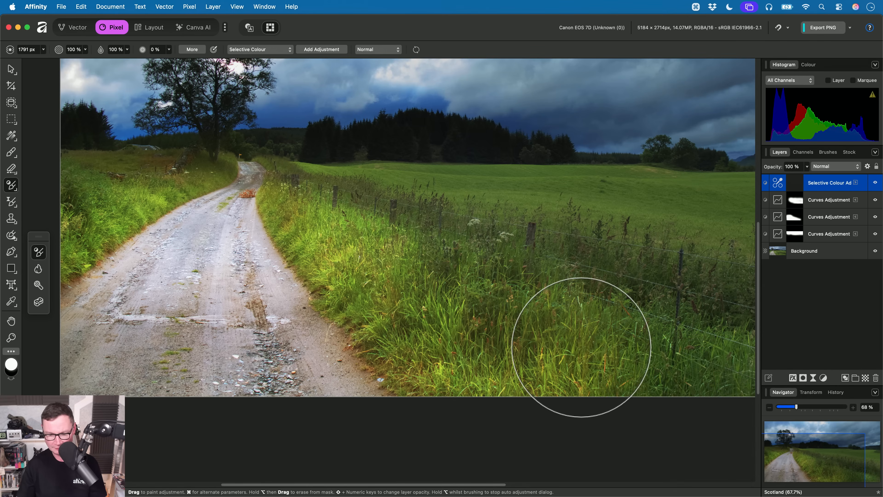
# Lower the Selective Colour layer's opacity to 75% and fit the whole photo in view
pyautogui.press('h')
pyautogui.moveTo(409, 282); pyautogui.dragTo(507, 310)
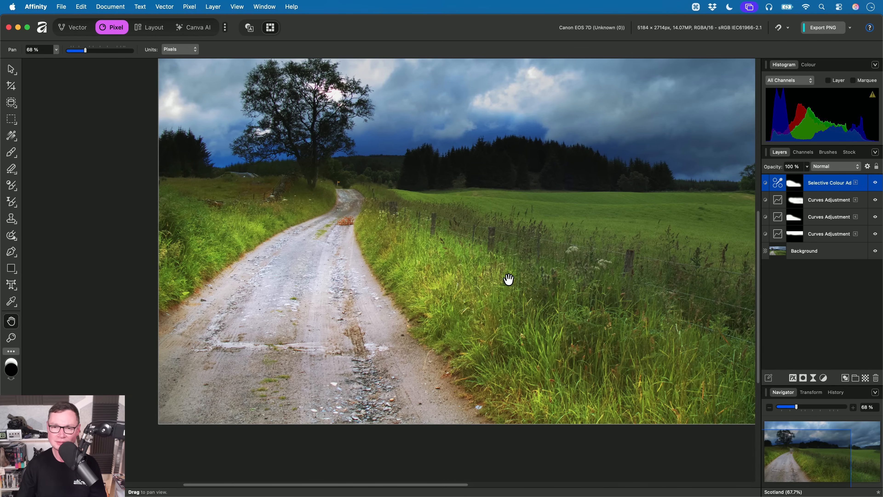
pyautogui.moveTo(807, 167); pyautogui.dragTo(787, 192)
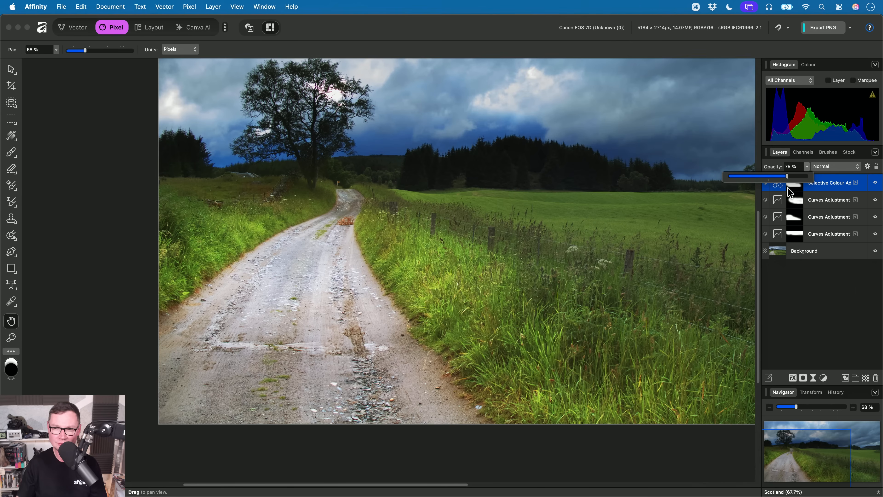
pyautogui.moveTo(606, 245); pyautogui.dragTo(503, 295)
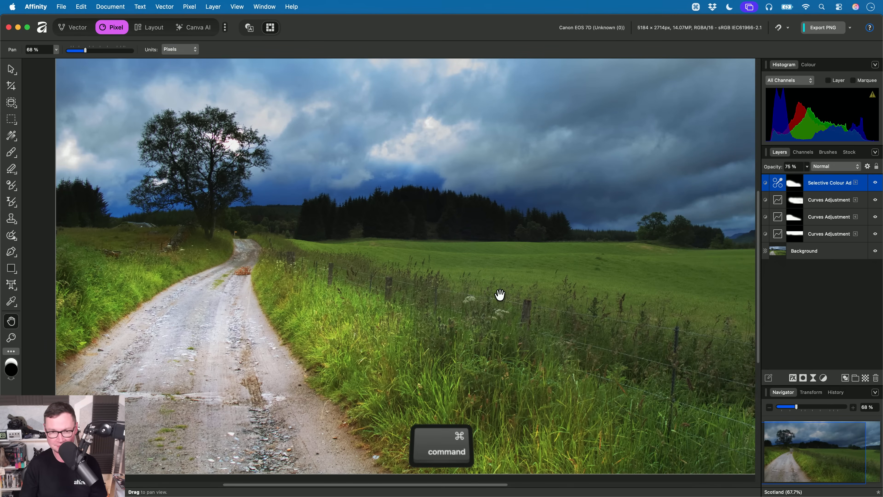
pyautogui.press('cmd+0')
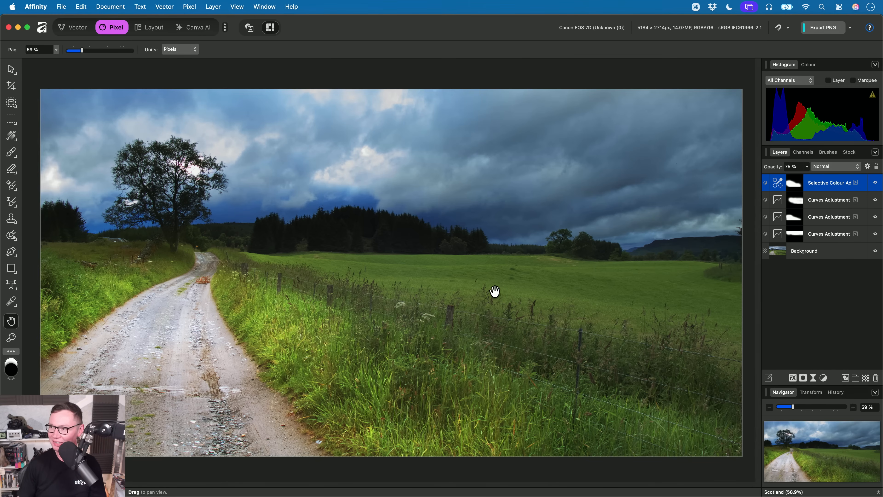
# Close the Scotland document and open the crescent building photo 3270653 in Affinity from Finder
pyautogui.press('super+w')
pyautogui.click(441, 206)
pyautogui.press('super+Tab')
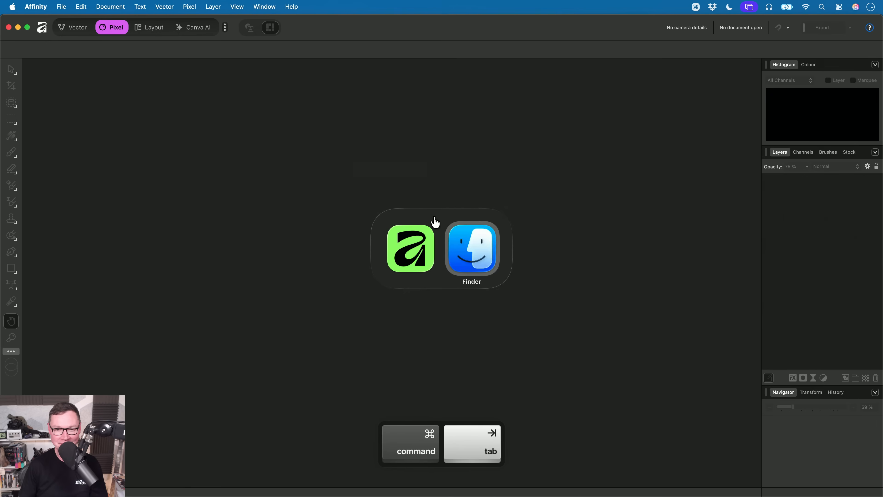
pyautogui.press('Up')
pyautogui.moveTo(360, 122); pyautogui.dragTo(459, 245)
pyautogui.press('super+Tab')
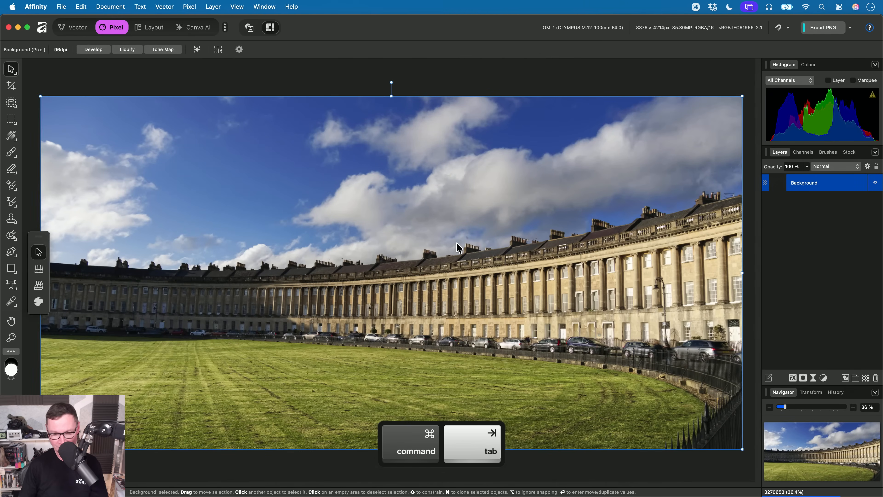
# Show the Adjustment panel from the Pixel set of panels for the crescent photo
pyautogui.press('h')
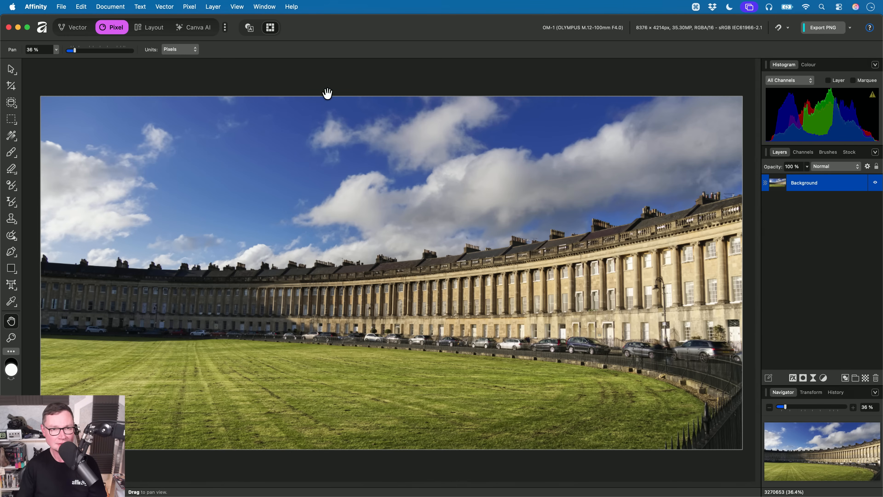
pyautogui.click(264, 7)
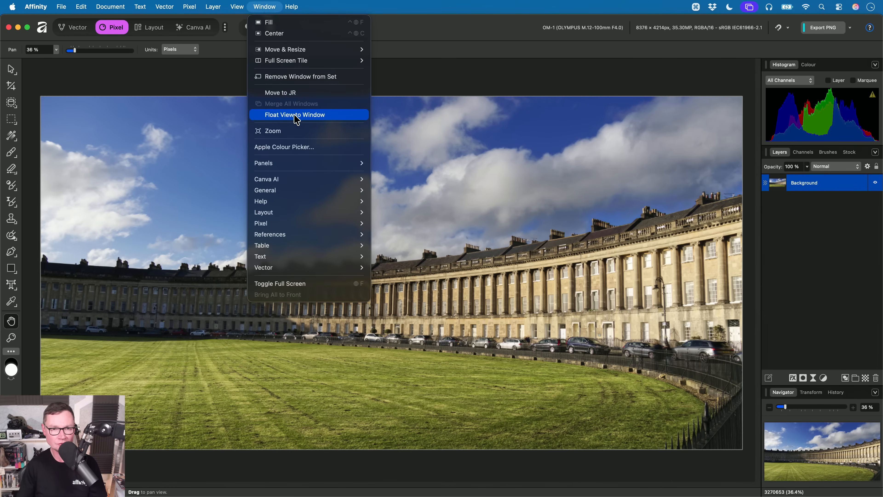
pyautogui.moveTo(325, 224)
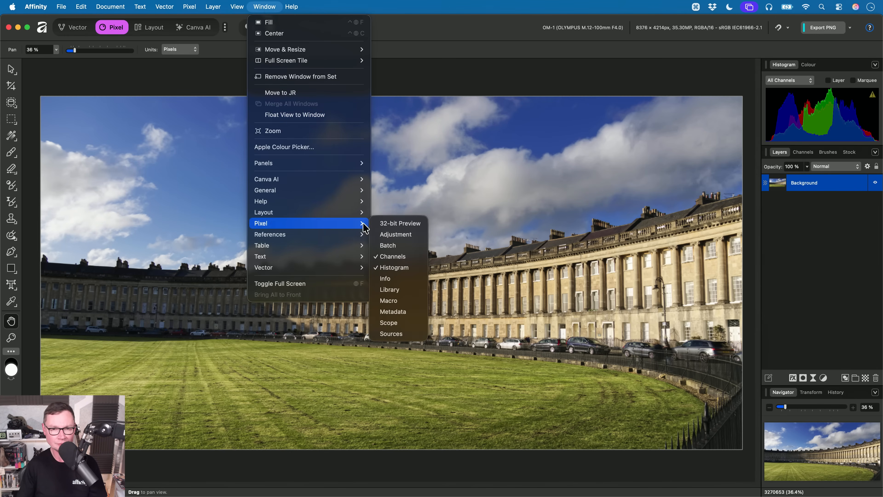
pyautogui.click(415, 236)
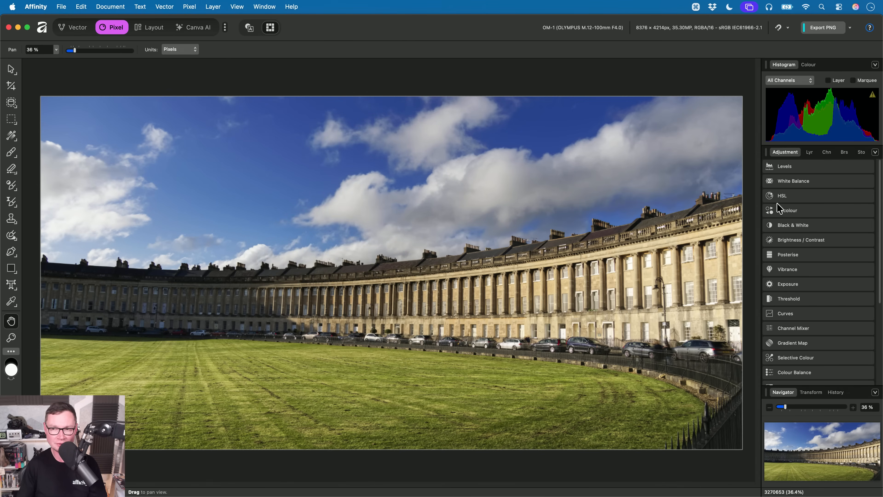
pyautogui.moveTo(388, 278); pyautogui.dragTo(419, 272)
pyautogui.scroll(-1, 409, 276)
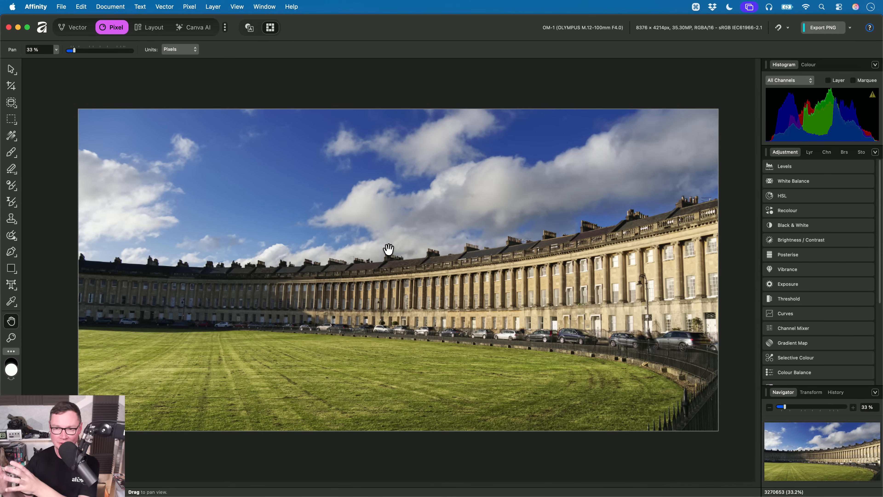
pyautogui.click(12, 186)
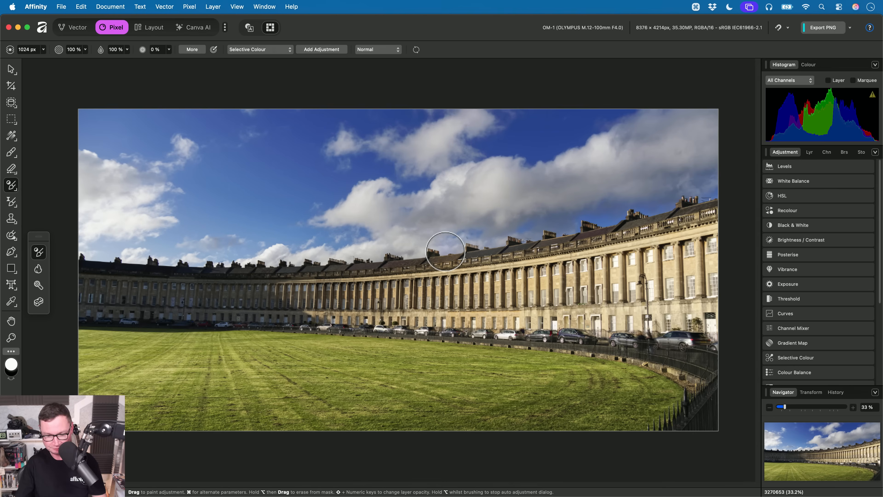
pyautogui.press('h')
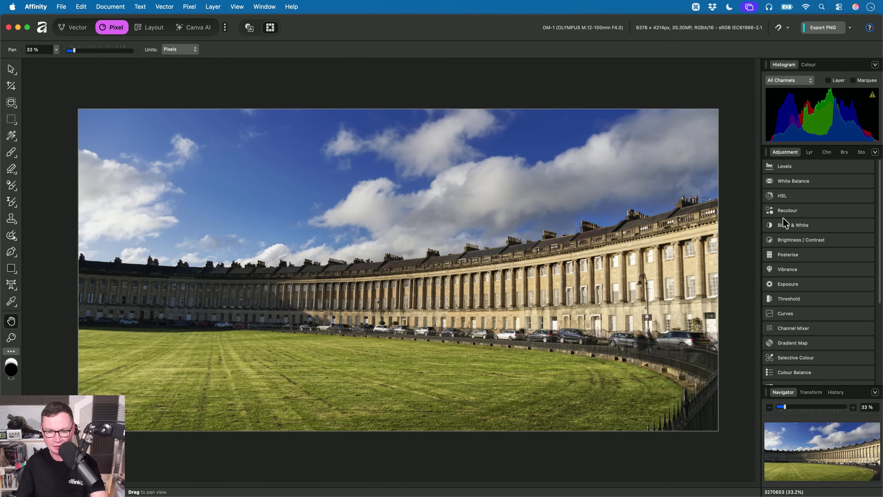
# Add a Selective Colour adjustment to the crescent photo using the Golden Yellows preset
pyautogui.scroll(-5, 808, 306)
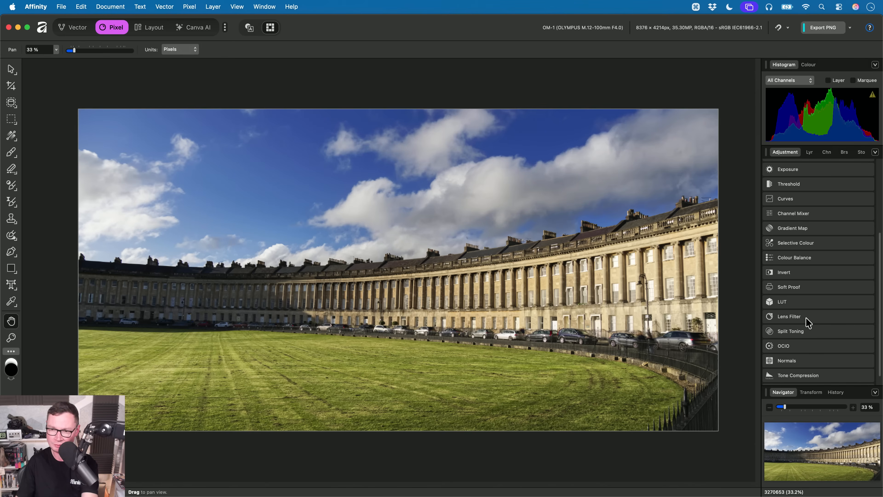
pyautogui.click(801, 232)
pyautogui.scroll(-3, 831, 301)
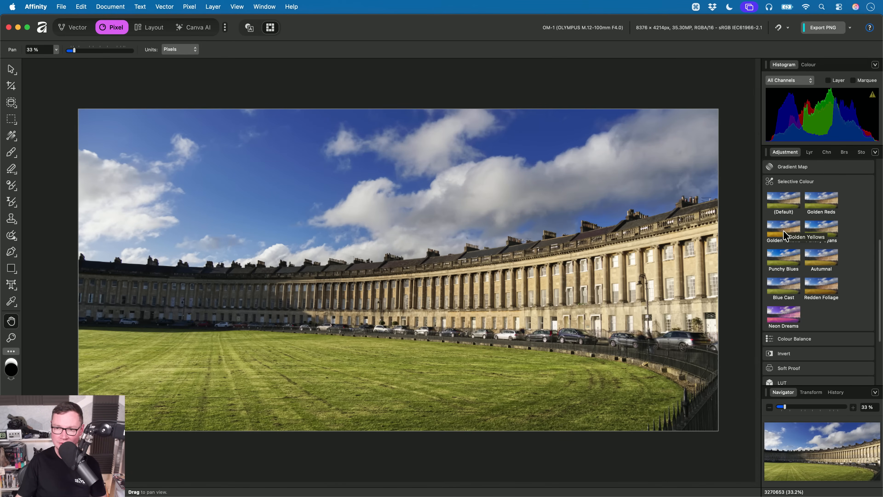
pyautogui.click(784, 231)
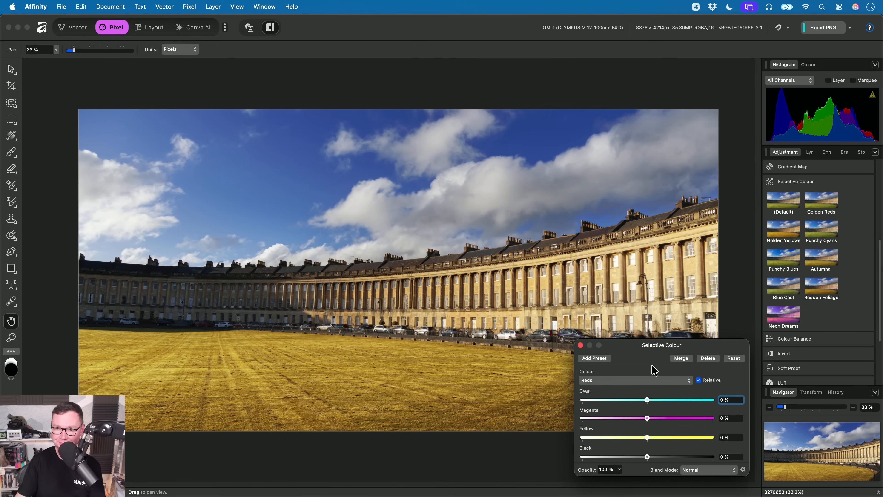
# Delete the current Selective Colour adjustment and add the Golden Yellows preset again with an empty mask
pyautogui.click(708, 358)
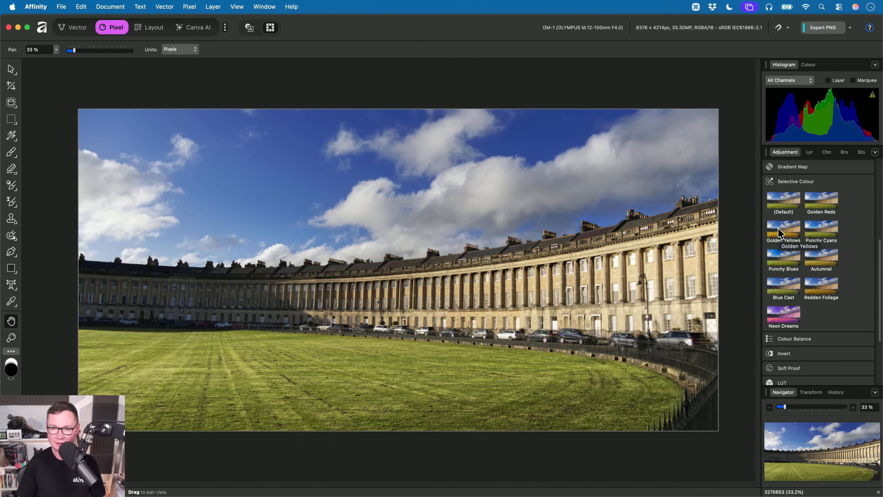
pyautogui.press('alt')
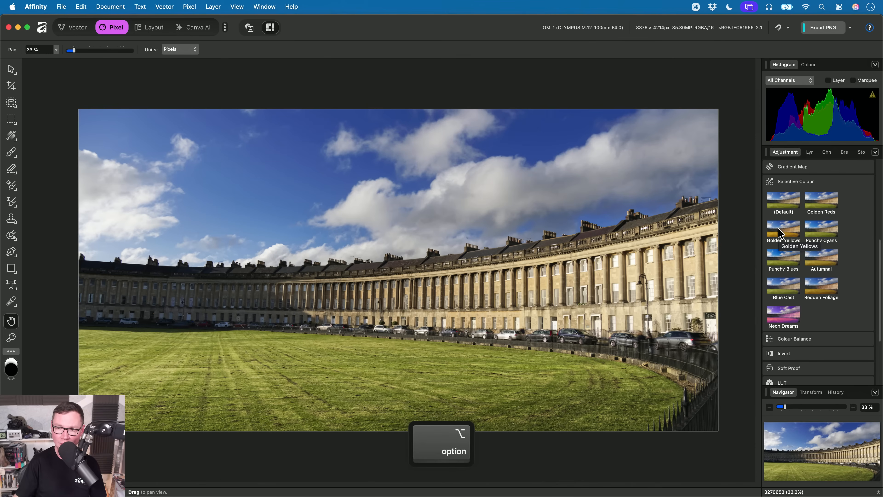
pyautogui.keyDown('alt'); pyautogui.click(780, 233); pyautogui.keyUp('alt')
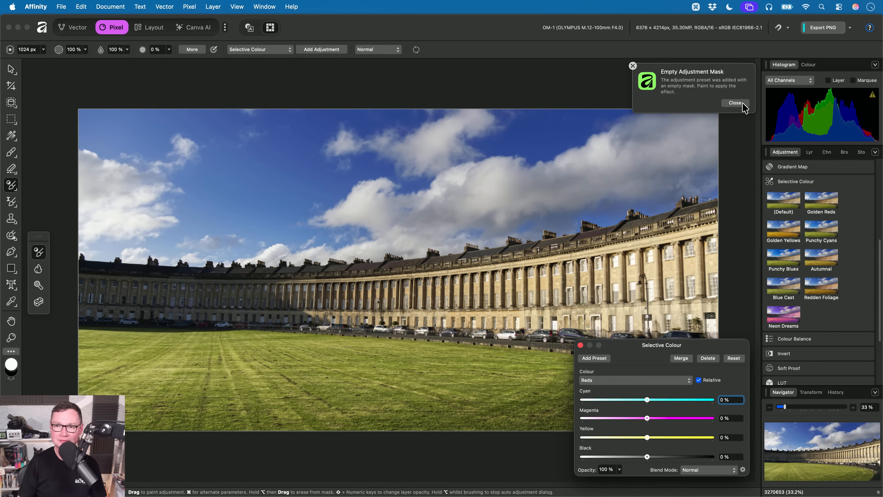
pyautogui.click(735, 103)
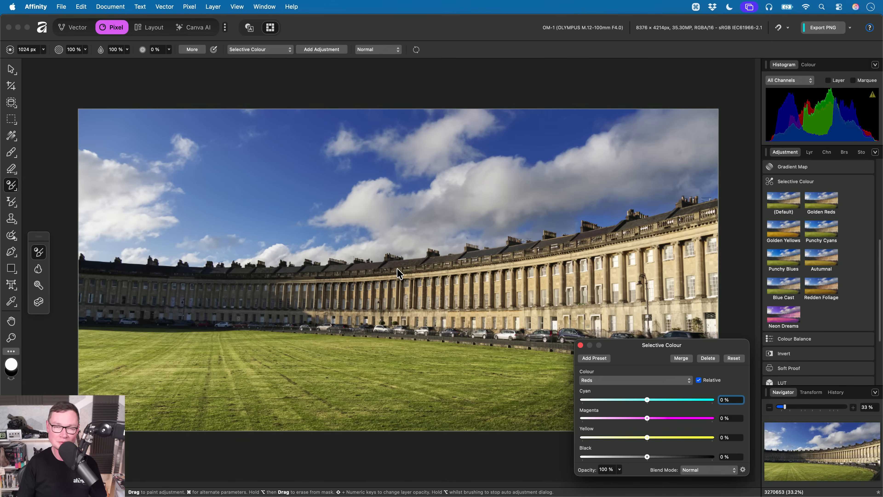
# Enlarge the brush to about 2145 px, paint the Golden Yellows adjustment over the whole lawn and close its settings
pyautogui.keyDown('ctrl'); pyautogui.keyDown('alt'); pyautogui.moveTo(398, 273); pyautogui.dragTo(417, 240); pyautogui.keyUp('alt'); pyautogui.keyUp('ctrl')
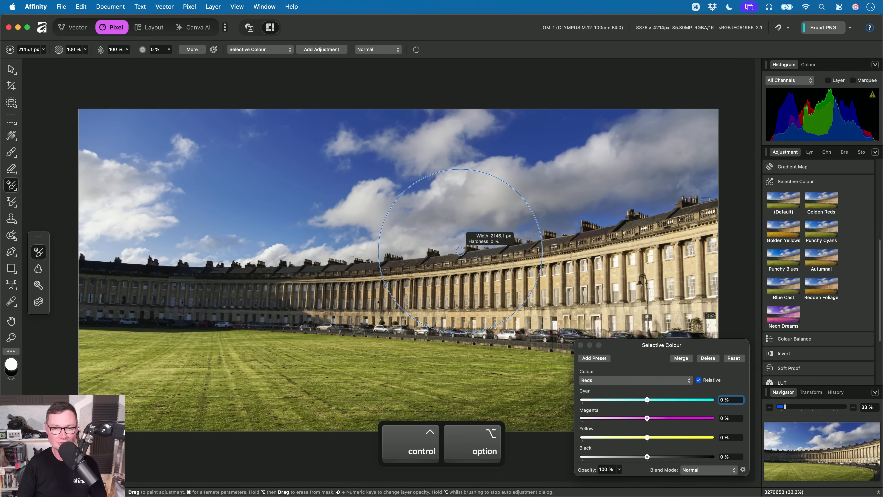
pyautogui.moveTo(345, 378)
pyautogui.mouseDown()
pyautogui.moveTo(339, 339)
pyautogui.moveTo(118, 354)
pyautogui.moveTo(449, 365)
pyautogui.moveTo(340, 357)
pyautogui.mouseUp()
pyautogui.moveTo(393, 362)
pyautogui.mouseDown()
pyautogui.moveTo(497, 366)
pyautogui.moveTo(391, 358)
pyautogui.mouseUp()
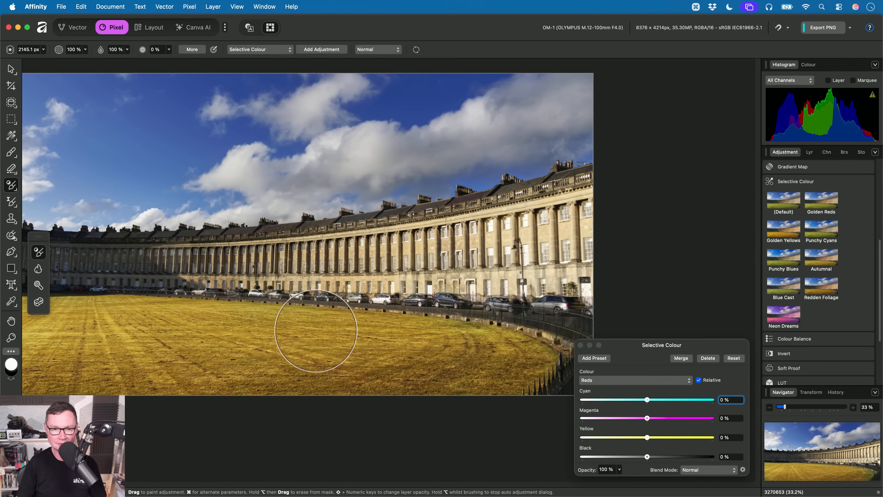
pyautogui.moveTo(373, 324); pyautogui.dragTo(504, 346)
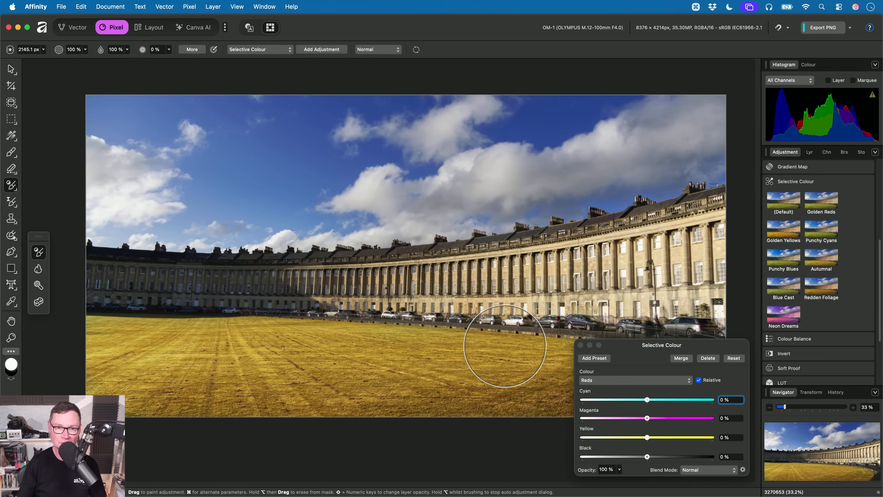
pyautogui.click(581, 344)
pyautogui.press('h')
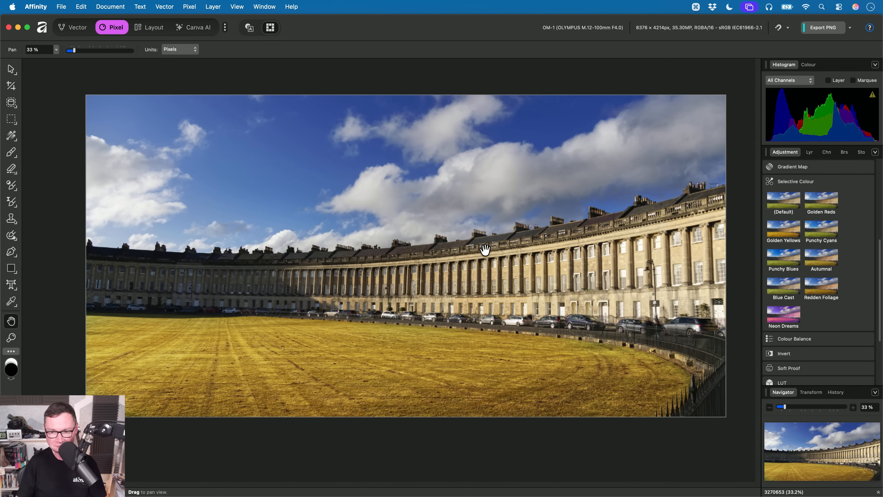
# With the Pen tool active, set the fill colour to red and the stroke colour to blue
pyautogui.press('p')
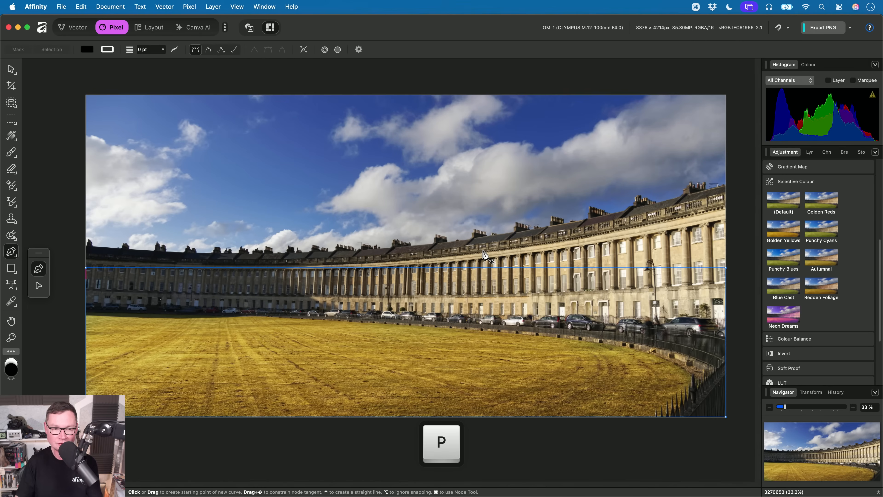
pyautogui.doubleClick(11, 367)
pyautogui.click(342, 283)
pyautogui.click(440, 352)
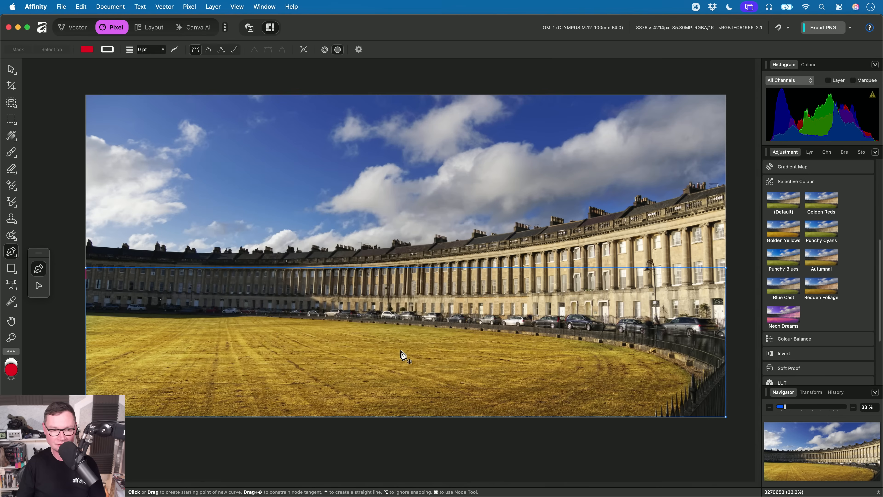
pyautogui.doubleClick(11, 362)
pyautogui.click(308, 194)
pyautogui.moveTo(274, 244); pyautogui.dragTo(333, 283)
pyautogui.click(448, 352)
pyautogui.scroll(1, 454, 307)
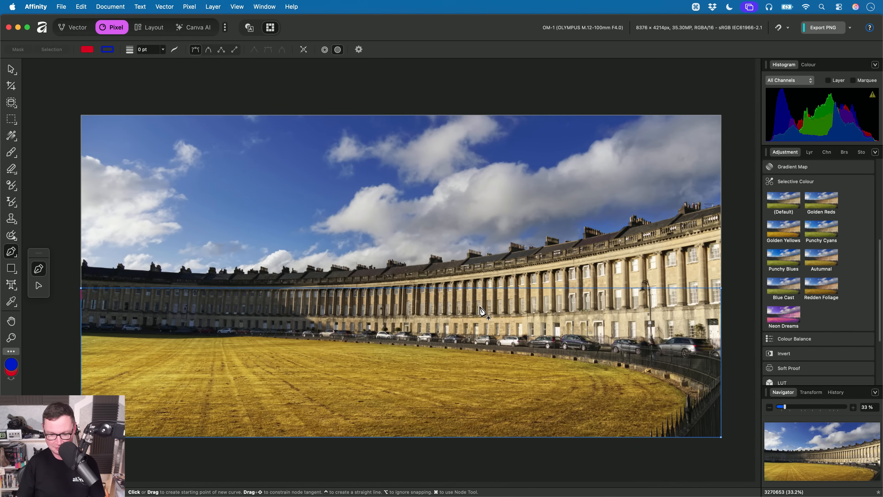
pyautogui.press('h')
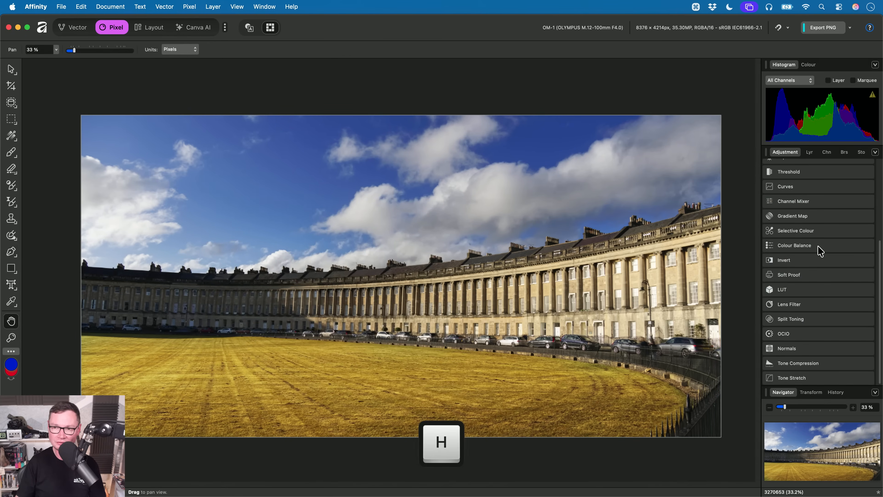
# Add the Curves S-Curve Strong preset with an empty mask and paint it over the sky with a brush about 3012 px wide
pyautogui.moveTo(790, 226)
pyautogui.scroll(-2, 867, 280)
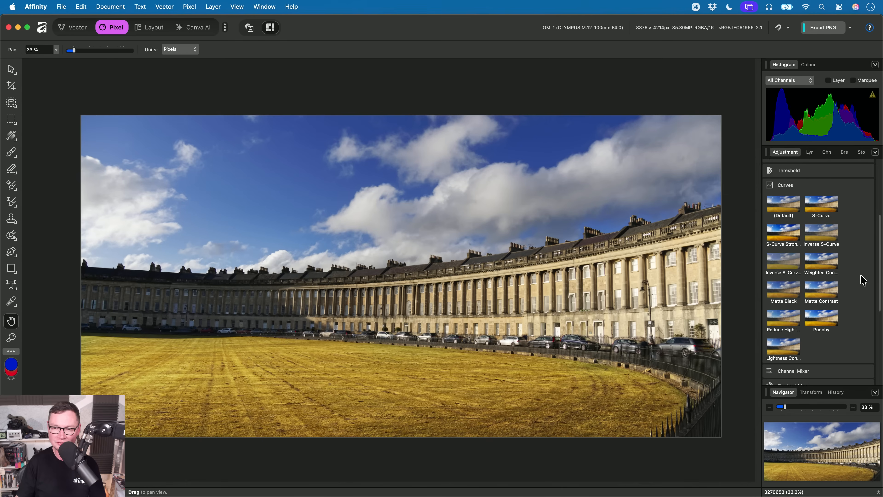
pyautogui.press('alt')
pyautogui.keyDown('alt'); pyautogui.click(784, 236); pyautogui.keyUp('alt')
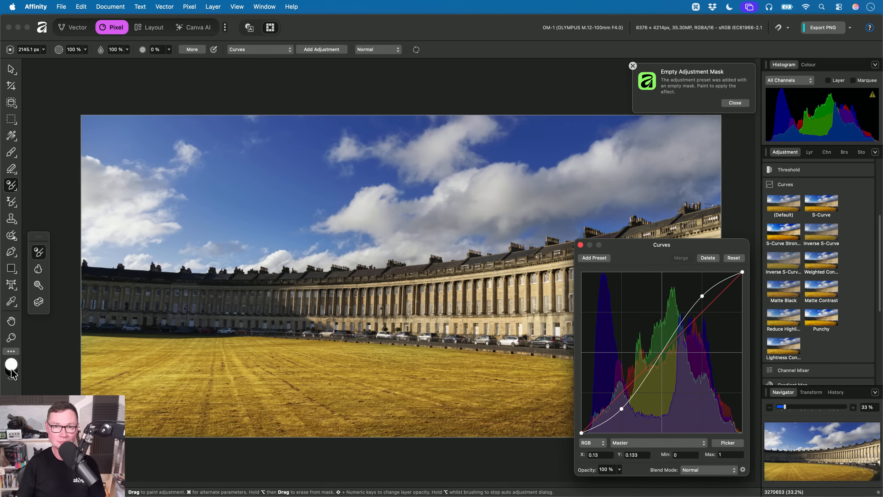
pyautogui.moveTo(454, 224); pyautogui.dragTo(375, 197)
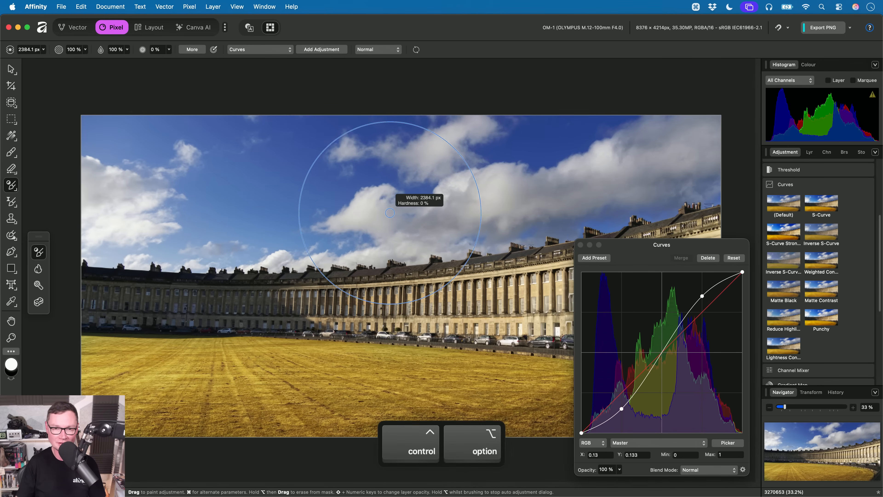
pyautogui.moveTo(267, 212)
pyautogui.mouseDown()
pyautogui.moveTo(526, 194)
pyautogui.moveTo(669, 169)
pyautogui.moveTo(317, 100)
pyautogui.moveTo(319, 146)
pyautogui.moveTo(70, 166)
pyautogui.moveTo(120, 231)
pyautogui.moveTo(419, 211)
pyautogui.mouseUp()
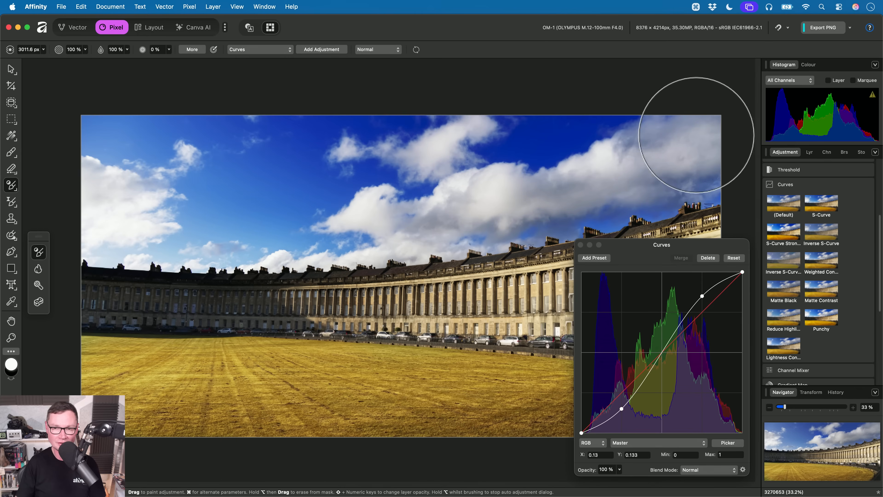
# Add the HSL Desaturate preset with an empty mask, paint it across the sky and close its settings
pyautogui.click(793, 185)
pyautogui.scroll(5, 809, 258)
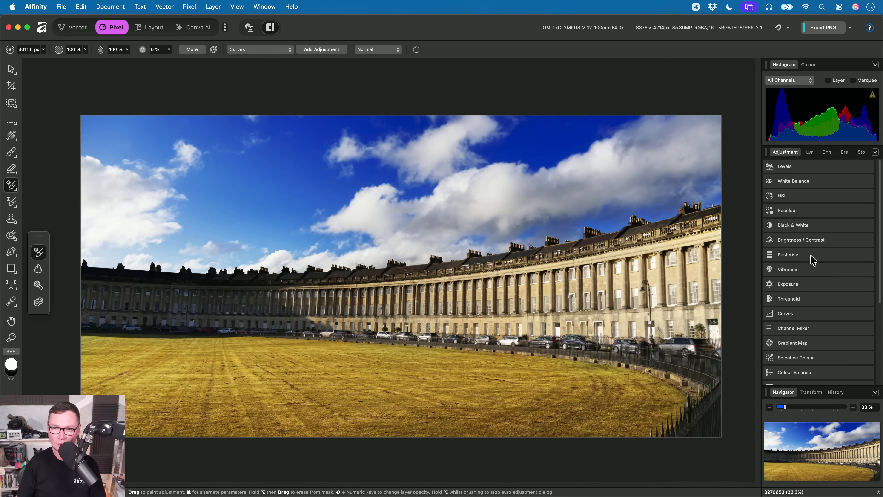
pyautogui.click(782, 198)
pyautogui.press('alt')
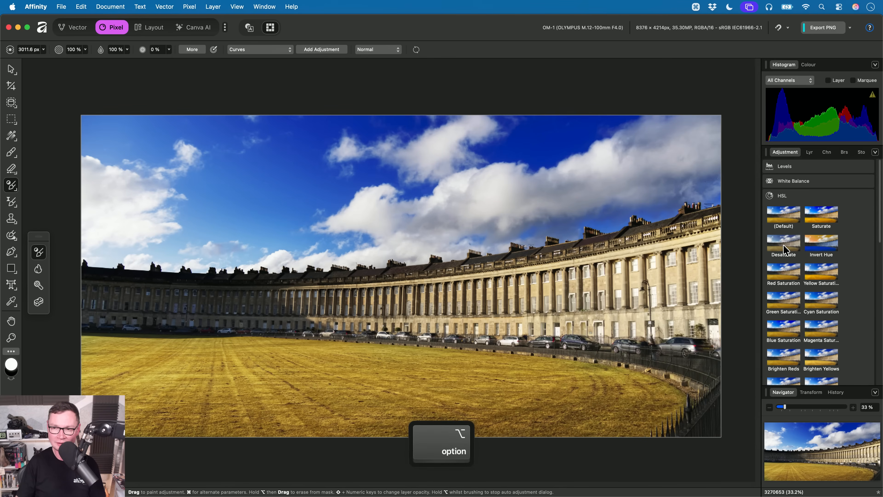
pyautogui.keyDown('alt'); pyautogui.click(785, 245); pyautogui.keyUp('alt')
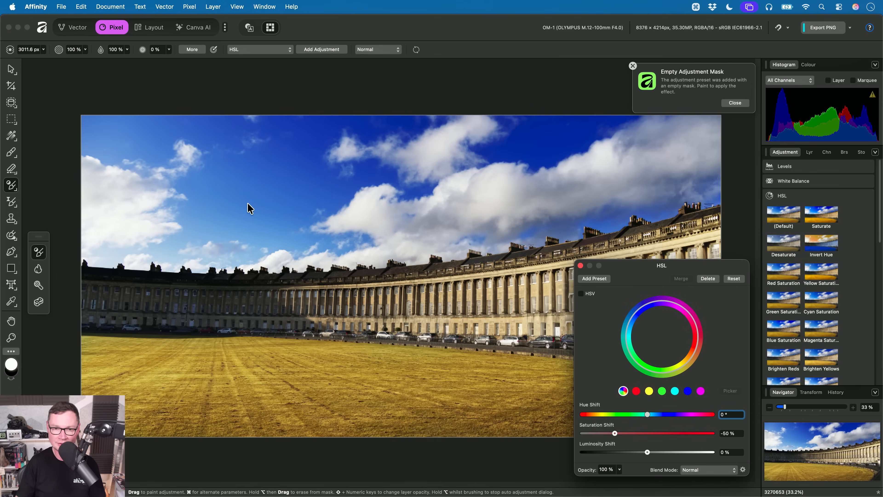
pyautogui.moveTo(201, 211)
pyautogui.mouseDown()
pyautogui.moveTo(125, 151)
pyautogui.moveTo(182, 135)
pyautogui.moveTo(729, 154)
pyautogui.mouseUp()
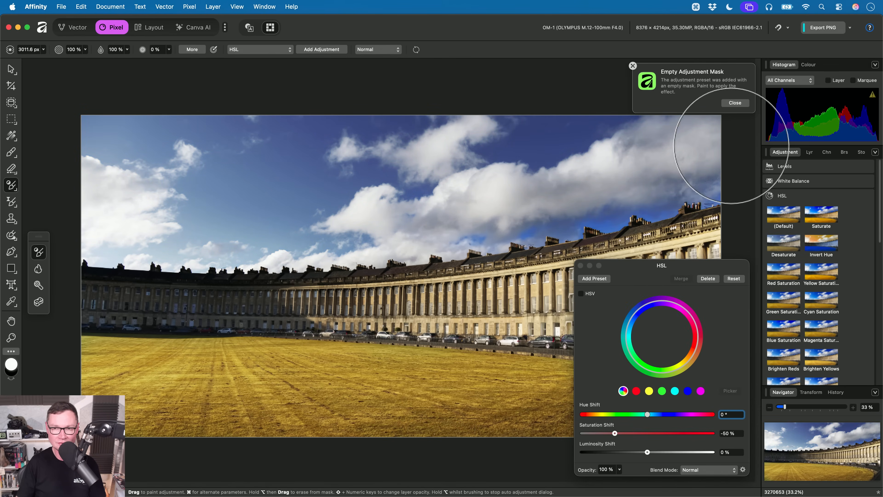
pyautogui.click(580, 265)
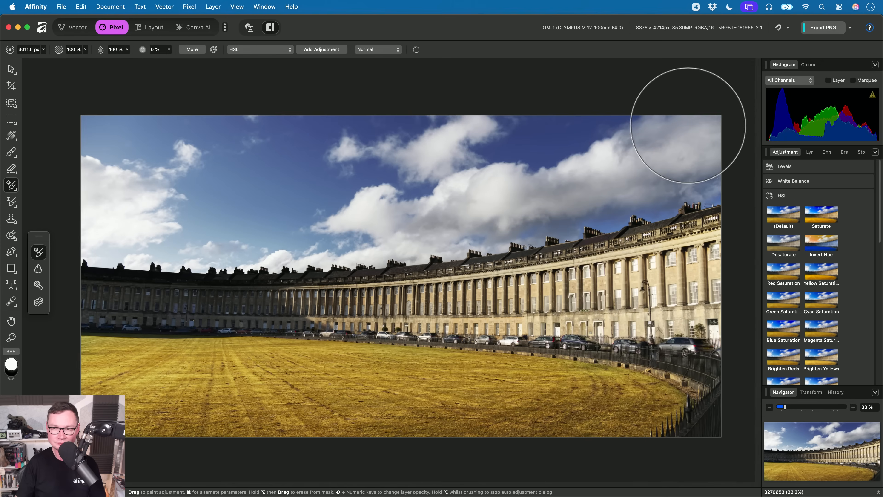
pyautogui.press('h')
# Select all three adjustment layers and toggle their visibility off and on to compare the edit with the original
pyautogui.click(810, 152)
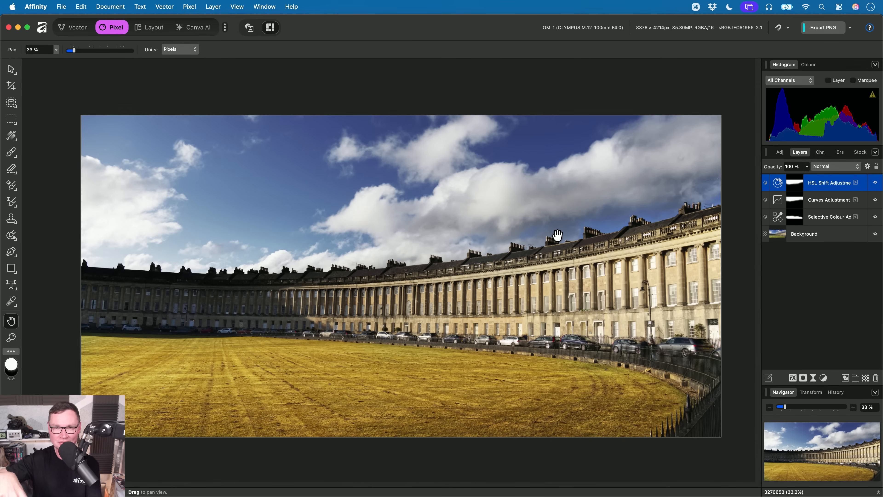
pyautogui.keyDown('shift'); pyautogui.click(824, 218); pyautogui.keyUp('shift')
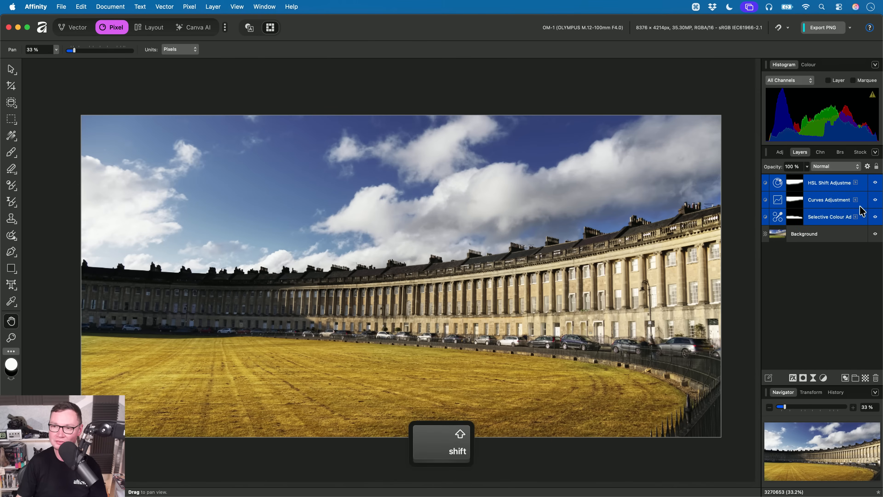
pyautogui.click(876, 185)
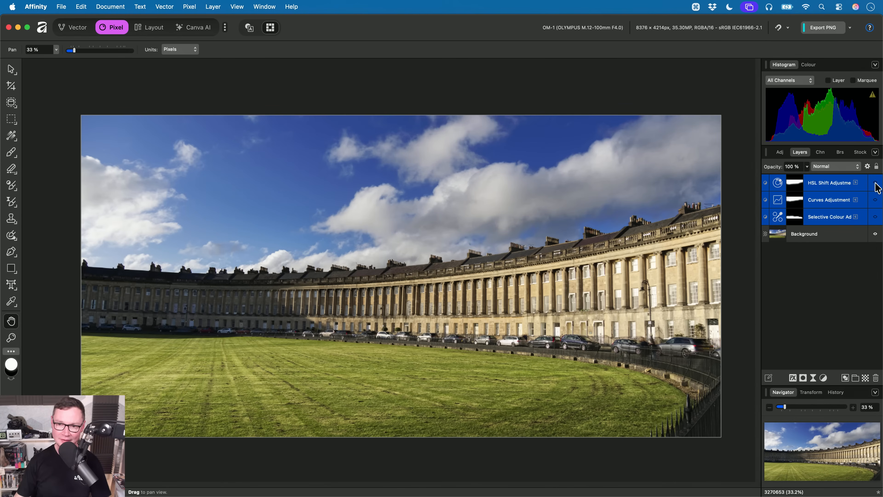
pyautogui.click(876, 184)
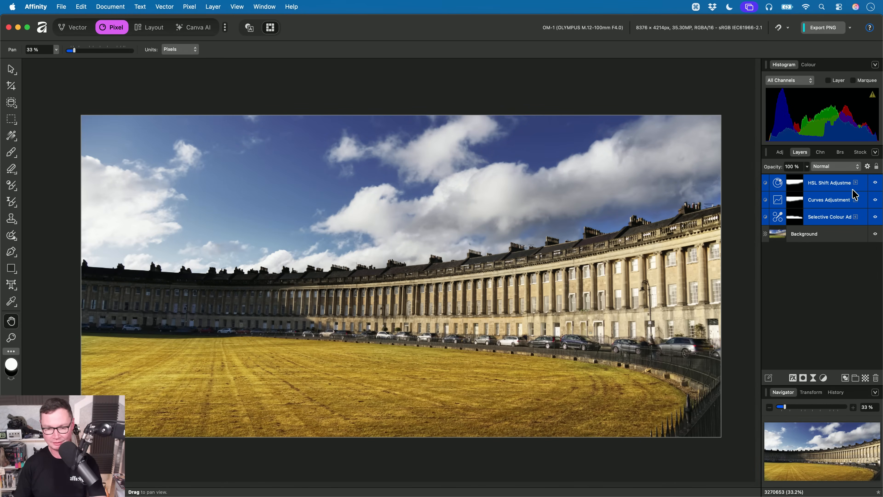
# Close the crescent document without saving and open Car in Clouds from the 03. Filter Brush folder in Finder in Affinity
pyautogui.press('super+w')
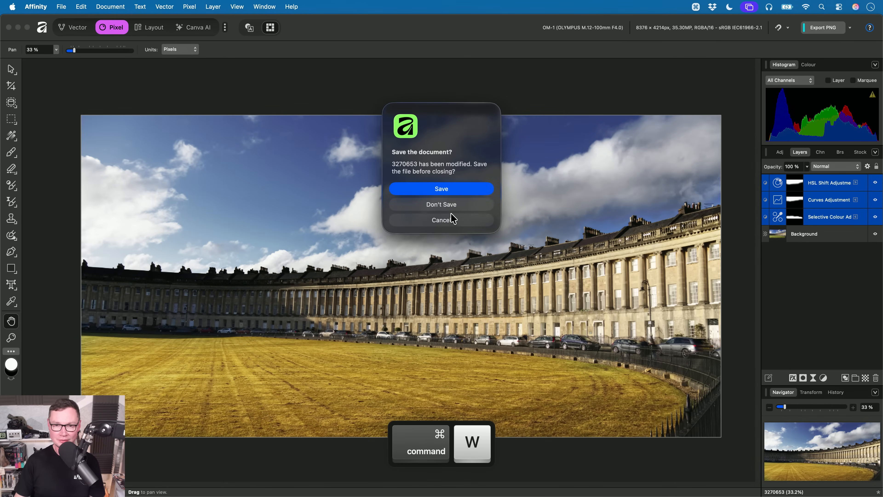
pyautogui.click(440, 206)
pyautogui.press('super+Tab')
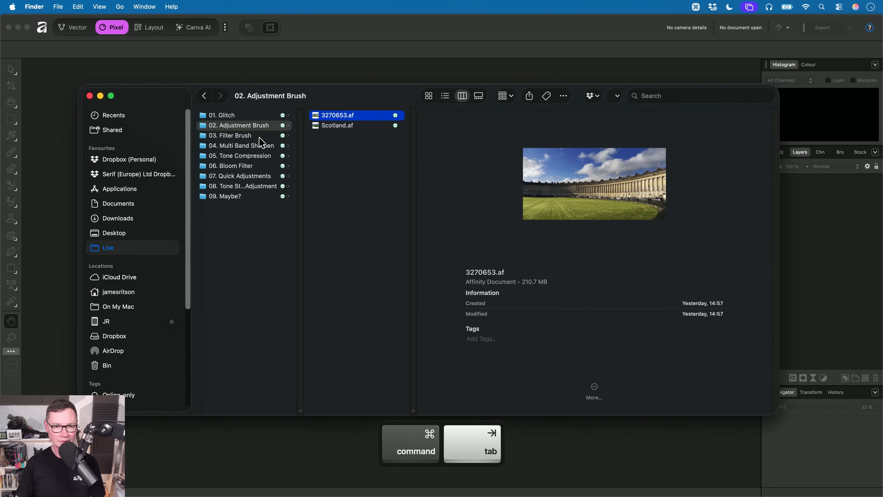
pyautogui.click(259, 137)
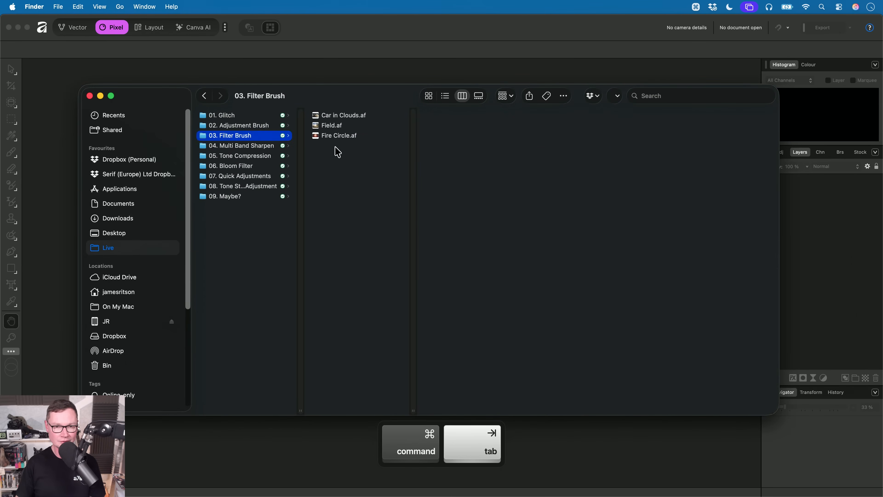
pyautogui.click(357, 118)
pyautogui.press('Down')
pyautogui.press('Down')
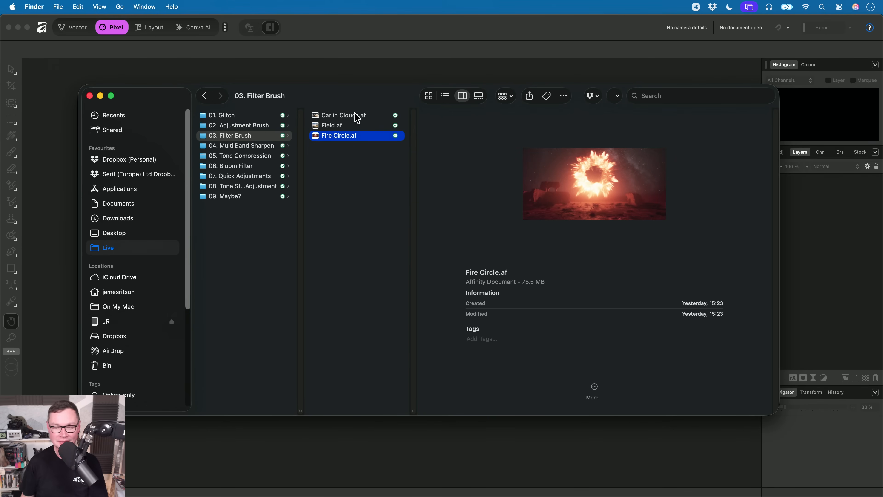
pyautogui.press('Up')
pyautogui.press('Up')
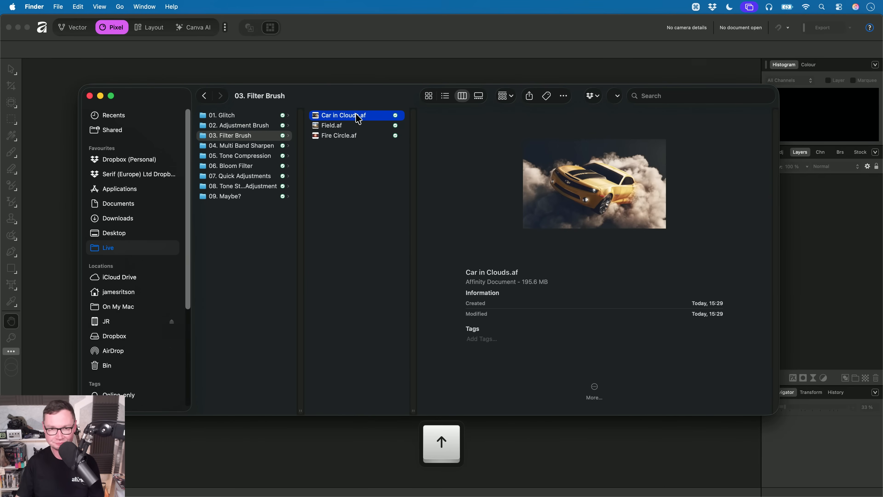
pyautogui.press('super+Tab')
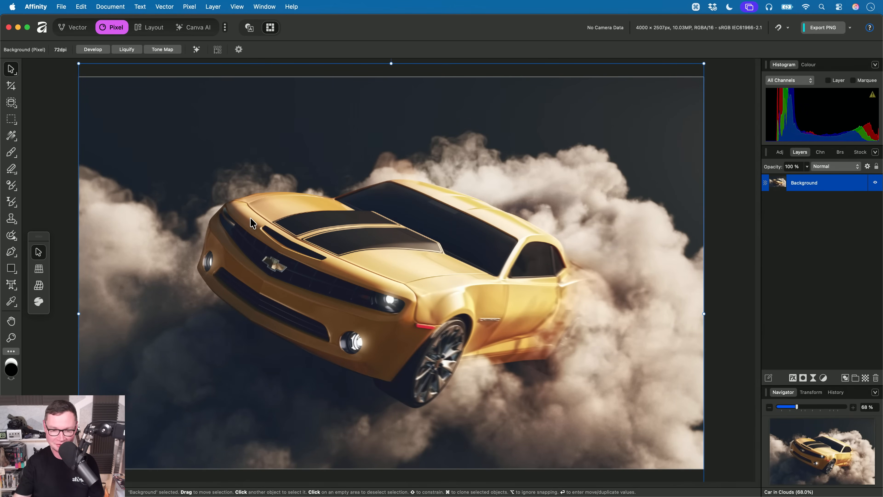
# Choose the Filter Brush with Motion Blur and paint it across the lower clouds with a brush about 1488 px wide
pyautogui.click(11, 206)
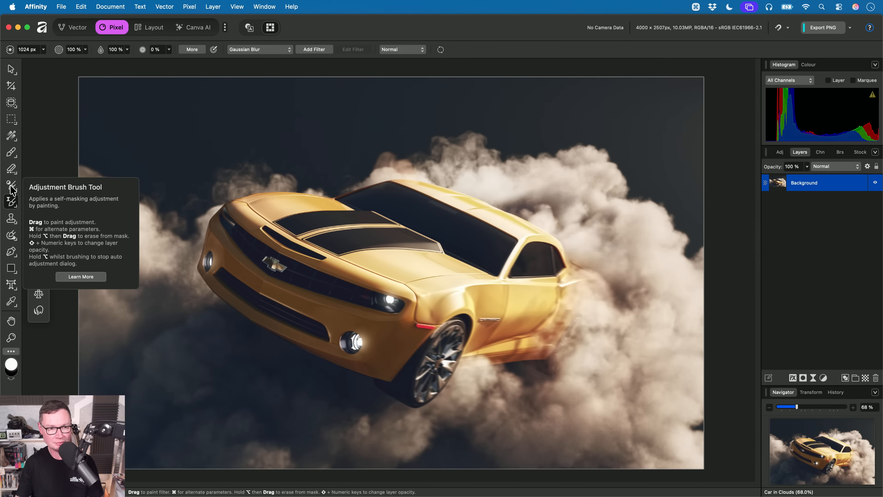
pyautogui.click(288, 50)
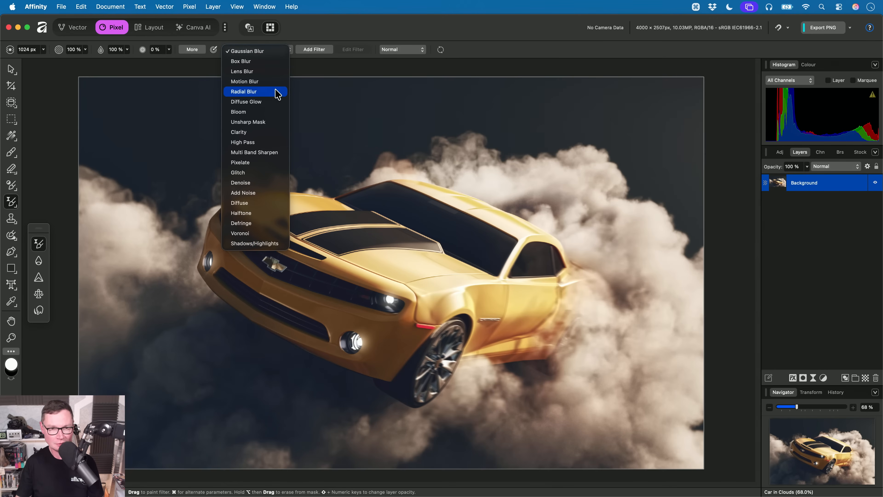
pyautogui.click(271, 83)
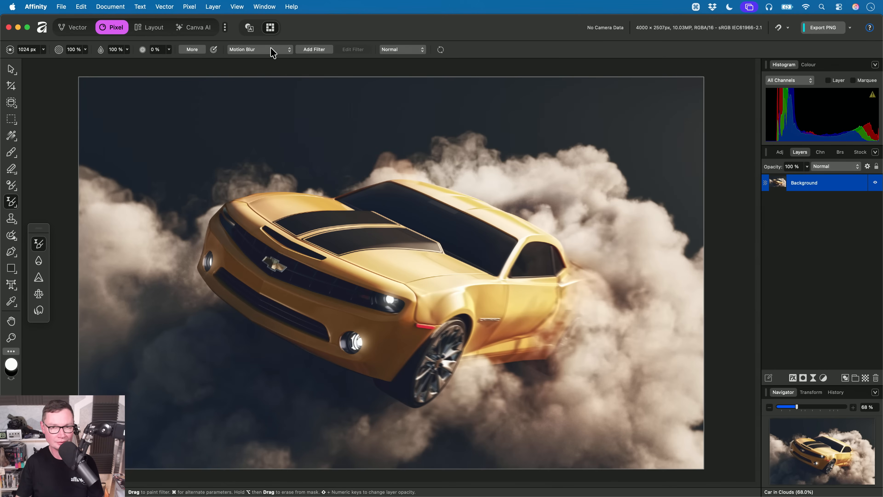
pyautogui.press(']')
pyautogui.press(']')
pyautogui.press(']')
pyautogui.press(']')
pyautogui.moveTo(661, 411)
pyautogui.mouseDown()
pyautogui.moveTo(680, 412)
pyautogui.moveTo(481, 434)
pyautogui.moveTo(309, 434)
pyautogui.moveTo(146, 403)
pyautogui.moveTo(142, 321)
pyautogui.moveTo(113, 187)
pyautogui.moveTo(69, 182)
pyautogui.moveTo(131, 407)
pyautogui.mouseUp()
# Reduce the brush size and paint motion blur over the clouds behind the car's rear and roof
pyautogui.press('[')
pyautogui.press('[')
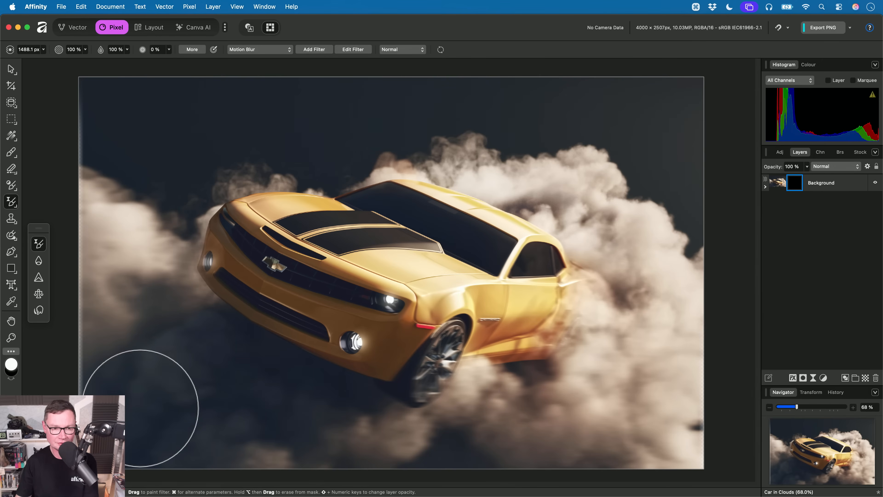
pyautogui.press('[')
pyautogui.press('[')
pyautogui.press('[')
pyautogui.press('[')
pyautogui.moveTo(646, 256)
pyautogui.mouseDown()
pyautogui.moveTo(592, 185)
pyautogui.moveTo(560, 161)
pyautogui.moveTo(410, 134)
pyautogui.mouseUp()
# Paint motion blur over the smoke above the hood and the clouds ahead of the car, with a brush up to about 589 px wide
pyautogui.press('[')
pyautogui.press('[')
pyautogui.press('[')
pyautogui.press('[')
pyautogui.press('[')
pyautogui.press('[')
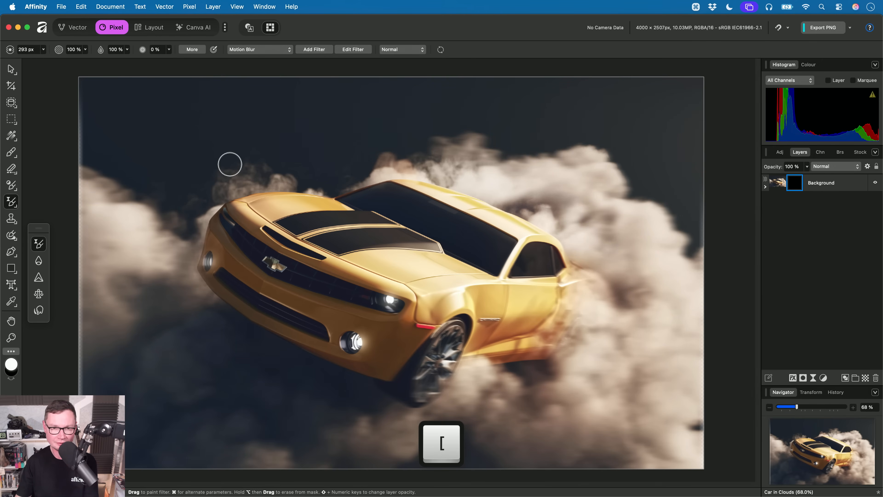
pyautogui.press(']')
pyautogui.press(']')
pyautogui.press(']')
pyautogui.moveTo(325, 169); pyautogui.dragTo(193, 191)
pyautogui.press(']')
pyautogui.press(']')
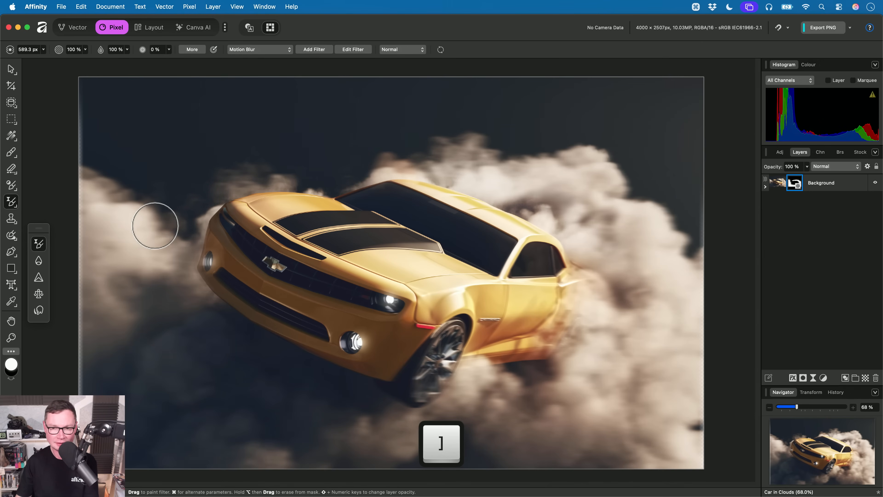
# Paint motion blur over the car's front, and erase it from the mask again with a brush about 729 px wide
pyautogui.scroll(-1, 156, 224)
pyautogui.moveTo(255, 291)
pyautogui.mouseDown()
pyautogui.moveTo(211, 267)
pyautogui.moveTo(218, 265)
pyautogui.moveTo(176, 257)
pyautogui.moveTo(237, 251)
pyautogui.moveTo(267, 241)
pyautogui.moveTo(257, 223)
pyautogui.moveTo(306, 217)
pyautogui.moveTo(271, 205)
pyautogui.mouseUp()
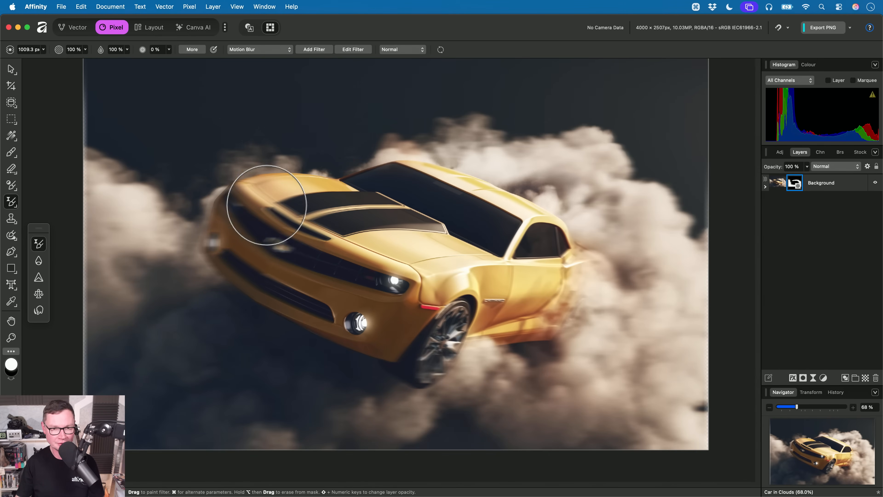
pyautogui.scroll(2, 163, 254)
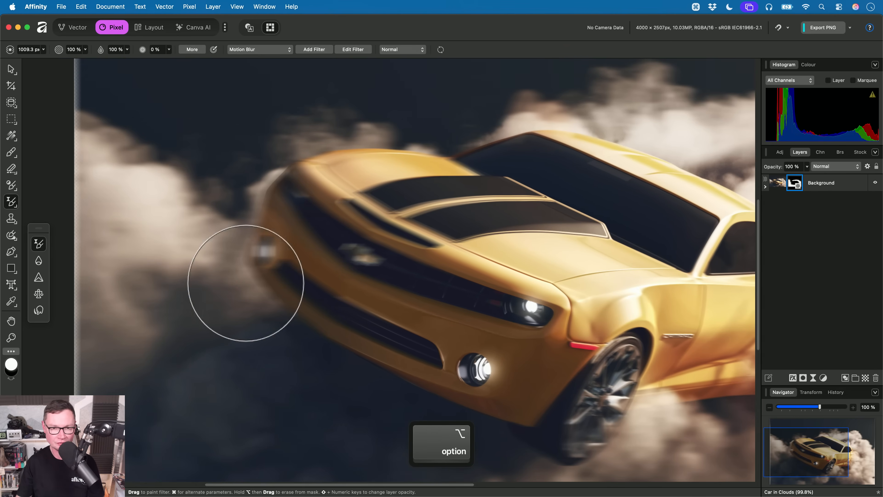
pyautogui.press('[')
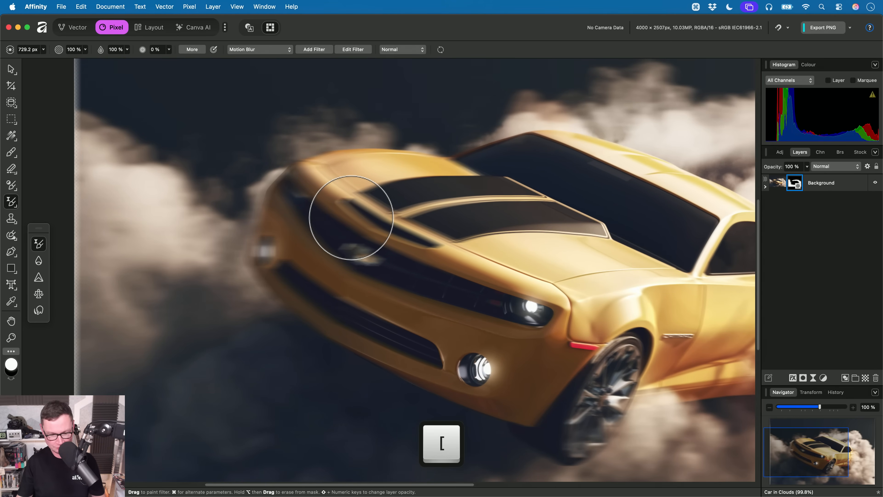
pyautogui.moveTo(351, 218)
pyautogui.mouseDown()
pyautogui.moveTo(443, 244)
pyautogui.moveTo(341, 247)
pyautogui.moveTo(324, 306)
pyautogui.moveTo(419, 243)
pyautogui.moveTo(426, 218)
pyautogui.moveTo(453, 207)
pyautogui.moveTo(345, 189)
pyautogui.moveTo(301, 199)
pyautogui.moveTo(282, 270)
pyautogui.moveTo(431, 349)
pyautogui.moveTo(345, 296)
pyautogui.moveTo(301, 284)
pyautogui.moveTo(374, 273)
pyautogui.mouseUp()
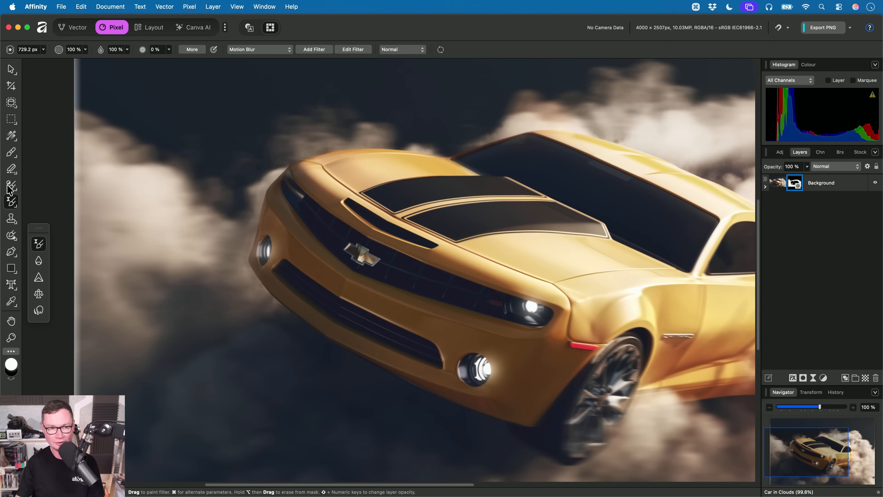
pyautogui.press('alt')
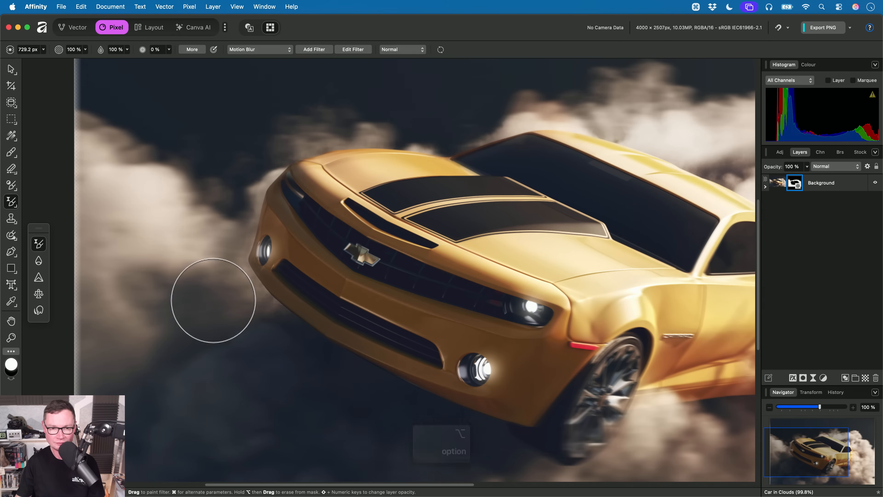
# Open the motion blur filter's settings to examine its radius and rotation, and close them
pyautogui.scroll(-3, 392, 352)
pyautogui.moveTo(451, 362); pyautogui.dragTo(357, 323)
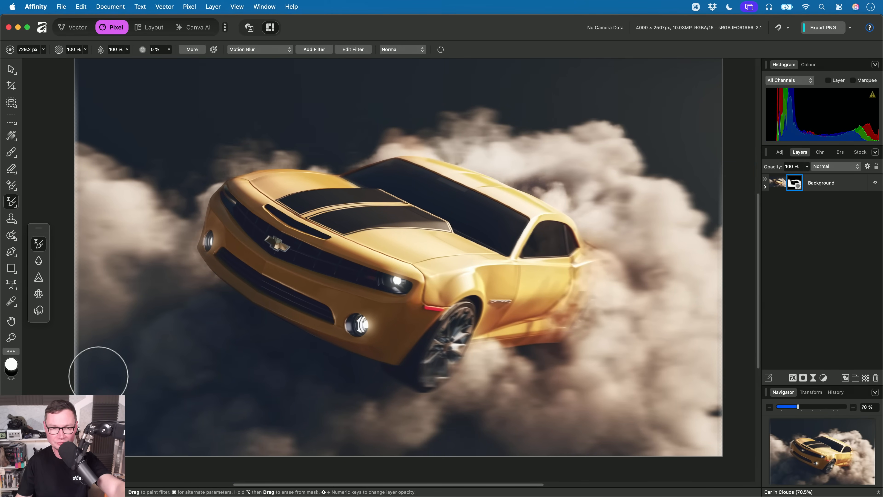
pyautogui.scroll(3, 136, 284)
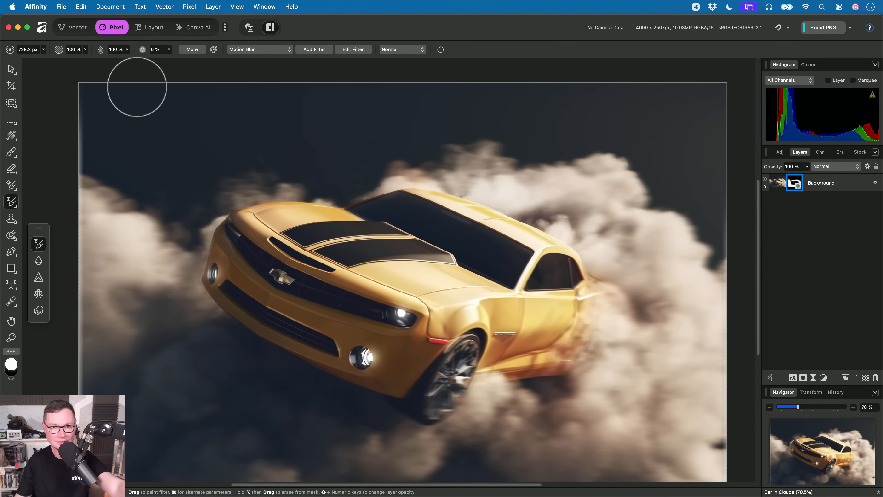
pyautogui.click(363, 50)
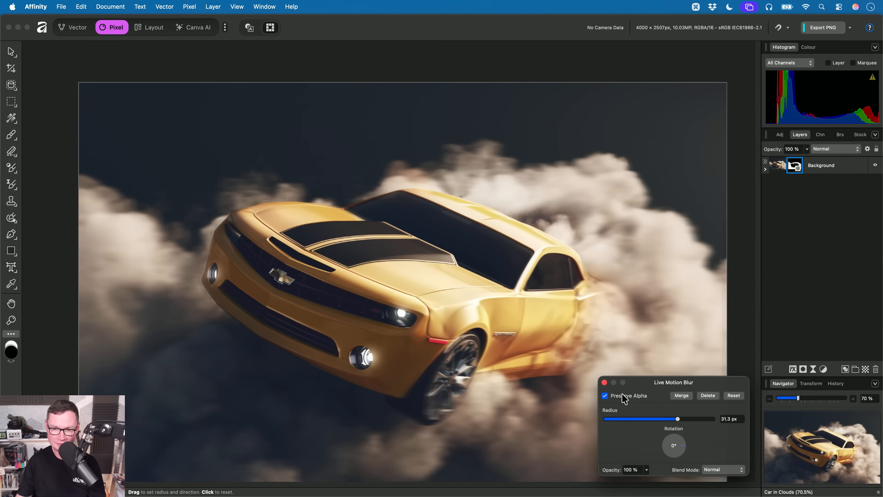
pyautogui.press('Escape')
pyautogui.press('h')
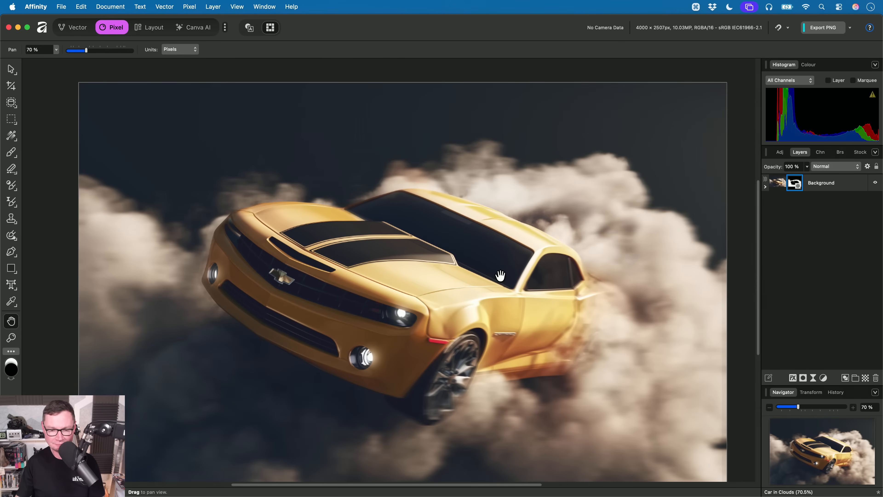
# Select the Background layer, set the Filter Brush to Bloom and paint it over the car body with a brush about 783 to 990 px wide
pyautogui.click(824, 188)
pyautogui.moveTo(258, 225); pyautogui.dragTo(269, 179)
pyautogui.click(12, 203)
pyautogui.click(277, 47)
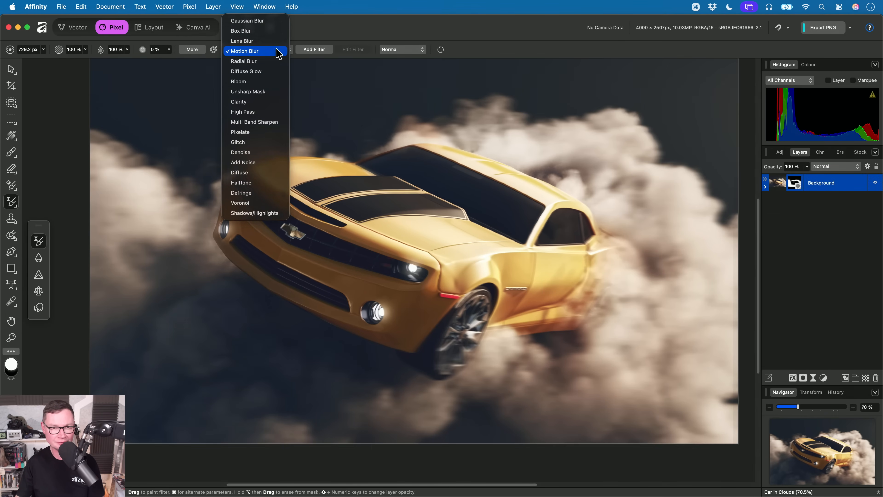
pyautogui.click(276, 84)
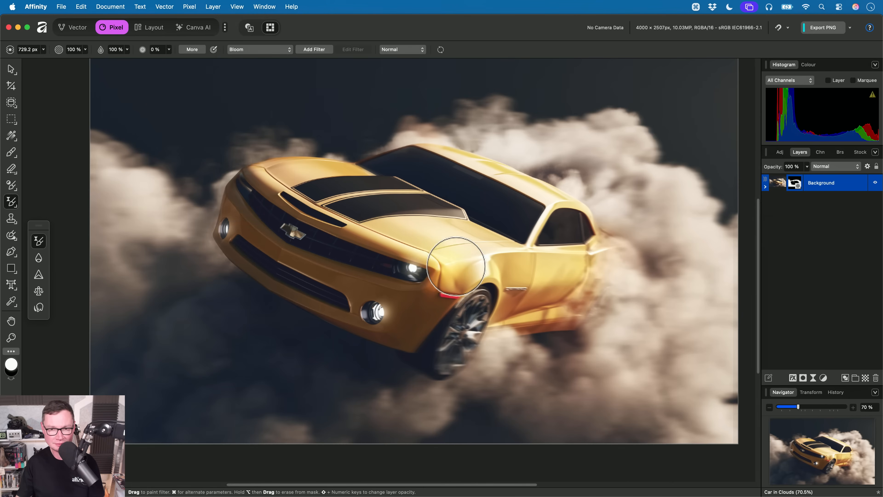
pyautogui.press(']')
pyautogui.press(']')
pyautogui.press(']')
pyautogui.scroll(2, 456, 336)
pyautogui.press('[')
pyautogui.press('[')
pyautogui.moveTo(445, 367)
pyautogui.mouseDown()
pyautogui.moveTo(479, 338)
pyautogui.moveTo(565, 307)
pyautogui.moveTo(561, 282)
pyautogui.moveTo(480, 226)
pyautogui.mouseUp()
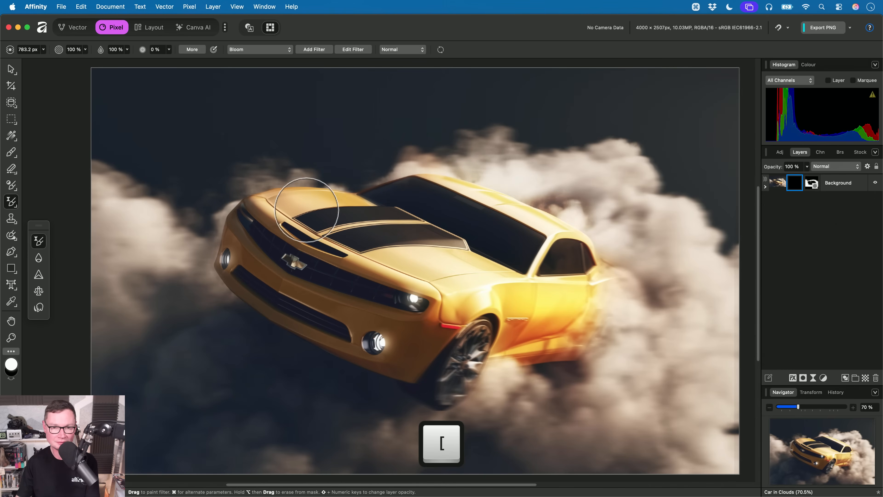
pyautogui.press(']')
pyautogui.press(']')
pyautogui.press('[')
pyautogui.press('[')
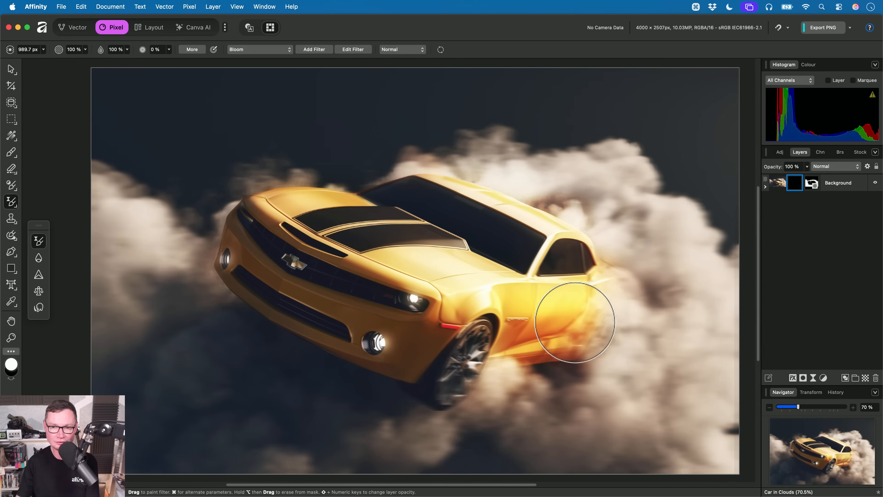
# Set the bloom's shadow blend and midtone blend to 100 % with Strong enabled, and close its settings
pyautogui.click(364, 52)
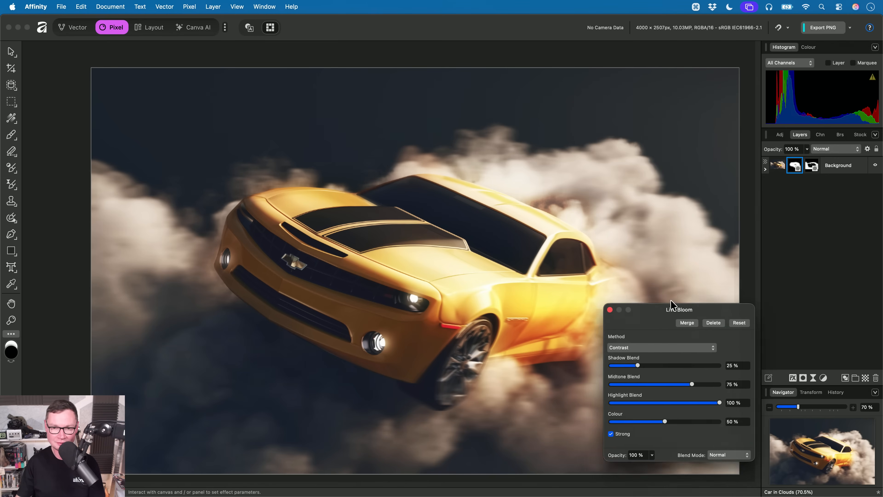
pyautogui.click(650, 357)
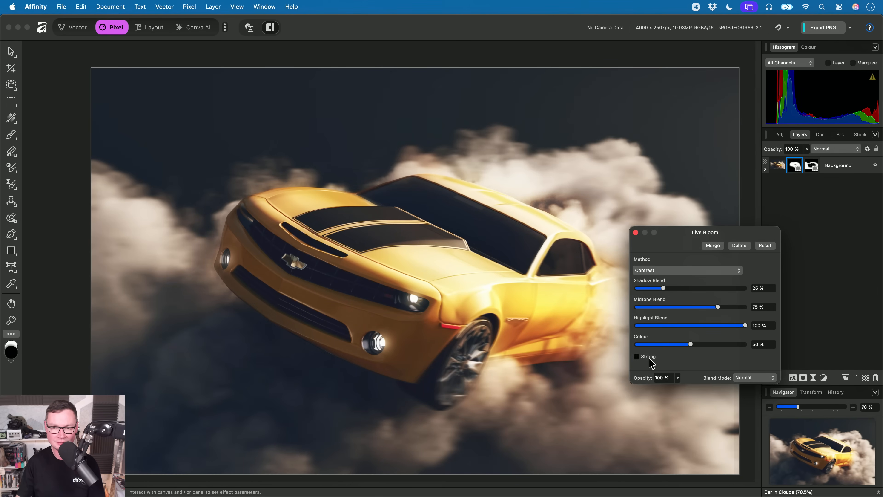
pyautogui.moveTo(664, 288); pyautogui.dragTo(757, 288)
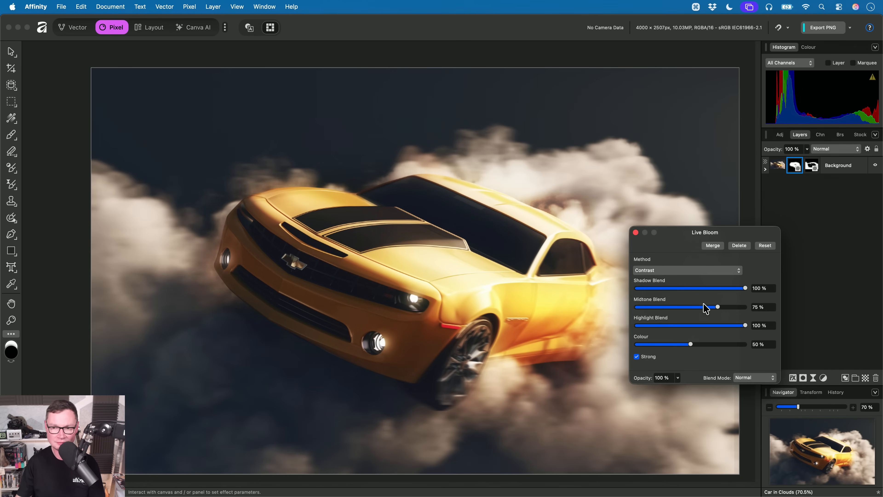
pyautogui.moveTo(636, 307); pyautogui.dragTo(814, 317)
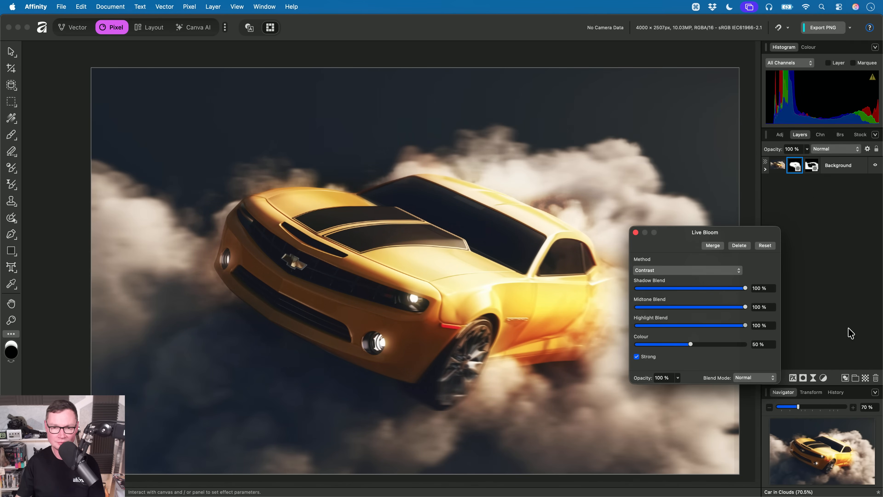
pyautogui.hscroll(2, 573, 324)
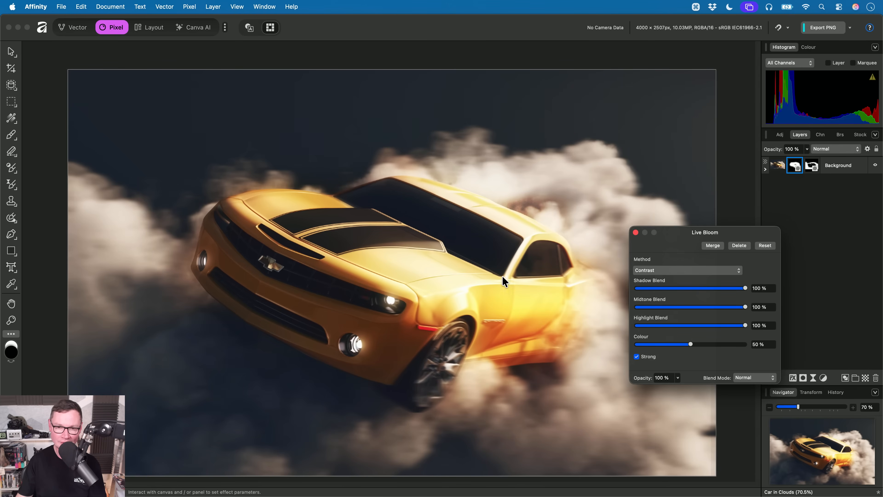
pyautogui.press('Escape')
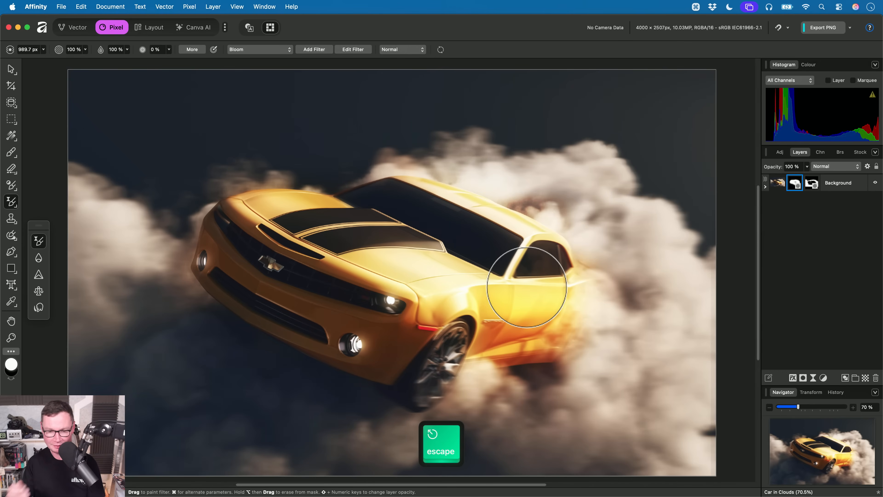
# Select the Background layer, set the Filter Brush to Pixelate with the Lighten blend mode and paint it over the car
pyautogui.click(838, 183)
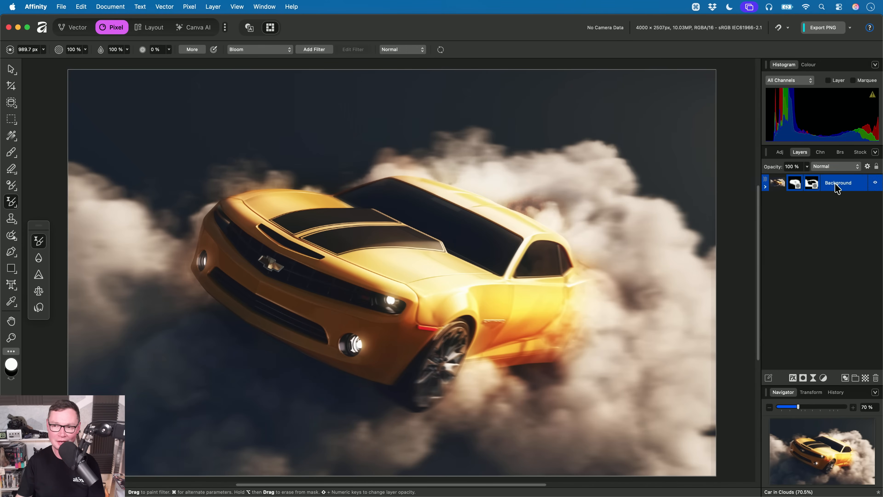
pyautogui.moveTo(343, 274); pyautogui.dragTo(367, 244)
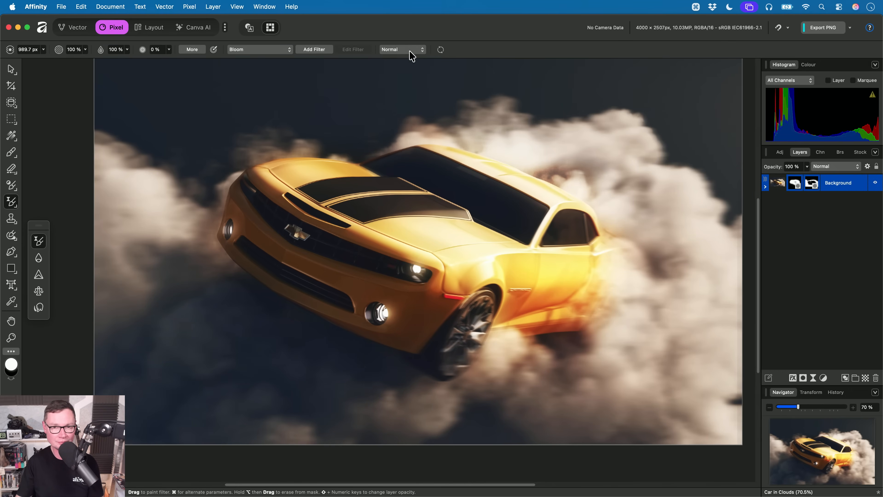
pyautogui.click(278, 49)
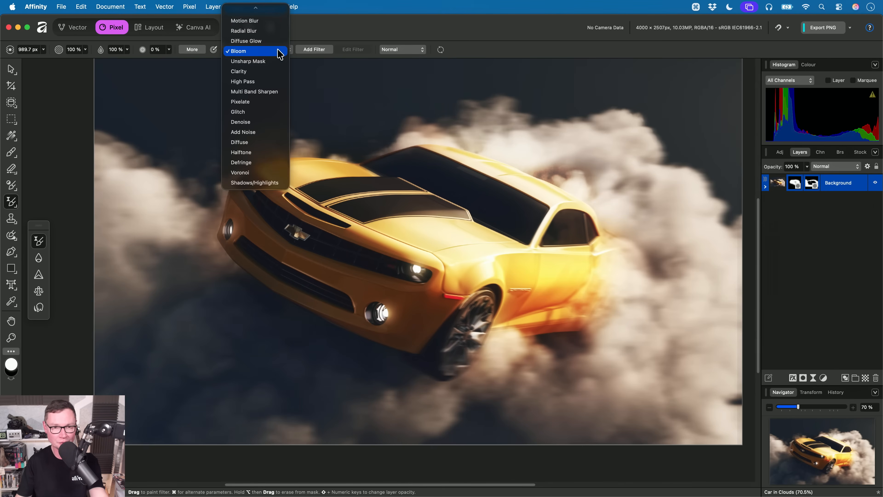
pyautogui.click(272, 102)
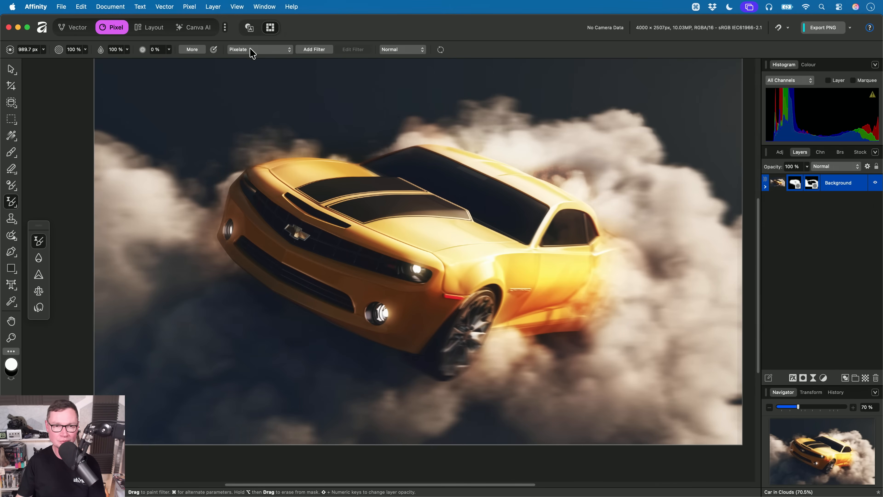
pyautogui.click(400, 49)
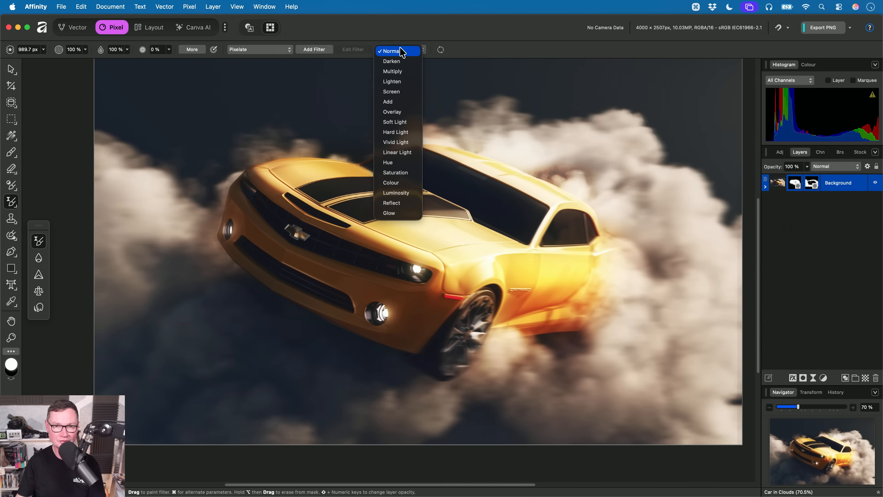
pyautogui.click(410, 81)
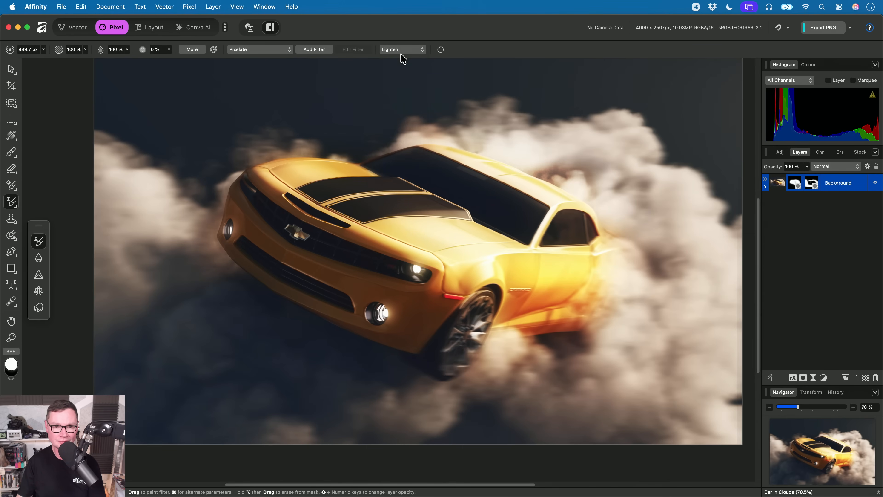
pyautogui.press(']')
pyautogui.hscroll(1, 507, 222)
pyautogui.moveTo(534, 207); pyautogui.dragTo(519, 194)
pyautogui.hscroll(5, 519, 194)
pyautogui.scroll(2, 519, 194)
pyautogui.press('[')
pyautogui.press('[')
pyautogui.moveTo(457, 256)
pyautogui.mouseDown()
pyautogui.moveTo(416, 225)
pyautogui.moveTo(341, 199)
pyautogui.moveTo(204, 206)
pyautogui.moveTo(138, 258)
pyautogui.moveTo(223, 231)
pyautogui.moveTo(460, 281)
pyautogui.moveTo(485, 309)
pyautogui.moveTo(452, 346)
pyautogui.moveTo(339, 379)
pyautogui.moveTo(252, 330)
pyautogui.mouseUp()
pyautogui.press(']')
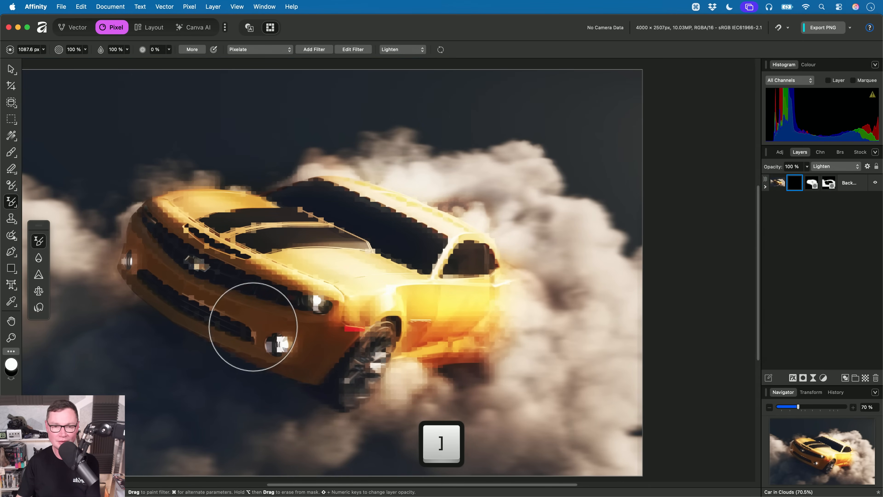
# Extend the pixelation over the car's front and rear with a brush down to about 668 px wide, and expand the Background layer's filters
pyautogui.scroll(2, 253, 329)
pyautogui.hscroll(-4, 252, 330)
pyautogui.press('[')
pyautogui.moveTo(430, 302)
pyautogui.mouseDown()
pyautogui.moveTo(388, 305)
pyautogui.moveTo(383, 315)
pyautogui.moveTo(305, 273)
pyautogui.mouseUp()
pyautogui.press('[')
pyautogui.press('[')
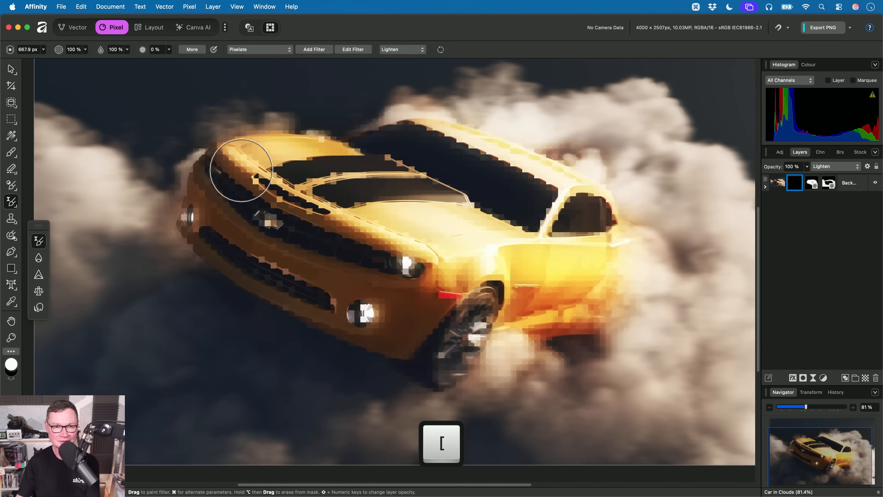
pyautogui.moveTo(618, 265)
pyautogui.mouseDown()
pyautogui.moveTo(621, 240)
pyautogui.moveTo(561, 339)
pyautogui.moveTo(473, 361)
pyautogui.moveTo(479, 335)
pyautogui.moveTo(437, 321)
pyautogui.moveTo(627, 313)
pyautogui.mouseUp()
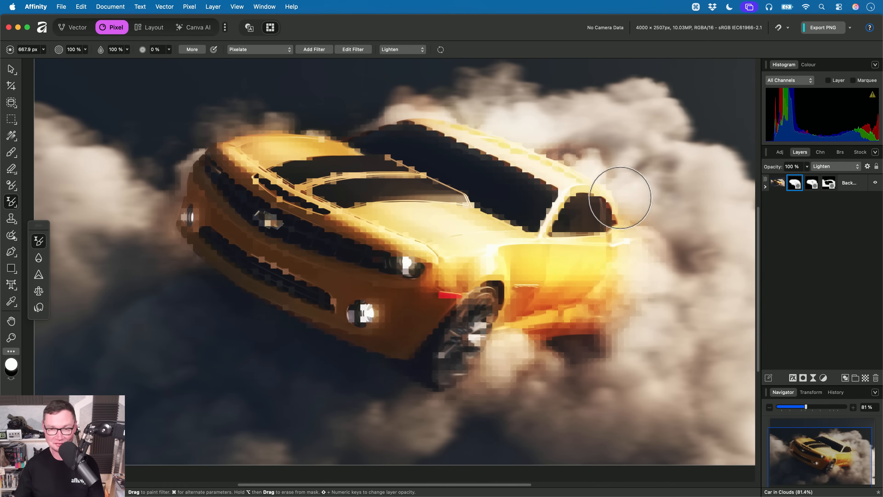
pyautogui.click(764, 187)
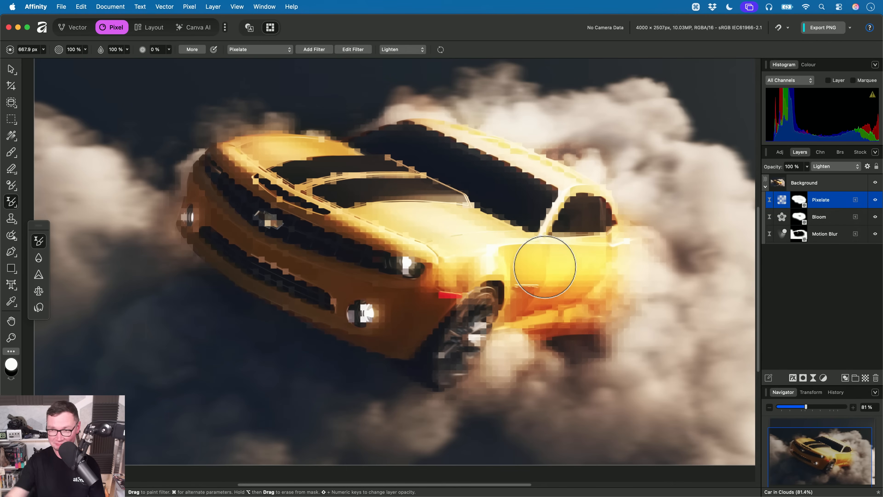
# Delete the Pixelate live filter and set the Filter Brush's blend mode back to Normal
pyautogui.press('Delete')
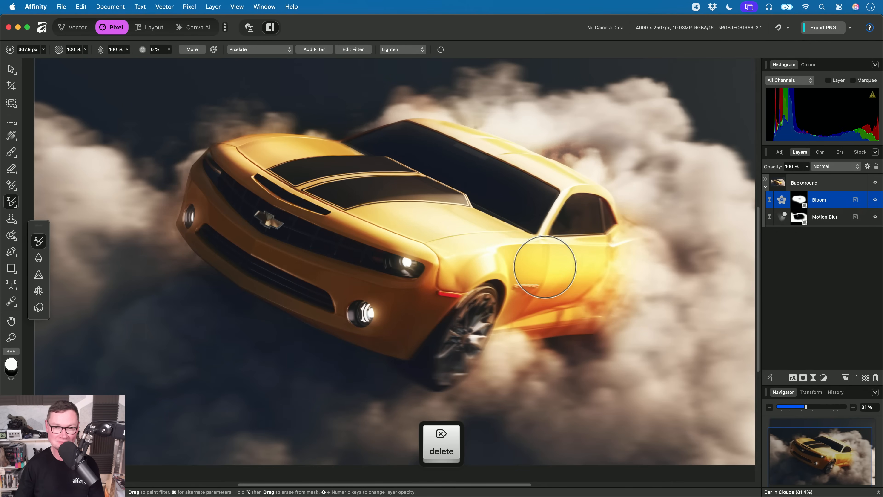
pyautogui.click(410, 50)
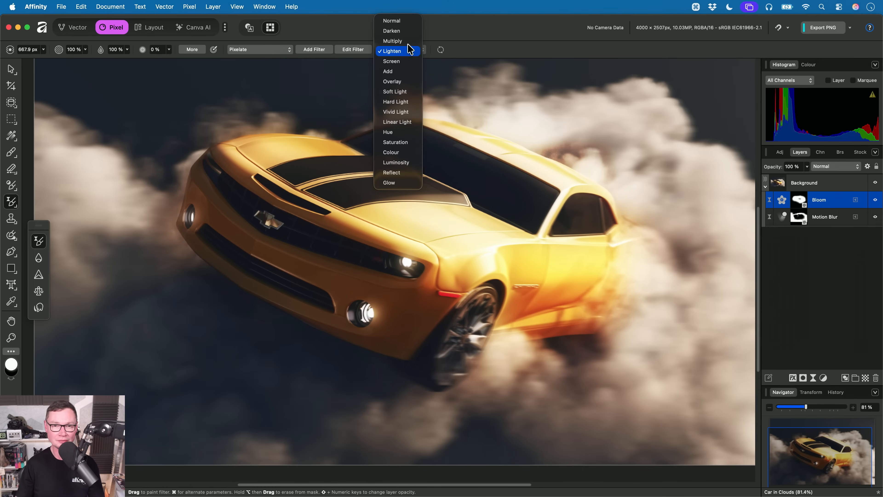
pyautogui.click(399, 21)
pyautogui.press('h')
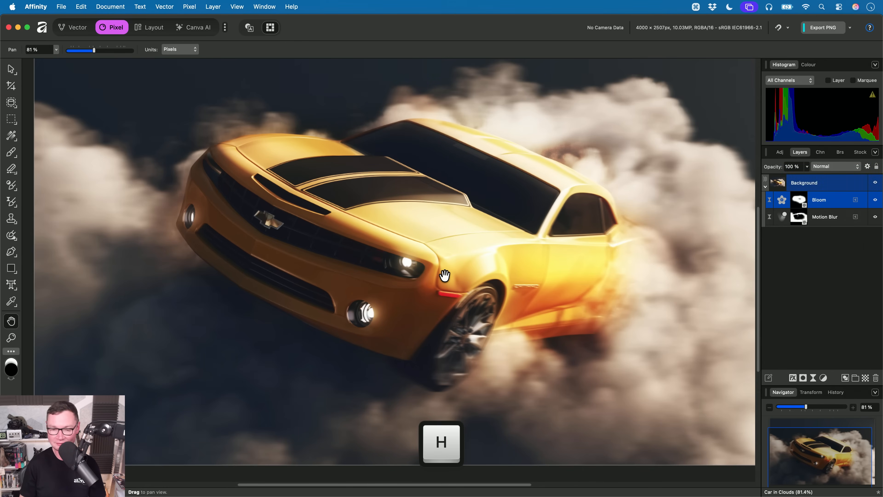
# Close Car in Clouds without saving and open Field.af from the 03. Filter Brush folder in Finder
pyautogui.press('super+w')
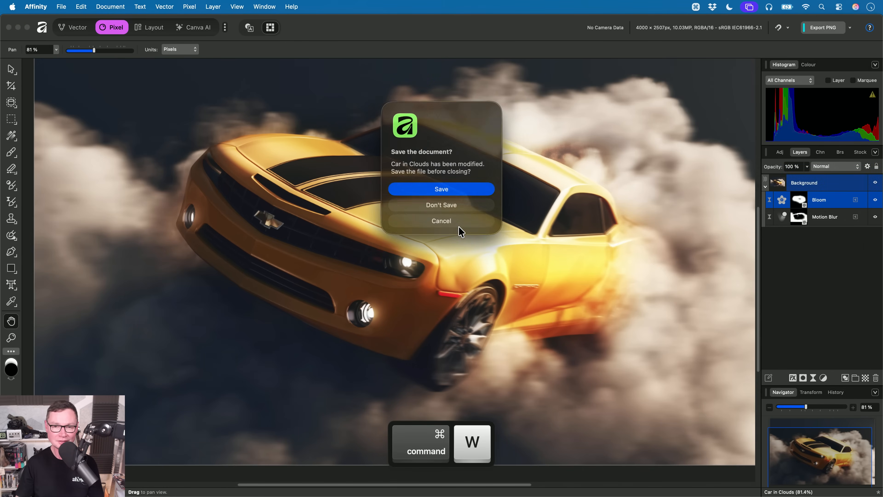
pyautogui.click(441, 204)
pyautogui.press('super+Tab')
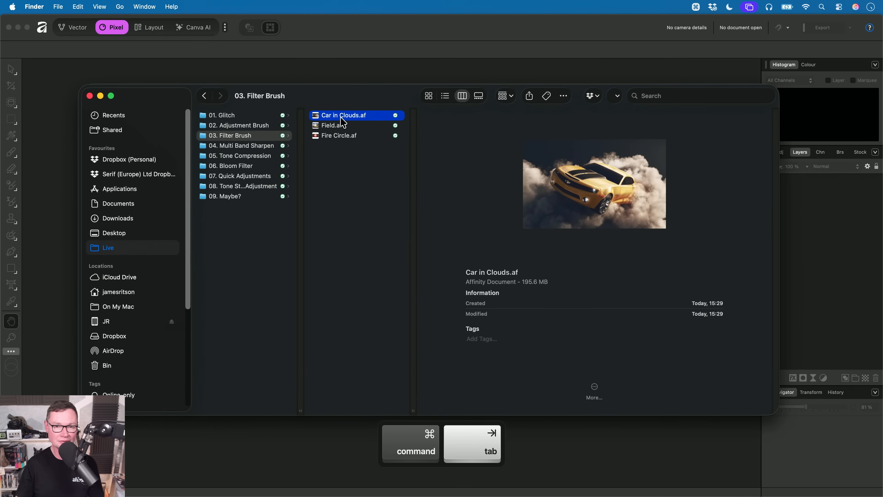
pyautogui.click(343, 127)
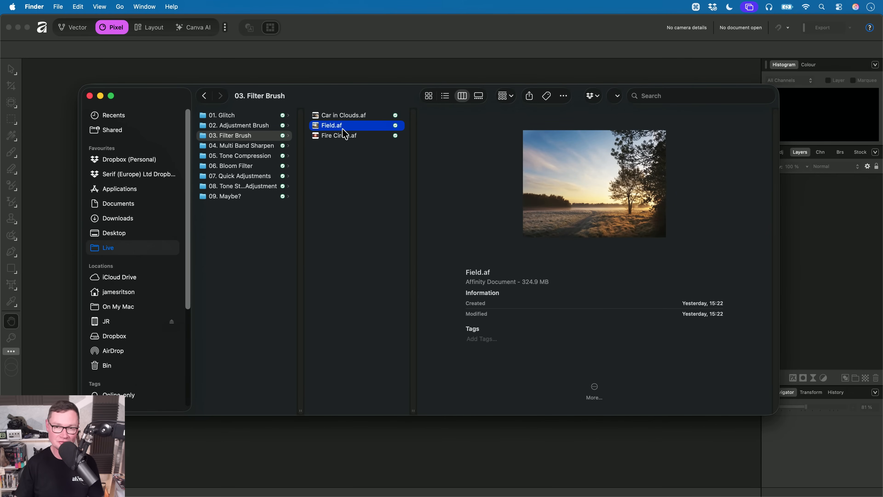
pyautogui.moveTo(343, 131); pyautogui.dragTo(461, 251)
pyautogui.press('super+Tab')
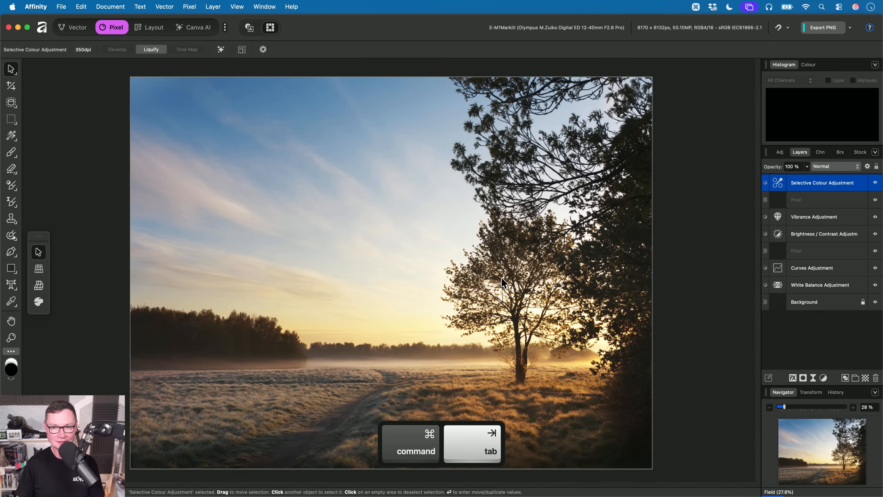
pyautogui.moveTo(413, 311); pyautogui.dragTo(426, 298)
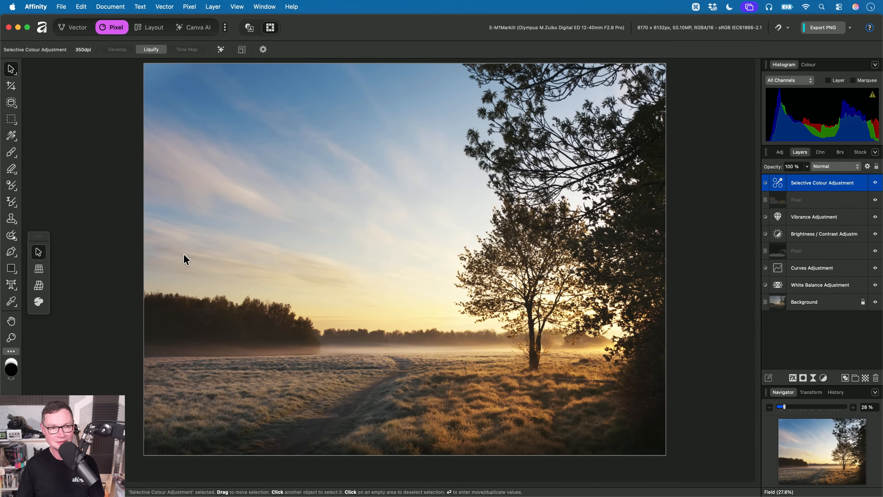
# Set up the Filter Brush to paint Bloom with a brush about 2594 px wide
pyautogui.click(13, 205)
pyautogui.click(267, 50)
pyautogui.scroll(5, 266, 51)
pyautogui.click(263, 72)
pyautogui.moveTo(293, 336)
pyautogui.mouseDown()
pyautogui.moveTo(315, 335)
pyautogui.moveTo(302, 336)
pyautogui.mouseUp()
# Try painting the bloom across the meadow and undo it
pyautogui.moveTo(169, 400); pyautogui.dragTo(649, 416)
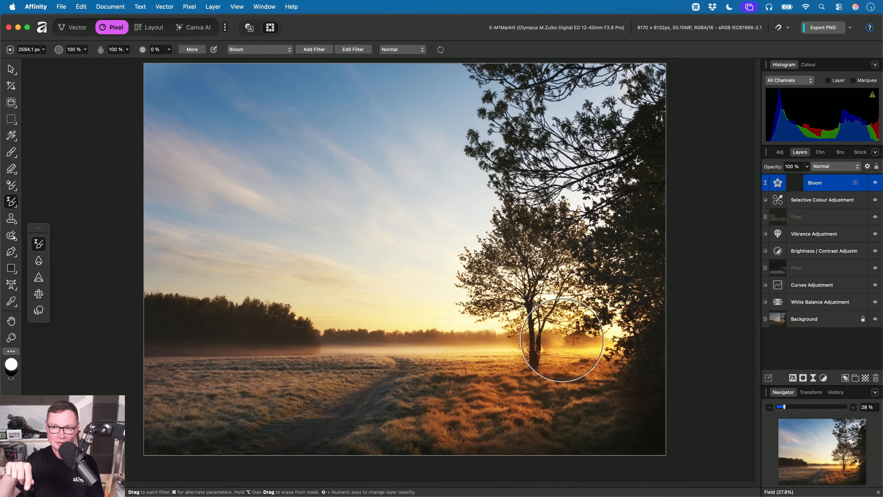
pyautogui.press('super+z')
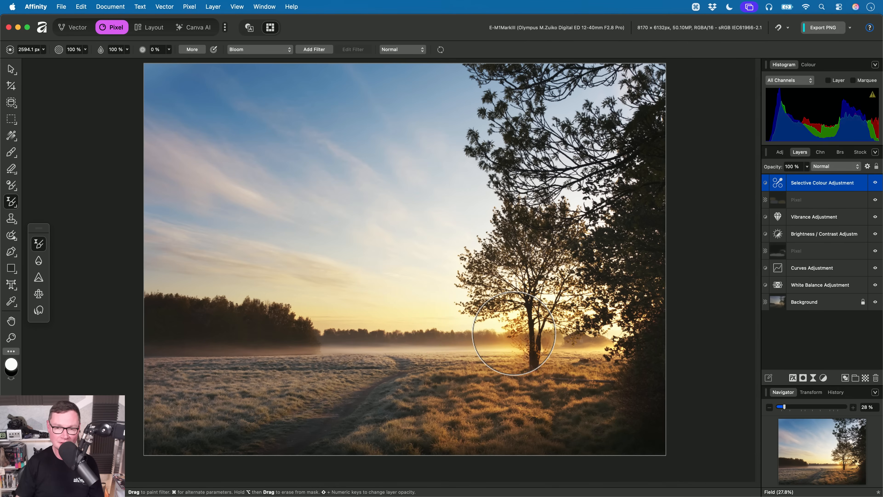
pyautogui.press('super')
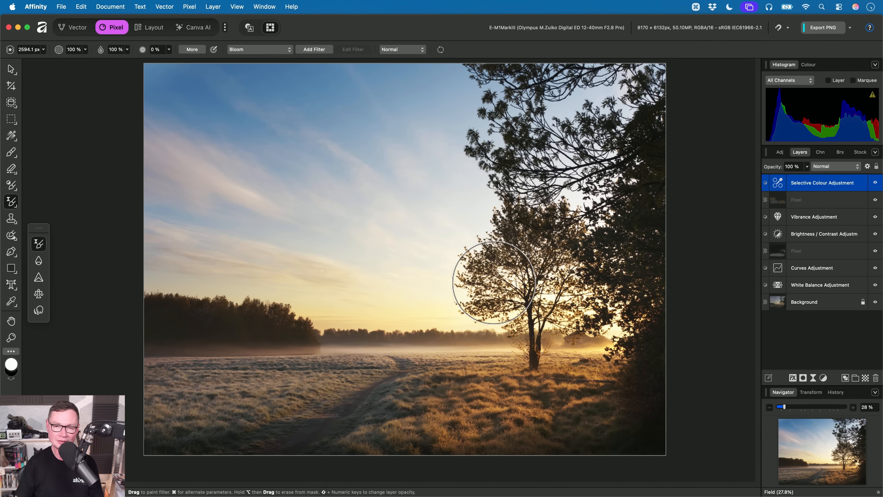
# Paint the Bloom filter across the frosty meadow from the near edge to the dark trees
pyautogui.moveTo(167, 393)
pyautogui.mouseDown()
pyautogui.moveTo(364, 394)
pyautogui.moveTo(588, 422)
pyautogui.mouseUp()
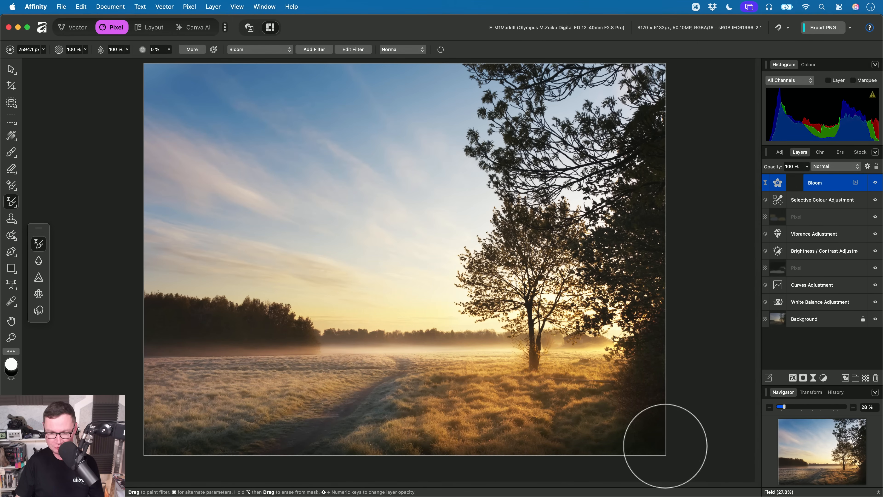
pyautogui.press('h')
pyautogui.scroll(-3, 455, 340)
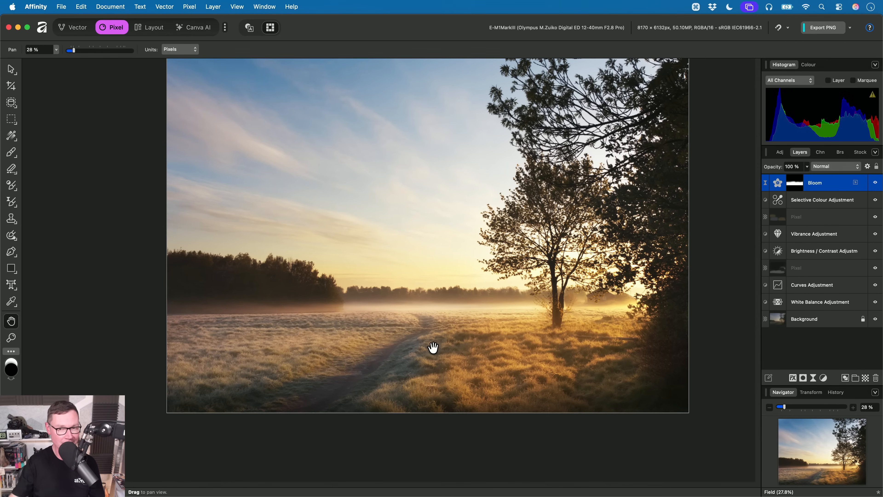
# Close Field without saving and open Fire Circle.af from the same Finder folder
pyautogui.press('super+w')
pyautogui.click(447, 208)
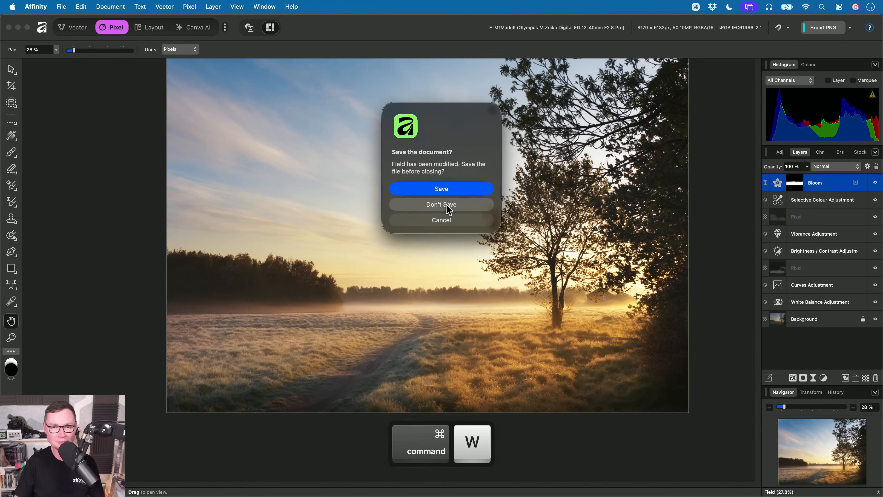
pyautogui.press('super+Tab')
pyautogui.press('Down')
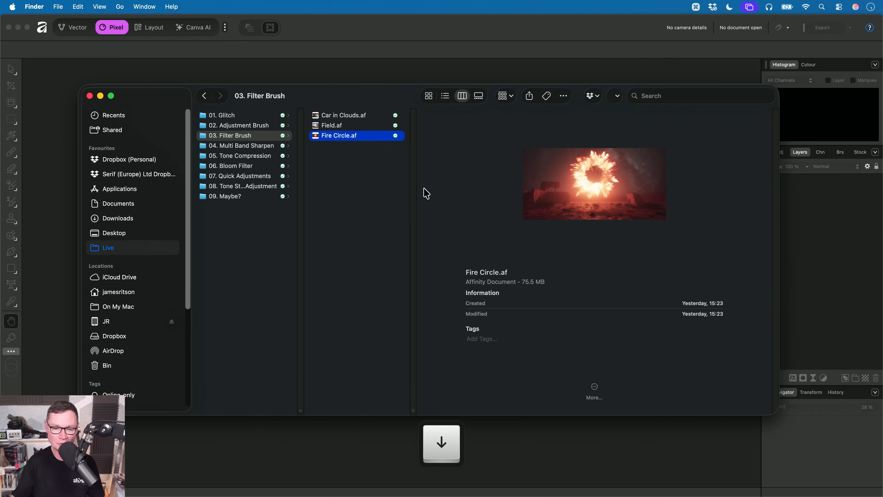
pyautogui.press('super+Tab')
pyautogui.moveTo(353, 140); pyautogui.dragTo(416, 276)
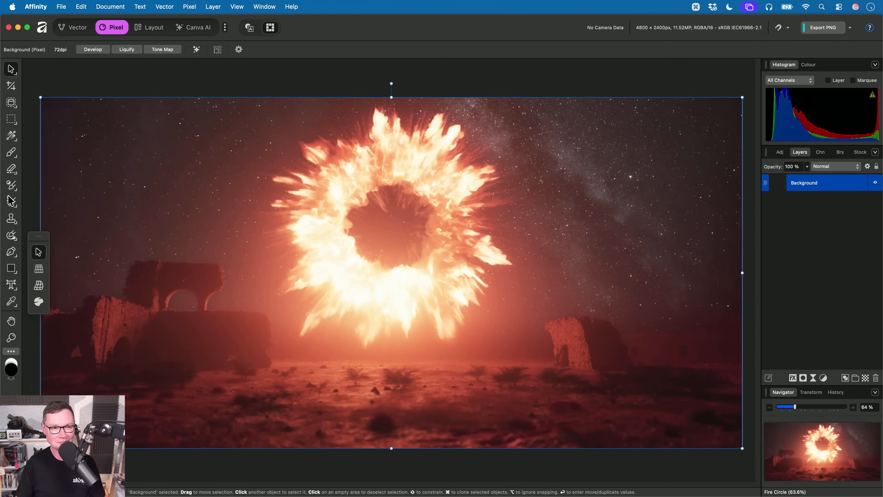
# Set the Filter Brush to Glitch, review the available glitch types and keep Aberration (Distortion)
pyautogui.click(11, 202)
pyautogui.click(277, 52)
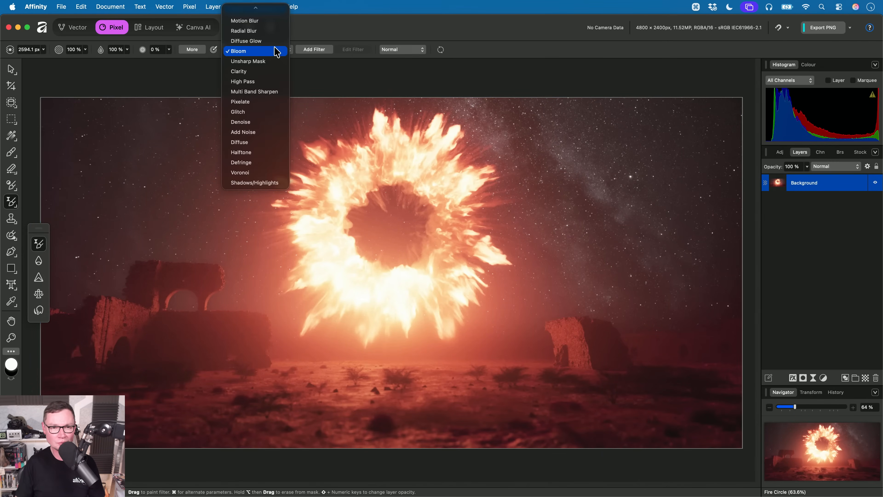
pyautogui.click(264, 112)
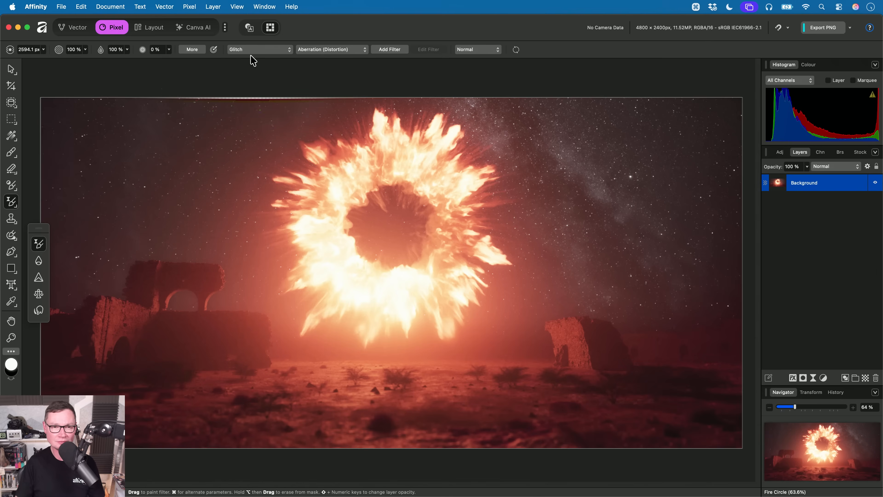
pyautogui.click(365, 51)
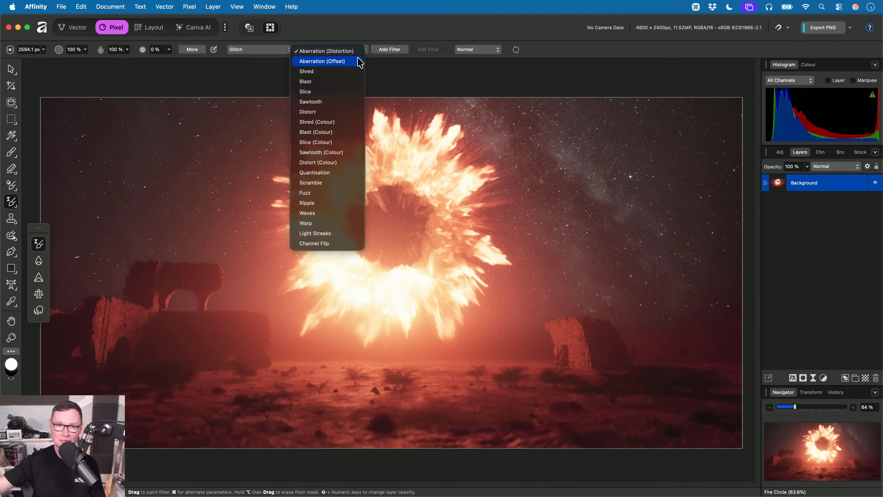
pyautogui.click(361, 32)
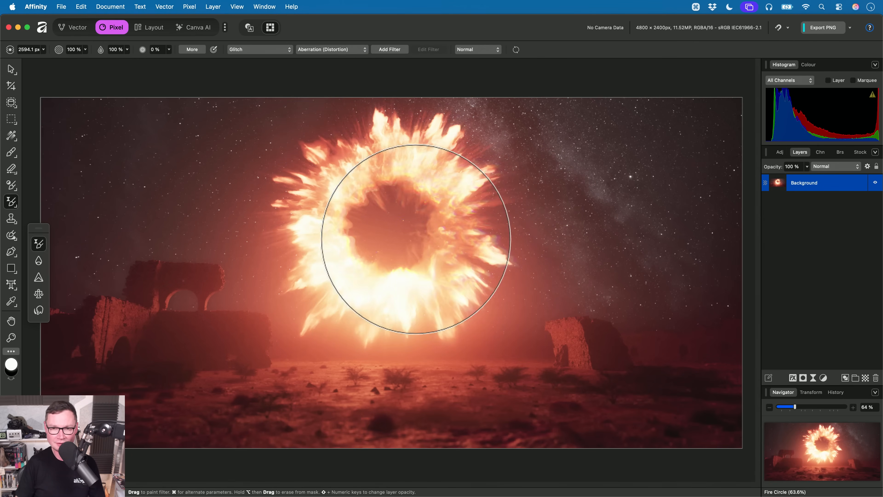
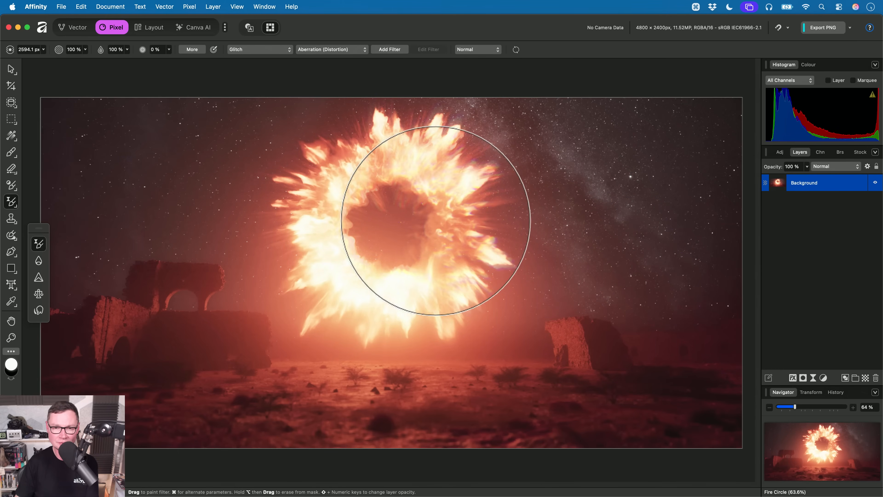
# Paint the glitch over the whole fire ring with a brush about 1593 px wide
pyautogui.press('[')
pyautogui.moveTo(378, 227)
pyautogui.mouseDown()
pyautogui.moveTo(403, 199)
pyautogui.moveTo(431, 241)
pyautogui.moveTo(400, 221)
pyautogui.moveTo(352, 295)
pyautogui.moveTo(453, 270)
pyautogui.moveTo(483, 169)
pyautogui.moveTo(402, 197)
pyautogui.moveTo(377, 372)
pyautogui.moveTo(417, 372)
pyautogui.mouseUp()
pyautogui.press('[')
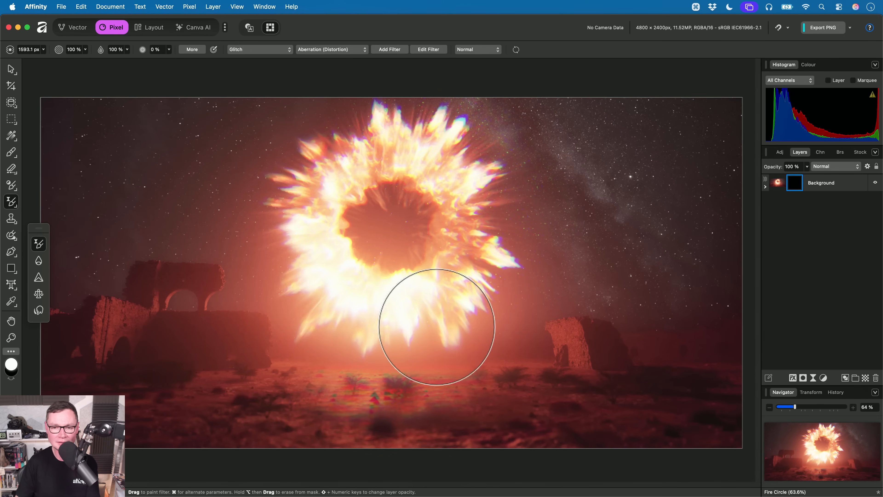
# Erase the glitch from the desert ground below the fire ring with a brush reduced to about 832 px
pyautogui.scroll(5, 479, 325)
pyautogui.moveTo(625, 335); pyautogui.dragTo(631, 377)
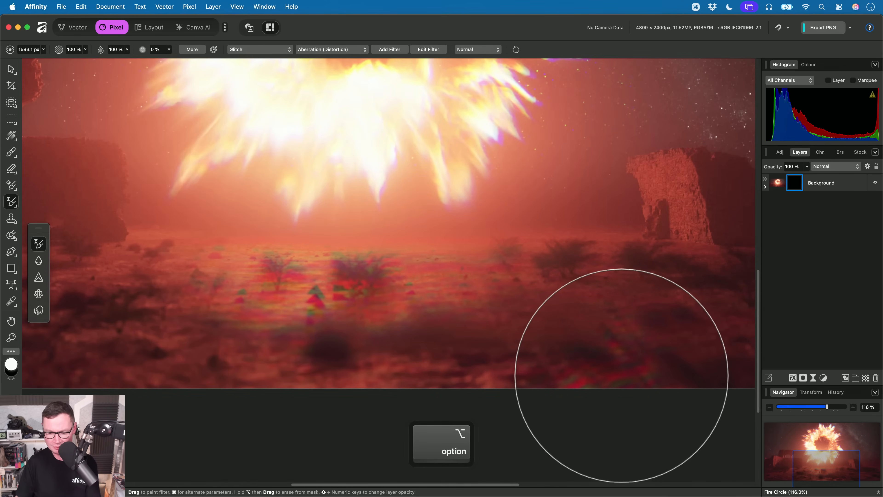
pyautogui.press('[')
pyautogui.press('[')
pyautogui.scroll(2, 624, 372)
pyautogui.hscroll(-2, 624, 372)
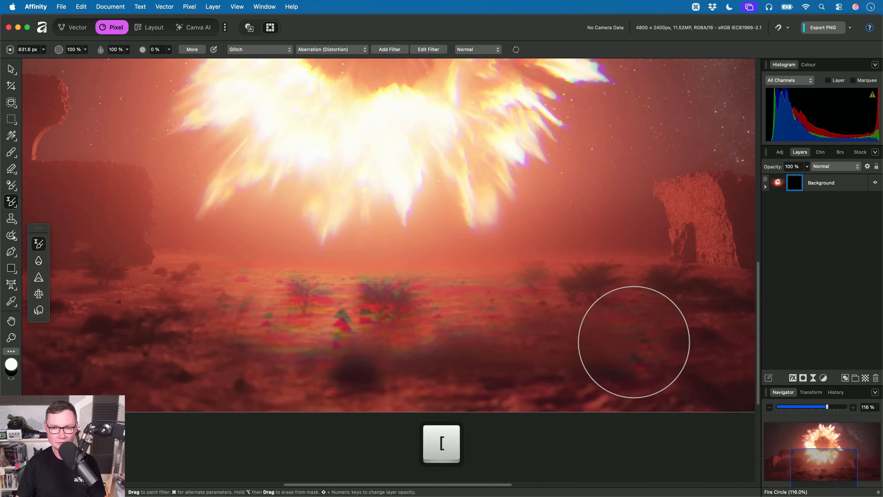
pyautogui.moveTo(607, 321)
pyautogui.mouseDown()
pyautogui.moveTo(345, 329)
pyautogui.moveTo(128, 322)
pyautogui.mouseUp()
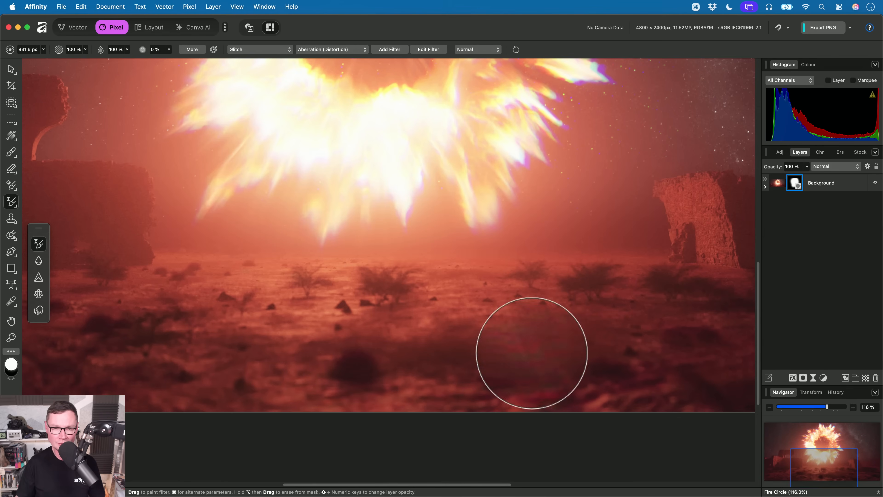
pyautogui.scroll(-2, 548, 310)
pyautogui.moveTo(548, 310); pyautogui.dragTo(529, 463)
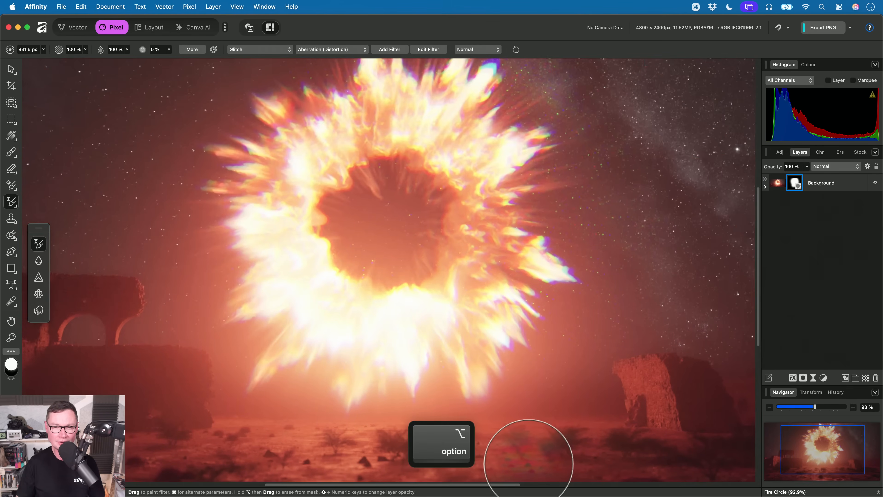
# Open the Glitch filter's settings, set the glitch strength to 100 % and enable Preserve Alpha and Bidirectional
pyautogui.click(437, 48)
pyautogui.moveTo(688, 398); pyautogui.dragTo(715, 399)
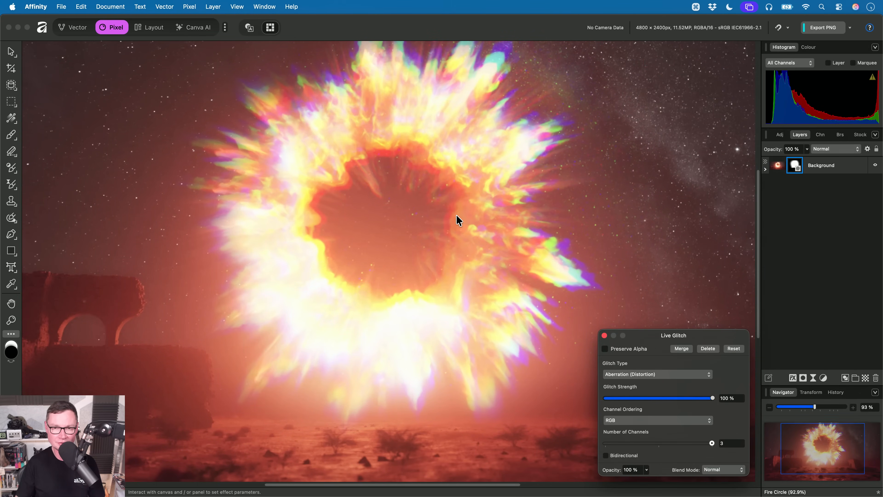
pyautogui.moveTo(458, 217); pyautogui.dragTo(457, 246)
pyautogui.moveTo(679, 399); pyautogui.dragTo(715, 400)
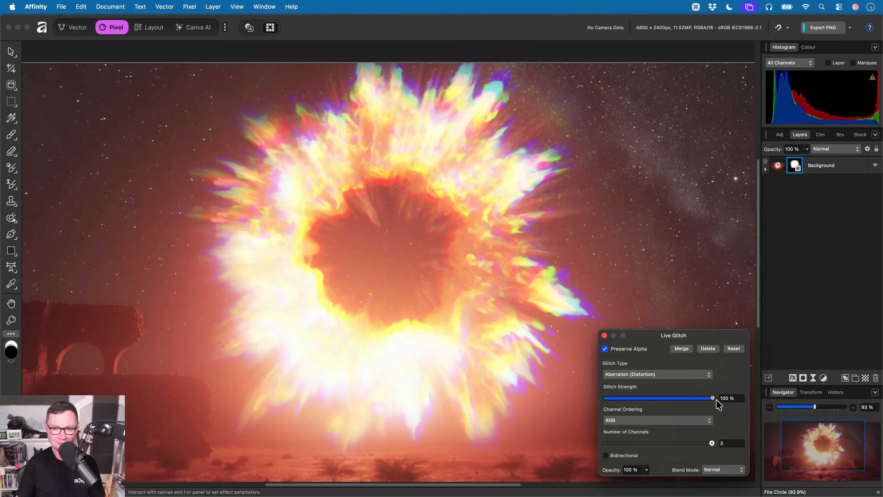
pyautogui.click(620, 457)
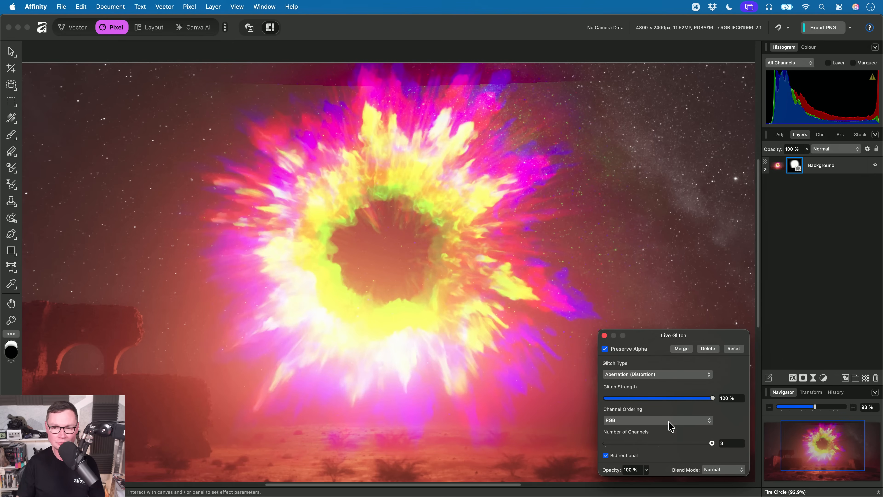
# Set the glitch strength to 35 %, disable Preserve Alpha and Bidirectional, and set the number of channels to 3
pyautogui.moveTo(699, 404); pyautogui.dragTo(679, 410)
pyautogui.click(630, 353)
pyautogui.click(632, 455)
pyautogui.moveTo(695, 445)
pyautogui.mouseDown()
pyautogui.moveTo(622, 448)
pyautogui.moveTo(707, 447)
pyautogui.mouseUp()
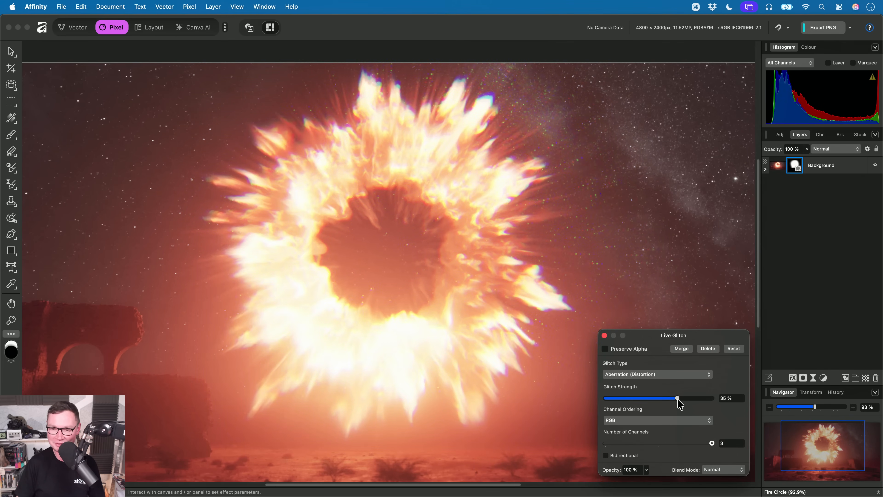
# Set the glitch's channel ordering to RBG and its strength to 54 %
pyautogui.click(663, 420)
pyautogui.click(662, 439)
pyautogui.moveTo(676, 399)
pyautogui.mouseDown()
pyautogui.moveTo(713, 403)
pyautogui.moveTo(666, 403)
pyautogui.moveTo(688, 404)
pyautogui.mouseUp()
pyautogui.click(656, 421)
pyautogui.click(656, 430)
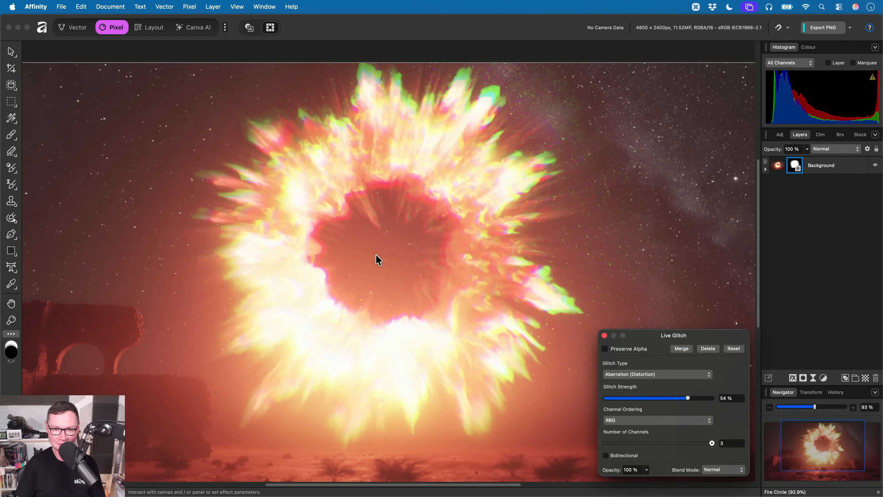
# Close Fire Circle without saving and select the 04. Multi Band Sharpen folder in Finder
pyautogui.hscroll(-3, 450, 294)
pyautogui.scroll(-3, 450, 294)
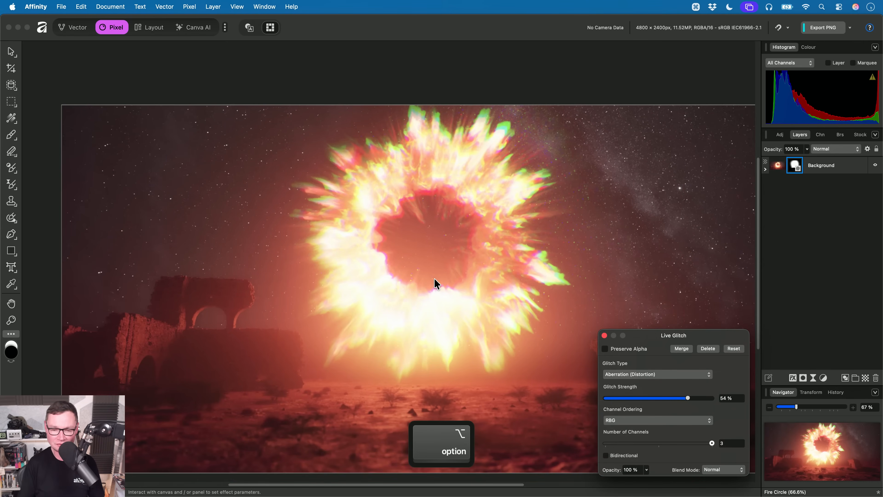
pyautogui.press('super+w')
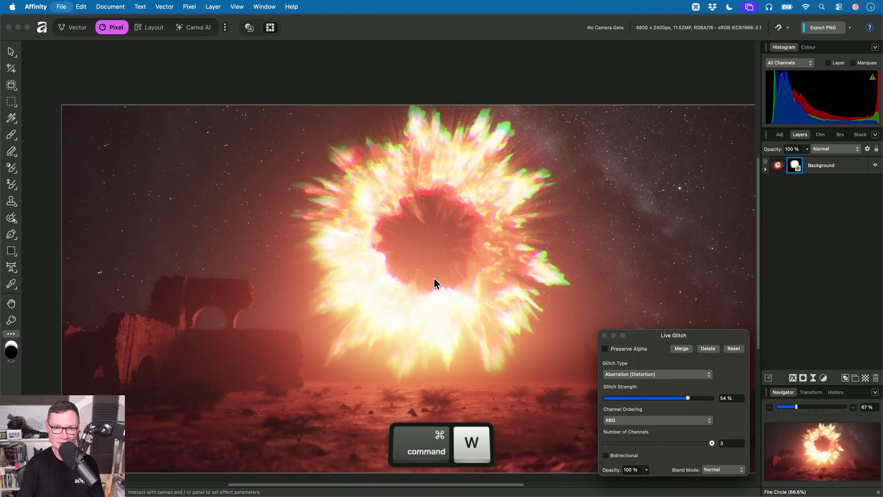
pyautogui.click(433, 205)
pyautogui.press('super+Tab')
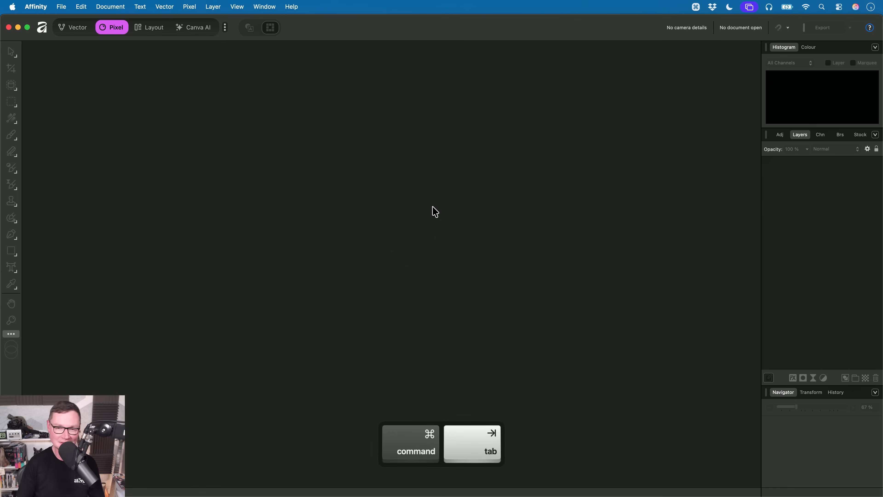
pyautogui.press('Down')
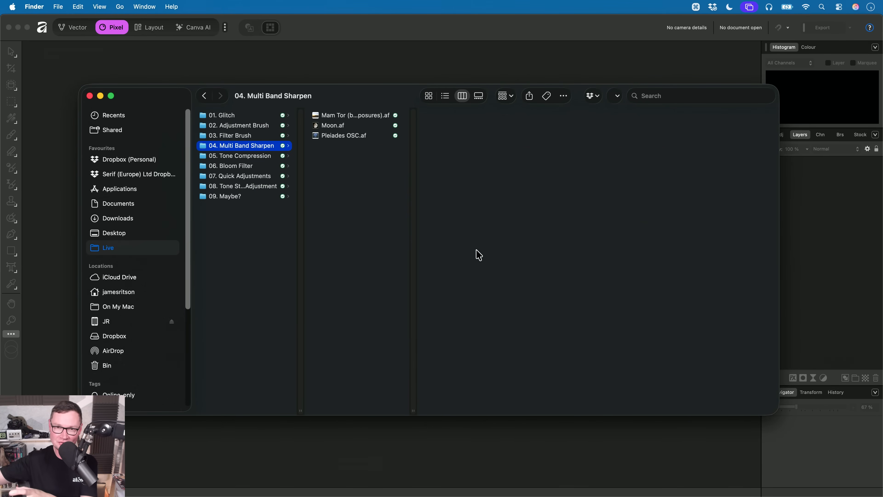
# Preview the sample documents in the 04. Multi Band Sharpen folder and open Moon.af in Affinity
pyautogui.press('Right')
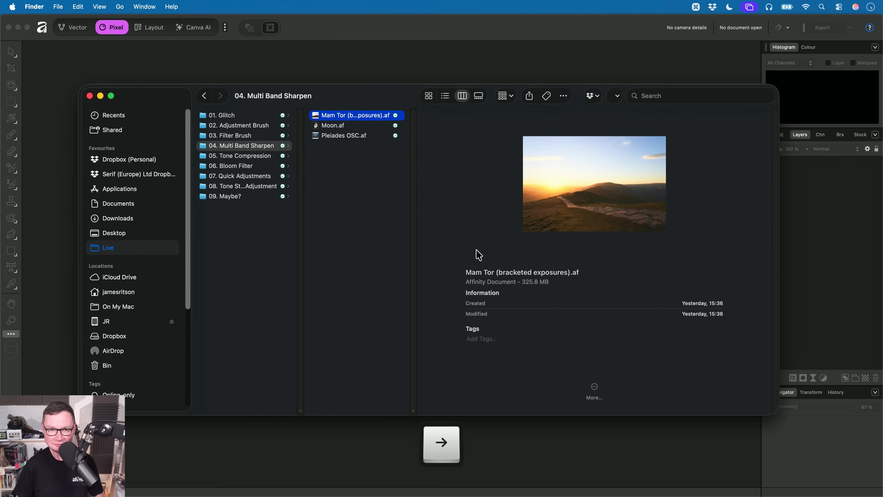
pyautogui.press('Down')
pyautogui.press('Down')
pyautogui.press('Up')
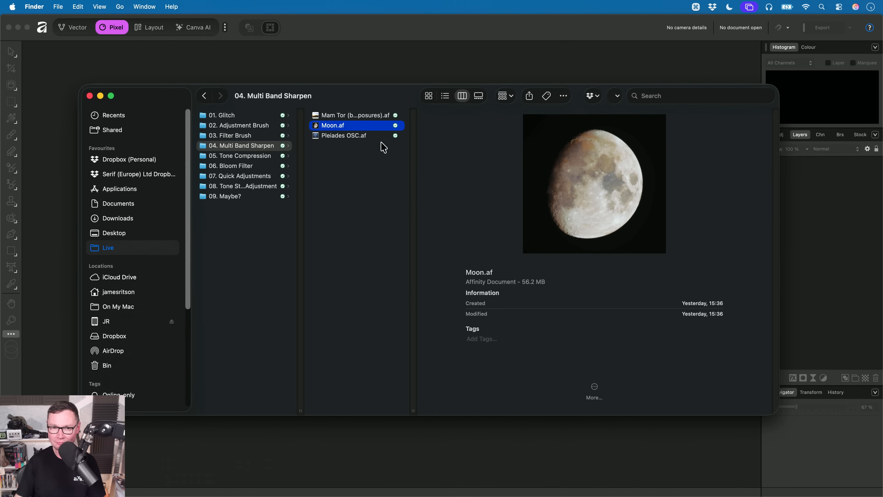
pyautogui.click(370, 119)
pyautogui.press('Down')
pyautogui.press('Down')
pyautogui.press('Up')
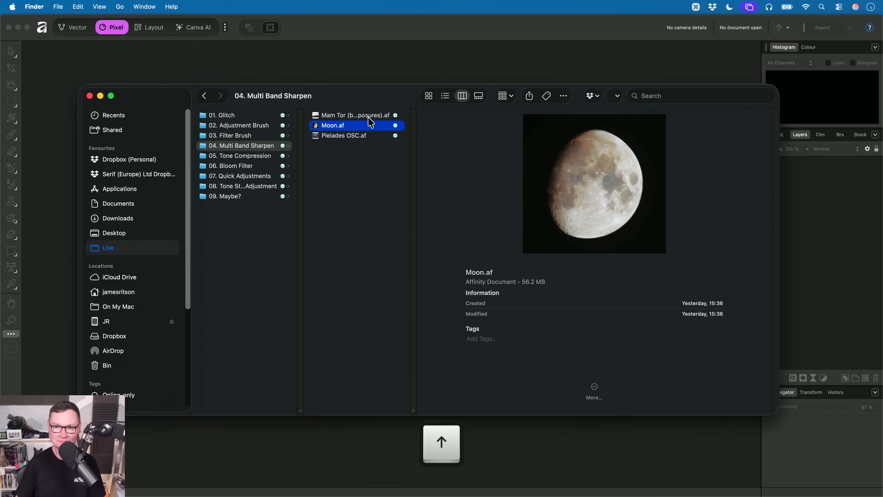
pyautogui.moveTo(362, 124); pyautogui.dragTo(463, 177)
pyautogui.press('super+Tab')
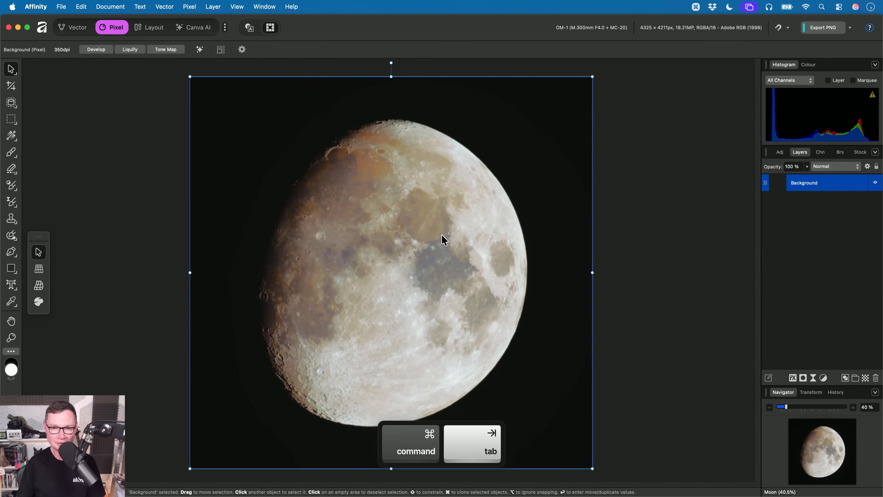
# Add a live Multi Band sharpen filter to the Moon's Background layer
pyautogui.press('h')
pyautogui.scroll(3, 448, 255)
pyautogui.scroll(2, 448, 255)
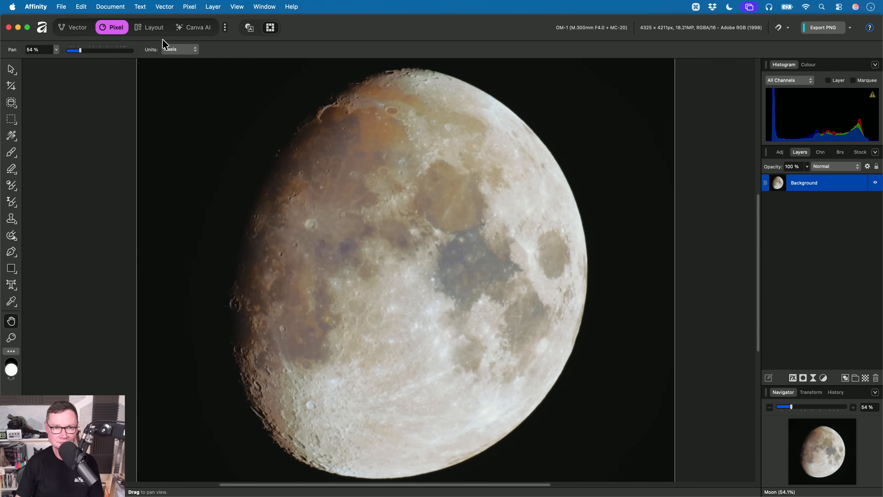
pyautogui.click(189, 6)
pyautogui.moveTo(239, 91)
pyautogui.moveTo(334, 99)
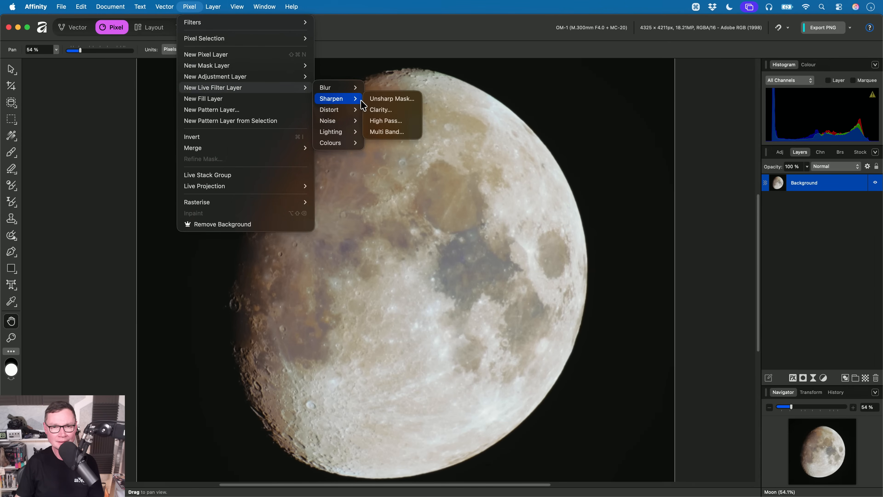
pyautogui.click(395, 134)
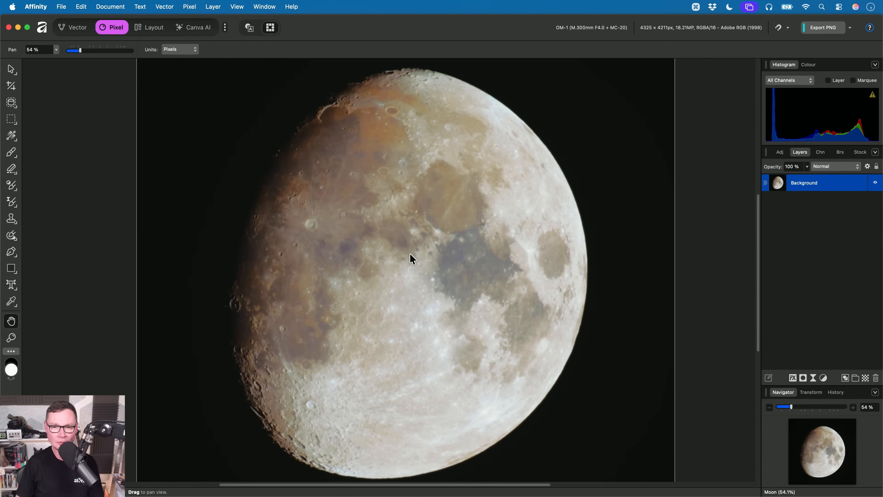
# Set the Multi Band Sharpen base radius to 2 px, number of bands to 8 and band range to 5
pyautogui.scroll(3, 420, 256)
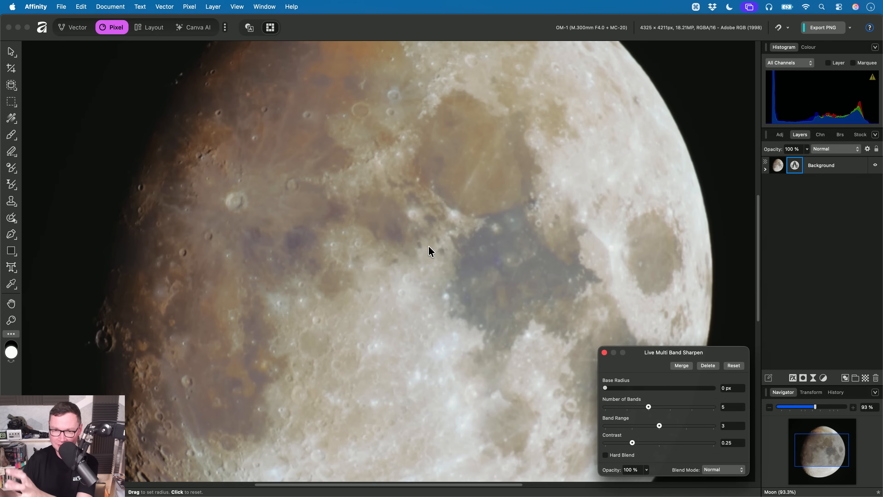
pyautogui.scroll(2, 490, 260)
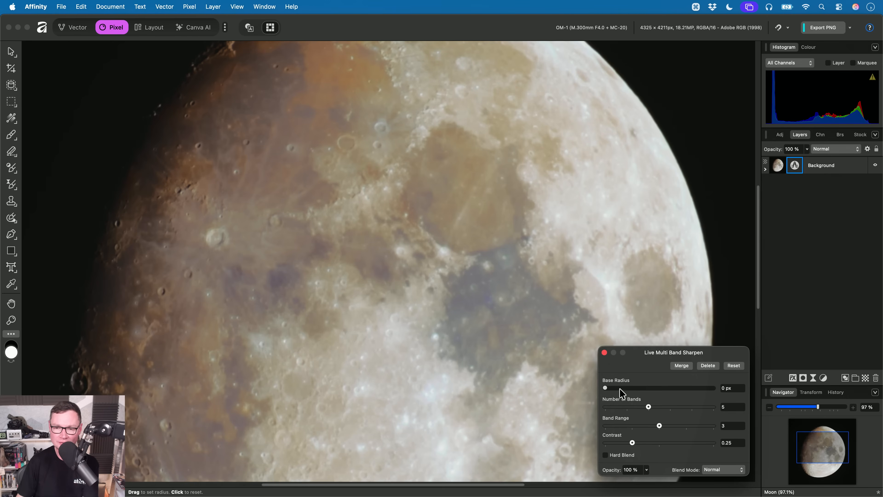
pyautogui.moveTo(617, 389); pyautogui.dragTo(751, 396)
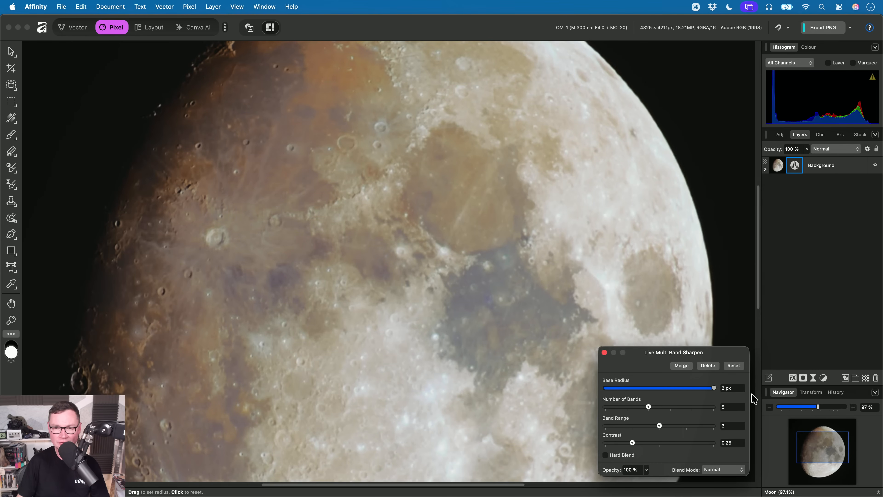
pyautogui.scroll(-3, 472, 314)
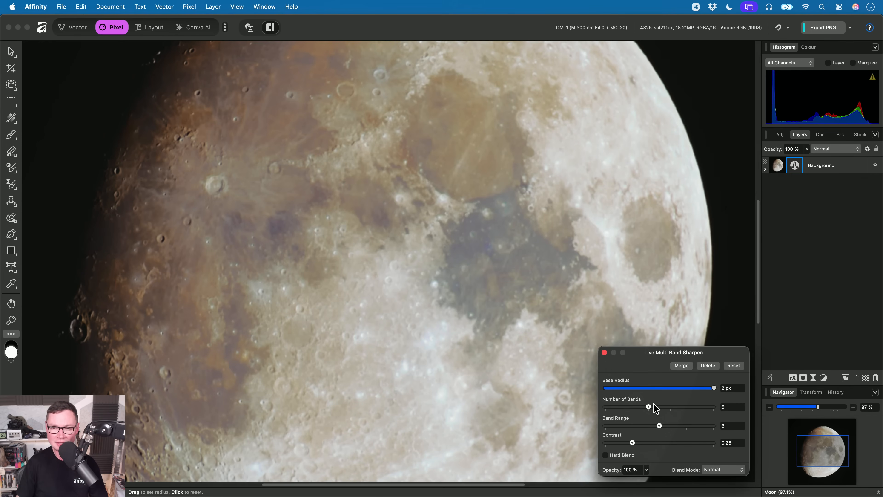
pyautogui.moveTo(648, 406); pyautogui.dragTo(750, 415)
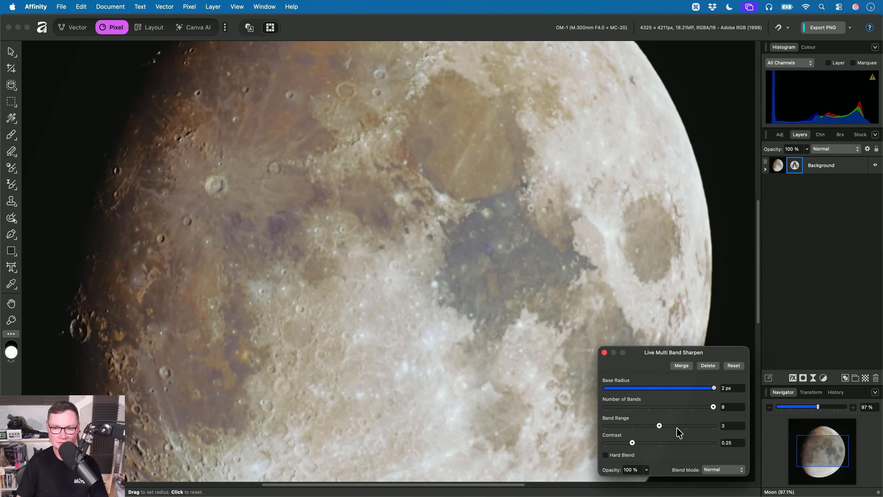
pyautogui.moveTo(659, 425); pyautogui.dragTo(755, 430)
pyautogui.scroll(2, 510, 269)
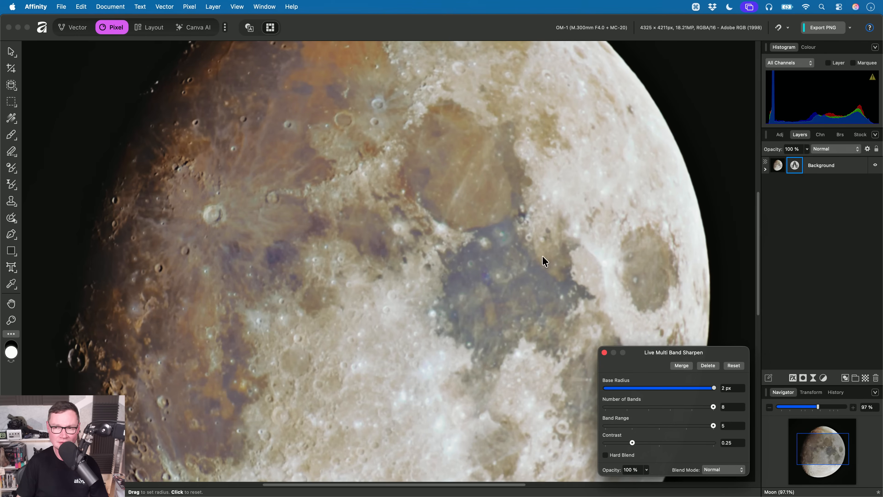
# Expand the Background layer to reveal its filter, raise the sharpening contrast to 0.348 and move the filter dialog higher up
pyautogui.click(766, 169)
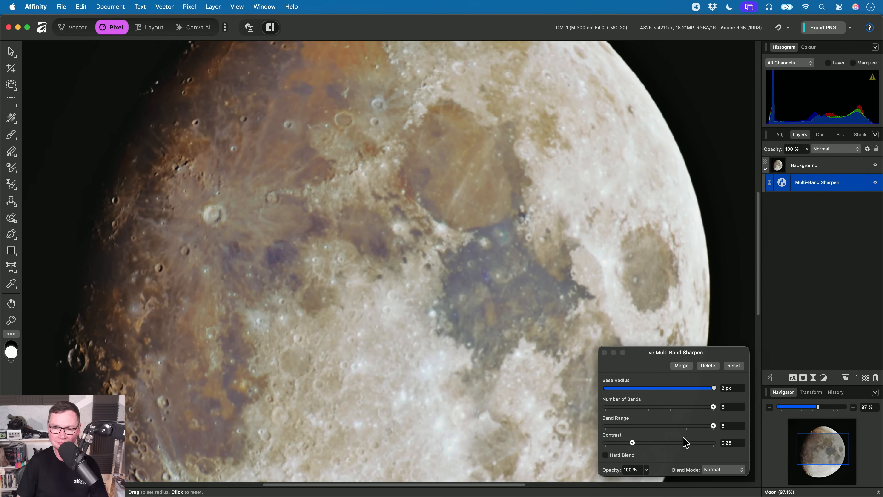
pyautogui.moveTo(631, 445)
pyautogui.mouseDown()
pyautogui.moveTo(715, 444)
pyautogui.moveTo(614, 446)
pyautogui.moveTo(658, 447)
pyautogui.moveTo(642, 447)
pyautogui.mouseUp()
pyautogui.moveTo(709, 349); pyautogui.dragTo(731, 158)
pyautogui.scroll(1, 486, 252)
pyautogui.moveTo(486, 252); pyautogui.dragTo(506, 273)
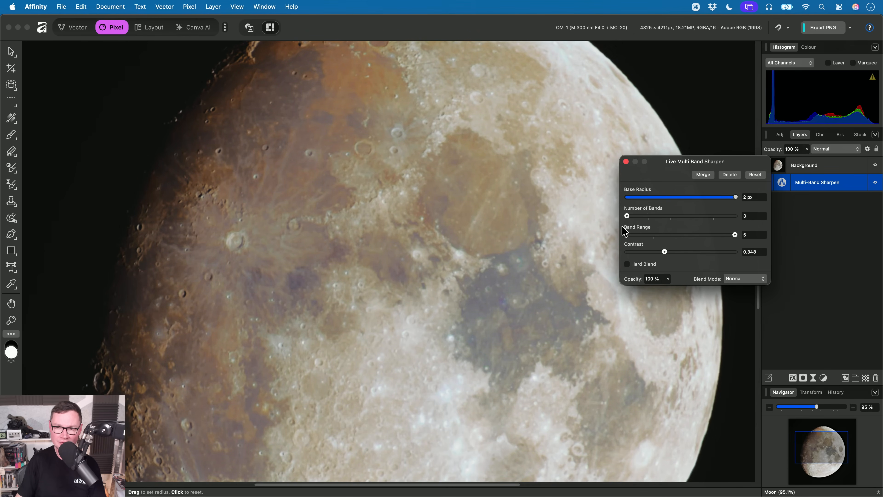
# Try 3 bands, return the number of bands to 8 and set the base radius to 1 px
pyautogui.moveTo(734, 216); pyautogui.dragTo(597, 228)
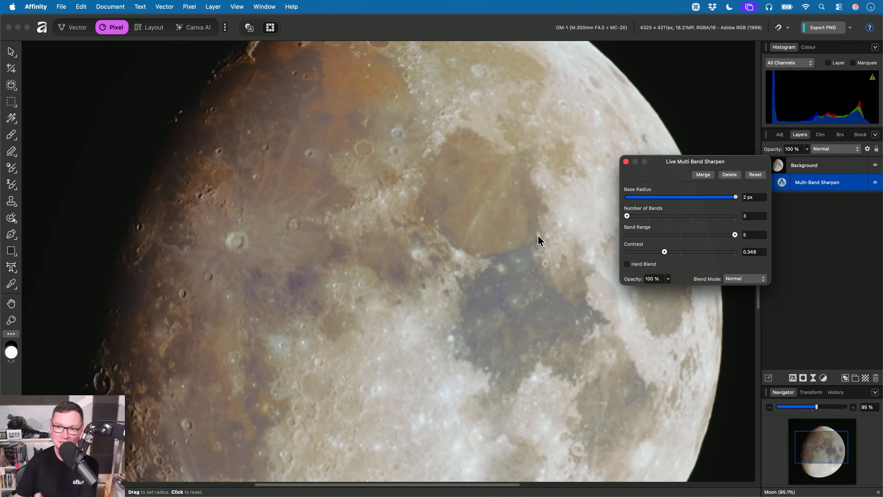
pyautogui.moveTo(627, 216); pyautogui.dragTo(767, 236)
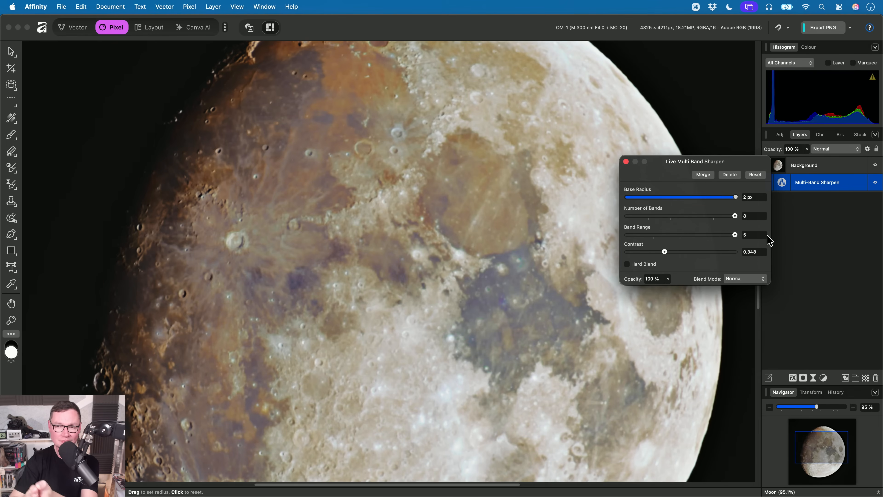
pyautogui.moveTo(715, 197); pyautogui.dragTo(680, 203)
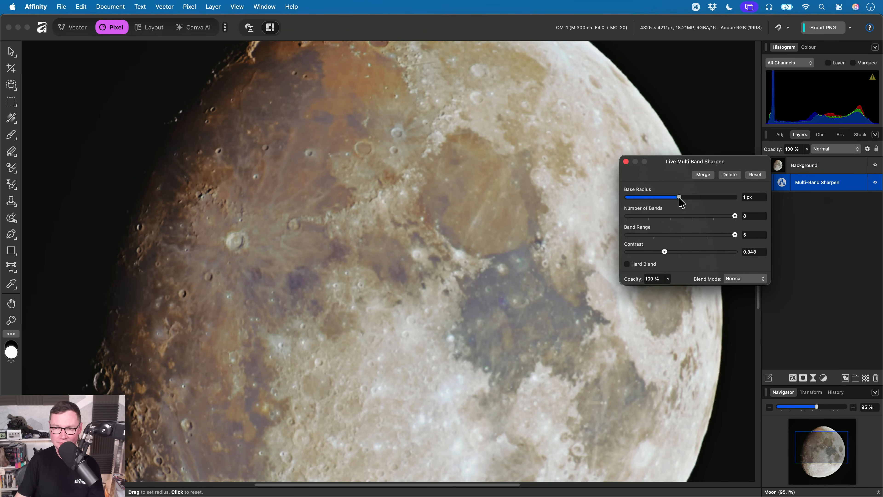
# Compare the sharpening at a band range of 1, then set the band range back to 5
pyautogui.moveTo(714, 236); pyautogui.dragTo(589, 237)
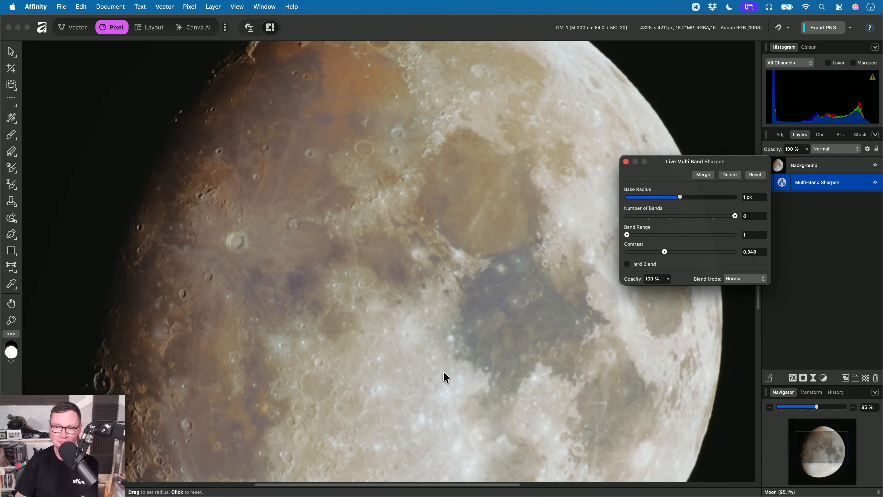
pyautogui.click(752, 248)
pyautogui.click(726, 235)
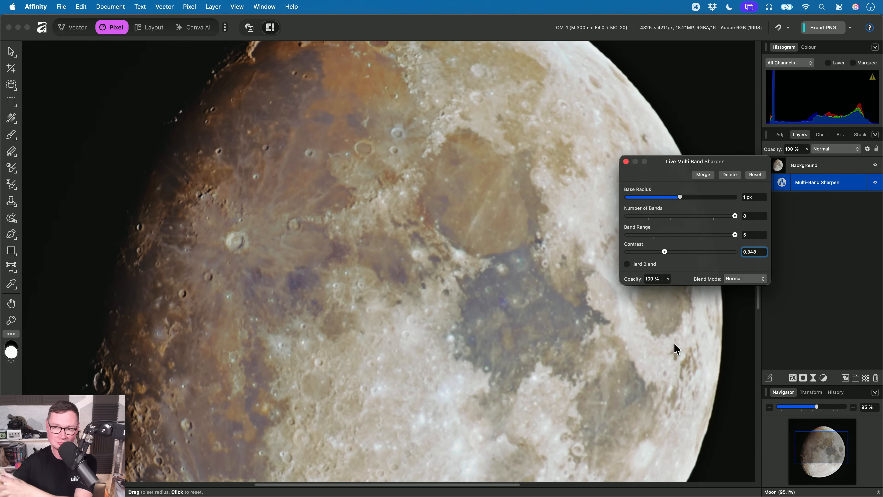
# Set the sharpening contrast to 0 and compare the Moon with the Multi-Band Sharpen layer hidden and shown
pyautogui.scroll(-4, 534, 256)
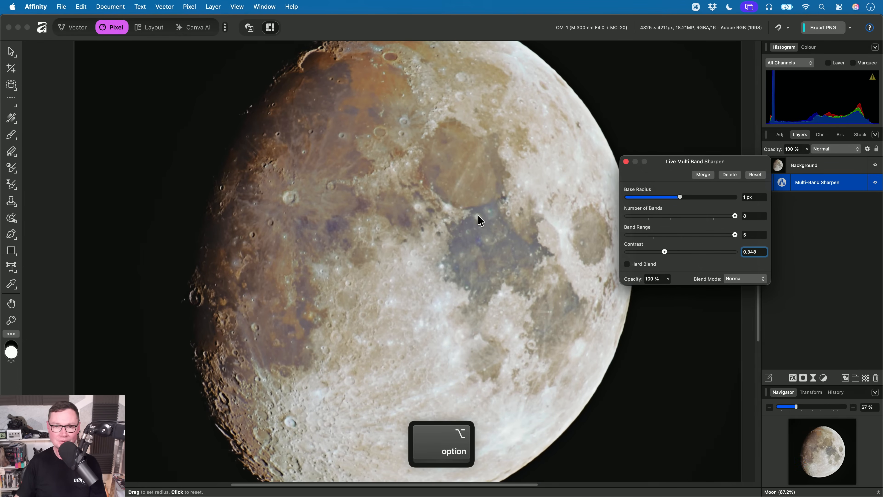
pyautogui.moveTo(665, 252); pyautogui.dragTo(618, 254)
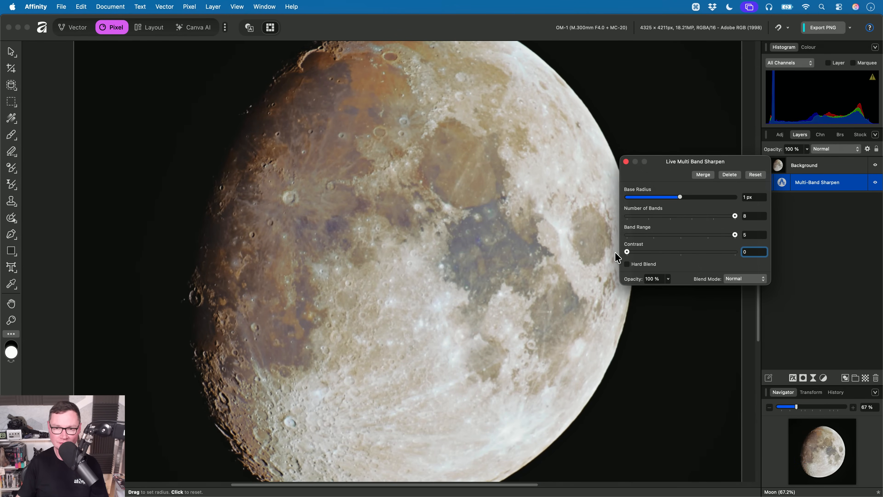
pyautogui.click(875, 183)
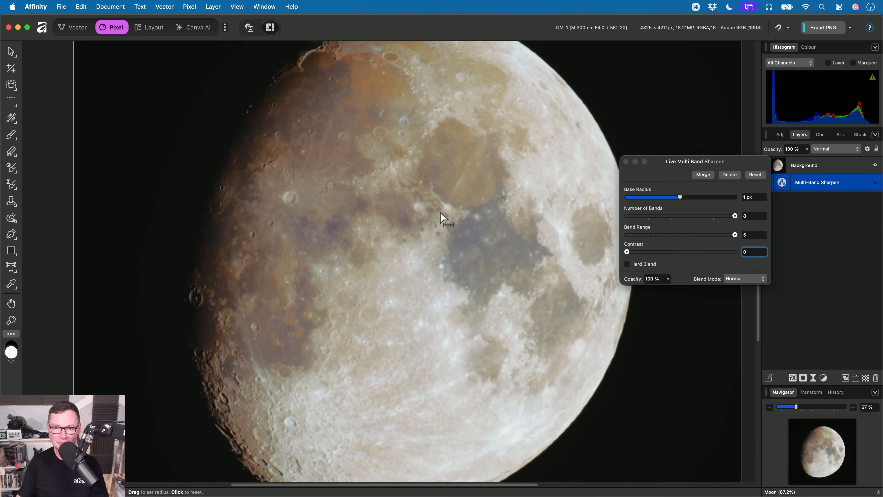
pyautogui.click(875, 183)
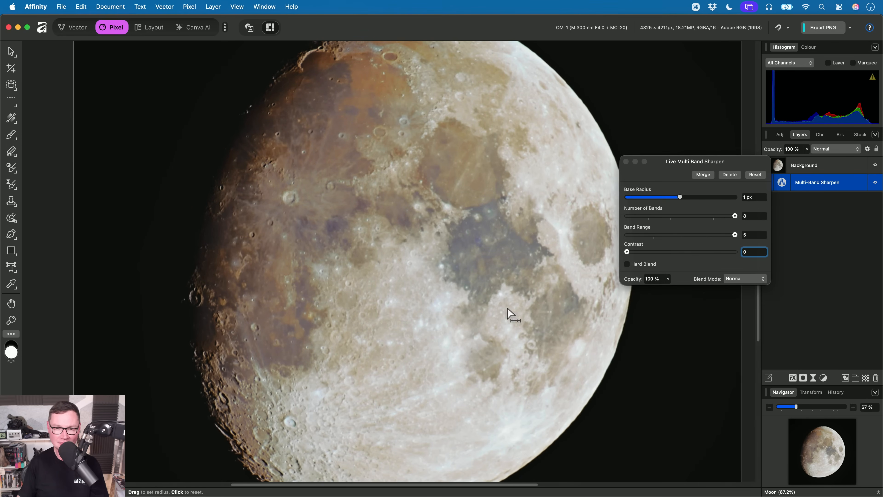
pyautogui.hscroll(-1, 459, 271)
pyautogui.scroll(-1, 458, 271)
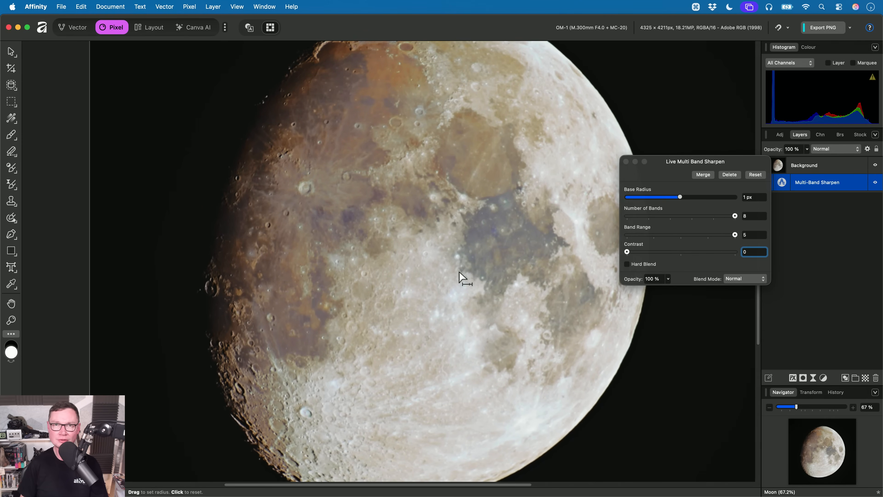
# Dismiss the live sharpen settings and close the Moon document without saving
pyautogui.press('Escape')
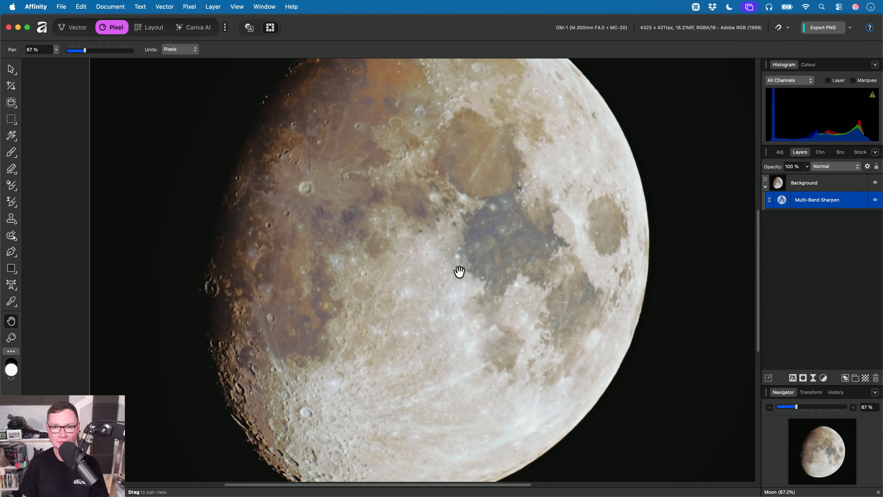
pyautogui.press('super+w')
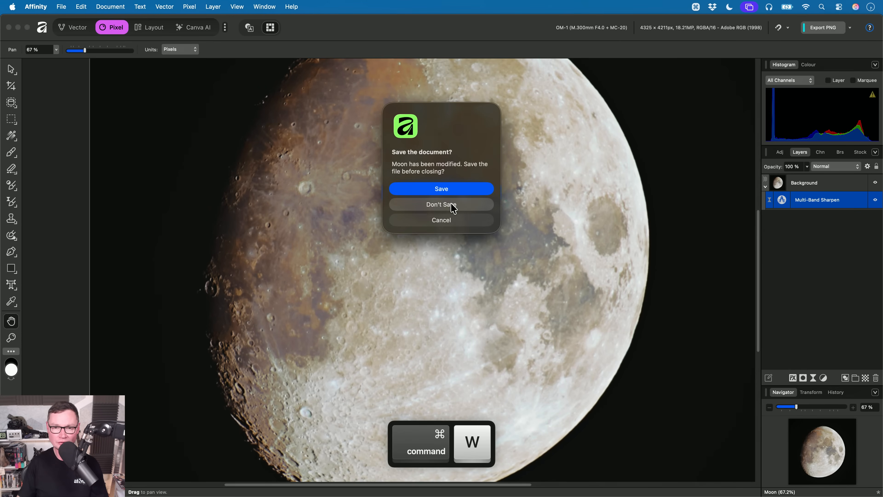
pyautogui.click(452, 206)
# Open "Mam Tor (bracketed exposures).af" from the 04. Multi Band Sharpen folder in Finder
pyautogui.press('super+Tab')
pyautogui.press('Up')
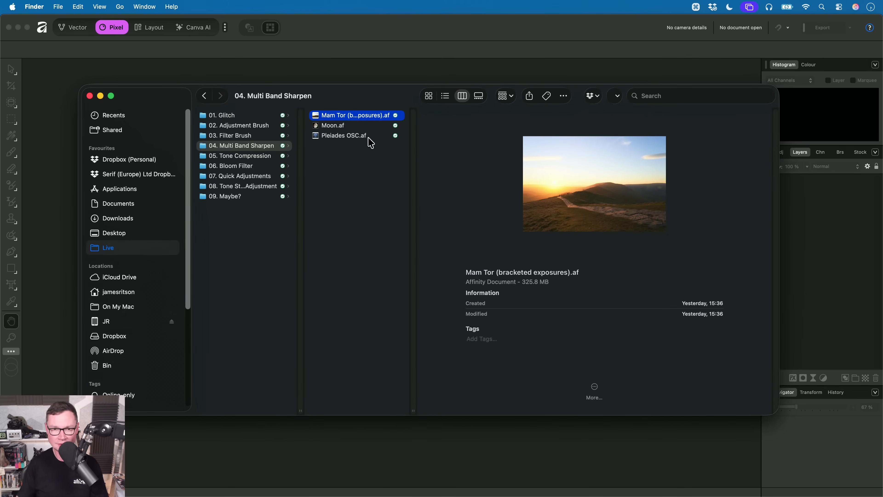
pyautogui.moveTo(364, 117); pyautogui.dragTo(445, 205)
pyautogui.press('super+Tab')
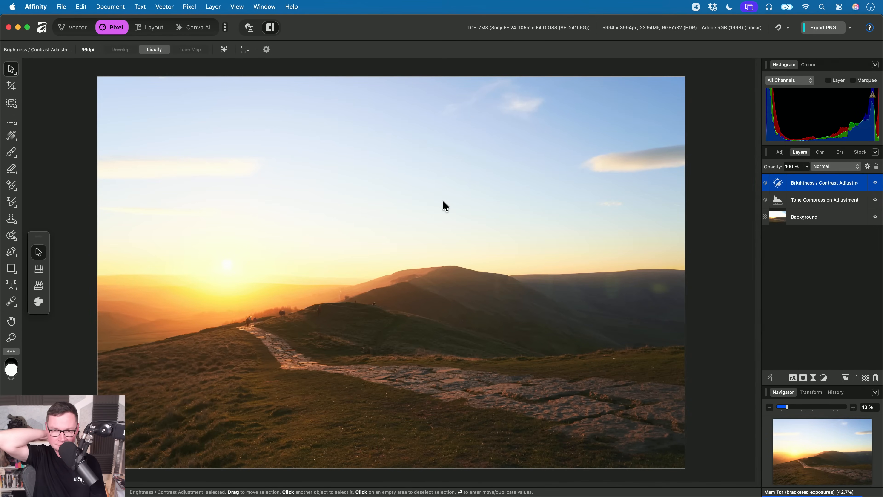
# Merge all visible layers into a new pixel layer at the top of the Mam Tor layer stack
pyautogui.press('h')
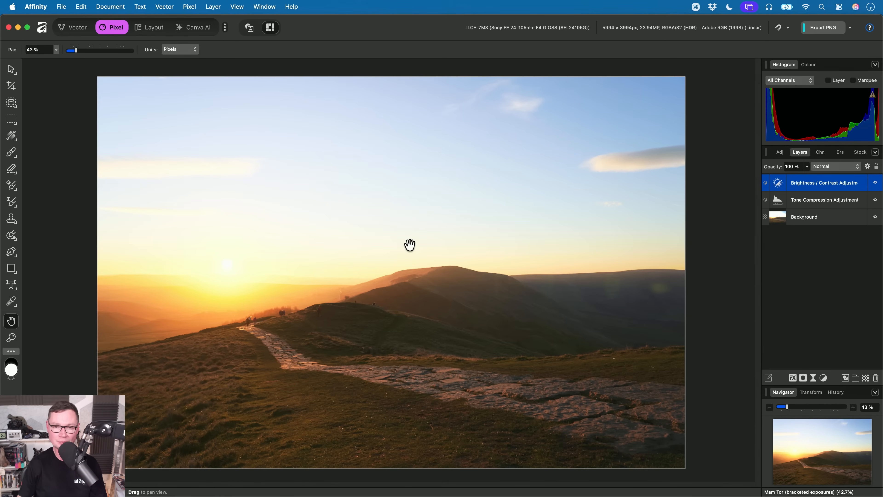
pyautogui.press('super+1')
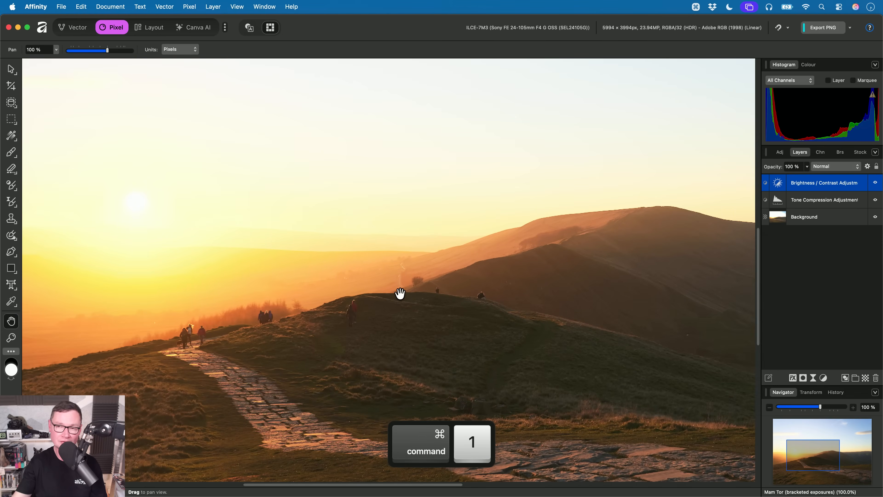
pyautogui.scroll(5, 409, 298)
pyautogui.moveTo(321, 321); pyautogui.dragTo(434, 269)
pyautogui.scroll(5, 461, 269)
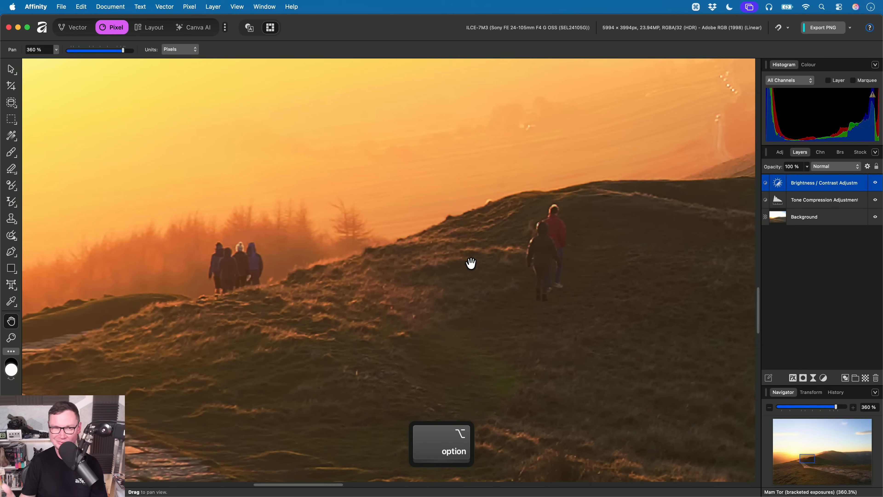
pyautogui.press('shift+alt+super')
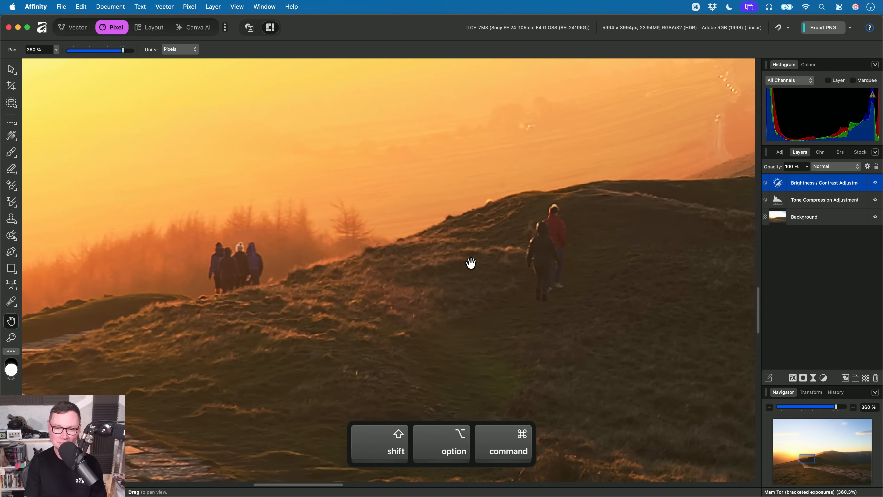
pyautogui.press('shift+alt+super+e')
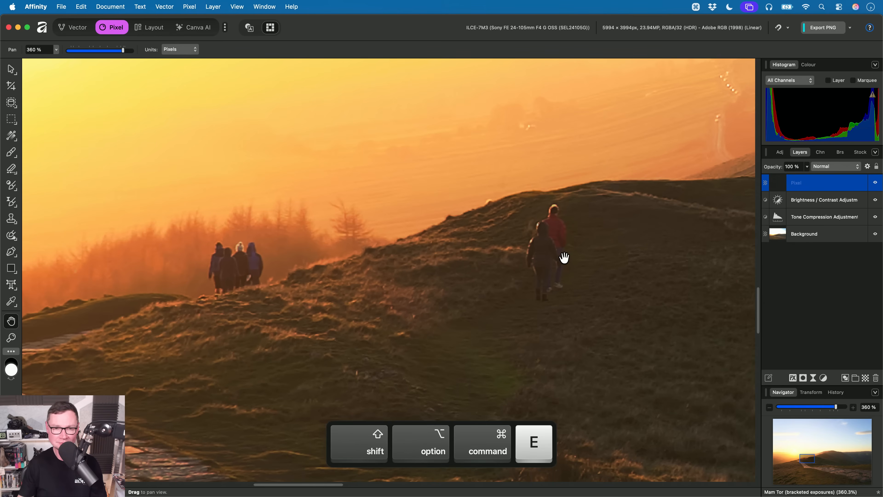
# Start a destructive Unsharp Mask on the merged pixel layer with a 1 px radius
pyautogui.scroll(3, 563, 257)
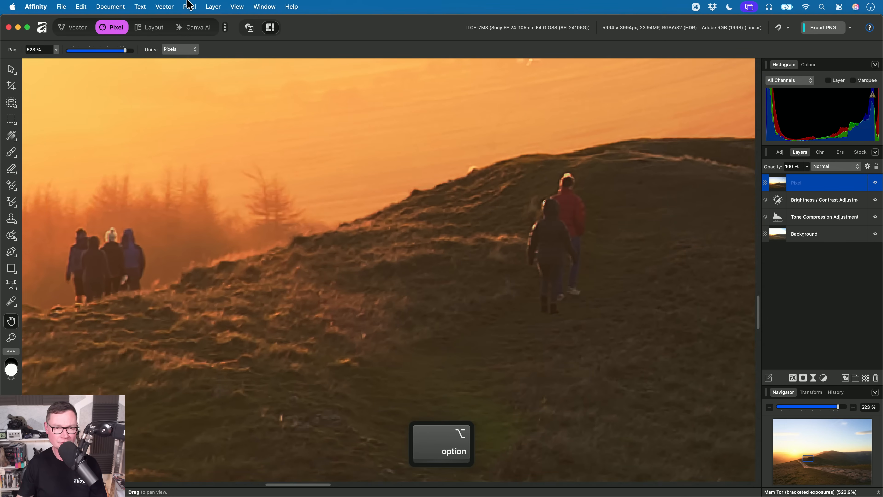
pyautogui.click(190, 7)
pyautogui.moveTo(244, 22)
pyautogui.moveTo(365, 50)
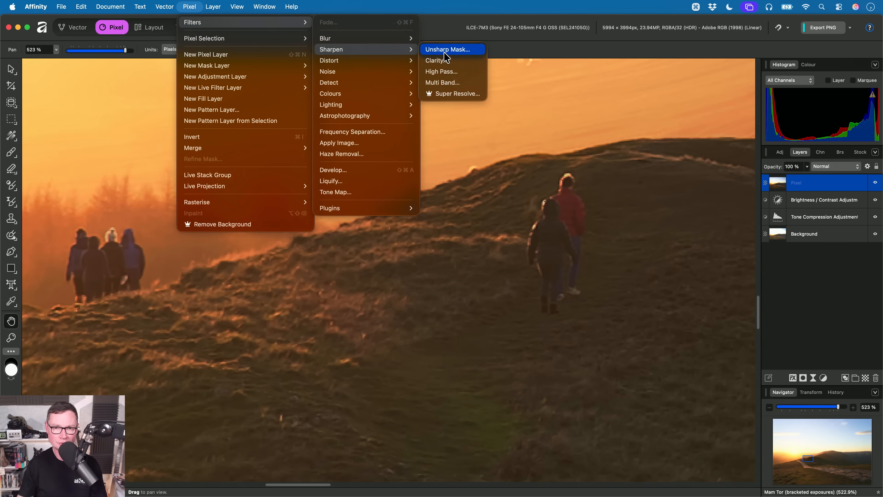
pyautogui.click(445, 51)
pyautogui.click(740, 413)
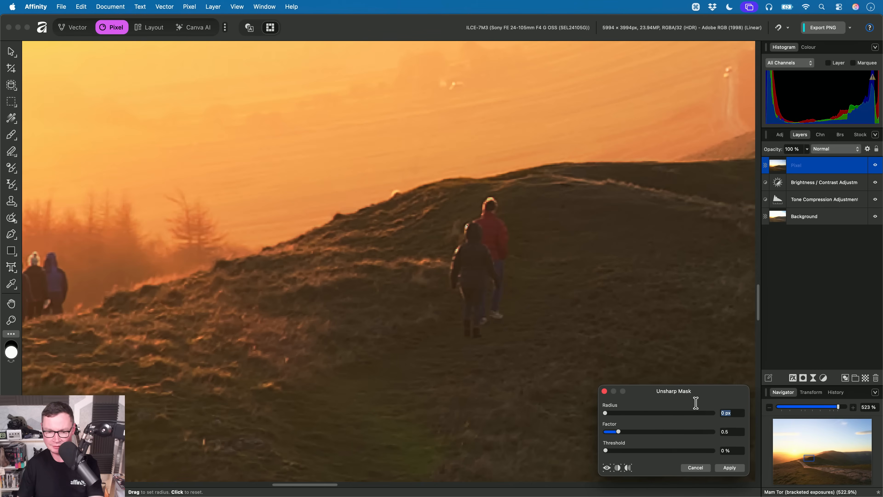
pyautogui.write('1')
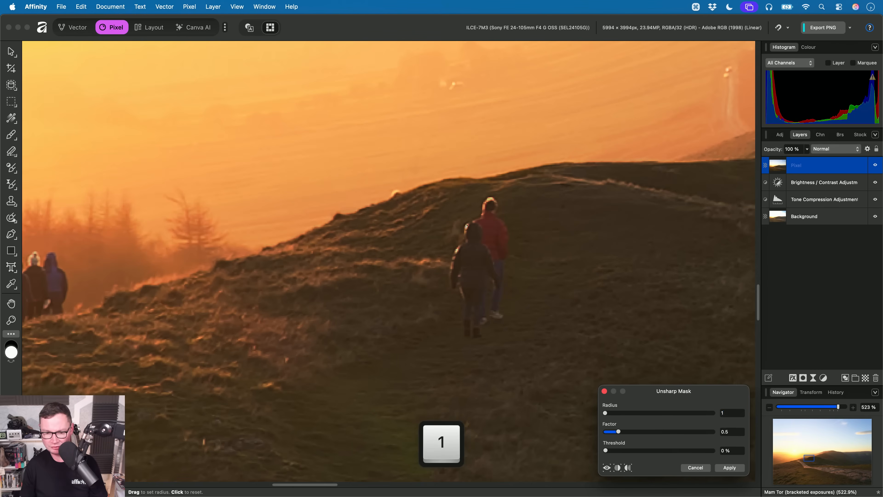
pyautogui.press('Tab')
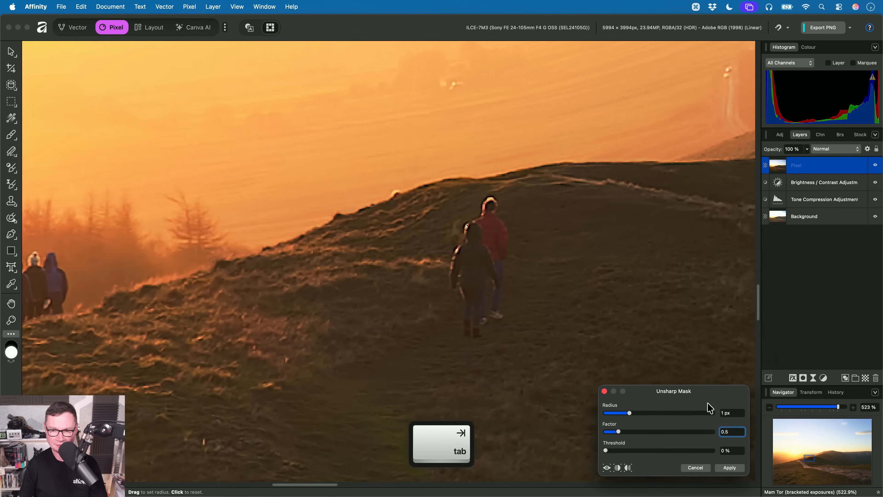
# Try an Unsharp Mask factor of 2.209 and inspect the edges of the ridge and the walkers
pyautogui.moveTo(619, 433); pyautogui.dragTo(677, 445)
pyautogui.hscroll(-5, 485, 185)
pyautogui.hscroll(-3, 486, 190)
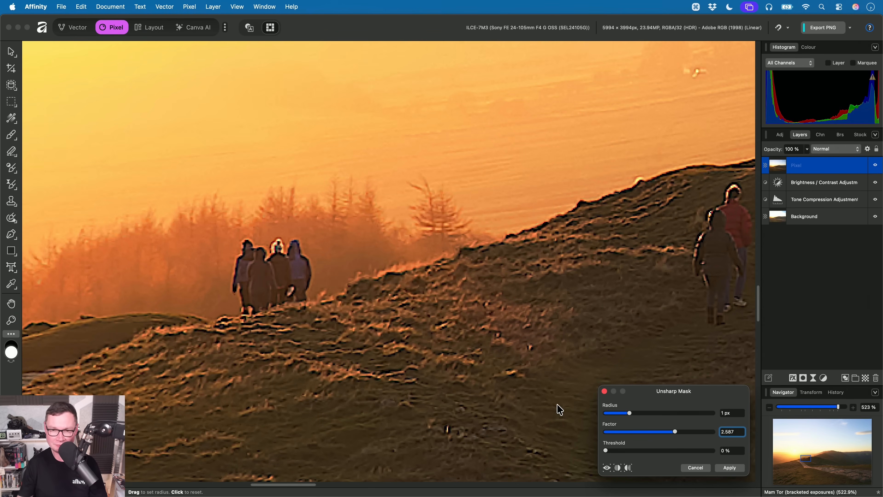
pyautogui.moveTo(667, 433)
pyautogui.mouseDown()
pyautogui.moveTo(625, 433)
pyautogui.moveTo(665, 433)
pyautogui.mouseUp()
pyautogui.keyDown('alt'); pyautogui.scroll(5, 438, 306); pyautogui.keyUp('alt')
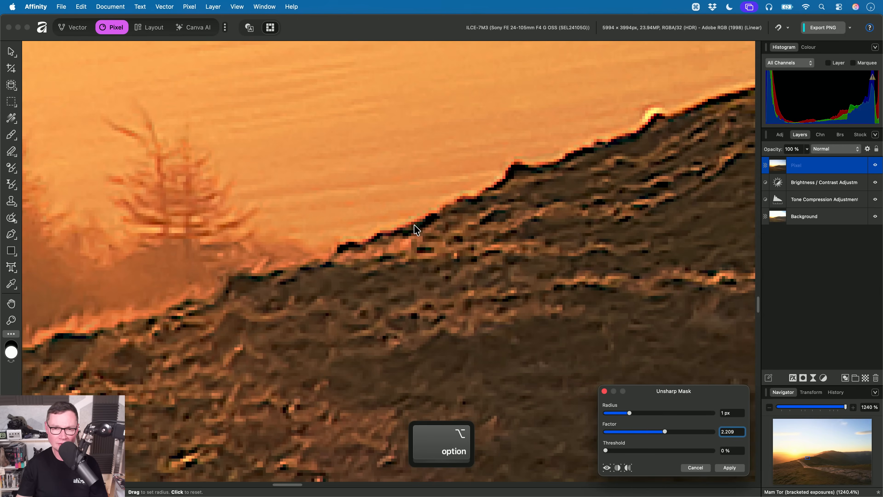
pyautogui.keyDown('alt'); pyautogui.scroll(-5, 521, 179); pyautogui.keyUp('alt')
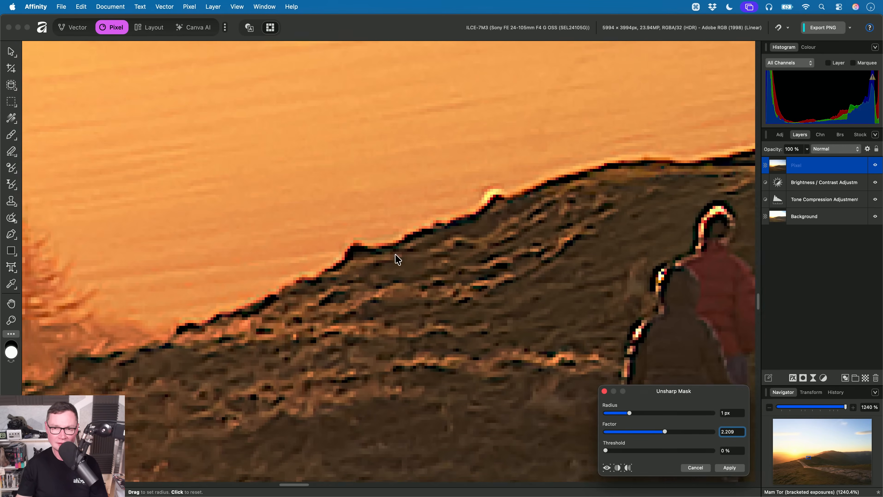
pyautogui.keyDown('alt'); pyautogui.scroll(3, 400, 325); pyautogui.keyUp('alt')
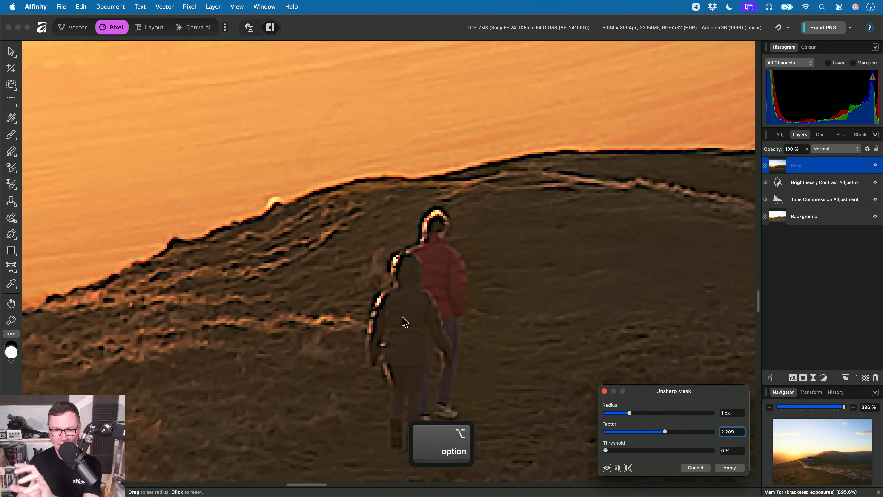
# Set the Unsharp Mask factor to 2 and apply the filter
pyautogui.moveTo(665, 432); pyautogui.dragTo(650, 443)
pyautogui.click(730, 431)
pyautogui.write('2')
pyautogui.press('Return')
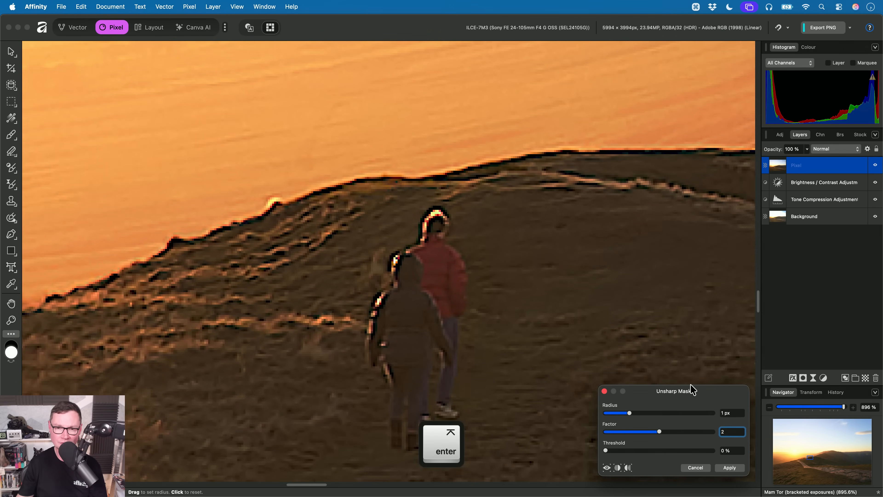
pyautogui.click(725, 467)
# Hide the sharpened pixel layer at the top of the stack
pyautogui.scroll(-6, 435, 296)
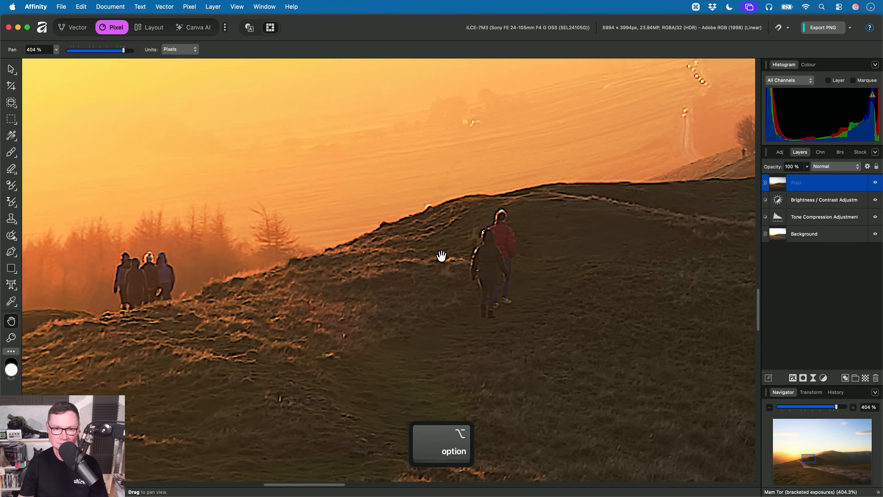
pyautogui.moveTo(441, 256); pyautogui.dragTo(499, 232)
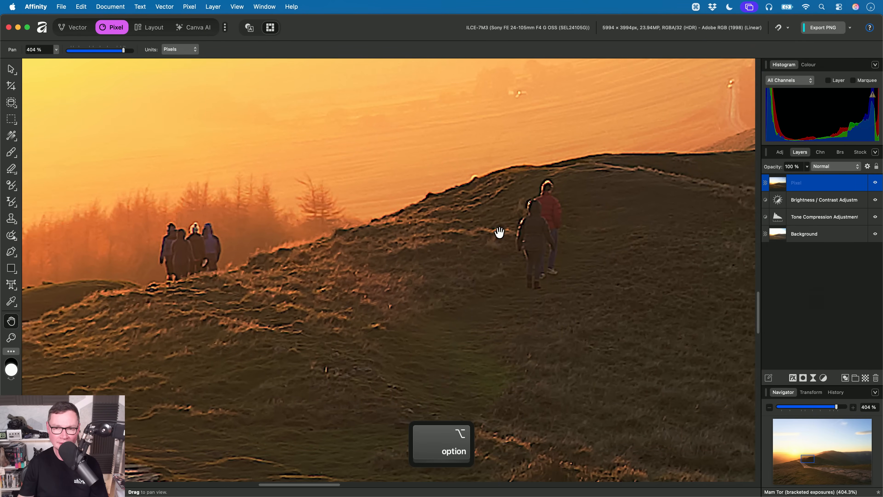
pyautogui.click(875, 183)
# Add a live Multi Band Sharpen filter layer above the Brightness / Contrast adjustment
pyautogui.click(828, 206)
pyautogui.click(190, 6)
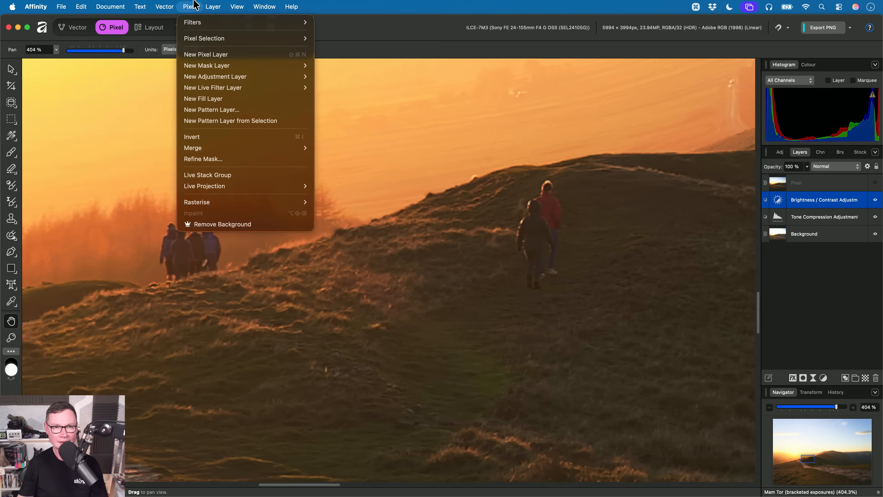
pyautogui.moveTo(231, 87)
pyautogui.moveTo(325, 98)
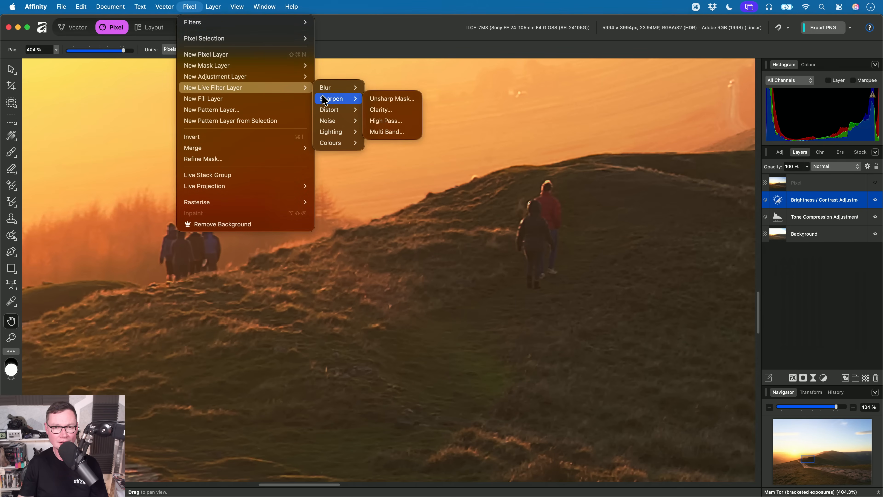
pyautogui.click(401, 130)
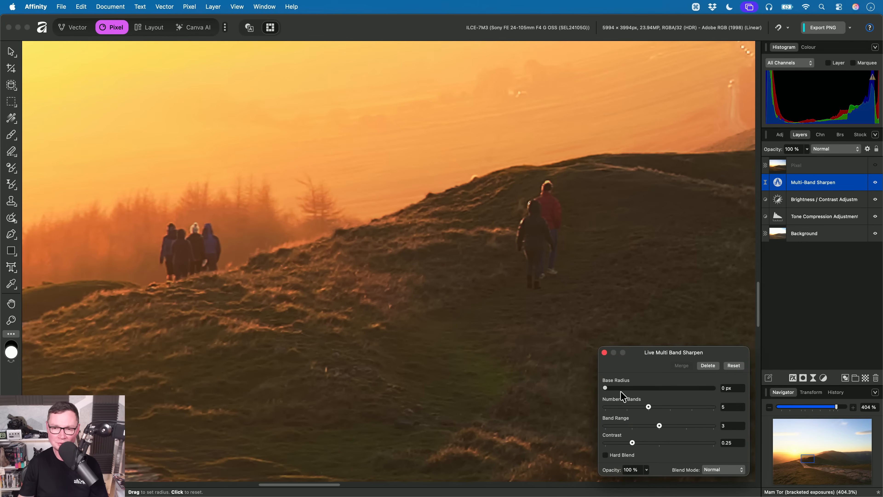
# Set the Multi Band Sharpen base radius to 1 px, number of bands to 8 and band range to 1
pyautogui.moveTo(618, 388); pyautogui.dragTo(667, 393)
pyautogui.click(731, 389)
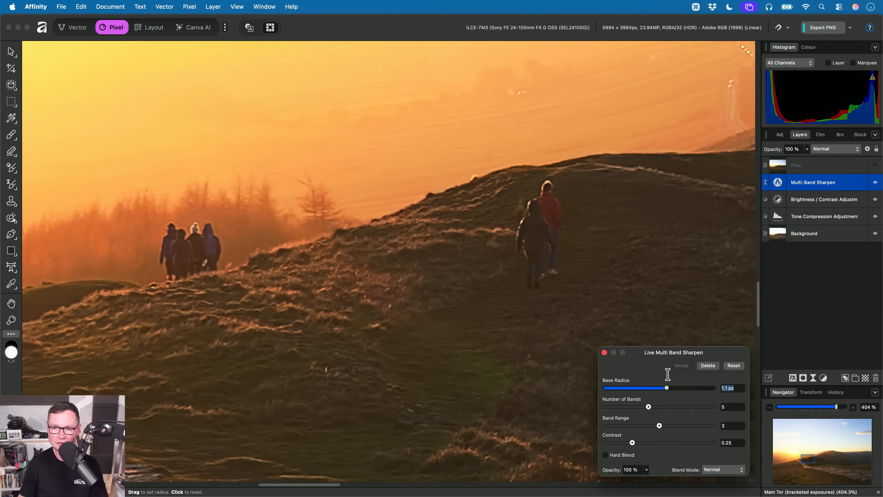
pyautogui.write('1')
pyautogui.press('Return')
pyautogui.moveTo(649, 405); pyautogui.dragTo(711, 412)
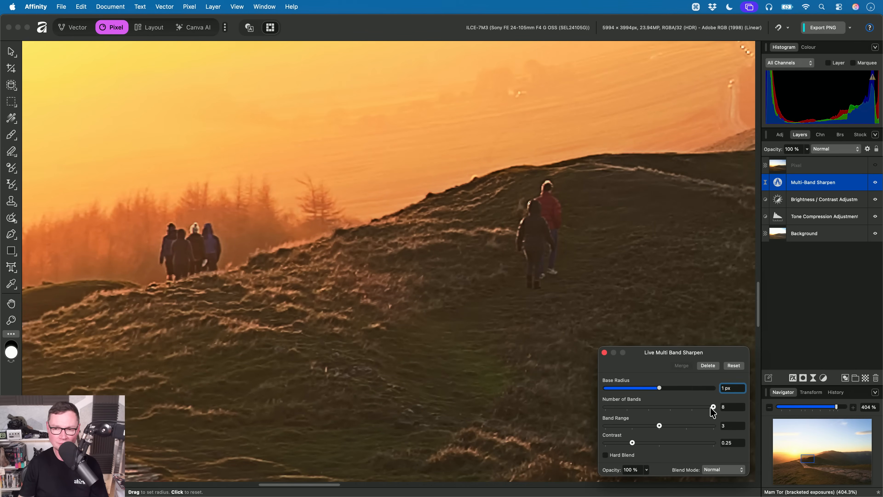
pyautogui.moveTo(660, 425); pyautogui.dragTo(500, 418)
# Compare the unsharp-masked pixel layer with the multi-band result around the walkers and hill edges by toggling the layer's visibility
pyautogui.scroll(5, 413, 260)
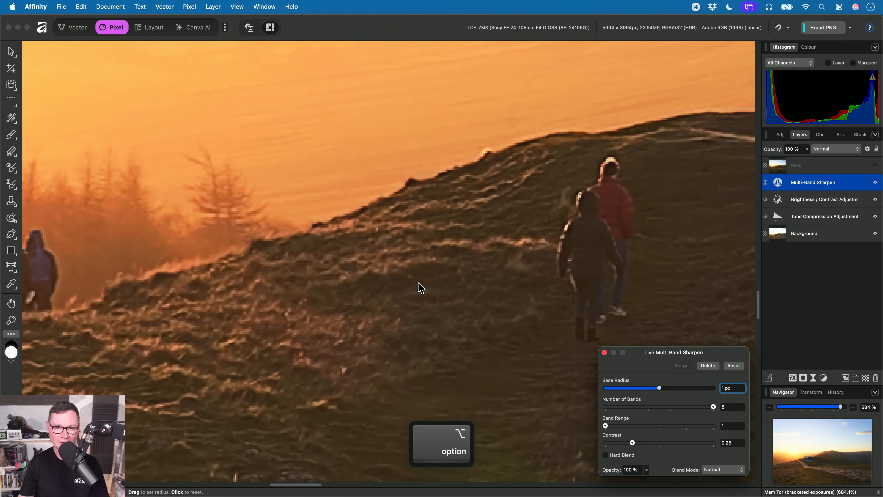
pyautogui.click(876, 166)
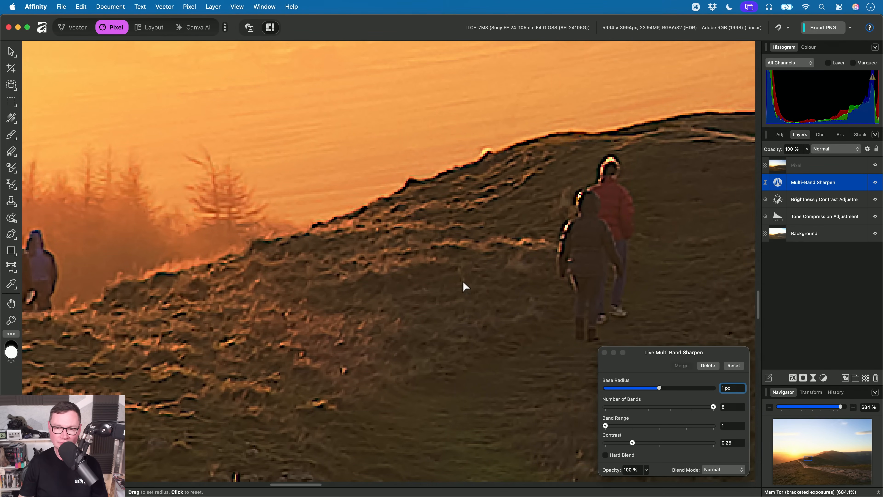
pyautogui.hscroll(-10, 454, 288)
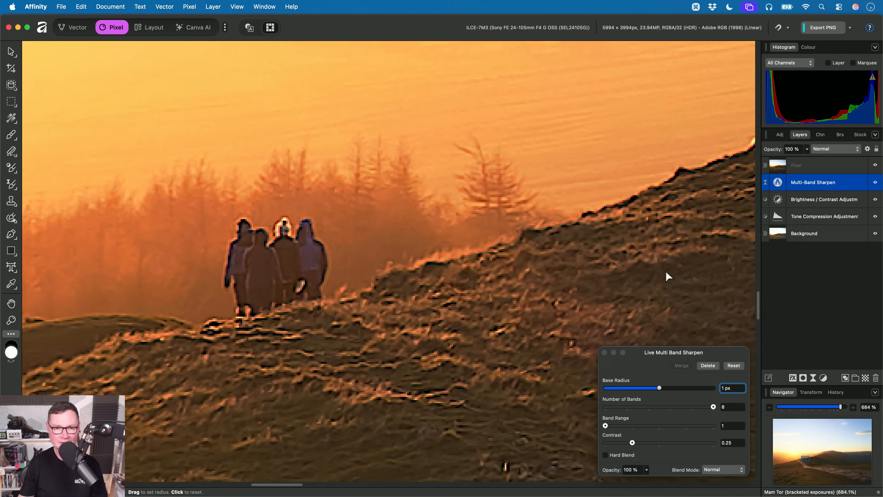
pyautogui.scroll(3, 402, 255)
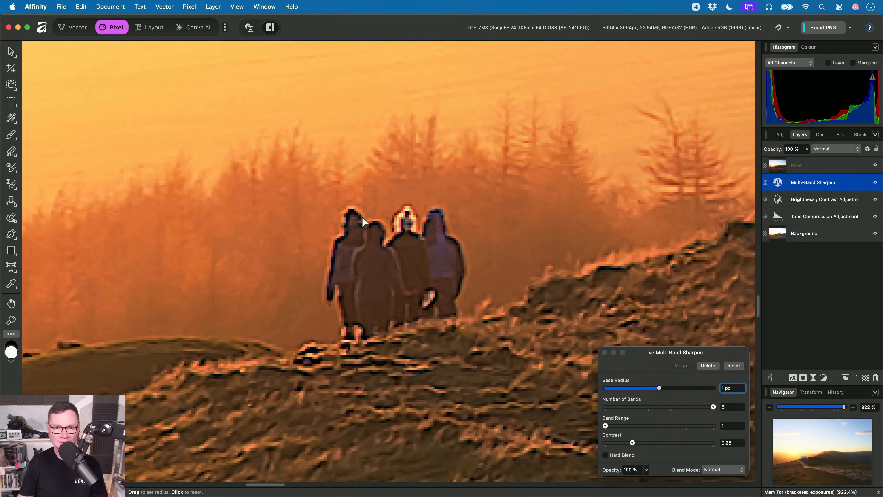
pyautogui.hscroll(-10, 332, 317)
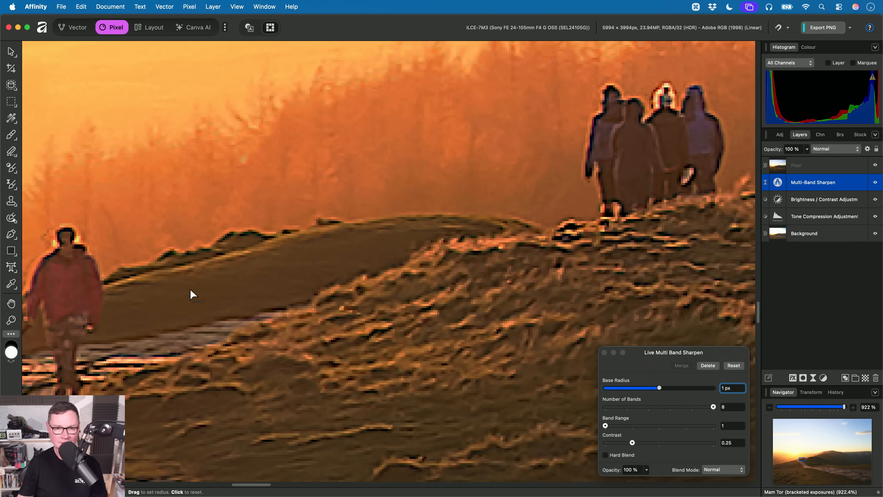
pyautogui.hscroll(-5, 439, 275)
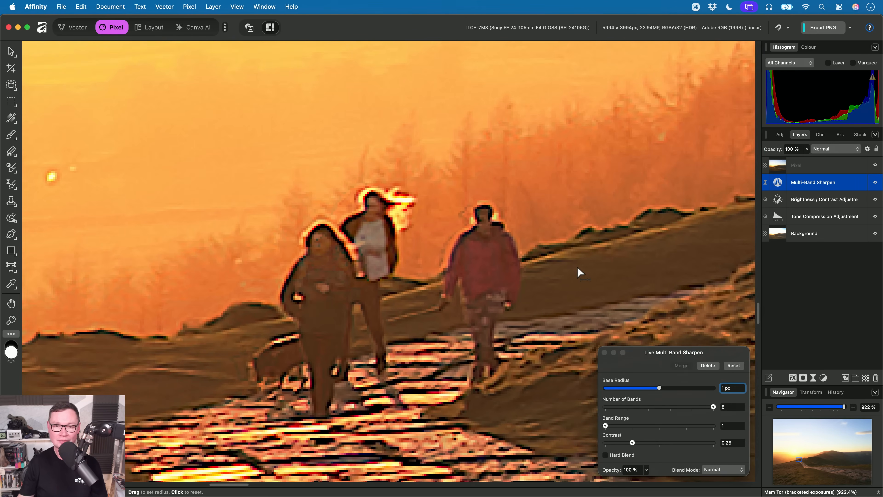
pyautogui.click(876, 166)
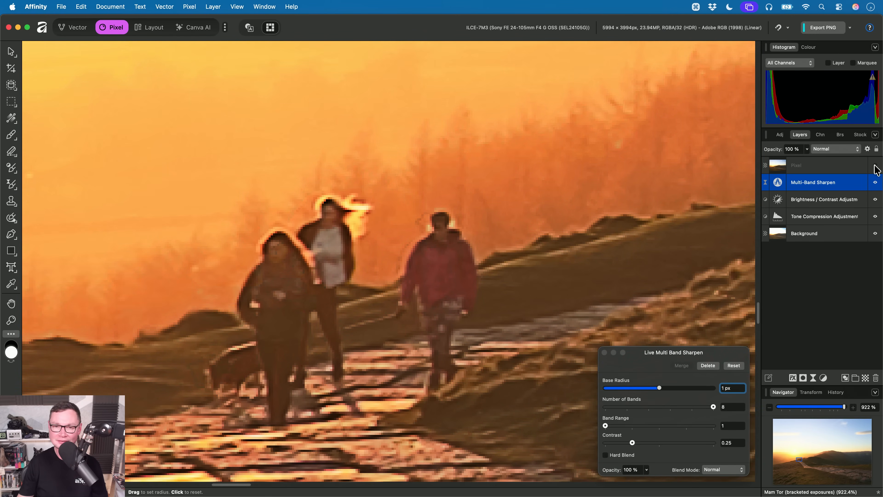
# Compare the two sharpening results on the stone path, turning the unsharp-masked pixel layer back on
pyautogui.scroll(-3, 464, 258)
pyautogui.moveTo(464, 258); pyautogui.dragTo(406, 136)
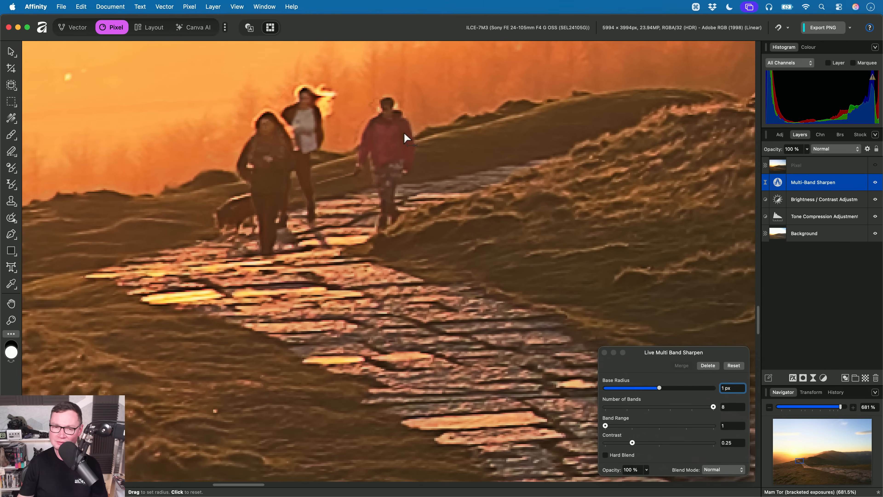
pyautogui.moveTo(737, 293); pyautogui.dragTo(644, 223)
pyautogui.click(875, 166)
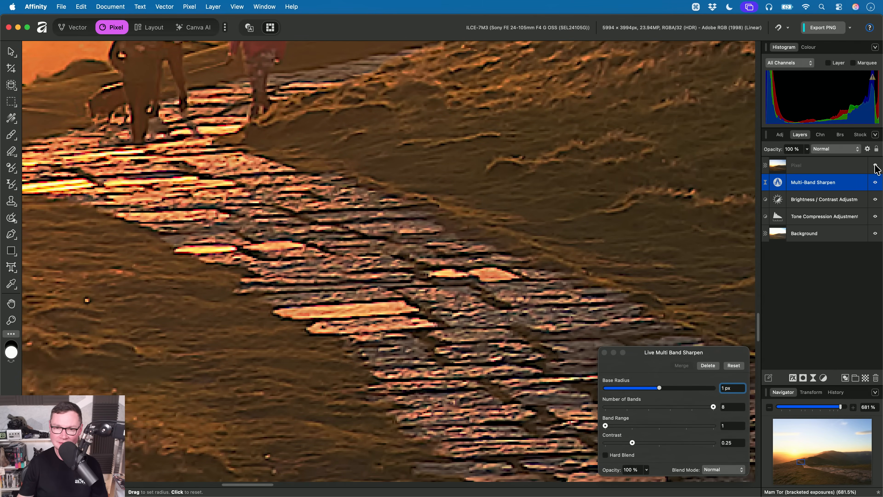
# Compare the unsharp-masked pixel layer with the multi-band result on the path, walkers and distant hillside by toggling the layer's visibility
pyautogui.click(875, 166)
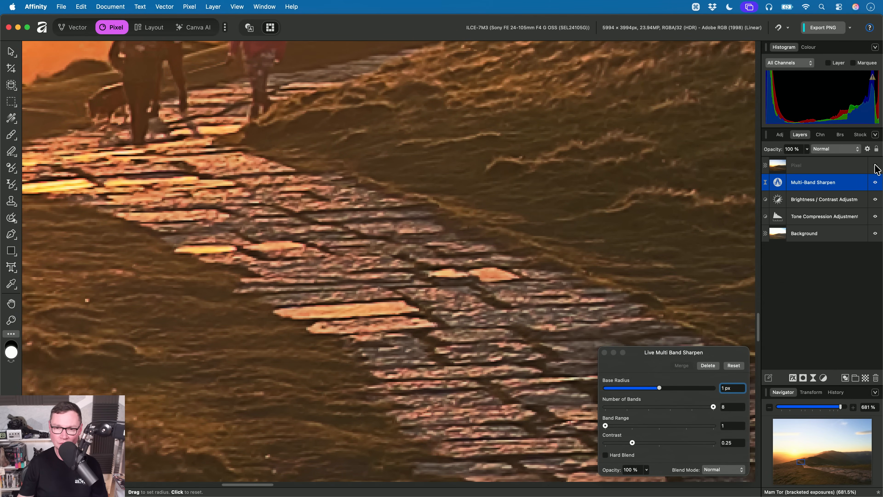
pyautogui.click(876, 166)
pyautogui.scroll(-3, 426, 352)
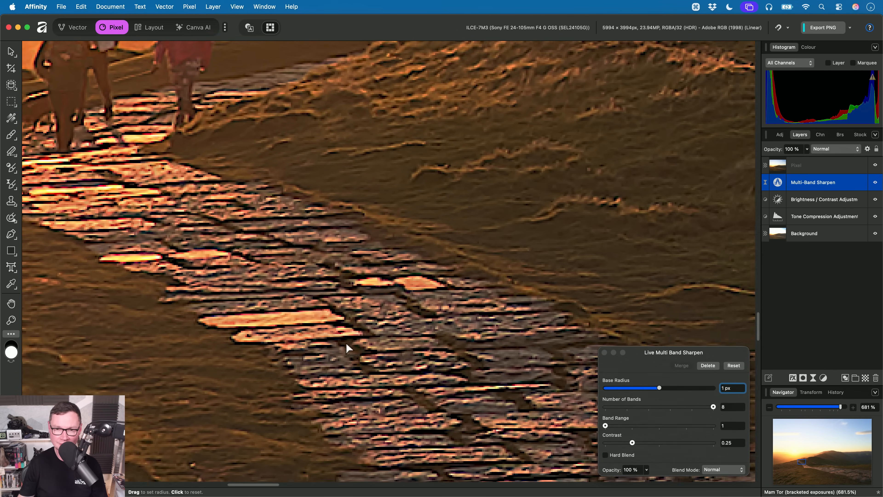
pyautogui.scroll(-3, 415, 325)
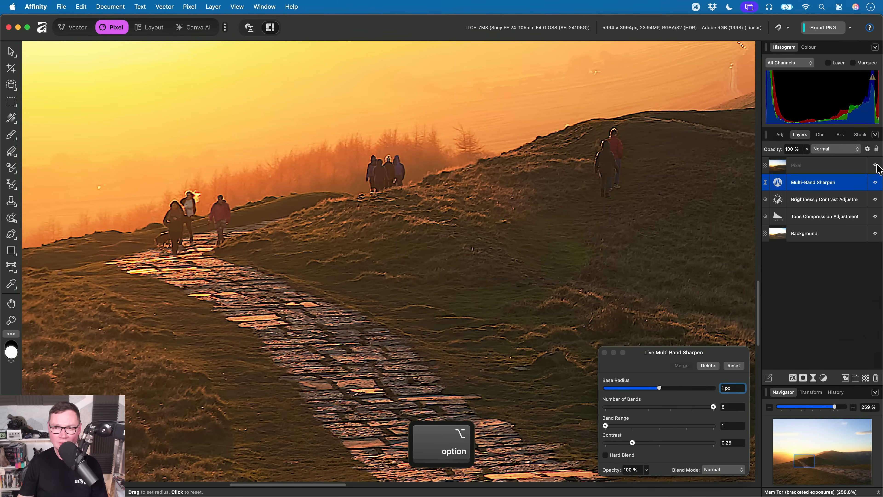
pyautogui.moveTo(572, 177); pyautogui.dragTo(499, 241)
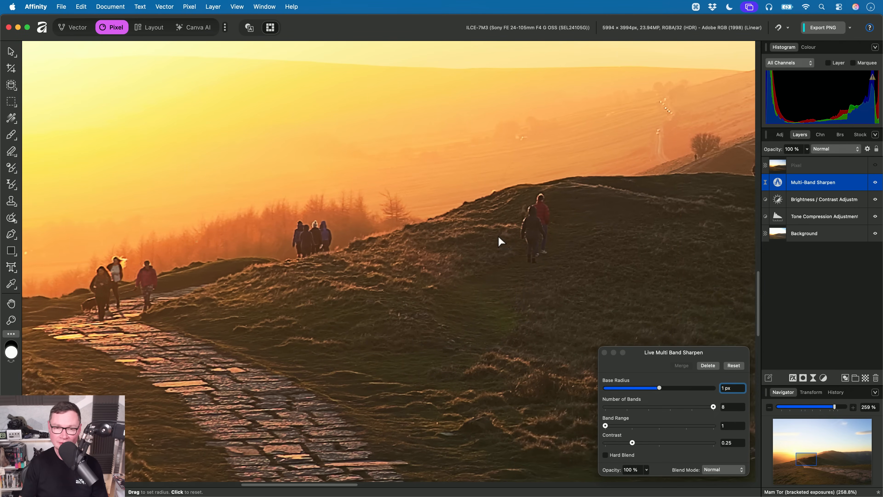
pyautogui.hscroll(15, 499, 234)
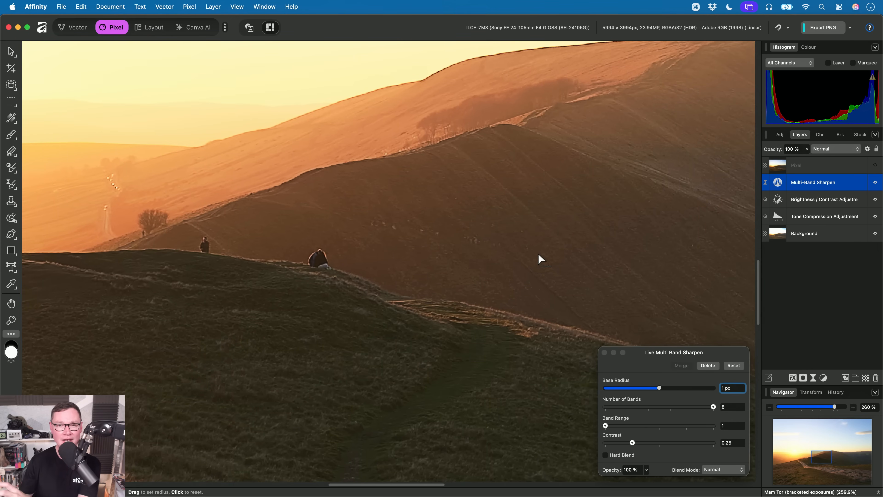
pyautogui.hscroll(-20, 453, 239)
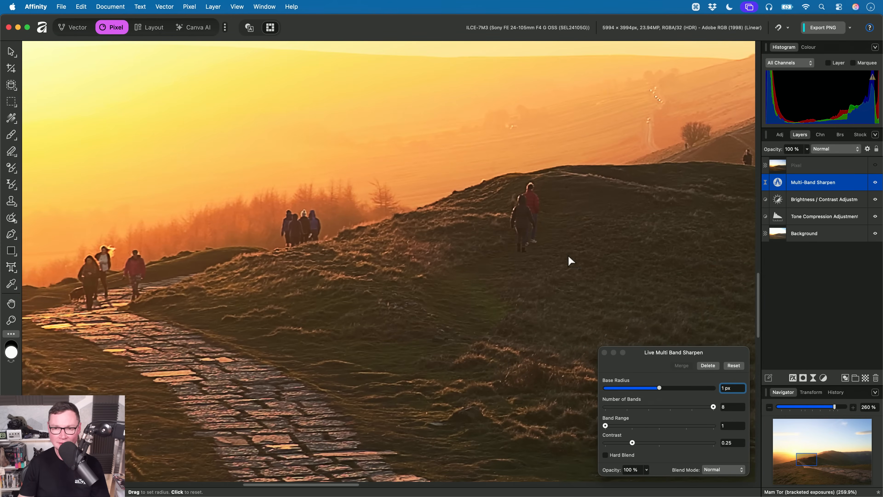
# Close the Mam Tor landscape document and open the Pleiades OSC astrophotography document
pyautogui.press('Escape')
pyautogui.press('super+w')
pyautogui.click(441, 211)
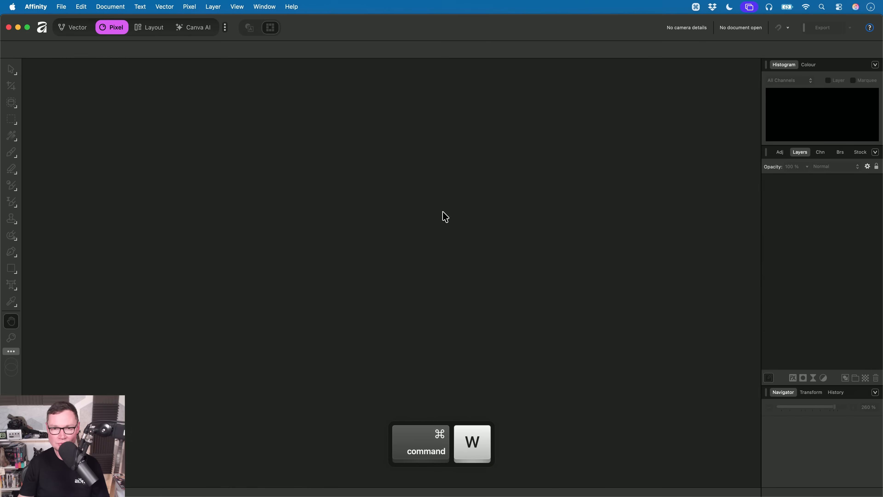
pyautogui.press('super+Tab')
pyautogui.click(367, 136)
pyautogui.moveTo(367, 136); pyautogui.dragTo(424, 261)
pyautogui.press('super+Tab')
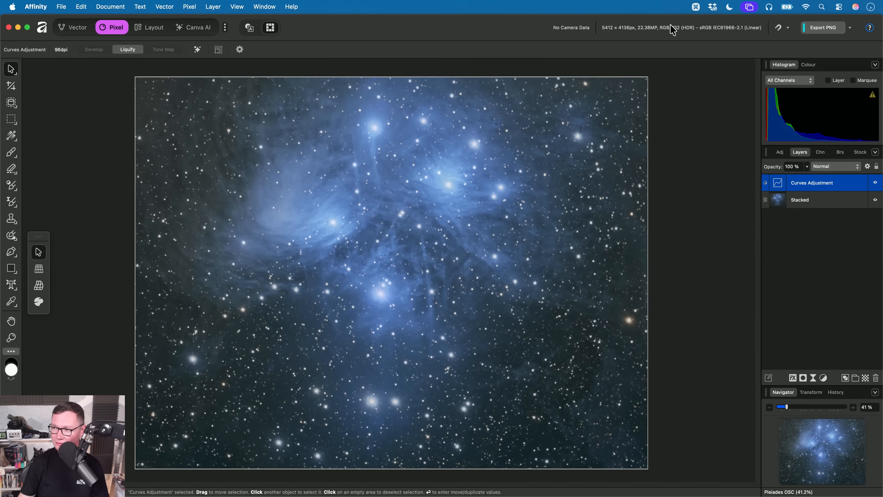
# Merge the visible Pleiades layers into a new pixel layer and start the destructive Unsharp Mask filter on it
pyautogui.press('h')
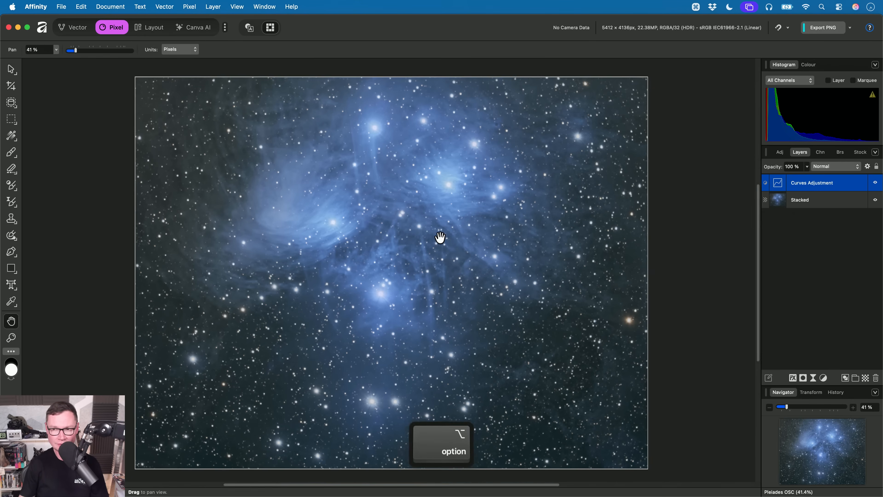
pyautogui.scroll(5, 439, 236)
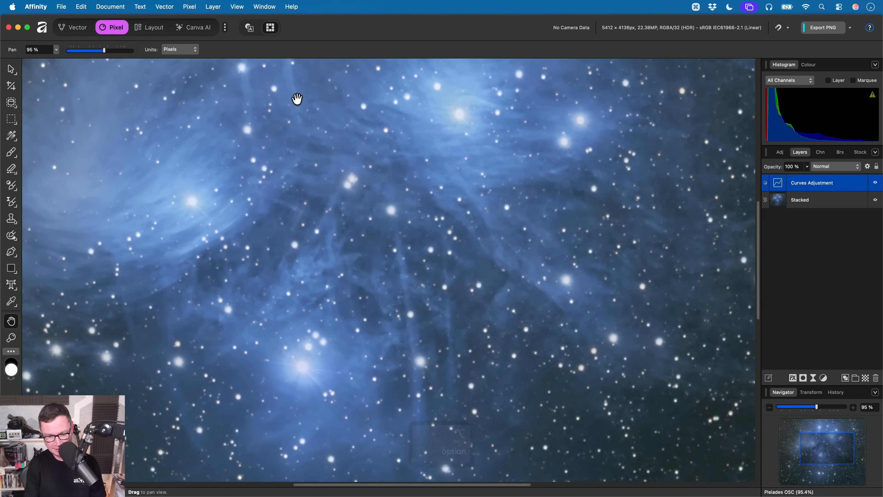
pyautogui.press('shift+alt+super+e')
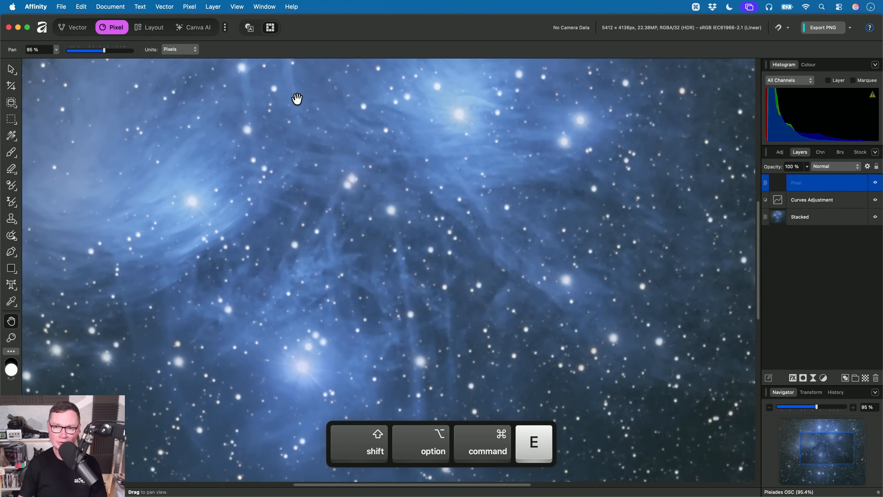
pyautogui.click(190, 7)
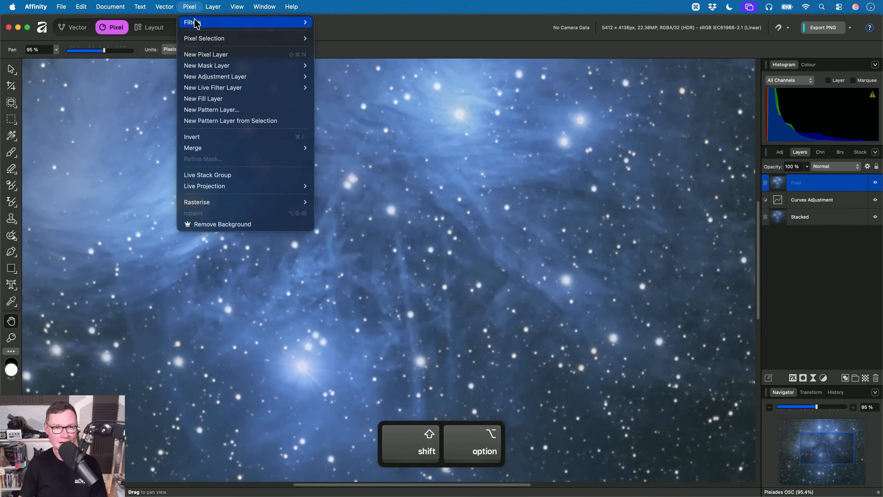
pyautogui.moveTo(209, 23)
pyautogui.moveTo(348, 49)
pyautogui.click(448, 49)
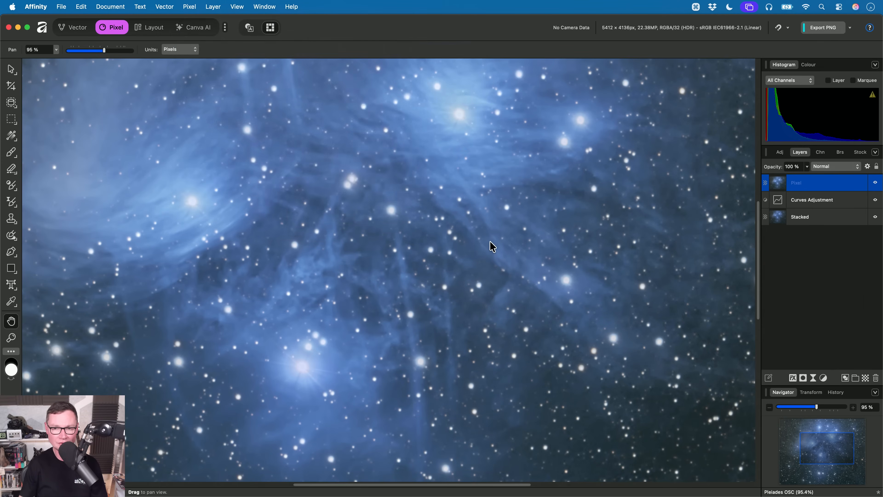
# Try Unsharp Mask radii of about 22 px and 12.6 px on the stars and nebula
pyautogui.hscroll(5, 516, 309)
pyautogui.scroll(6, 614, 231)
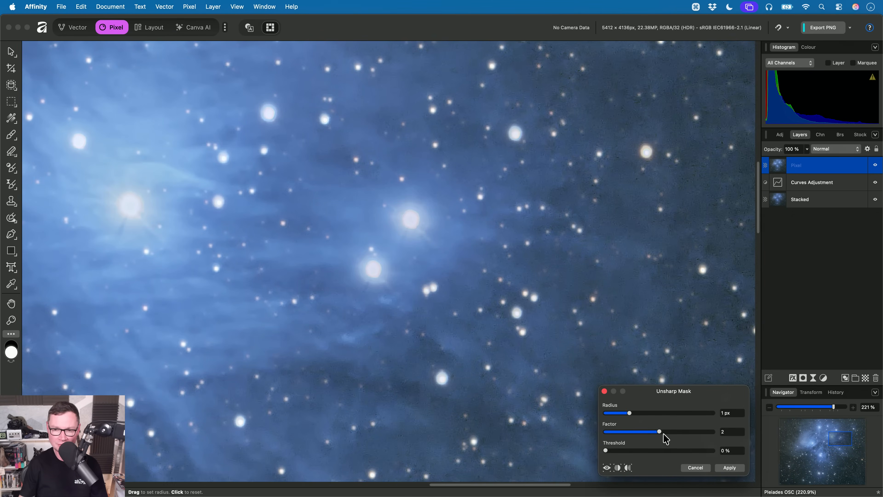
pyautogui.moveTo(630, 413); pyautogui.dragTo(667, 417)
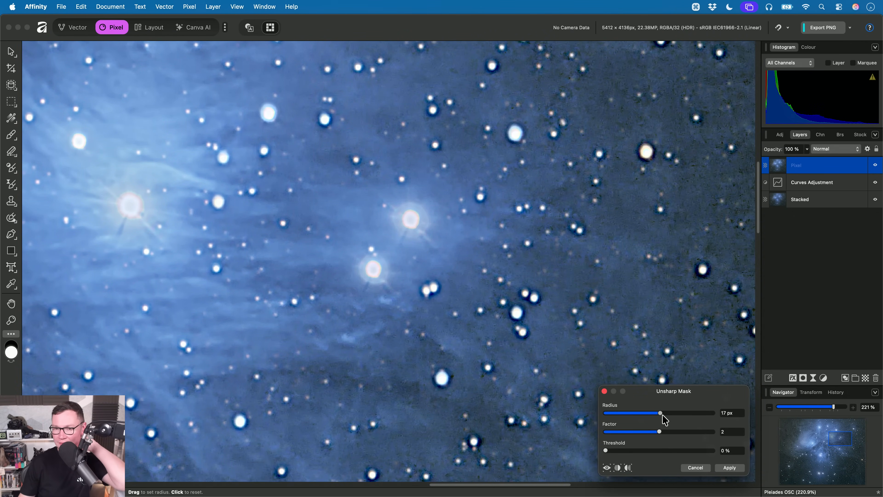
pyautogui.scroll(1, 519, 300)
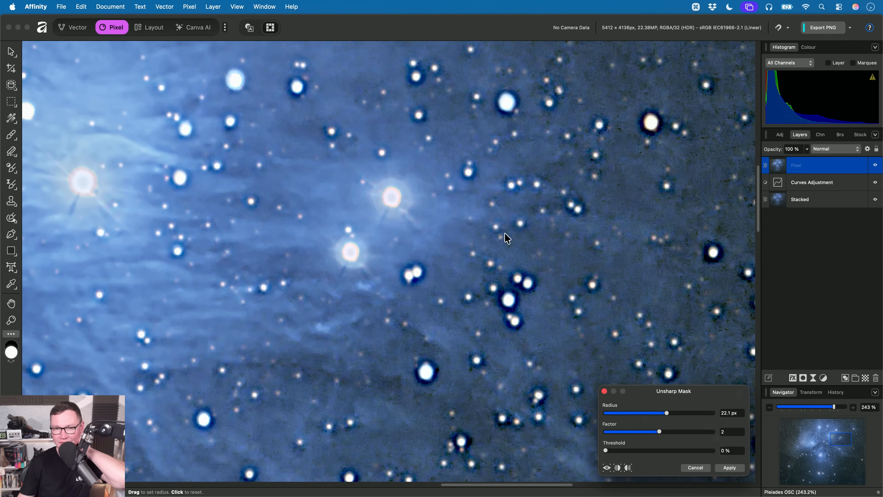
pyautogui.scroll(5, 664, 246)
pyautogui.moveTo(667, 415); pyautogui.dragTo(644, 421)
pyautogui.scroll(-5, 479, 333)
pyautogui.scroll(3, 466, 270)
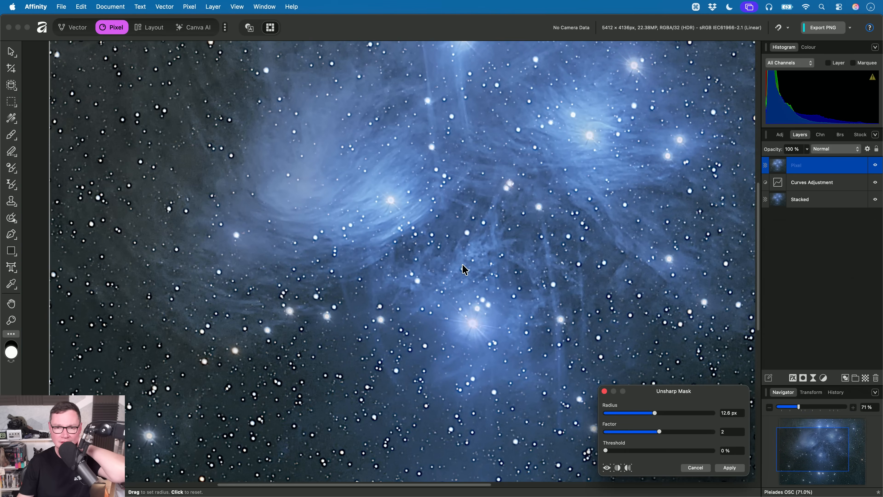
# Set the Unsharp Mask radius to 5 px and the factor to about 3.177, and apply the filter
pyautogui.moveTo(657, 415); pyautogui.dragTo(637, 416)
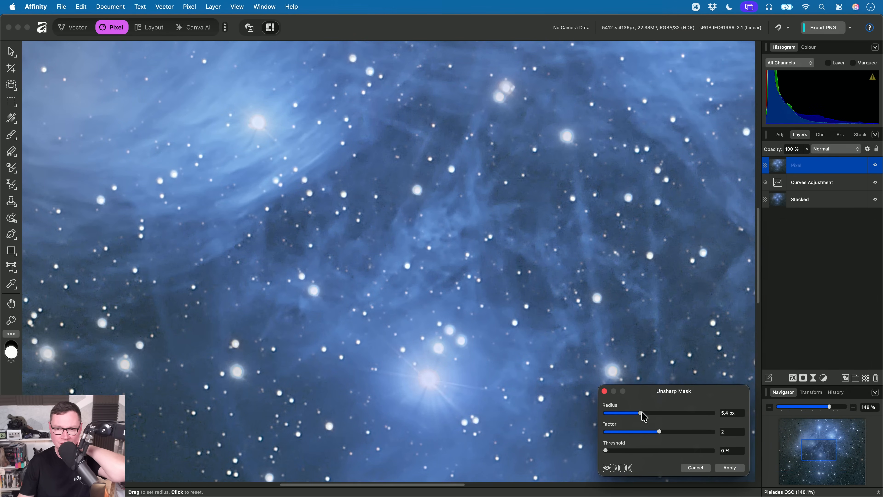
pyautogui.moveTo(661, 433); pyautogui.dragTo(692, 434)
pyautogui.moveTo(640, 413)
pyautogui.mouseDown()
pyautogui.moveTo(627, 418)
pyautogui.moveTo(640, 420)
pyautogui.mouseUp()
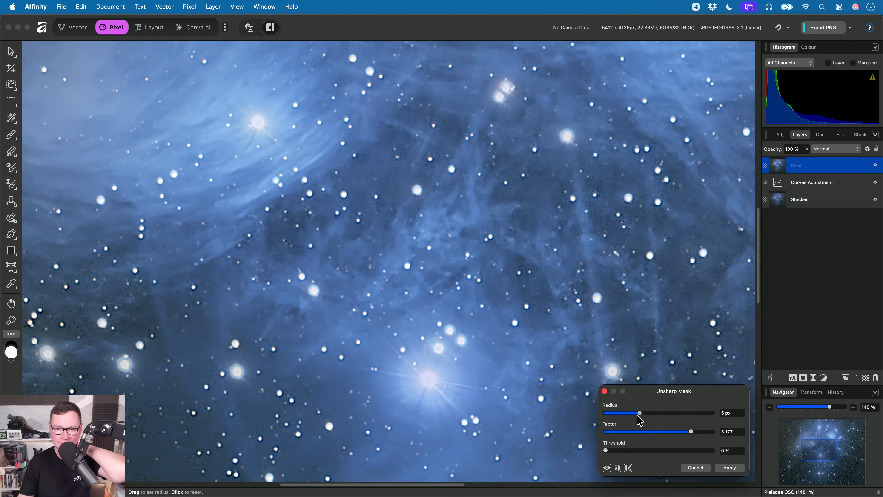
pyautogui.click(729, 468)
# Hide the unsharp-masked pixel layer and add a live Multi Band Sharpen filter layer above the Curves Adjustment
pyautogui.moveTo(577, 257); pyautogui.dragTo(479, 143)
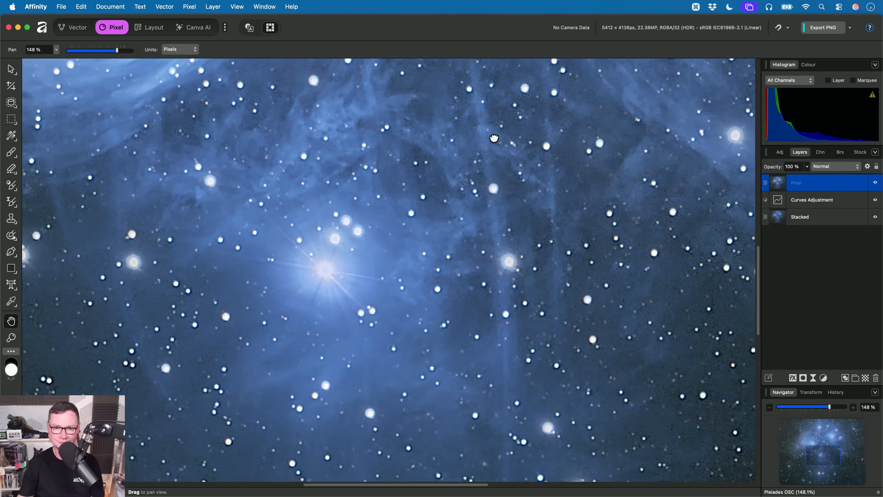
pyautogui.moveTo(219, 310); pyautogui.dragTo(316, 281)
pyautogui.moveTo(237, 364); pyautogui.dragTo(476, 246)
pyautogui.click(875, 183)
pyautogui.click(817, 202)
pyautogui.click(189, 6)
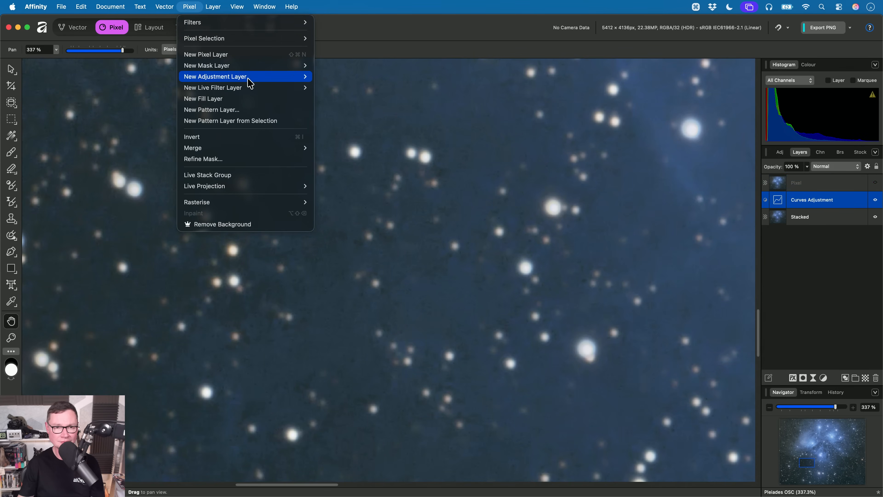
pyautogui.moveTo(246, 88)
pyautogui.moveTo(333, 98)
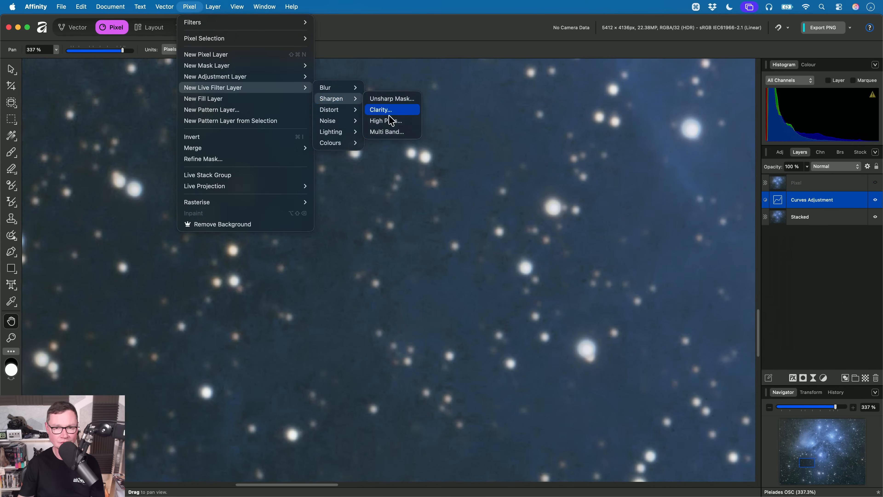
pyautogui.click(411, 132)
# Set the Multi Band Sharpen base radius to 2 px, number of bands to 8, band range to 1 and contrast to 0.5
pyautogui.moveTo(630, 389); pyautogui.dragTo(739, 397)
pyautogui.moveTo(649, 407); pyautogui.dragTo(802, 404)
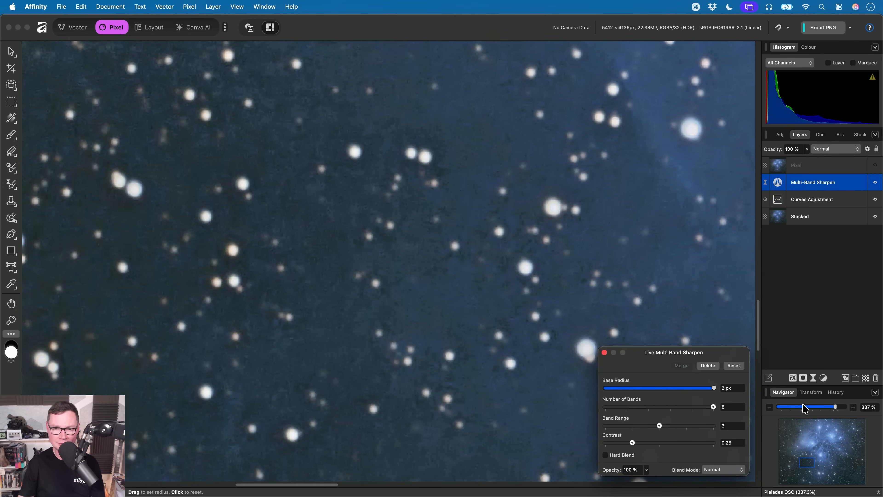
pyautogui.moveTo(659, 426); pyautogui.dragTo(565, 430)
pyautogui.moveTo(635, 449); pyautogui.dragTo(662, 453)
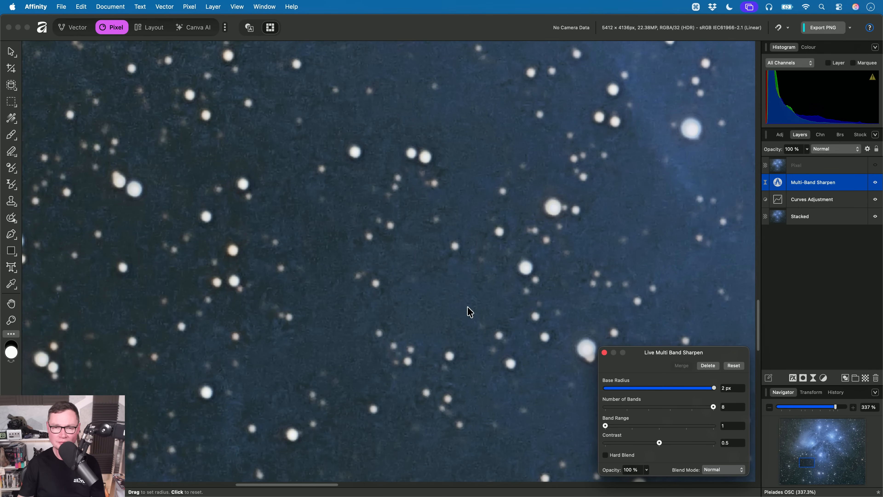
# Compare the unsharp-masked pixel layer with the multi-band result on the small background stars by toggling the layer's visibility
pyautogui.hscroll(2, 467, 309)
pyautogui.scroll(-5, 449, 312)
pyautogui.scroll(2, 457, 295)
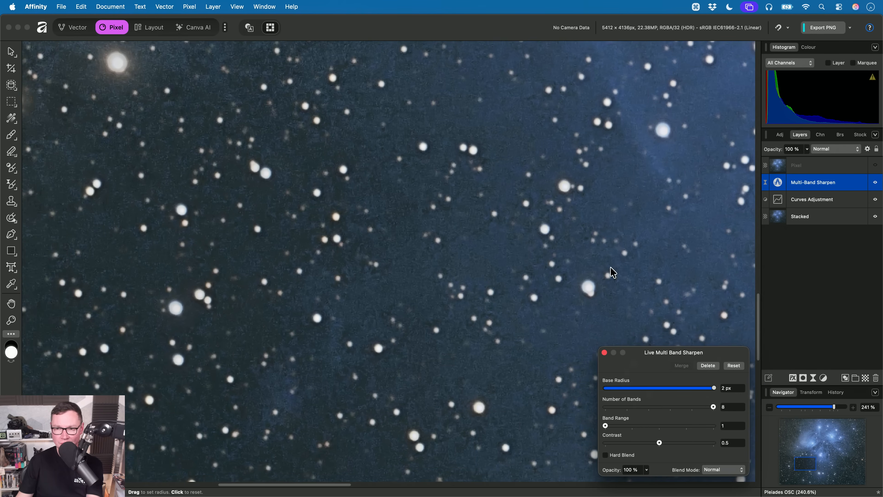
pyautogui.click(875, 165)
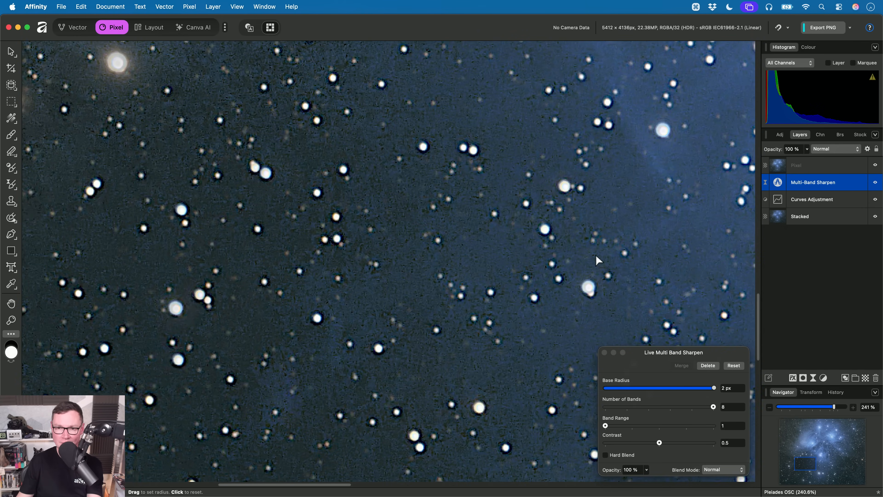
pyautogui.scroll(-8, 464, 292)
pyautogui.hscroll(-5, 464, 292)
pyautogui.scroll(-5, 542, 246)
pyautogui.hscroll(-5, 541, 245)
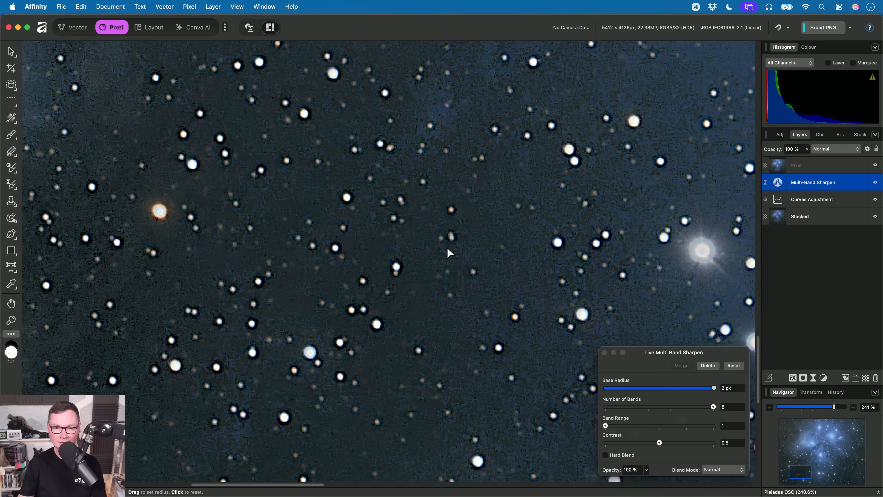
pyautogui.click(875, 166)
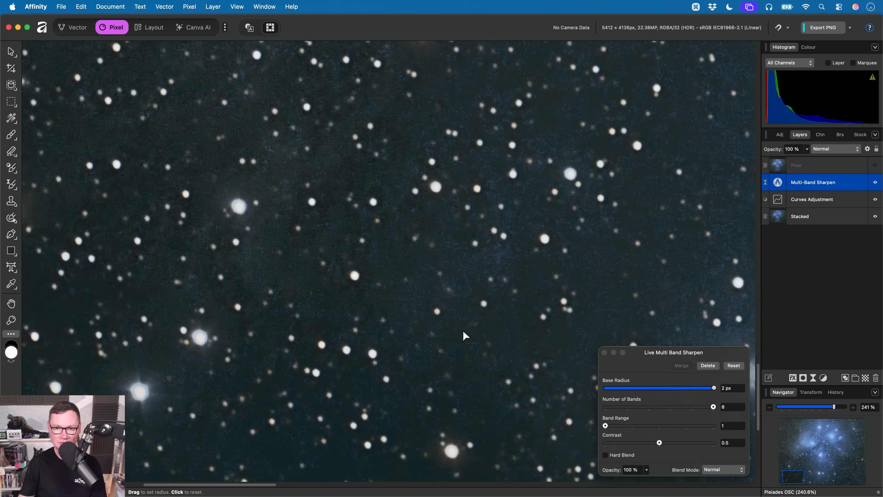
# Compare the two sharpening results across the blue nebula, turning the unsharp-masked pixel layer back on
pyautogui.scroll(-10, 553, 280)
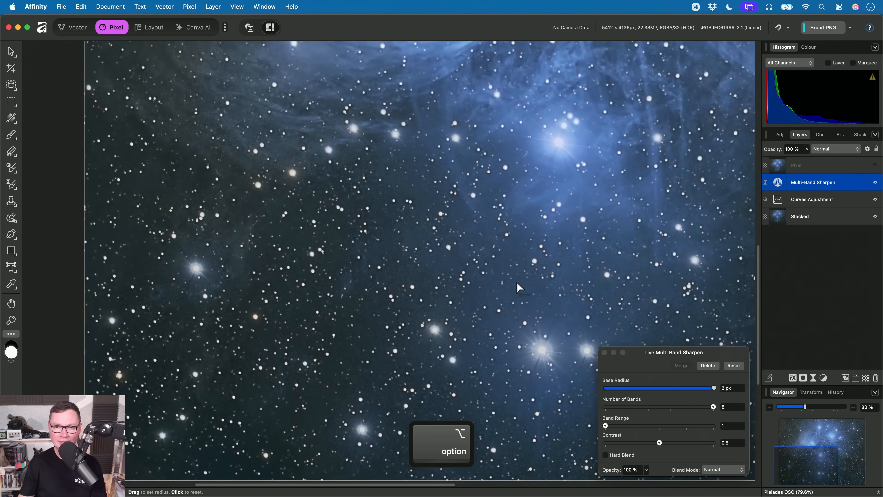
pyautogui.scroll(4, 422, 327)
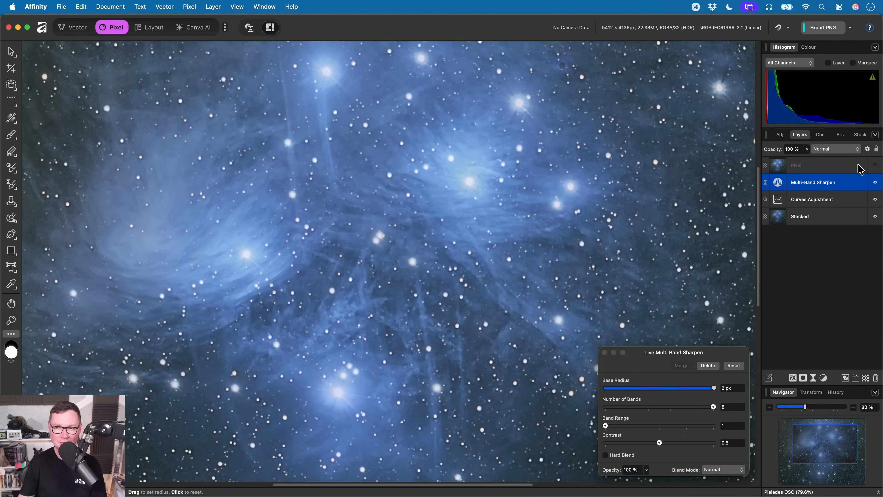
pyautogui.click(875, 166)
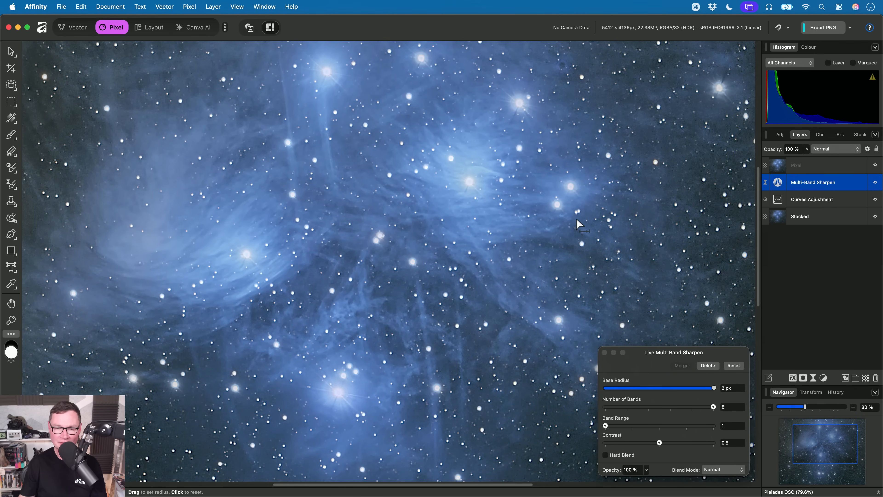
pyautogui.hscroll(3, 521, 225)
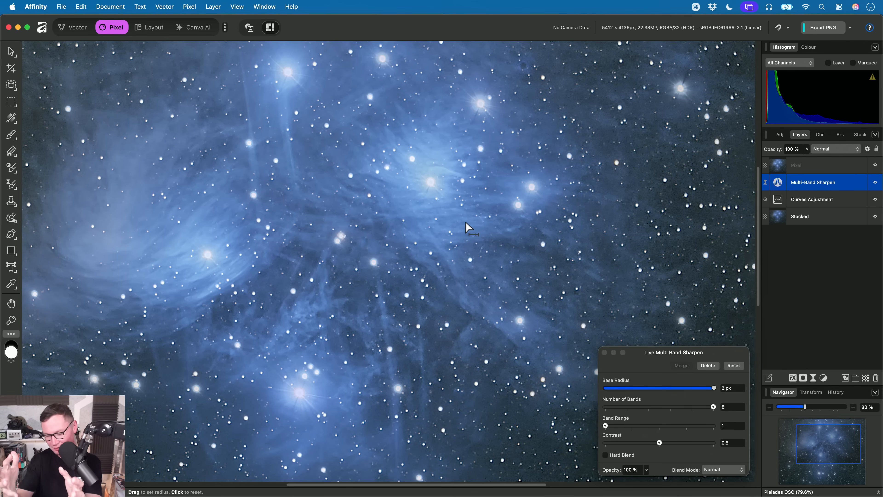
pyautogui.hscroll(-5, 508, 250)
pyautogui.scroll(-3, 509, 249)
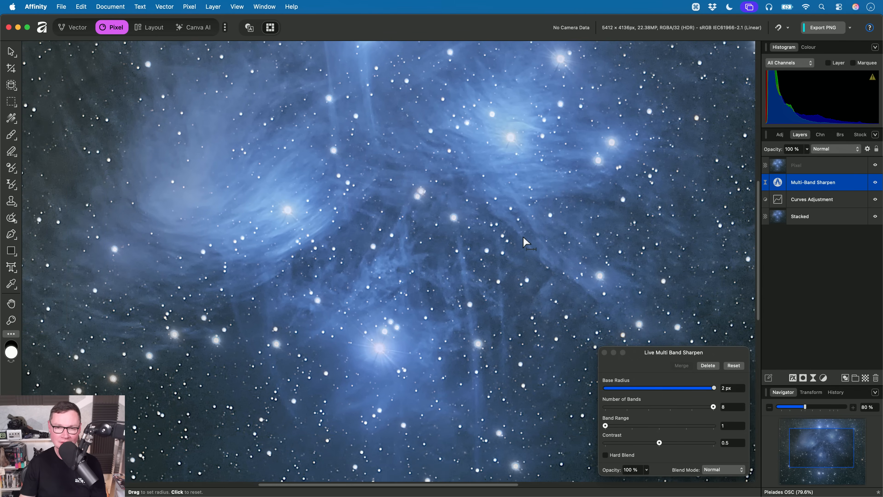
# Examine the unsharp-masked stars and the dark sky beside the nebula at 100% zoom
pyautogui.press('super+1')
pyautogui.hscroll(-3, 494, 237)
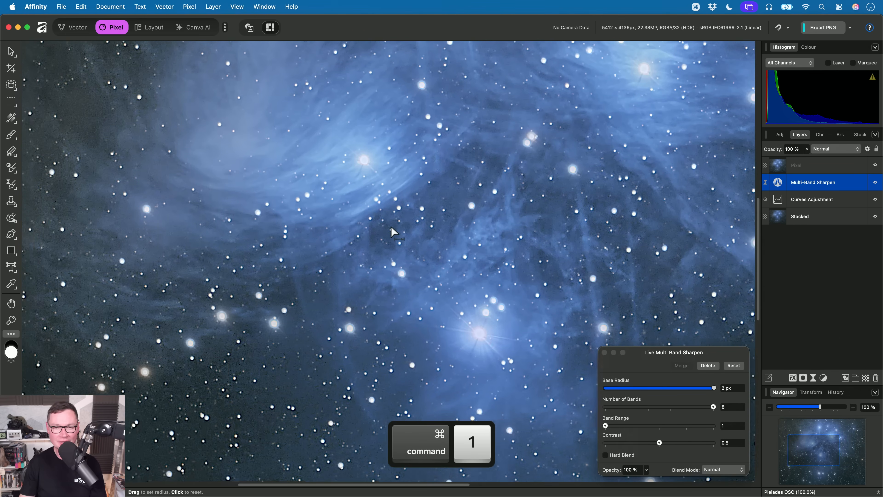
pyautogui.hscroll(-10, 528, 337)
pyautogui.scroll(5, 529, 337)
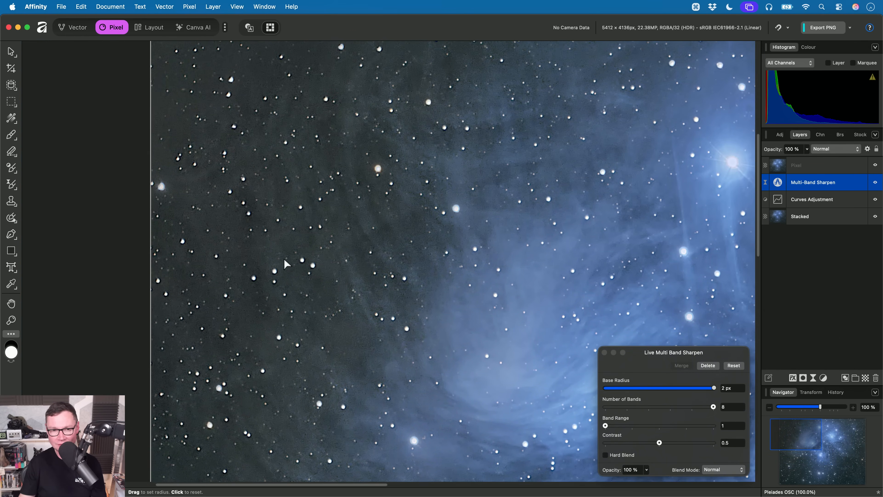
# Hide the unsharp-masked pixel layer and examine the multi-band sharpened stars and nebula across the image, ending on the whole picture
pyautogui.click(876, 167)
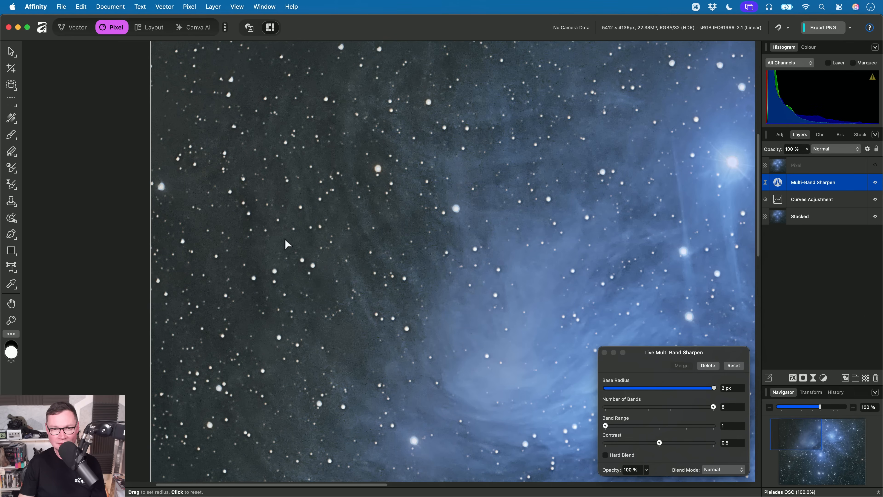
pyautogui.moveTo(449, 186); pyautogui.dragTo(304, 259)
pyautogui.moveTo(589, 246); pyautogui.dragTo(277, 226)
pyautogui.moveTo(644, 230); pyautogui.dragTo(478, 228)
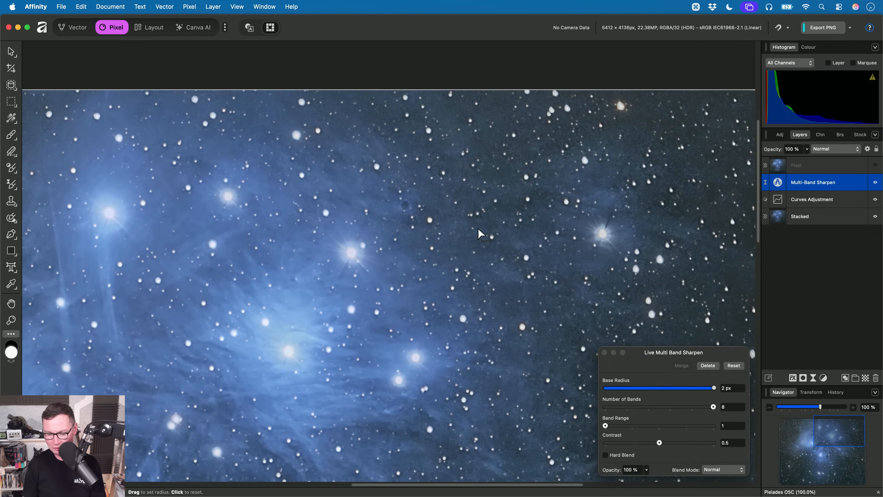
pyautogui.press('super+0')
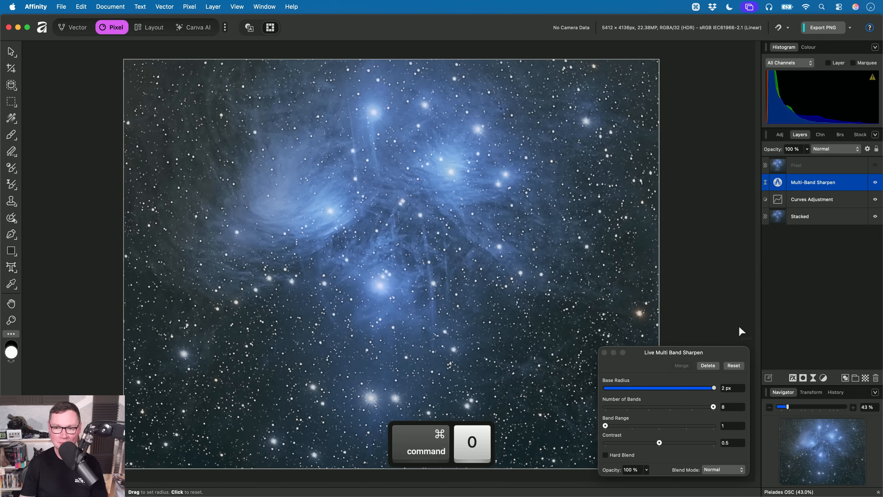
# Delete the live Multi Band Sharpen filter and close the Pleiades OSC document without saving
pyautogui.click(708, 365)
pyautogui.press('super+w')
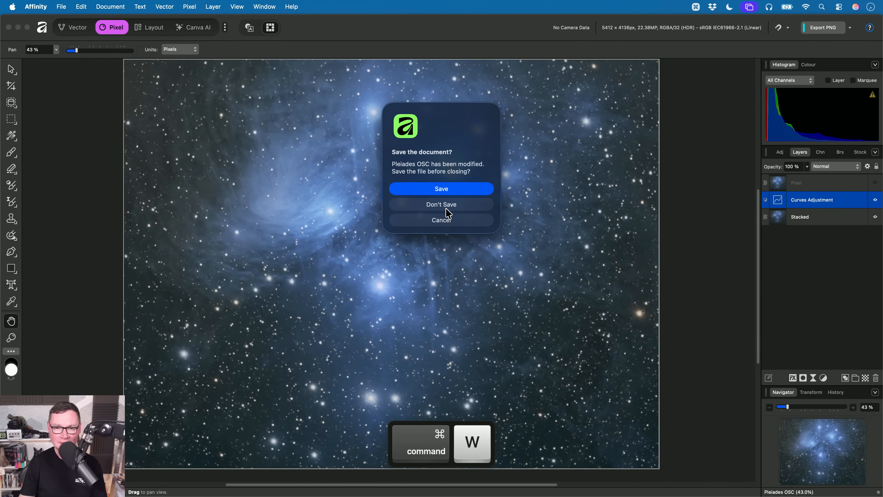
pyautogui.click(445, 207)
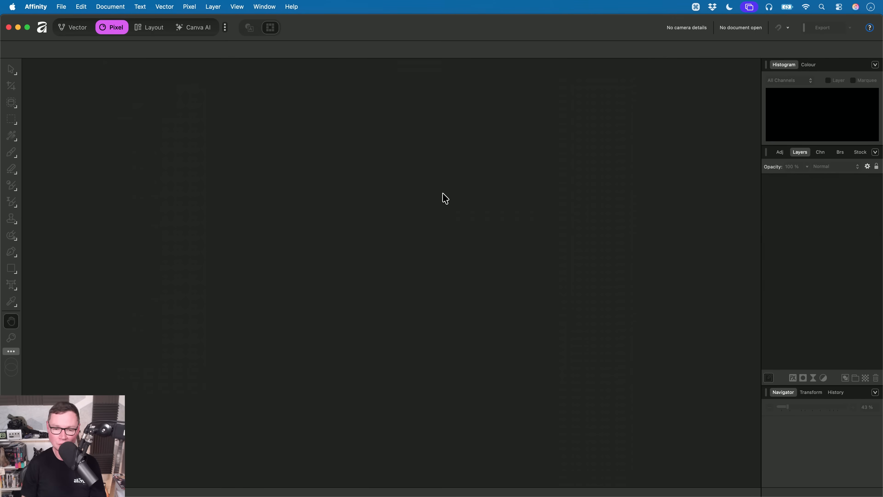
# Switch to Finder and preview the exposures _DSC1301.tif and _DSC1302.tif in the Flamborough 01 folder of 05. Tone Compression
pyautogui.press('super+Tab')
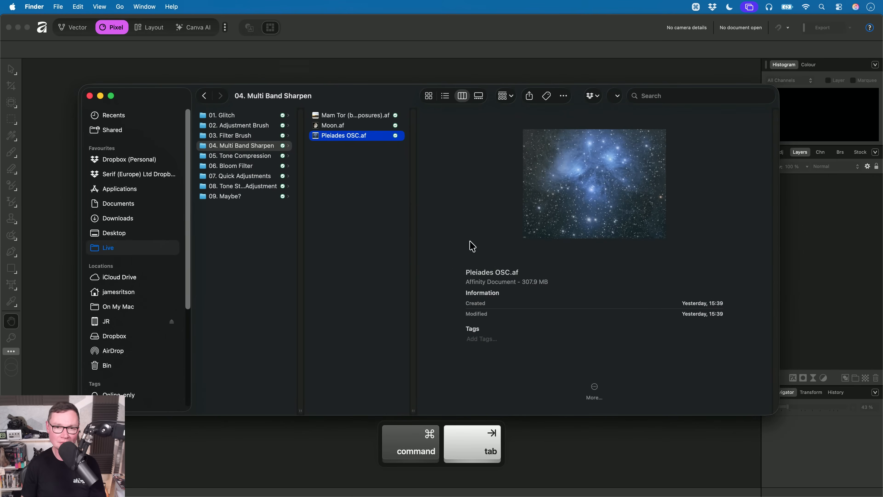
pyautogui.press('Left')
pyautogui.press('Down')
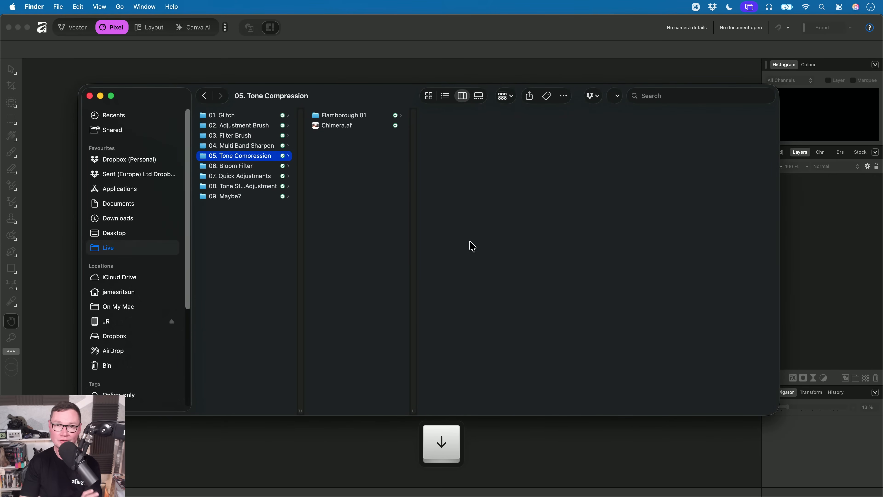
pyautogui.press('Right')
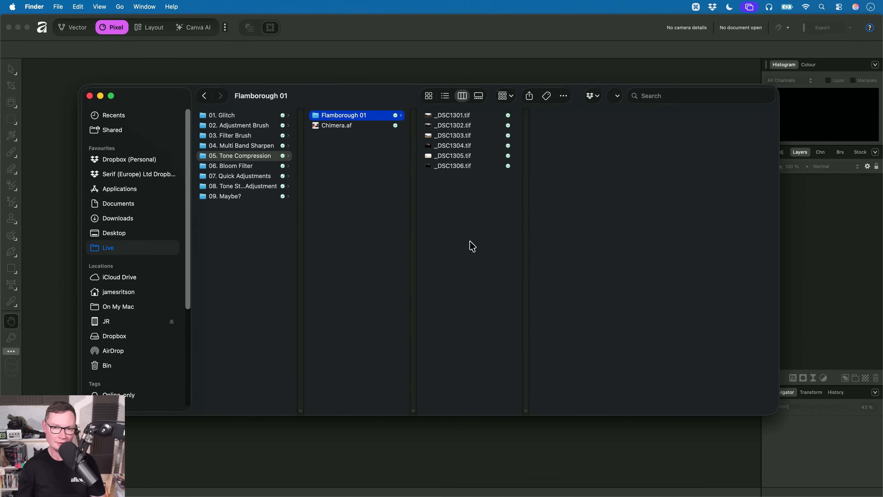
pyautogui.moveTo(368, 99); pyautogui.dragTo(357, 106)
pyautogui.click(464, 124)
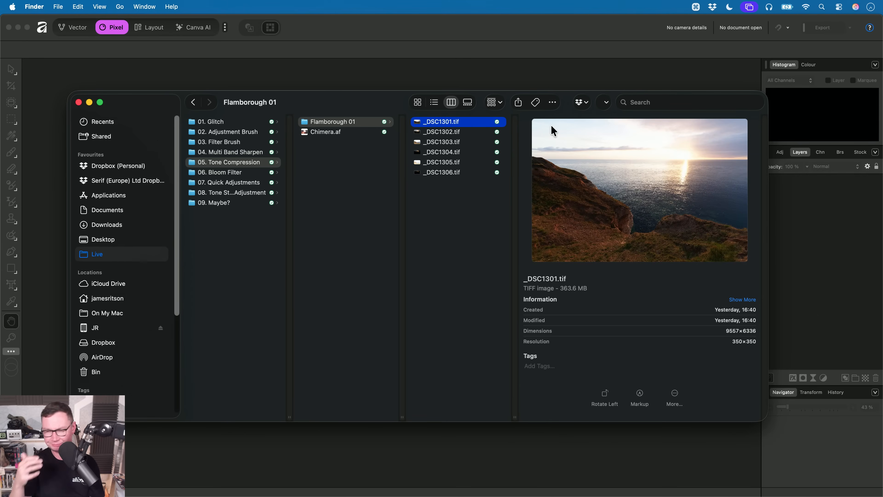
pyautogui.press('Down')
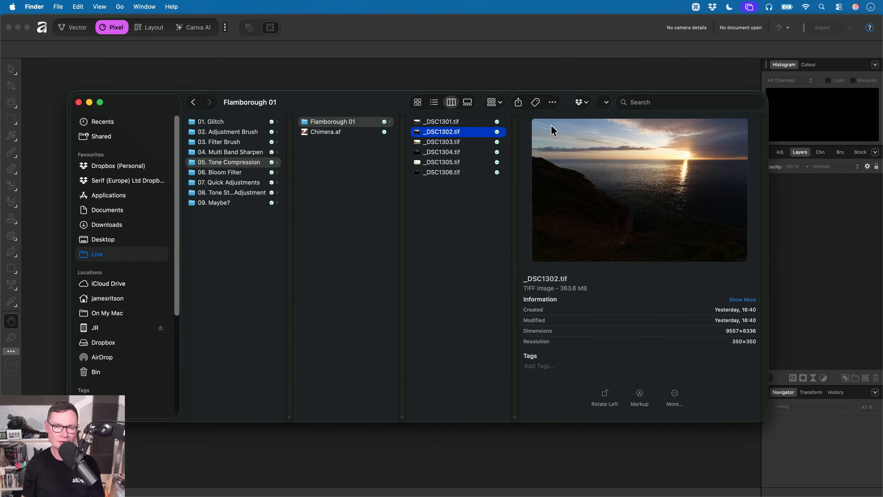
# Return to Affinity and start a new HDR merge with _DSC1301.tif through _DSC1306.tif from 05. Tone Compression's Flamborough 01 folder
pyautogui.click(539, 55)
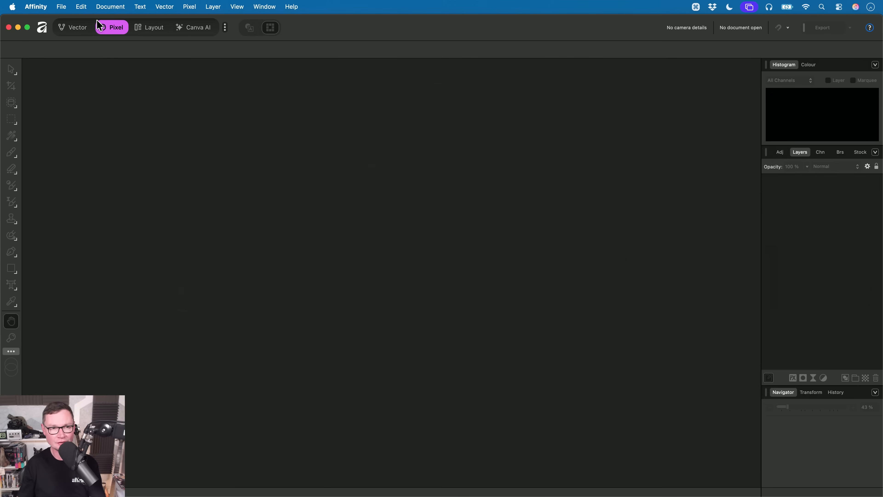
pyautogui.click(62, 7)
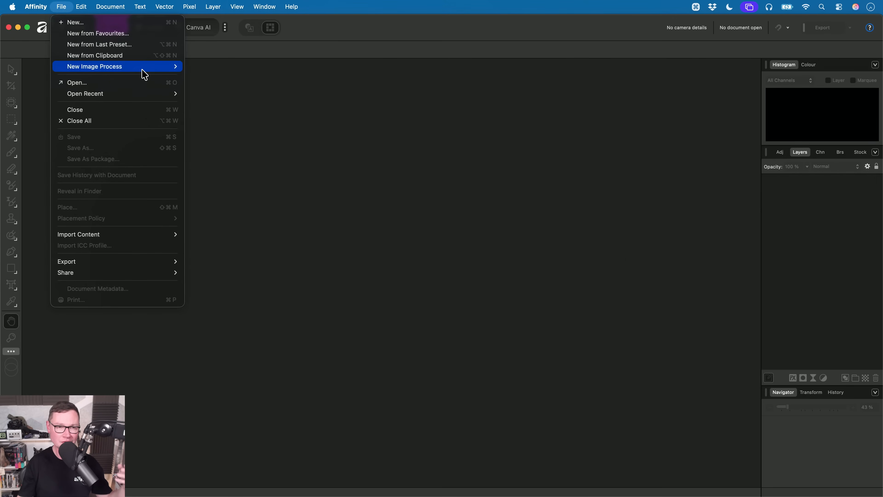
pyautogui.moveTo(143, 73)
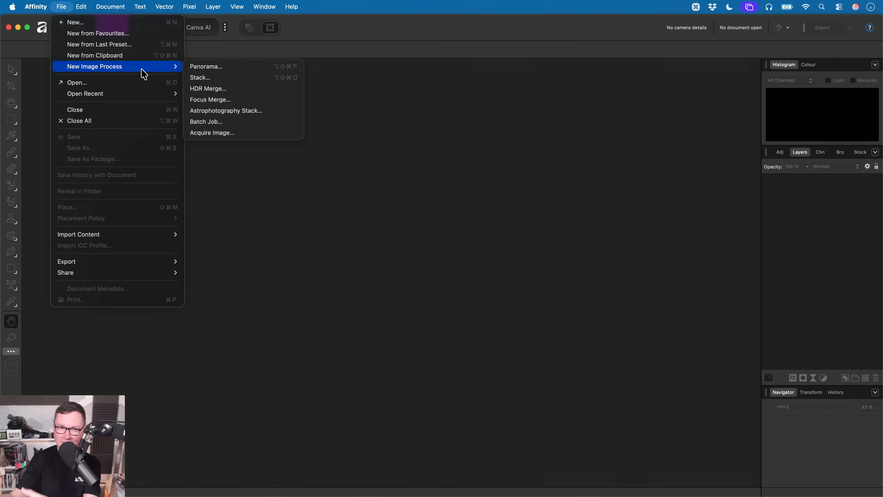
pyautogui.click(243, 88)
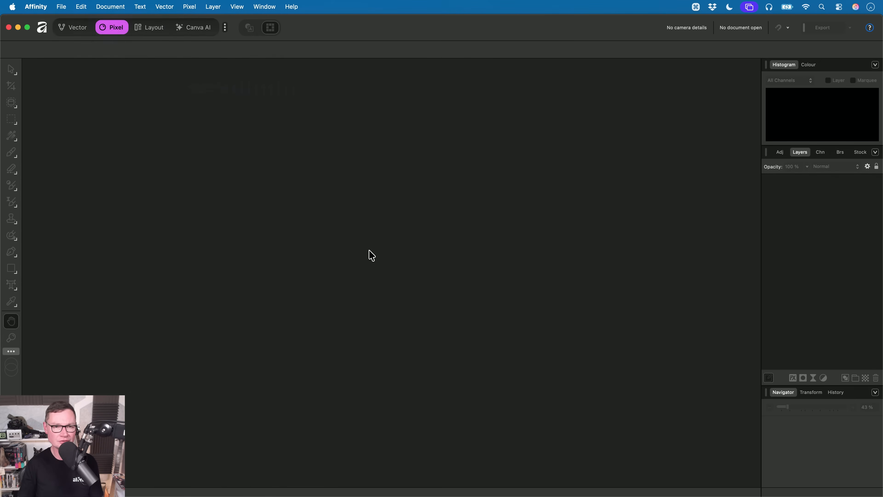
pyautogui.click(493, 230)
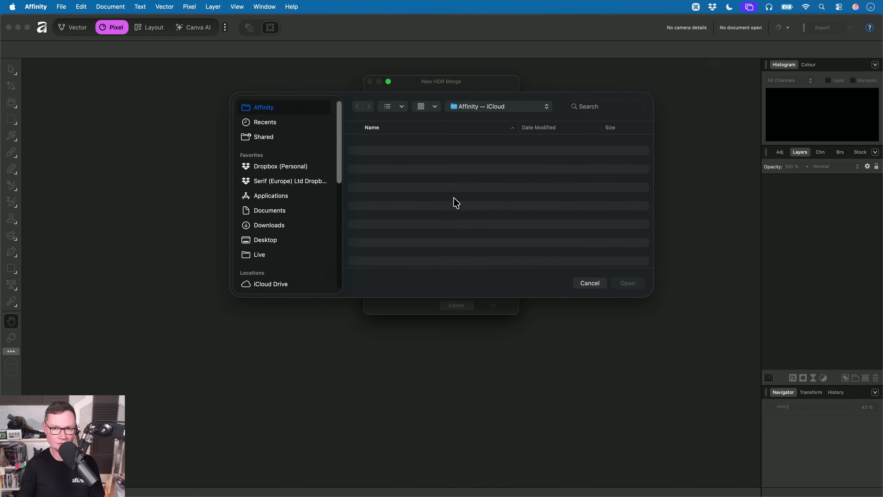
pyautogui.click(274, 258)
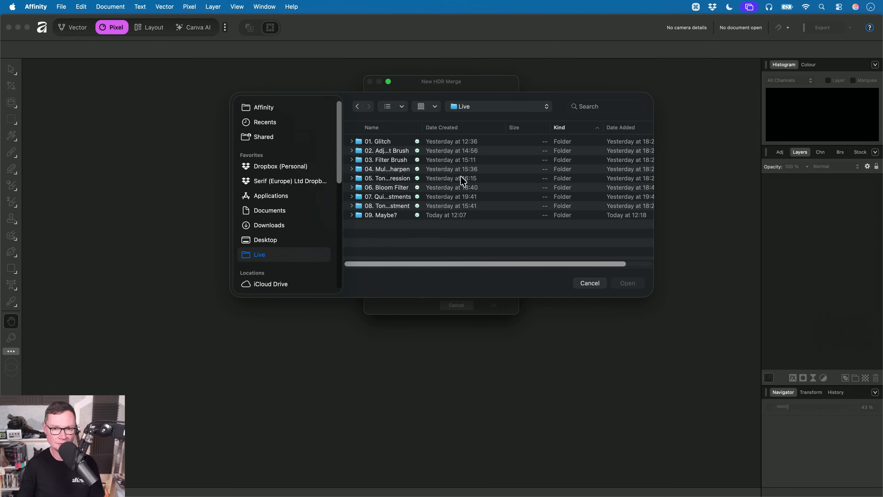
pyautogui.doubleClick(398, 181)
pyautogui.click(388, 142)
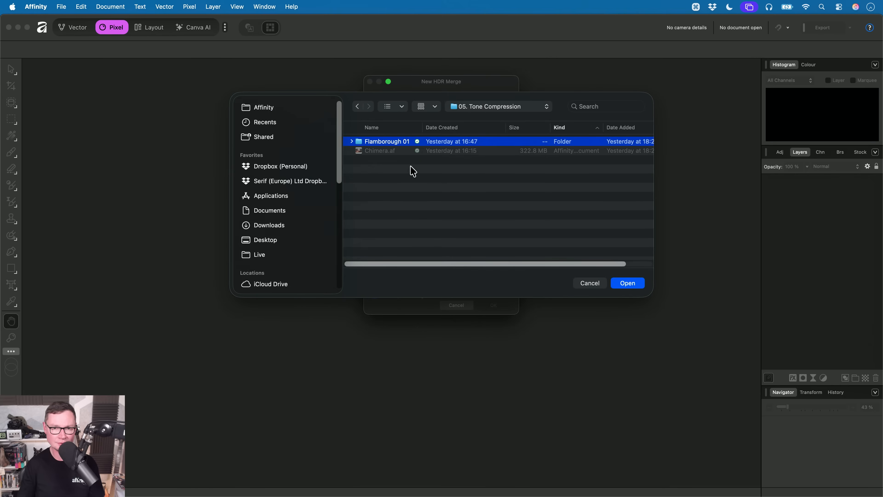
pyautogui.doubleClick(402, 144)
pyautogui.click(407, 146)
pyautogui.keyDown('shift'); pyautogui.click(400, 188); pyautogui.keyUp('shift')
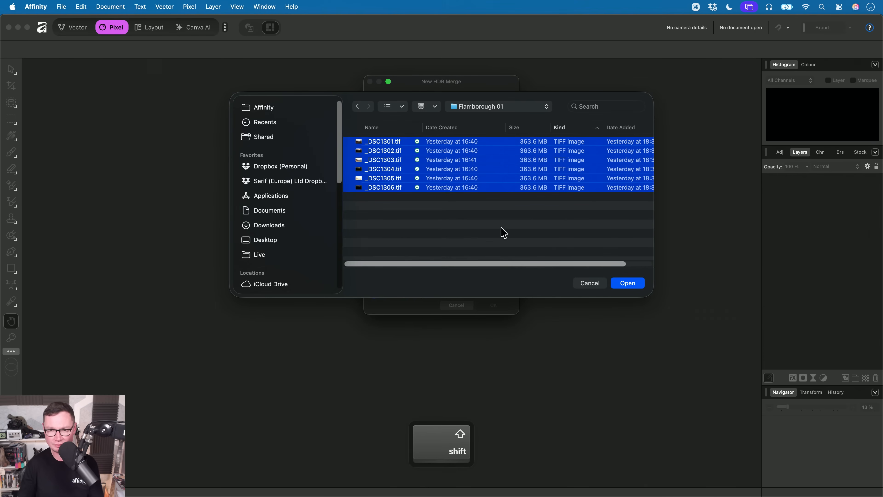
pyautogui.press('Return')
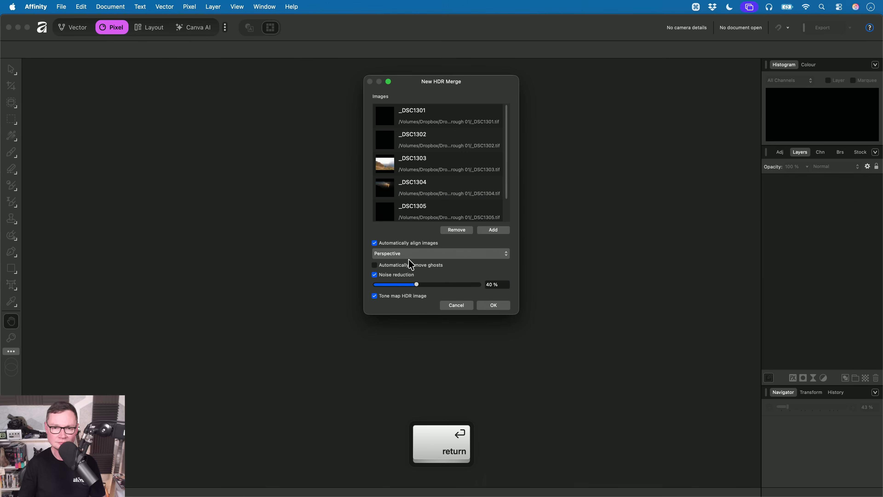
# Turn off noise reduction and tone mapping for the HDR merge and run it
pyautogui.click(405, 277)
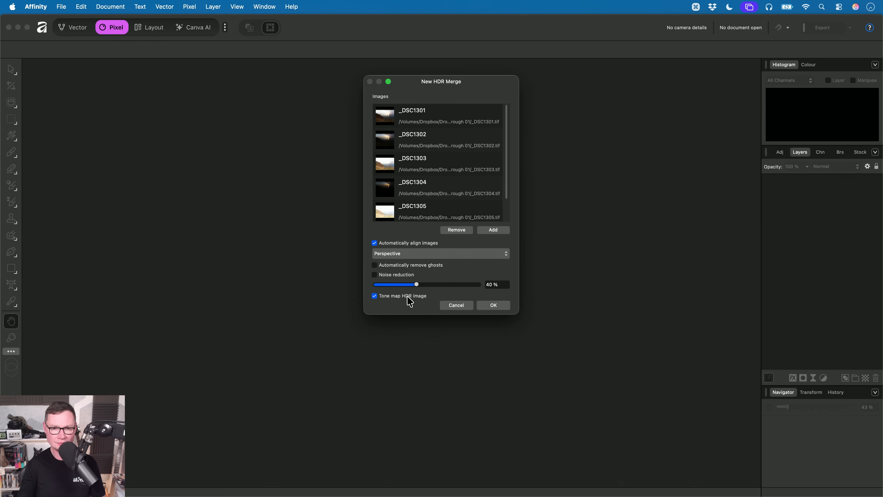
pyautogui.click(400, 297)
pyautogui.click(490, 306)
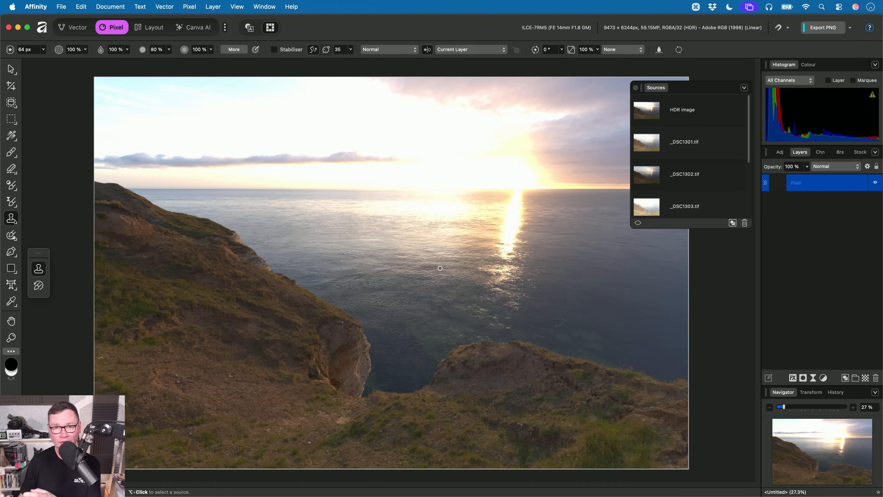
# Duplicate the merged HDR pixel layer and activate the Move tool
pyautogui.press('h')
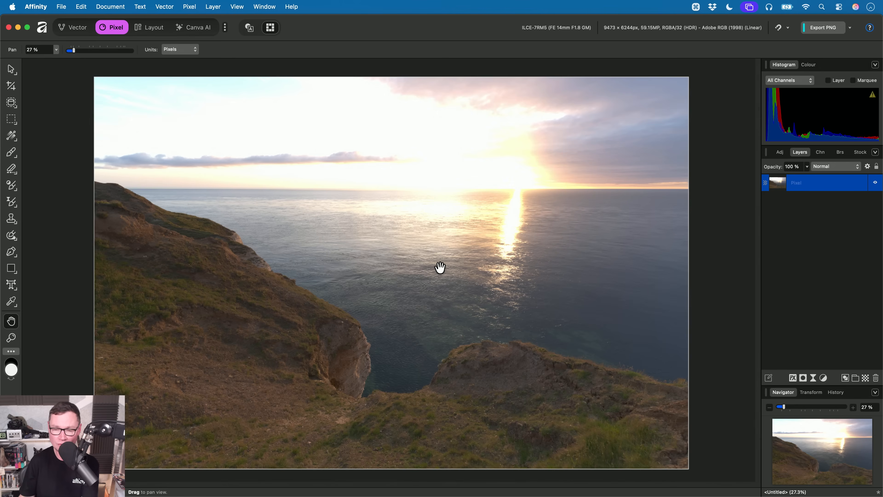
pyautogui.press('super+j')
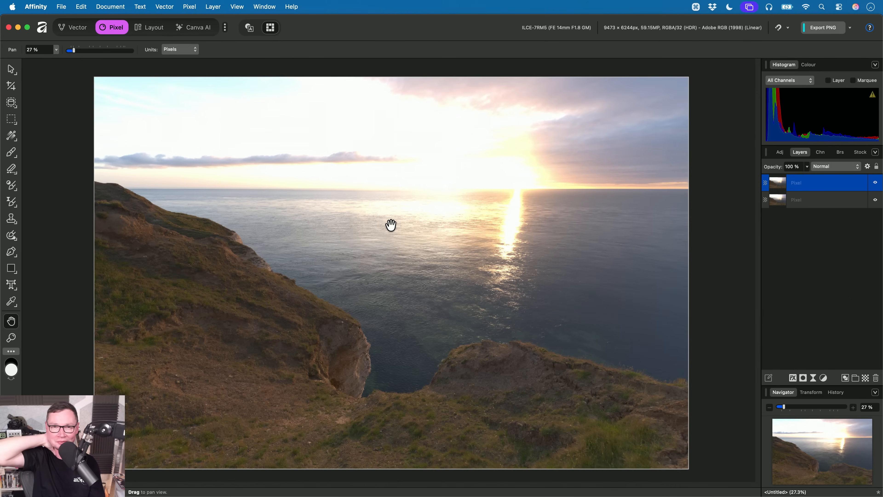
pyautogui.press('v')
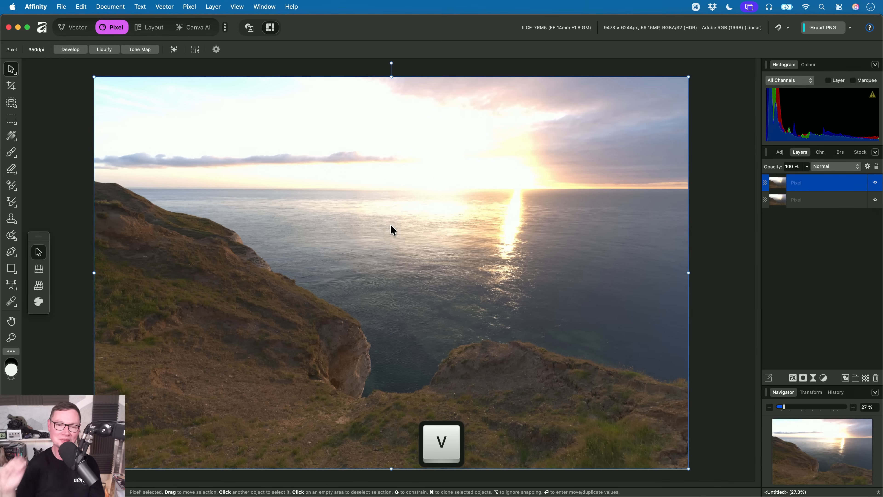
pyautogui.click(224, 28)
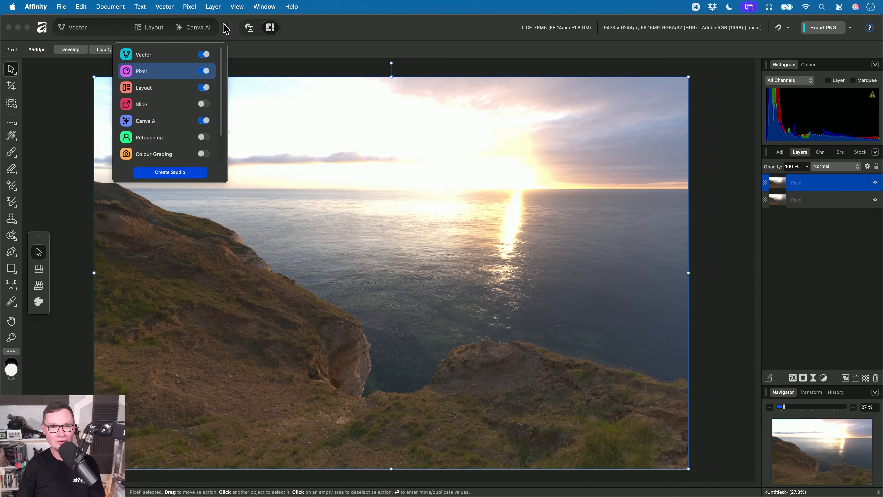
pyautogui.click(375, 132)
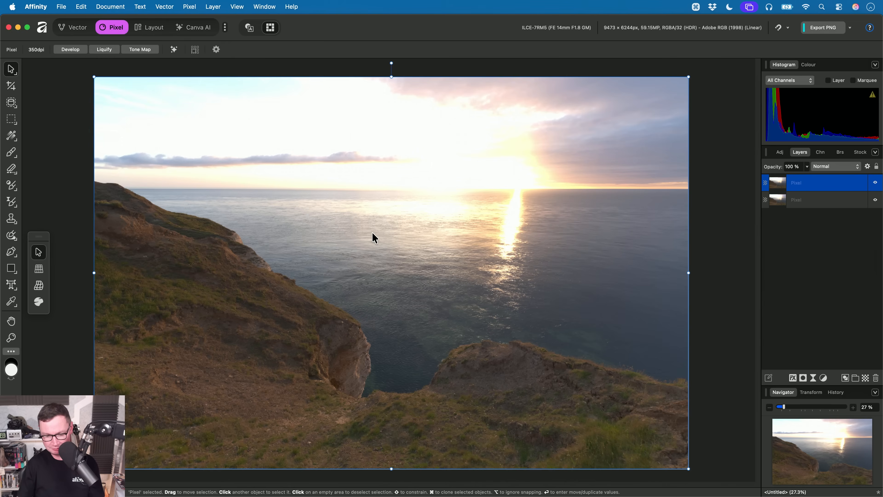
pyautogui.press('h')
pyautogui.press('v')
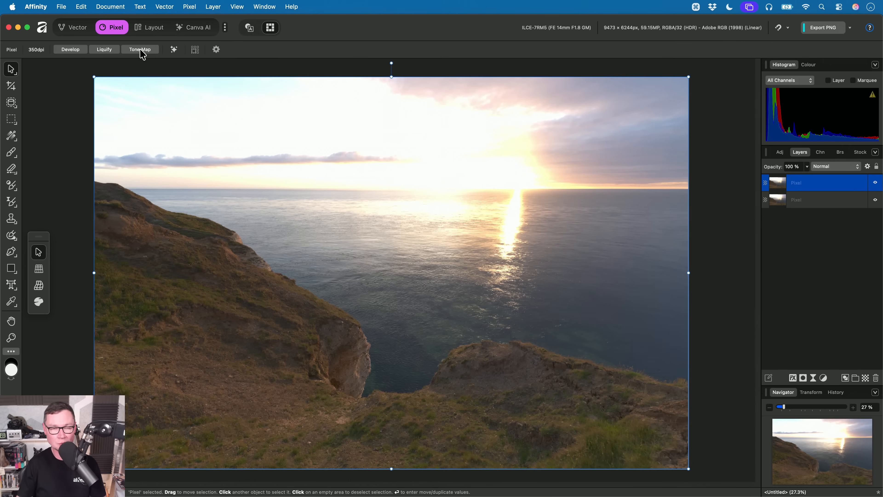
pyautogui.click(190, 7)
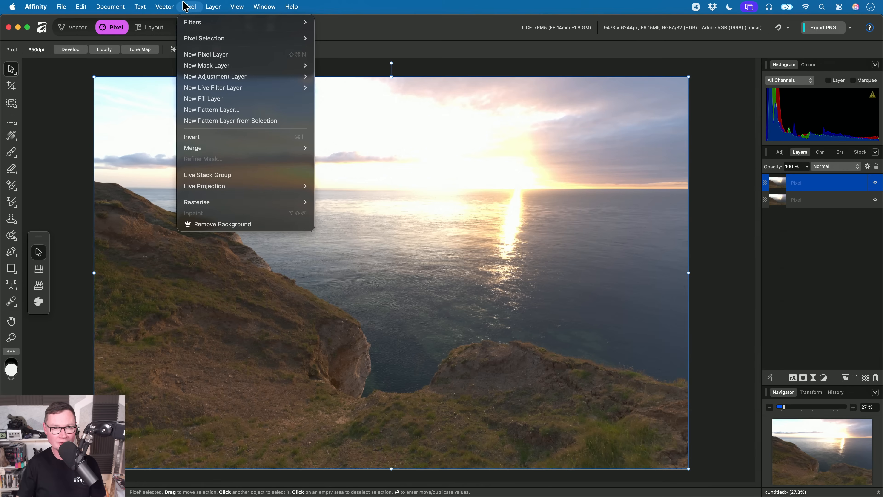
pyautogui.moveTo(189, 24)
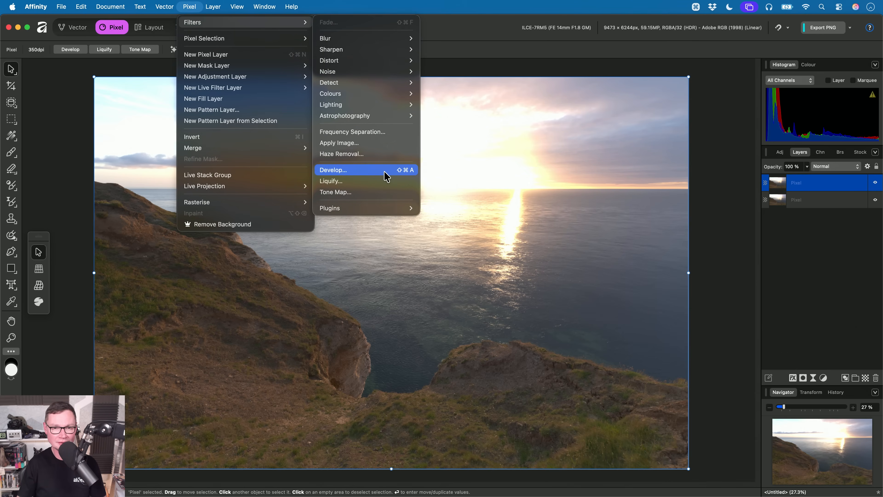
pyautogui.click(516, 162)
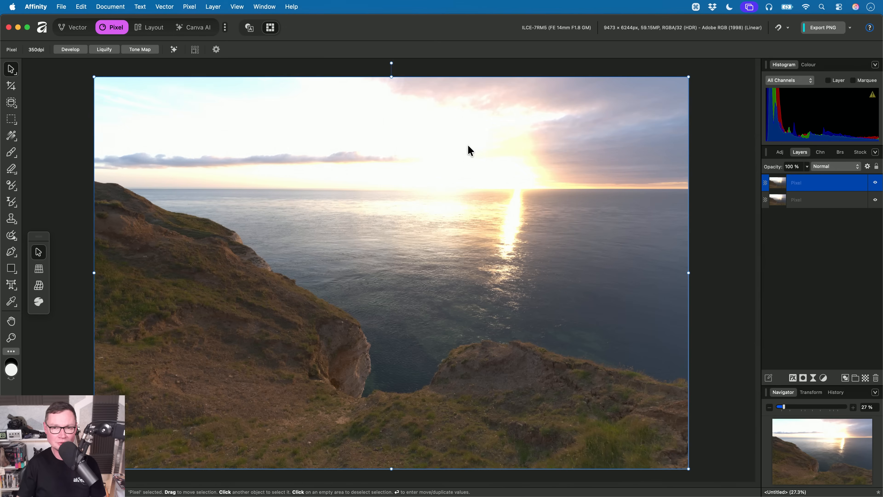
# Open the duplicated layer in Tone Map and set tone compression to 100% and local contrast to 20%
pyautogui.rightClick(464, 99)
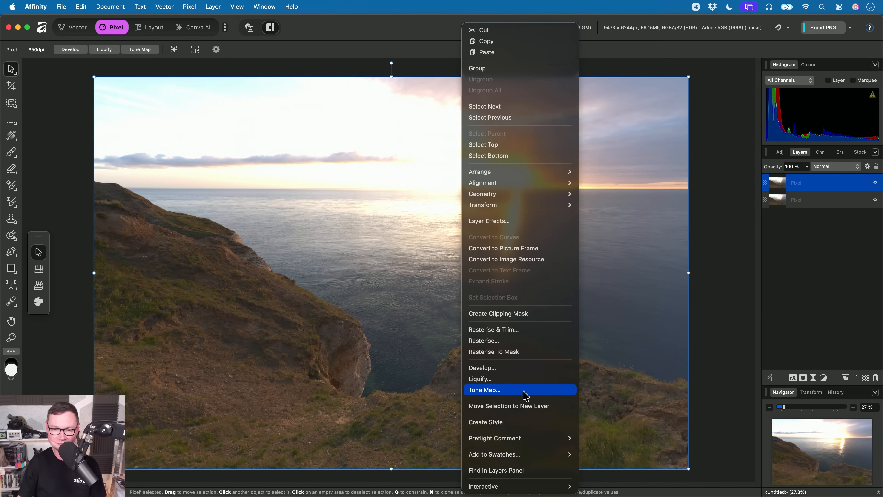
pyautogui.click(509, 391)
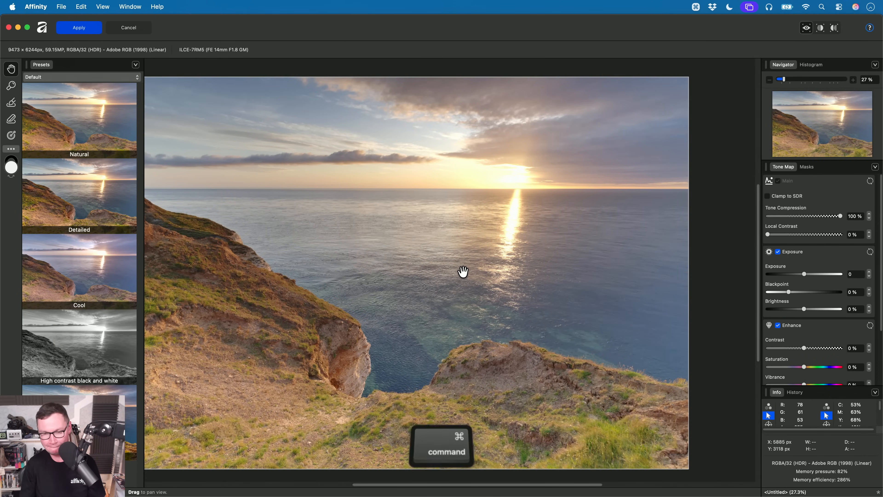
pyautogui.press('super+0')
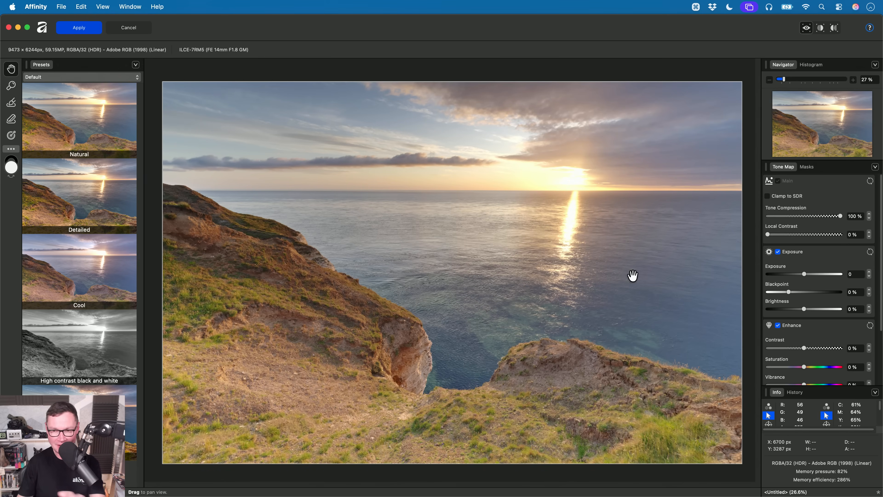
pyautogui.moveTo(840, 216)
pyautogui.mouseDown()
pyautogui.moveTo(809, 216)
pyautogui.moveTo(841, 217)
pyautogui.mouseUp()
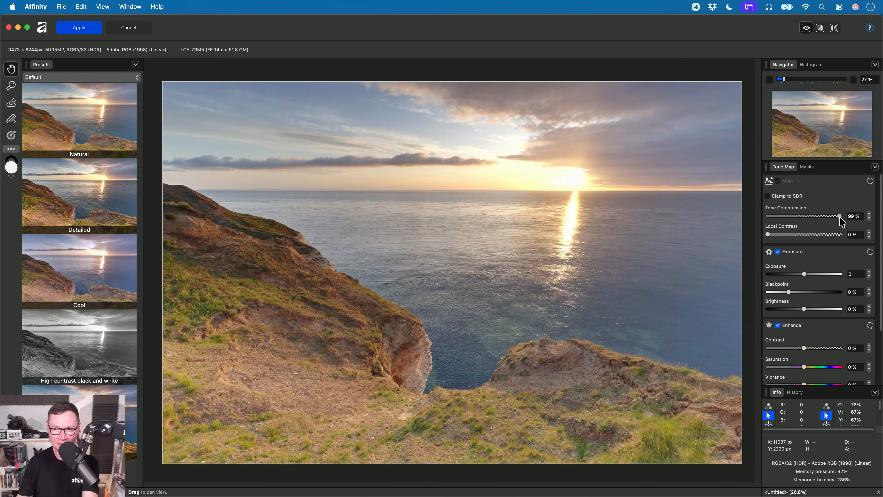
pyautogui.moveTo(788, 235)
pyautogui.mouseDown()
pyautogui.moveTo(861, 239)
pyautogui.moveTo(774, 235)
pyautogui.moveTo(792, 241)
pyautogui.moveTo(784, 235)
pyautogui.mouseUp()
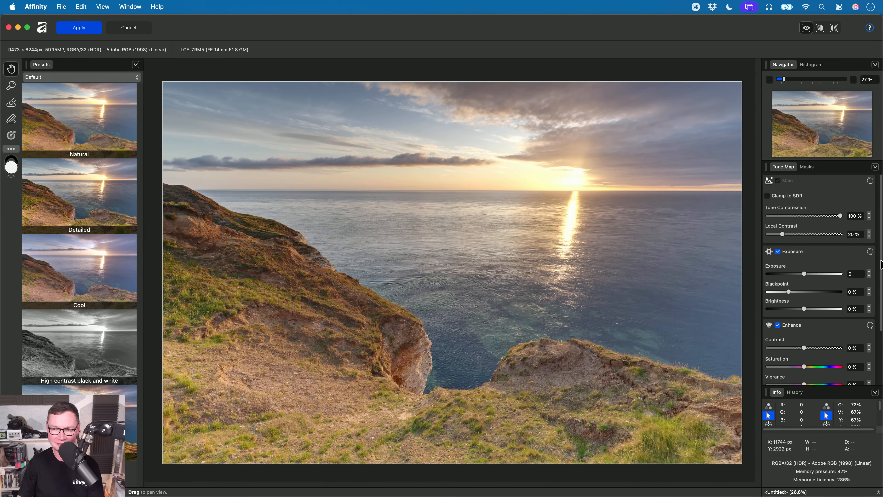
# Enable the shadows and highlights adjustment with highlights at -100%, and turn on Curves in the tone mapping settings
pyautogui.moveTo(882, 265); pyautogui.dragTo(882, 360)
pyautogui.click(799, 345)
pyautogui.moveTo(804, 346); pyautogui.dragTo(768, 346)
pyautogui.click(794, 375)
pyautogui.scroll(-5, 800, 368)
pyautogui.scroll(-2, 435, 287)
pyautogui.moveTo(476, 245); pyautogui.dragTo(464, 269)
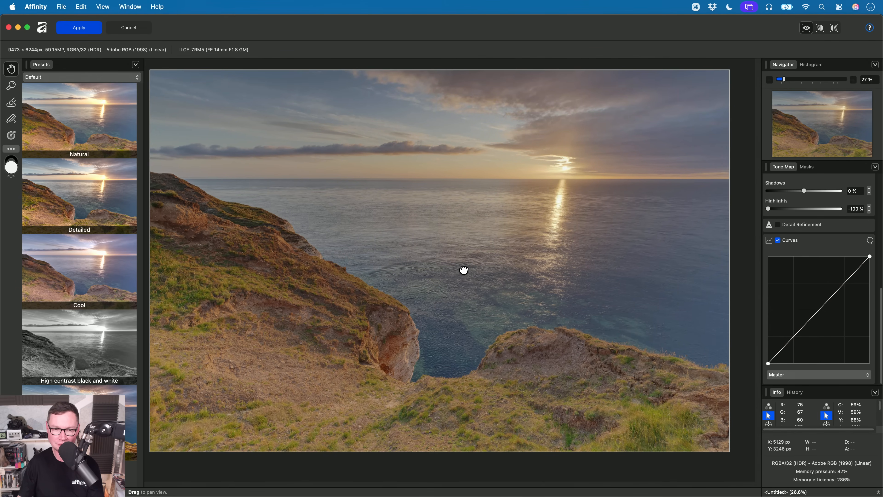
# Shape the Master curve into an S with darker shadows and brighter highlights, and apply the tone mapping
pyautogui.moveTo(791, 351); pyautogui.dragTo(817, 320)
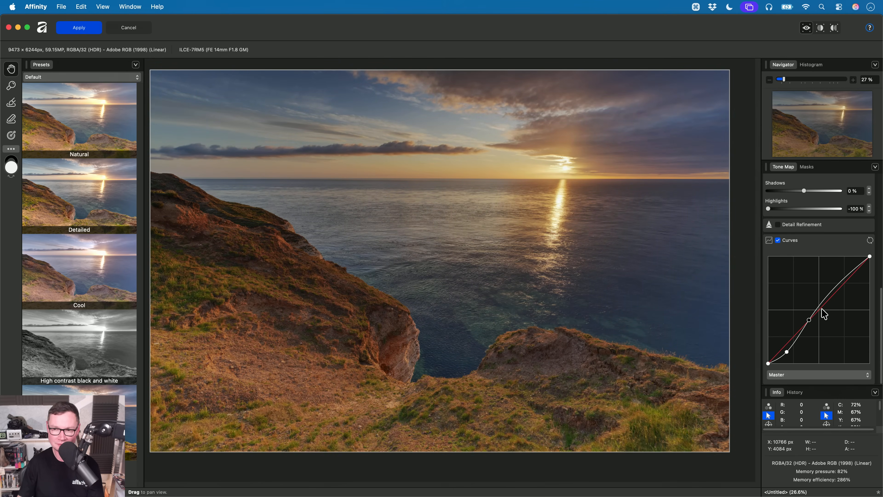
pyautogui.moveTo(848, 283); pyautogui.dragTo(844, 266)
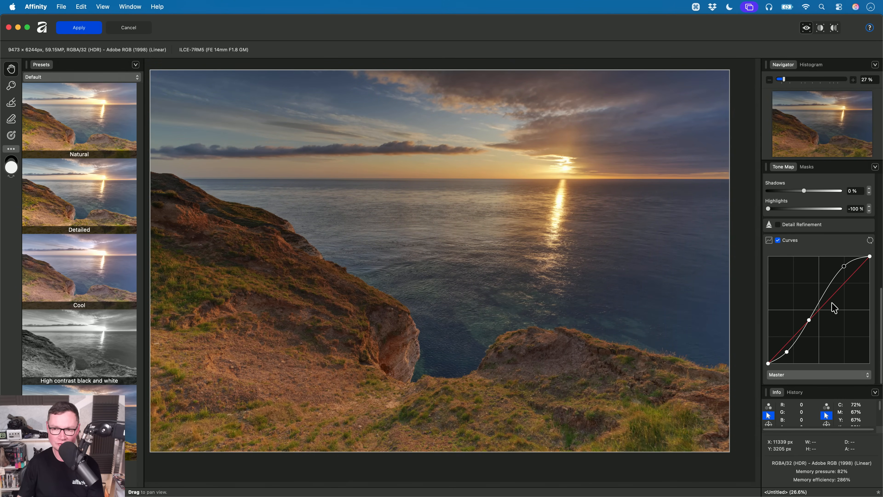
pyautogui.moveTo(788, 352); pyautogui.dragTo(786, 350)
pyautogui.moveTo(808, 320); pyautogui.dragTo(805, 324)
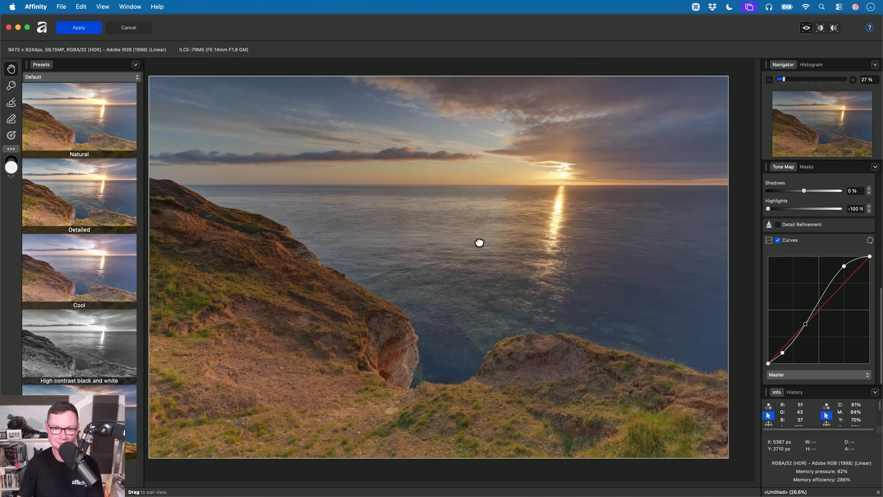
pyautogui.click(75, 27)
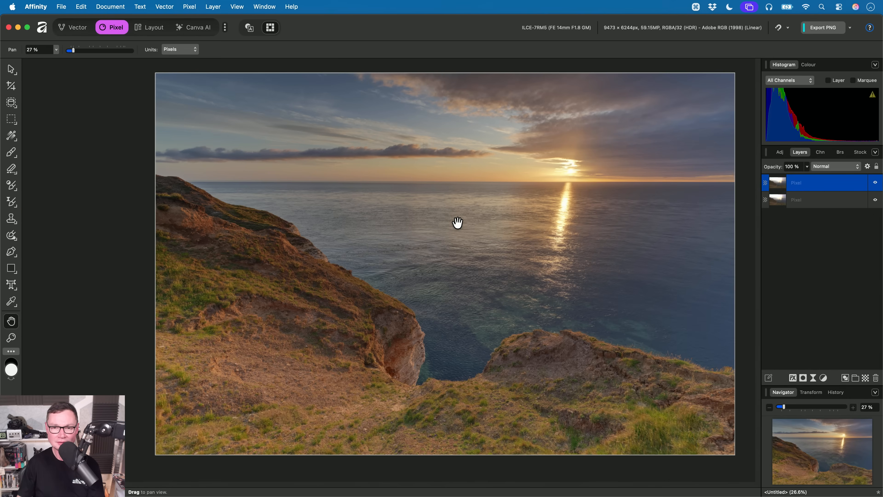
pyautogui.press('super+0')
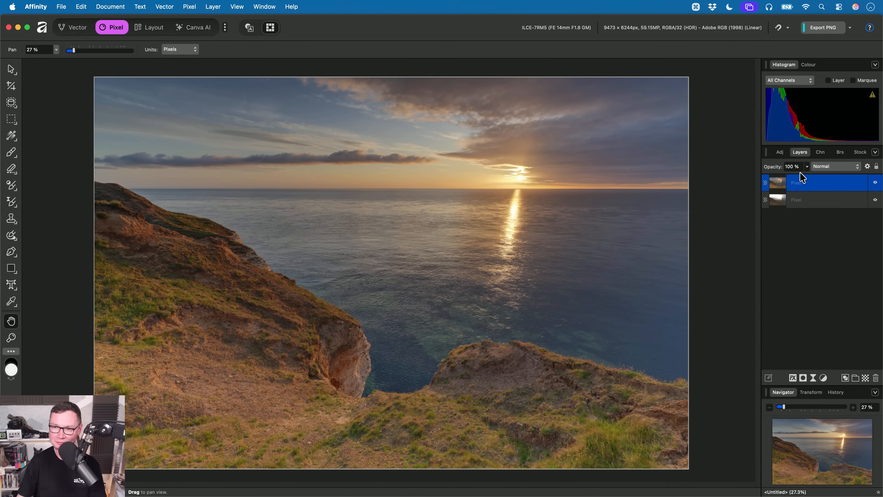
# Hide the tone-mapped layer and add a Tone Compression adjustment above the original HDR pixel layer
pyautogui.click(875, 183)
pyautogui.click(821, 202)
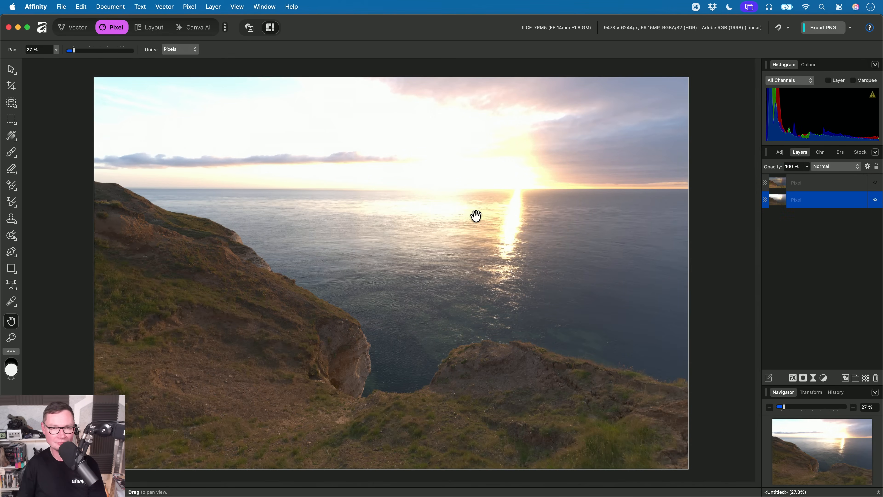
pyautogui.click(188, 7)
pyautogui.moveTo(299, 77)
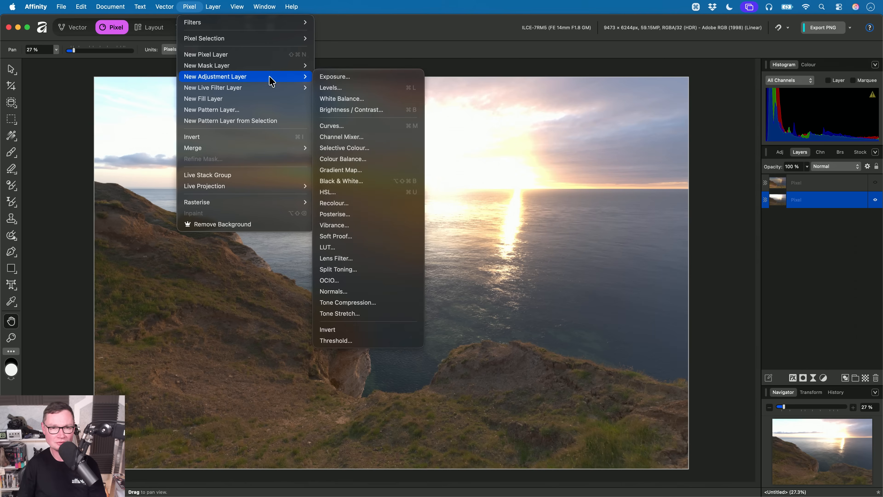
pyautogui.click(386, 302)
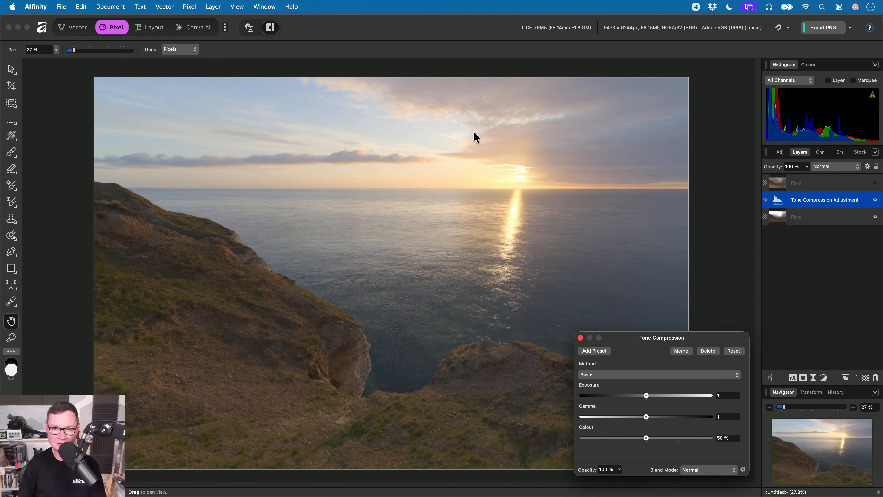
pyautogui.moveTo(646, 396)
pyautogui.mouseDown()
pyautogui.moveTo(659, 398)
pyautogui.moveTo(600, 405)
pyautogui.moveTo(646, 421)
pyautogui.moveTo(670, 397)
pyautogui.moveTo(643, 406)
pyautogui.mouseUp()
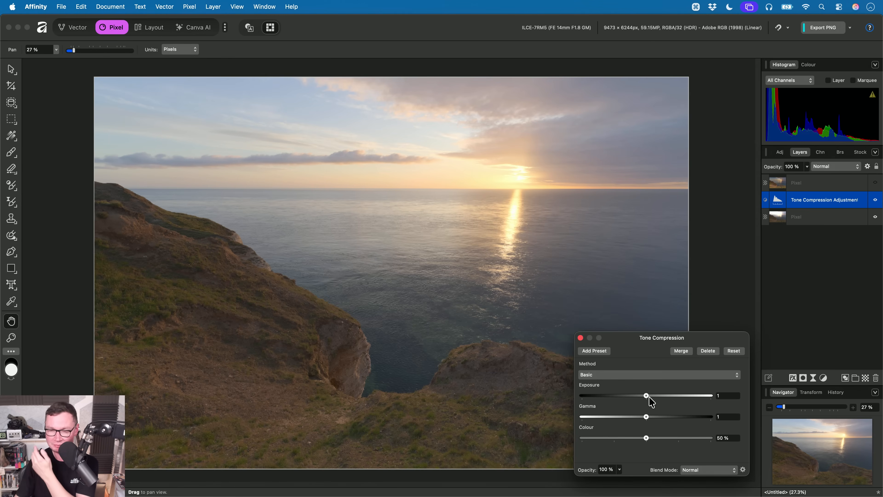
# Compare the Natural method with Basic in the Tone Compression adjustment
pyautogui.click(652, 377)
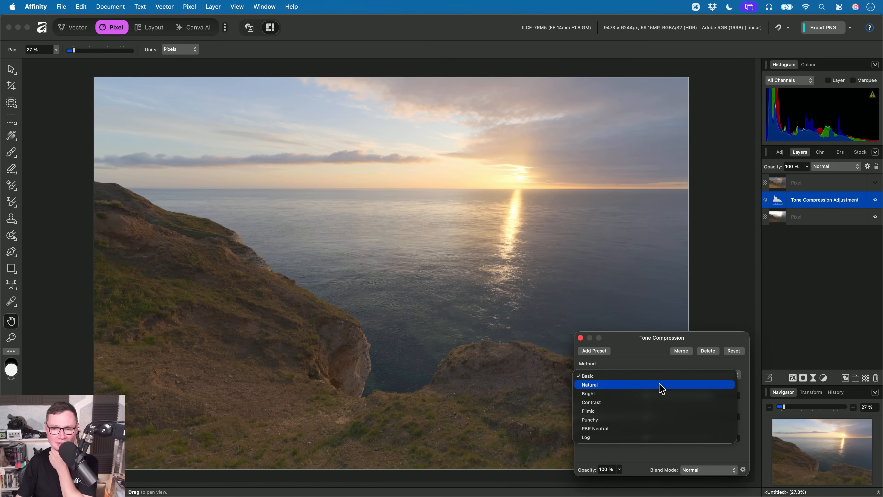
pyautogui.click(659, 385)
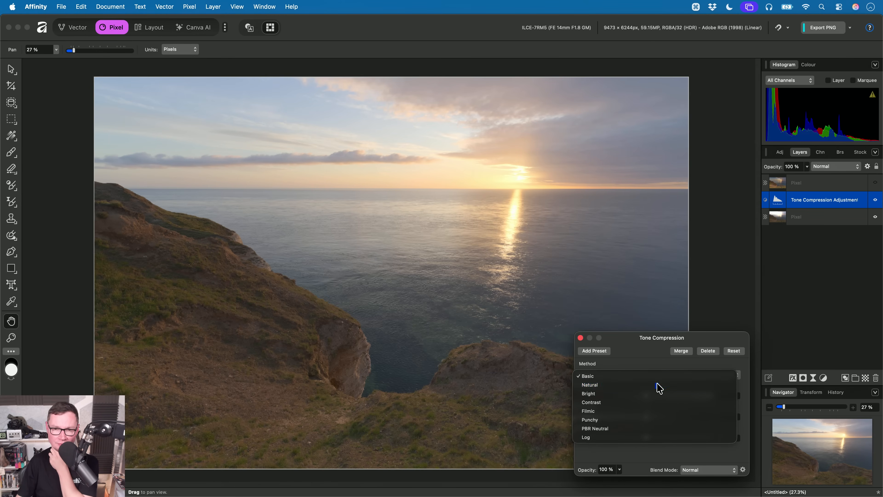
pyautogui.click(644, 376)
pyautogui.click(642, 369)
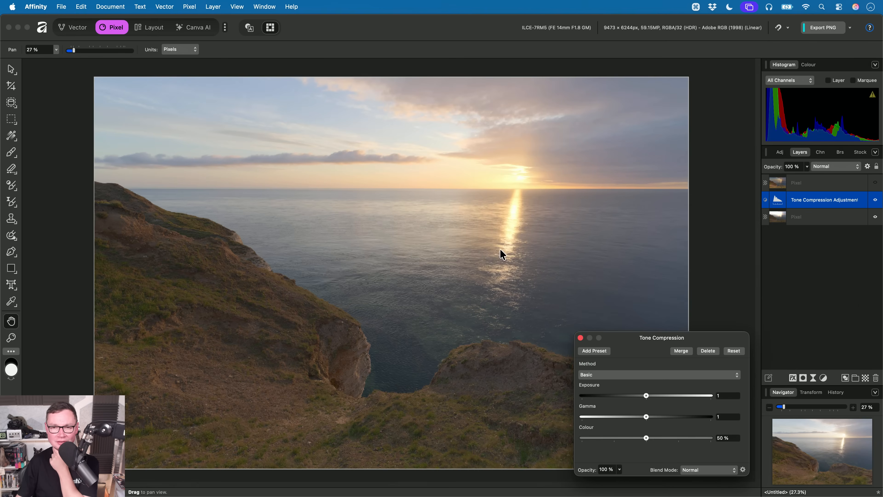
pyautogui.click(666, 381)
pyautogui.click(664, 384)
# Try the Bright, Contrast and Filmic methods, and go back to Bright for comparison
pyautogui.click(664, 375)
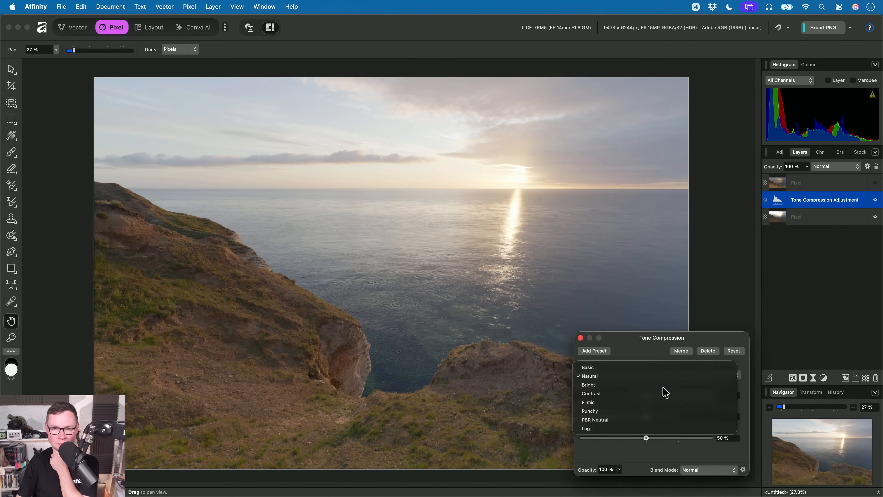
pyautogui.click(663, 385)
pyautogui.click(655, 379)
pyautogui.click(651, 384)
pyautogui.click(652, 379)
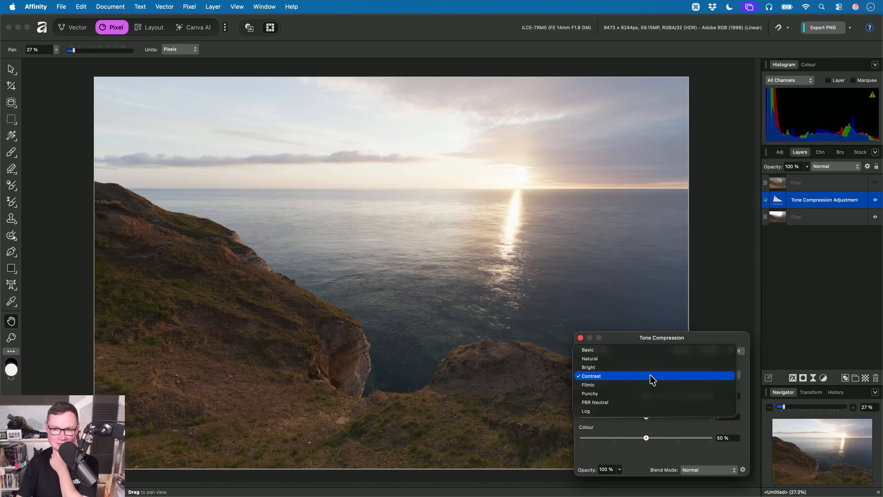
pyautogui.click(649, 385)
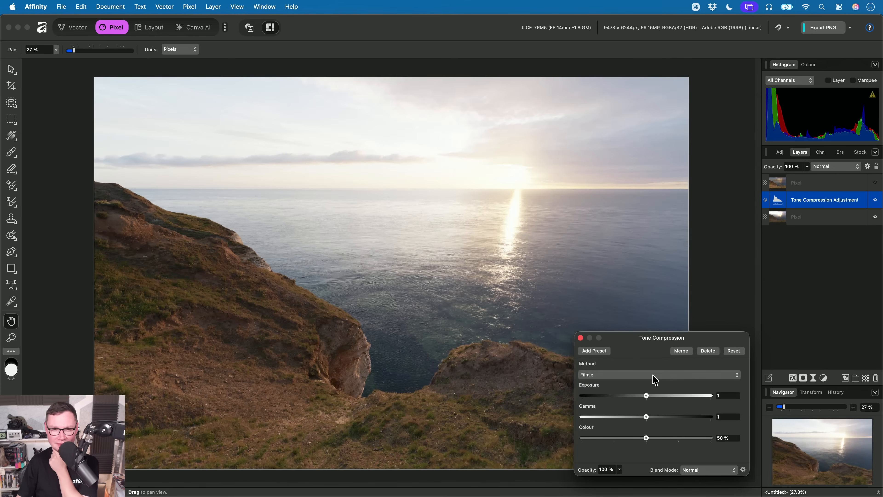
pyautogui.click(618, 379)
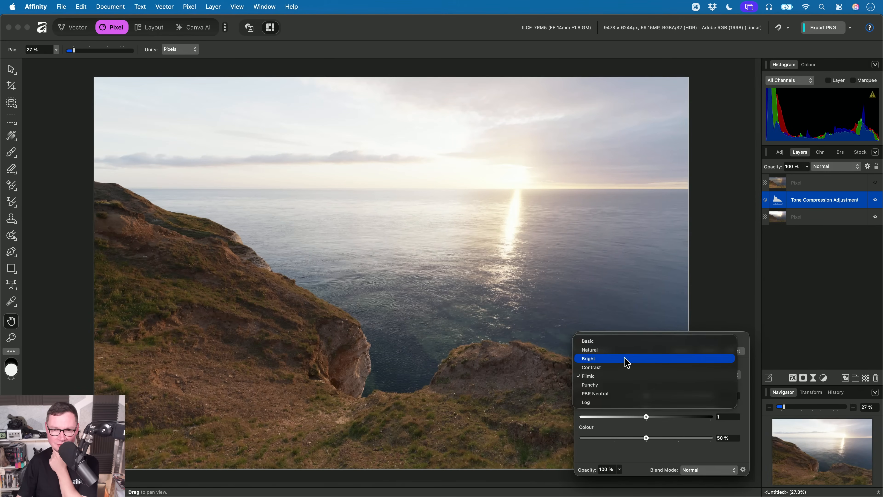
pyautogui.click(624, 360)
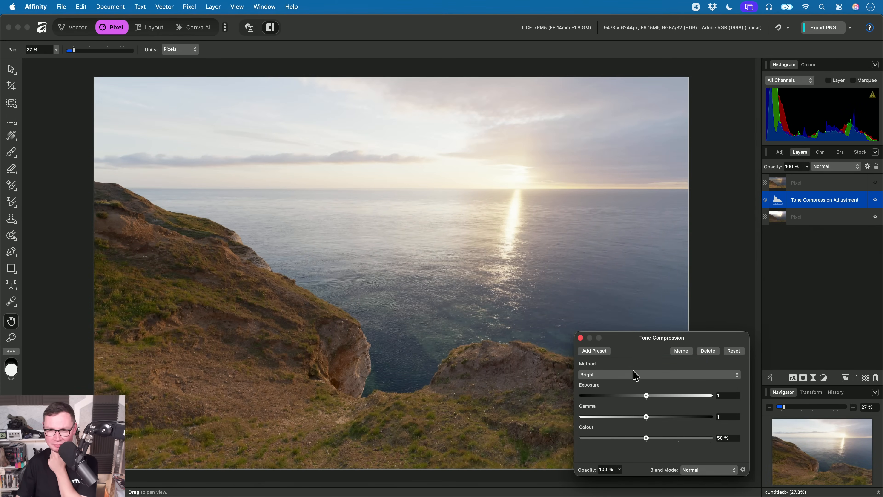
# Try the Punchy, PBR Neutral and Log tone compression methods, and return to Basic
pyautogui.click(635, 375)
pyautogui.click(636, 400)
pyautogui.click(634, 375)
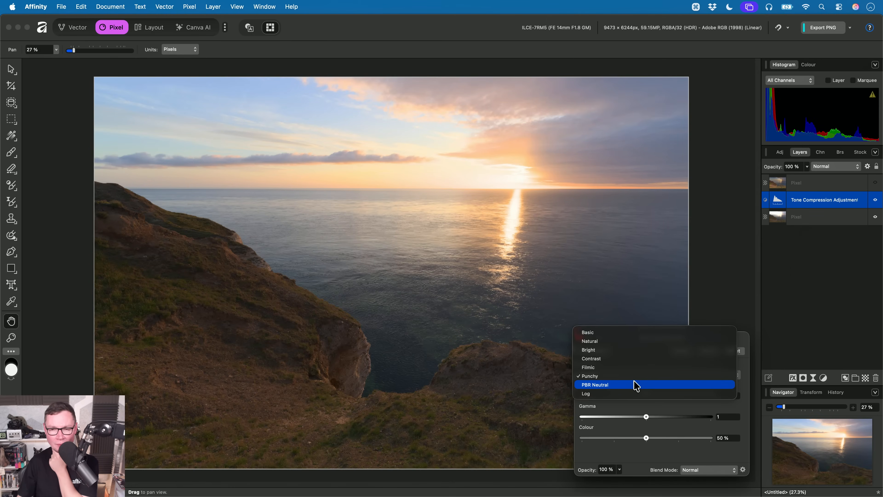
pyautogui.click(636, 385)
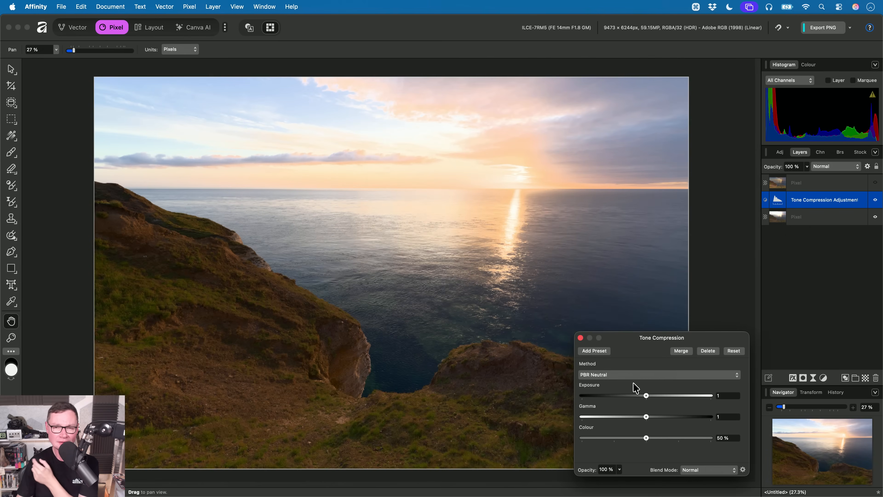
pyautogui.click(636, 375)
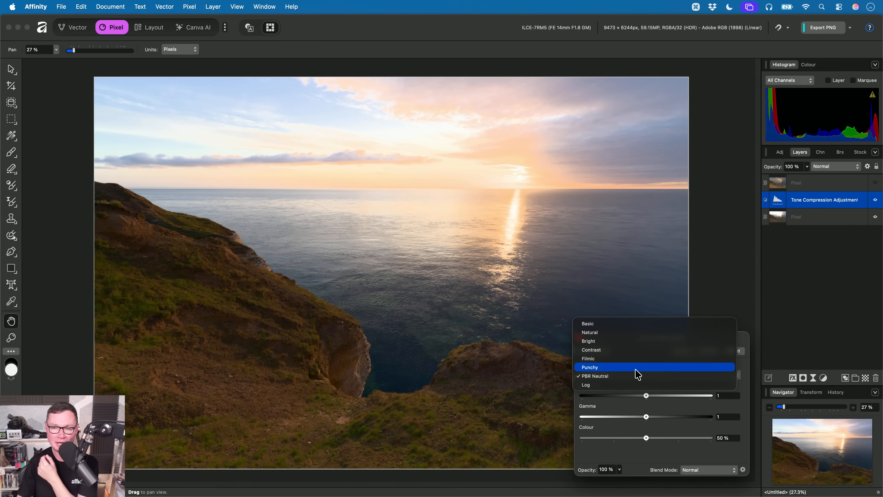
pyautogui.click(638, 367)
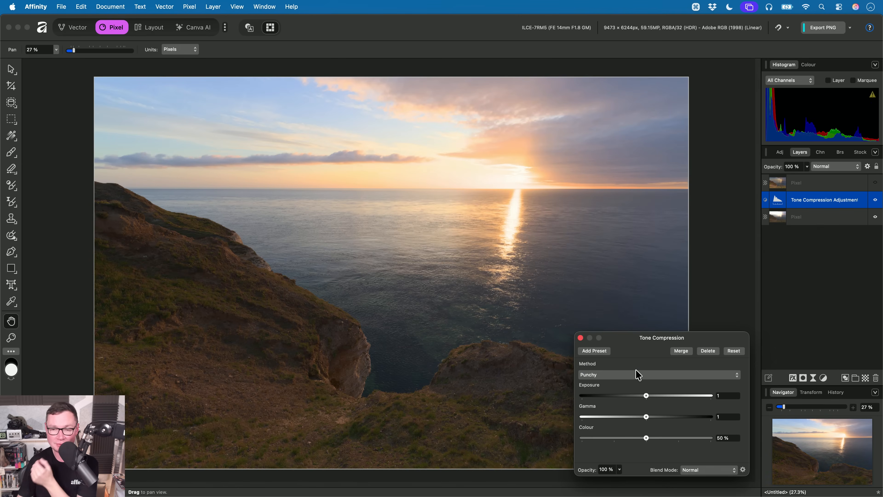
pyautogui.click(635, 376)
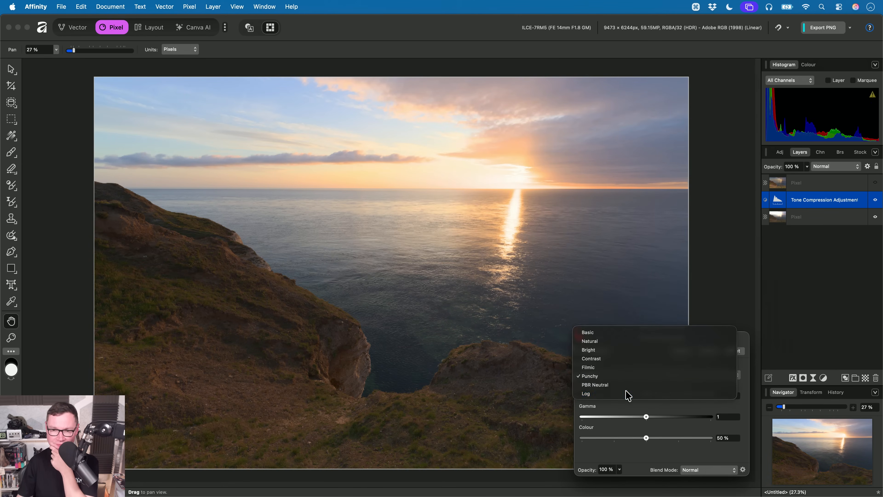
pyautogui.click(627, 392)
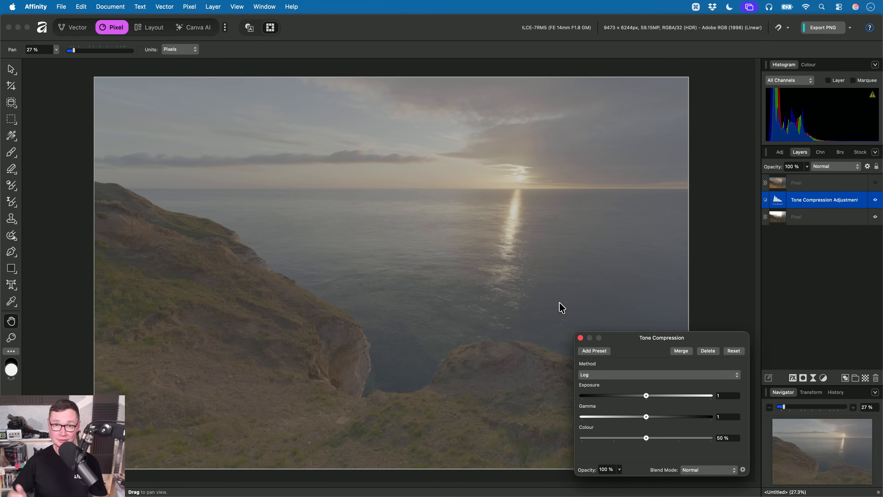
pyautogui.click(637, 374)
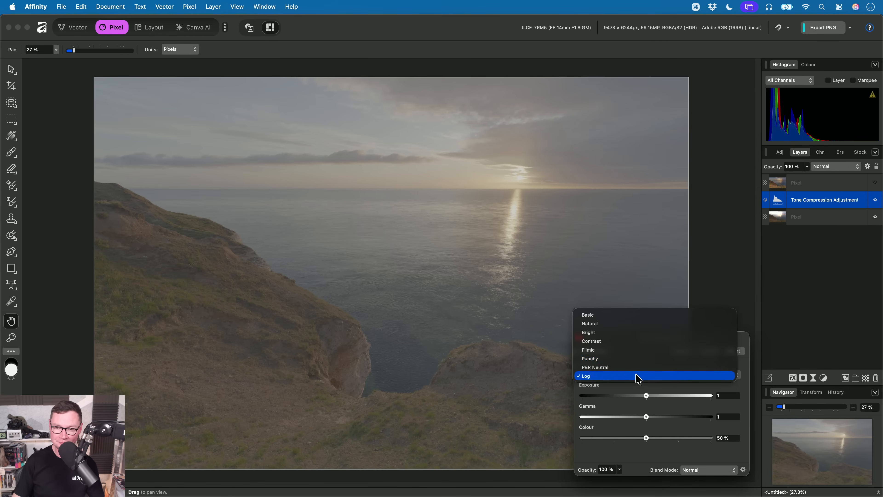
pyautogui.click(612, 316)
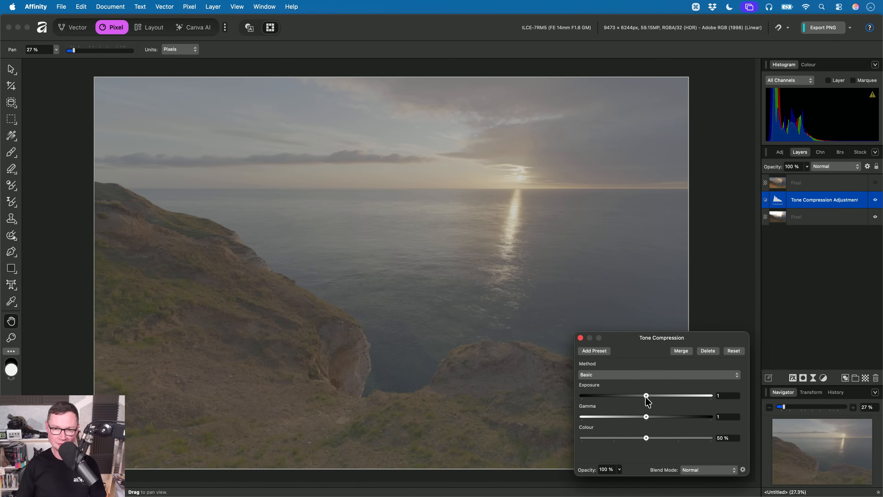
# Try the tone compression colour at 100% and inspect its effect around the sun up close
pyautogui.moveTo(647, 439); pyautogui.dragTo(777, 451)
pyautogui.scroll(5, 570, 256)
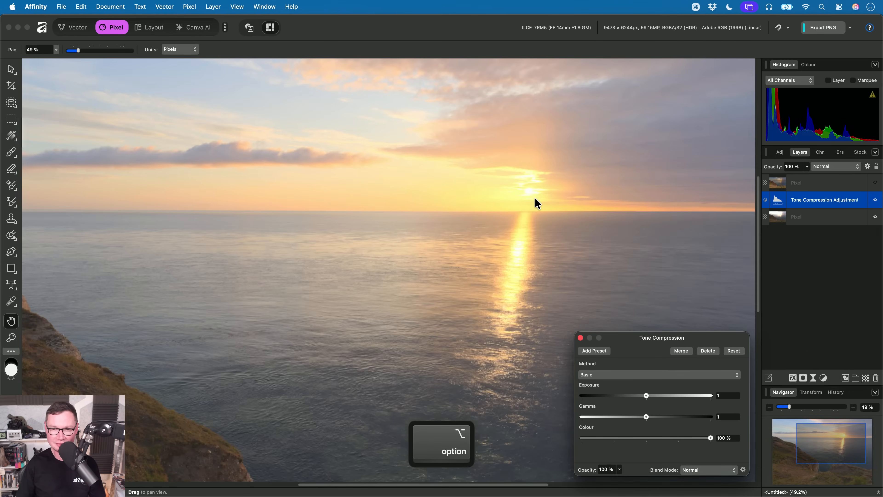
pyautogui.moveTo(667, 435); pyautogui.dragTo(643, 452)
pyautogui.moveTo(708, 451); pyautogui.dragTo(749, 454)
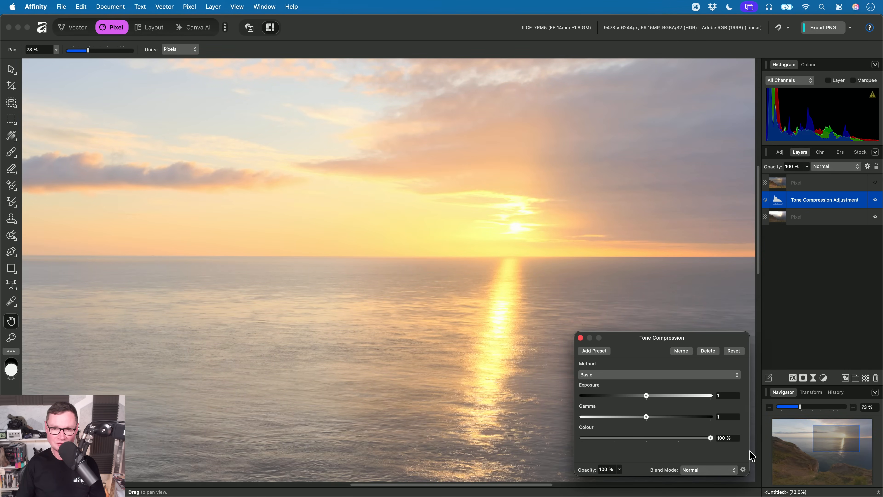
# Set the tone compression colour to 51% while viewing the whole scene
pyautogui.scroll(-5, 420, 402)
pyautogui.scroll(-2, 450, 333)
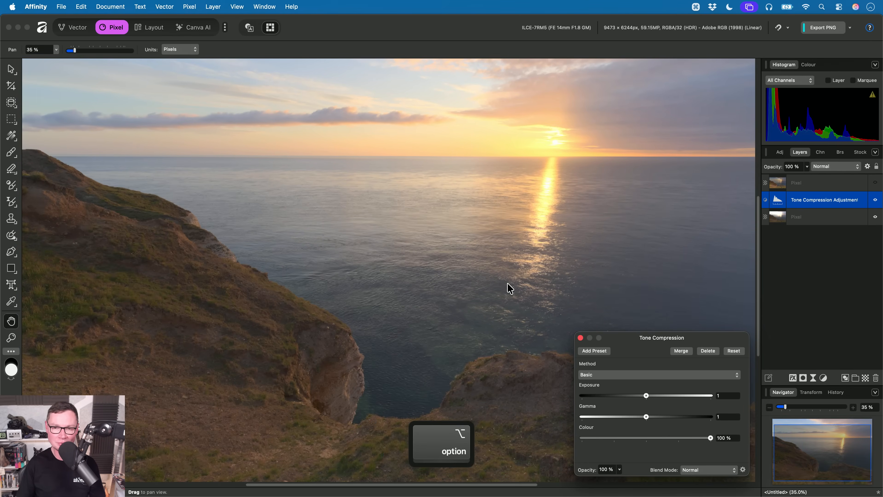
pyautogui.moveTo(489, 292); pyautogui.dragTo(513, 300)
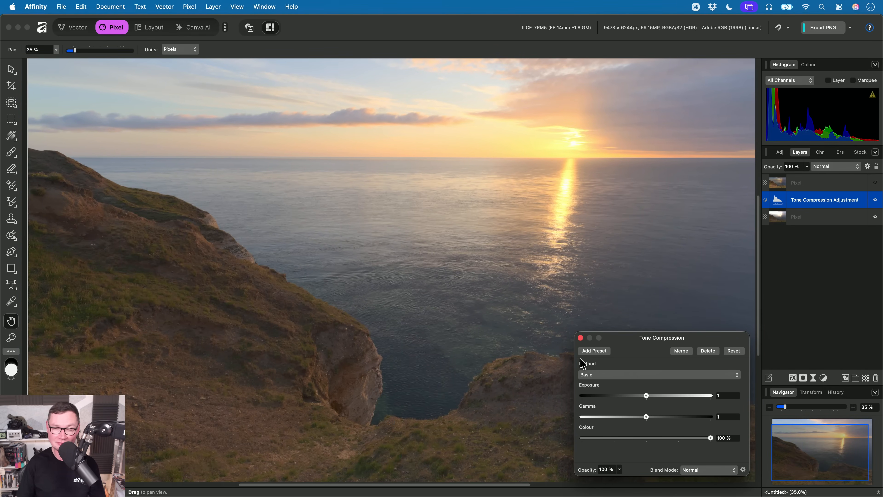
pyautogui.moveTo(680, 437); pyautogui.dragTo(647, 446)
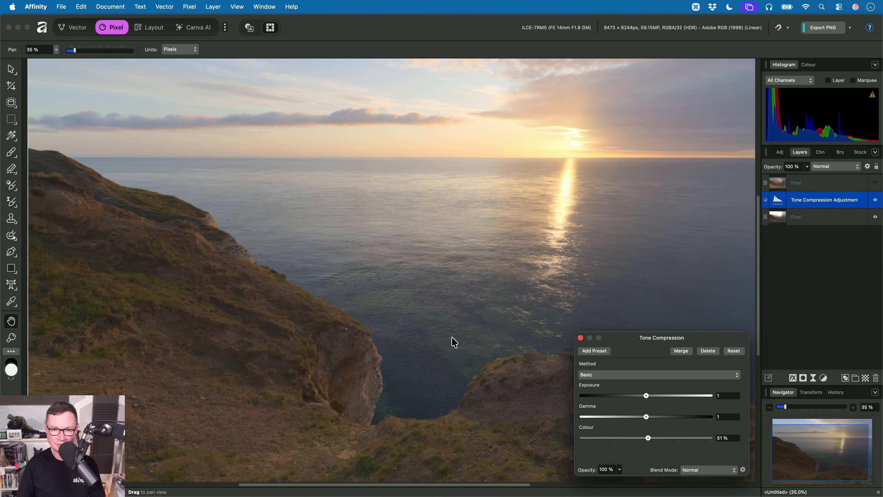
pyautogui.scroll(-1, 482, 347)
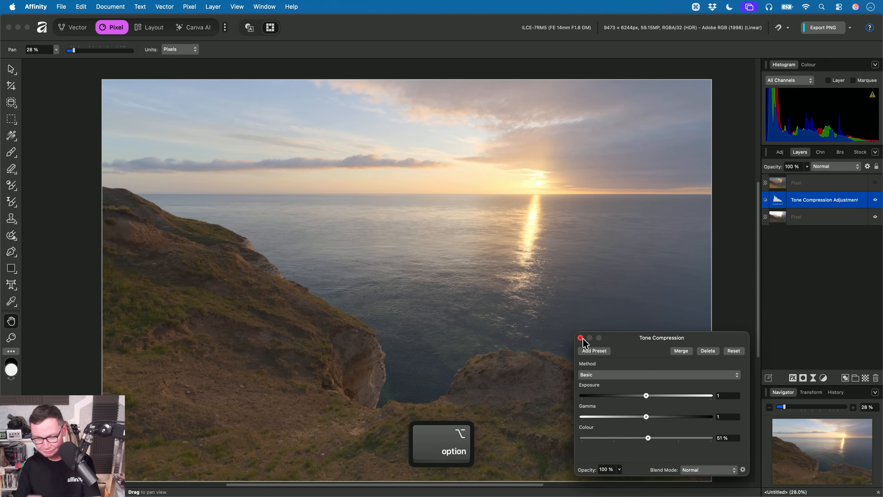
# Check the Natural method once more against the reduced colour setting and return to Basic
pyautogui.click(641, 374)
pyautogui.click(637, 385)
pyautogui.click(635, 376)
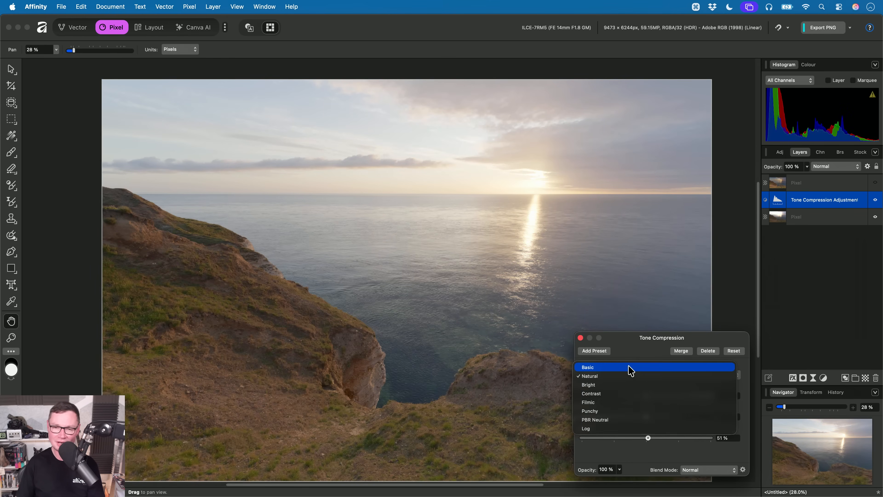
pyautogui.click(627, 368)
# Finish the tone compression settings and add a Brightness / Contrast adjustment above them with increased contrast
pyautogui.click(580, 337)
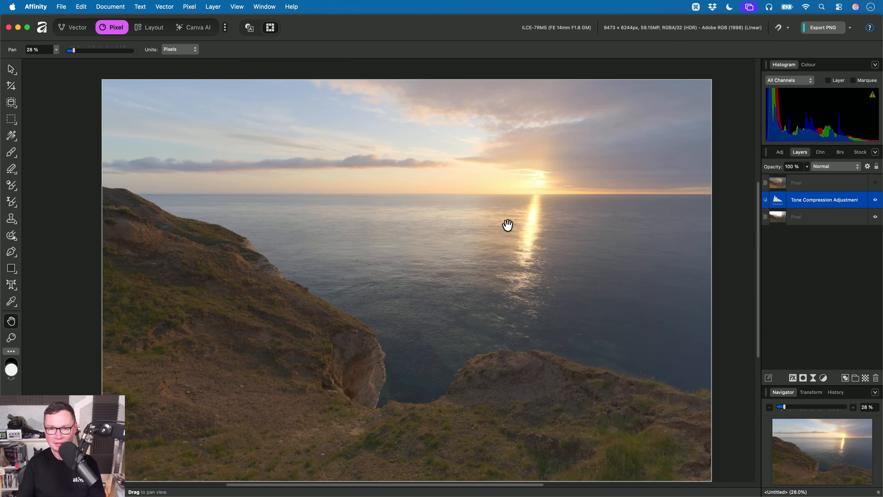
pyautogui.press('super+b')
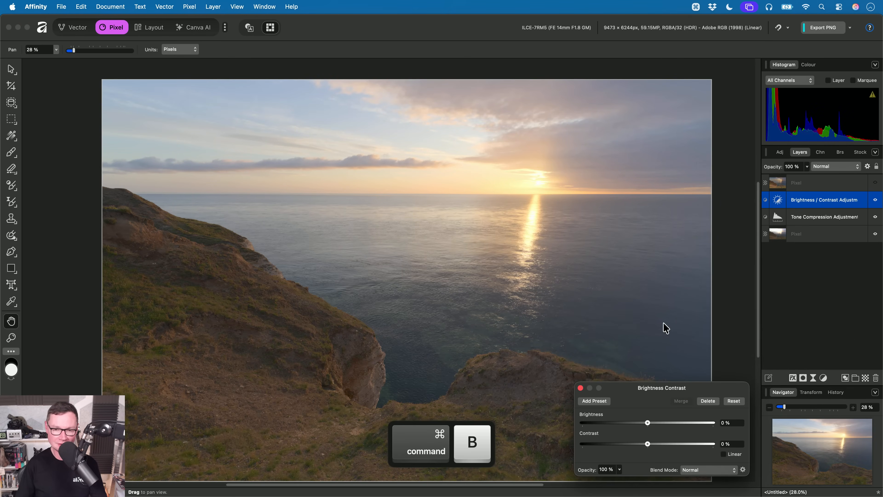
pyautogui.moveTo(648, 444); pyautogui.dragTo(662, 425)
pyautogui.click(580, 388)
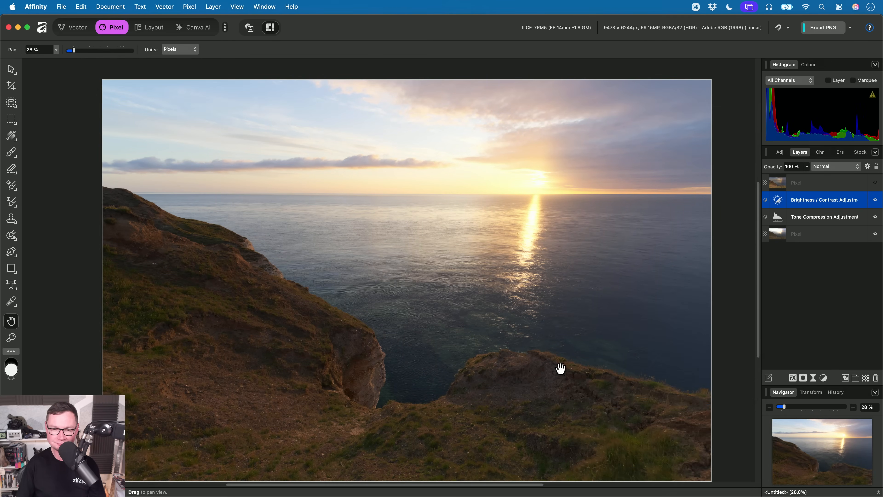
pyautogui.moveTo(457, 250); pyautogui.dragTo(462, 242)
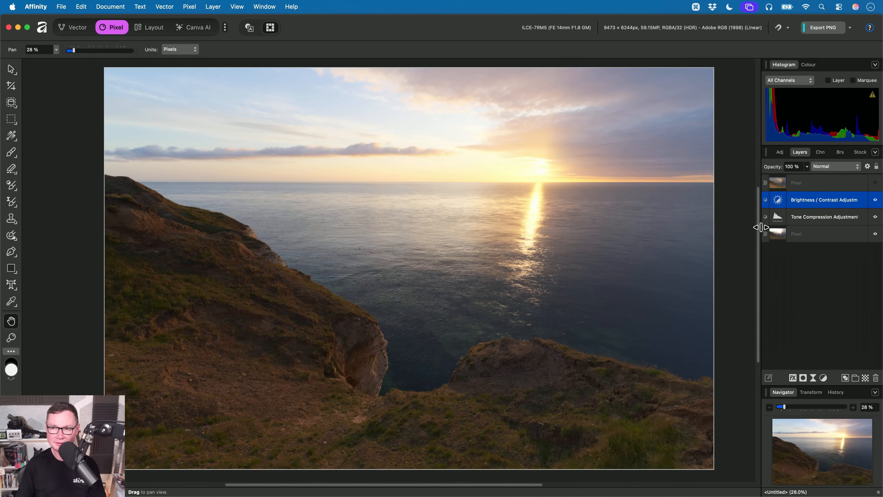
# Show and hide the tone-mapped pixel layer to compare it with the adjustment-based result
pyautogui.click(832, 185)
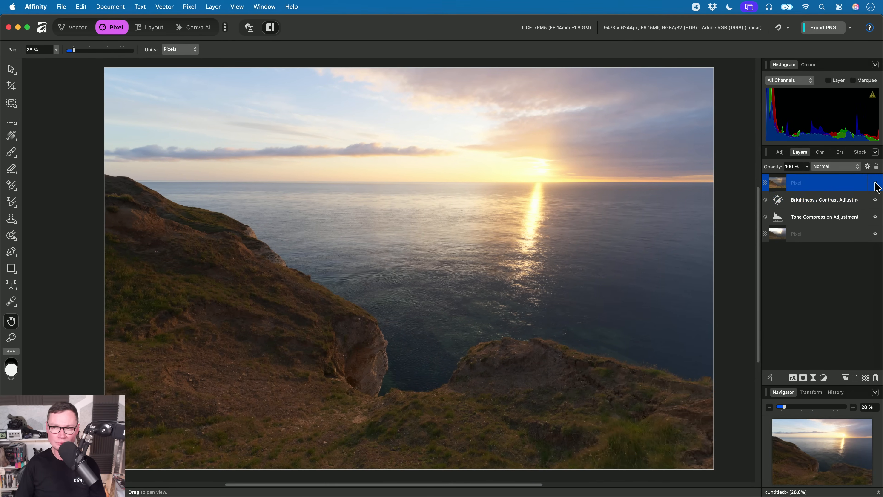
pyautogui.click(875, 183)
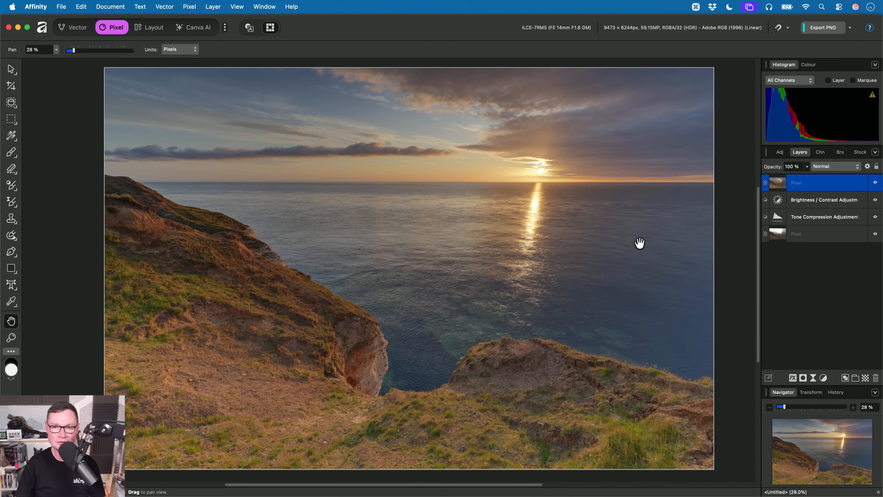
pyautogui.click(876, 184)
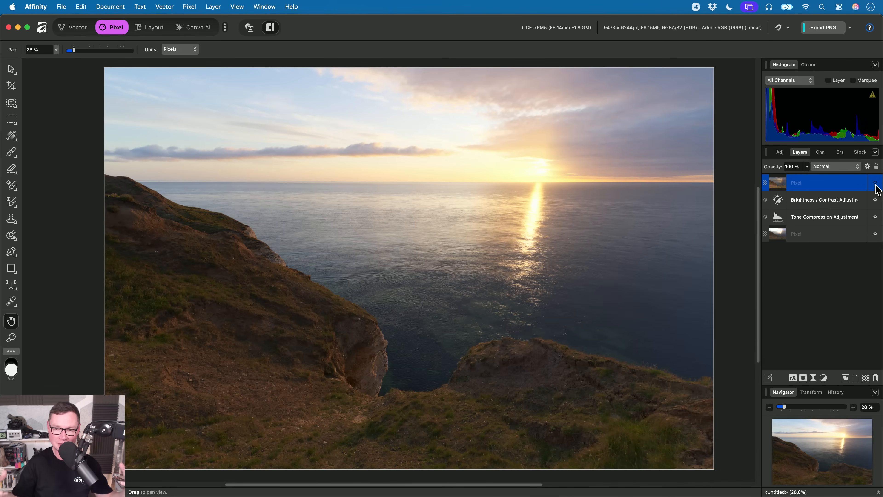
# Toggle the Brightness / Contrast and Tone Compression adjustments together to compare the image with and without them
pyautogui.click(853, 204)
pyautogui.keyDown('shift'); pyautogui.click(842, 217); pyautogui.keyUp('shift')
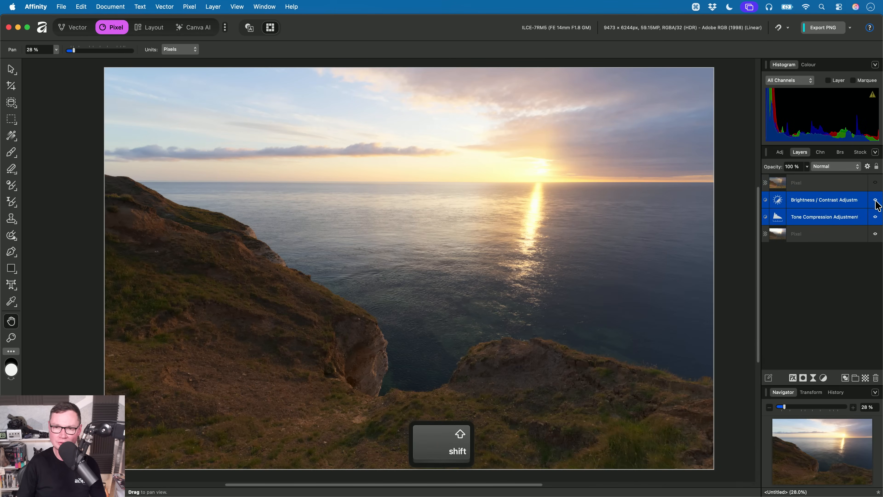
pyautogui.click(875, 201)
pyautogui.click(876, 201)
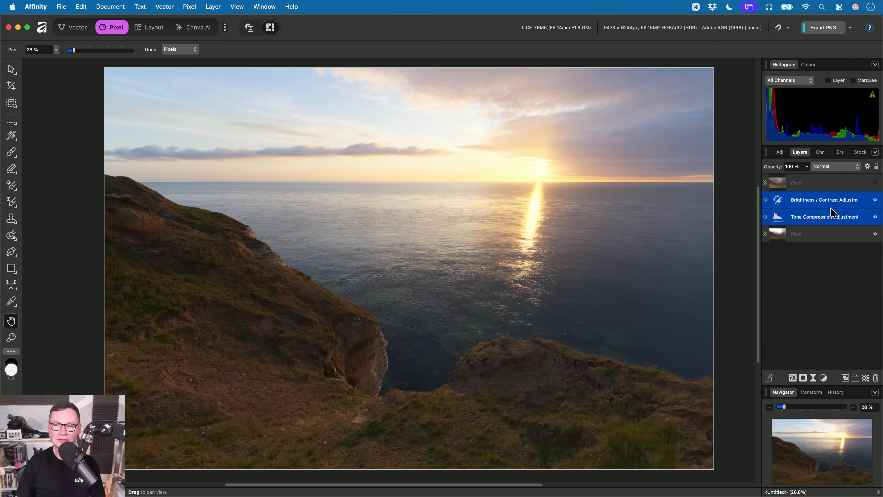
pyautogui.click(876, 201)
pyautogui.click(875, 201)
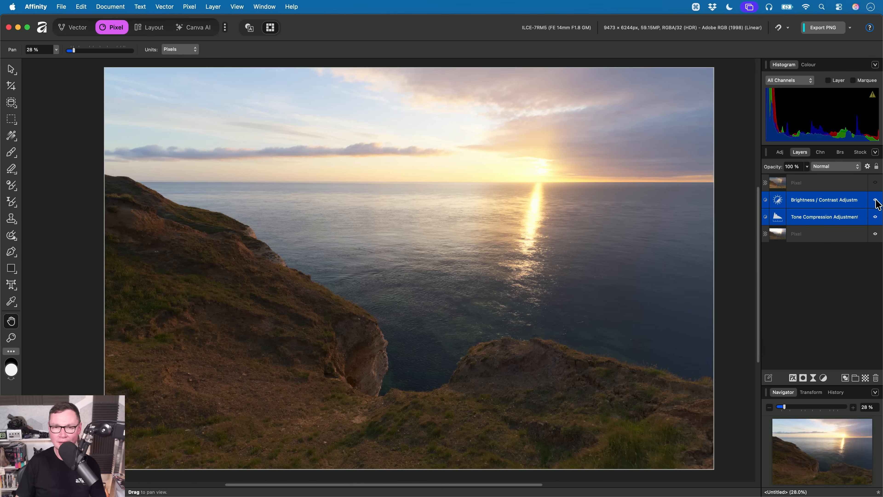
pyautogui.click(876, 201)
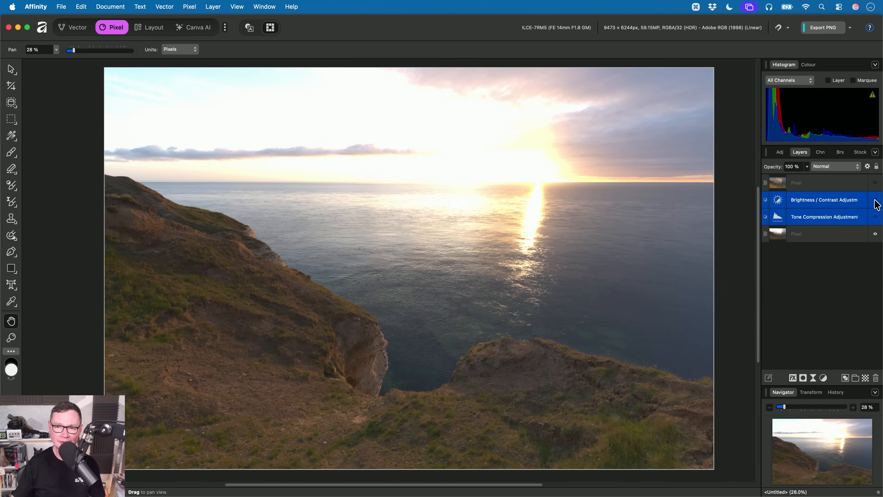
pyautogui.click(876, 201)
pyautogui.click(845, 186)
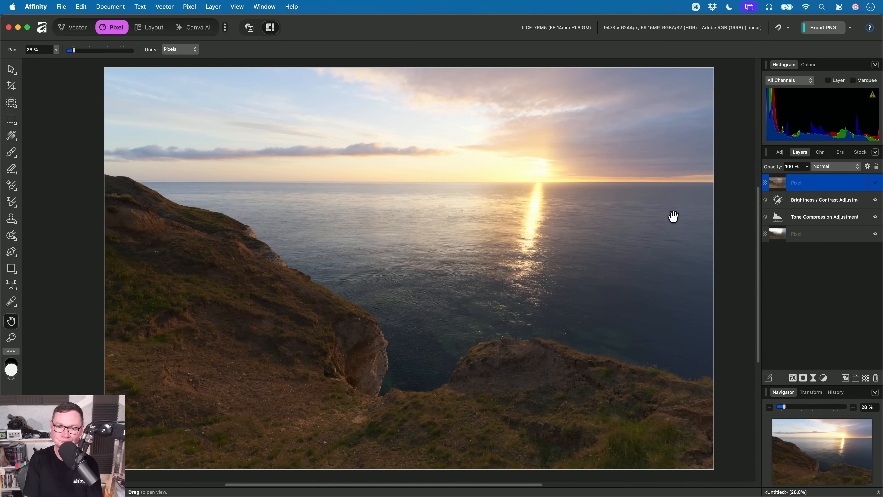
# Close the merged document without saving and open Chimera.af from the 05. Tone Compression folder in Finder
pyautogui.press('super+w')
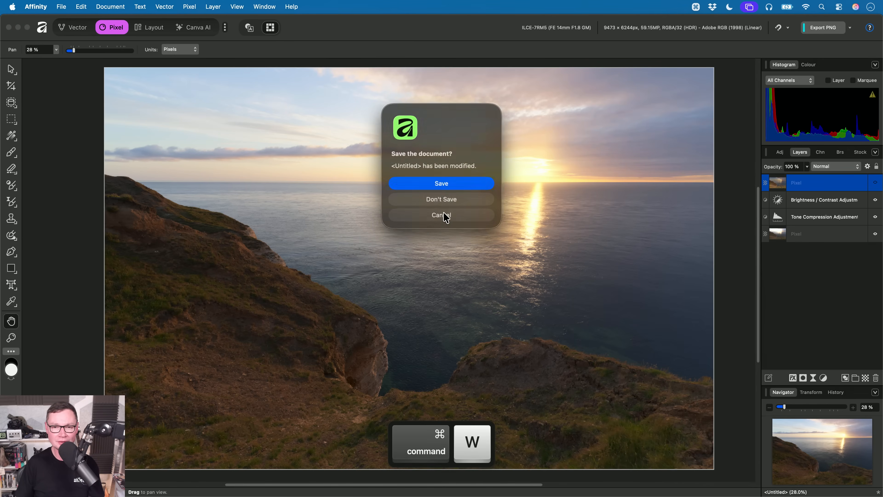
pyautogui.click(440, 201)
pyautogui.press('super+Tab')
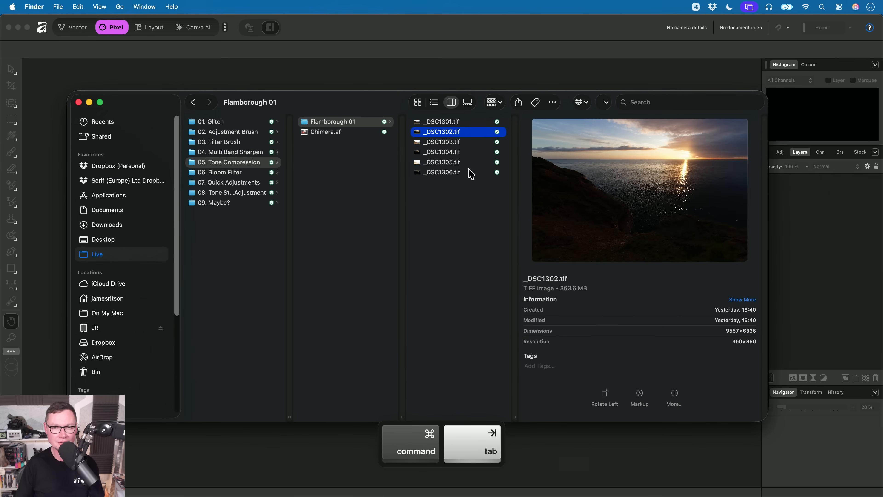
pyautogui.moveTo(332, 132); pyautogui.dragTo(422, 217)
pyautogui.press('super+Tab')
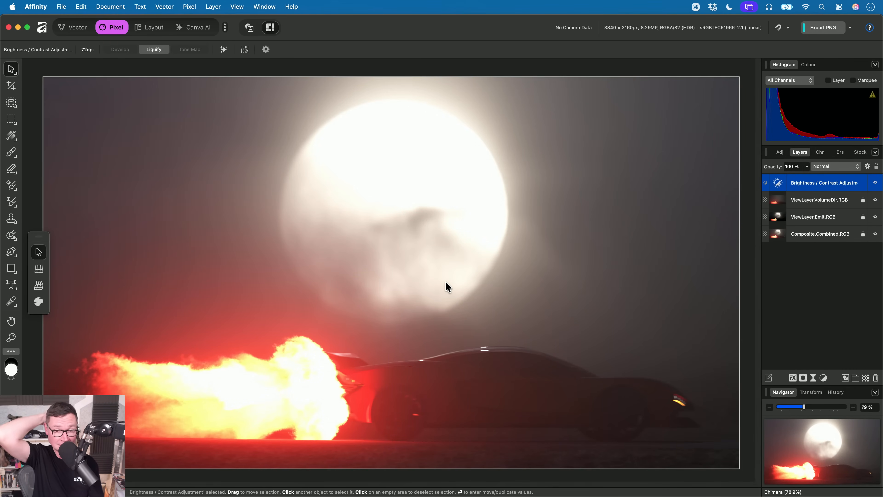
# Toggle the ViewLayer.VolumeDir.RGB, ViewLayer.Emit.RGB and Brightness / Contrast layers to examine what each contributes to the render
pyautogui.click(810, 200)
pyautogui.click(875, 201)
pyautogui.click(876, 200)
pyautogui.click(871, 217)
pyautogui.click(876, 217)
pyautogui.click(876, 217)
pyautogui.click(837, 189)
pyautogui.click(876, 183)
pyautogui.click(875, 183)
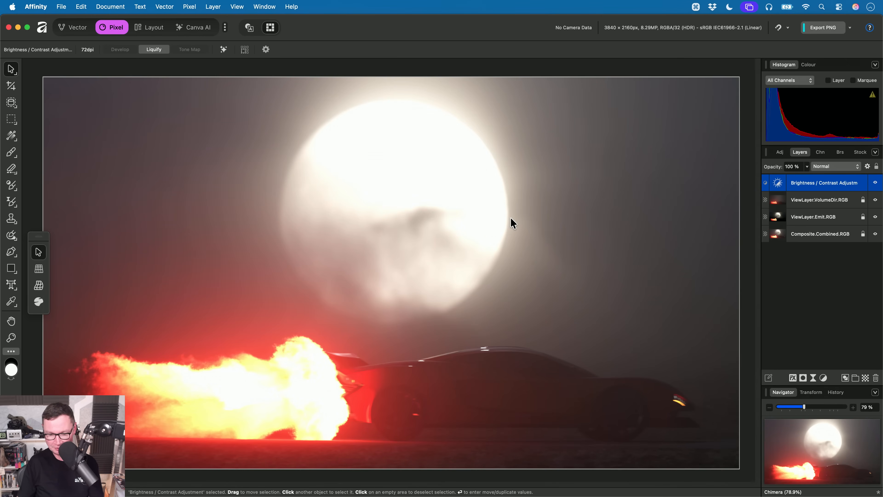
# Add a Tone Compression adjustment layer above the Brightness / Contrast adjustment
pyautogui.press('h')
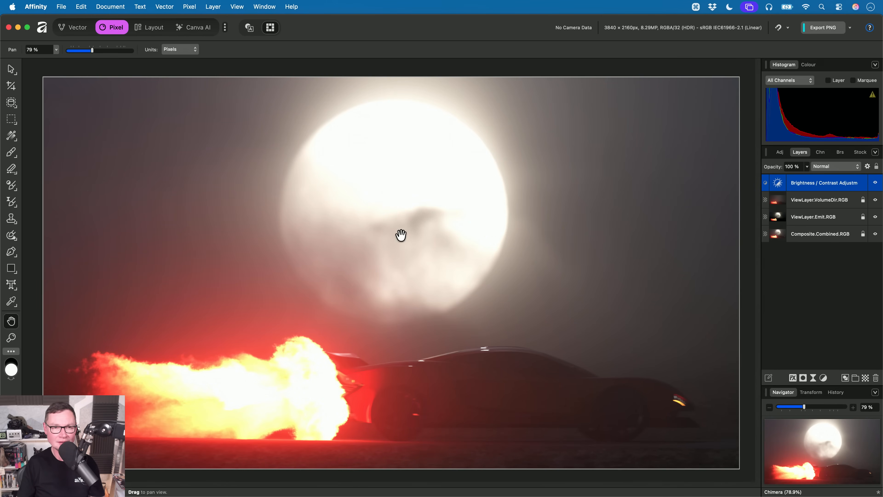
pyautogui.click(199, 7)
pyautogui.moveTo(237, 77)
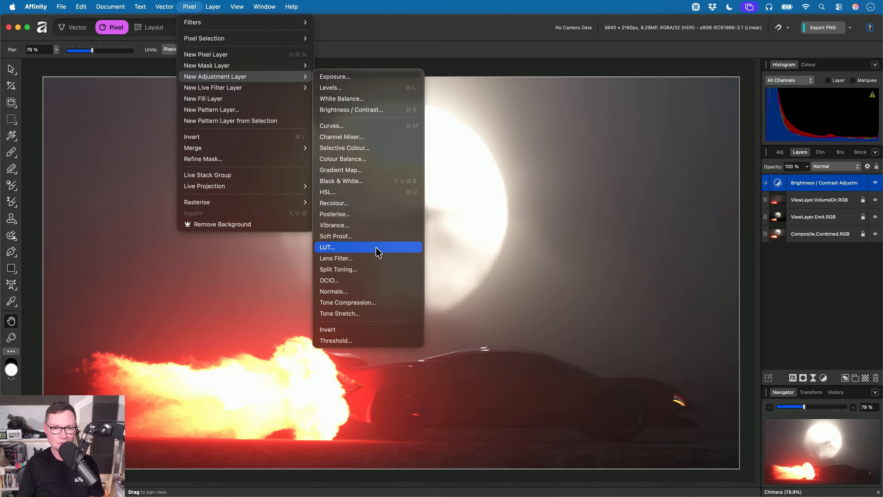
pyautogui.click(386, 304)
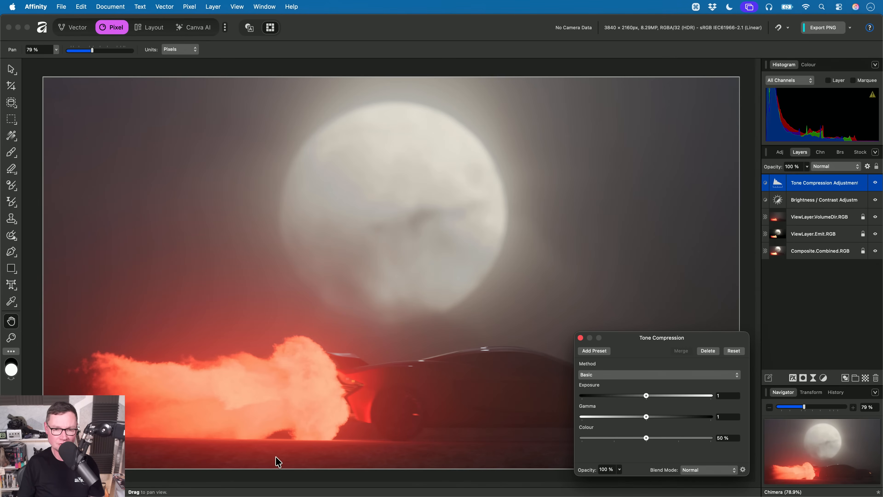
# Try the tone compression colour at 100% and 0%, and return it to 50%
pyautogui.moveTo(646, 438); pyautogui.dragTo(738, 439)
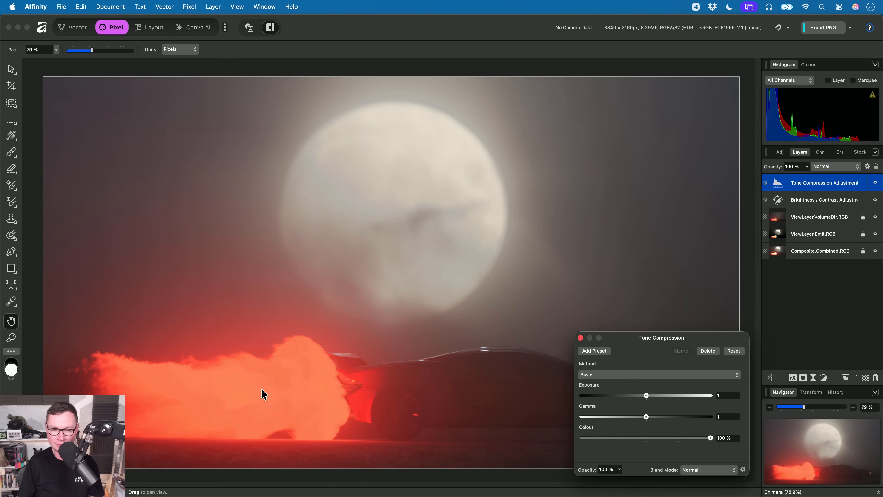
pyautogui.moveTo(706, 439); pyautogui.dragTo(580, 449)
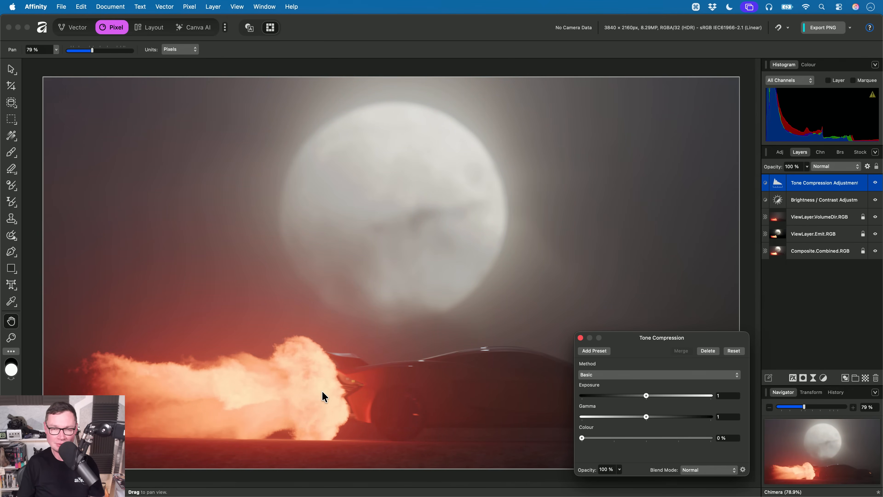
pyautogui.click(646, 438)
# Switch the tone compression method between Natural and Basic to compare how each renders the flames
pyautogui.click(629, 374)
pyautogui.click(630, 385)
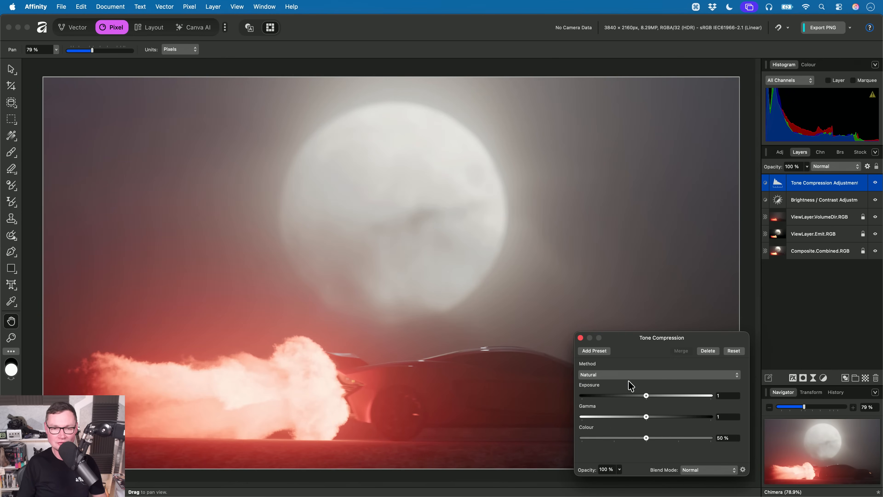
pyautogui.click(635, 380)
pyautogui.click(631, 368)
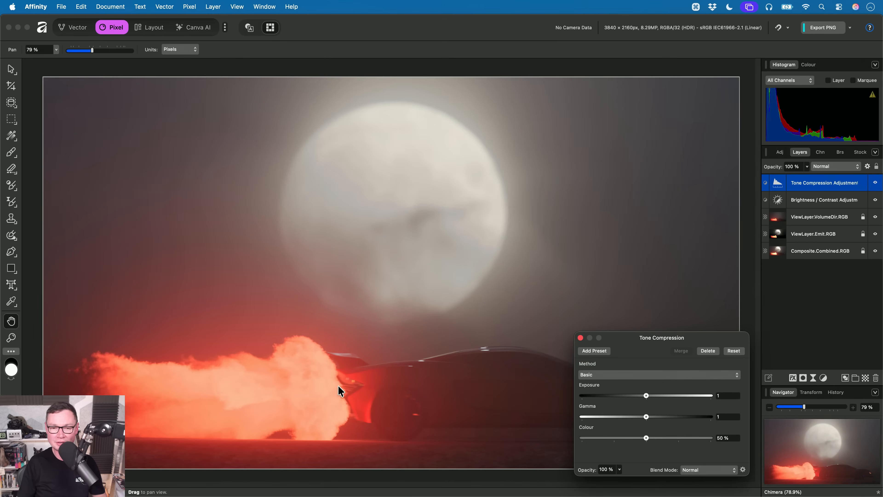
pyautogui.click(656, 380)
pyautogui.click(653, 384)
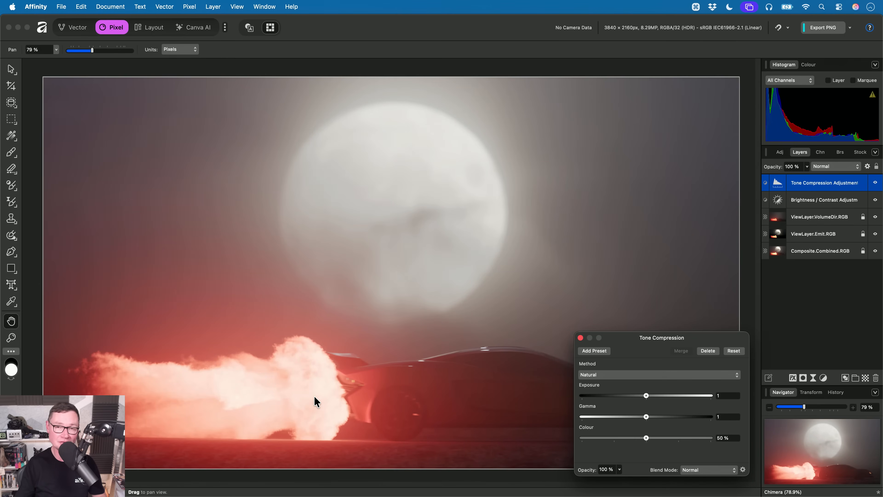
# Try the Bright, Contrast, Filmic, Punchy and PBR Neutral tone compression methods on the render
pyautogui.click(609, 376)
pyautogui.click(627, 383)
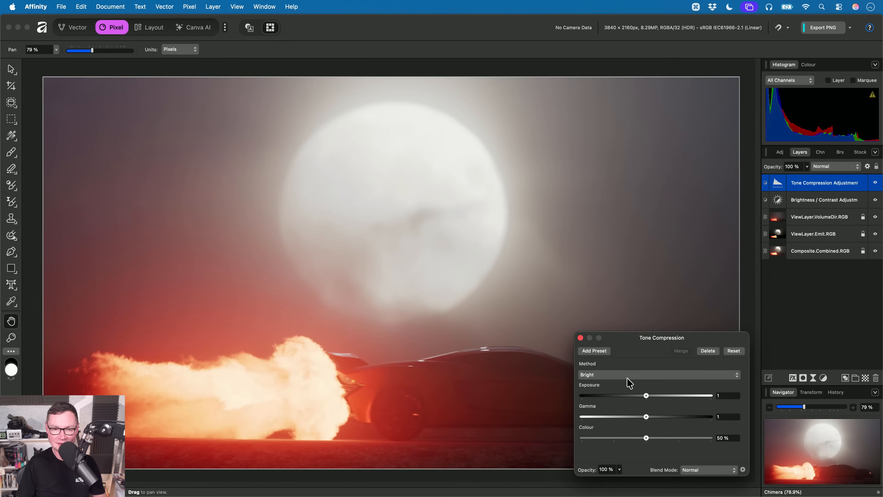
pyautogui.click(630, 375)
pyautogui.click(630, 383)
pyautogui.click(631, 376)
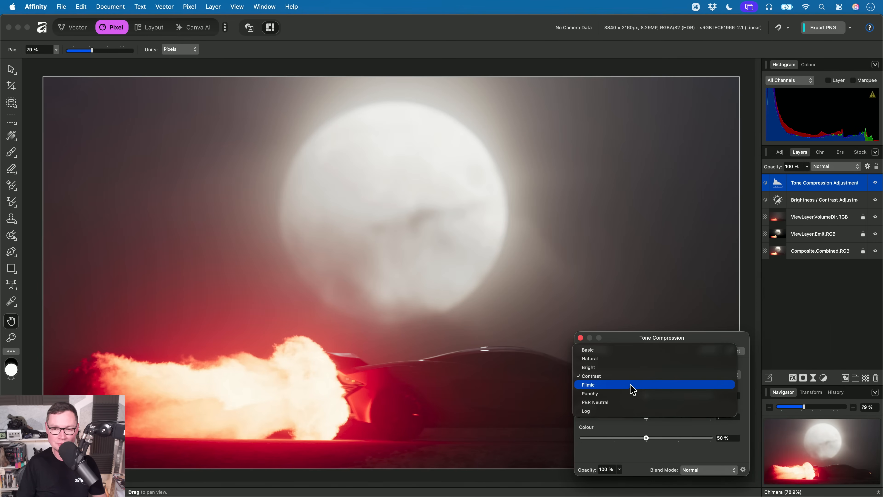
pyautogui.click(632, 384)
pyautogui.click(632, 376)
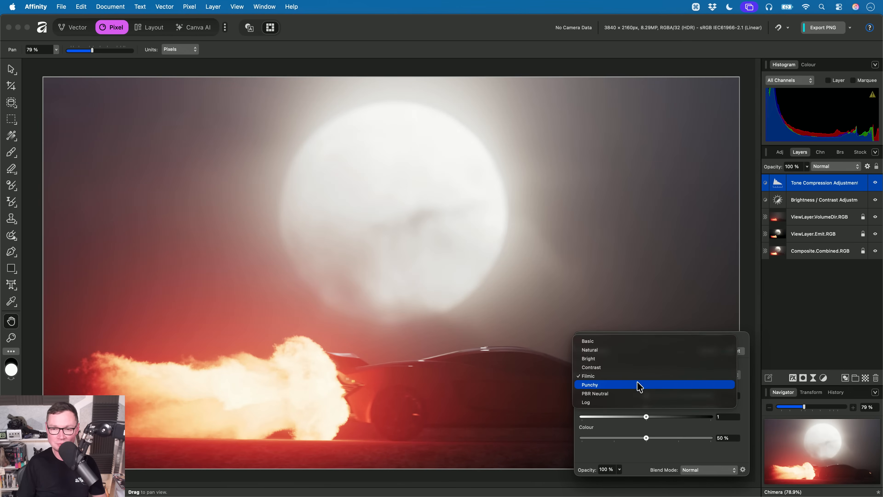
pyautogui.click(638, 384)
pyautogui.click(640, 376)
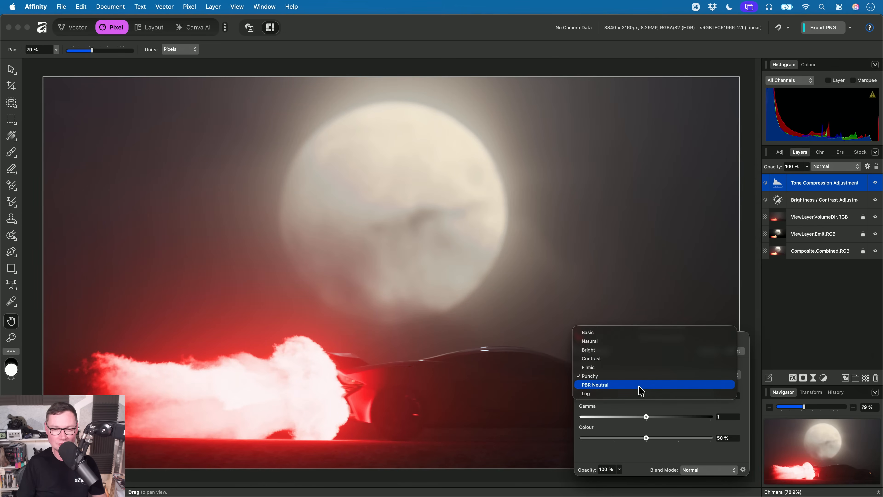
pyautogui.click(639, 385)
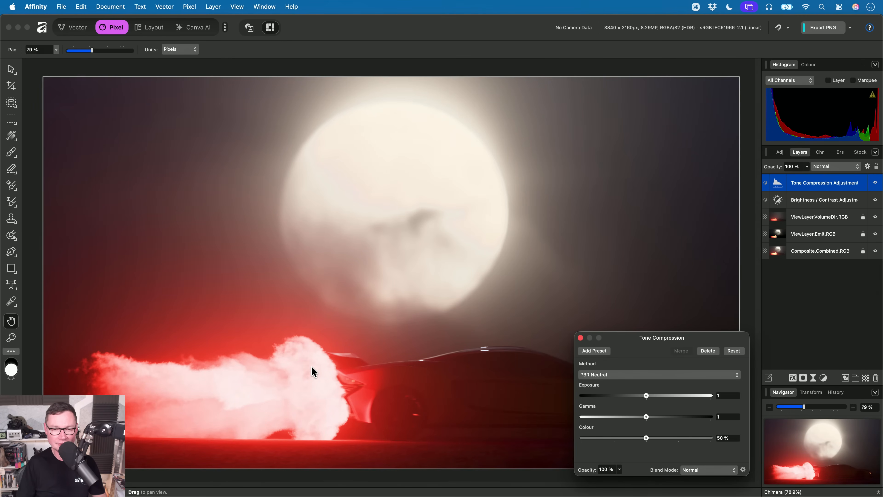
# Return the tone compression method to Basic and set its gamma to 1.191 and exposure to 1.446
pyautogui.click(647, 375)
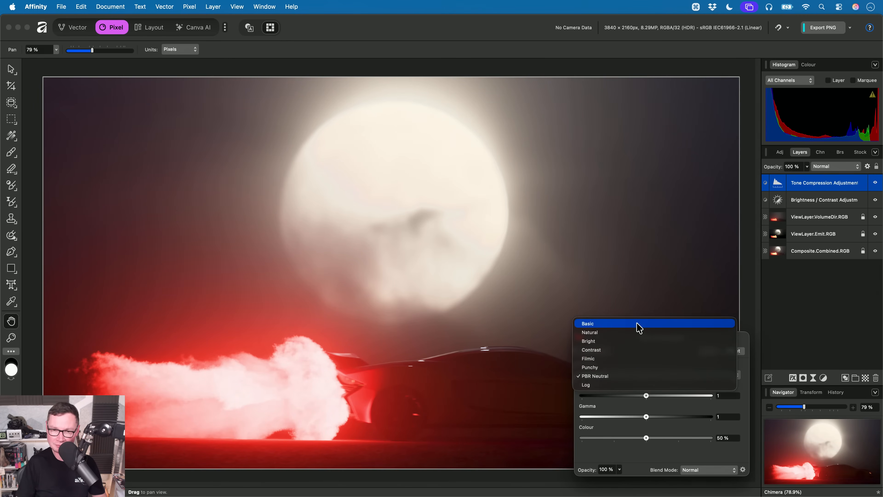
pyautogui.click(638, 324)
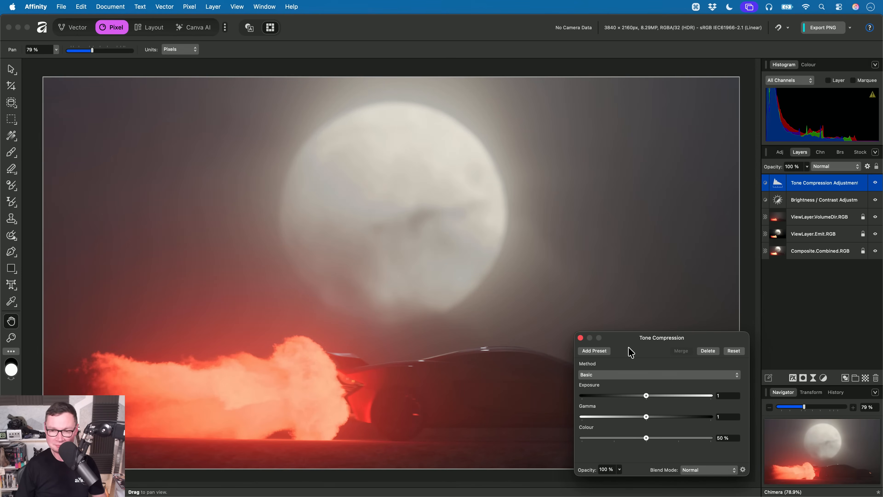
pyautogui.moveTo(647, 417); pyautogui.dragTo(673, 397)
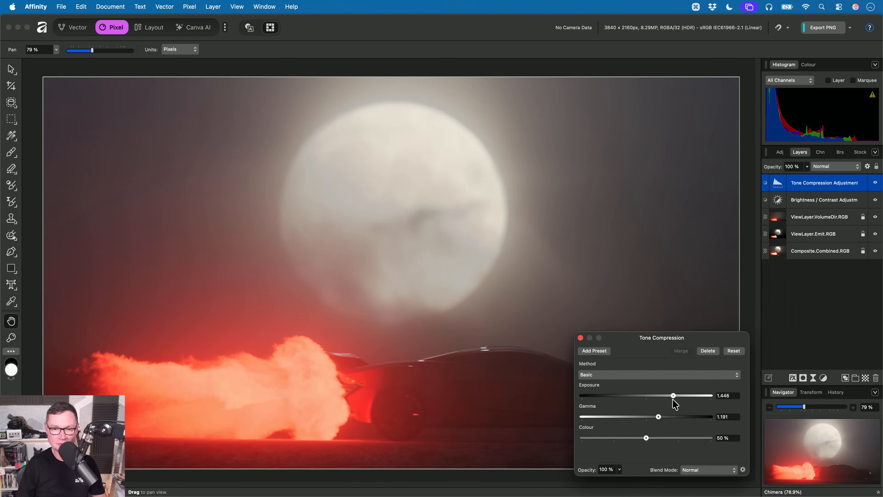
pyautogui.click(581, 338)
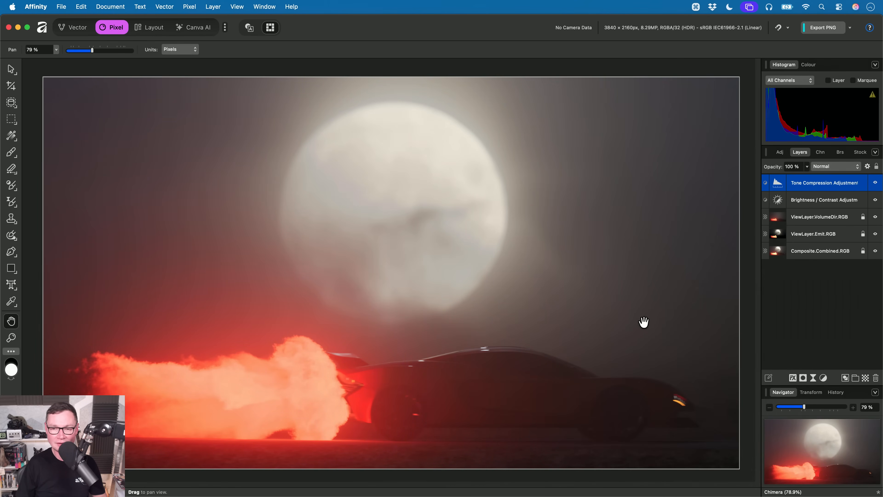
pyautogui.click(190, 7)
pyautogui.moveTo(242, 84)
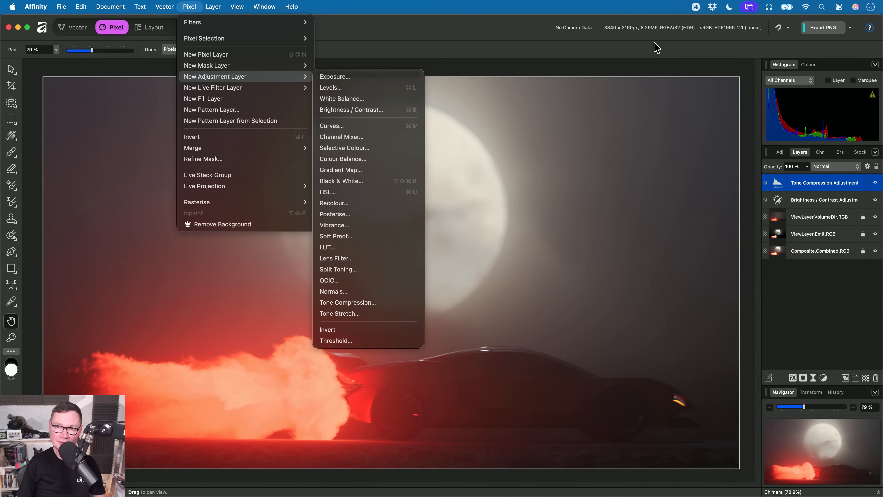
pyautogui.click(671, 33)
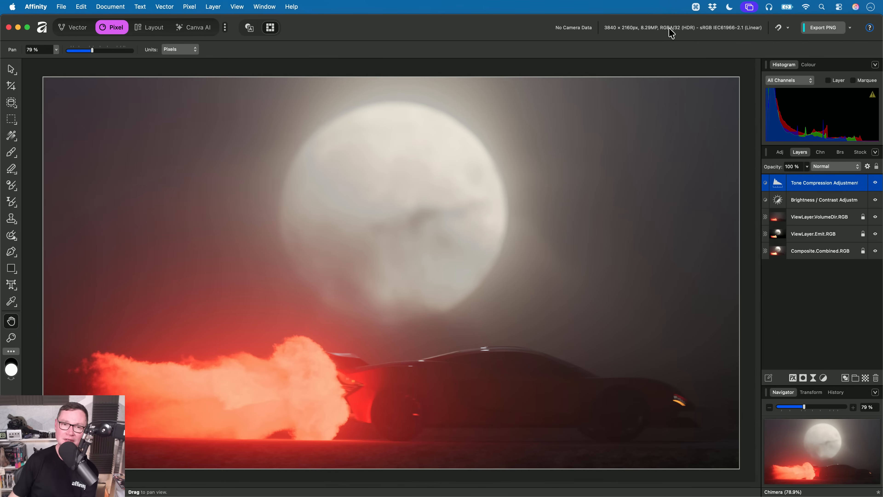
pyautogui.click(190, 7)
pyautogui.moveTo(243, 77)
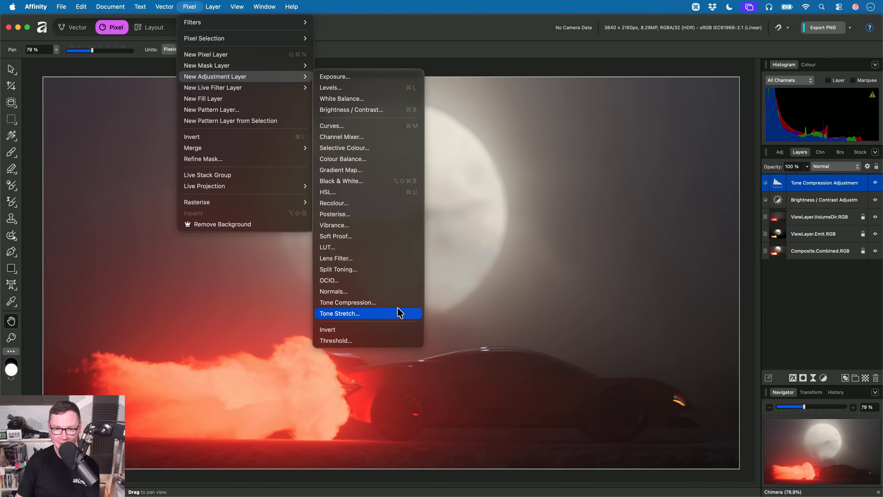
pyautogui.click(566, 204)
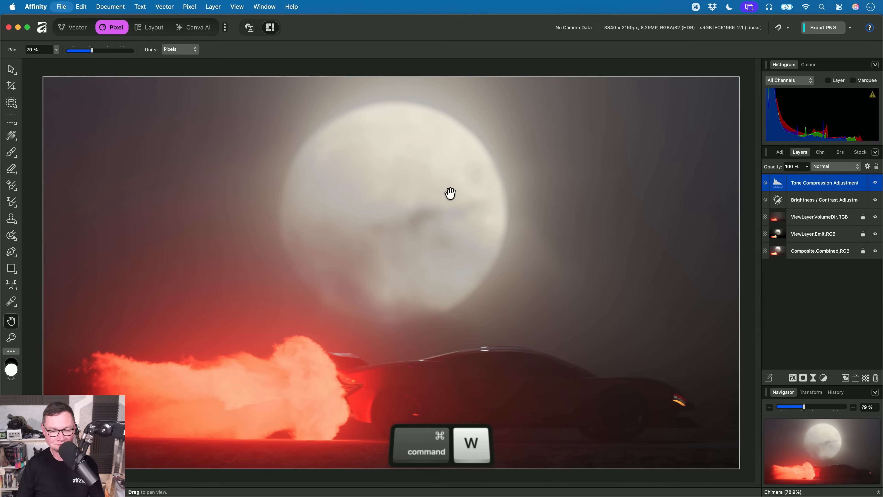
# Close the Chimera document without saving and switch to Finder
pyautogui.press('super+w')
pyautogui.click(454, 205)
pyautogui.press('super+Tab')
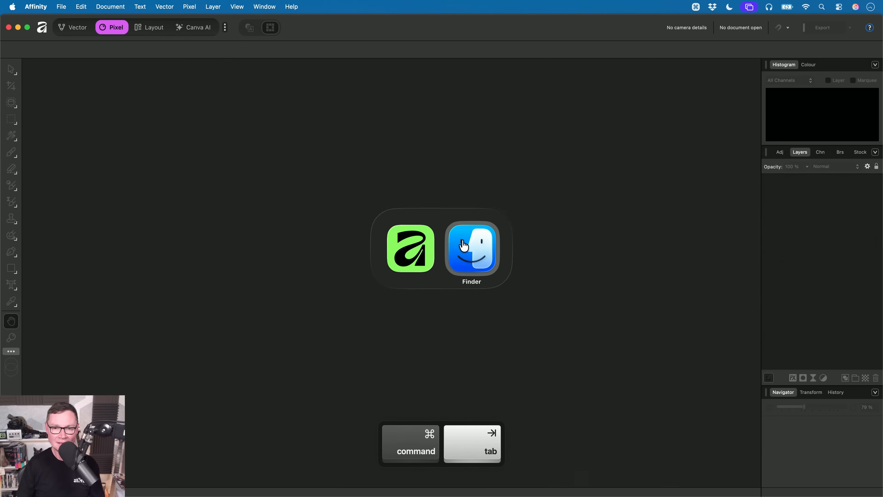
# Open _DSC2825.af from the 06. Bloom Filter folder in Affinity
pyautogui.click(270, 174)
pyautogui.click(335, 120)
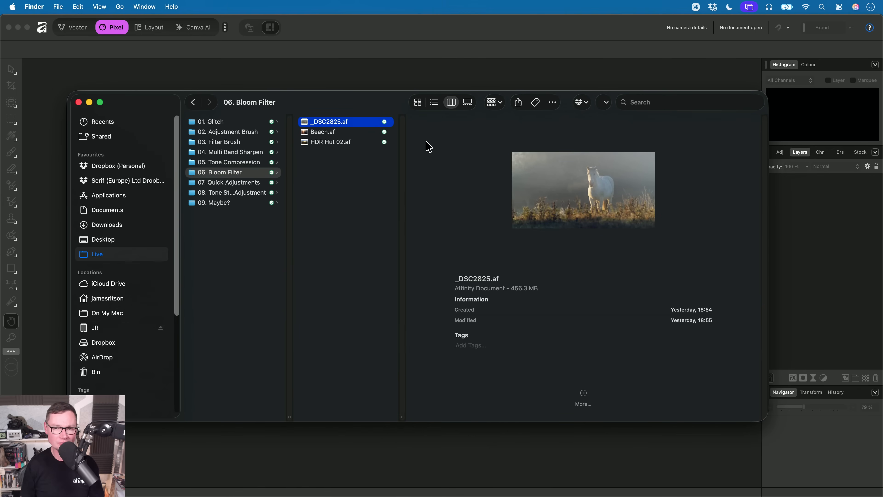
pyautogui.press('Down')
pyautogui.press('Down')
pyautogui.press('Up')
pyautogui.press('Up')
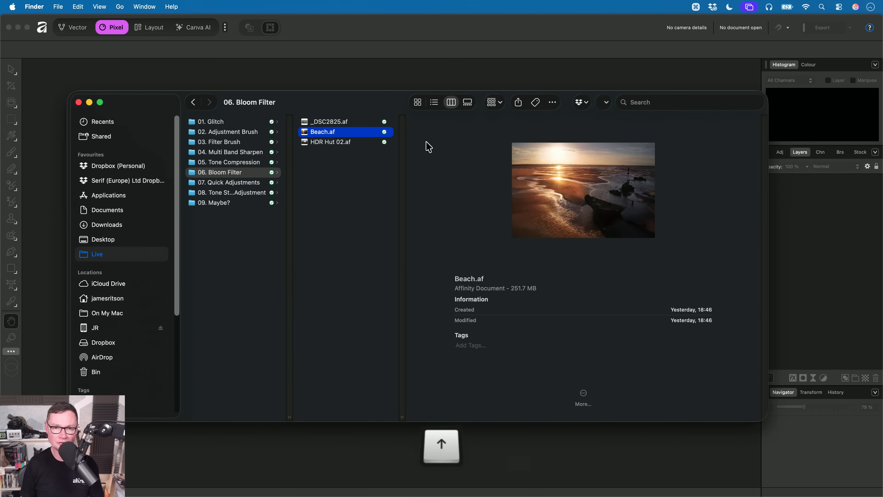
pyautogui.press('super+Tab')
pyautogui.moveTo(339, 127); pyautogui.dragTo(450, 237)
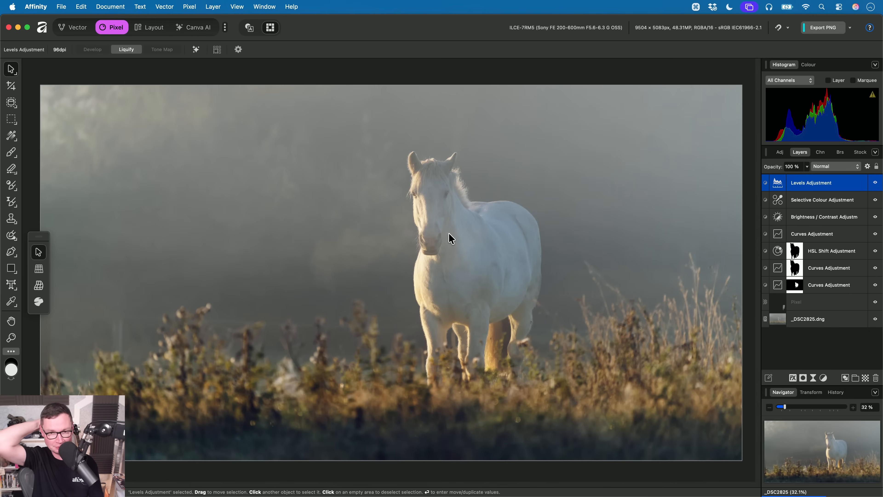
# Examine the horse's head, backlit mane and misty surroundings up close
pyautogui.press('h')
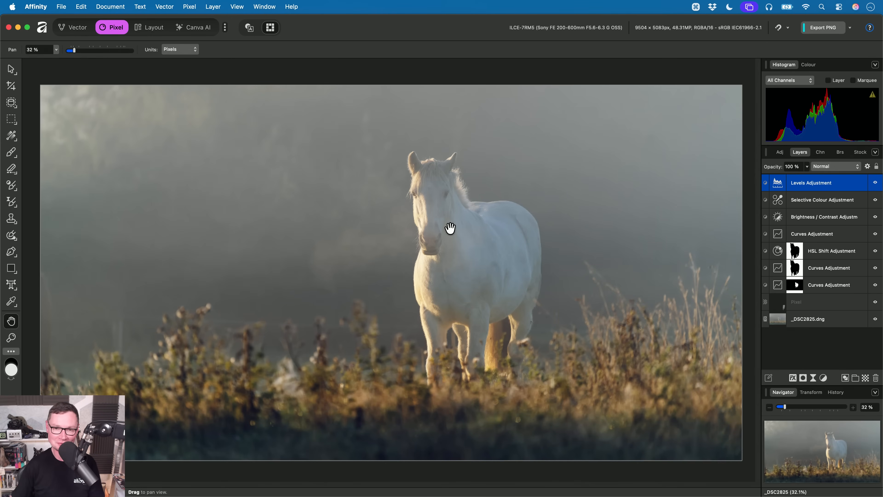
pyautogui.scroll(1, 454, 228)
pyautogui.scroll(2, 454, 228)
pyautogui.moveTo(455, 228); pyautogui.dragTo(469, 273)
pyautogui.scroll(2, 436, 249)
pyautogui.scroll(-3, 505, 252)
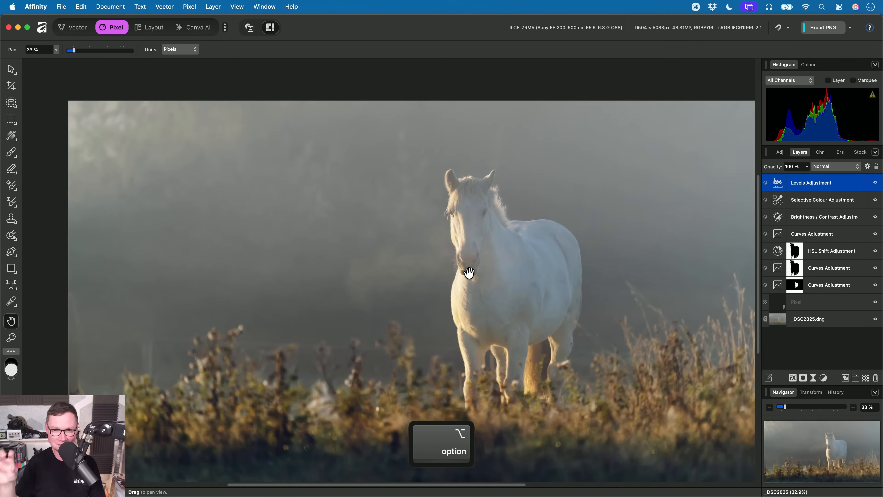
pyautogui.scroll(3, 584, 197)
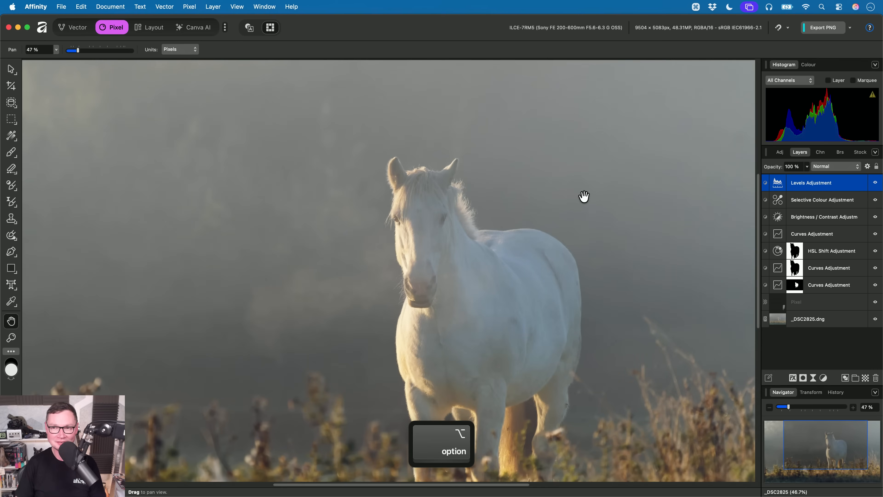
pyautogui.moveTo(583, 197); pyautogui.dragTo(552, 193)
pyautogui.moveTo(465, 241); pyautogui.dragTo(452, 261)
pyautogui.scroll(1, 452, 260)
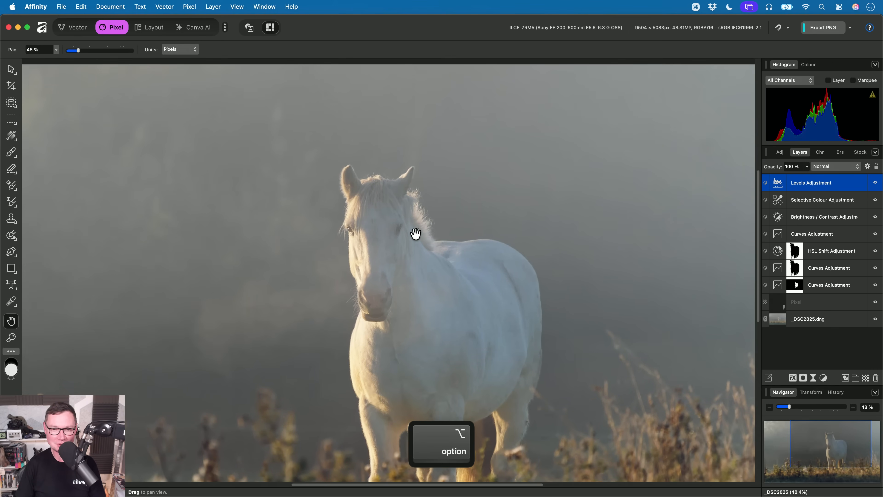
# Add a live Bloom filter layer above the Levels Adjustment layer
pyautogui.click(188, 7)
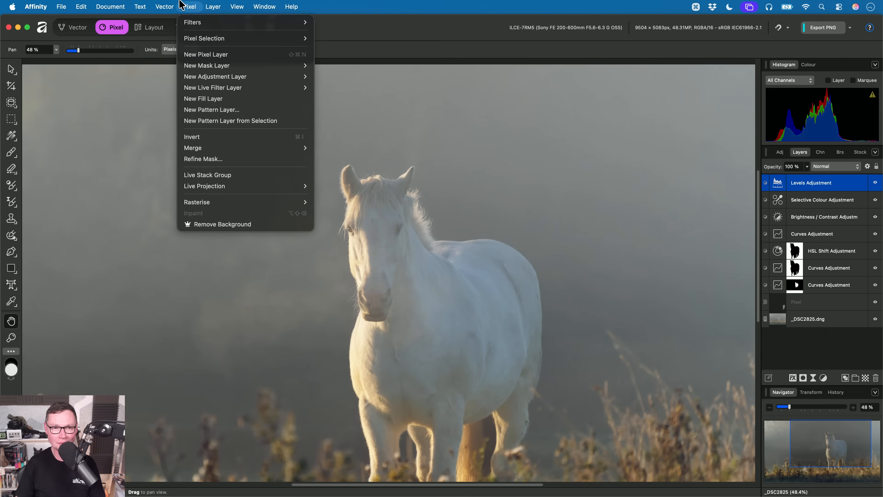
pyautogui.moveTo(232, 88)
pyautogui.moveTo(354, 87)
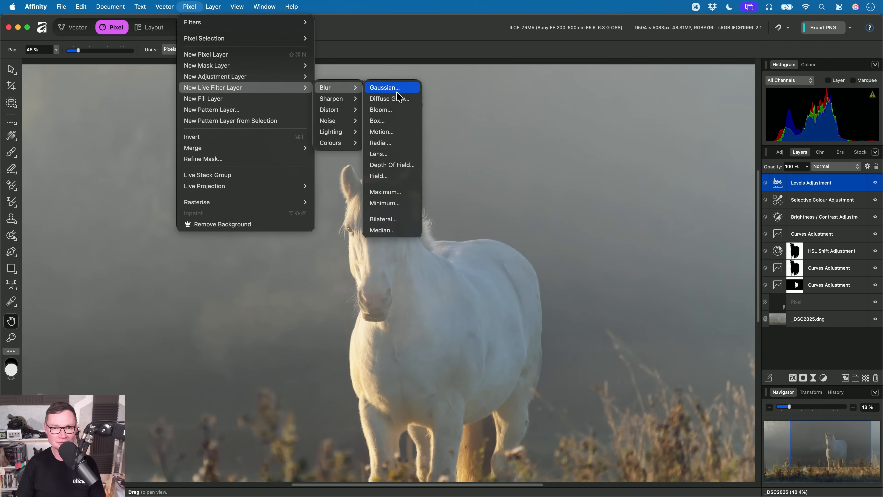
pyautogui.click(407, 116)
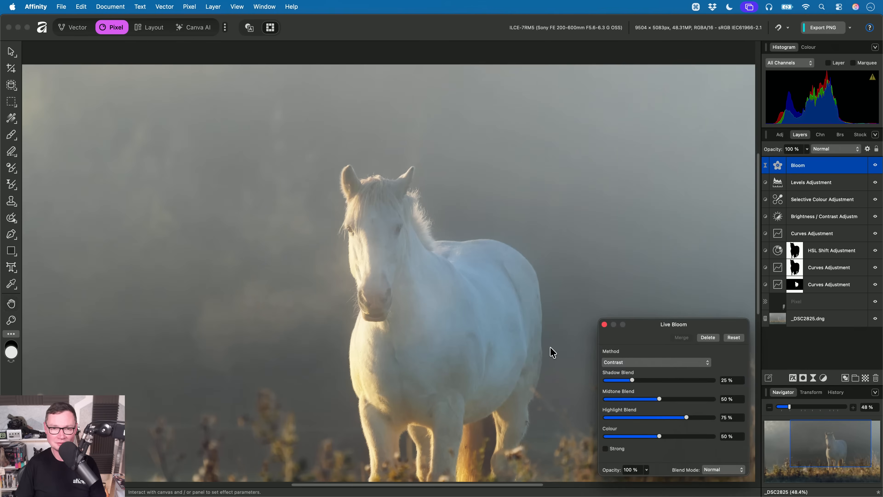
# Raise the bloom's shadow blend and midtone blend to 100% while viewing the horse closely
pyautogui.scroll(2, 428, 230)
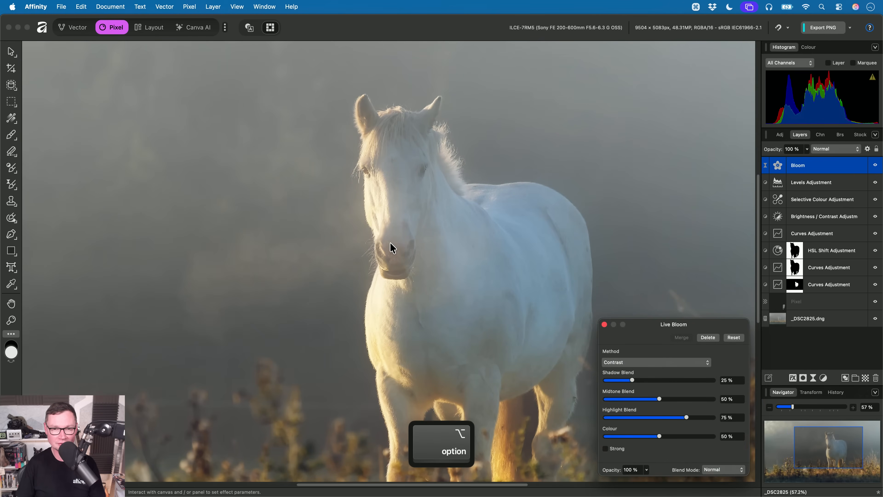
pyautogui.moveTo(632, 380); pyautogui.dragTo(748, 384)
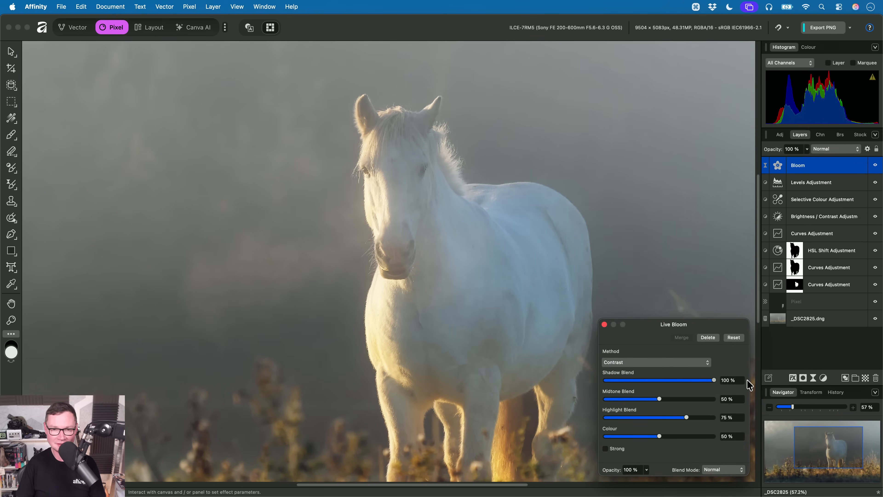
pyautogui.moveTo(659, 399); pyautogui.dragTo(714, 407)
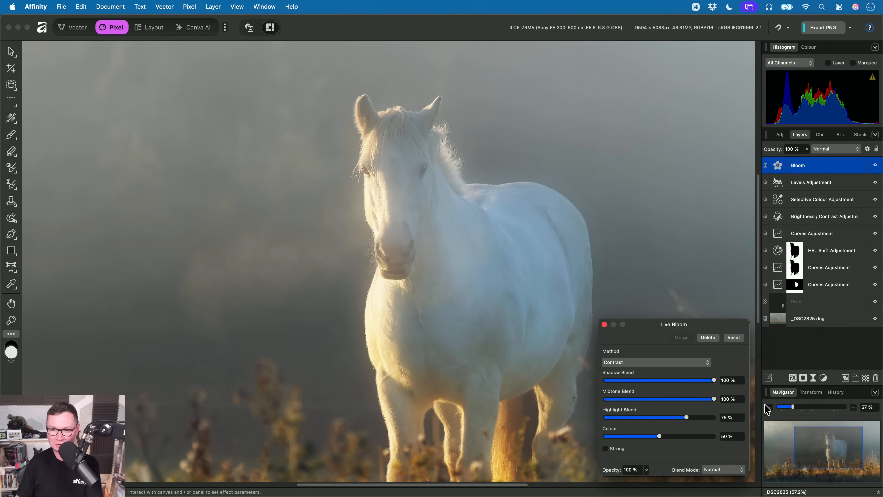
# Lower the bloom's shadow, midtone and highlight blends and its colour to 0%
pyautogui.moveTo(694, 399); pyautogui.dragTo(603, 398)
pyautogui.moveTo(655, 381); pyautogui.dragTo(603, 386)
pyautogui.moveTo(651, 418); pyautogui.dragTo(555, 422)
pyautogui.moveTo(641, 436); pyautogui.dragTo(521, 434)
# Hide and show the Bloom layer repeatedly to compare the image with and without the bloom at zero blend
pyautogui.scroll(-4, 464, 345)
pyautogui.scroll(-2, 465, 345)
pyautogui.click(874, 164)
pyautogui.click(874, 164)
pyautogui.click(874, 164)
pyautogui.click(874, 165)
pyautogui.click(874, 164)
pyautogui.click(874, 164)
# Set the bloom's shadow, midtone and highlight blends to 100%, checking the effect on the horse's face
pyautogui.scroll(3, 417, 227)
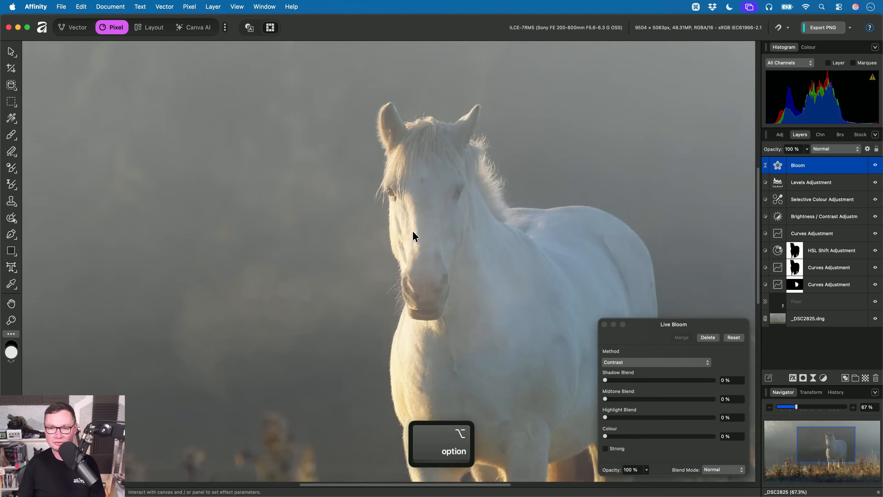
pyautogui.moveTo(615, 380); pyautogui.dragTo(753, 385)
pyautogui.moveTo(614, 400); pyautogui.dragTo(723, 399)
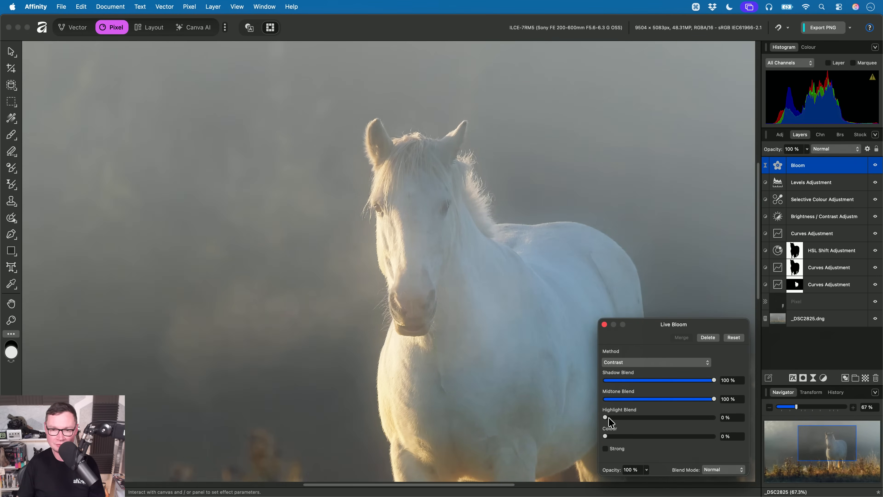
pyautogui.moveTo(609, 417); pyautogui.dragTo(790, 414)
pyautogui.scroll(5, 359, 238)
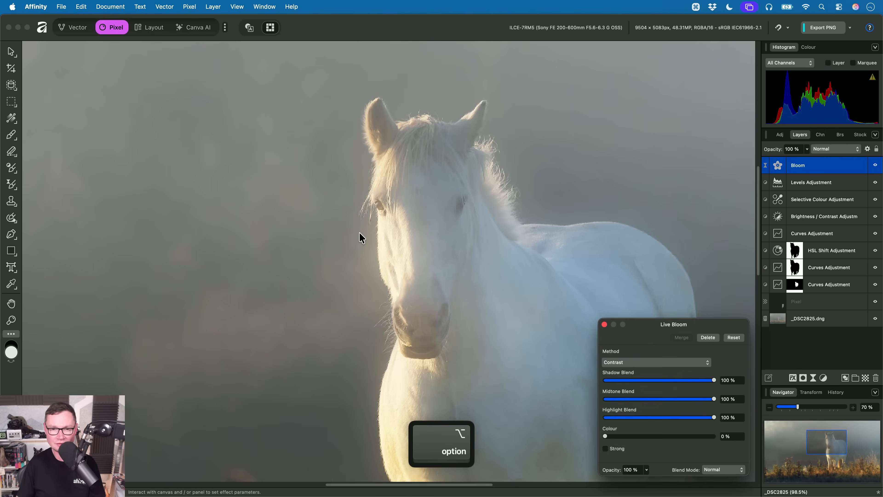
pyautogui.moveTo(680, 420); pyautogui.dragTo(749, 404)
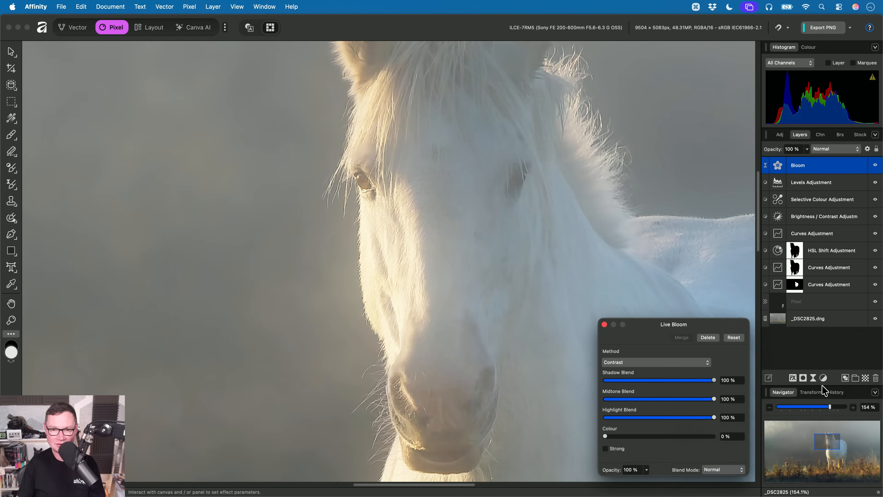
# Vary the bloom's shadow blend over the dark foliage and return it to 100%
pyautogui.scroll(-3, 503, 306)
pyautogui.scroll(-3, 520, 325)
pyautogui.scroll(-10, 465, 307)
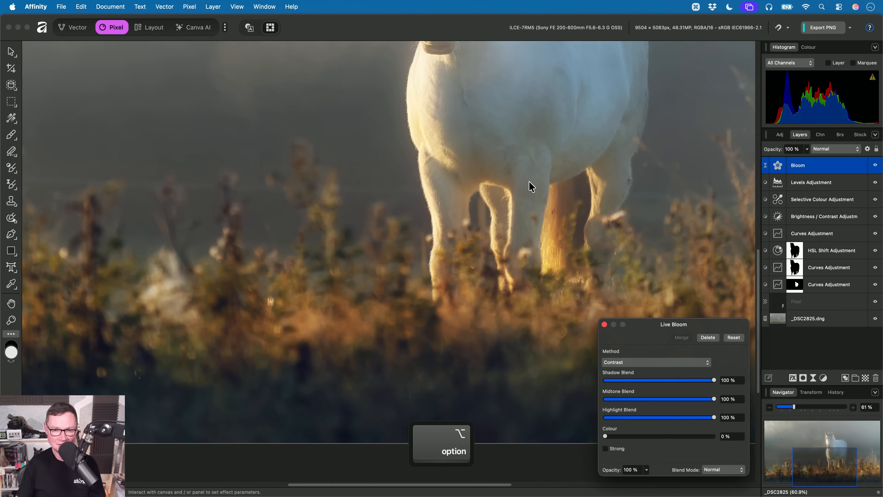
pyautogui.moveTo(688, 384); pyautogui.dragTo(758, 404)
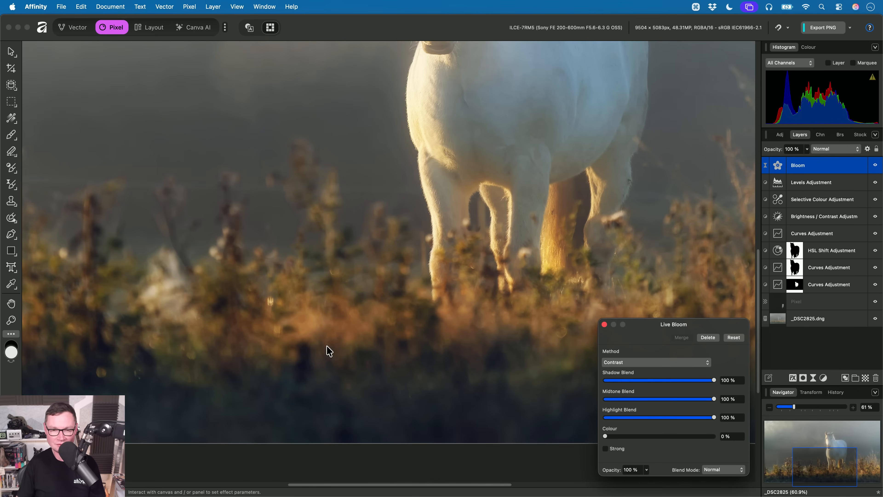
# Set the bloom colour to 60% and turn on the Strong option
pyautogui.keyDown('alt'); pyautogui.scroll(-3, 406, 157); pyautogui.keyUp('alt')
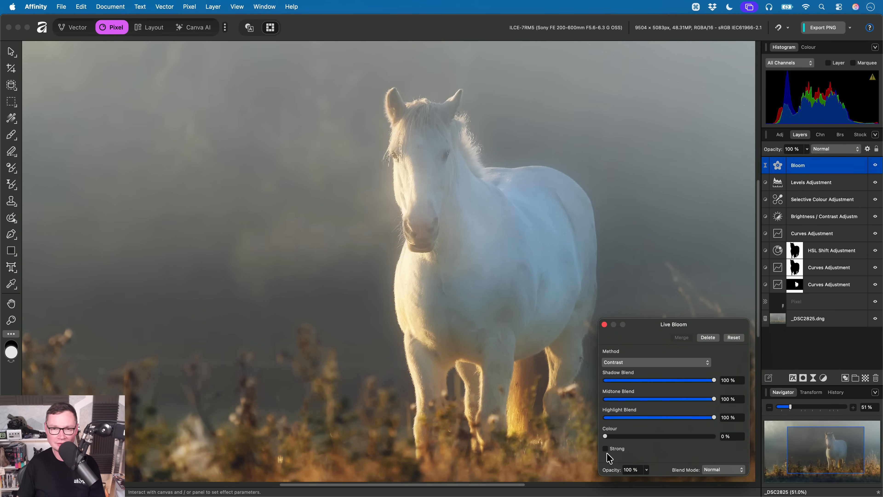
pyautogui.moveTo(620, 441); pyautogui.dragTo(670, 439)
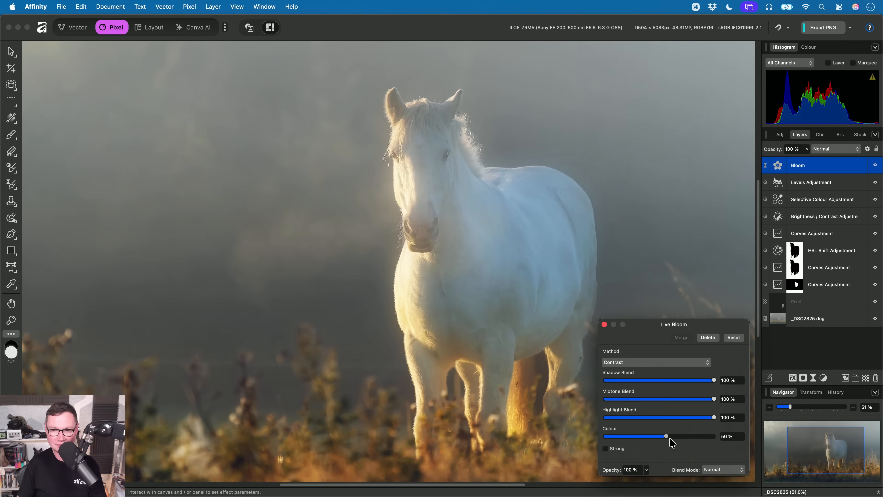
pyautogui.click(622, 454)
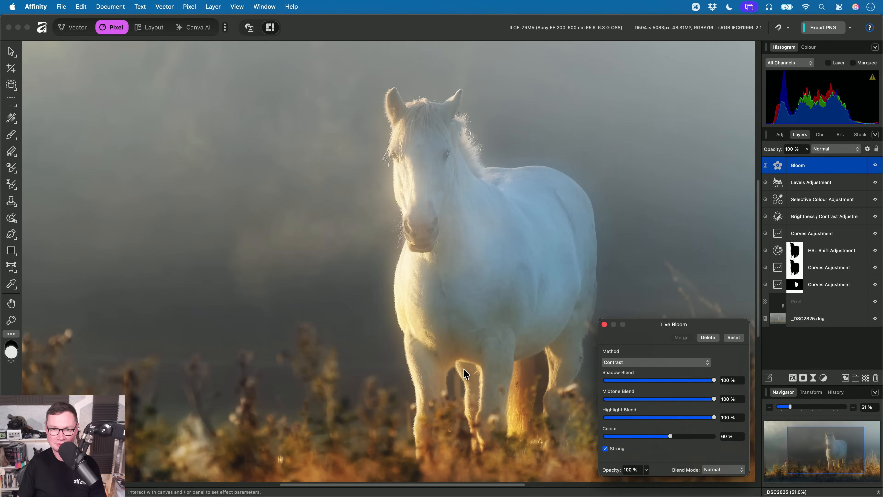
# Change the bloom method to Bright and reduce its shadow blend to 14%
pyautogui.click(632, 362)
pyautogui.click(657, 373)
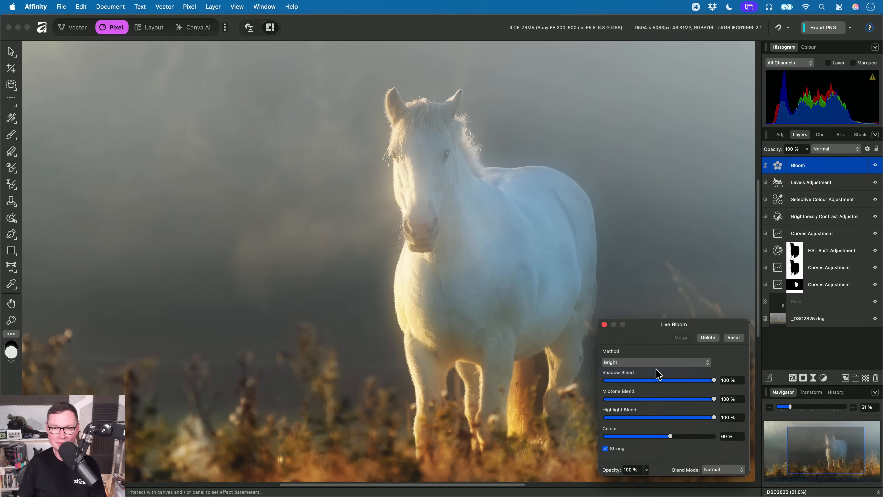
pyautogui.scroll(-3, 531, 307)
pyautogui.moveTo(695, 380); pyautogui.dragTo(618, 390)
# Turn off the bloom's Strong option and keep its midtone blend at 100%
pyautogui.moveTo(680, 399); pyautogui.dragTo(744, 423)
pyautogui.click(618, 450)
pyautogui.moveTo(662, 399); pyautogui.dragTo(750, 408)
# Toggle the Bloom layer's visibility to compare the whole horse photo before and after the Bright bloom
pyautogui.scroll(-3, 487, 323)
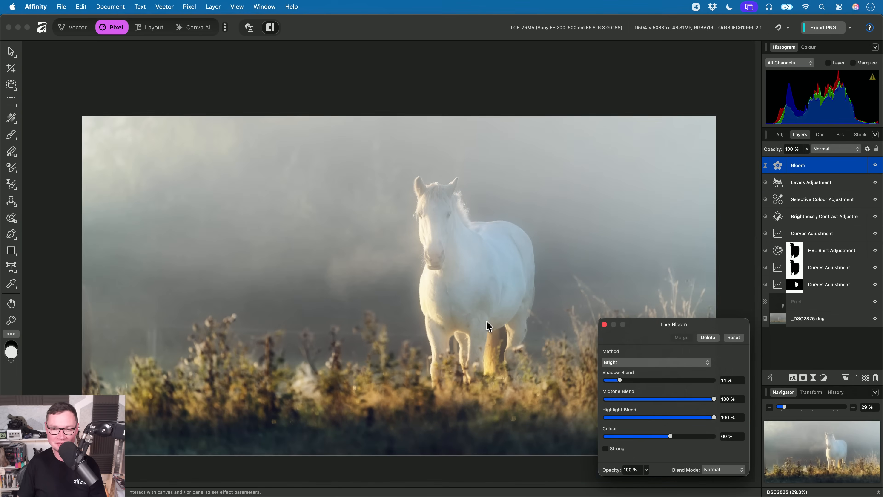
pyautogui.click(876, 166)
pyautogui.click(876, 166)
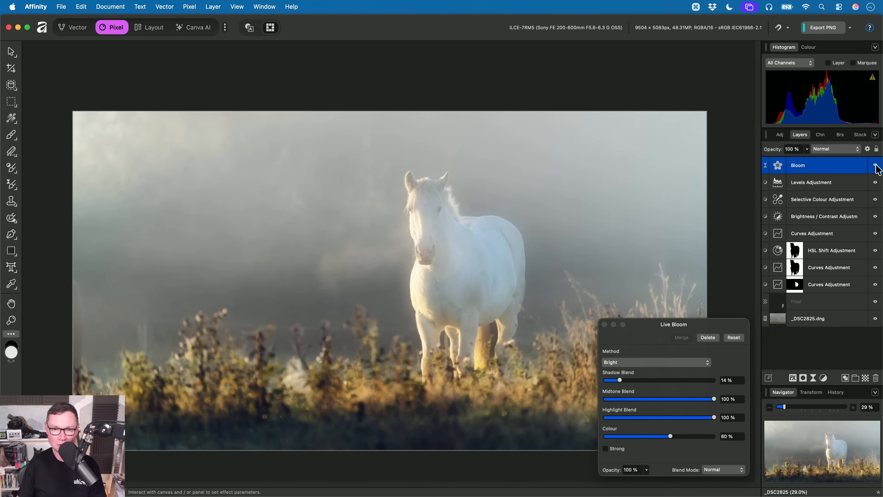
pyautogui.click(876, 166)
pyautogui.click(876, 166)
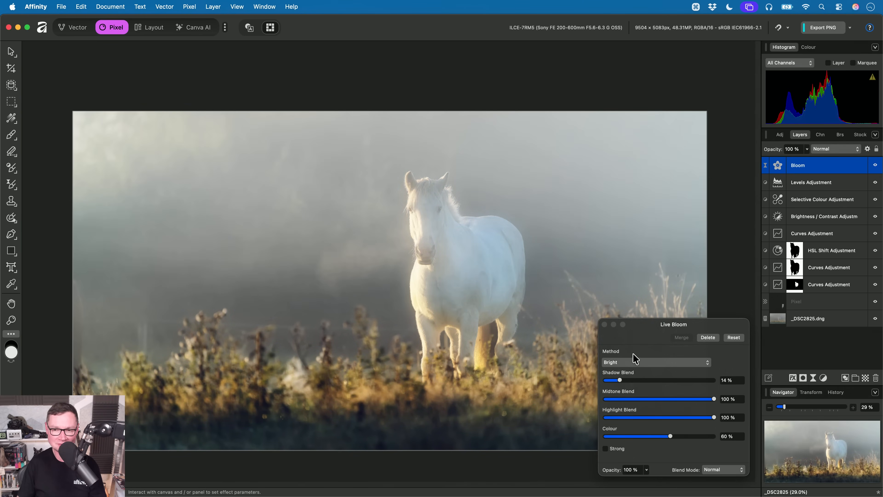
# Set the bloom's midtone blend to 44% and close the Live Bloom settings
pyautogui.moveTo(714, 399); pyautogui.dragTo(681, 408)
pyautogui.moveTo(648, 406); pyautogui.dragTo(734, 417)
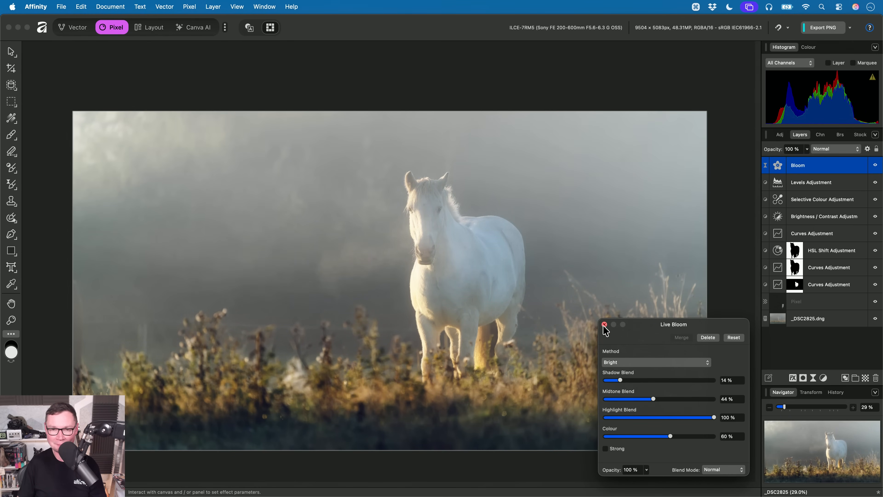
pyautogui.press('h')
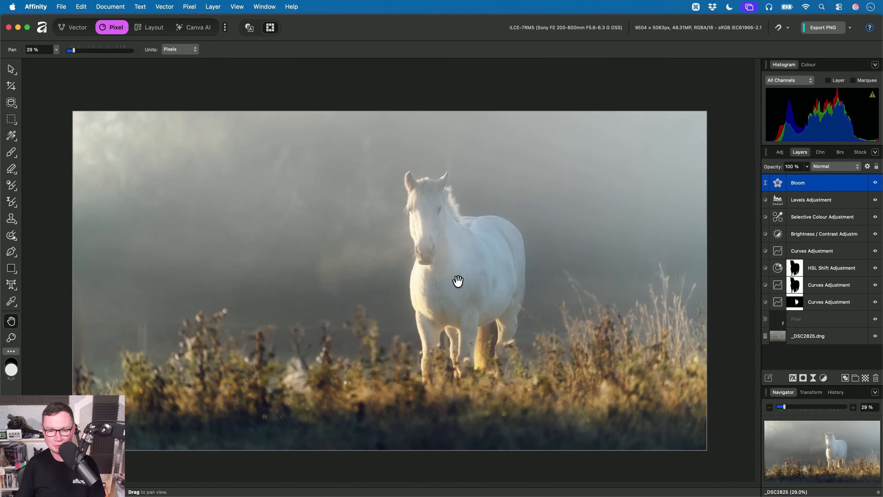
# Close the _DSC2825 document without saving the changes
pyautogui.moveTo(489, 276); pyautogui.dragTo(512, 284)
pyautogui.scroll(1, 494, 272)
pyautogui.press('super+w')
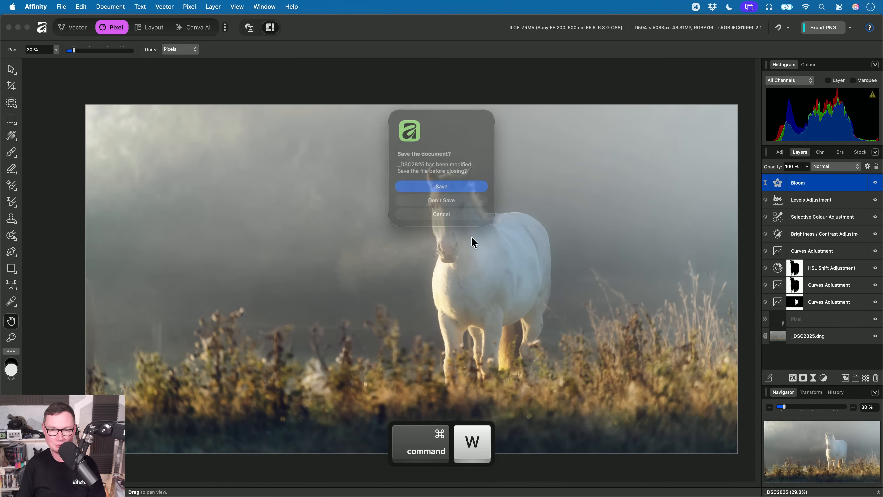
pyautogui.click(444, 204)
# Switch to Finder and open Yorkshire Brochure.af from the Yorkshire Brochure folder inside 07. Quick Adjustments in Affinity
pyautogui.press('super+Tab')
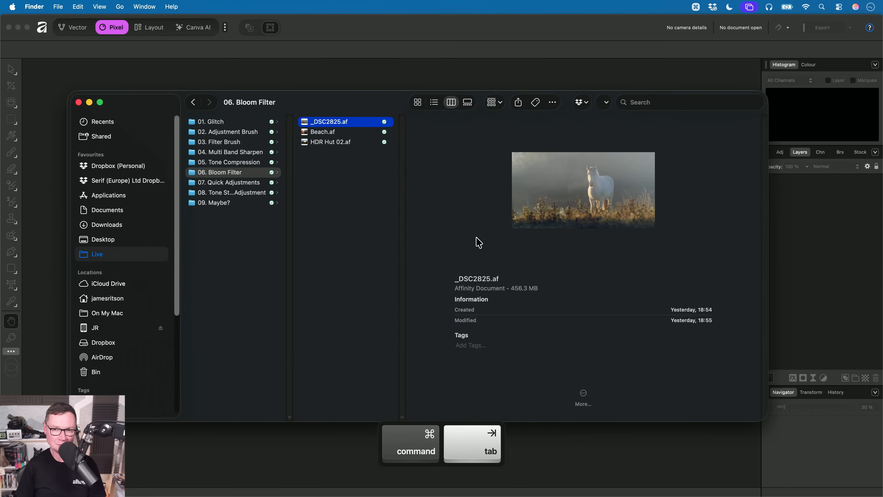
pyautogui.press('Down')
pyautogui.press('Down')
pyautogui.press('Left')
pyautogui.press('Down')
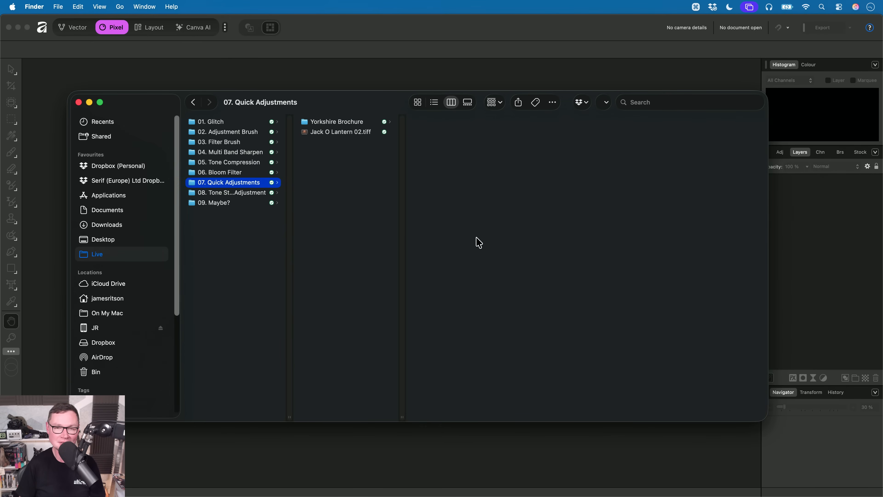
pyautogui.press('Right')
pyautogui.press('Right')
pyautogui.press('Down')
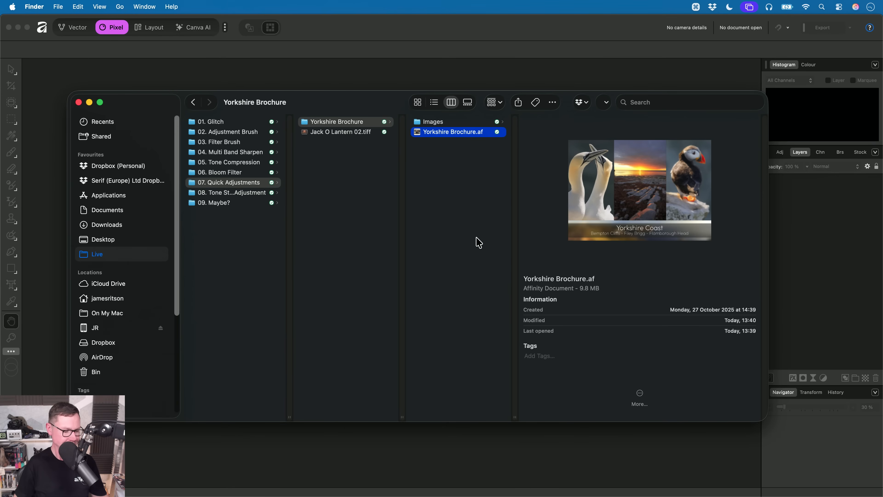
pyautogui.press('super+Tab')
pyautogui.moveTo(459, 133); pyautogui.dragTo(456, 237)
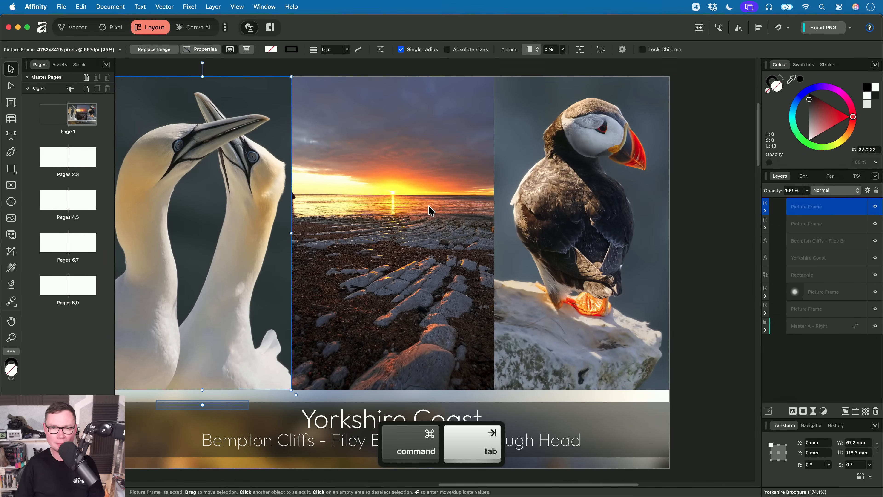
# Display the Quick Adjustments controls and select the middle sunset picture frame on the brochure's cover page
pyautogui.scroll(-2, 445, 241)
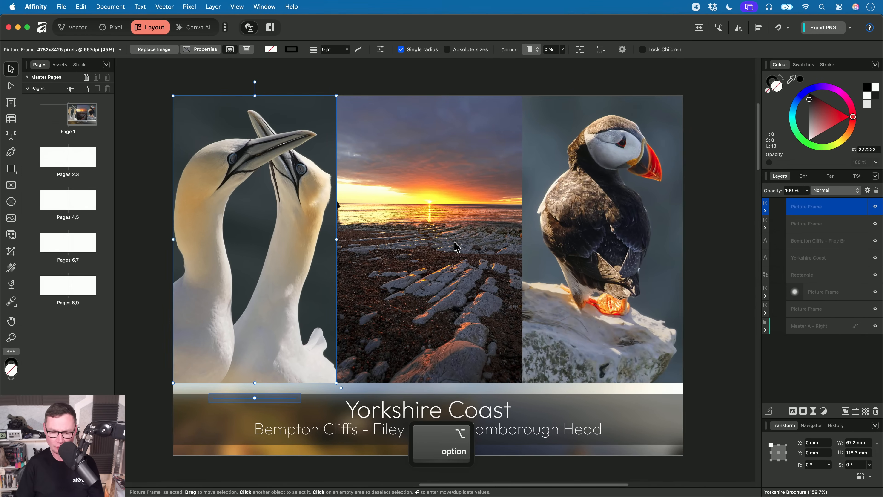
pyautogui.press('h')
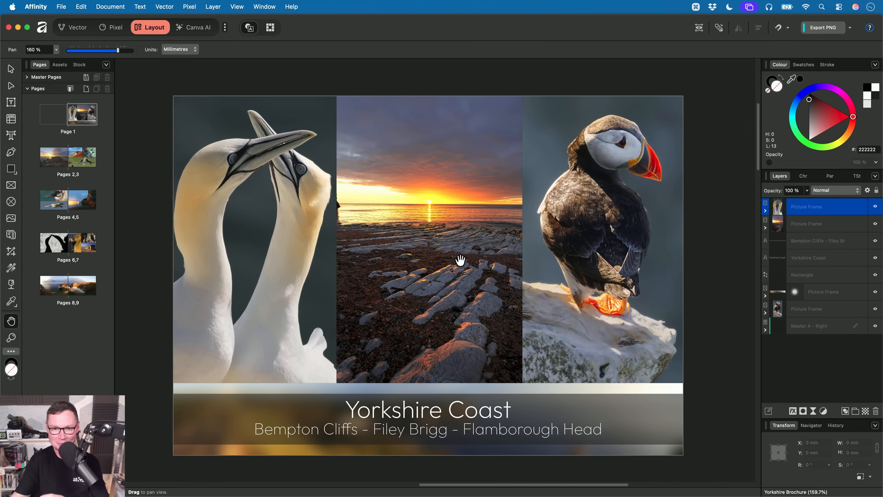
pyautogui.moveTo(465, 258); pyautogui.dragTo(473, 255)
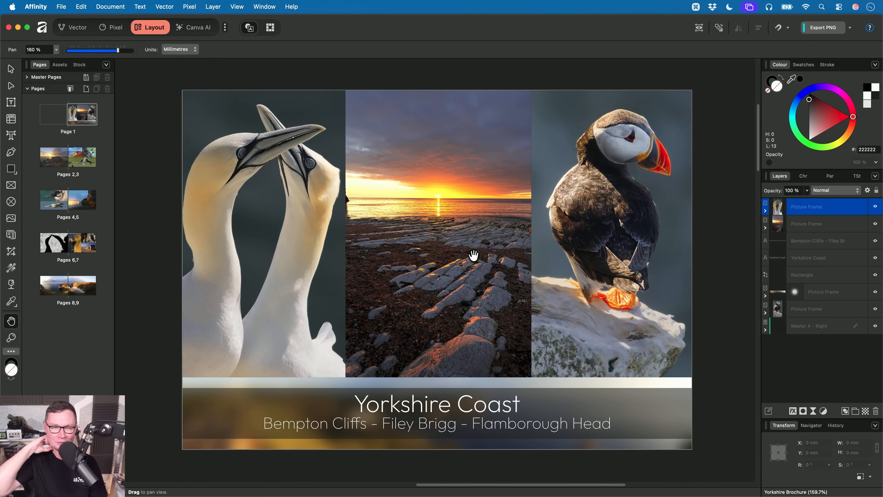
pyautogui.click(263, 7)
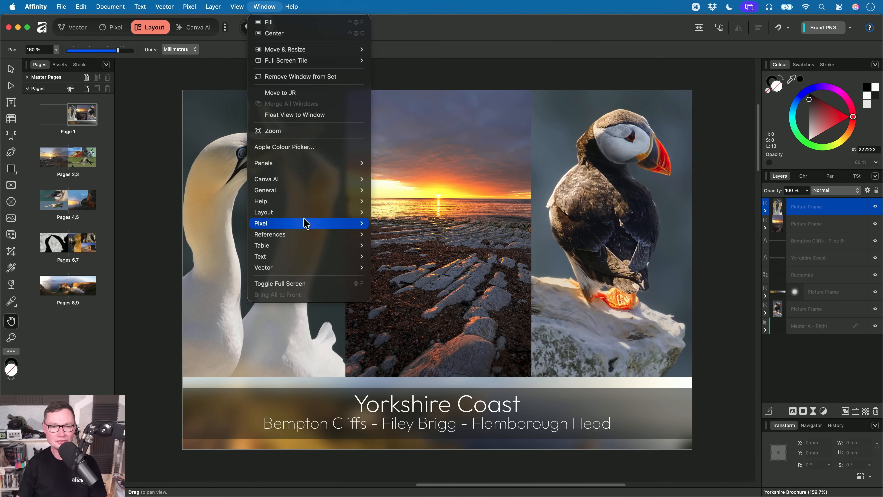
pyautogui.moveTo(306, 223)
pyautogui.moveTo(325, 191)
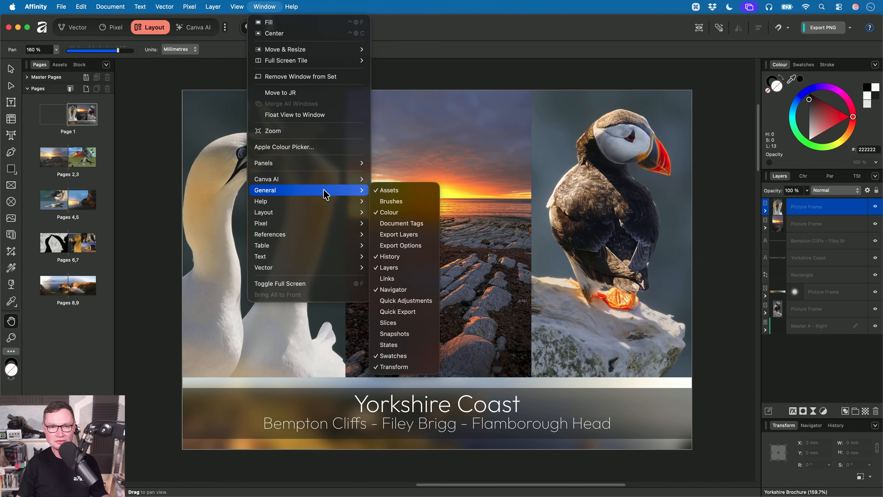
pyautogui.click(427, 306)
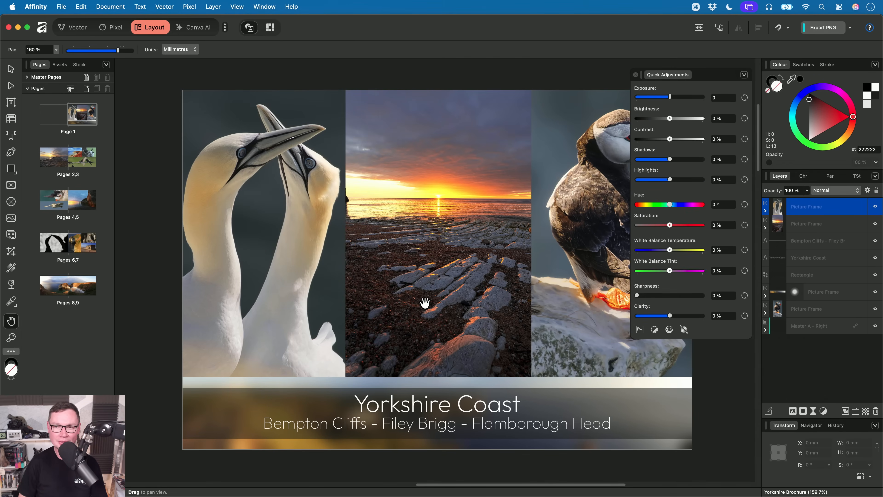
pyautogui.keyDown('alt'); pyautogui.scroll(-3, 514, 247); pyautogui.keyUp('alt')
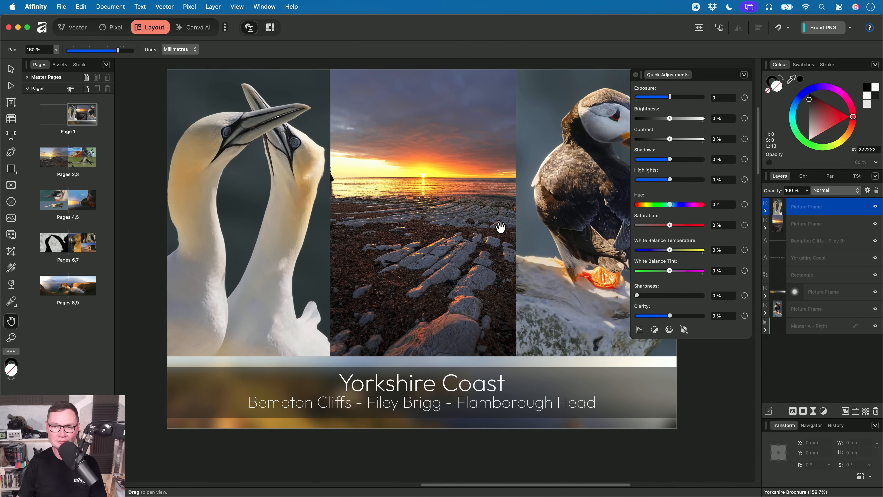
pyautogui.press('v')
pyautogui.click(468, 267)
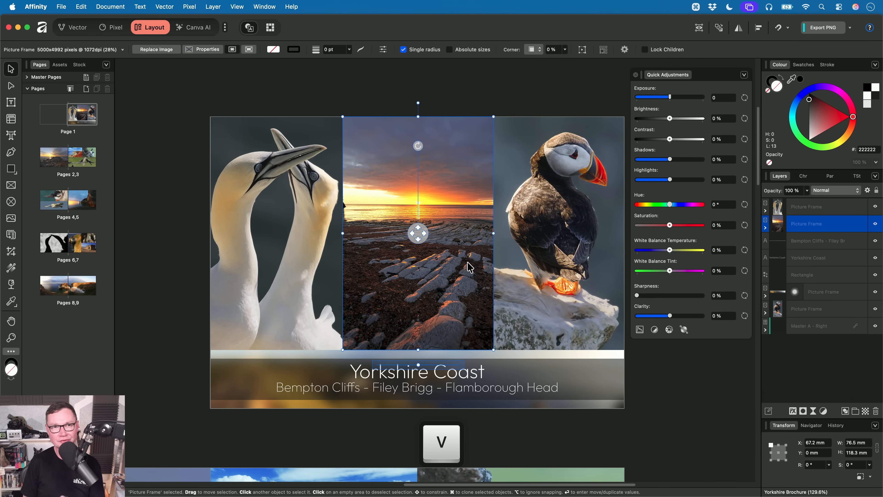
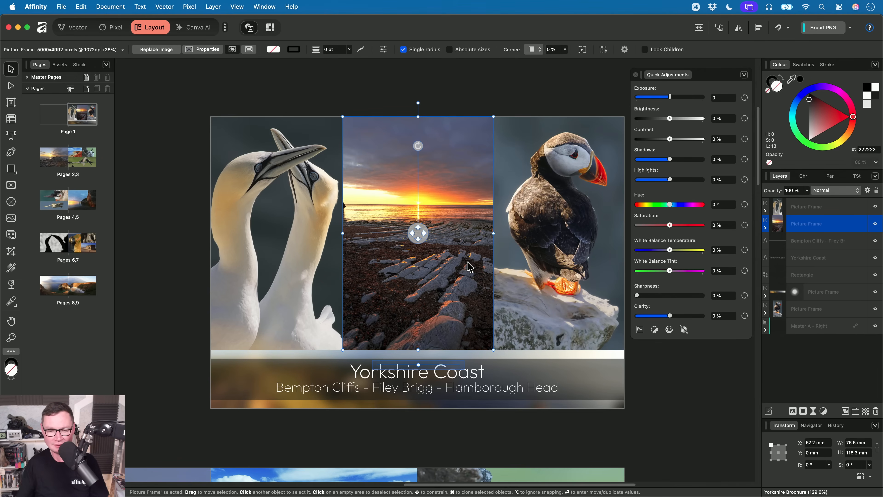
# Select the large rocky seascape picture frame on Pages 2,3 and set its quick adjustment contrast to 34%
pyautogui.scroll(-10, 390, 309)
pyautogui.hscroll(-5, 391, 310)
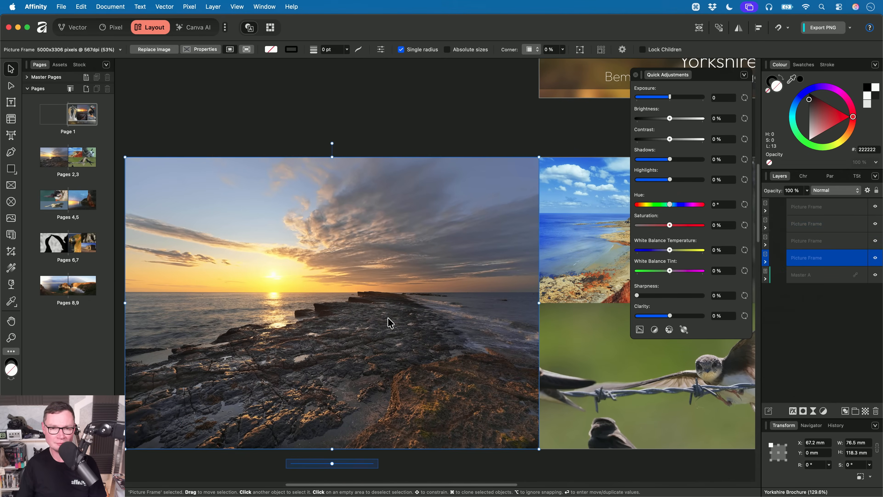
pyautogui.scroll(2, 390, 323)
pyautogui.click(431, 317)
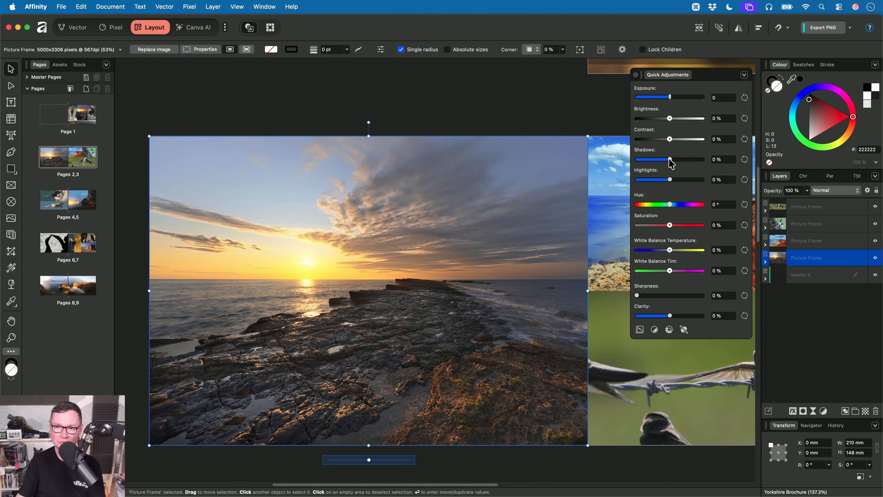
pyautogui.moveTo(670, 140)
pyautogui.mouseDown()
pyautogui.moveTo(689, 141)
pyautogui.moveTo(681, 140)
pyautogui.mouseUp()
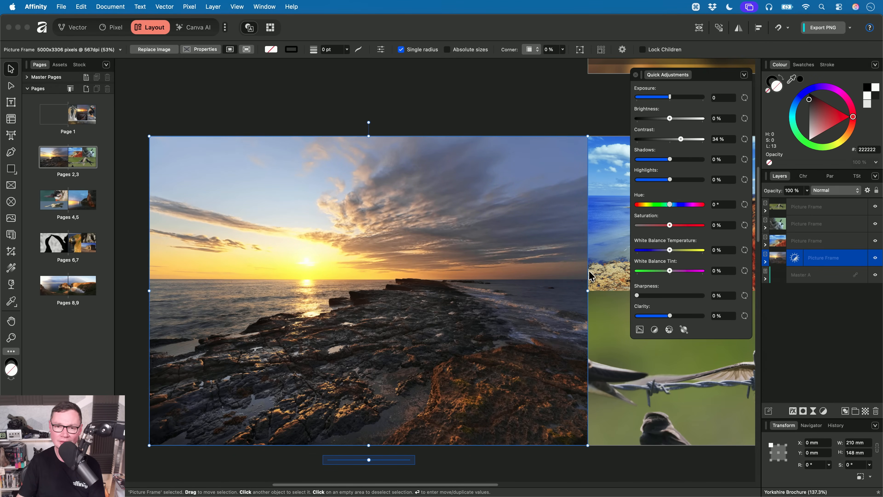
# Inspect the adjustment nested in the seascape frame, and reselect that frame after briefly selecting the frame with birds on barbed wire
pyautogui.click(766, 261)
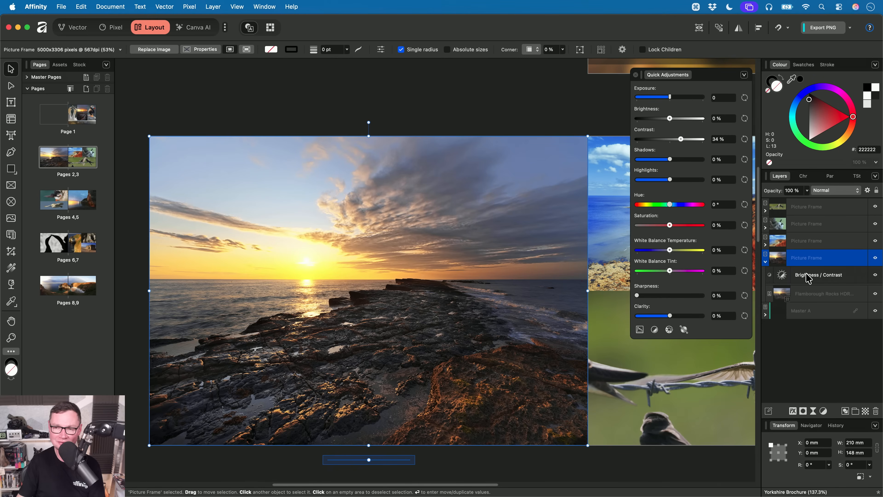
pyautogui.click(765, 262)
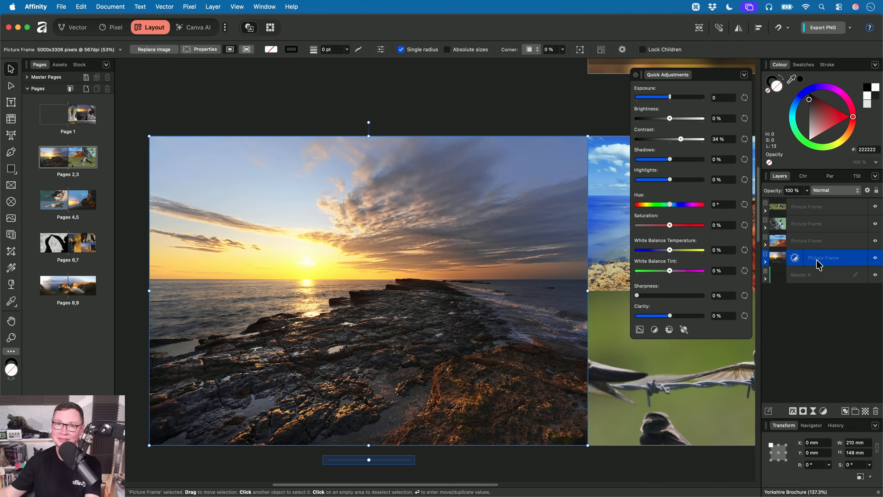
pyautogui.click(832, 212)
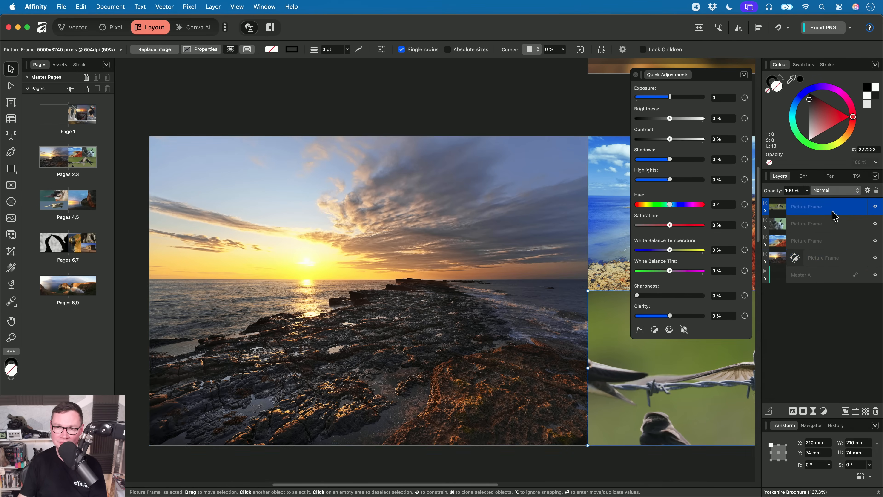
pyautogui.click(838, 259)
pyautogui.moveTo(670, 140); pyautogui.dragTo(680, 139)
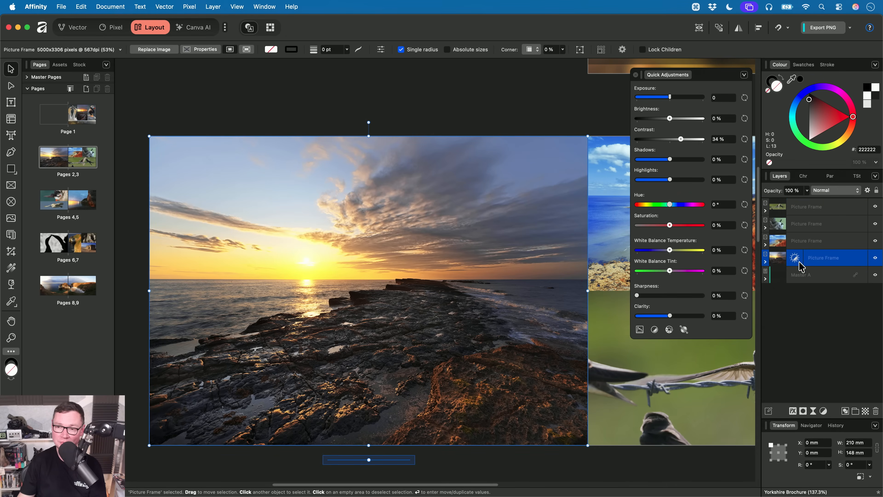
# Try a contrast of 42% on the seascape frame, reselect the frame, and set its contrast to 32%
pyautogui.moveTo(681, 140)
pyautogui.mouseDown()
pyautogui.moveTo(697, 143)
pyautogui.moveTo(660, 144)
pyautogui.moveTo(673, 148)
pyautogui.mouseUp()
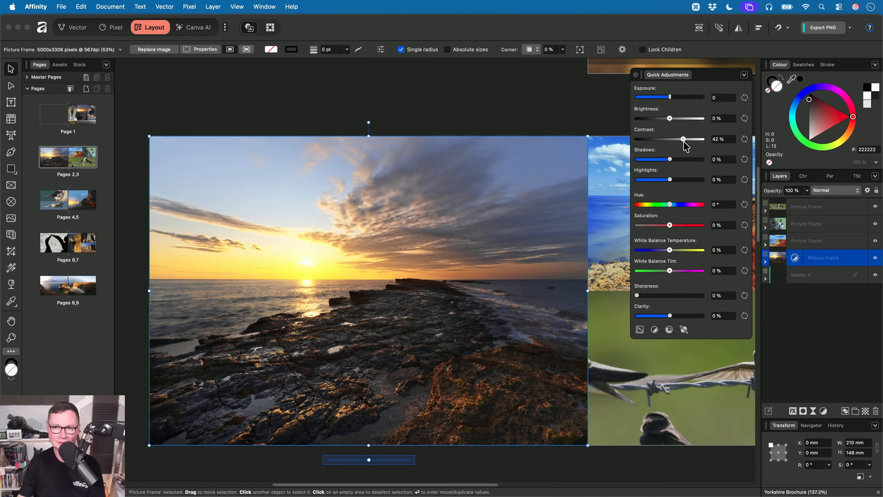
pyautogui.click(828, 210)
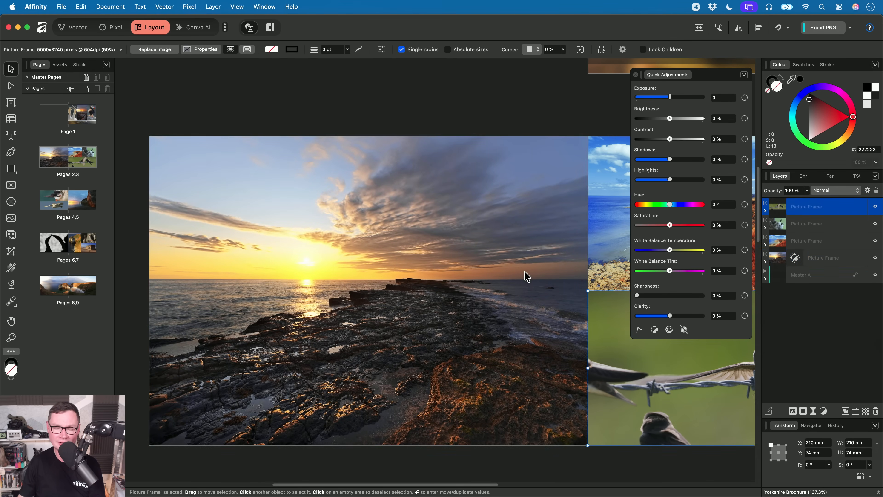
pyautogui.click(825, 258)
pyautogui.moveTo(669, 139)
pyautogui.mouseDown()
pyautogui.moveTo(653, 139)
pyautogui.moveTo(680, 144)
pyautogui.mouseUp()
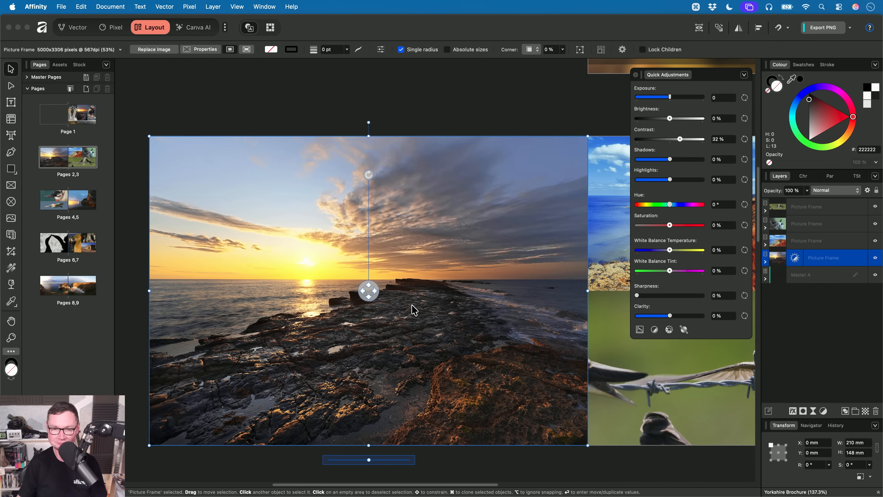
# Try white balance temperatures of -76% and -74% on the seascape frame, resetting the temperature each time
pyautogui.moveTo(670, 251); pyautogui.dragTo(644, 250)
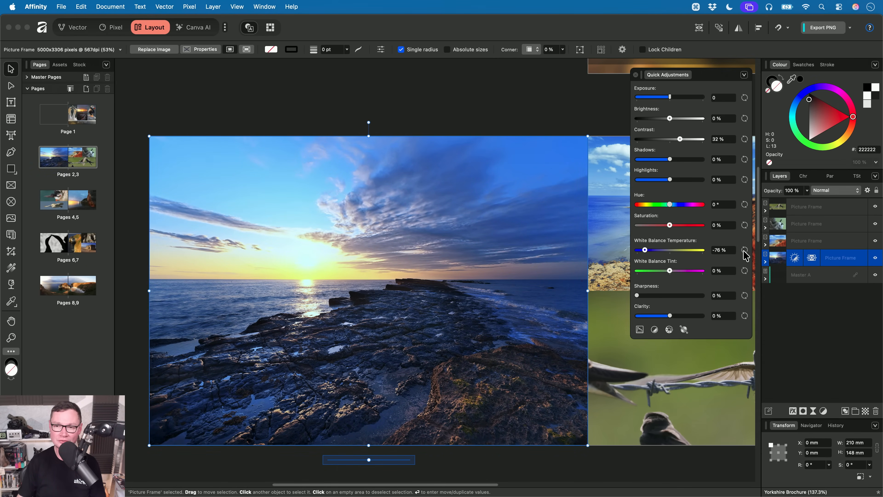
pyautogui.moveTo(645, 249); pyautogui.dragTo(670, 250)
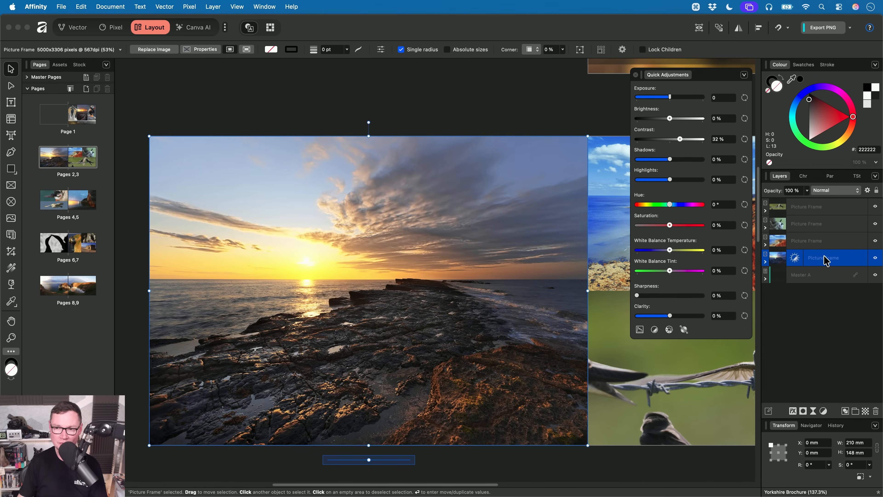
pyautogui.moveTo(658, 250); pyautogui.dragTo(645, 250)
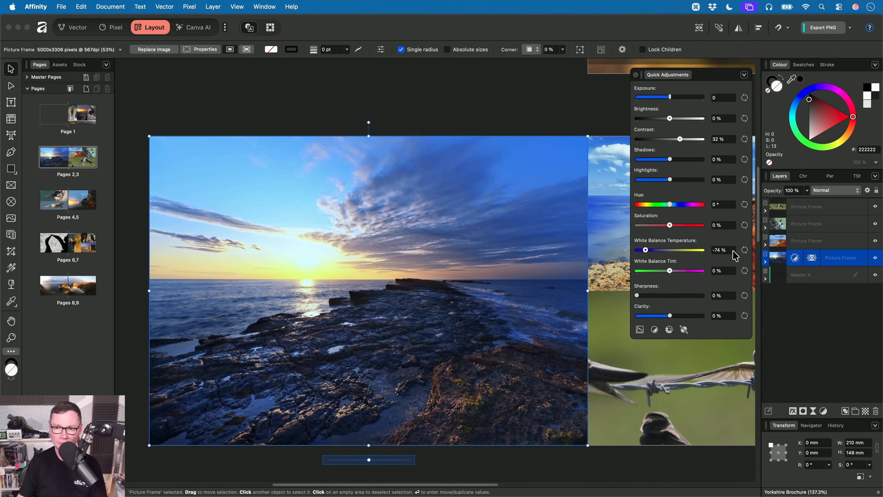
pyautogui.click(744, 250)
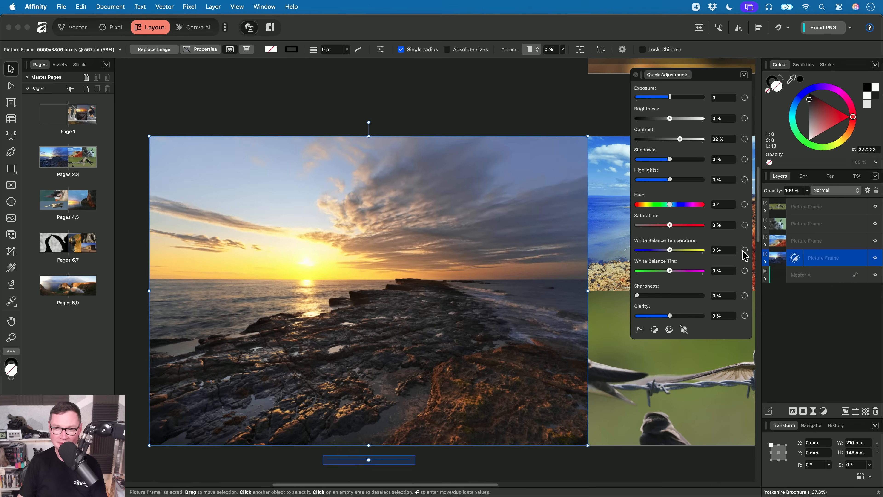
# Select the picture frame with the flying owl on Pages 4,5
pyautogui.scroll(-5, 462, 240)
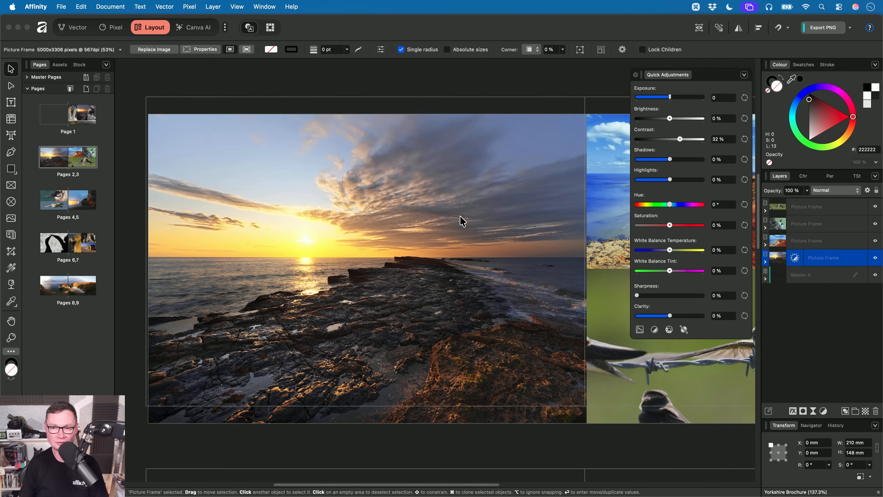
pyautogui.scroll(-8, 460, 236)
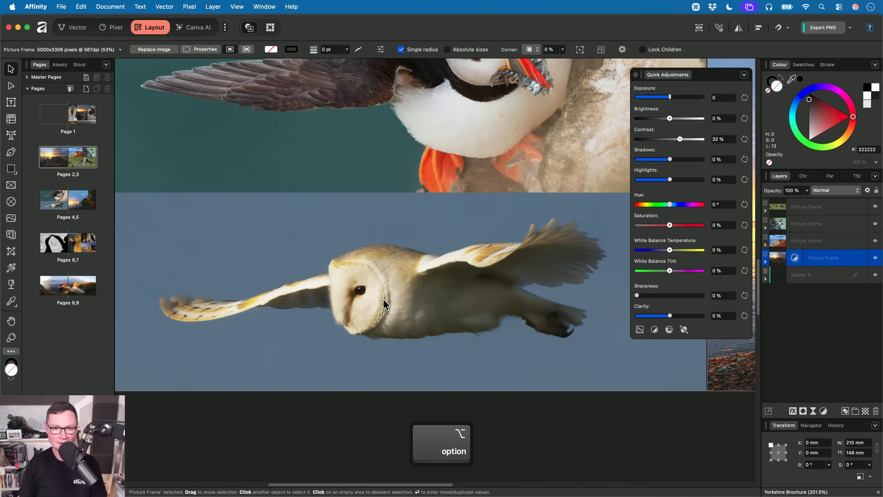
pyautogui.click(375, 305)
pyautogui.scroll(3, 441, 292)
pyautogui.scroll(2, 684, 330)
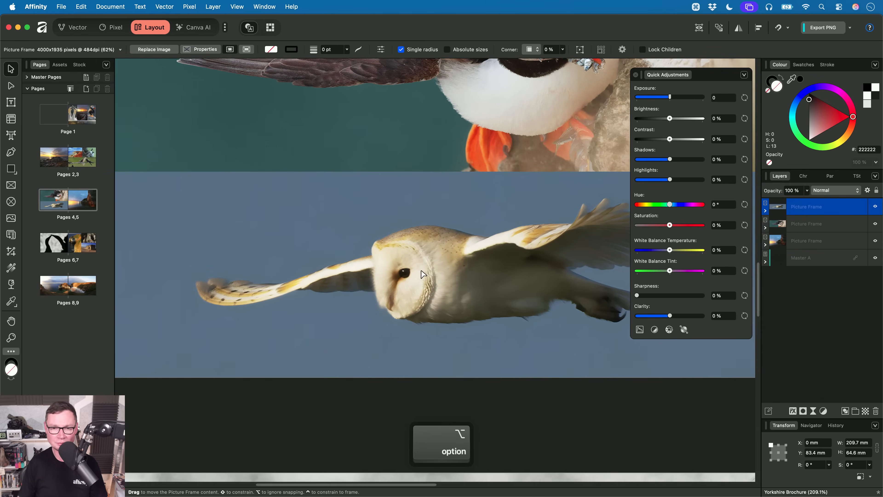
# Try a sharpness of 59% on the owl frame, check the filter nested in it, and reset the sharpness
pyautogui.moveTo(640, 300); pyautogui.dragTo(677, 299)
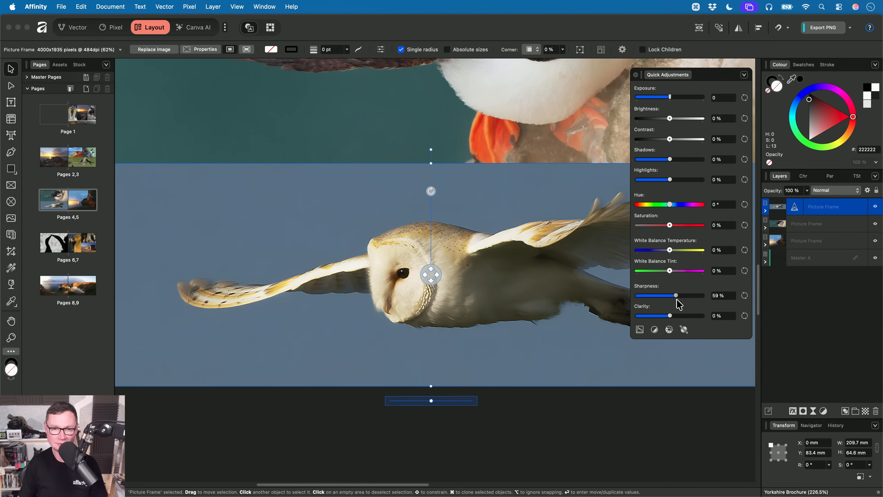
pyautogui.hscroll(2, 562, 260)
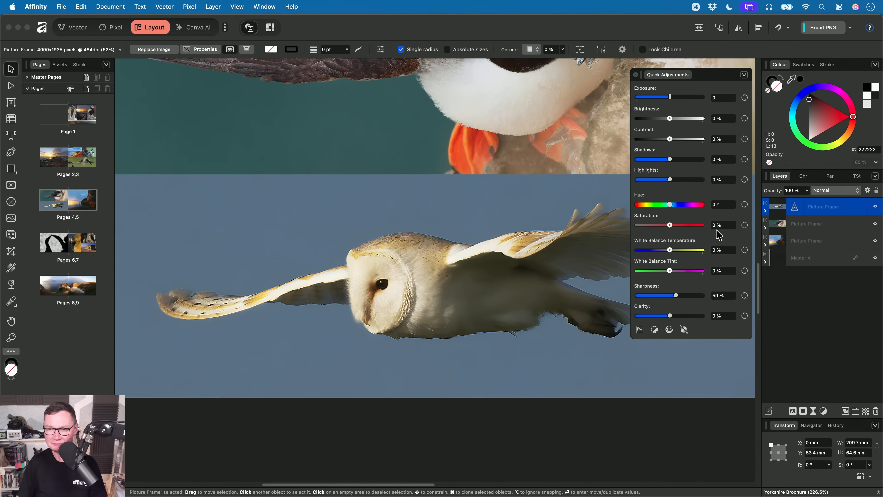
pyautogui.click(765, 210)
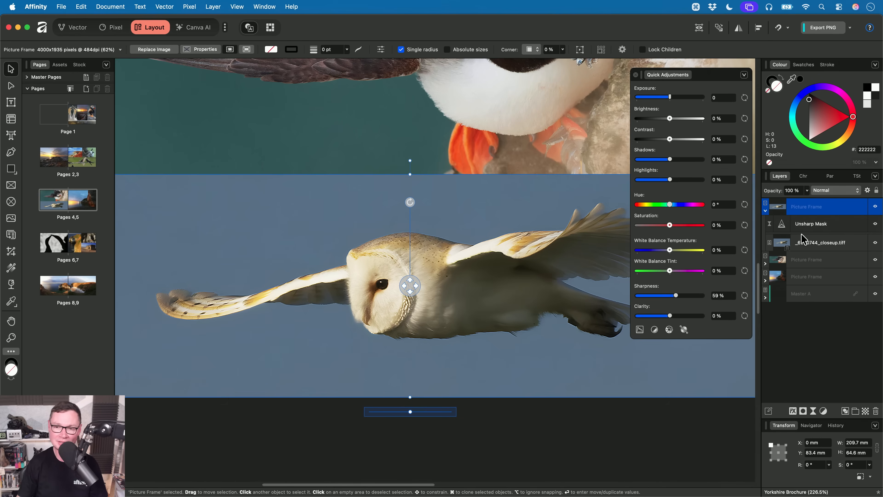
pyautogui.click(744, 296)
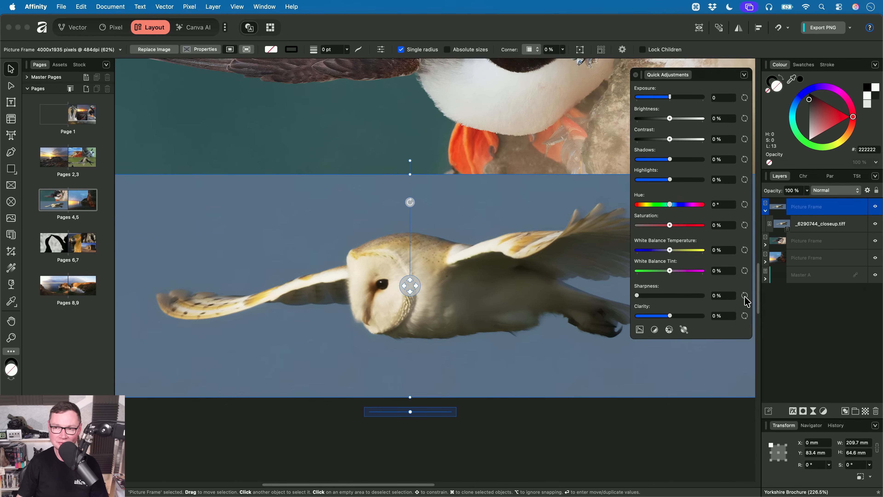
pyautogui.click(765, 211)
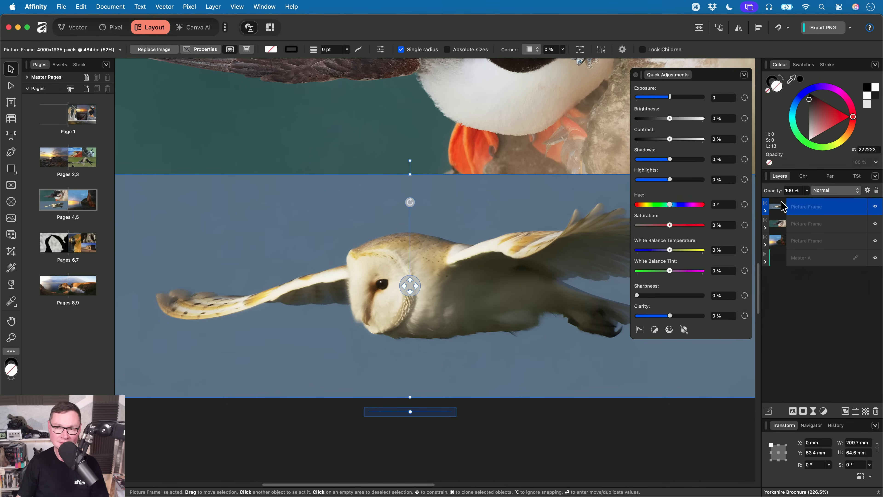
# Select the puffin picture frame on Pages 4,5 and try Auto Contrast on it
pyautogui.scroll(-3, 410, 284)
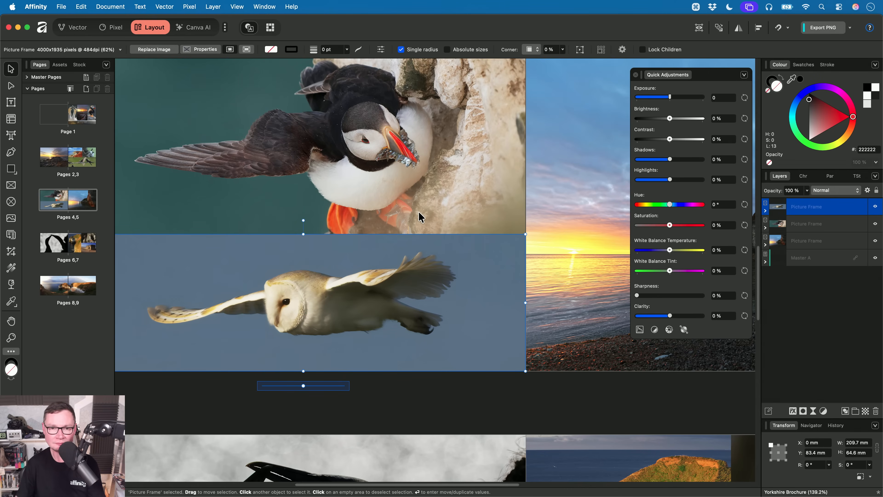
pyautogui.scroll(5, 431, 228)
pyautogui.hscroll(-3, 432, 227)
pyautogui.scroll(4, 430, 225)
pyautogui.click(462, 247)
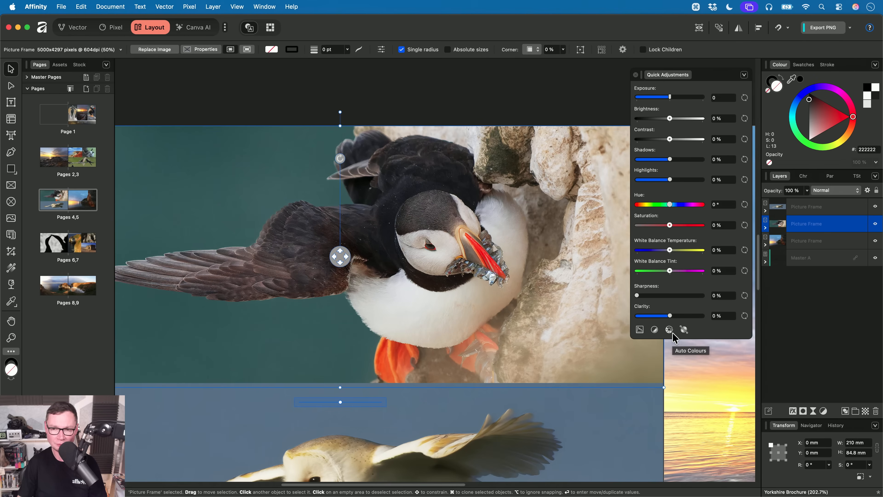
pyautogui.click(654, 330)
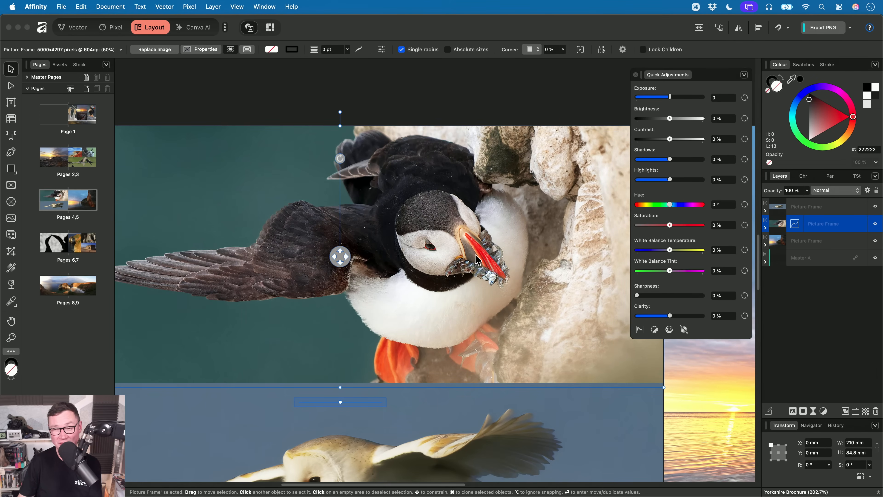
# Compare the puffin frame with its nested Auto Contrast adjustment hidden and shown, and reset the frame's quick adjustments
pyautogui.click(765, 228)
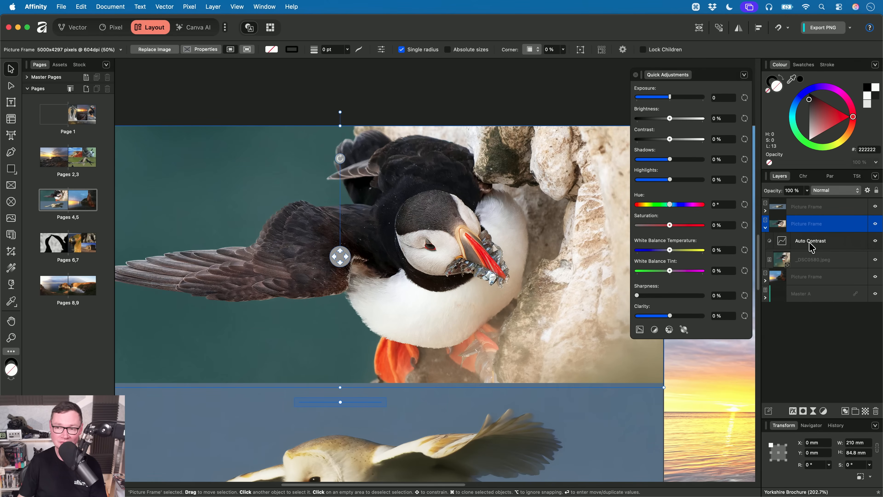
pyautogui.click(875, 242)
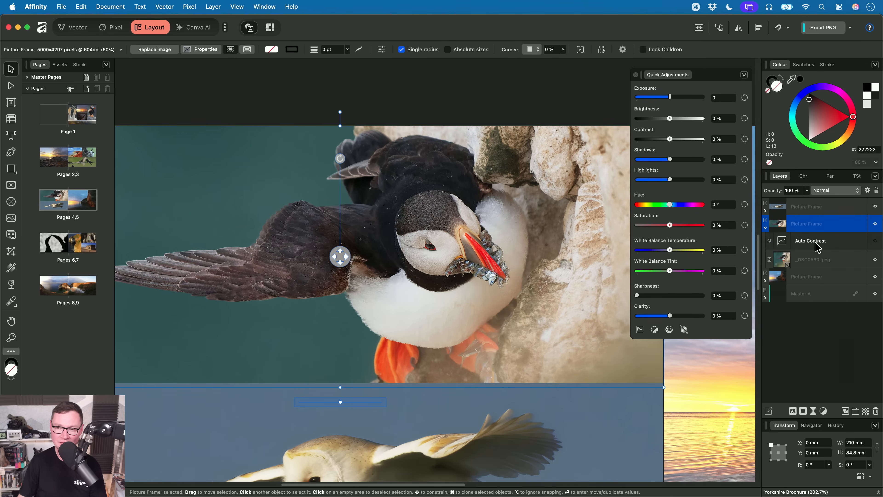
pyautogui.click(876, 244)
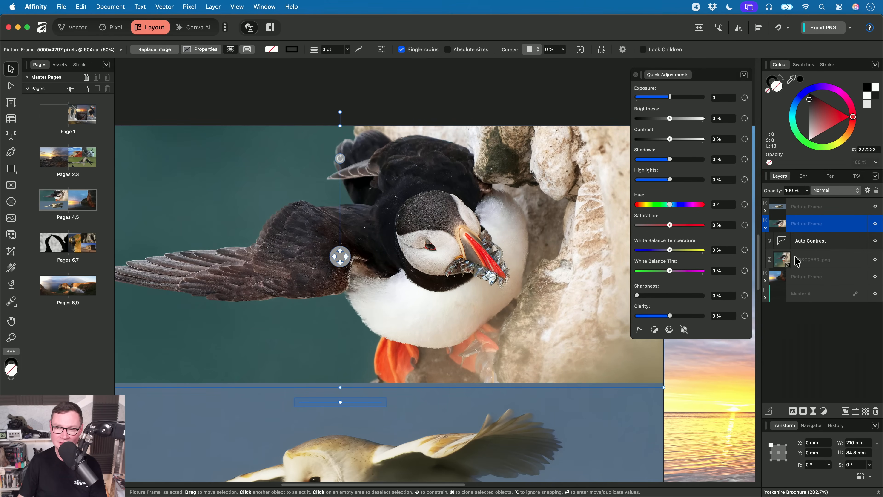
pyautogui.click(766, 228)
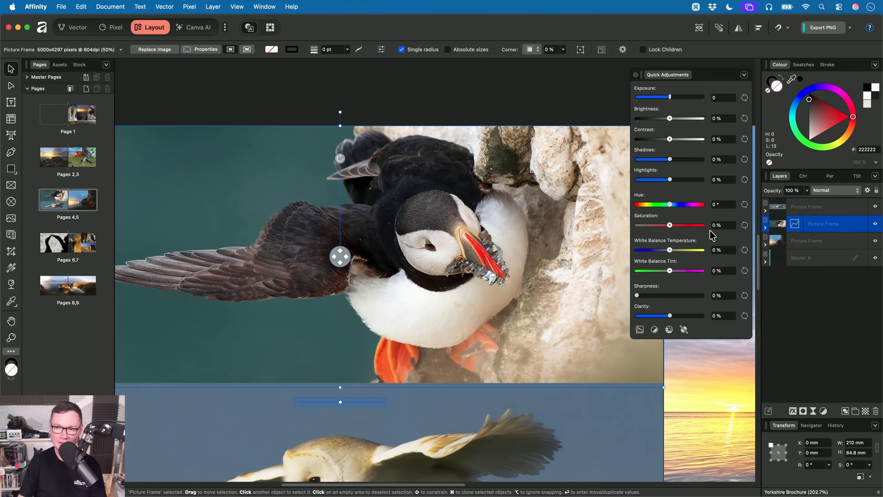
pyautogui.click(744, 75)
pyautogui.click(789, 89)
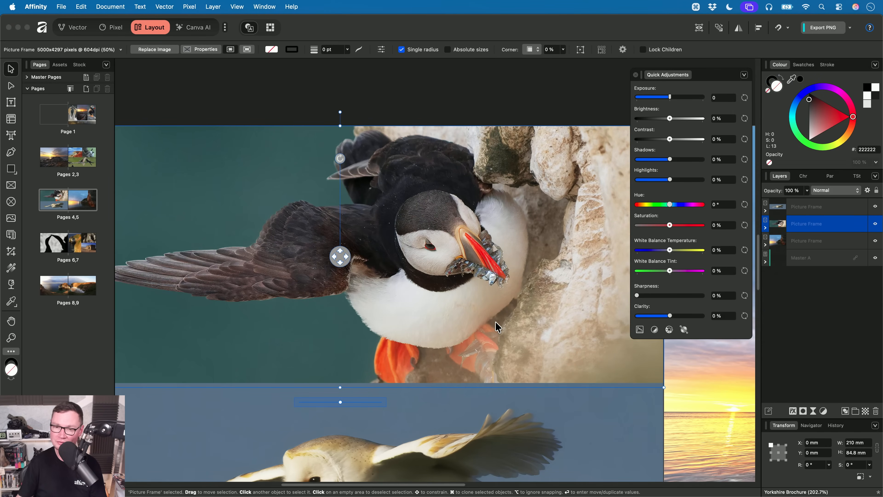
# Select the coastal panorama picture frame on Pages 8,9
pyautogui.scroll(-5, 447, 351)
pyautogui.scroll(-10, 424, 290)
pyautogui.click(511, 313)
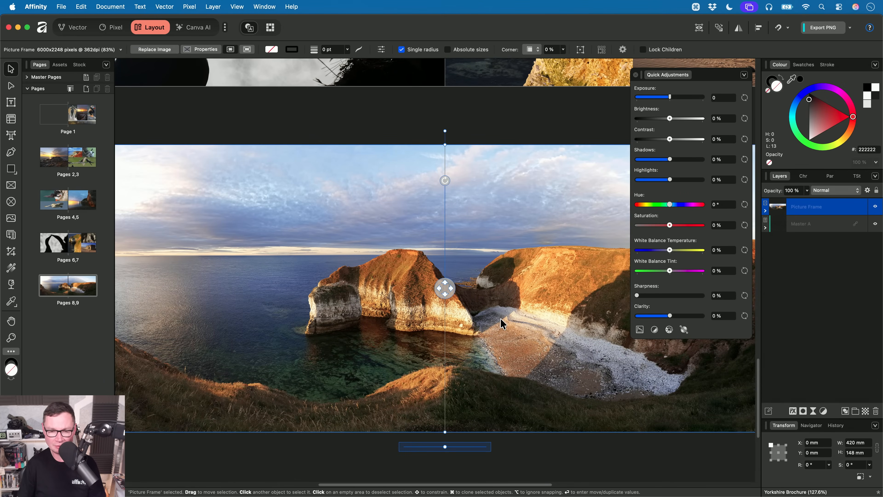
# Try a contrast of 44% on the panorama frame and reset the contrast
pyautogui.hscroll(5, 499, 325)
pyautogui.hscroll(-6, 487, 313)
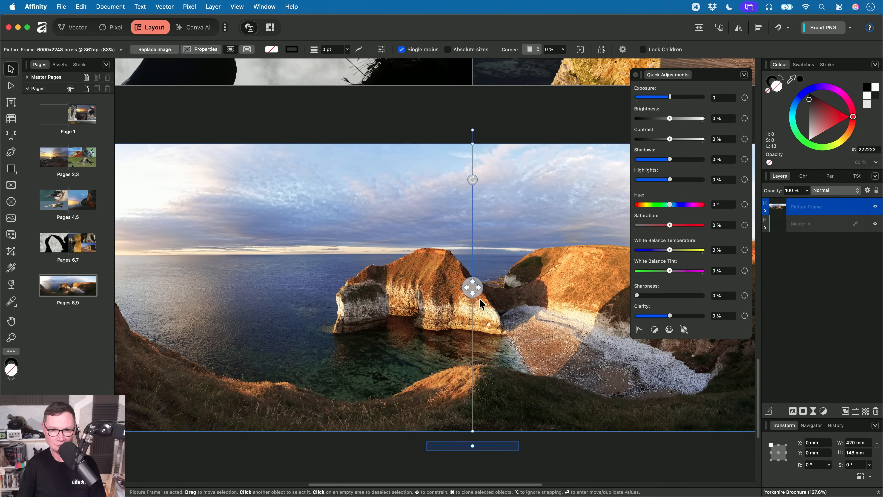
pyautogui.scroll(5, 324, 312)
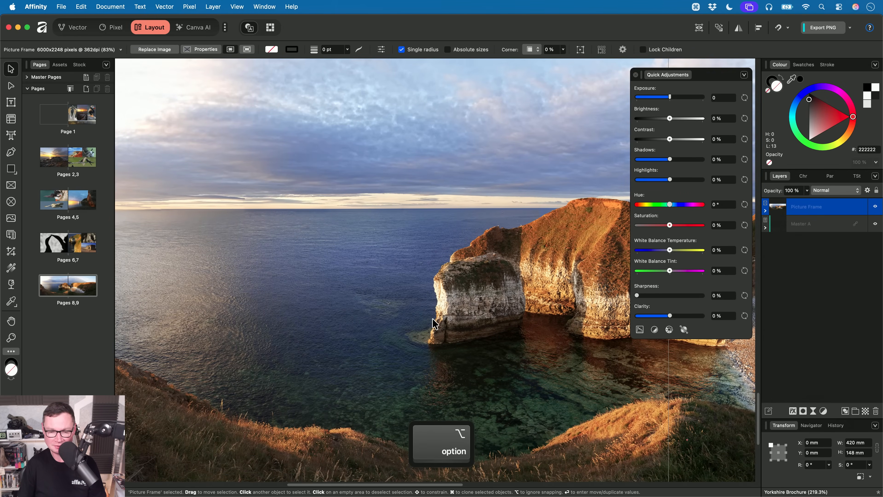
pyautogui.hscroll(5, 309, 270)
pyautogui.scroll(-2, 310, 270)
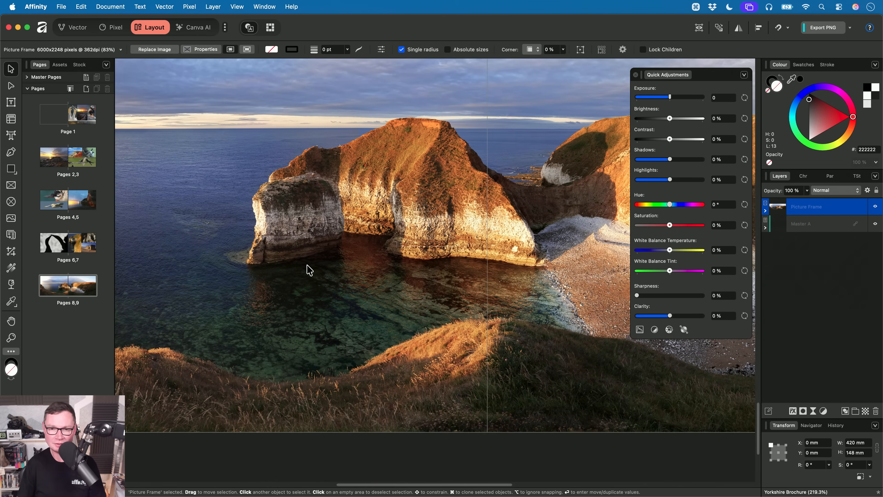
pyautogui.hscroll(3, 348, 296)
pyautogui.scroll(1, 382, 306)
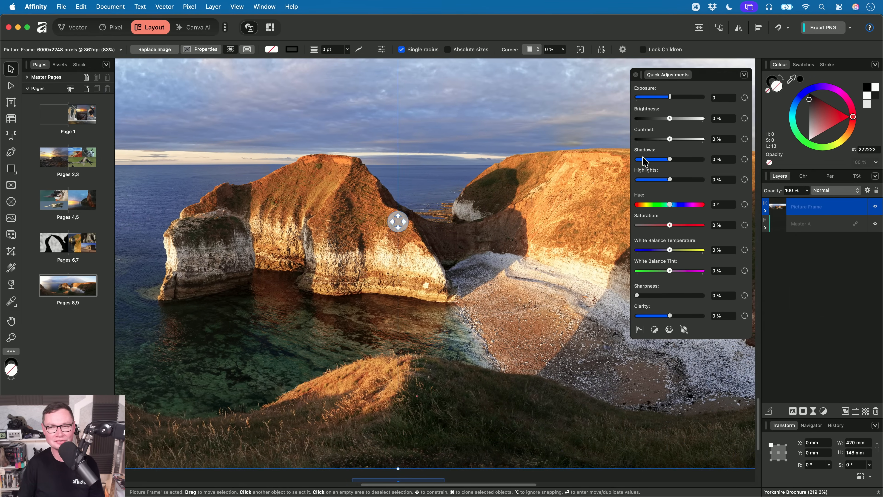
pyautogui.scroll(2, 483, 230)
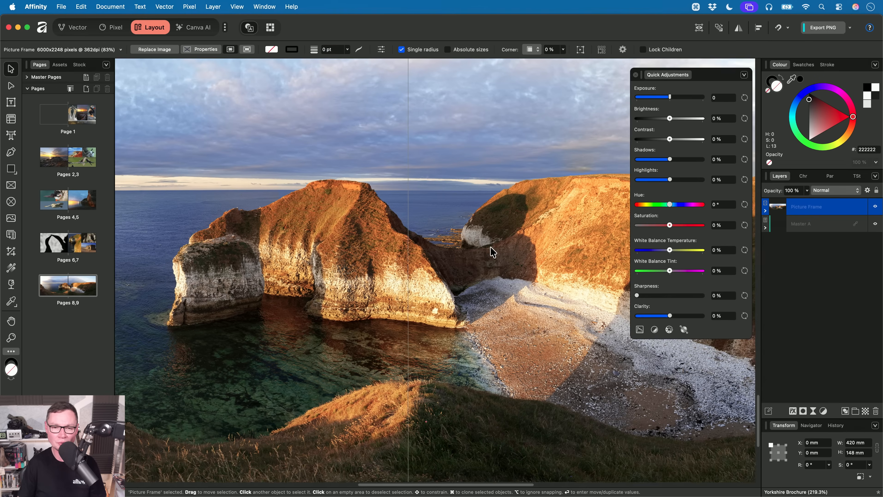
pyautogui.scroll(-2, 505, 261)
pyautogui.moveTo(669, 139)
pyautogui.mouseDown()
pyautogui.moveTo(702, 144)
pyautogui.moveTo(684, 144)
pyautogui.mouseUp()
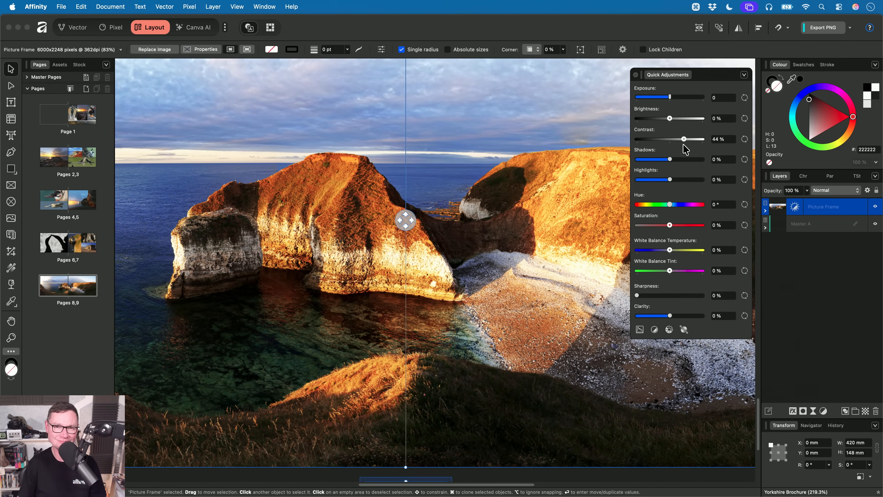
pyautogui.click(744, 140)
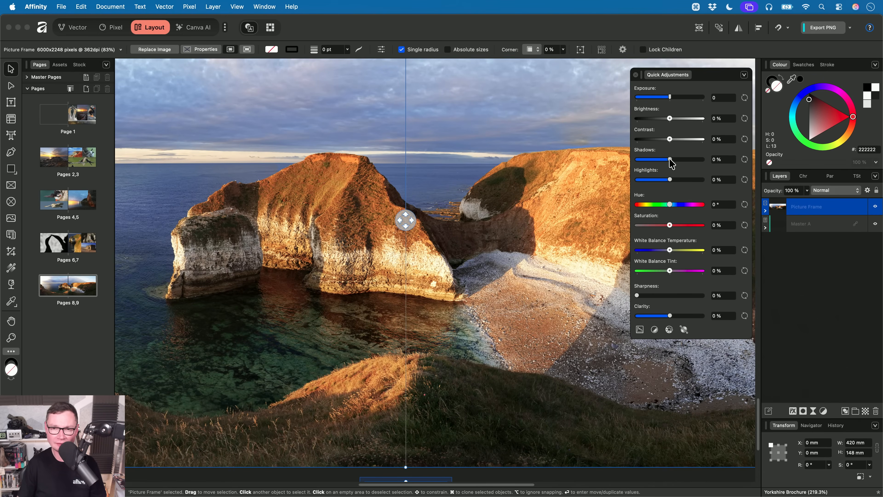
# Set the panorama frame's shadows to -48% and try a clarity of 100%, examining the effect on the sky and cliffs
pyautogui.moveTo(670, 159); pyautogui.dragTo(653, 167)
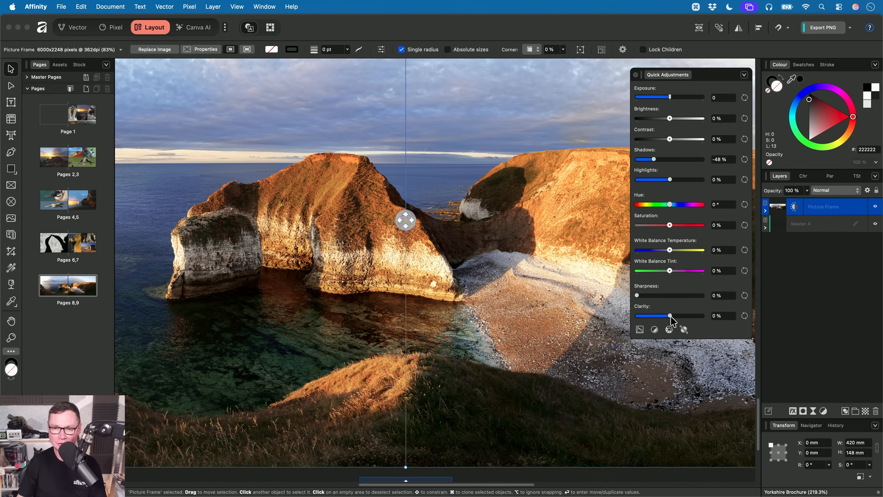
pyautogui.moveTo(671, 316); pyautogui.dragTo(704, 315)
pyautogui.hscroll(5, 375, 246)
pyautogui.scroll(2, 374, 247)
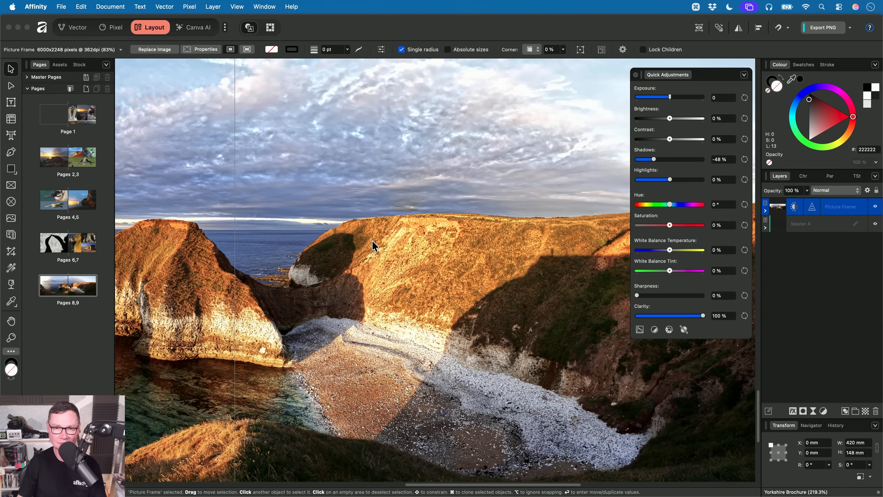
pyautogui.scroll(2, 401, 193)
pyautogui.hscroll(-1, 400, 193)
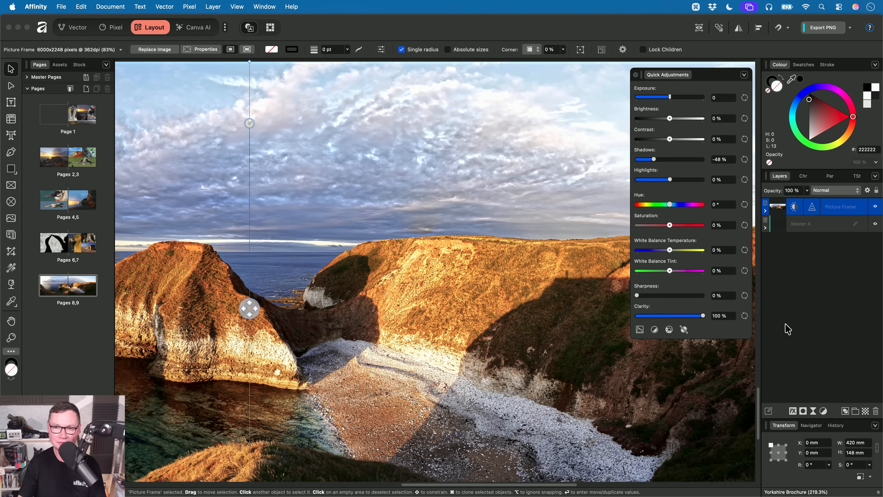
# Set the panorama frame's clarity to 32% and check the Shadows / Highlights and Clarity filters nested in the frame
pyautogui.moveTo(703, 316); pyautogui.dragTo(680, 317)
pyautogui.click(767, 211)
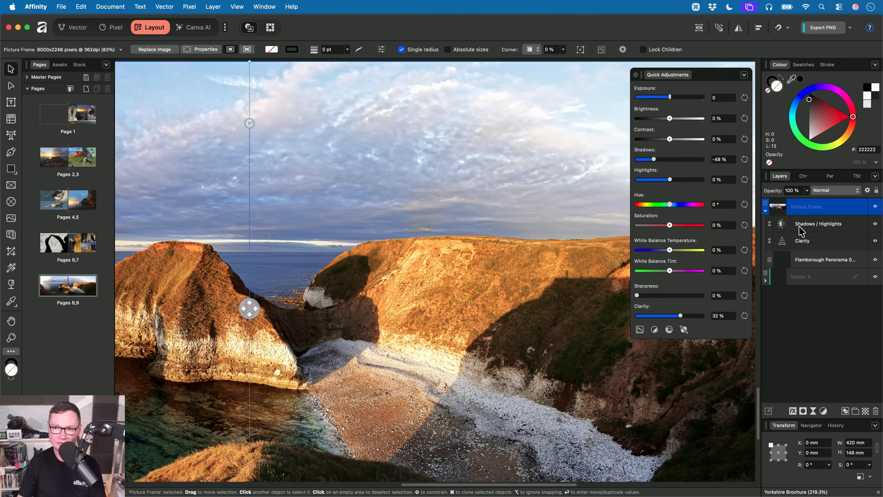
pyautogui.click(765, 211)
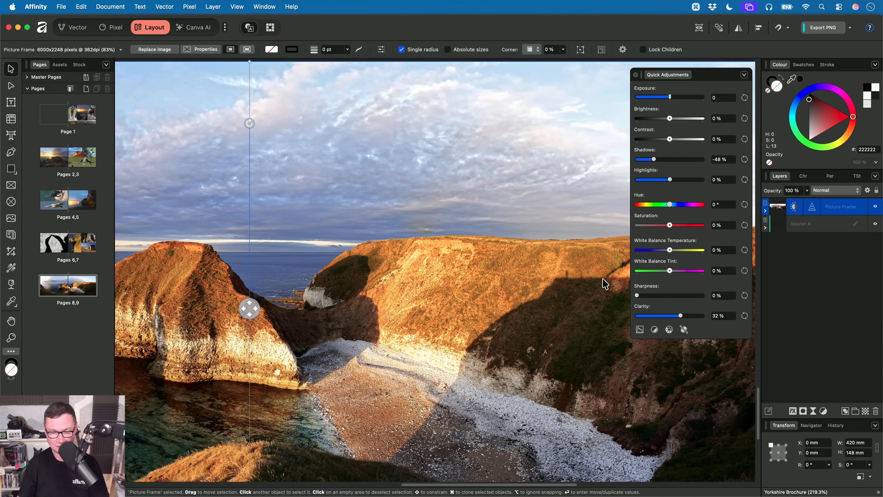
# Close the Yorkshire Brochure document
pyautogui.press('h')
pyautogui.scroll(-3, 479, 272)
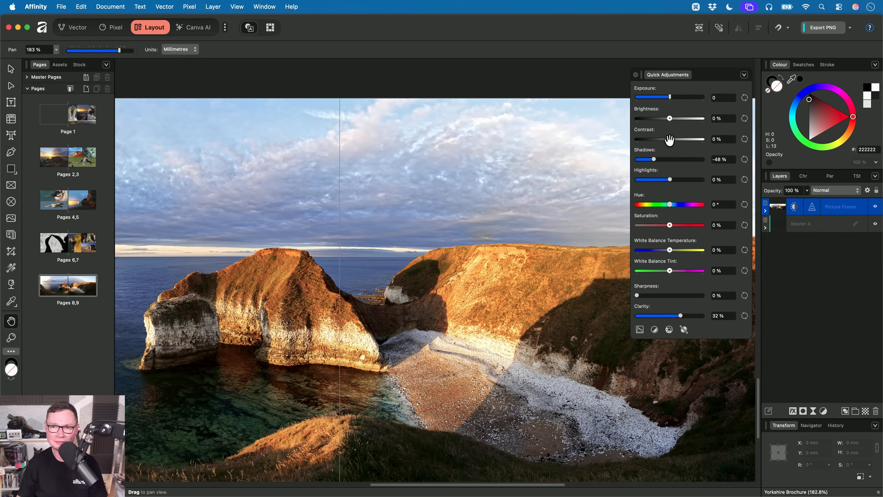
pyautogui.press('super+w')
pyautogui.click(439, 210)
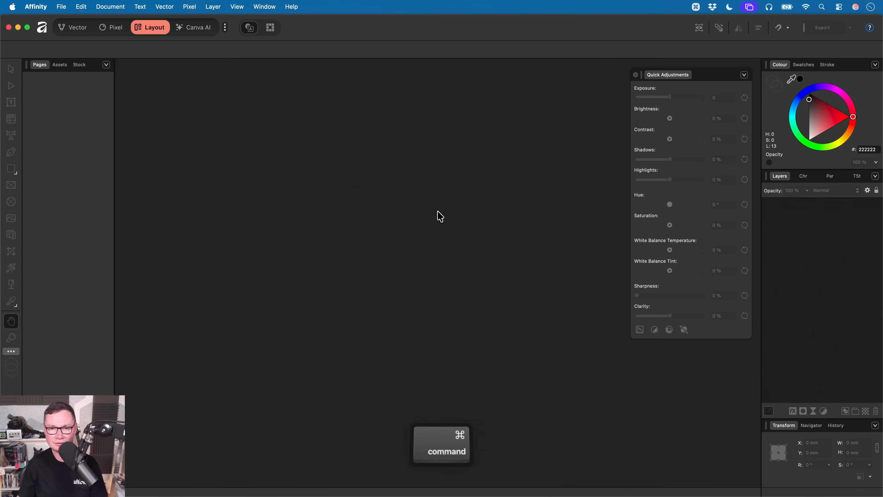
# Open the image Jack O Lantern 02.tiff in Affinity
pyautogui.press('super+Tab')
pyautogui.click(340, 133)
pyautogui.moveTo(341, 139); pyautogui.dragTo(426, 243)
pyautogui.press('super+Tab')
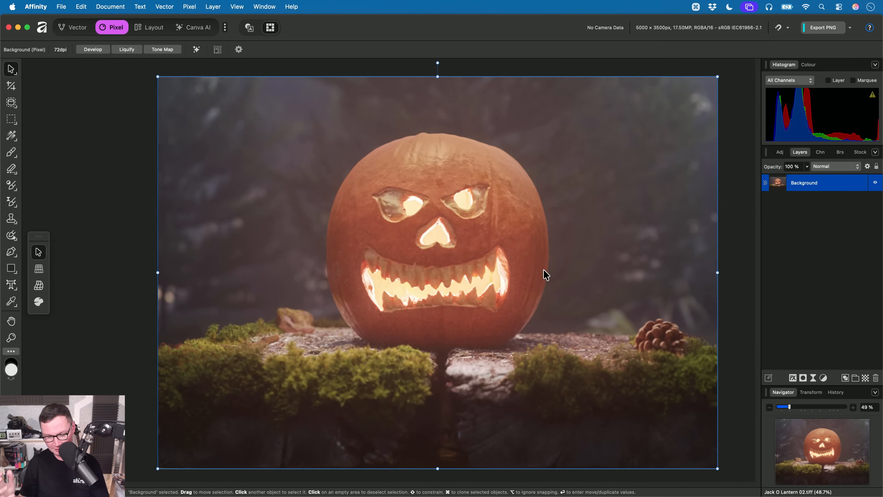
# Enable the Colour Grading studio and switch to it
pyautogui.press('h')
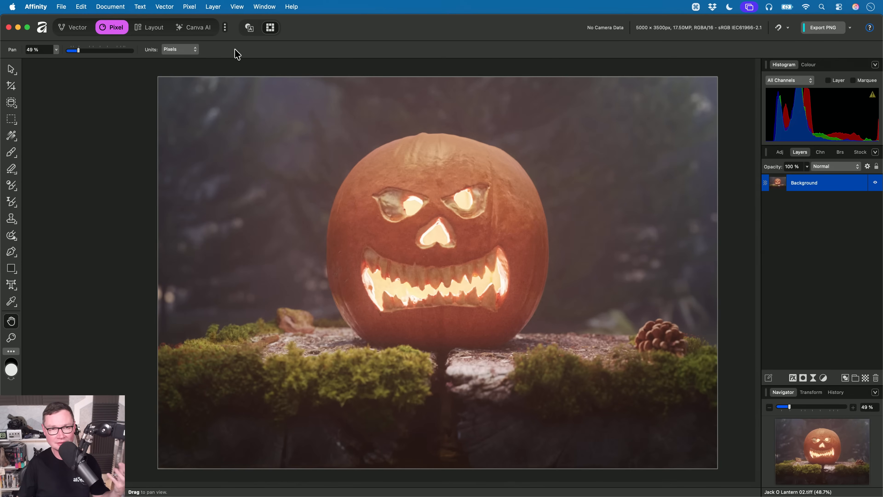
pyautogui.click(225, 28)
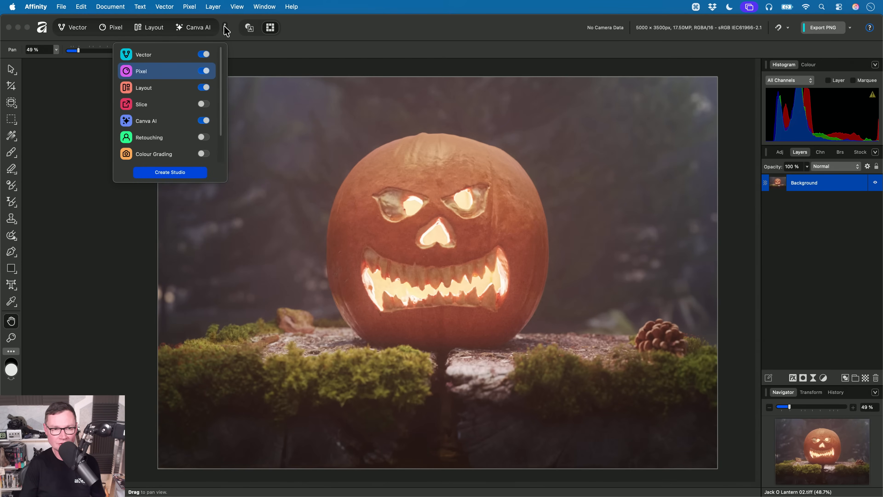
pyautogui.scroll(-3, 221, 87)
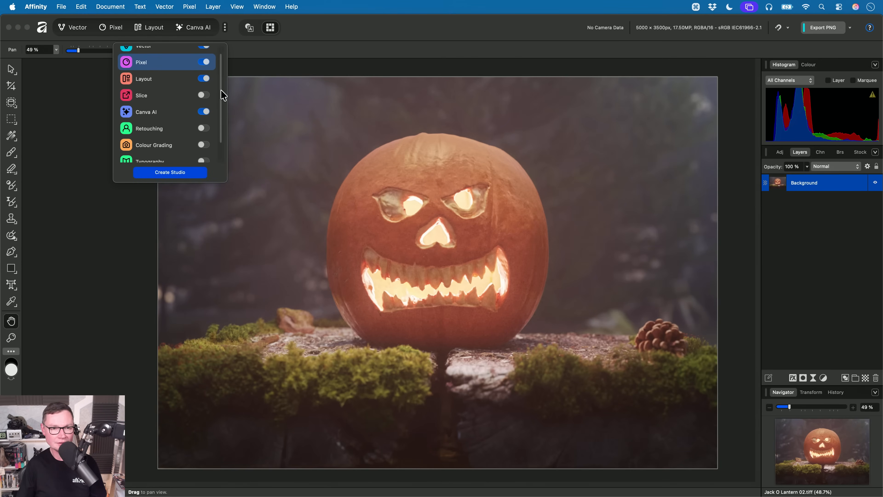
pyautogui.click(204, 122)
pyautogui.click(264, 35)
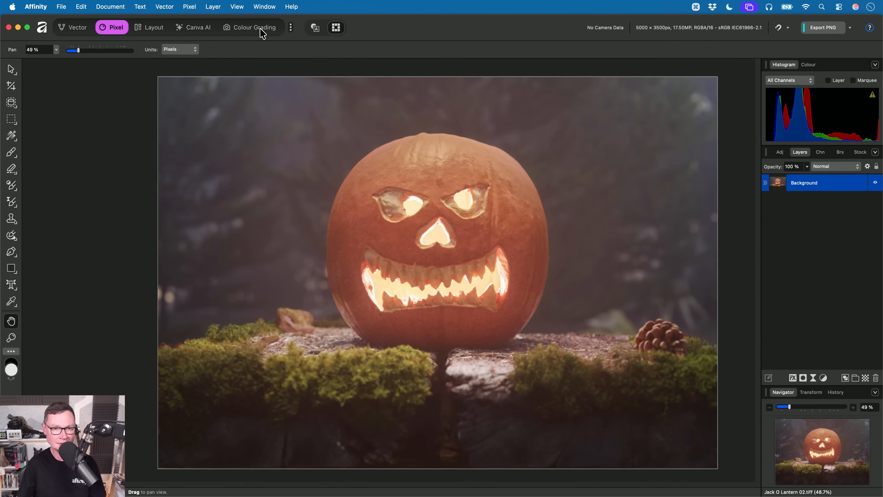
pyautogui.click(263, 34)
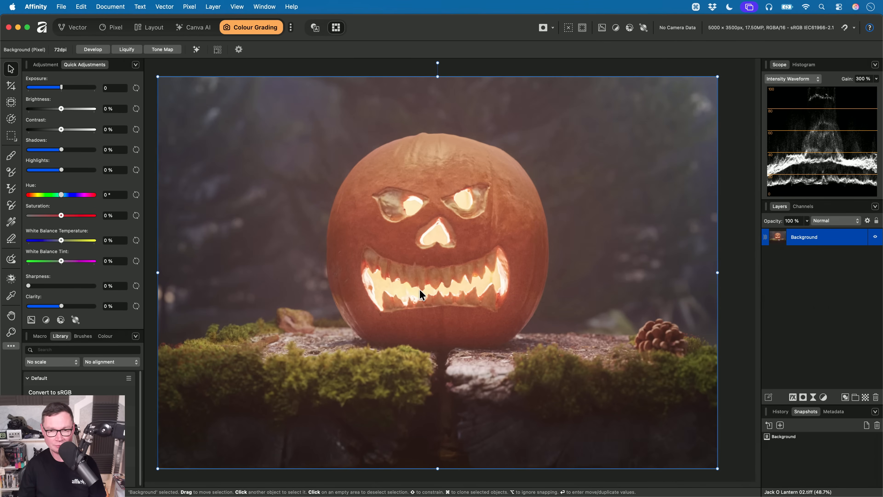
# Apply Auto Levels to the pumpkin image, with a white balance temperature of -27% and a saturation of 19%
pyautogui.press('super+shift+l')
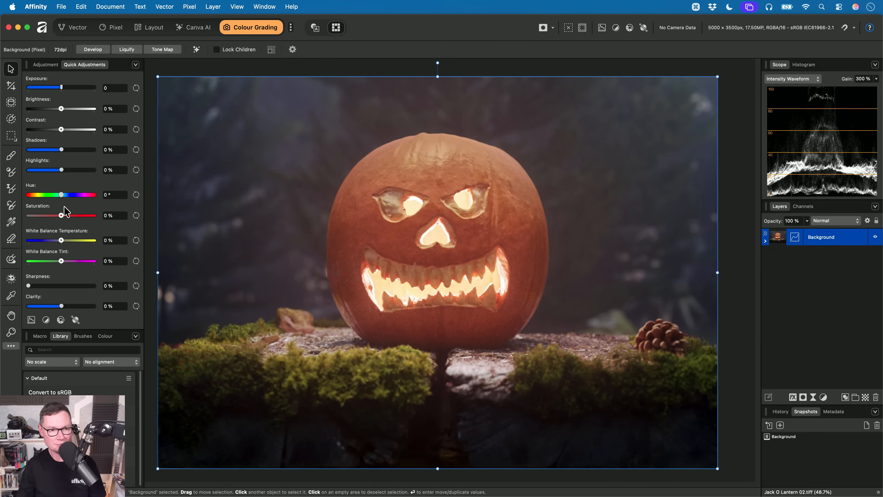
pyautogui.moveTo(61, 241); pyautogui.dragTo(67, 215)
pyautogui.moveTo(430, 283); pyautogui.dragTo(441, 283)
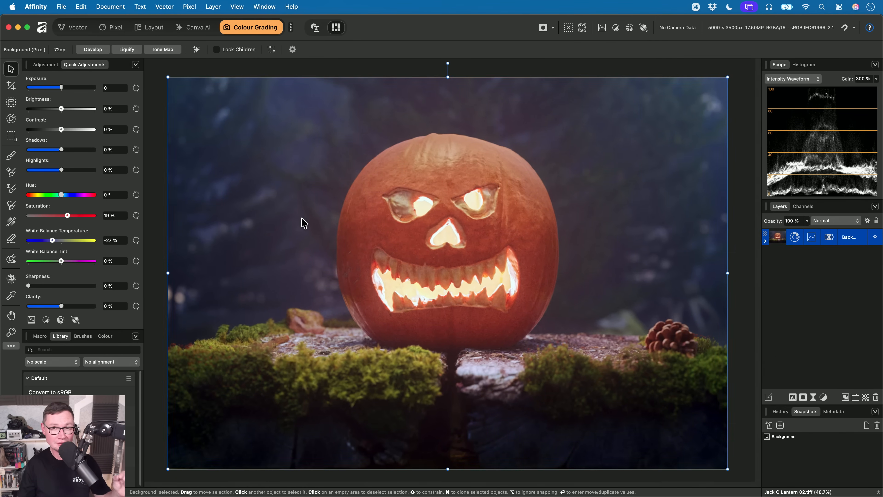
# Select the carved pumpkin with the Object Selection tool and set its clarity to 100%
pyautogui.click(13, 105)
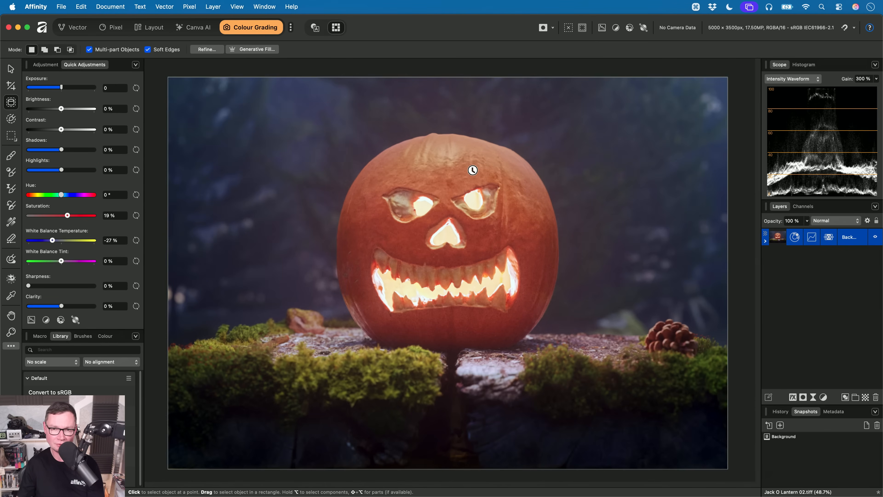
pyautogui.press('shift')
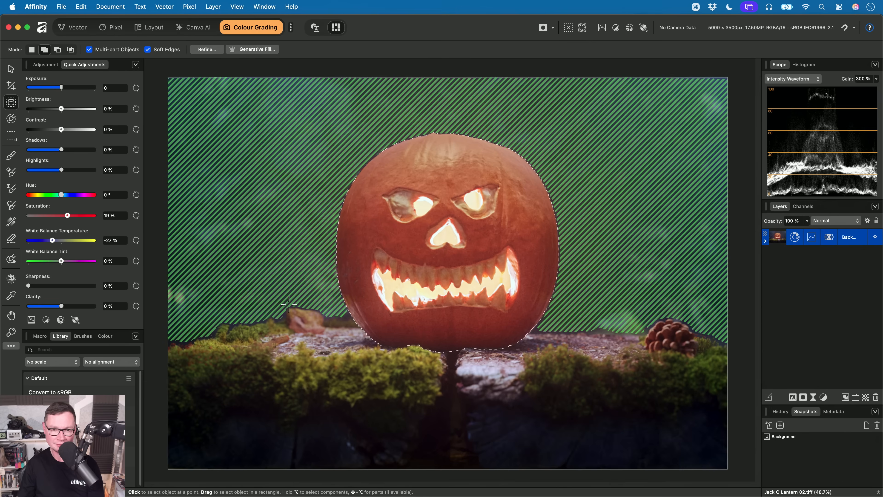
pyautogui.press('h')
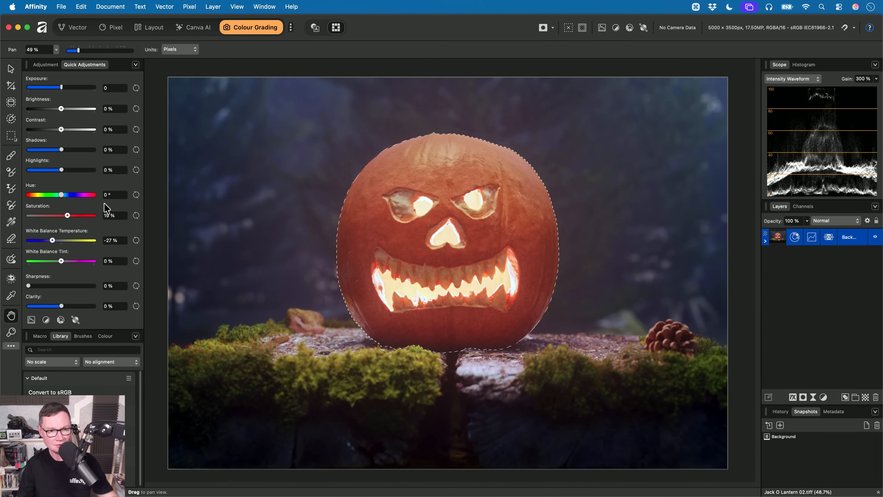
pyautogui.moveTo(62, 305); pyautogui.dragTo(143, 313)
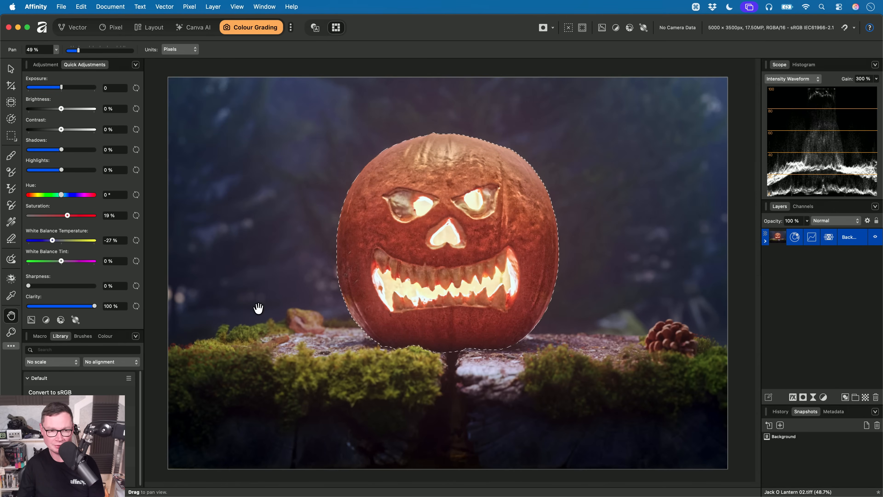
# Set the selected pumpkin's clarity to 62% and its shadows to -100%, clearing the pixel selection
pyautogui.moveTo(97, 306)
pyautogui.mouseDown()
pyautogui.moveTo(71, 315)
pyautogui.moveTo(104, 316)
pyautogui.moveTo(70, 316)
pyautogui.moveTo(83, 316)
pyautogui.mouseUp()
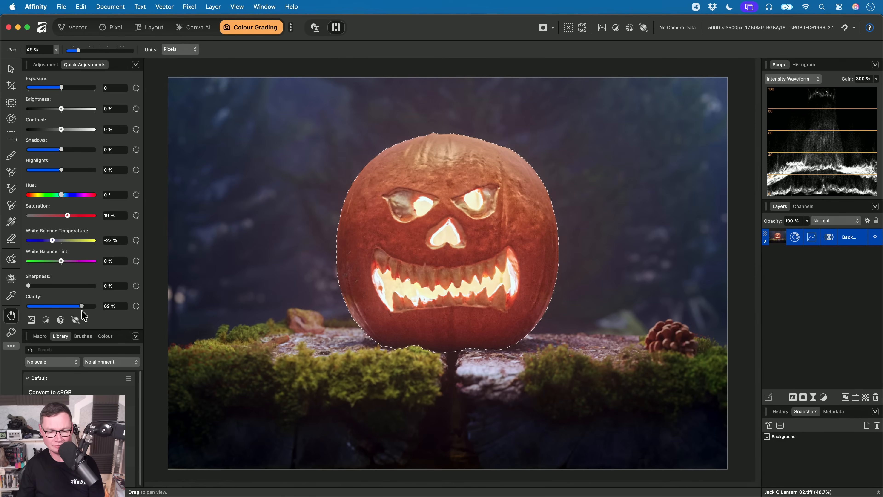
pyautogui.moveTo(61, 149); pyautogui.dragTo(2, 159)
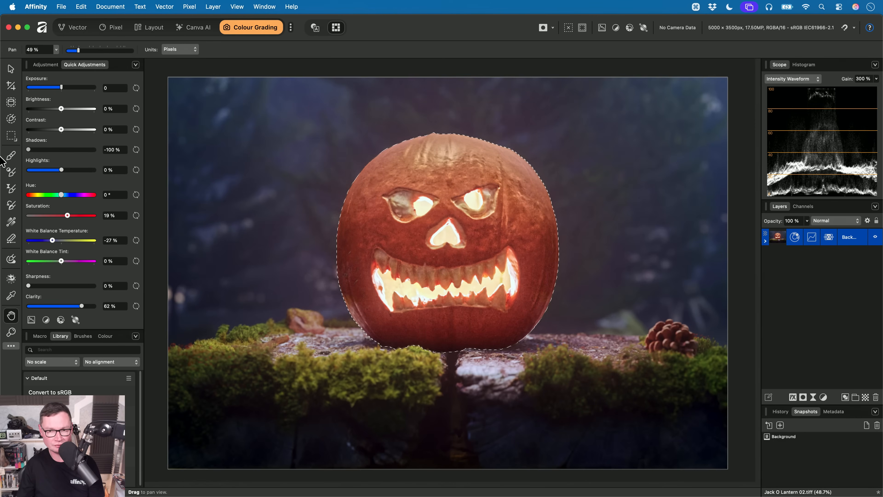
pyautogui.scroll(5, 477, 306)
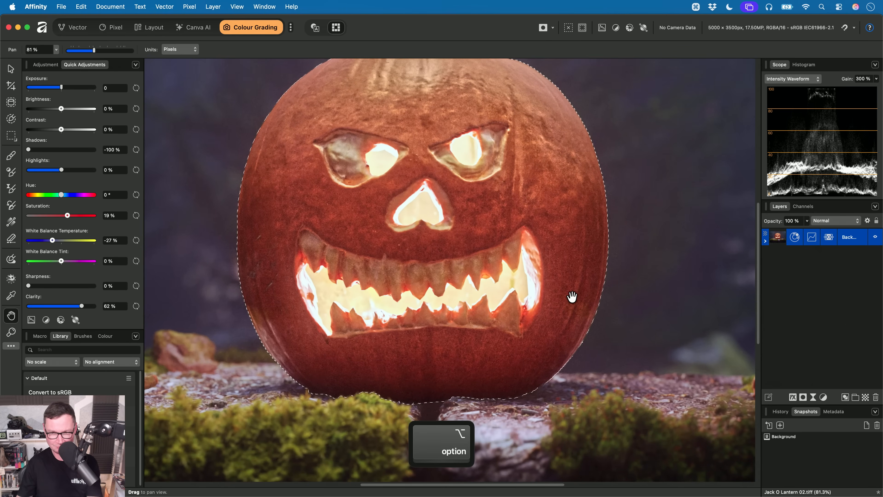
pyautogui.scroll(2, 567, 296)
pyautogui.press('cmd+d')
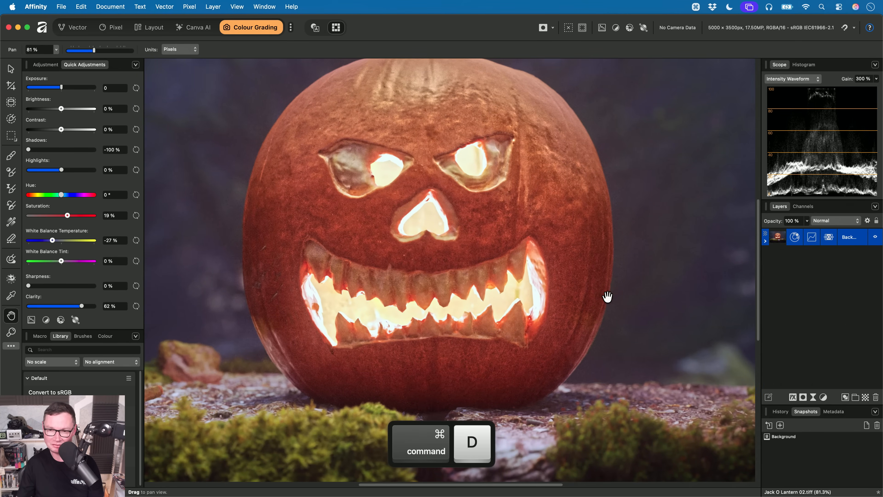
pyautogui.moveTo(28, 150)
pyautogui.mouseDown()
pyautogui.moveTo(14, 153)
pyautogui.moveTo(69, 150)
pyautogui.moveTo(14, 149)
pyautogui.mouseUp()
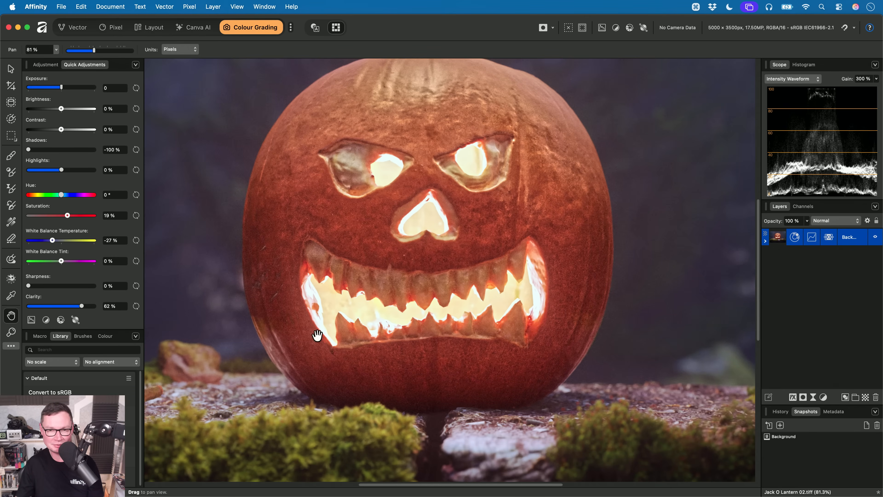
# Expand the Background layer and toggle all its nested adjustments and filters off and on to compare before and after
pyautogui.scroll(-3, 483, 262)
pyautogui.keyDown('alt'); pyautogui.click(765, 241); pyautogui.keyUp('alt')
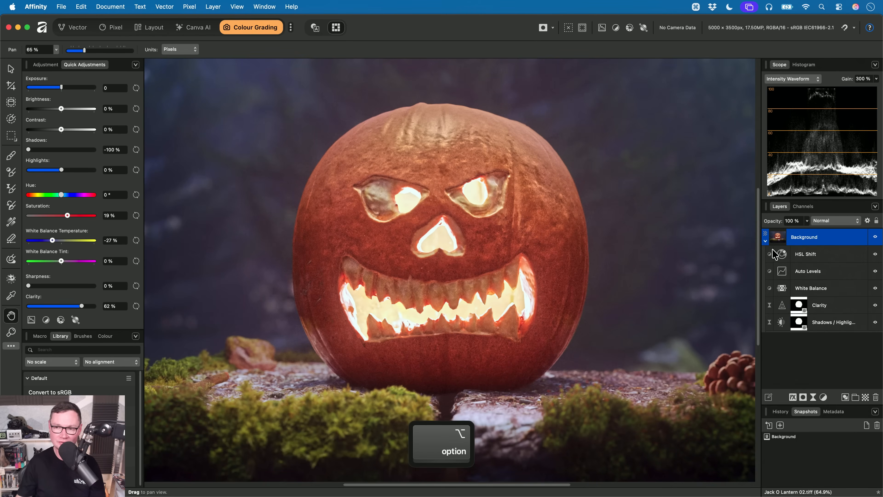
pyautogui.click(770, 255)
pyautogui.keyDown('shift'); pyautogui.click(835, 323); pyautogui.keyUp('shift')
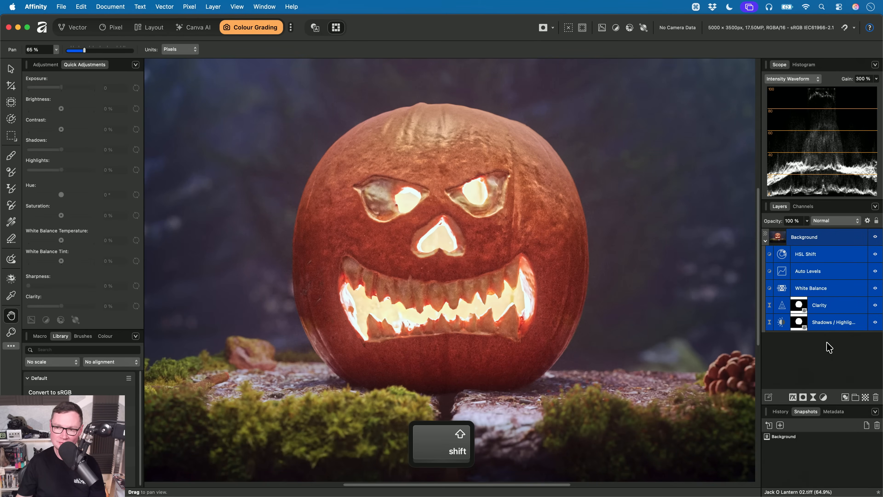
pyautogui.click(875, 255)
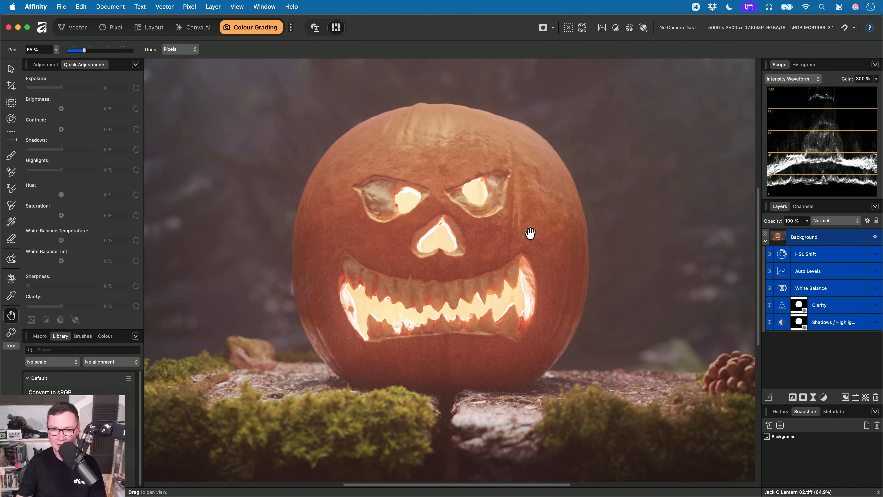
pyautogui.click(876, 255)
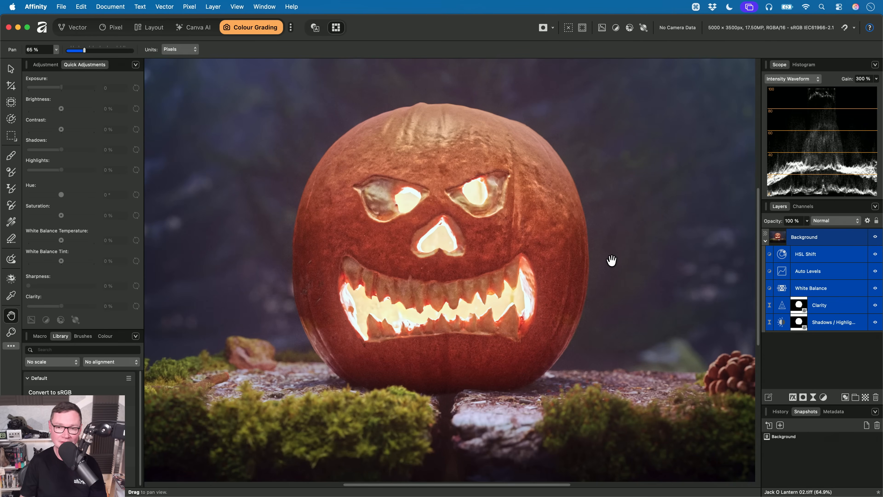
# Close Jack O Lantern 02.tiff without saving and switch to the Pixel studio
pyautogui.scroll(-3, 576, 256)
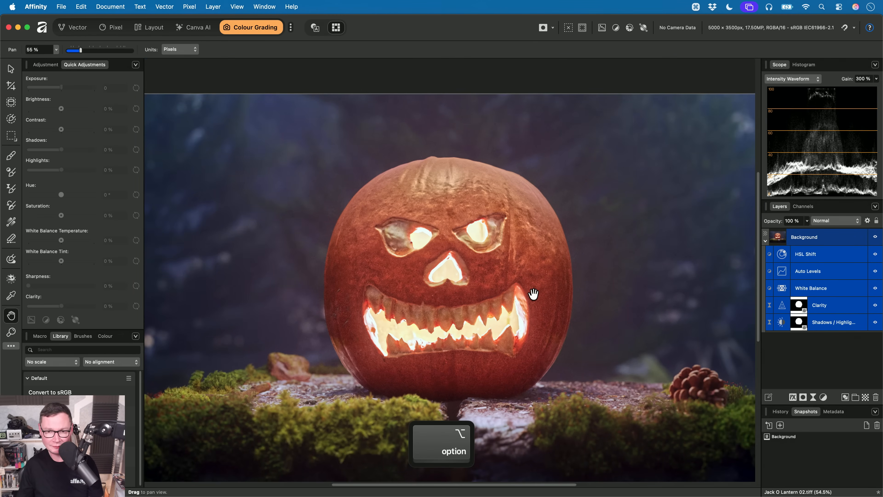
pyautogui.press('super+w')
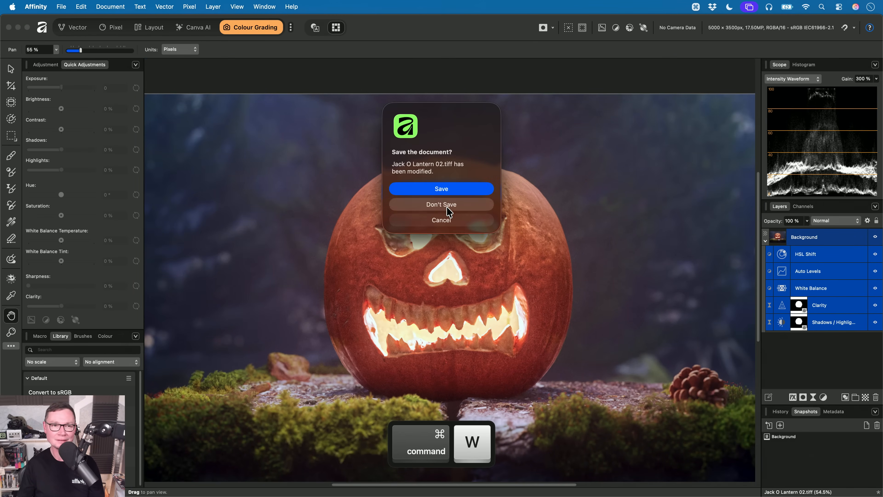
pyautogui.click(446, 208)
pyautogui.click(114, 28)
# Switch to Finder and open Rosette Nebula SHO.af from the 08. Tone Stretch Adjustment folder in Affinity
pyautogui.press('super+Tab')
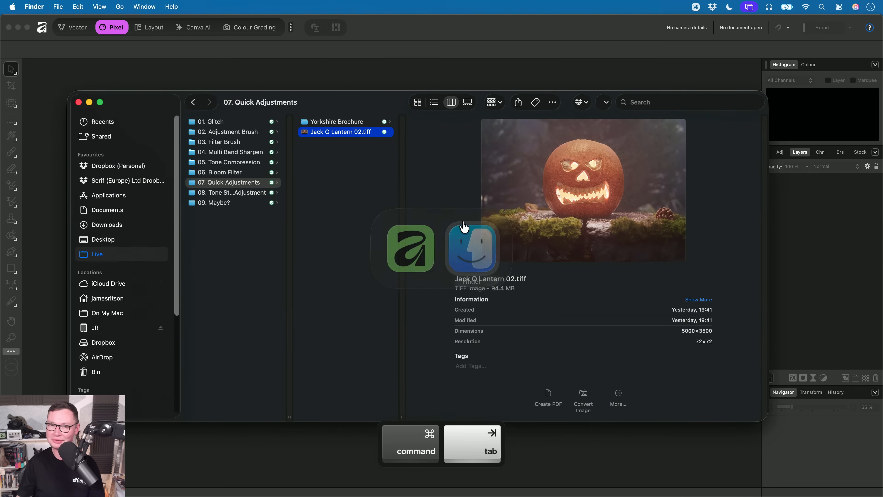
pyautogui.click(255, 192)
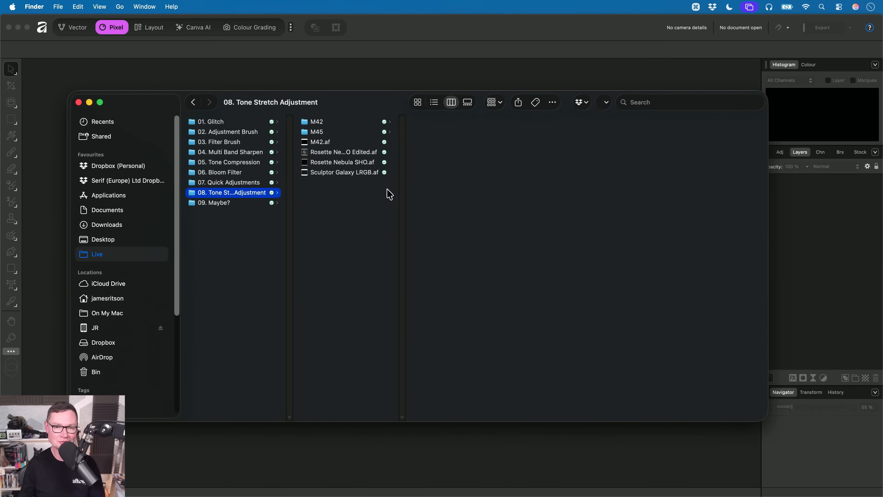
pyautogui.click(371, 156)
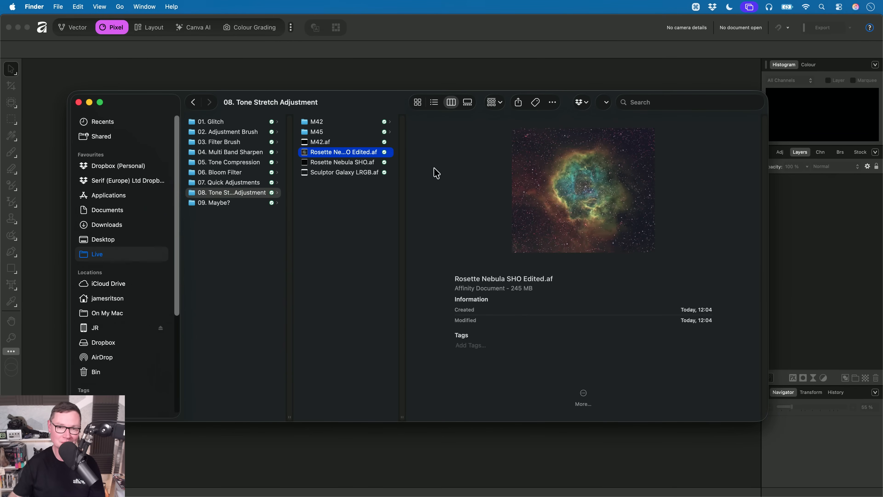
pyautogui.press('Down')
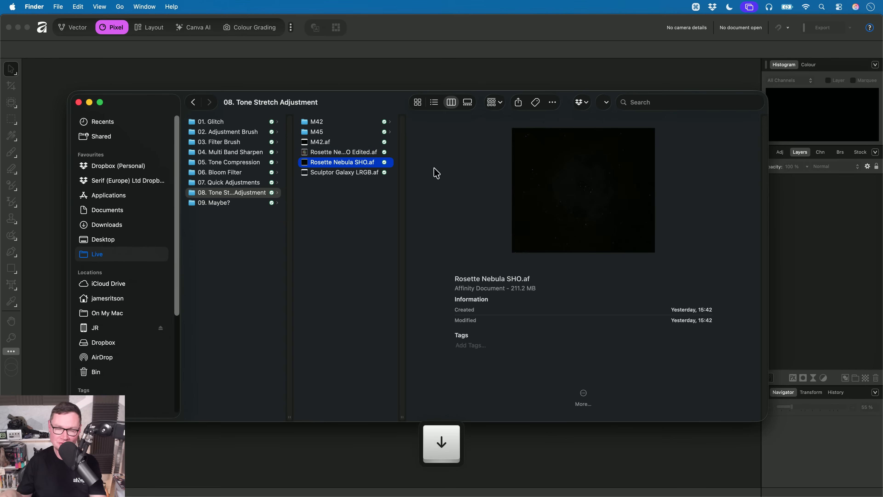
pyautogui.press('super+Tab')
pyautogui.moveTo(336, 164); pyautogui.dragTo(430, 253)
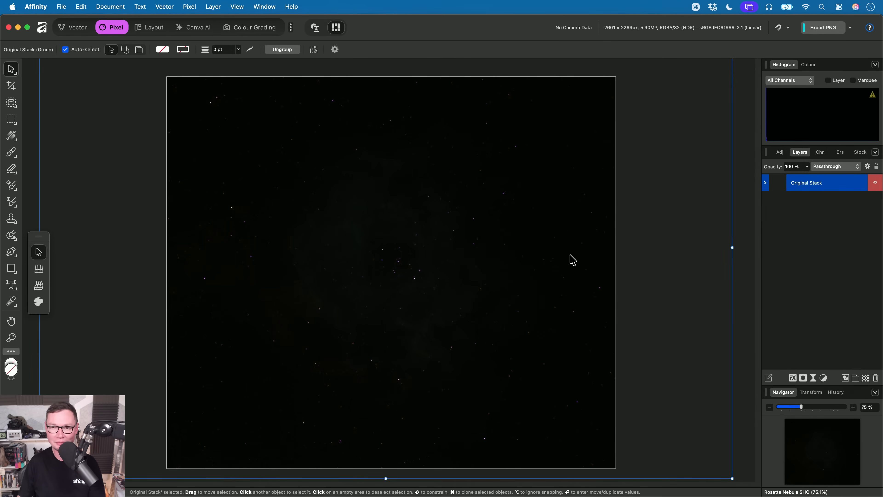
# Expand the Original Stack group and add a Tone Stretch adjustment layer above it, moving its dialog clear of the nebula
pyautogui.press('h')
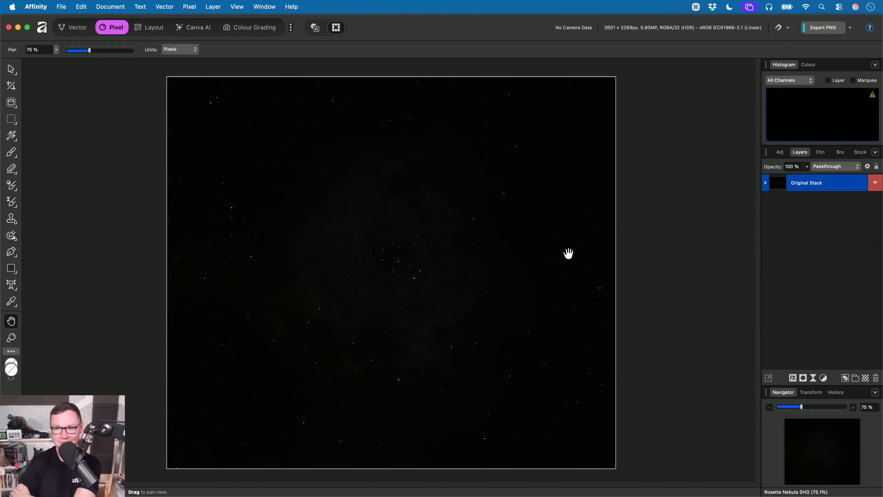
pyautogui.click(765, 182)
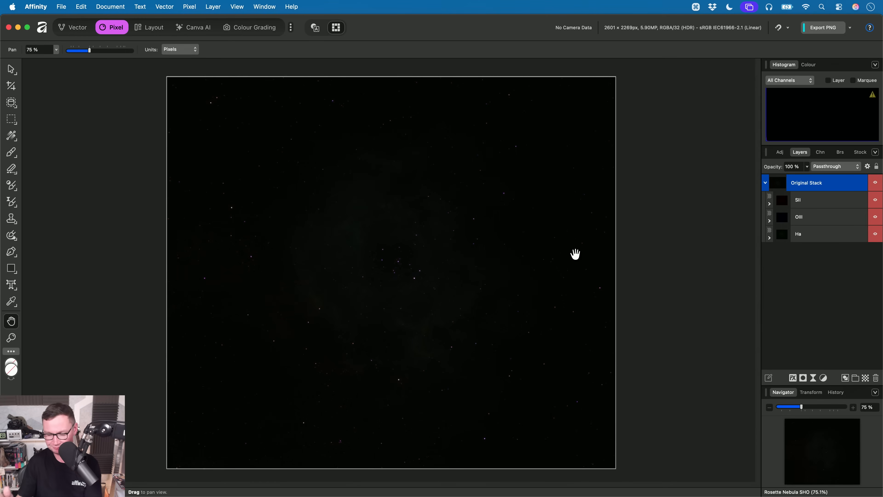
pyautogui.click(188, 7)
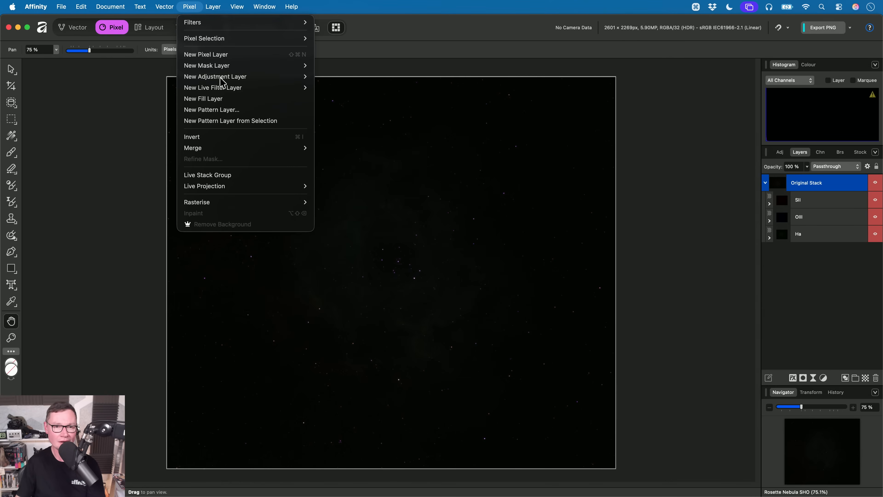
pyautogui.moveTo(231, 78)
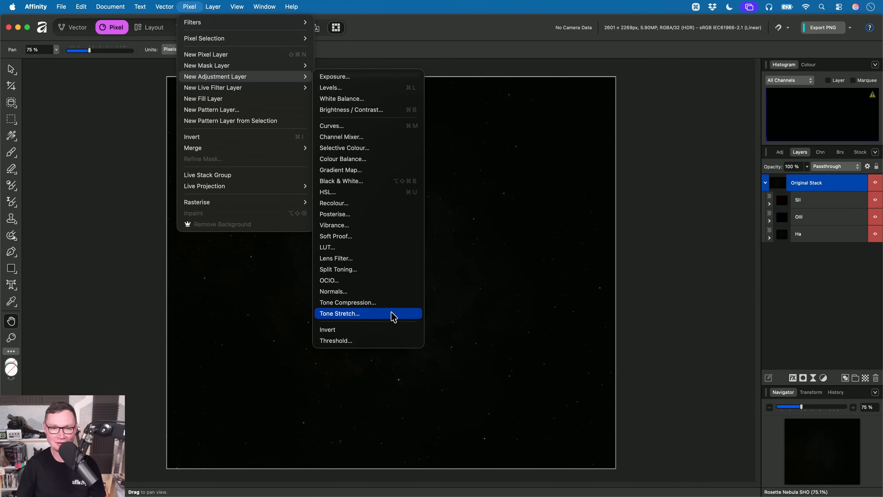
pyautogui.click(393, 316)
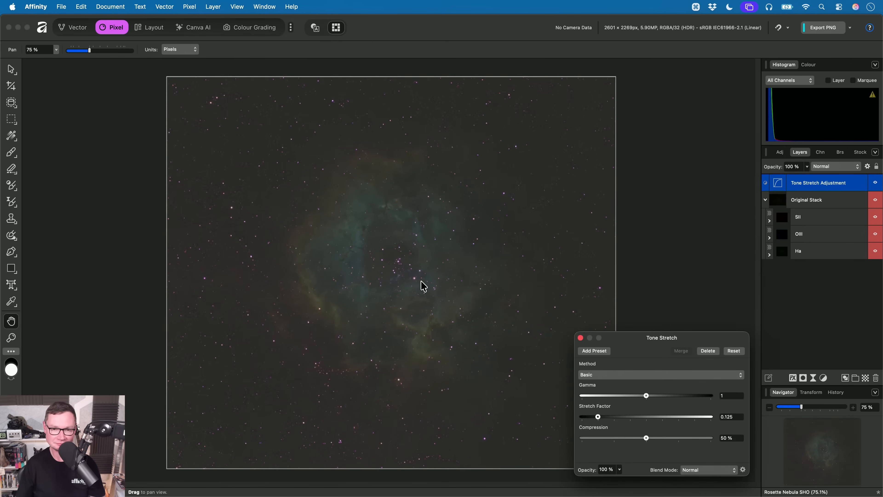
pyautogui.moveTo(665, 341); pyautogui.dragTo(660, 110)
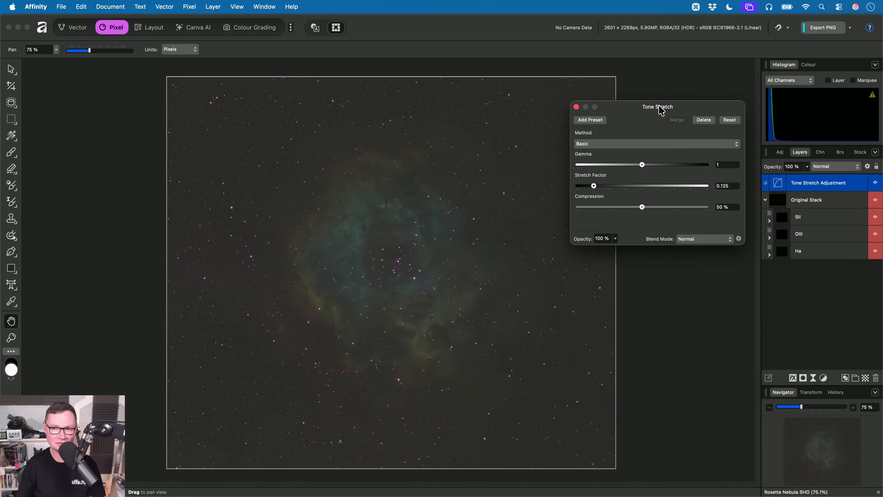
# Try the Arcsinh and Logarithmic stretch methods, settle on Structural, and set the stretch factor to 0.375
pyautogui.scroll(5, 407, 285)
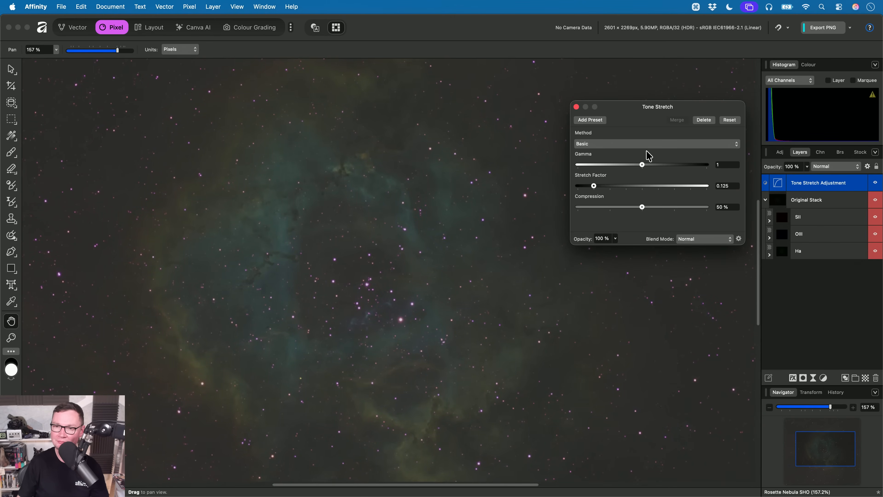
pyautogui.click(638, 144)
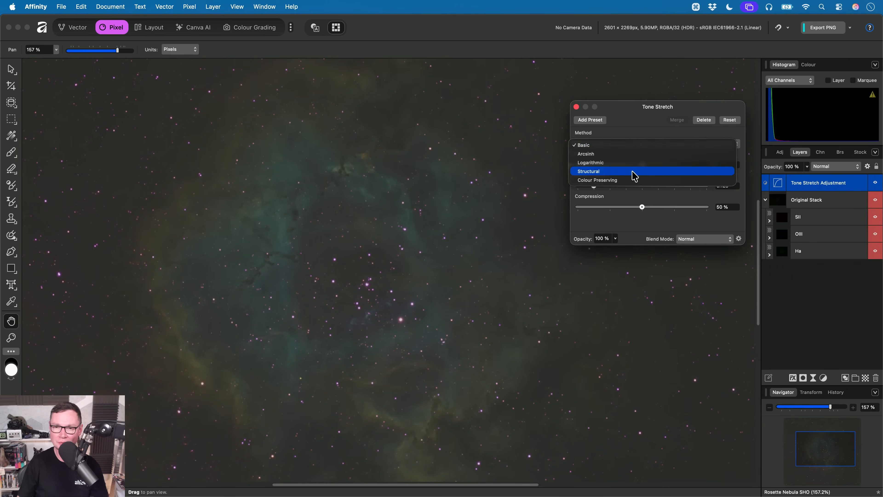
pyautogui.click(634, 154)
pyautogui.click(647, 144)
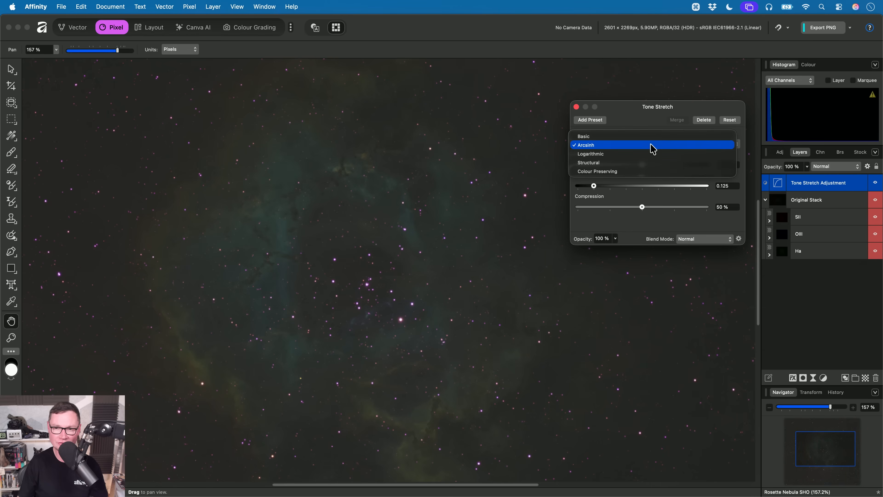
pyautogui.click(649, 156)
pyautogui.click(640, 145)
pyautogui.click(638, 154)
pyautogui.scroll(-3, 462, 229)
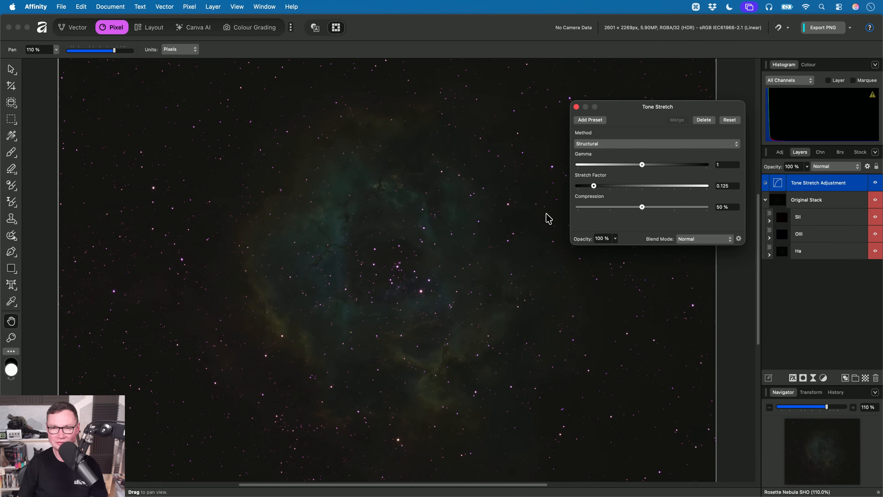
pyautogui.moveTo(594, 186); pyautogui.dragTo(628, 196)
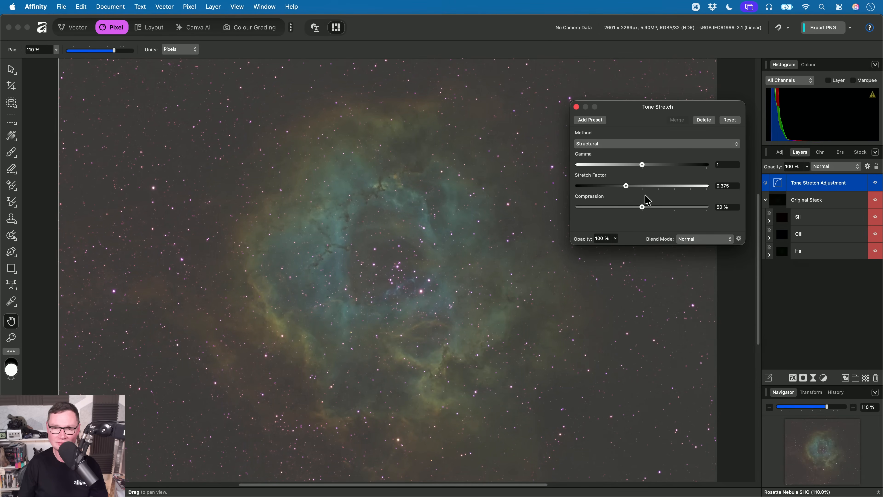
# Set the tone stretch factor to 0.357 and try the Colour Preserving method
pyautogui.moveTo(642, 165)
pyautogui.mouseDown()
pyautogui.moveTo(657, 165)
pyautogui.moveTo(642, 165)
pyautogui.mouseUp()
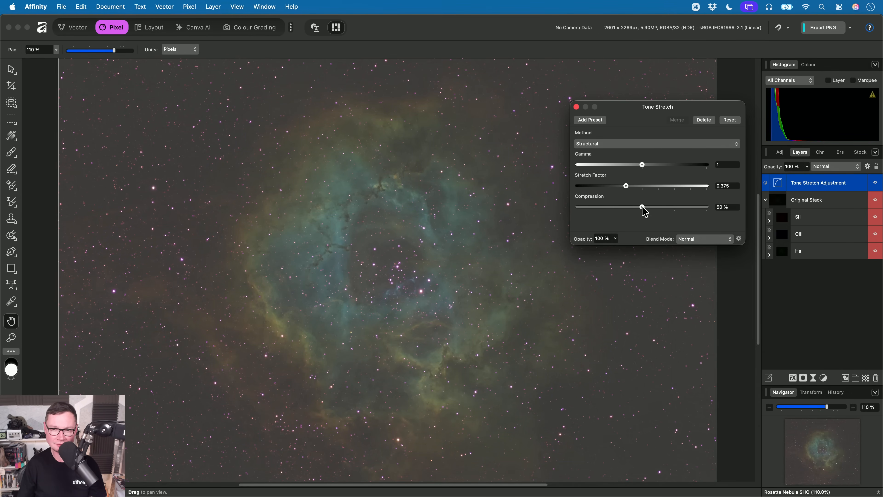
pyautogui.moveTo(641, 166); pyautogui.dragTo(624, 188)
pyautogui.click(606, 143)
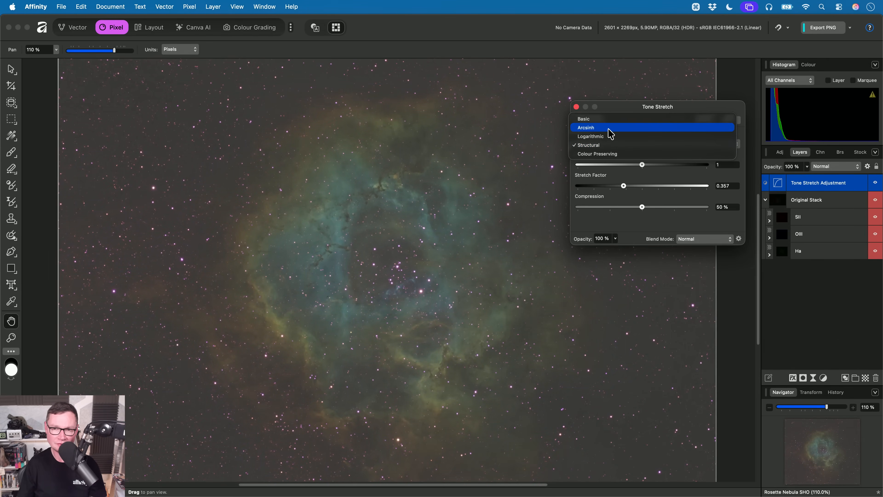
pyautogui.click(612, 154)
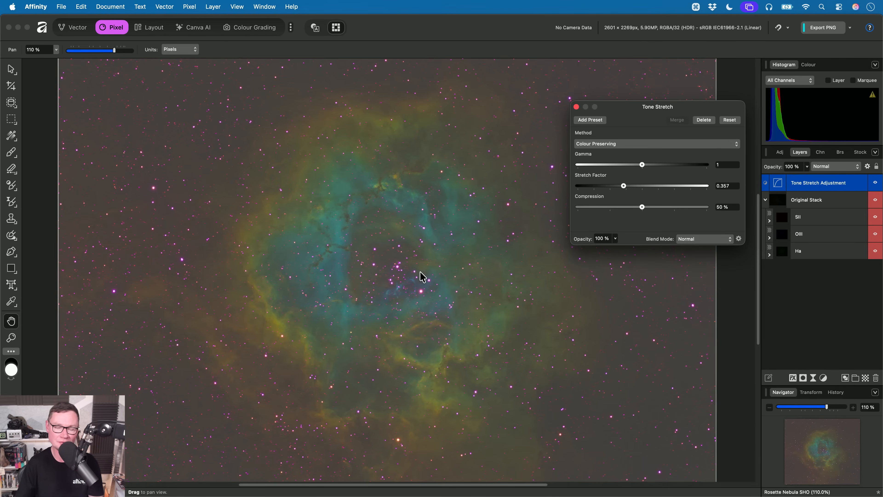
pyautogui.scroll(2, 417, 278)
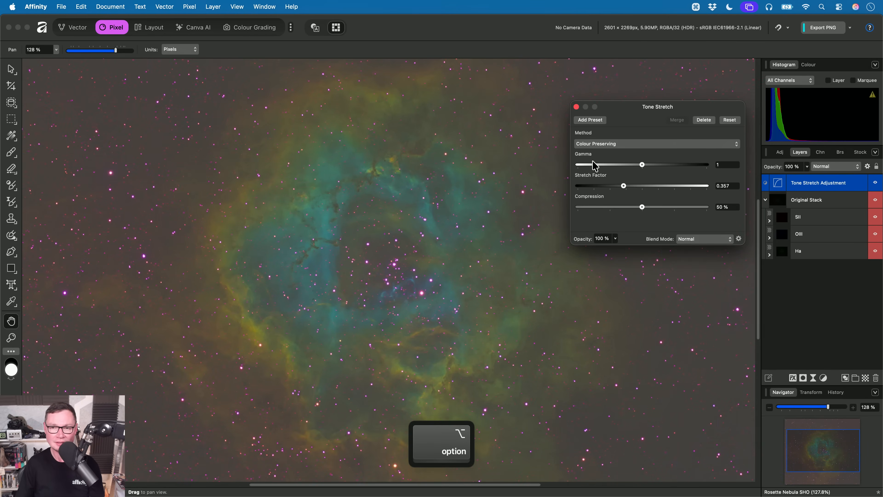
# Change the tone stretch method to Arcsinh, with gamma at 2 and stretch factor at 1
pyautogui.click(645, 143)
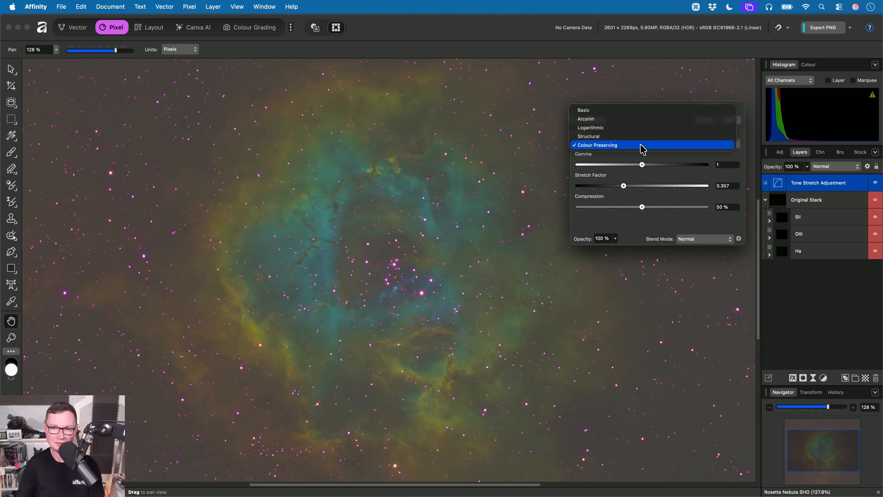
pyautogui.click(645, 119)
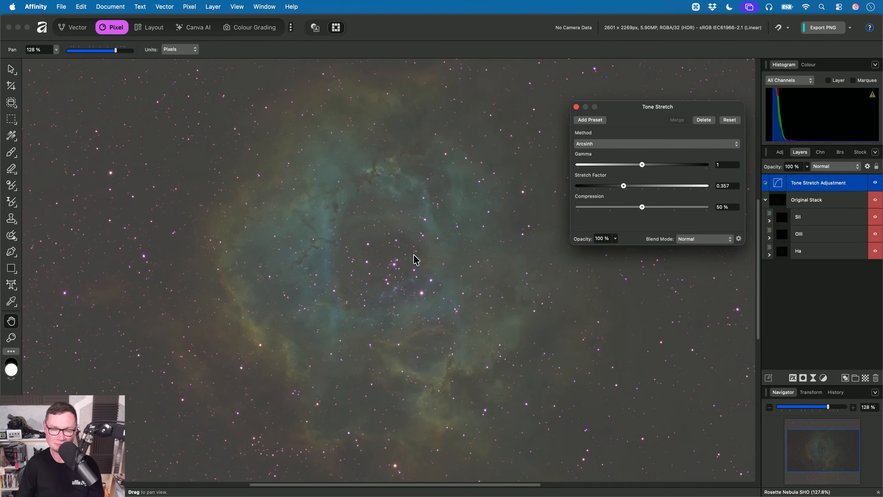
pyautogui.scroll(5, 410, 247)
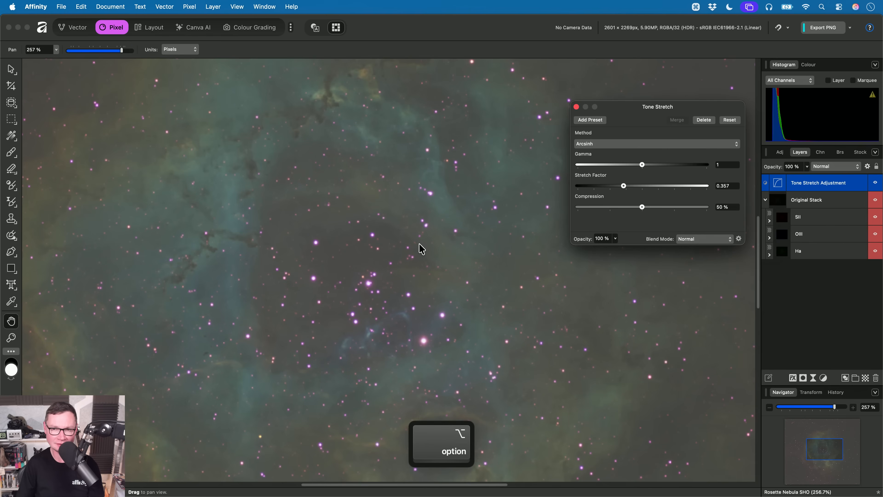
pyautogui.moveTo(642, 164); pyautogui.dragTo(743, 174)
pyautogui.moveTo(623, 186); pyautogui.dragTo(782, 195)
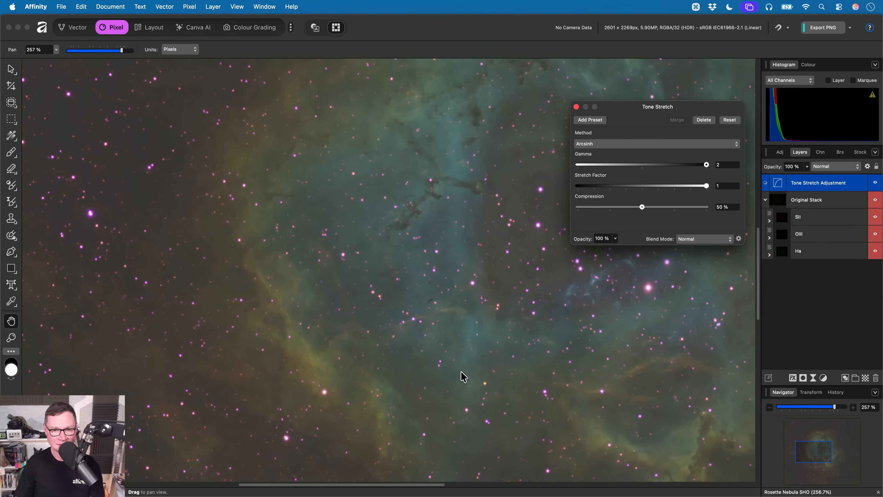
# Try a tone stretch compression of 100% and examine how the bright stars look up close
pyautogui.scroll(10, 370, 280)
pyautogui.scroll(3, 303, 274)
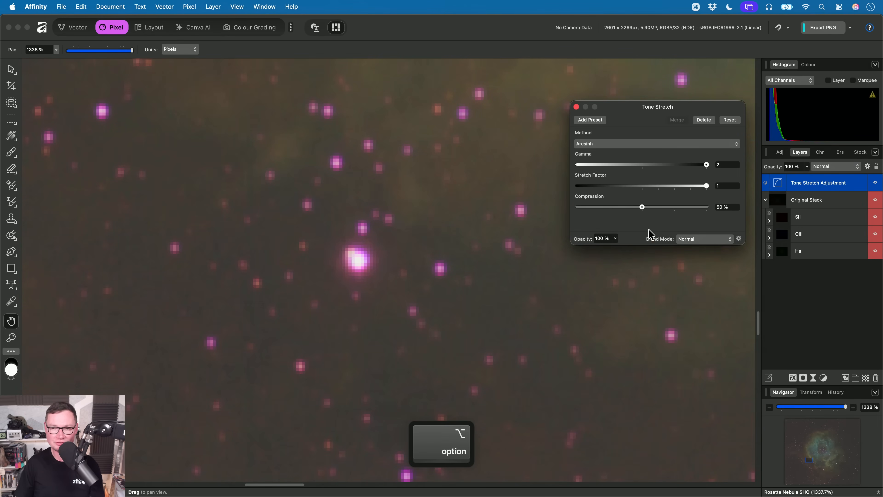
pyautogui.moveTo(643, 209); pyautogui.dragTo(723, 215)
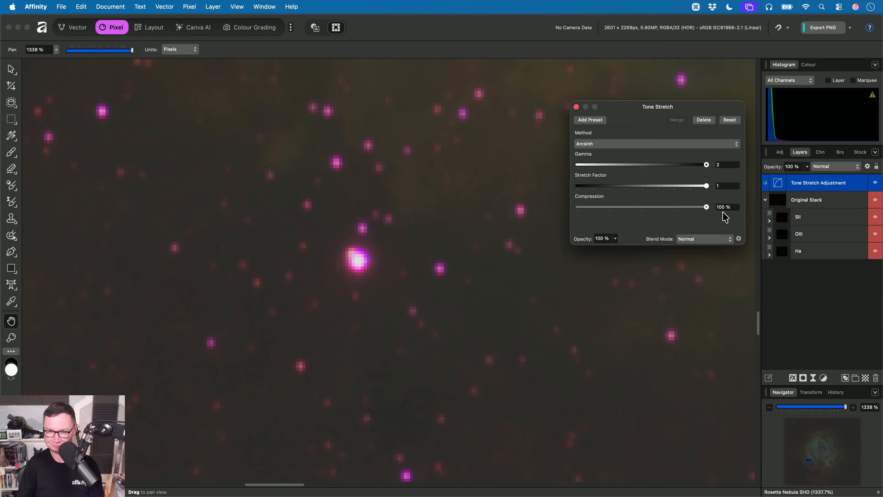
pyautogui.scroll(-5, 430, 307)
pyautogui.moveTo(429, 308); pyautogui.dragTo(361, 310)
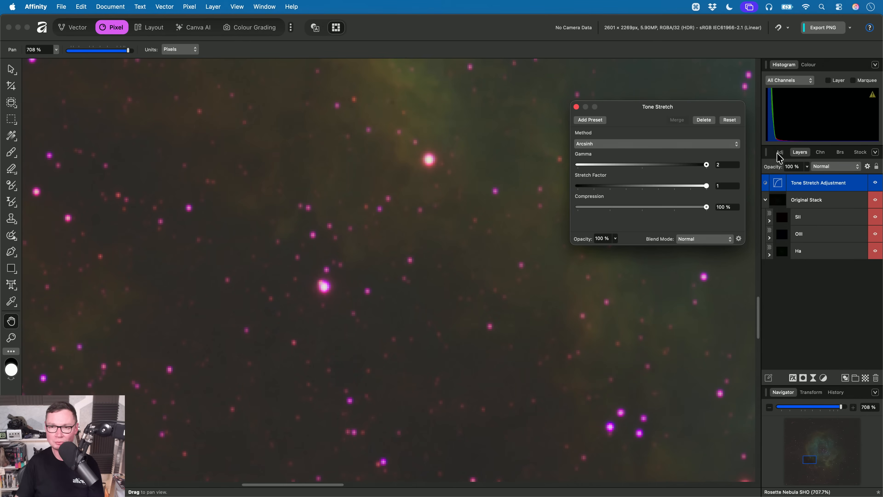
# Try a tone stretch compression of 0% and examine the core of the brightest central star up close
pyautogui.moveTo(707, 208); pyautogui.dragTo(532, 211)
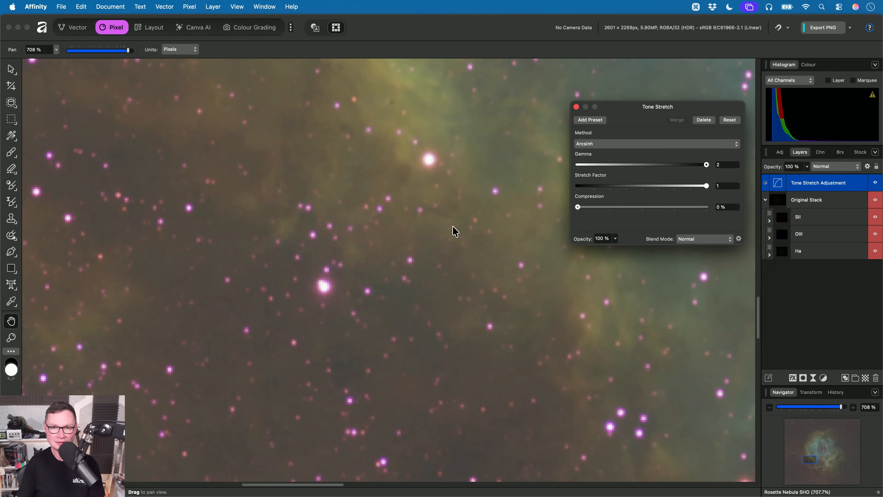
pyautogui.scroll(6, 449, 244)
pyautogui.hscroll(4, 450, 244)
pyautogui.scroll(-5, 313, 326)
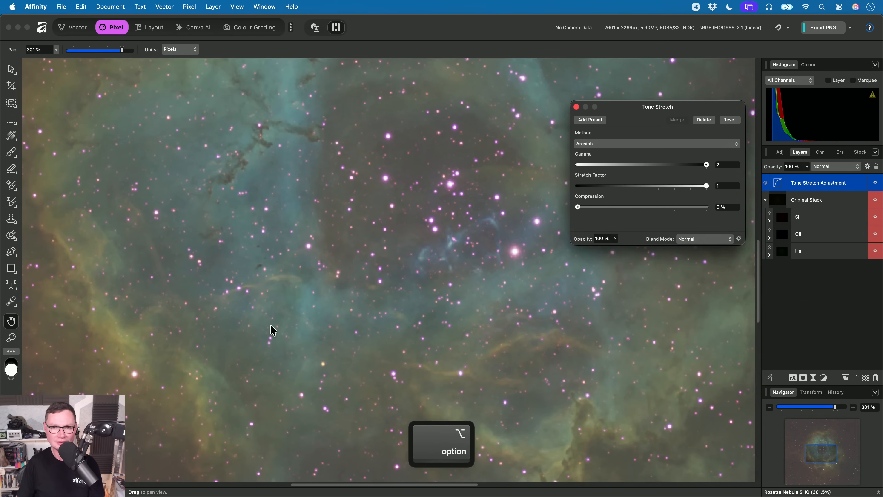
pyautogui.hscroll(3, 348, 308)
pyautogui.scroll(2, 347, 308)
pyautogui.scroll(5, 446, 306)
pyautogui.scroll(8, 446, 305)
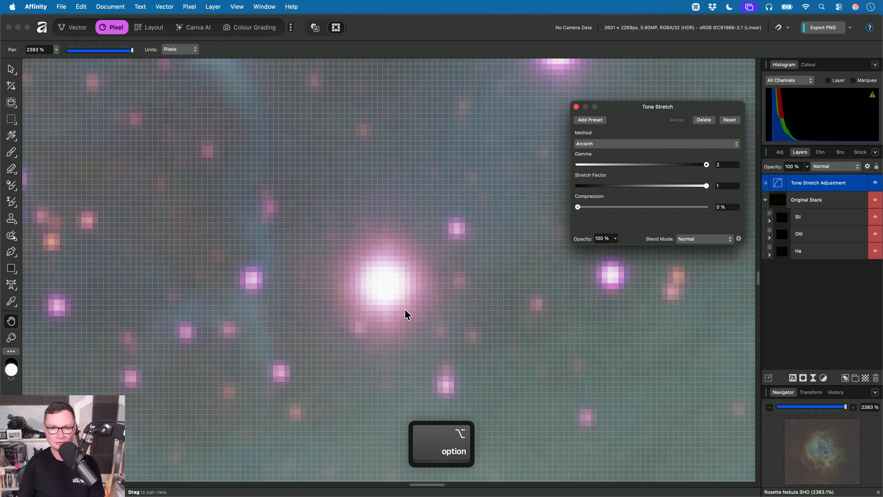
pyautogui.scroll(-1, 410, 308)
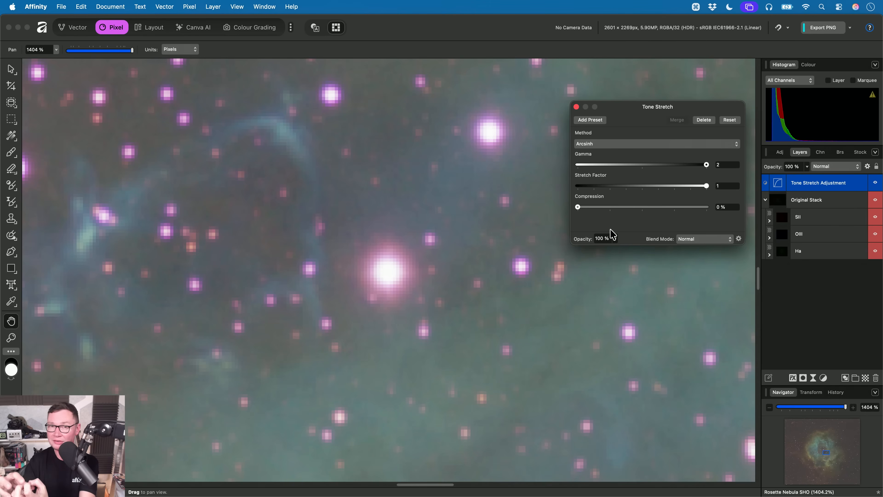
pyautogui.moveTo(580, 210)
pyautogui.mouseDown()
pyautogui.moveTo(709, 215)
pyautogui.moveTo(572, 211)
pyautogui.mouseUp()
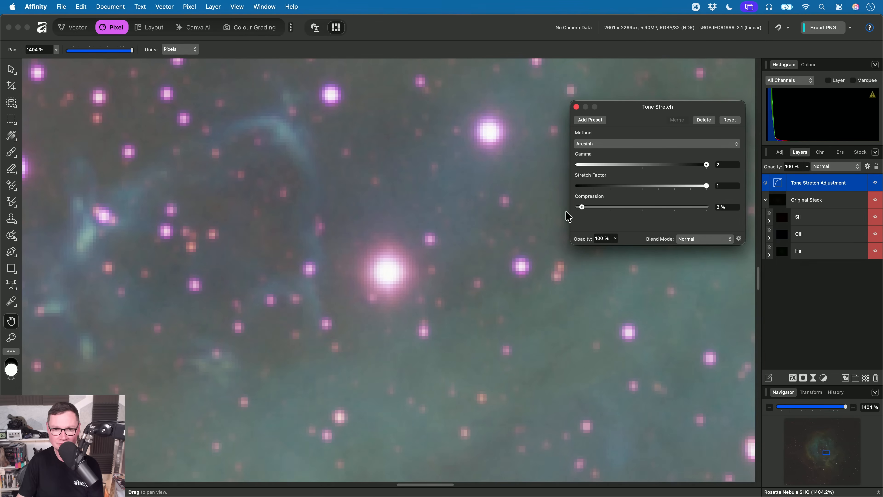
pyautogui.scroll(5, 380, 275)
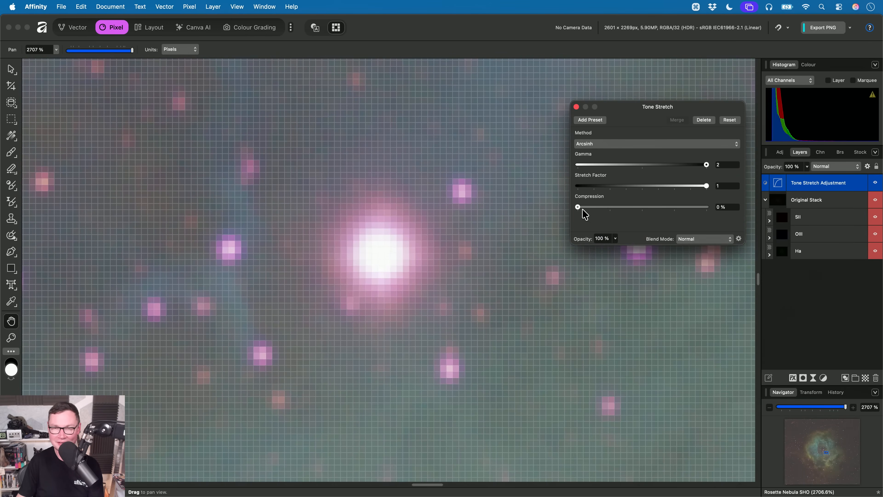
# Set the tone stretch compression to 100%, check the whole nebula, and close the adjustment's settings
pyautogui.moveTo(591, 211); pyautogui.dragTo(719, 213)
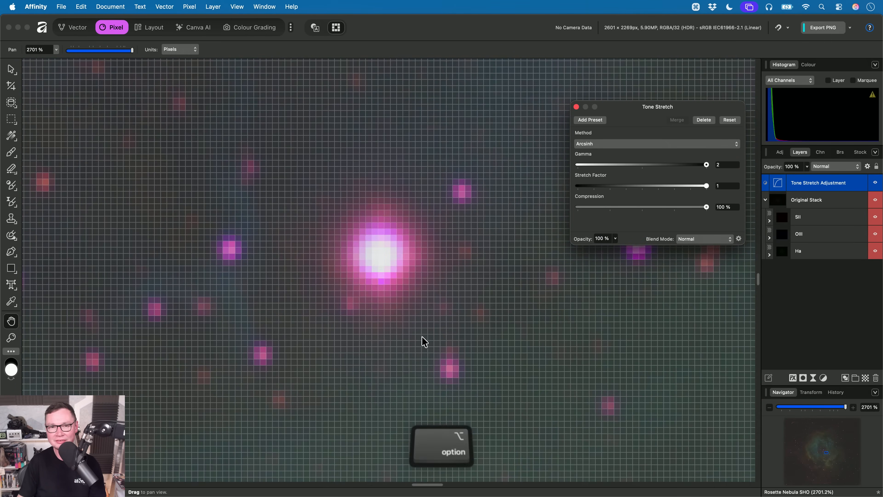
pyautogui.scroll(-10, 420, 340)
pyautogui.scroll(-8, 470, 297)
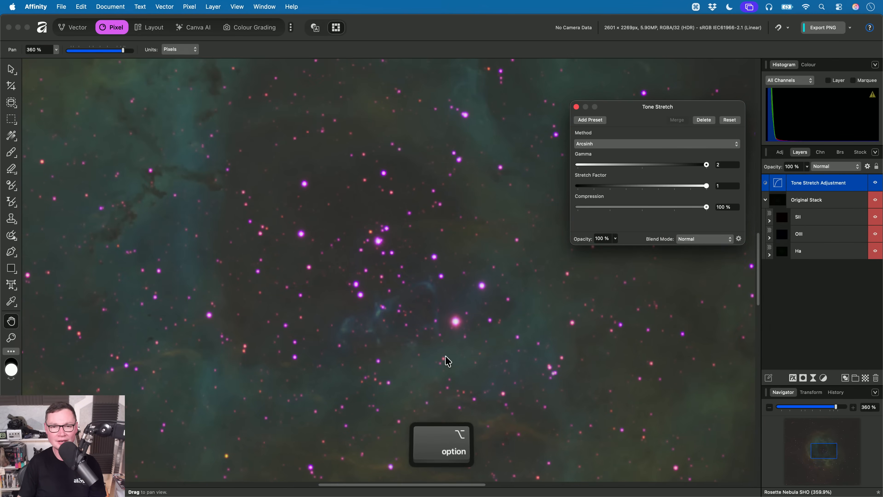
pyautogui.scroll(-3, 454, 362)
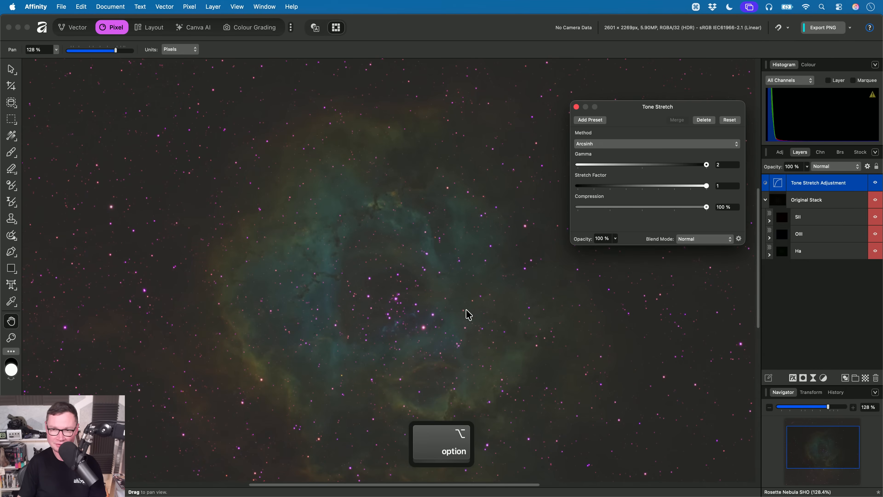
pyautogui.scroll(-1, 442, 311)
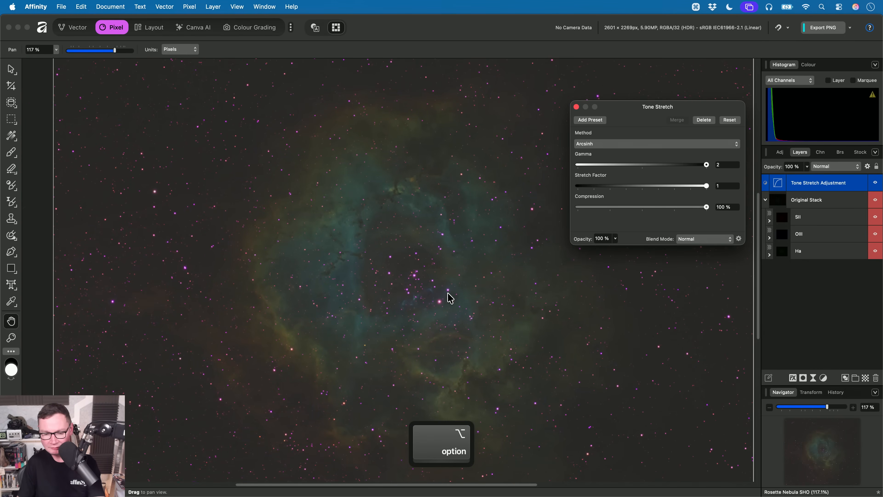
pyautogui.click(577, 107)
# Add a Brightness / Contrast adjustment above the tone stretch with brightness 100% and contrast 46%
pyautogui.scroll(-2, 453, 274)
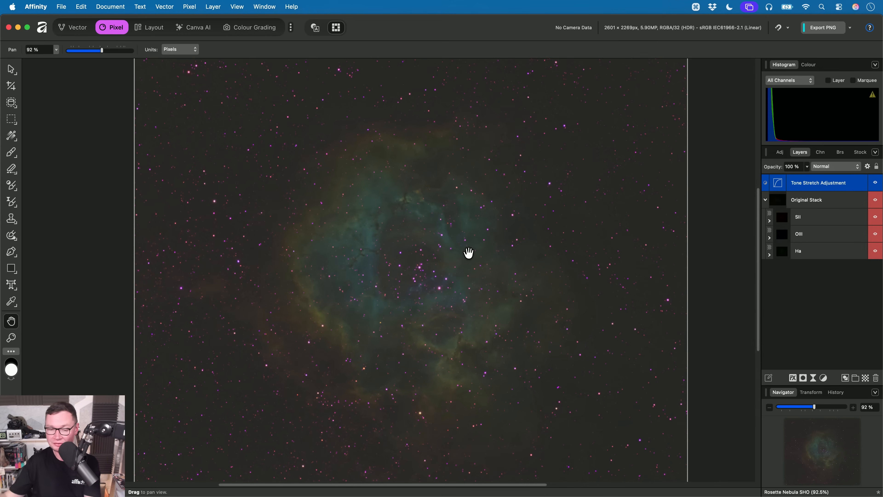
pyautogui.press('super+b')
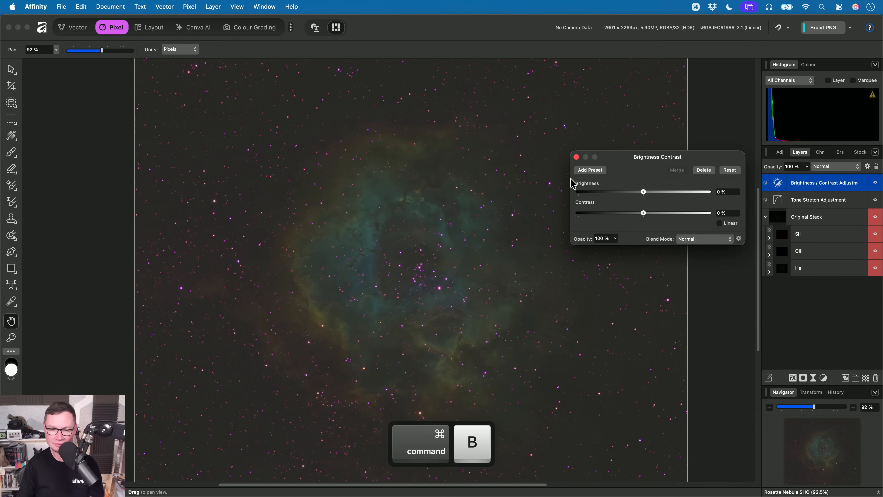
pyautogui.moveTo(644, 192); pyautogui.dragTo(709, 193)
pyautogui.moveTo(643, 213); pyautogui.dragTo(674, 213)
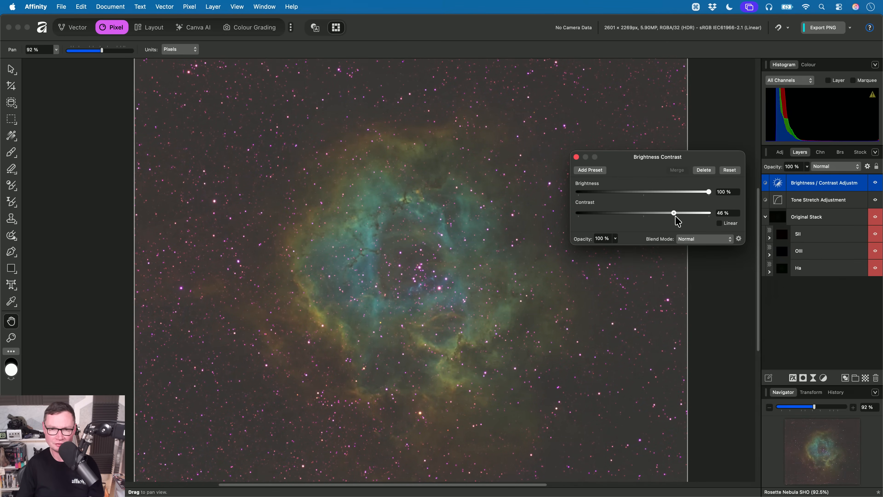
pyautogui.click(576, 157)
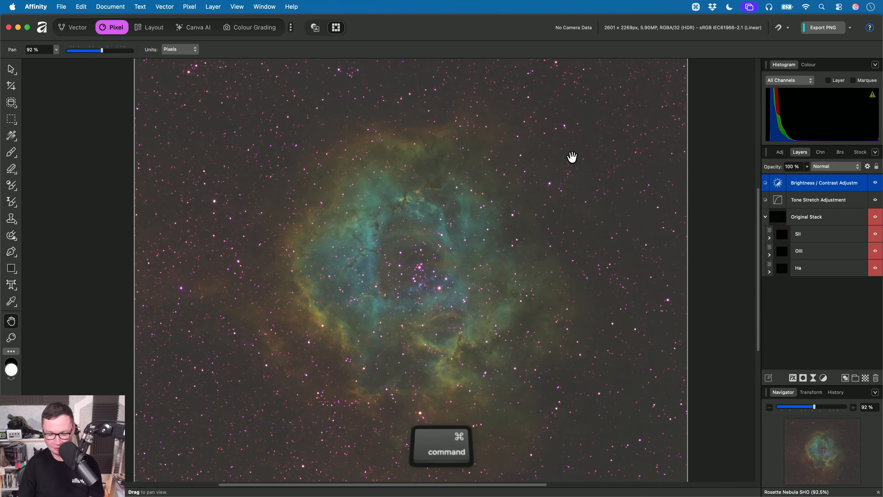
# Add a Levels adjustment on top of the stack with the black level at 3%
pyautogui.press('super+l')
pyautogui.moveTo(578, 147); pyautogui.dragTo(585, 150)
pyautogui.press('alt')
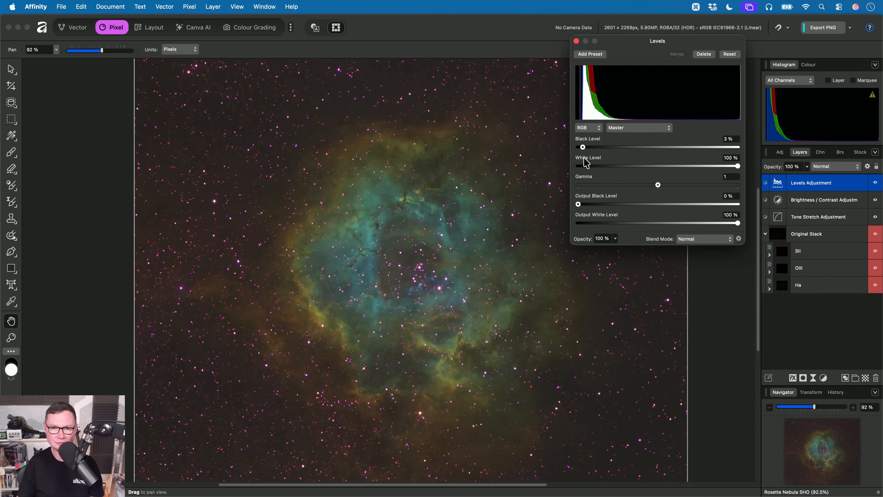
pyautogui.click(576, 40)
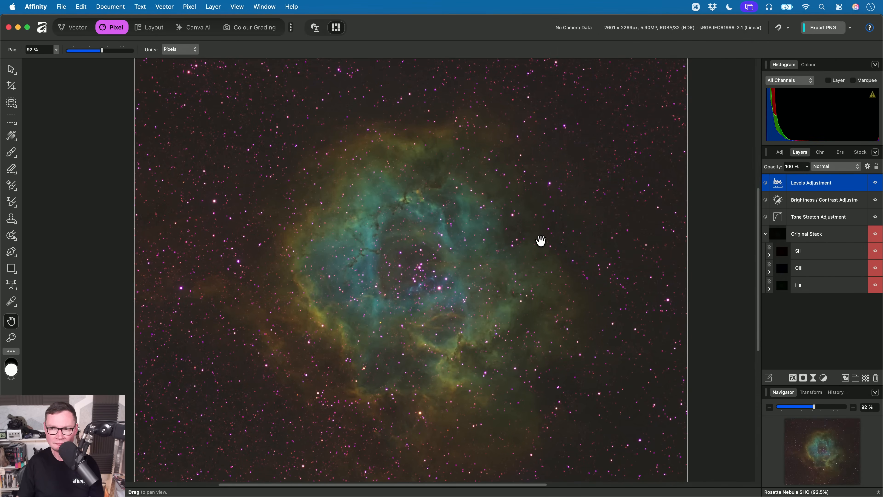
# Inspect the background noise up close and add a live Denoise filter layer above the Levels adjustment
pyautogui.scroll(15, 542, 242)
pyautogui.scroll(5, 508, 238)
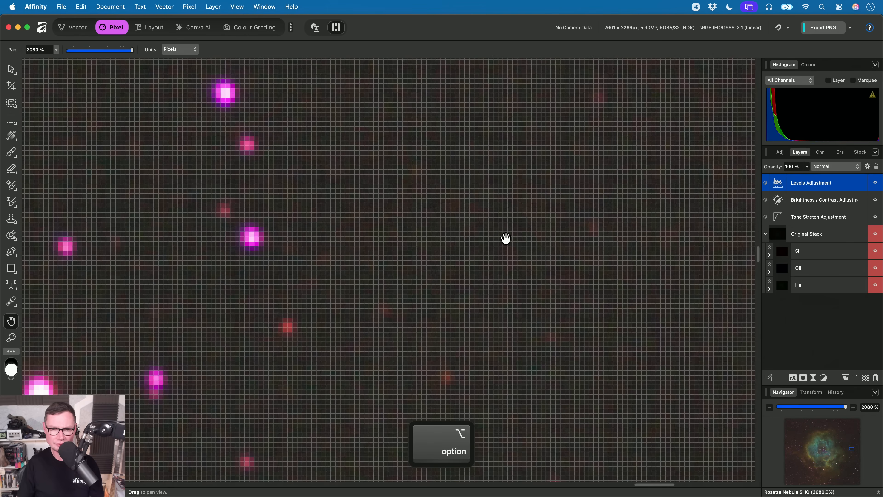
pyautogui.scroll(-3, 468, 260)
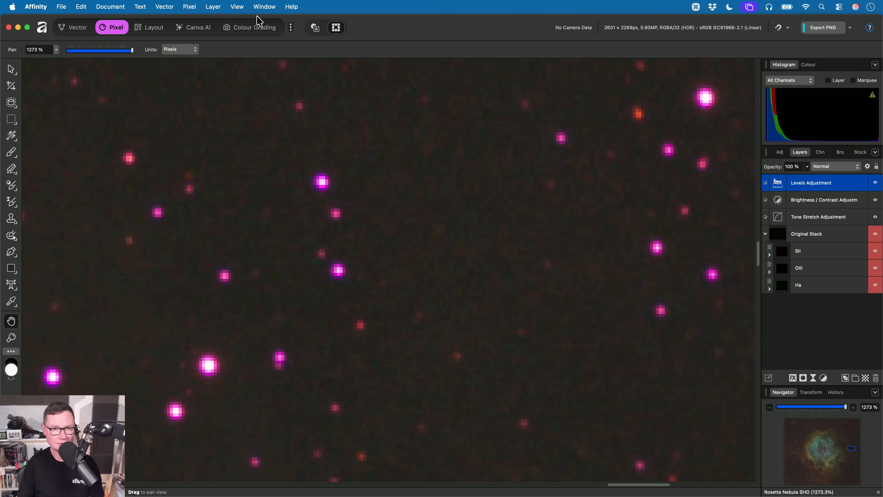
pyautogui.click(189, 7)
pyautogui.moveTo(257, 88)
pyautogui.moveTo(337, 121)
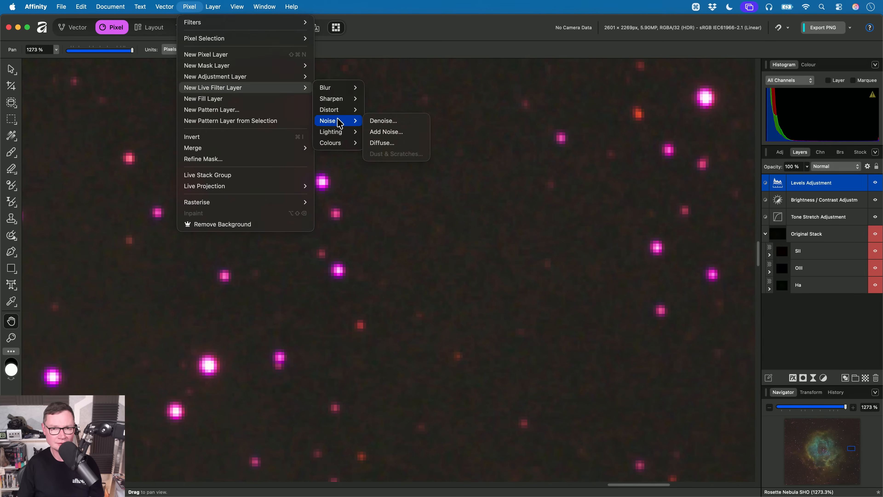
pyautogui.click(381, 122)
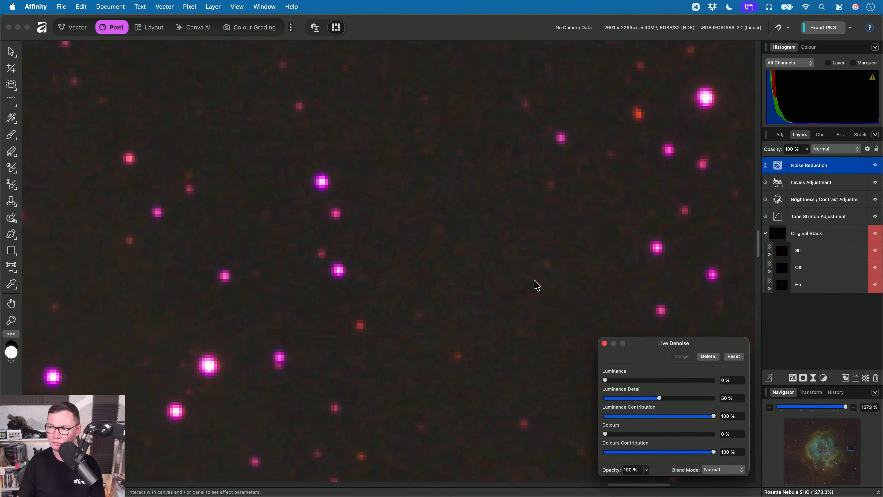
# Set the live denoise Colours strength to 21%, raise its Luminance strength slightly, and close the filter's settings
pyautogui.moveTo(605, 434); pyautogui.dragTo(628, 439)
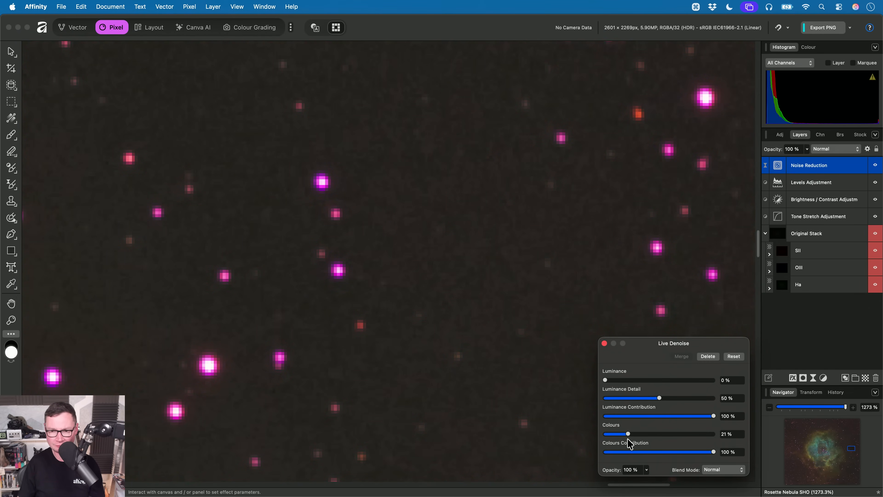
pyautogui.moveTo(605, 381); pyautogui.dragTo(626, 388)
pyautogui.scroll(-3, 472, 367)
pyautogui.press('Escape')
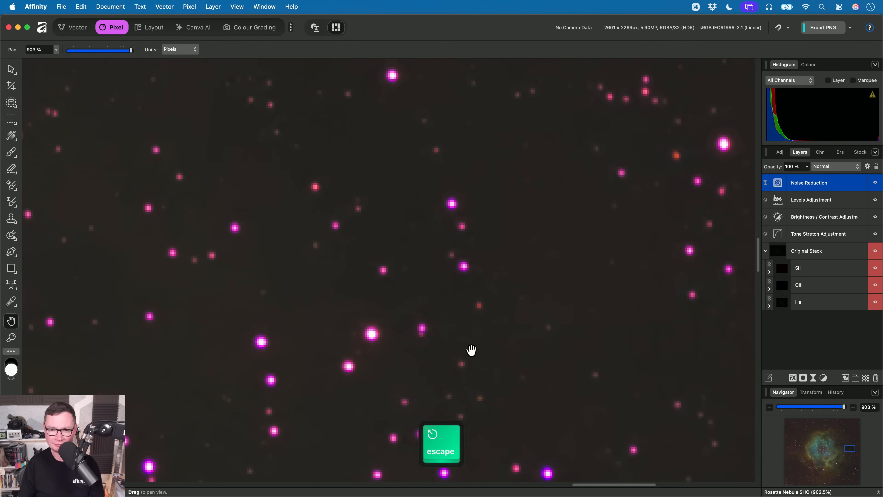
# Fit the whole image in view and merge all visible layers into a new pixel layer on top
pyautogui.press('super+0')
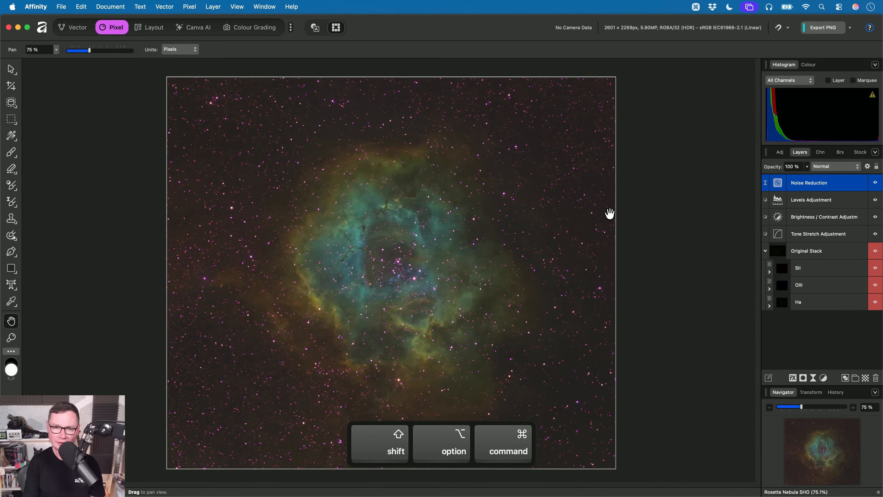
pyautogui.press('shift+alt+super+e')
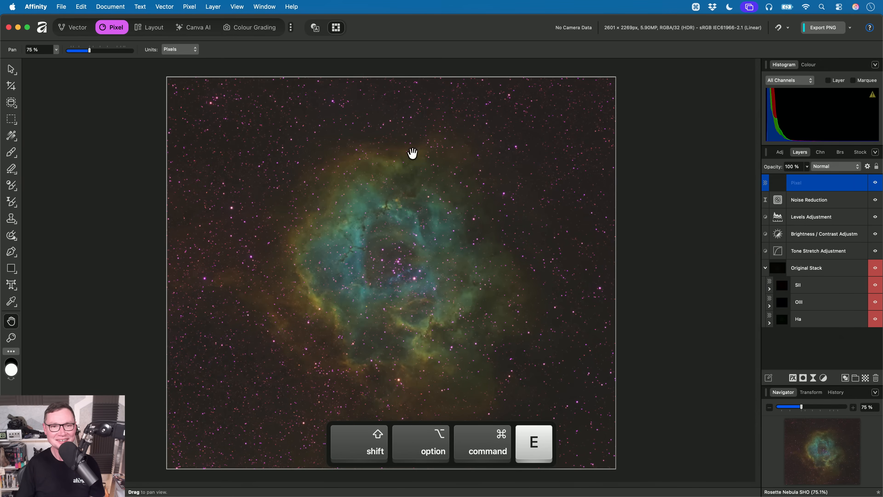
# Start the astrophotography Remove Background filter on the merged layer and sample the colour at a handle in the dark sky right of the nebula
pyautogui.click(190, 7)
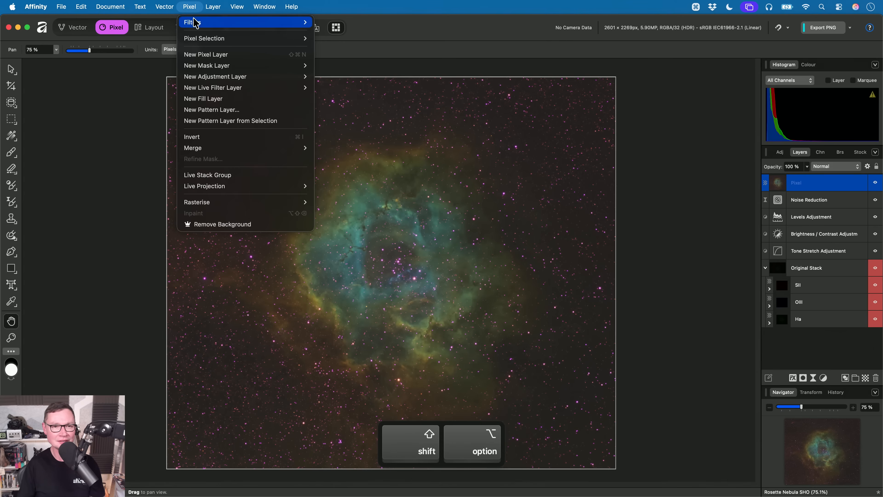
pyautogui.moveTo(195, 22)
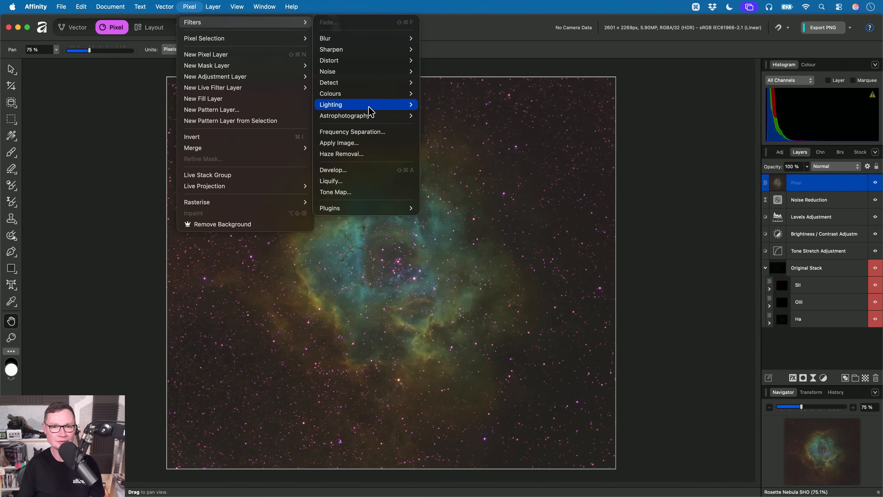
pyautogui.moveTo(412, 116)
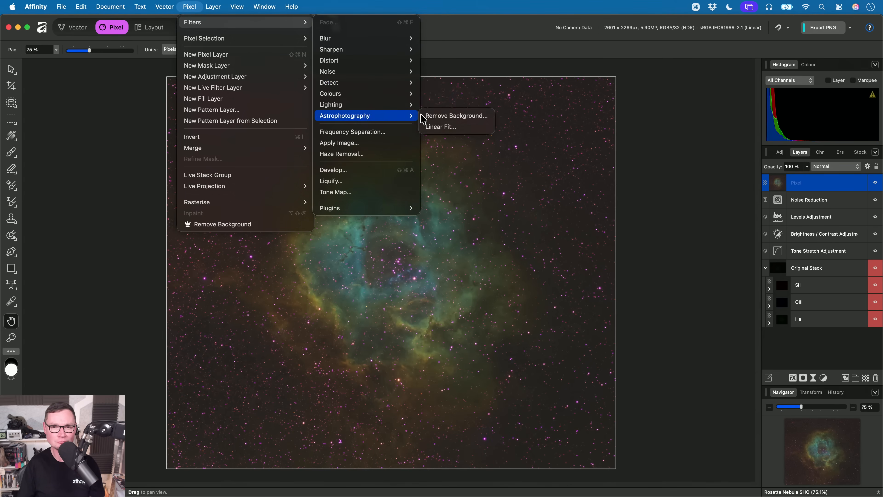
pyautogui.click(489, 121)
pyautogui.scroll(5, 463, 258)
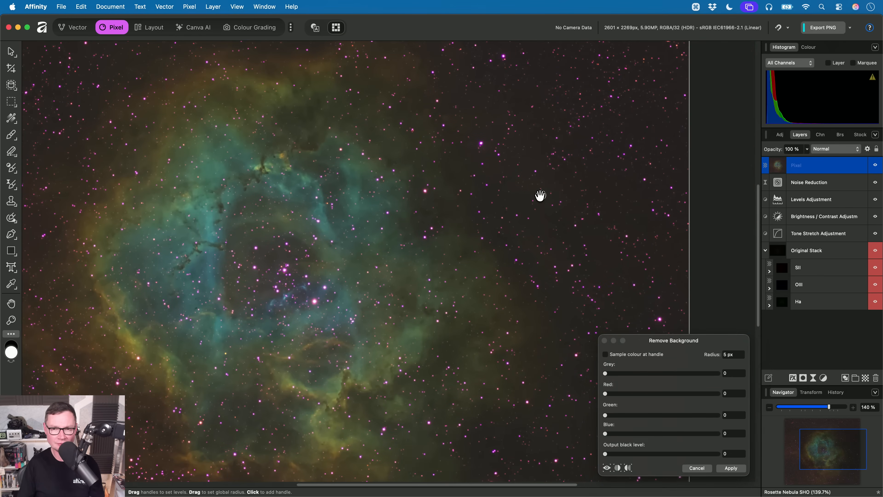
pyautogui.moveTo(553, 181); pyautogui.dragTo(512, 251)
pyautogui.scroll(1, 512, 251)
pyautogui.scroll(8, 512, 251)
pyautogui.click(474, 290)
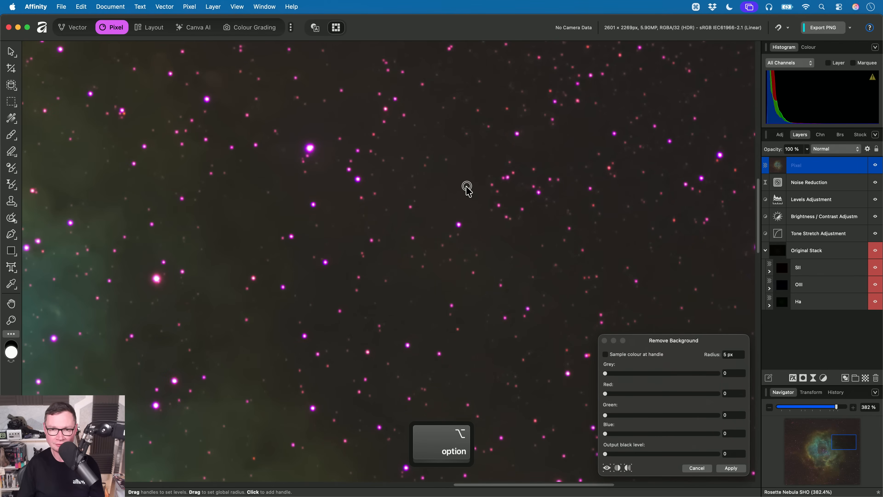
pyautogui.scroll(5, 467, 189)
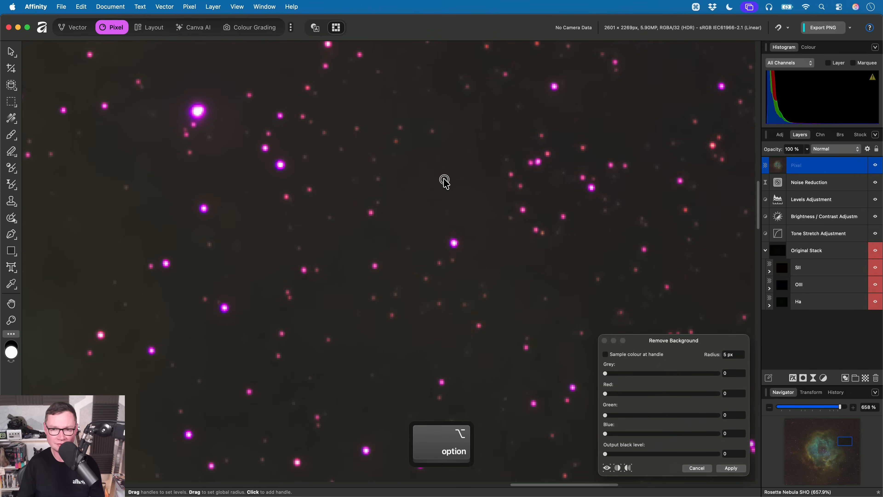
pyautogui.scroll(-5, 392, 425)
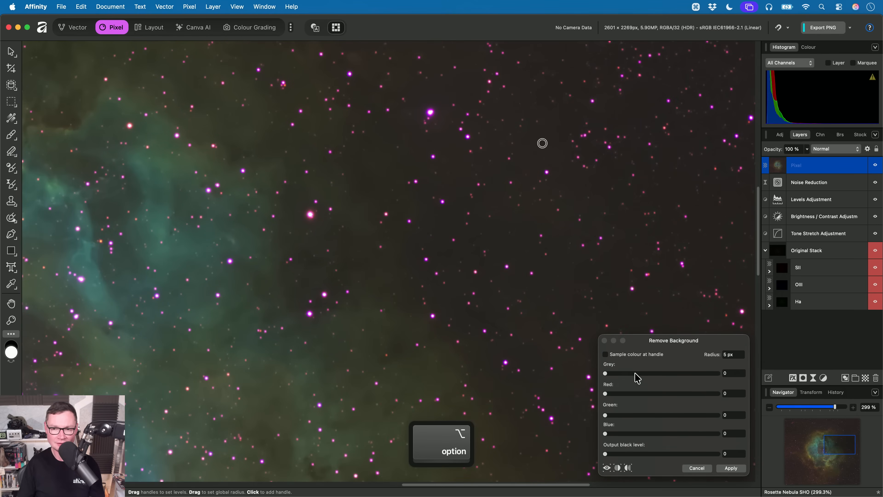
pyautogui.click(637, 352)
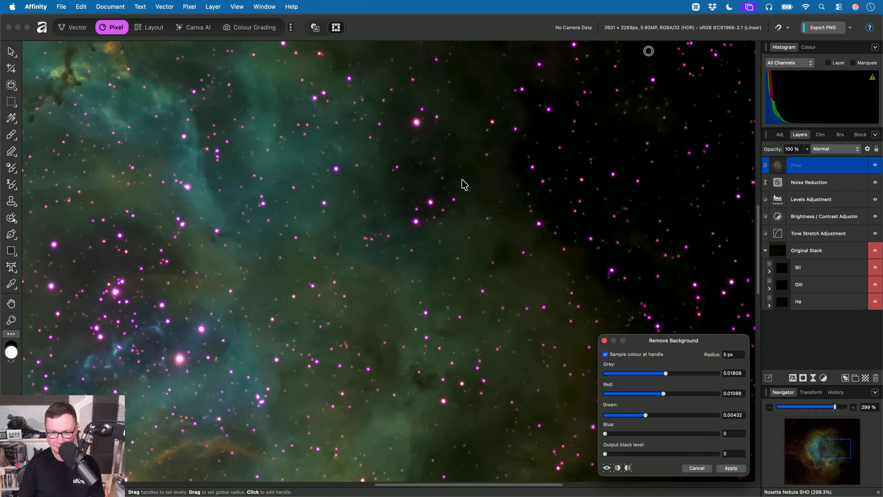
# Set the Remove Background output black level to 0.01319, check it with the split before-and-after view across the whole image, and apply the filter
pyautogui.press('cmd+0')
pyautogui.moveTo(609, 453); pyautogui.dragTo(664, 458)
pyautogui.click(617, 468)
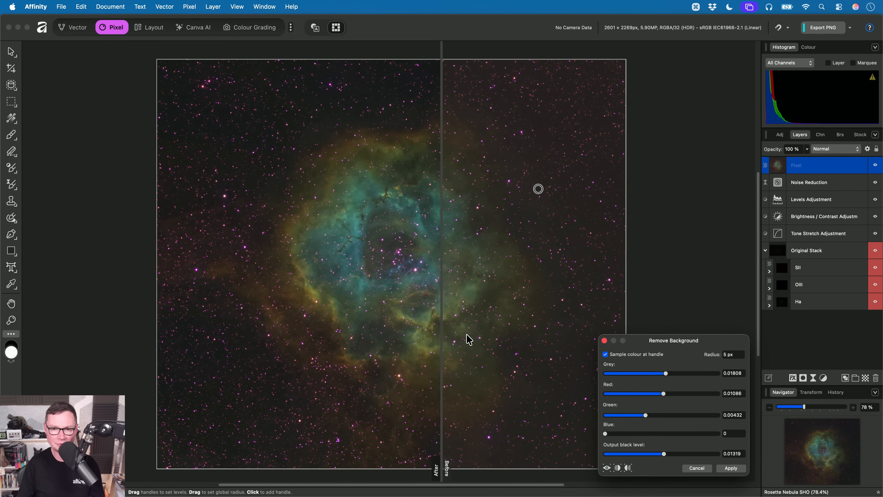
pyautogui.moveTo(439, 331); pyautogui.dragTo(228, 326)
pyautogui.moveTo(141, 331); pyautogui.dragTo(640, 367)
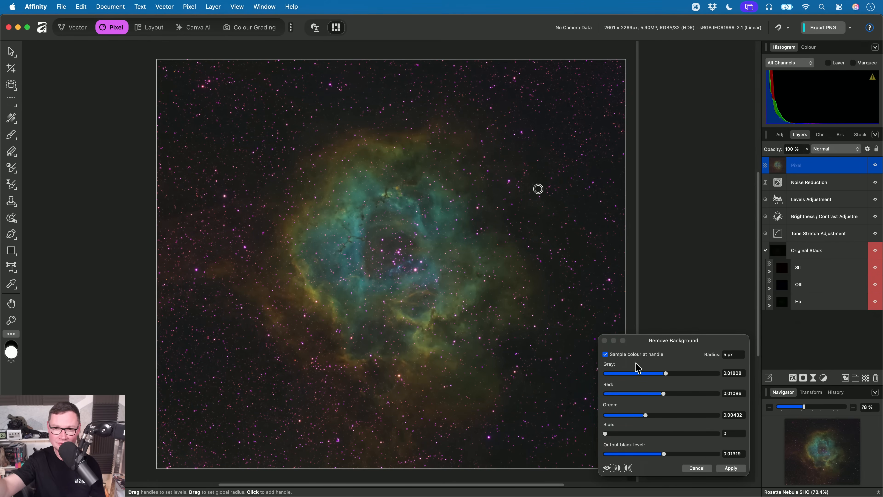
pyautogui.click(729, 469)
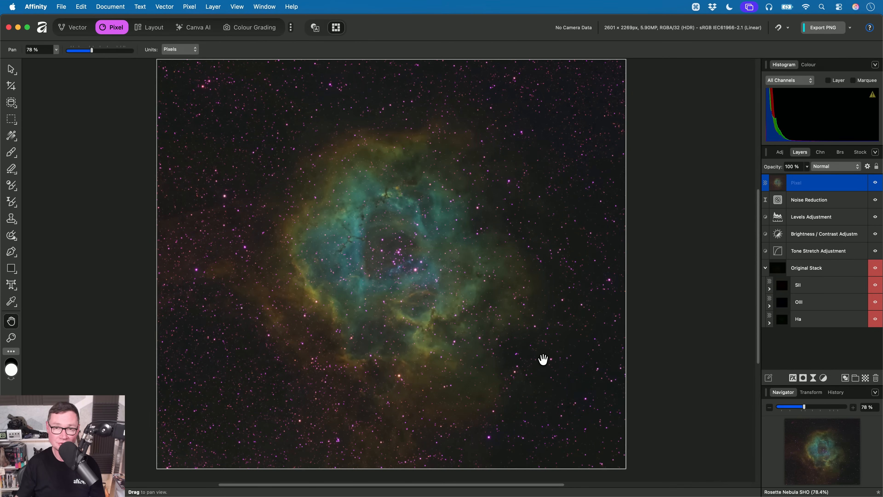
# Add an HSL adjustment above the merged layer and set the magentas' saturation shift to -64% to neutralise the stars
pyautogui.moveTo(541, 239); pyautogui.dragTo(546, 243)
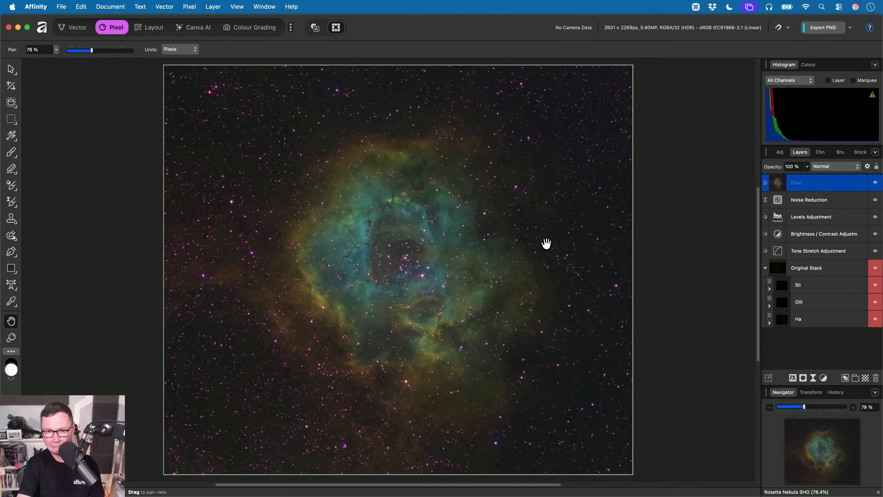
pyautogui.press('super')
pyautogui.press('super+u')
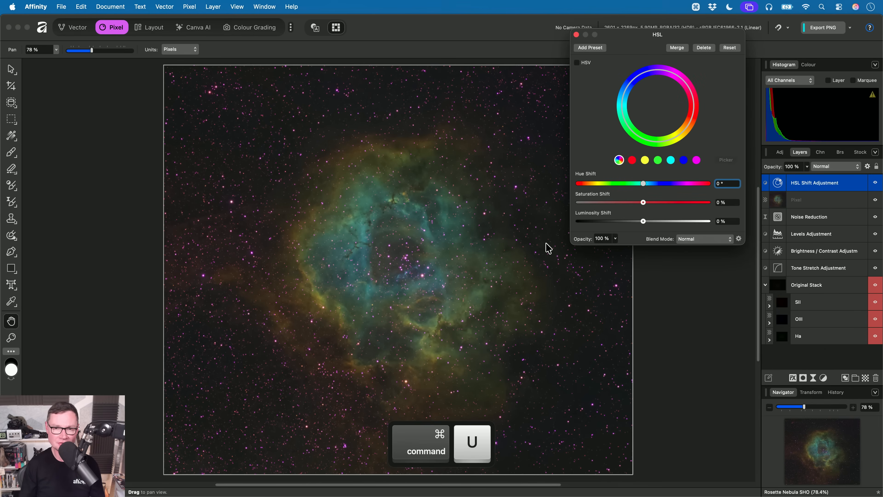
pyautogui.scroll(4, 349, 332)
pyautogui.moveTo(349, 332); pyautogui.dragTo(536, 266)
pyautogui.scroll(5, 333, 327)
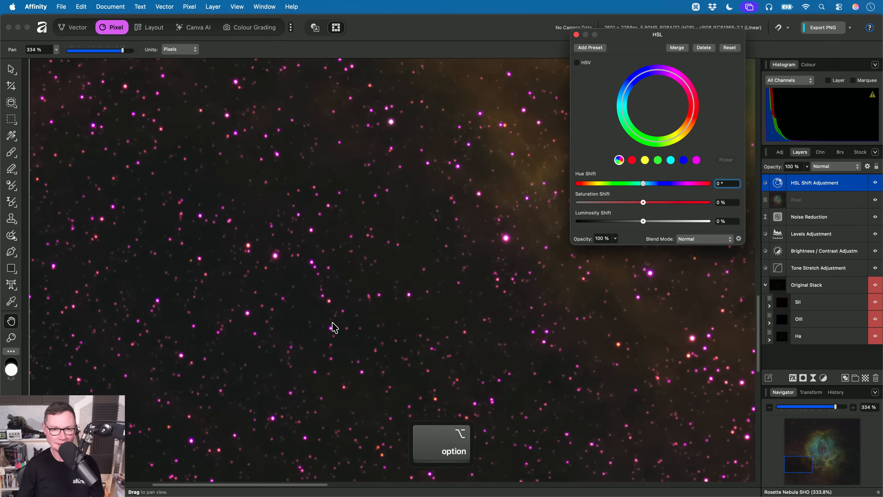
pyautogui.scroll(4, 317, 276)
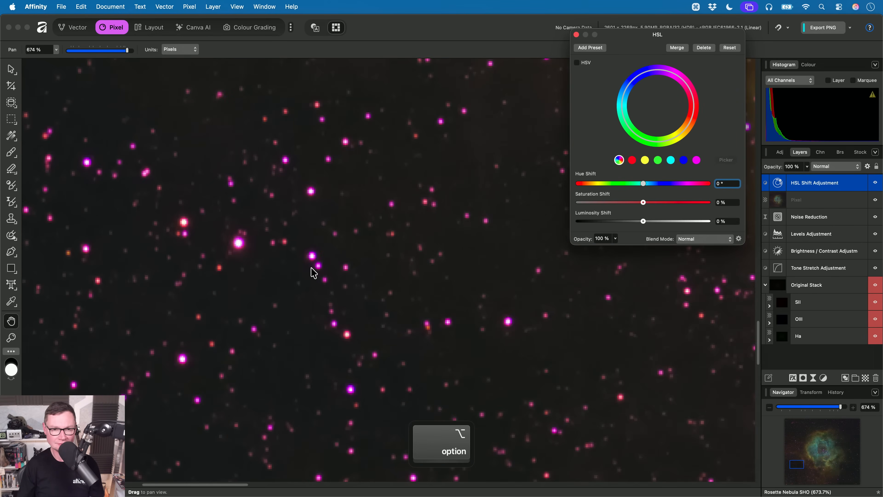
pyautogui.click(697, 160)
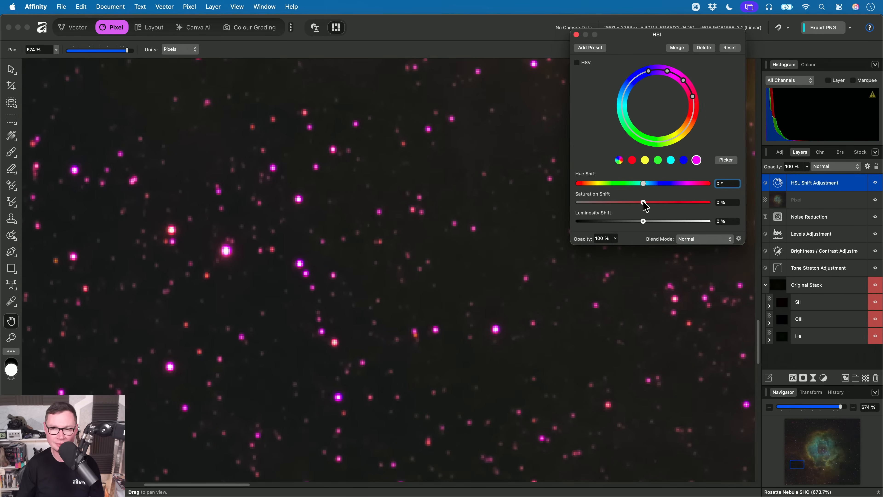
pyautogui.moveTo(643, 203); pyautogui.dragTo(598, 209)
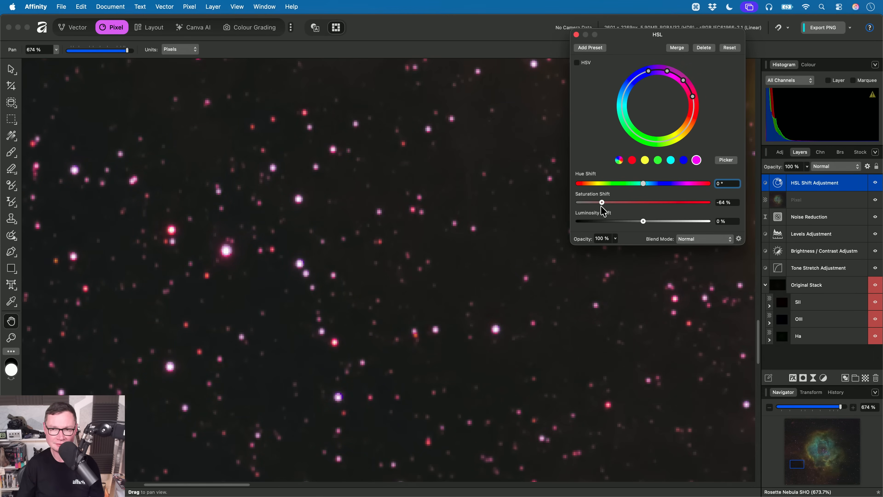
# Set the yellows' luminosity shift to 100% and saturation shift to 48% in the HSL adjustment, and close its settings
pyautogui.scroll(-8, 431, 302)
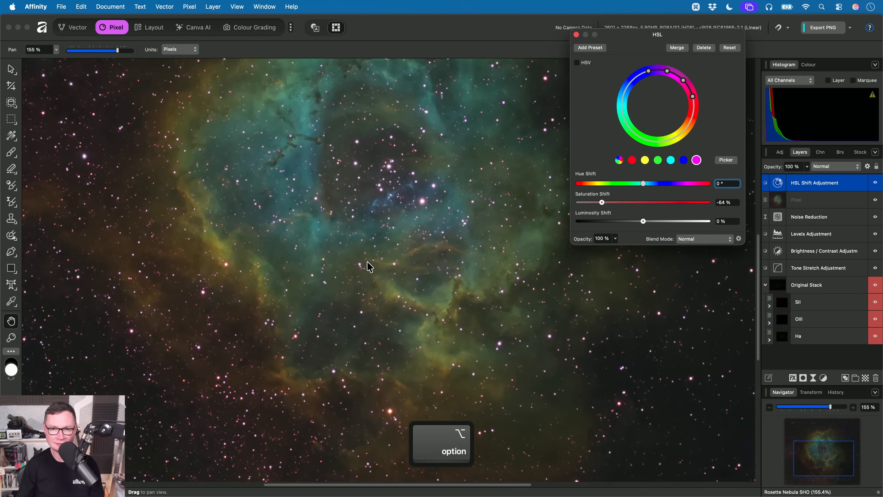
pyautogui.click(645, 161)
pyautogui.moveTo(646, 223); pyautogui.dragTo(730, 230)
pyautogui.moveTo(196, 302); pyautogui.dragTo(272, 292)
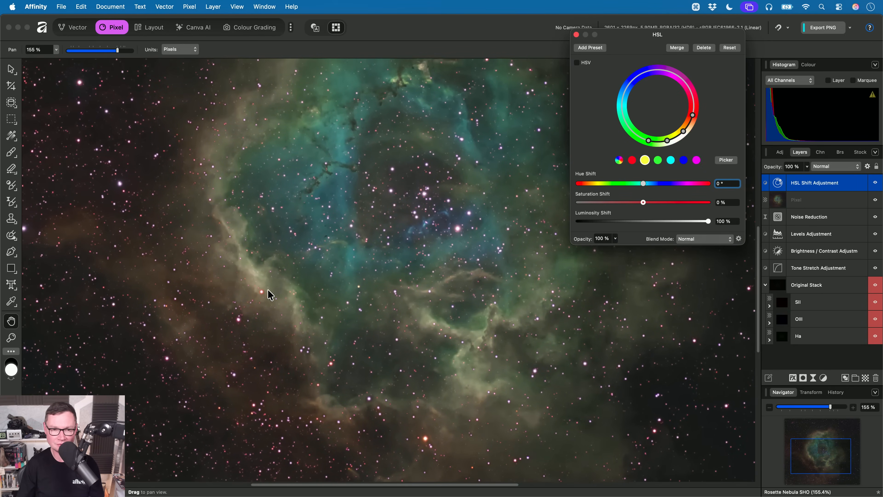
pyautogui.moveTo(643, 202); pyautogui.dragTo(676, 209)
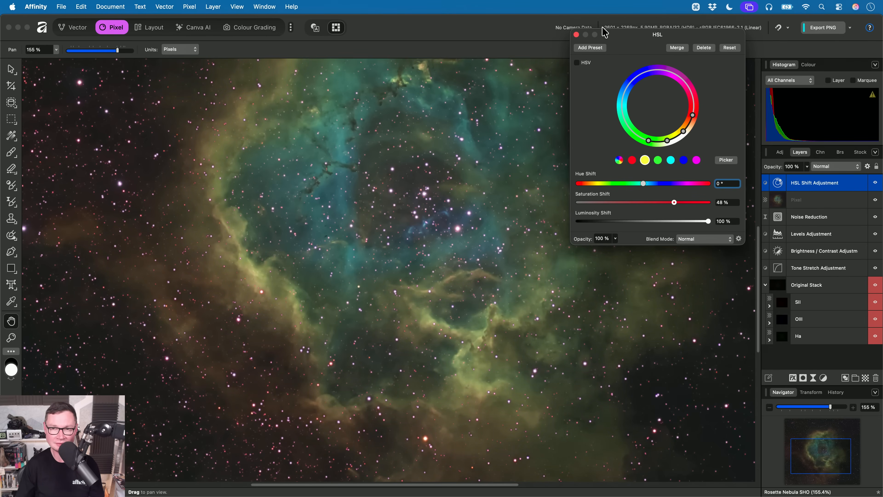
pyautogui.click(577, 35)
# Add a Selective Colour adjustment on top and set its Reds to Cyan -100% and Yellow 100%
pyautogui.scroll(-5, 485, 243)
pyautogui.moveTo(483, 244); pyautogui.dragTo(442, 285)
pyautogui.scroll(4, 413, 278)
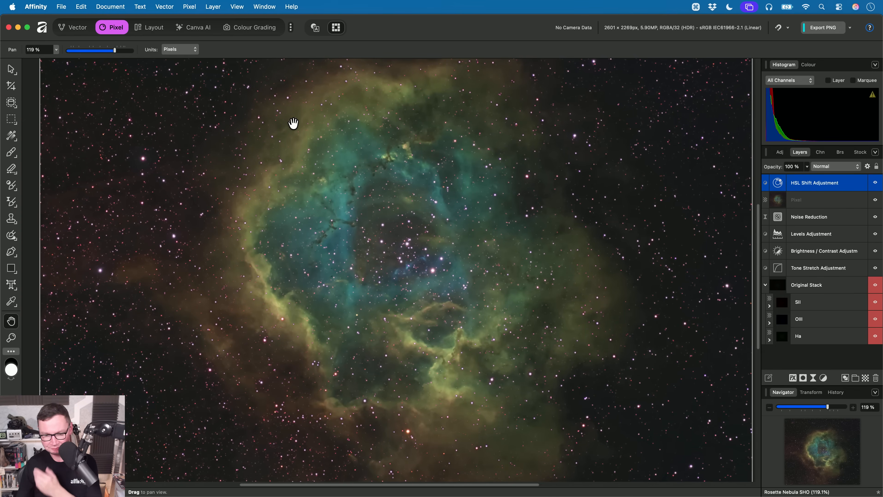
pyautogui.click(164, 7)
pyautogui.moveTo(189, 7)
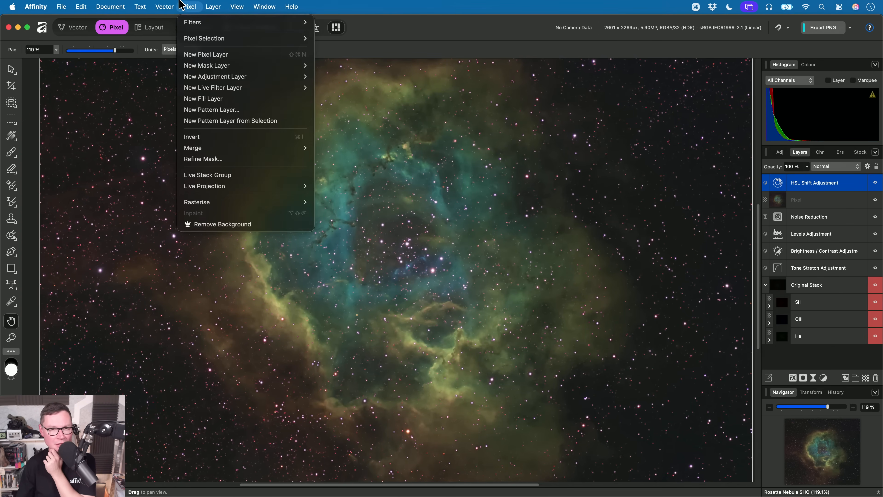
pyautogui.moveTo(247, 76)
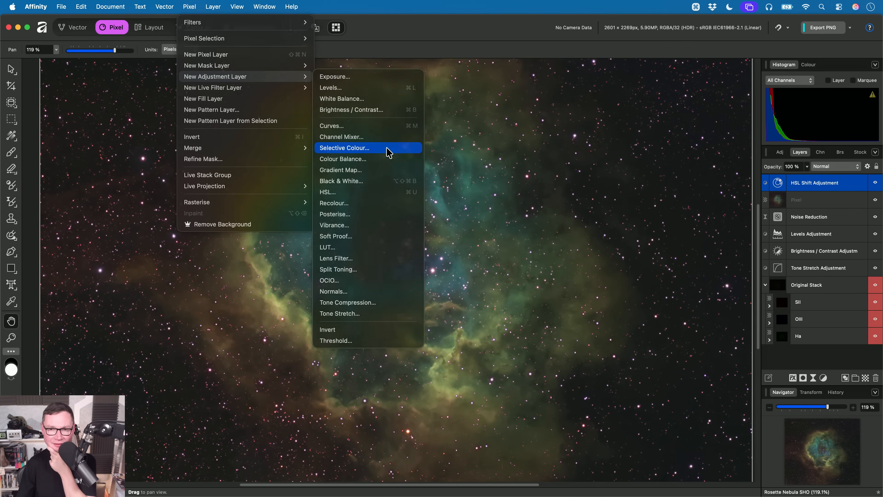
pyautogui.click(389, 148)
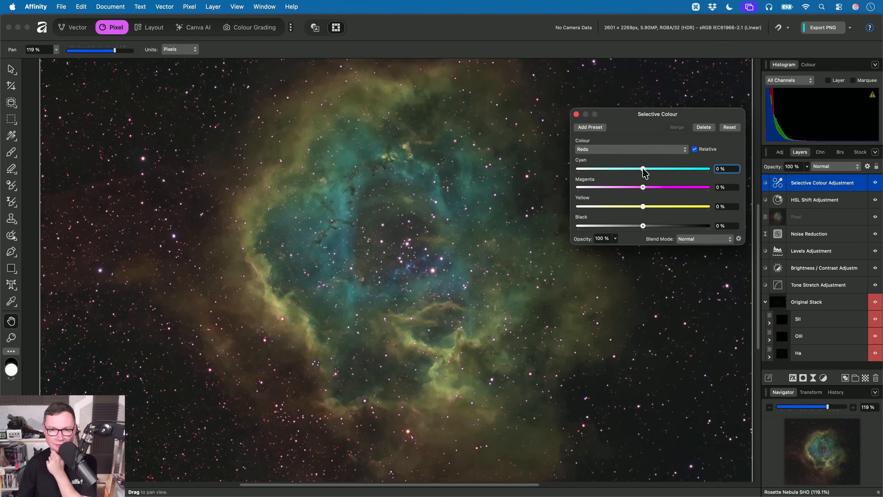
pyautogui.moveTo(643, 168); pyautogui.dragTo(541, 174)
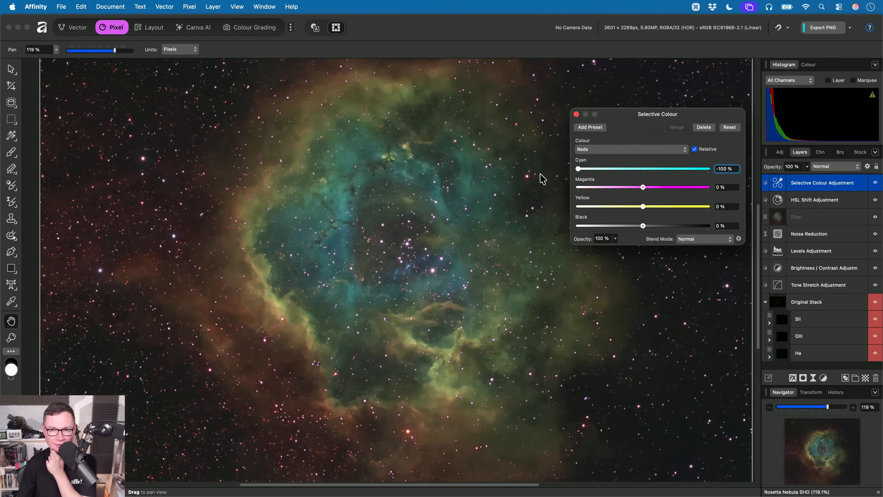
pyautogui.moveTo(643, 207); pyautogui.dragTo(736, 211)
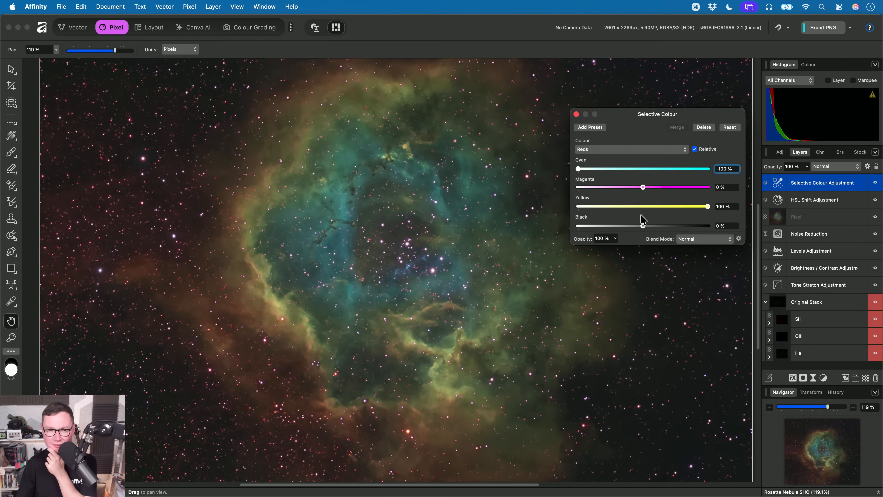
# Set Yellow to about -1% for the Blacks in the Selective Colour adjustment, trying stronger negative values on the way, and close its settings
pyautogui.click(640, 150)
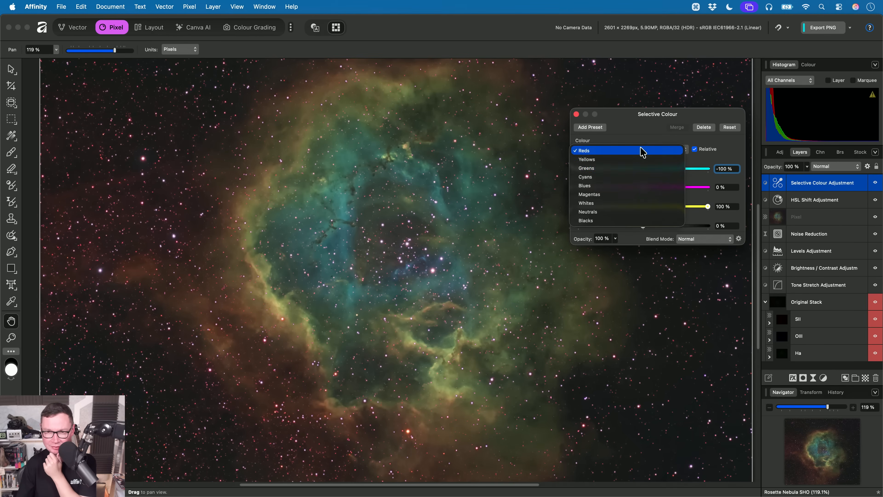
pyautogui.click(635, 223)
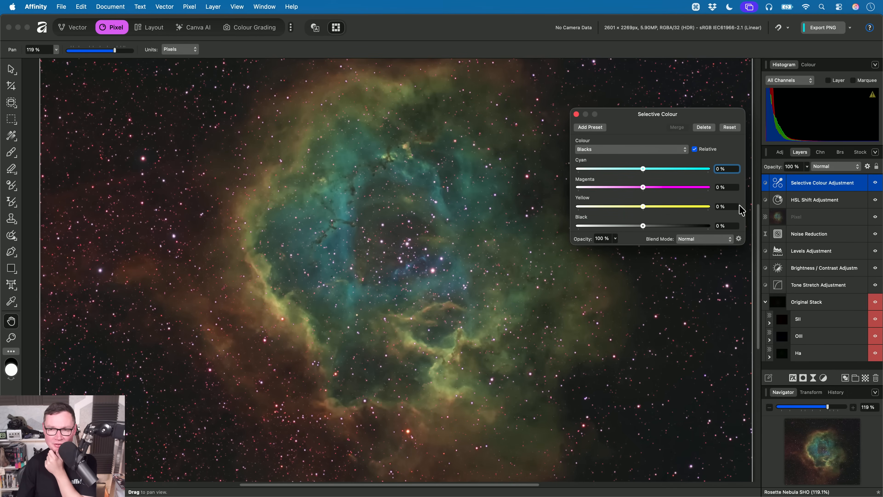
pyautogui.scroll(-1, 736, 211)
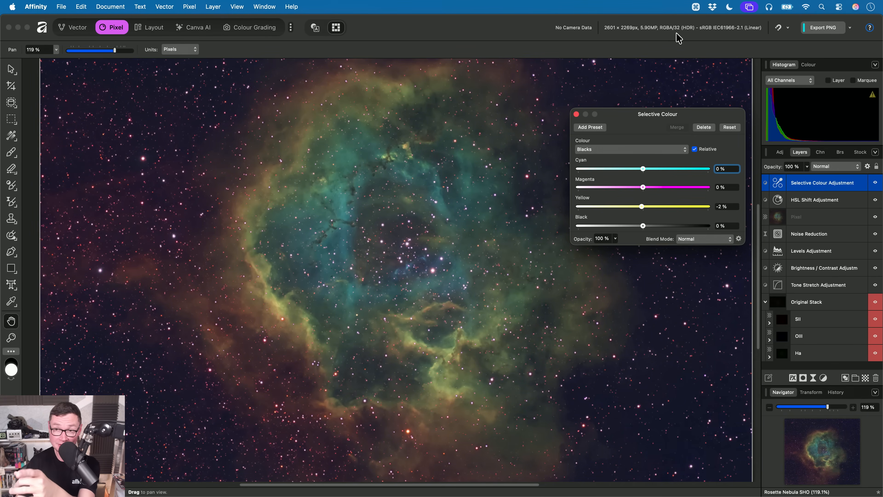
pyautogui.moveTo(642, 208)
pyautogui.mouseDown()
pyautogui.moveTo(617, 210)
pyautogui.moveTo(629, 213)
pyautogui.mouseUp()
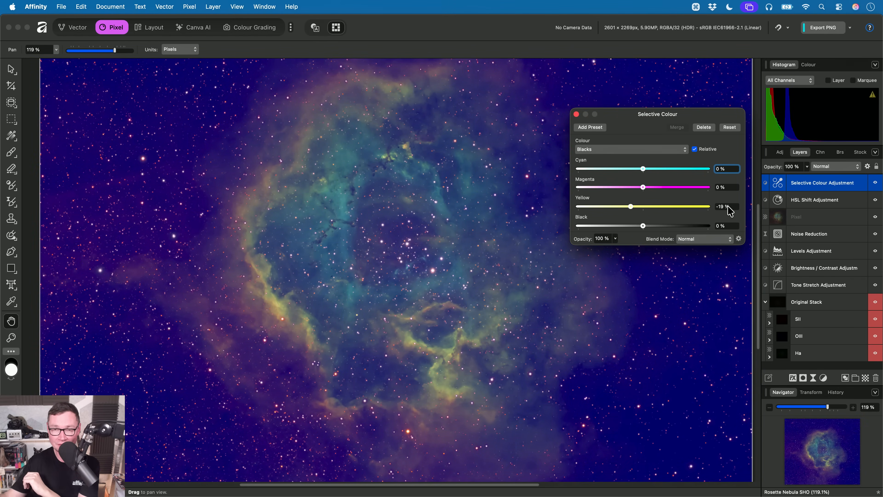
pyautogui.moveTo(730, 210); pyautogui.dragTo(735, 208)
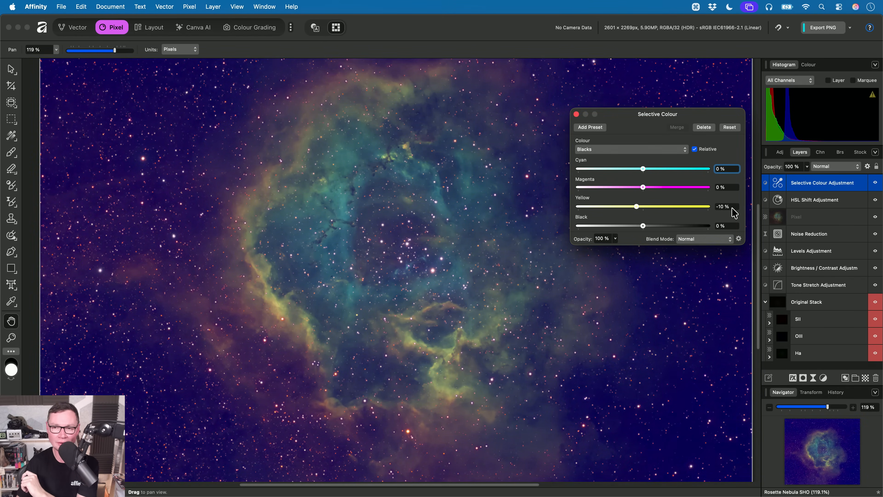
pyautogui.scroll(3, 732, 208)
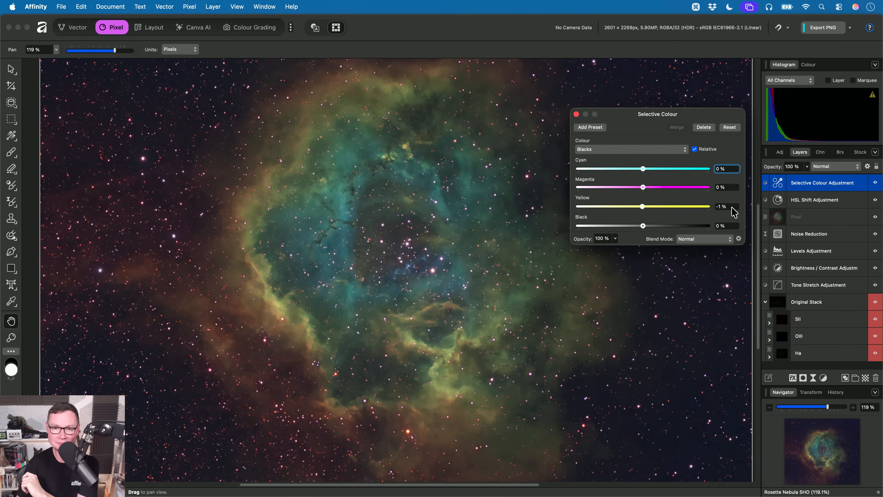
pyautogui.scroll(1, 734, 212)
pyautogui.scroll(1, 734, 212)
pyautogui.click(576, 114)
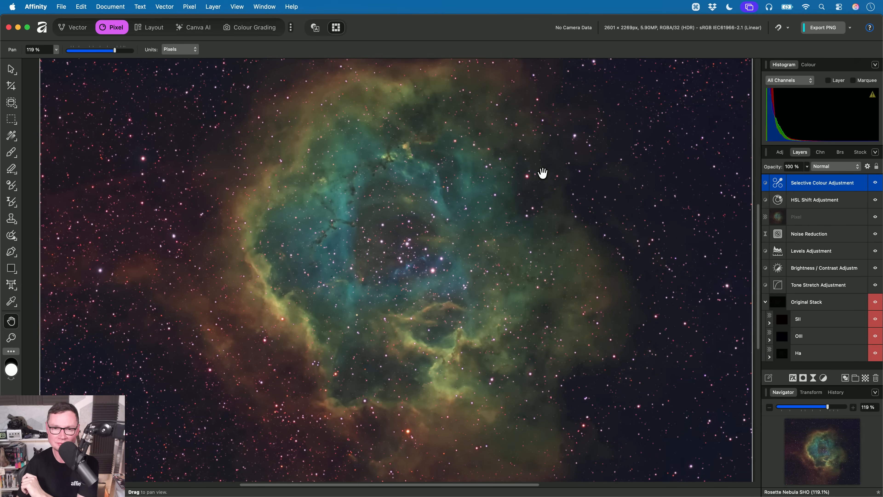
# Compare the nebula with the Selective Colour adjustment hidden and shown
pyautogui.scroll(2, 509, 250)
pyautogui.click(875, 183)
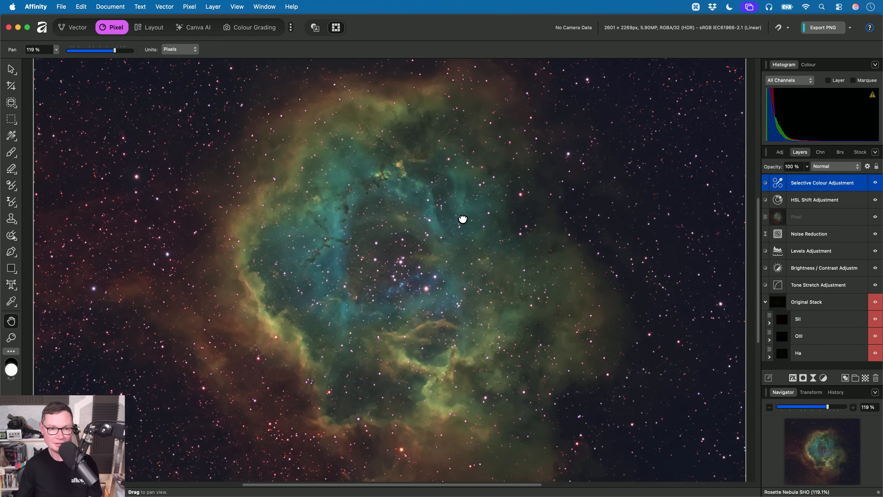
pyautogui.scroll(-2, 459, 223)
# Paint a Clarity live filter over the nebula's central region with a large filter brush
pyautogui.click(11, 202)
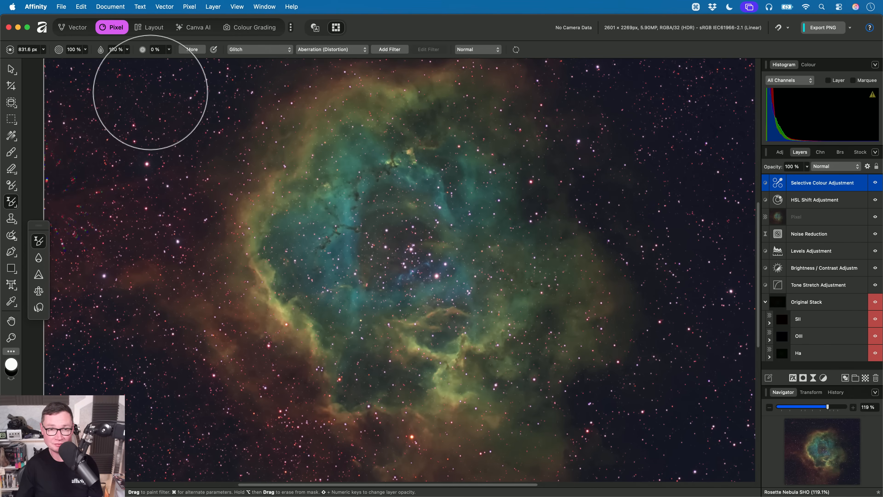
pyautogui.click(275, 50)
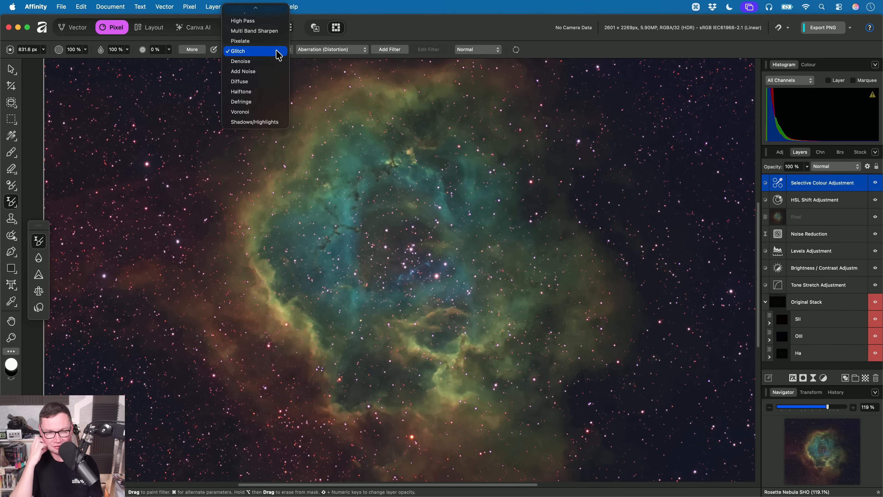
pyautogui.scroll(5, 278, 61)
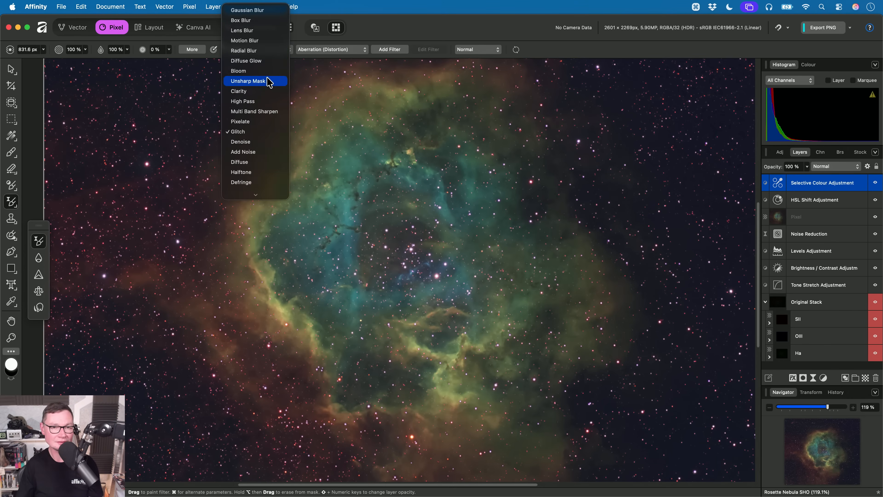
pyautogui.click(257, 91)
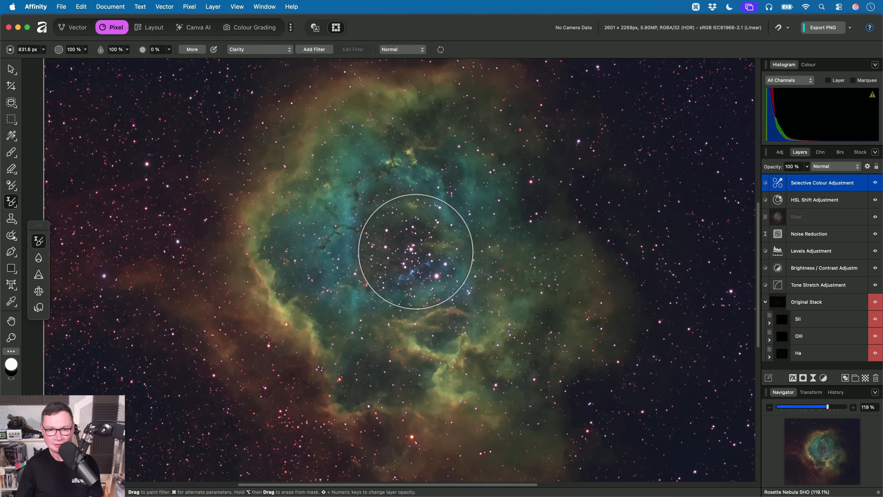
pyautogui.press(']')
pyautogui.press(']')
pyautogui.press(']')
pyautogui.press('[')
pyautogui.moveTo(463, 292)
pyautogui.mouseDown()
pyautogui.moveTo(435, 188)
pyautogui.moveTo(350, 242)
pyautogui.mouseUp()
pyautogui.press('[')
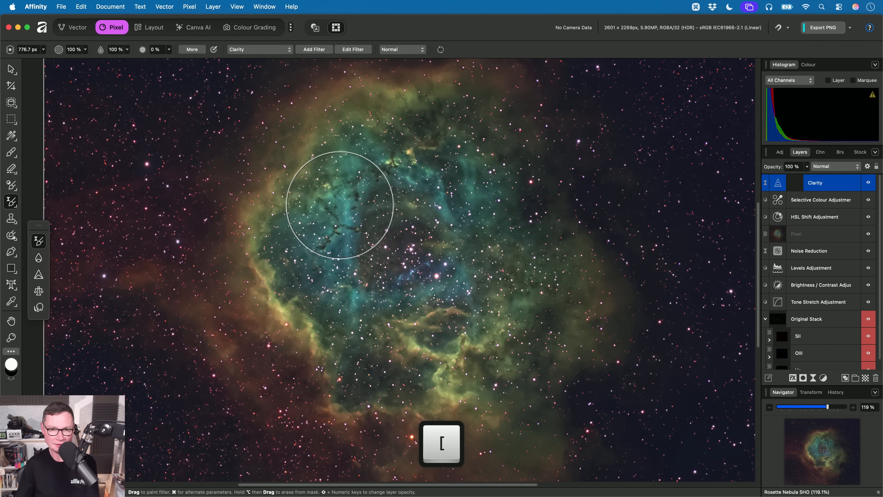
# Open the Clarity layer's blend options and lower the highlight end of its source layer range to 0% output
pyautogui.press('h')
pyautogui.scroll(6, 435, 299)
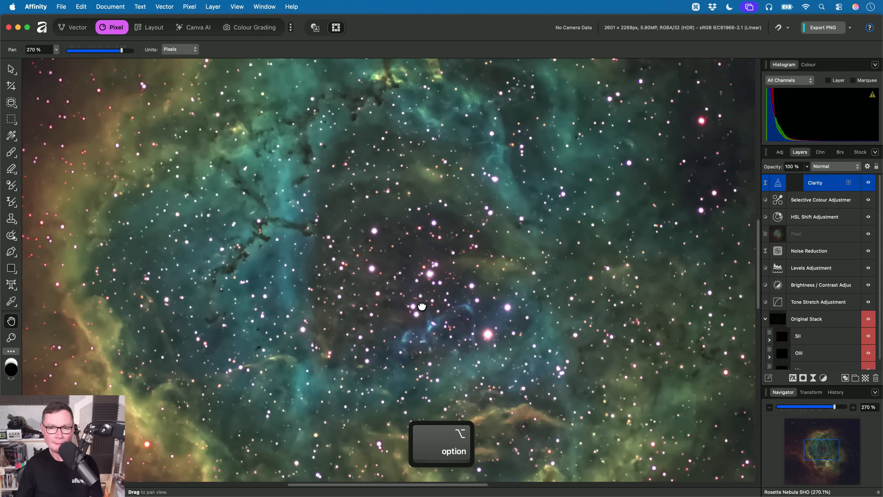
pyautogui.scroll(4, 495, 356)
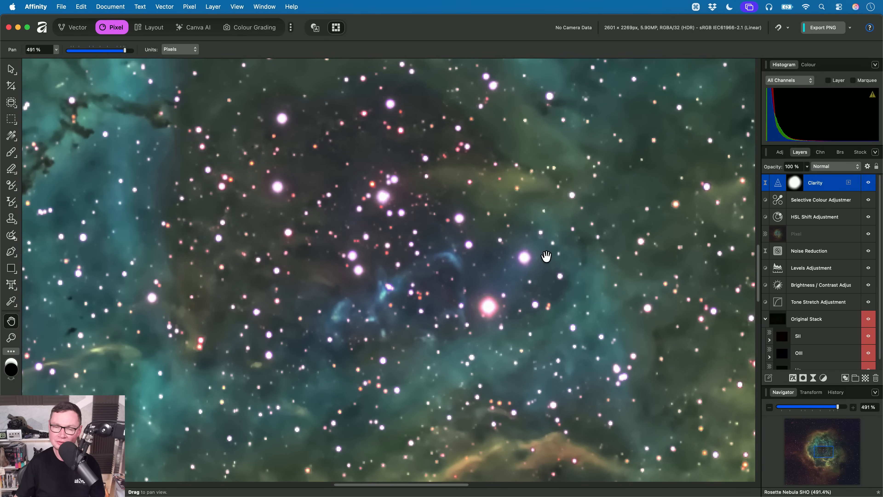
pyautogui.click(867, 167)
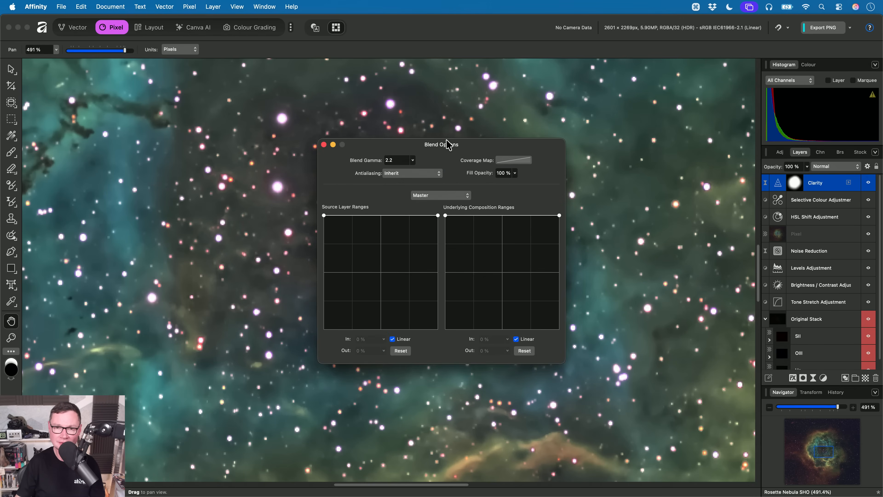
pyautogui.moveTo(449, 145); pyautogui.dragTo(716, 70)
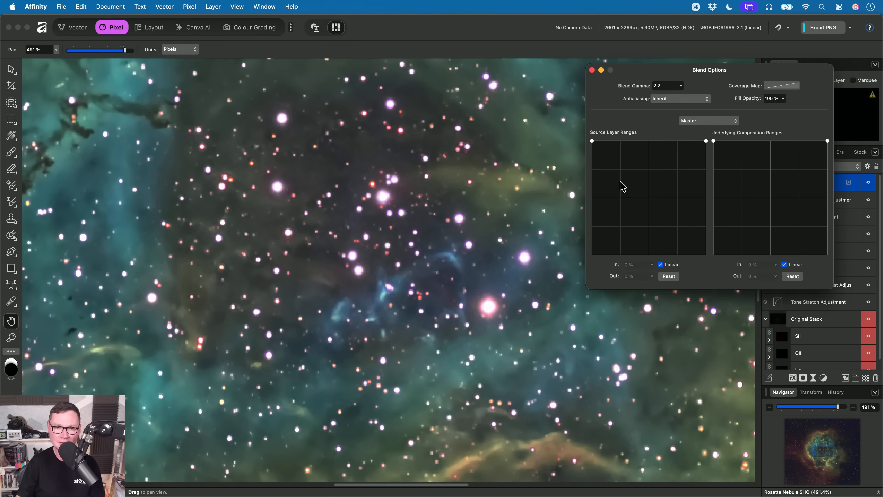
pyautogui.moveTo(706, 141); pyautogui.dragTo(738, 317)
pyautogui.scroll(5, 489, 315)
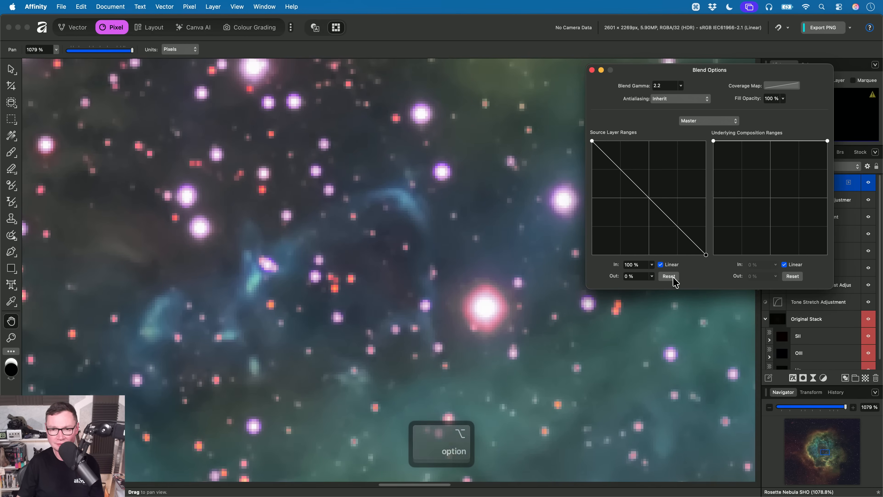
# Compare the stars with the Clarity source layer range reset and with its highlight end at 0% output
pyautogui.click(668, 276)
pyautogui.moveTo(706, 141); pyautogui.dragTo(738, 325)
pyautogui.press('super+z')
pyautogui.press('super+shift+z')
pyautogui.press('super+z')
pyautogui.press('super+shift+z')
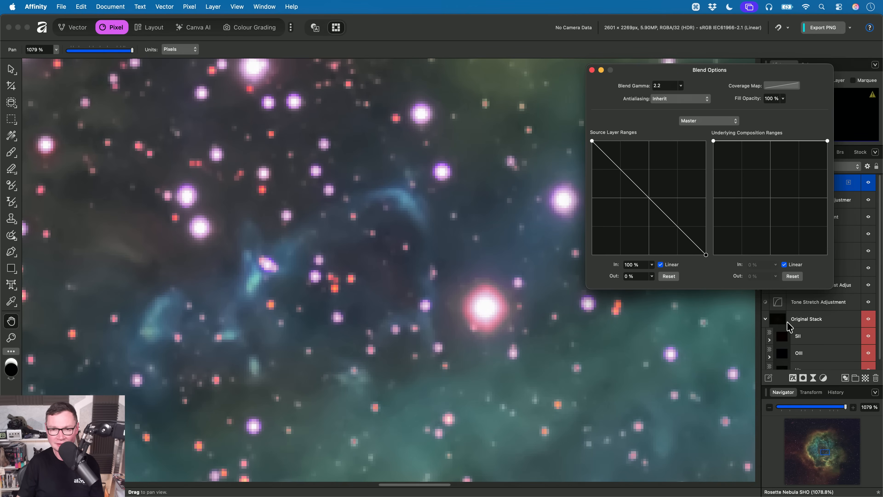
# Shape the Clarity source layer range into an S-curve with raised shadows and a highlight point at 75% in, 11% out, and close its blend options
pyautogui.scroll(-5, 444, 305)
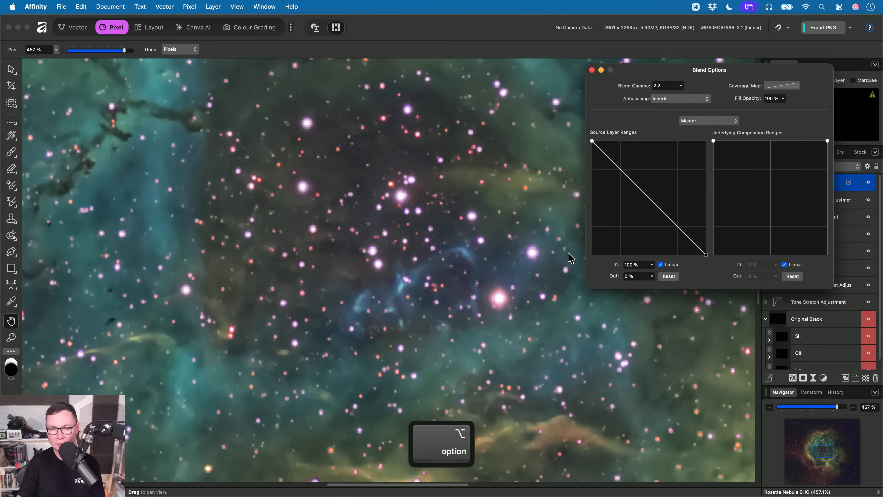
pyautogui.click(679, 229)
pyautogui.moveTo(679, 229); pyautogui.dragTo(678, 246)
pyautogui.moveTo(637, 206); pyautogui.dragTo(622, 151)
pyautogui.moveTo(677, 246)
pyautogui.mouseDown()
pyautogui.moveTo(679, 234)
pyautogui.moveTo(657, 229)
pyautogui.moveTo(679, 245)
pyautogui.mouseUp()
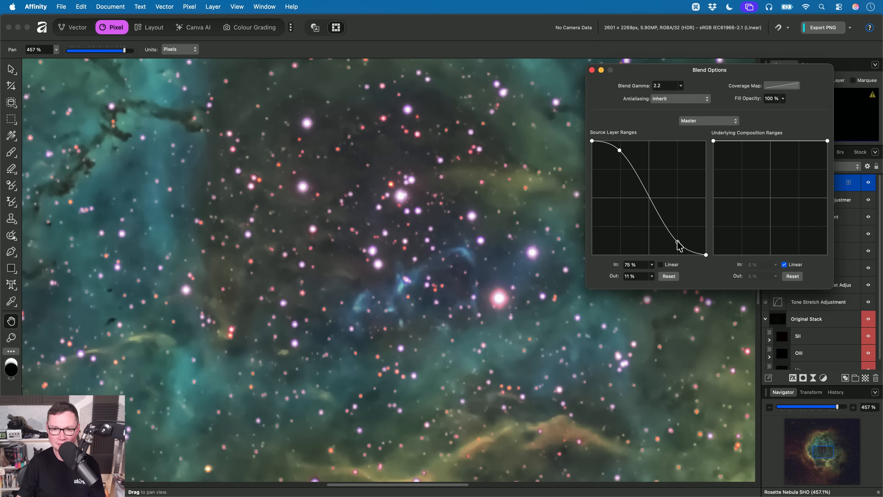
pyautogui.click(591, 70)
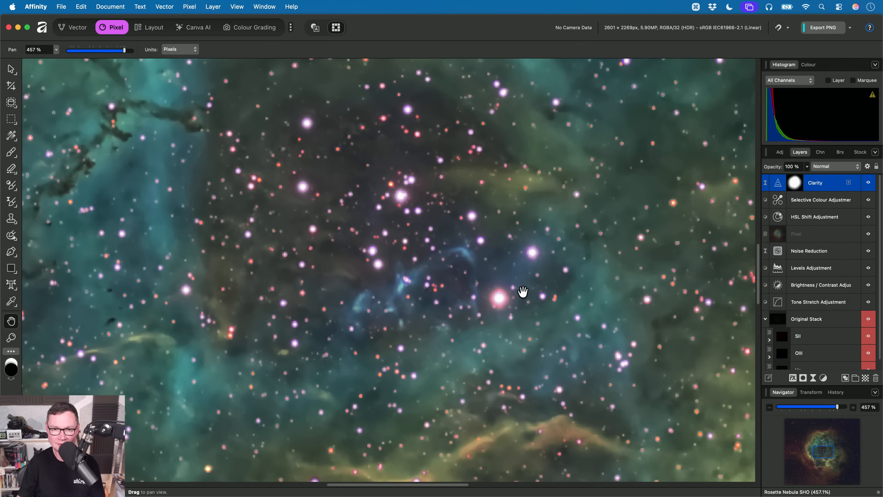
# Set the Clarity layer's opacity to 70%, trying 50% on the way
pyautogui.moveTo(522, 294); pyautogui.dragTo(524, 258)
pyautogui.scroll(-10, 494, 264)
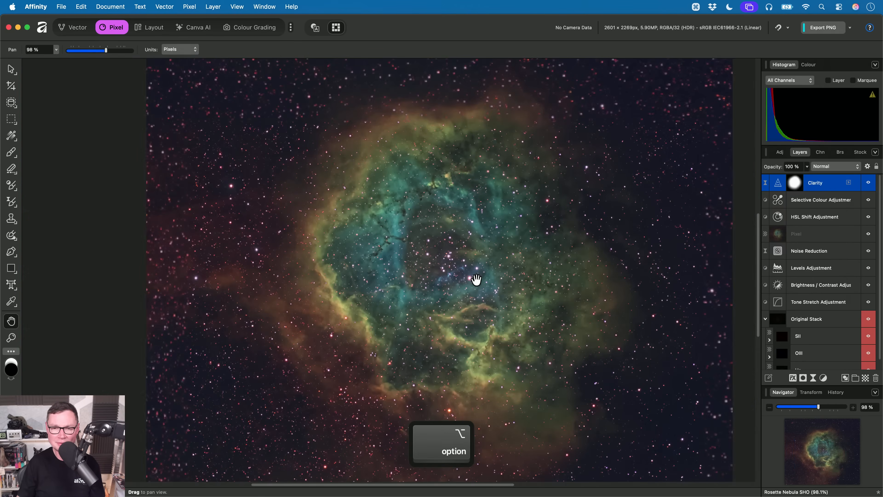
pyautogui.scroll(6, 468, 293)
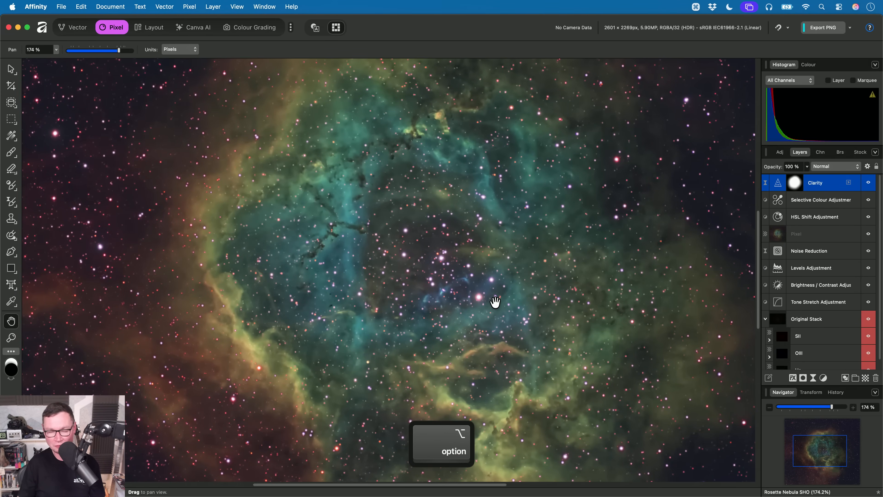
pyautogui.press('5')
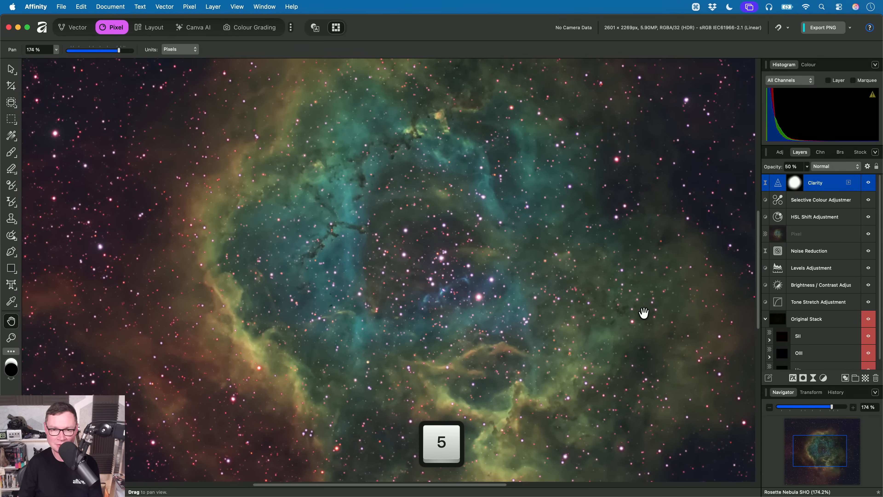
pyautogui.press('7')
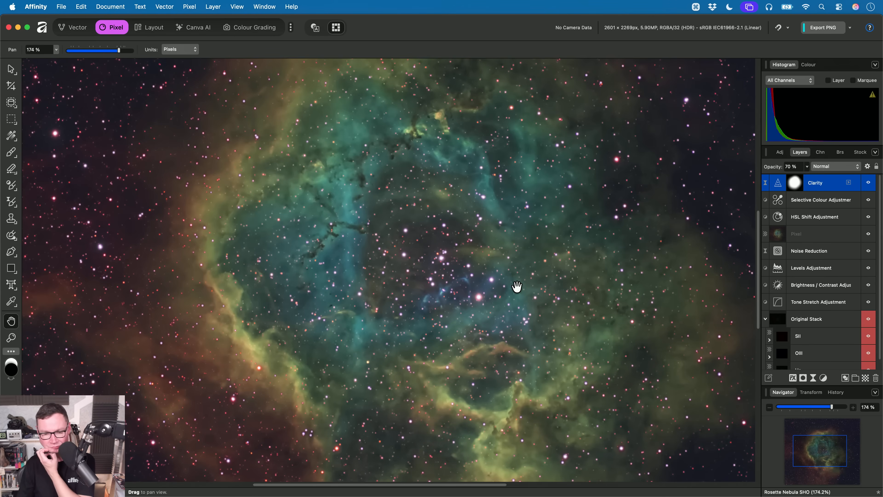
# Paint a Multi Band Sharpen live filter over the nebula with a filter brush of about 1027 px
pyautogui.click(11, 202)
pyautogui.click(256, 49)
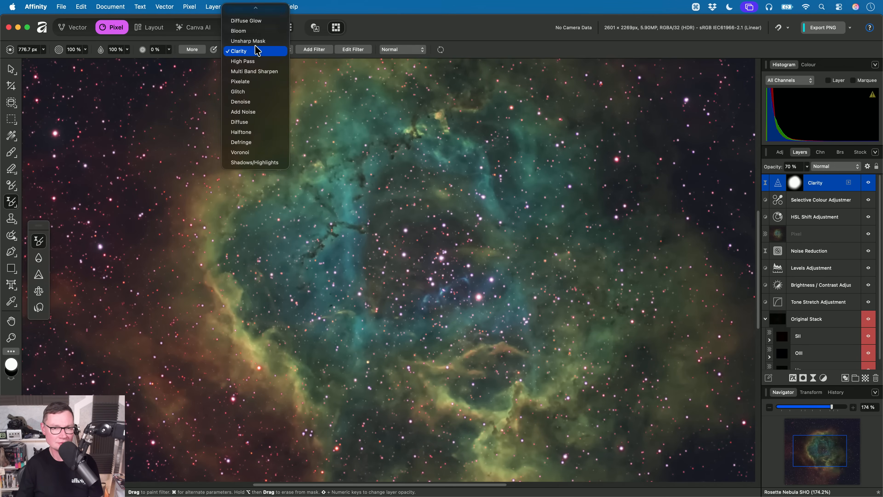
pyautogui.click(267, 72)
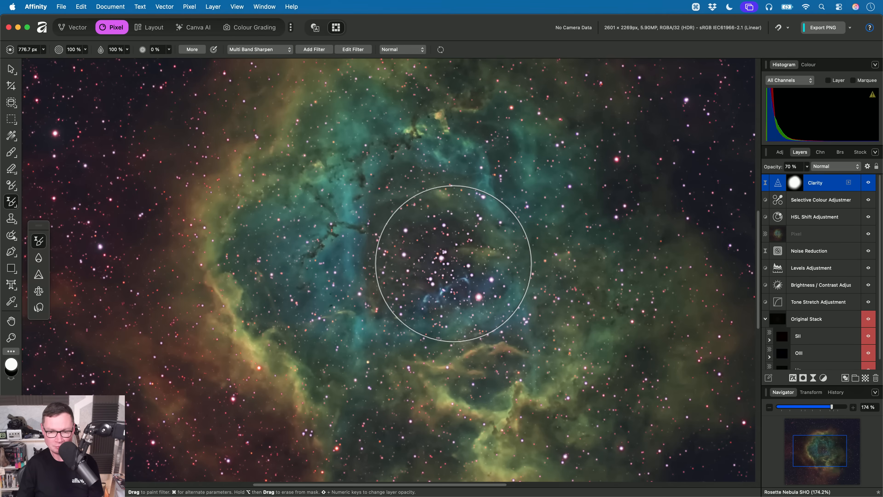
pyautogui.press(']')
pyautogui.press(']')
pyautogui.moveTo(575, 220)
pyautogui.mouseDown()
pyautogui.moveTo(345, 186)
pyautogui.moveTo(378, 342)
pyautogui.moveTo(645, 306)
pyautogui.moveTo(593, 288)
pyautogui.moveTo(630, 424)
pyautogui.mouseUp()
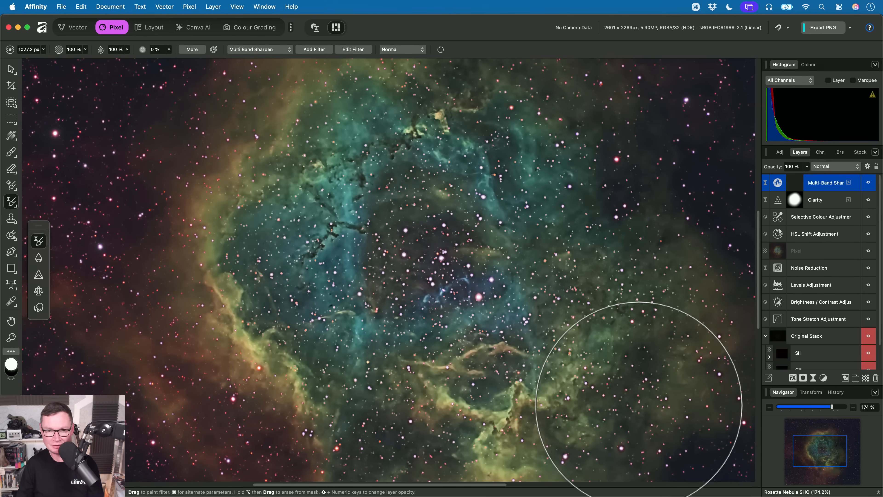
# Set the Multi Band Sharpen filter to a 1 px base radius, band range 1 and contrast about 0.243, and close its settings
pyautogui.click(353, 49)
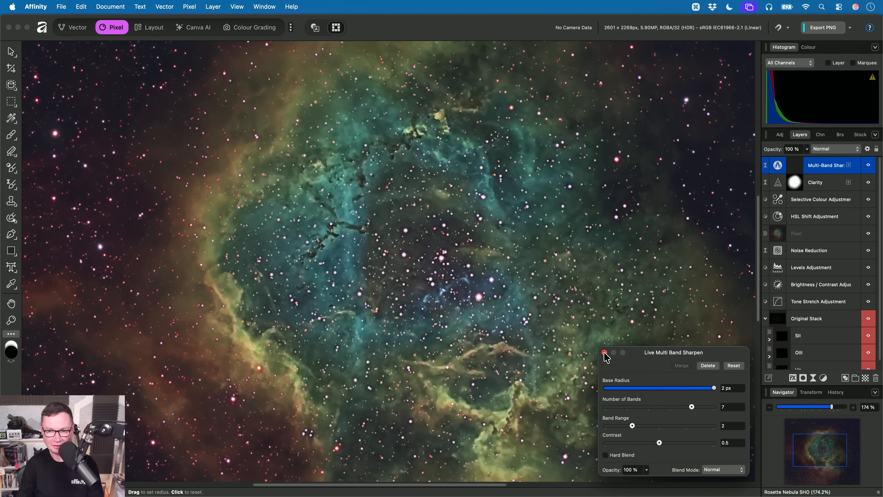
pyautogui.moveTo(695, 395); pyautogui.dragTo(661, 397)
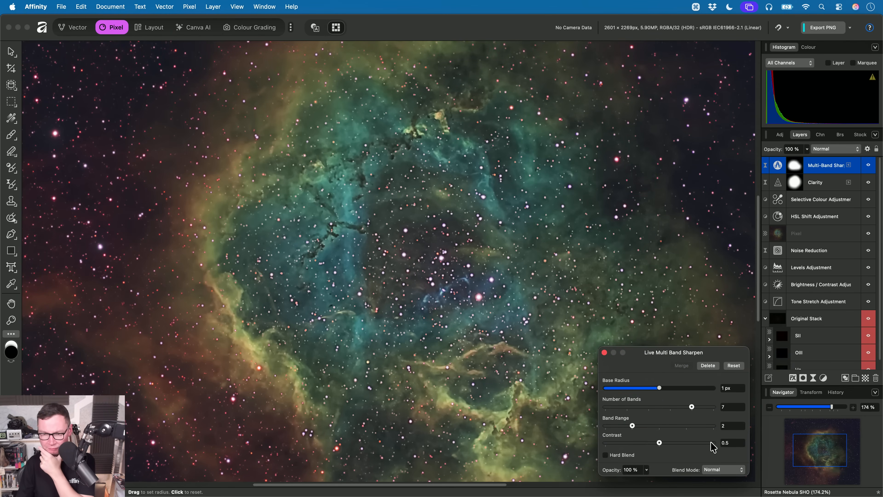
pyautogui.moveTo(632, 425); pyautogui.dragTo(602, 452)
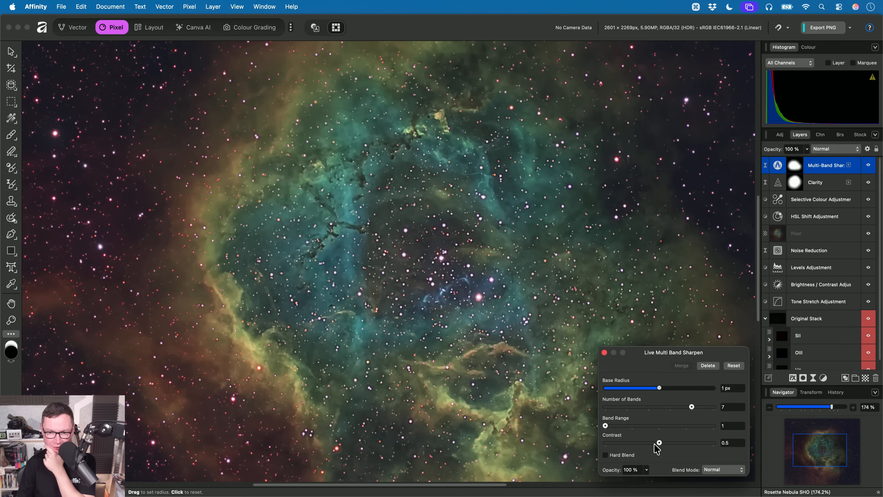
pyautogui.moveTo(659, 443); pyautogui.dragTo(634, 443)
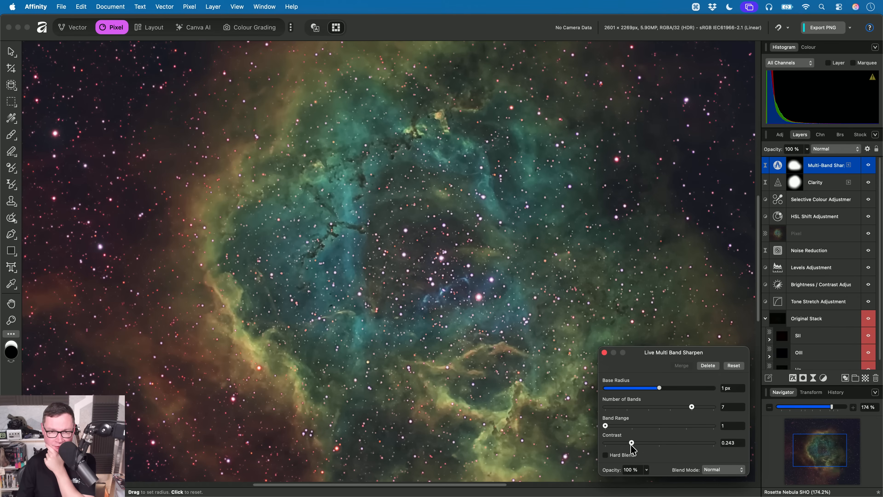
pyautogui.click(603, 353)
pyautogui.press('h')
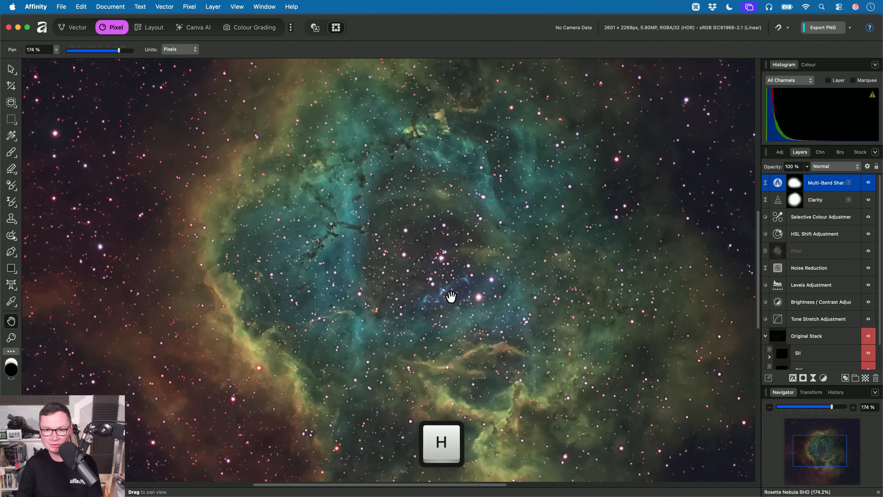
pyautogui.scroll(-3, 487, 269)
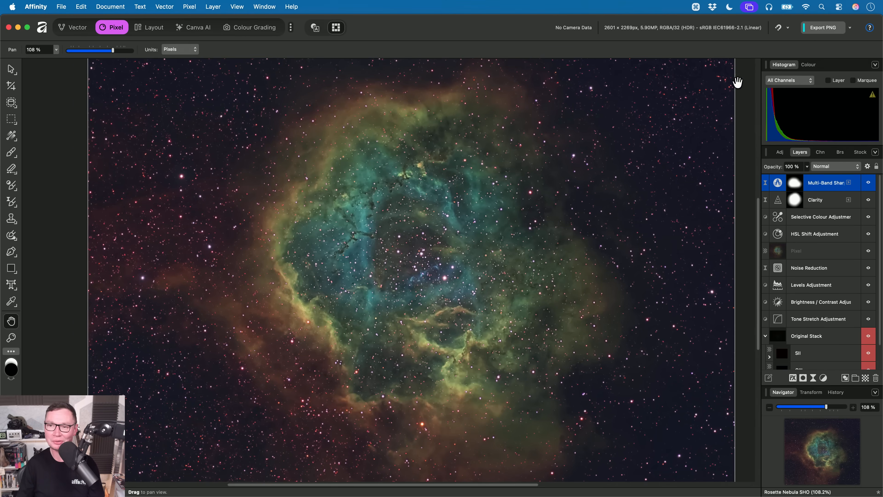
# Show the Scope and compare its Intensity Waveform with the histogram, leaving the waveform on view
pyautogui.click(265, 6)
pyautogui.moveTo(321, 224)
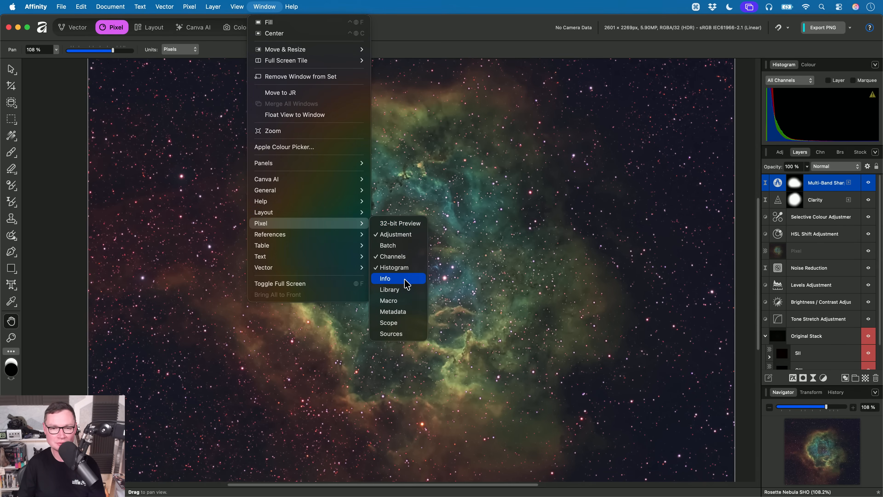
pyautogui.click(406, 324)
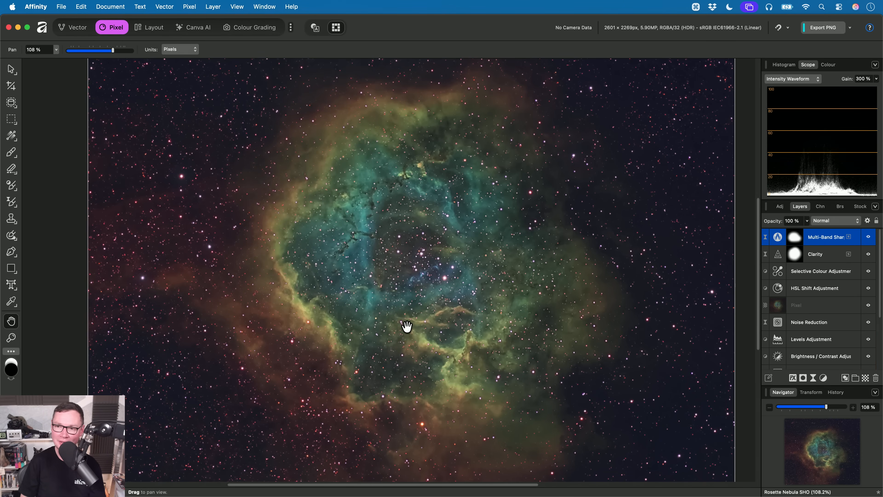
pyautogui.click(785, 65)
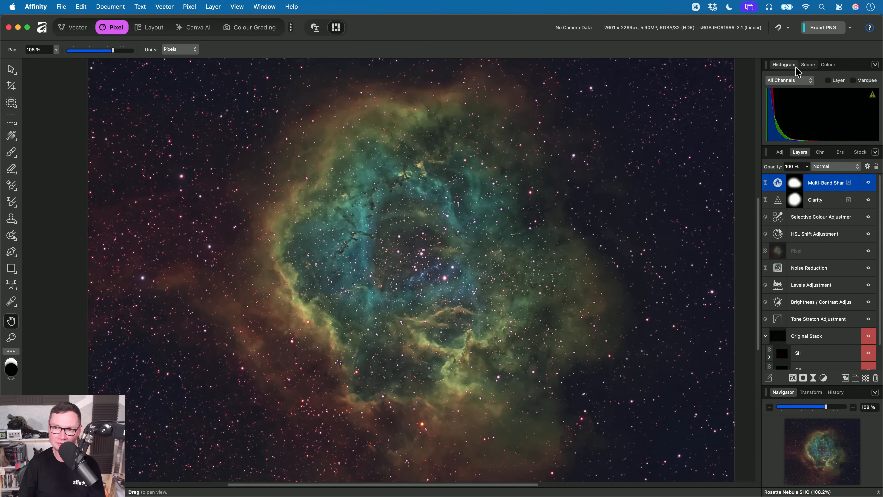
pyautogui.click(809, 65)
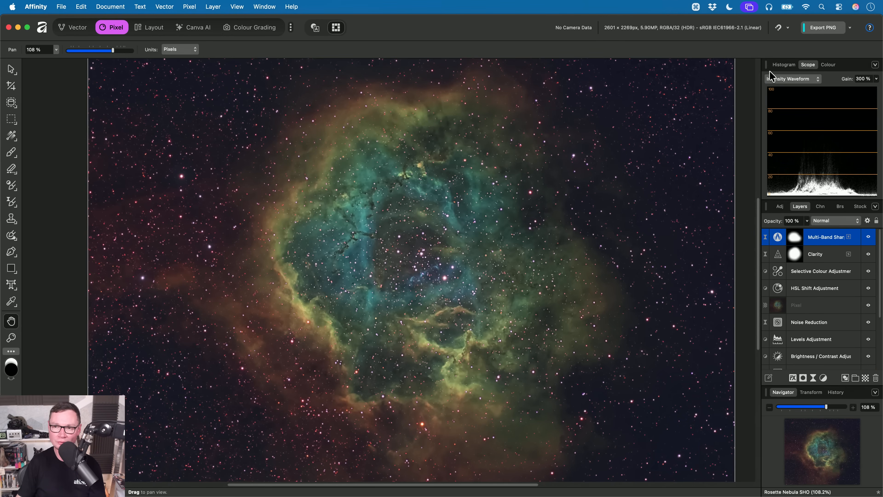
pyautogui.click(787, 65)
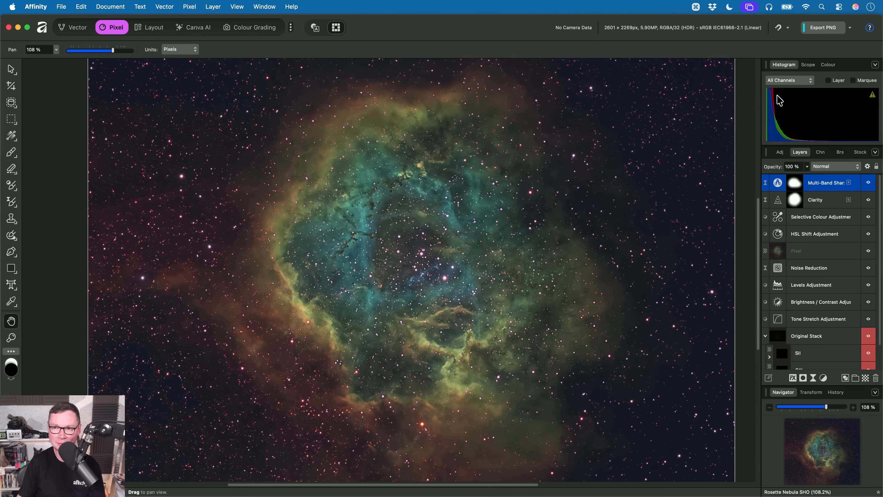
pyautogui.click(810, 66)
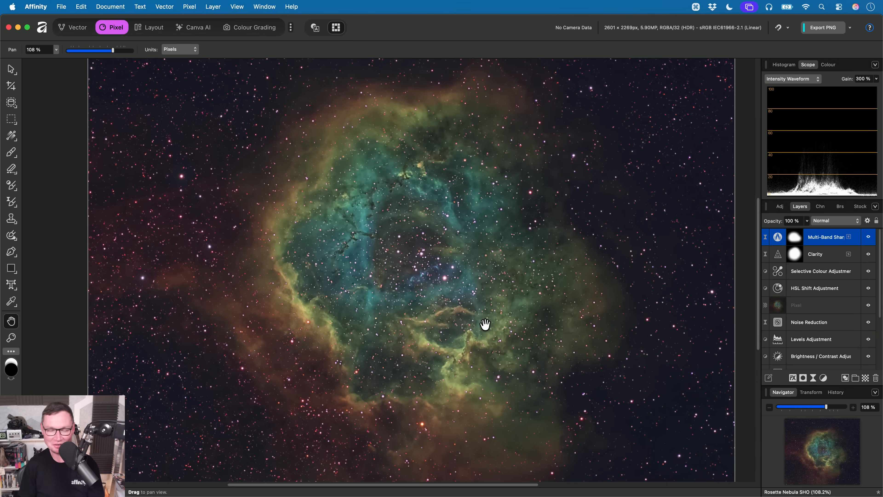
# Add a Brightness / Contrast adjustment on top and set its brightness to 49%
pyautogui.press('super+b')
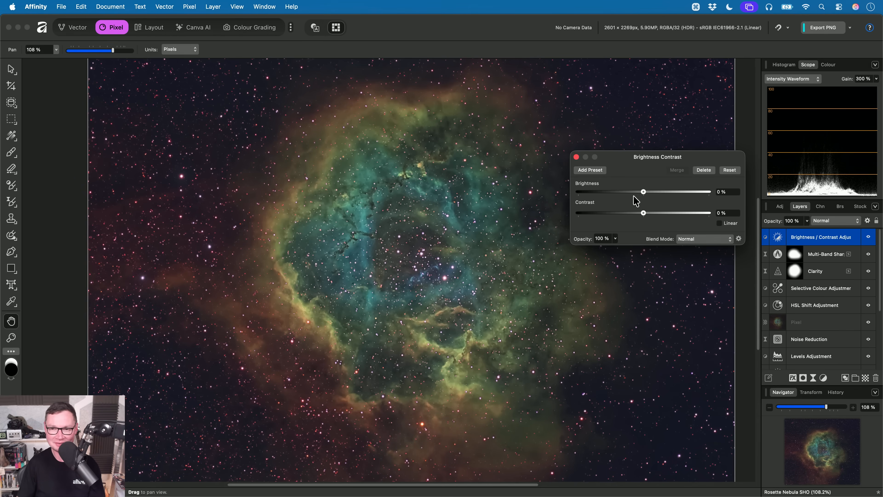
pyautogui.moveTo(644, 192); pyautogui.dragTo(677, 196)
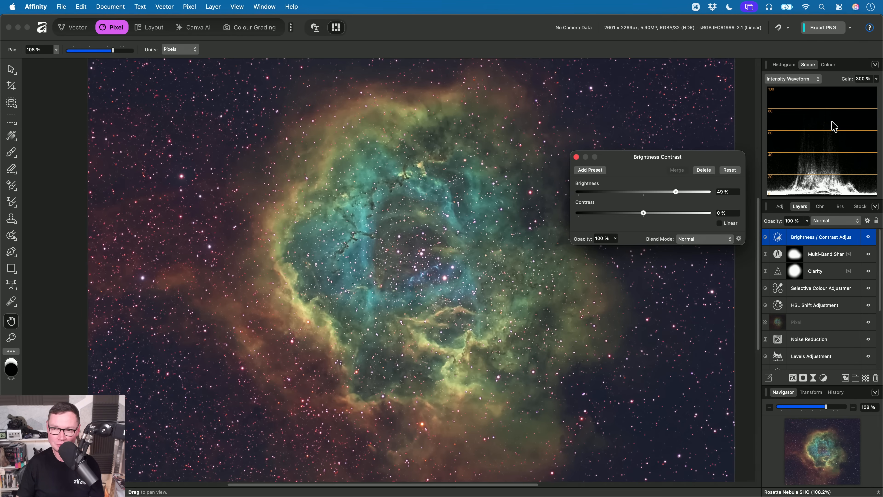
# Set the top Brightness / Contrast adjustment to 60% brightness and 13% contrast, and close its settings
pyautogui.moveTo(676, 191); pyautogui.dragTo(652, 213)
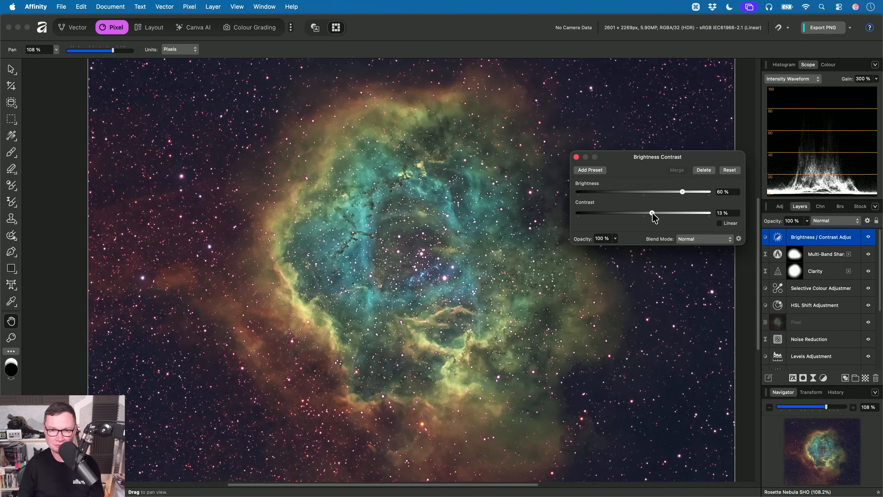
pyautogui.click(576, 157)
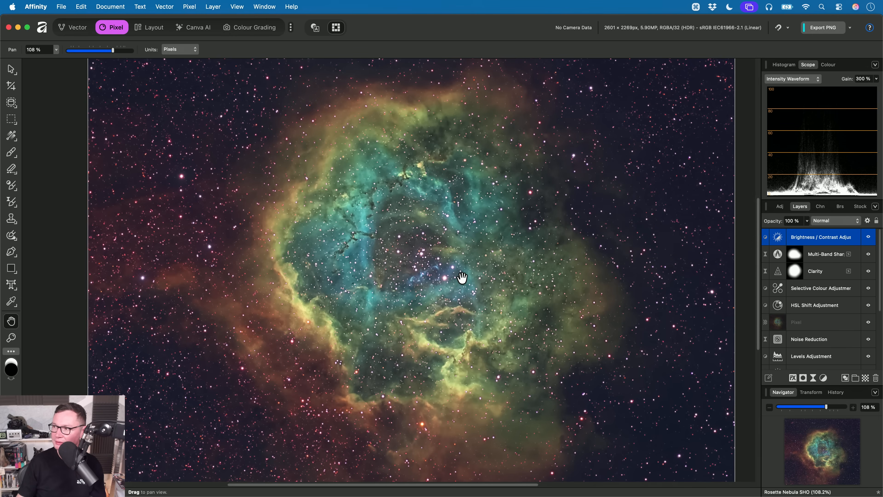
# Collapse the Original Stack and toggle all the layers above it off and on to compare with the unprocessed image
pyautogui.scroll(-3, 462, 277)
pyautogui.scroll(-5, 831, 339)
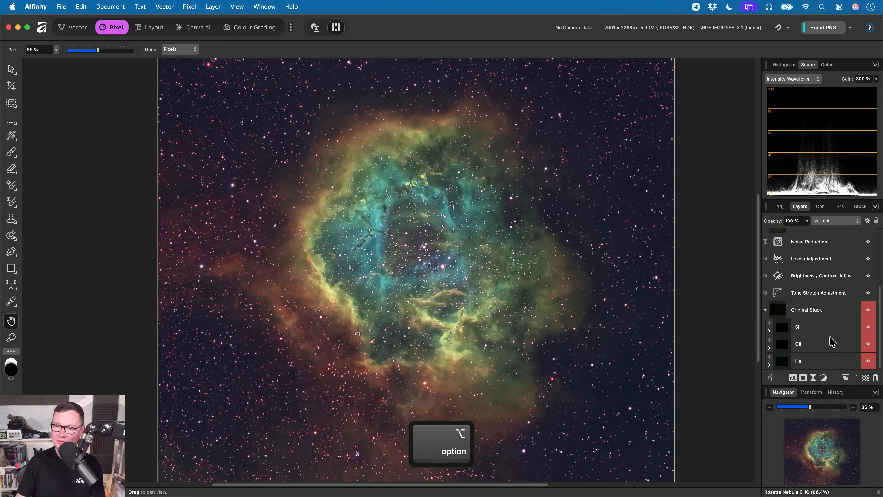
pyautogui.click(765, 310)
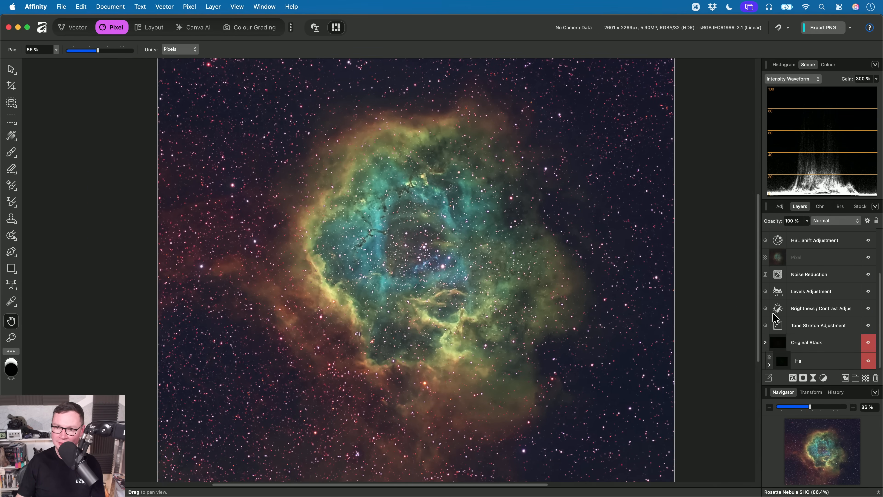
pyautogui.keyDown('shift'); pyautogui.click(824, 342); pyautogui.keyUp('shift')
pyautogui.scroll(3, 831, 304)
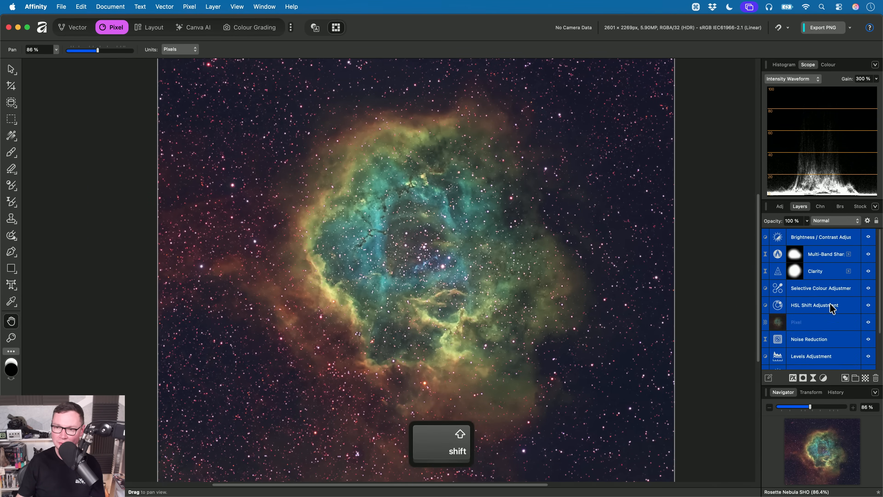
pyautogui.click(868, 238)
pyautogui.scroll(1, 580, 288)
pyautogui.scroll(-3, 577, 282)
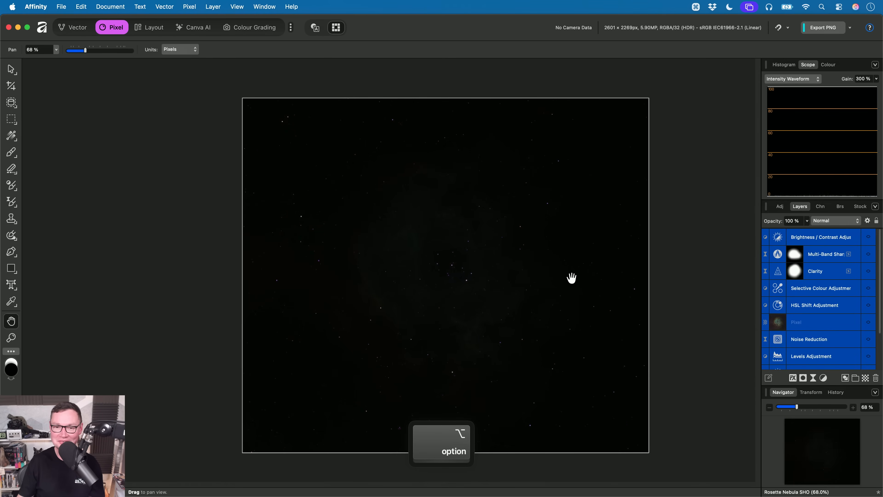
pyautogui.scroll(2, 584, 277)
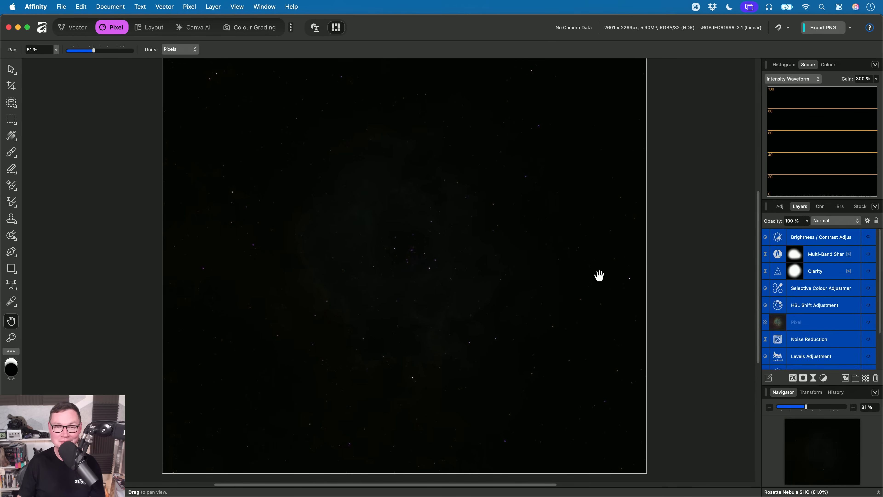
pyautogui.keyDown('alt'); pyautogui.click(868, 237); pyautogui.keyUp('alt')
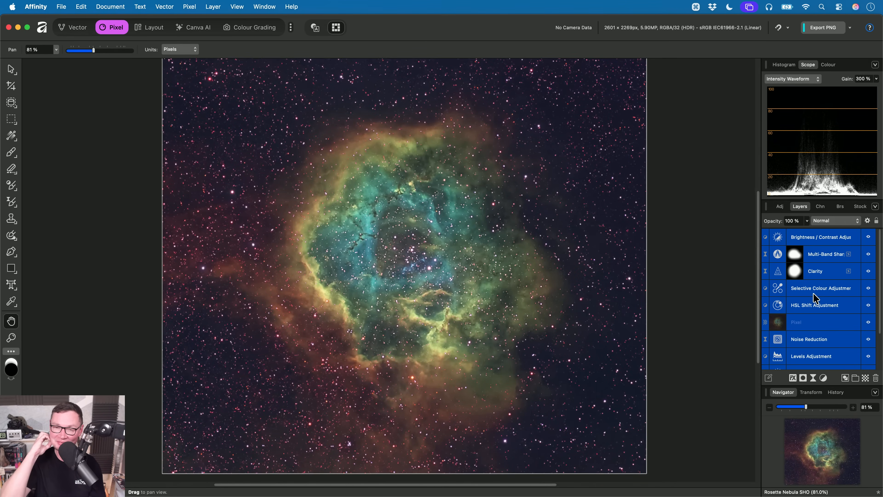
# Switch the Tone Stretch Adjustment and the Pixel layer off and back on to check their effect on the image
pyautogui.scroll(-3, 839, 289)
pyautogui.click(821, 343)
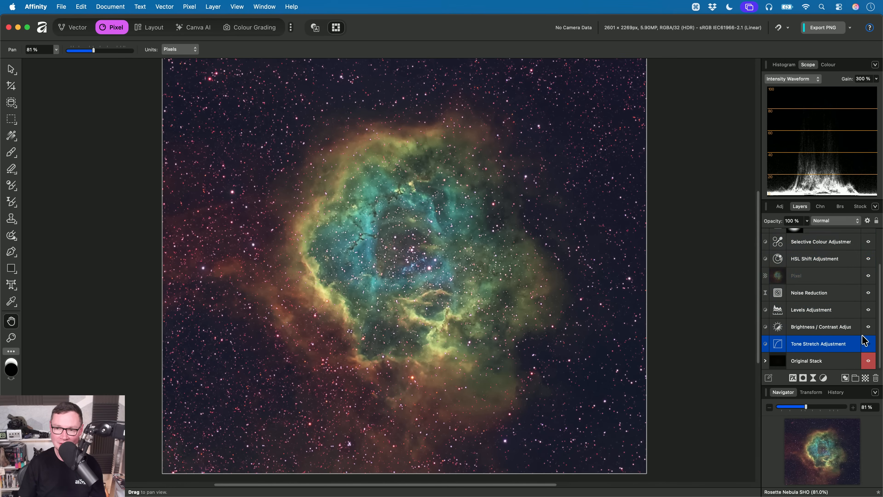
pyautogui.click(868, 275)
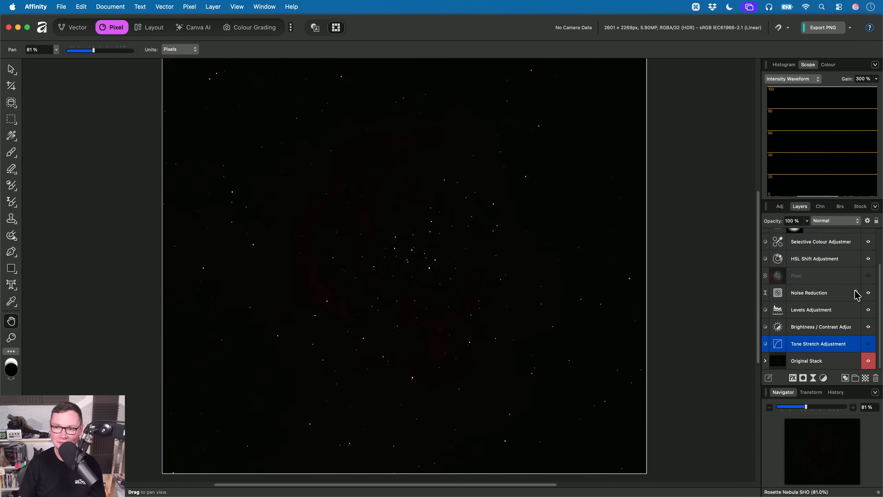
pyautogui.click(868, 275)
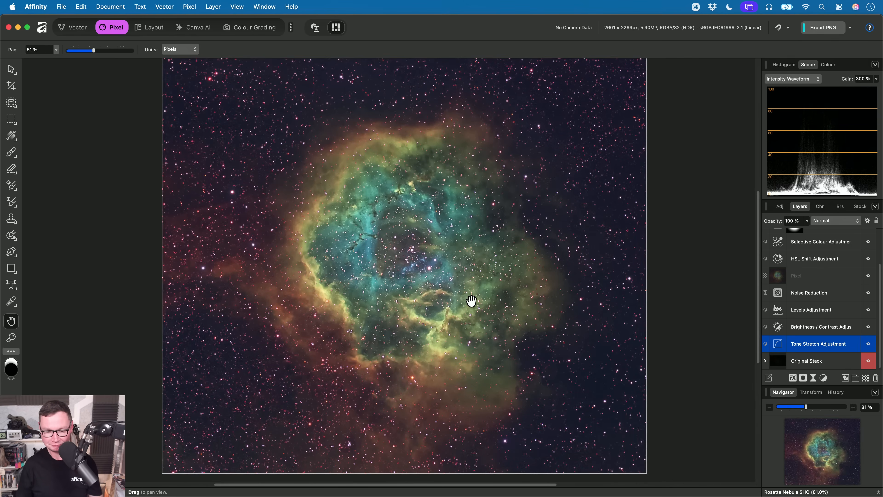
# Close the Rosette Nebula SHO document without saving and switch to Finder, selecting the "09. Maybe?" folder
pyautogui.press('super+w')
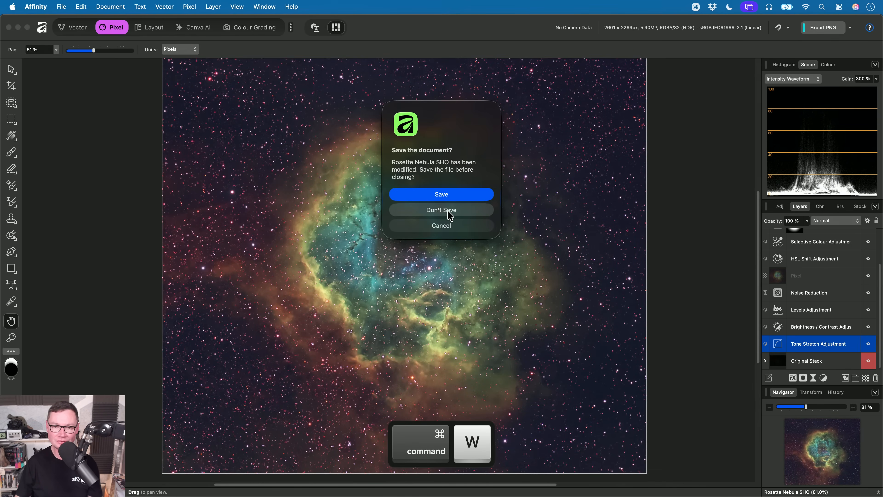
pyautogui.click(448, 209)
pyautogui.press('super+Tab')
pyautogui.press('Left')
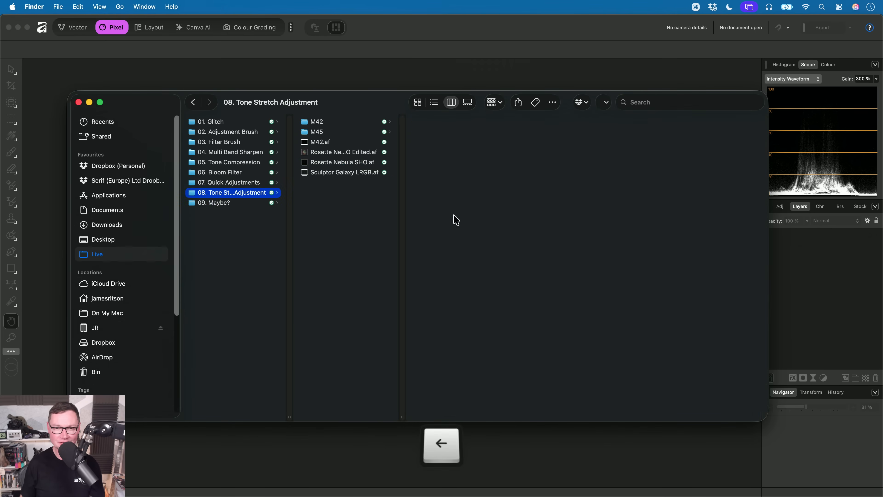
pyautogui.press('Down')
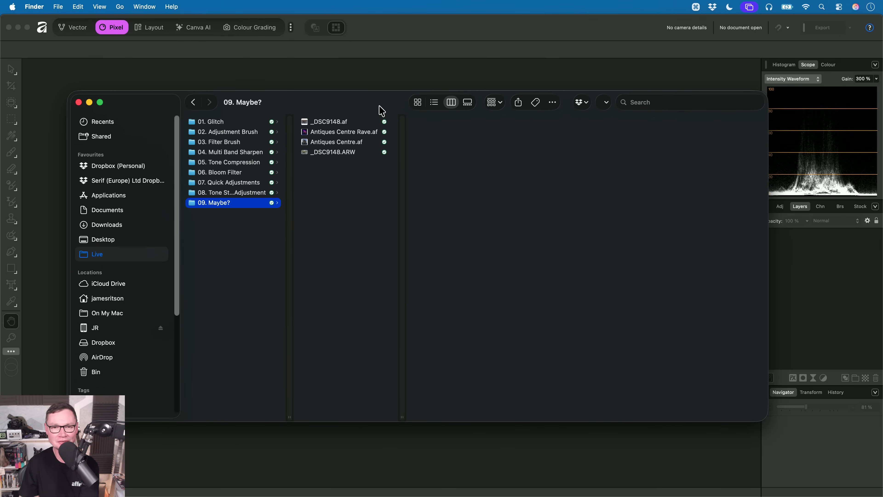
# Move the Finder window and resize it to be narrower and taller
pyautogui.moveTo(381, 110); pyautogui.dragTo(361, 103)
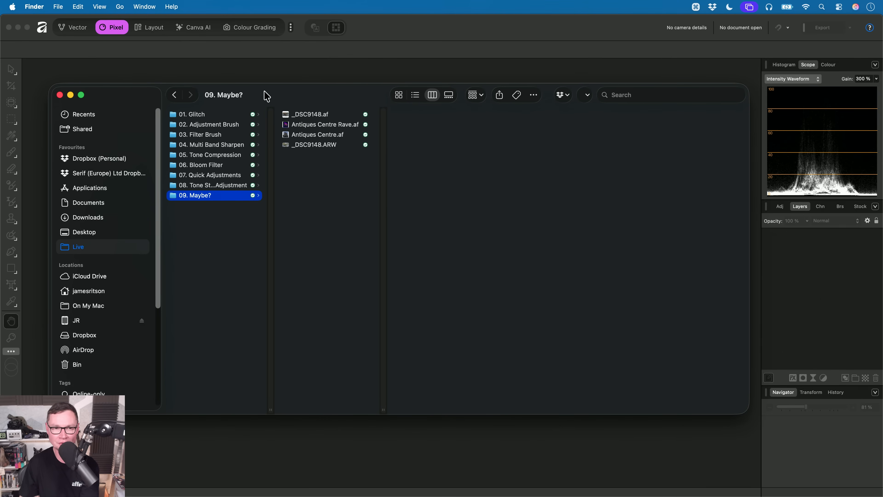
pyautogui.moveTo(47, 84); pyautogui.dragTo(125, 44)
pyautogui.moveTo(416, 49); pyautogui.dragTo(414, 80)
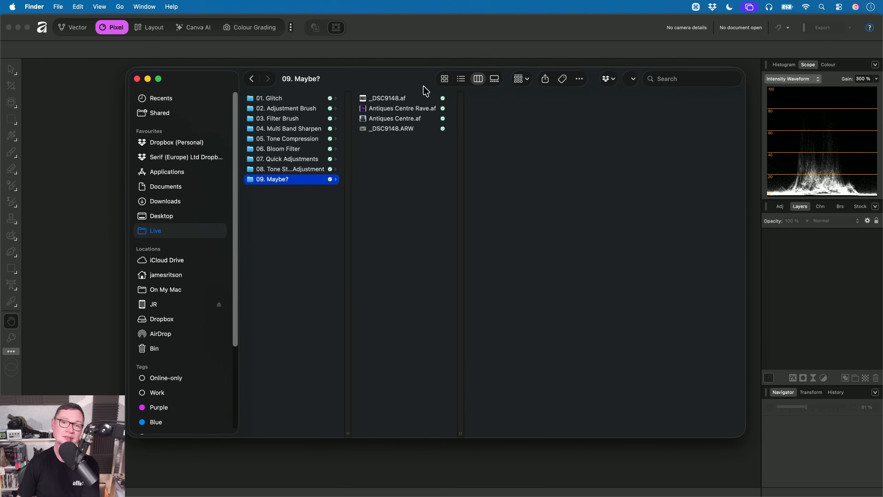
# Preview the files in the "09. Maybe?" folder, open Antiques Centre.af in Affinity and activate the View tool
pyautogui.click(399, 98)
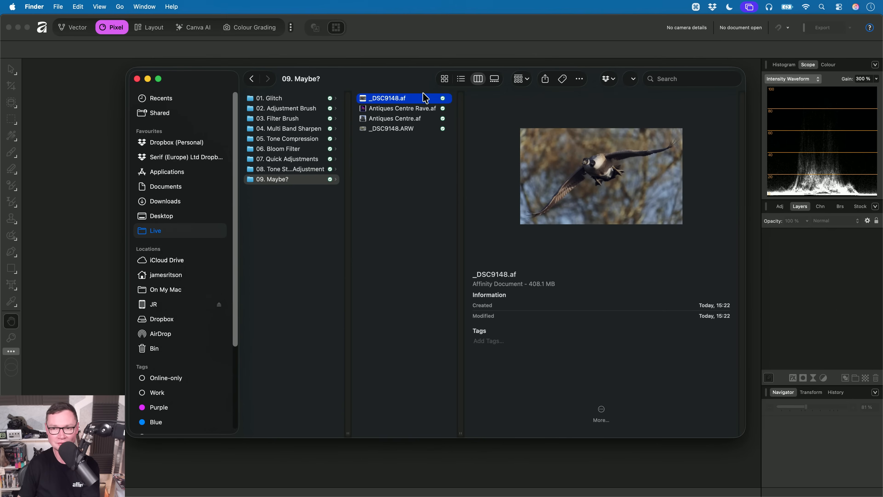
pyautogui.click(413, 160)
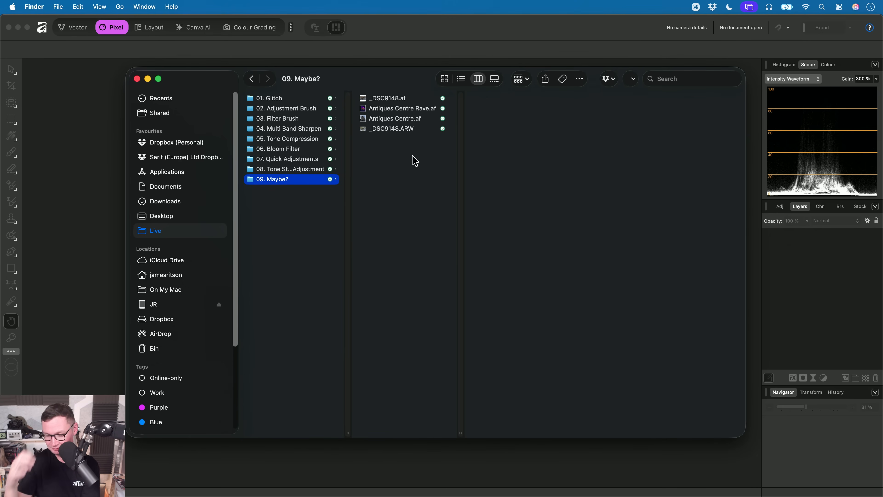
pyautogui.press('Down')
pyautogui.press('Down')
pyautogui.press('Down')
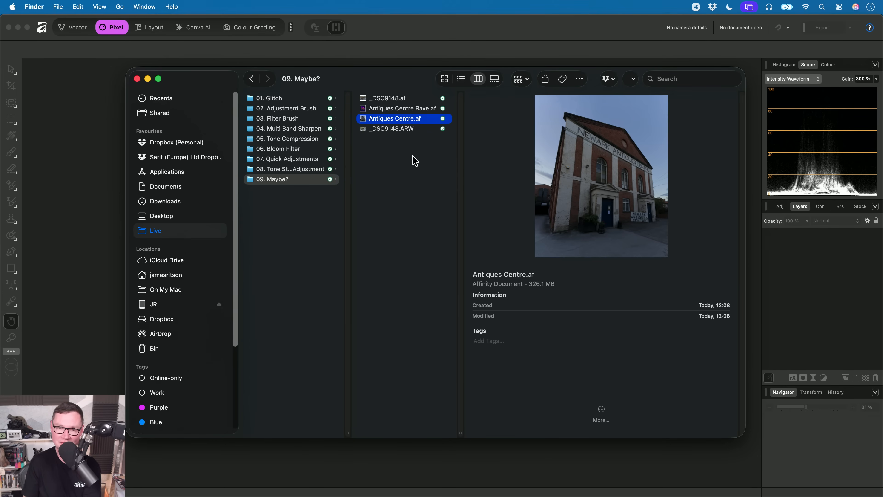
pyautogui.press('super+Tab')
pyautogui.moveTo(411, 120); pyautogui.dragTo(428, 246)
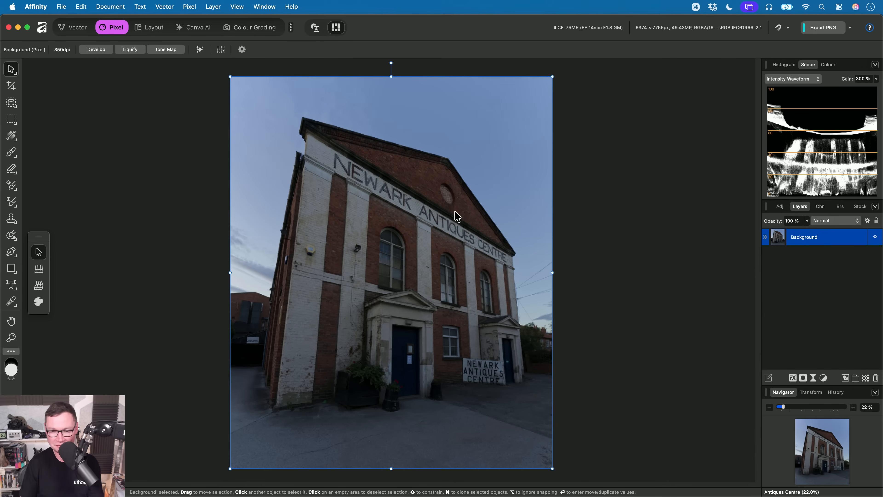
pyautogui.press('h')
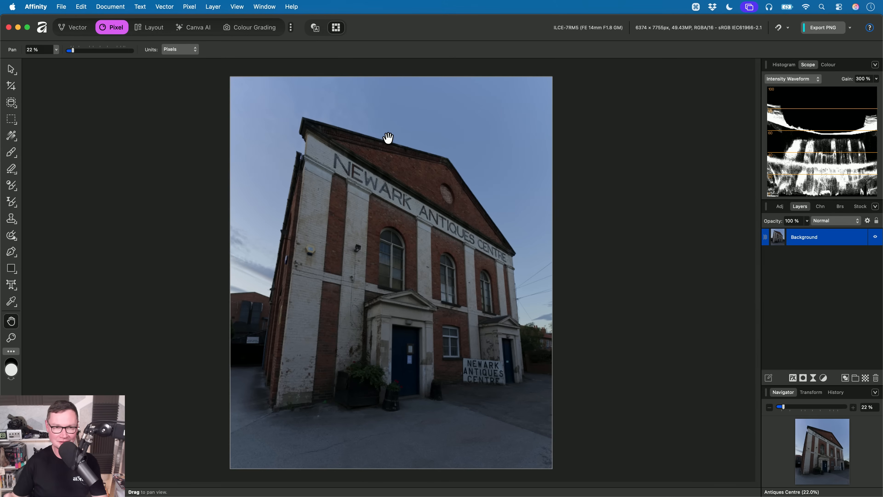
# Switch to the Canva AI studio, show the document's layers and duplicate the Background layer
pyautogui.click(202, 27)
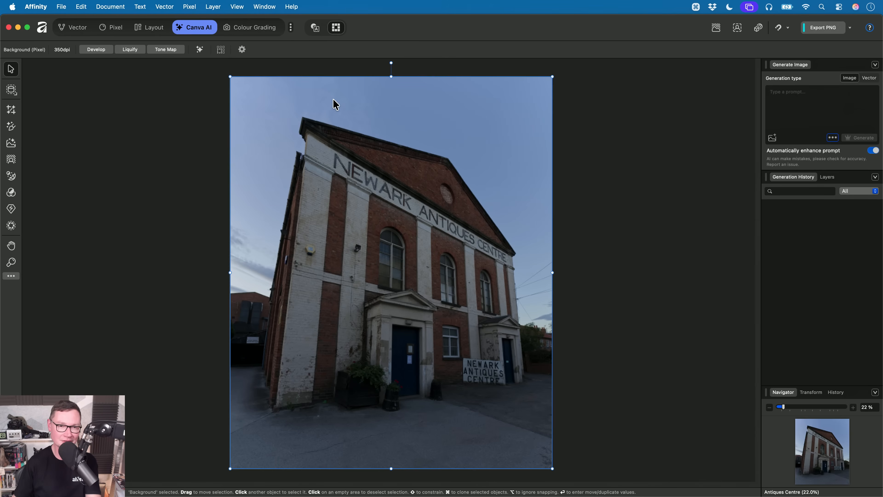
pyautogui.click(827, 178)
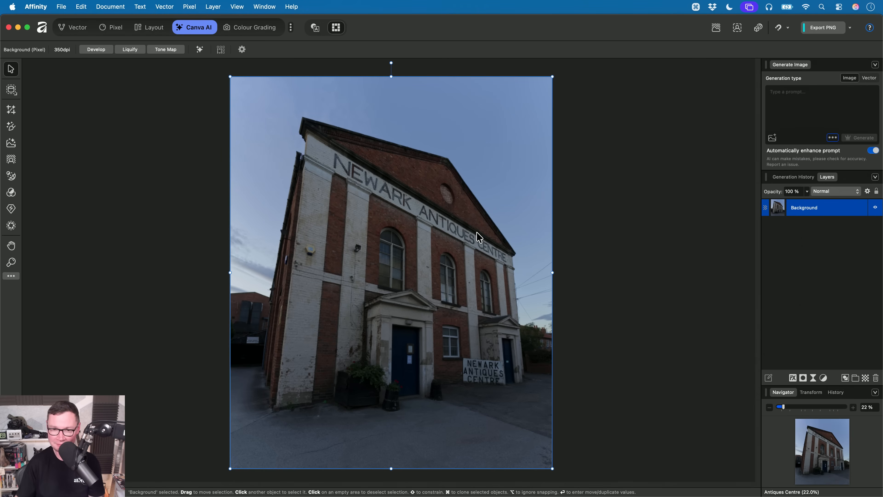
pyautogui.press('super+j')
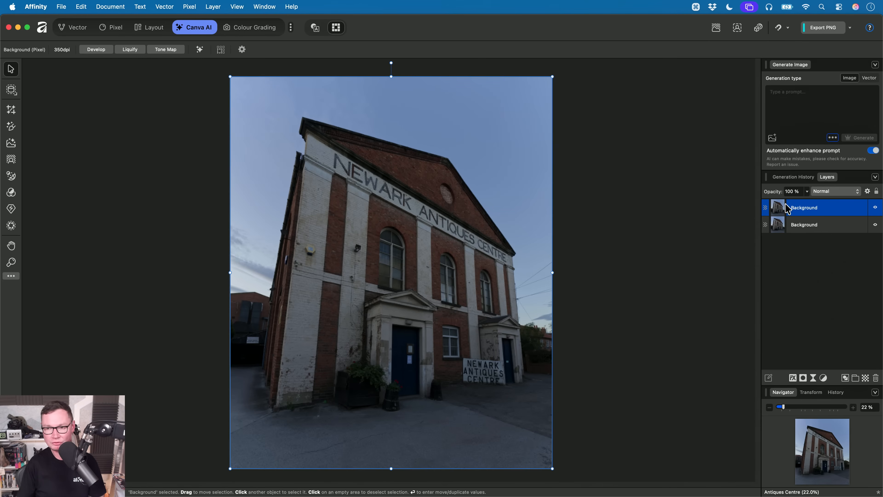
# Apply a Generative Edit to the duplicated Background with the prompt "make it nighttime with neon lighting", and return to the View tool
pyautogui.click(12, 145)
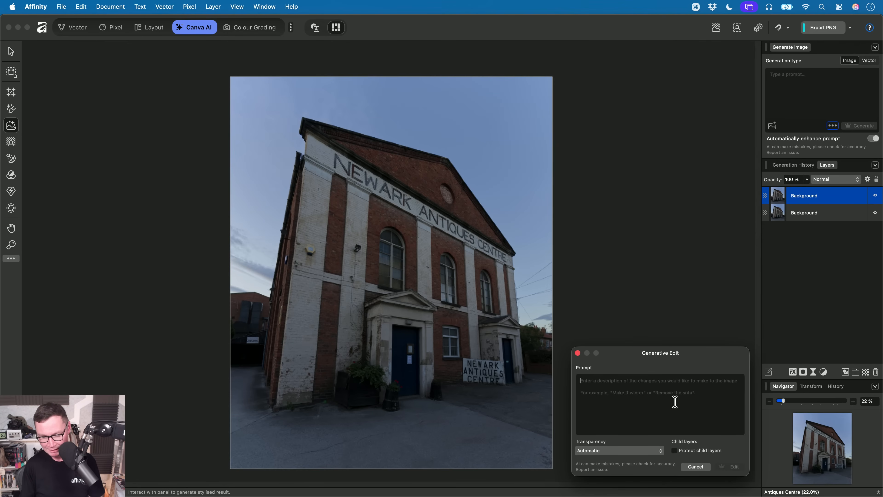
pyautogui.write('make ')
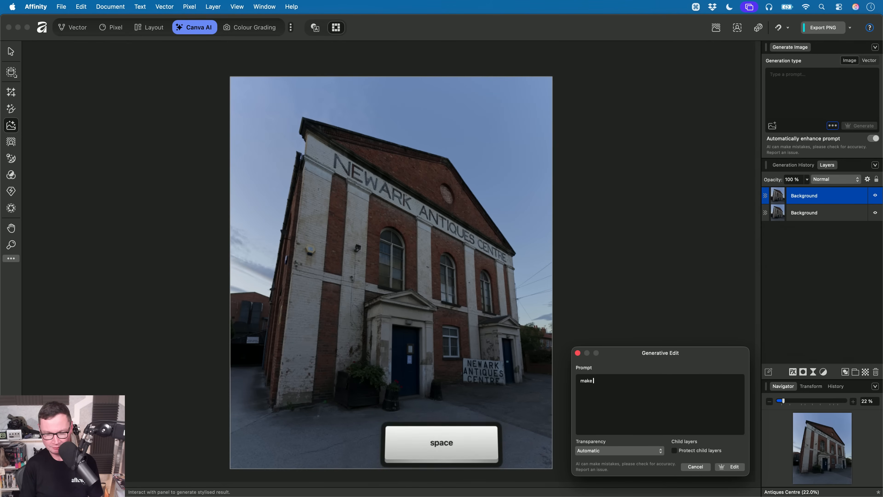
pyautogui.write('it nighttime with ')
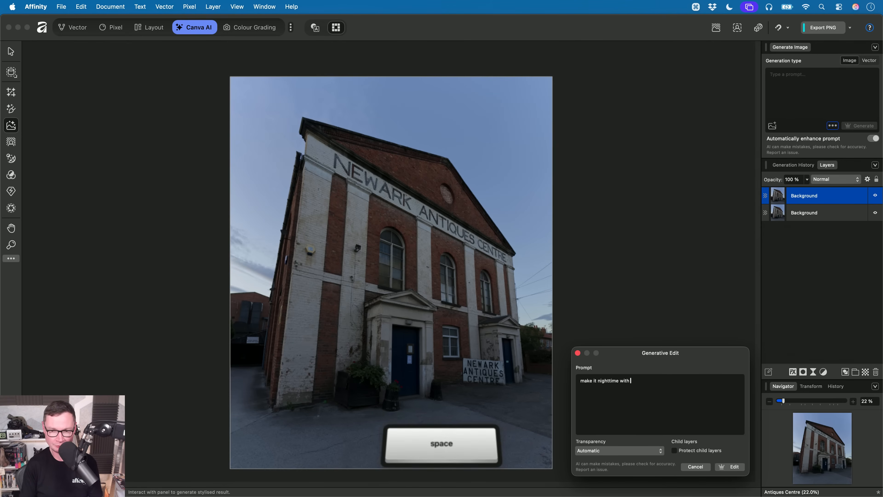
pyautogui.write('neon lighting')
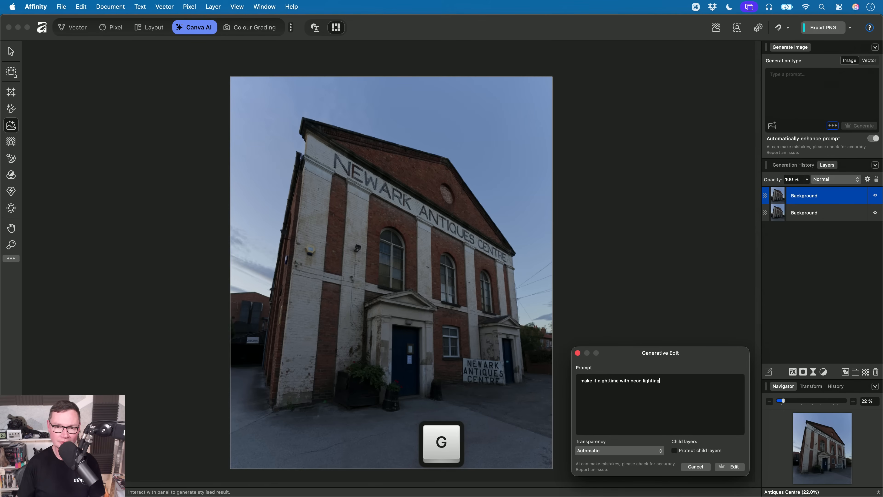
pyautogui.click(730, 466)
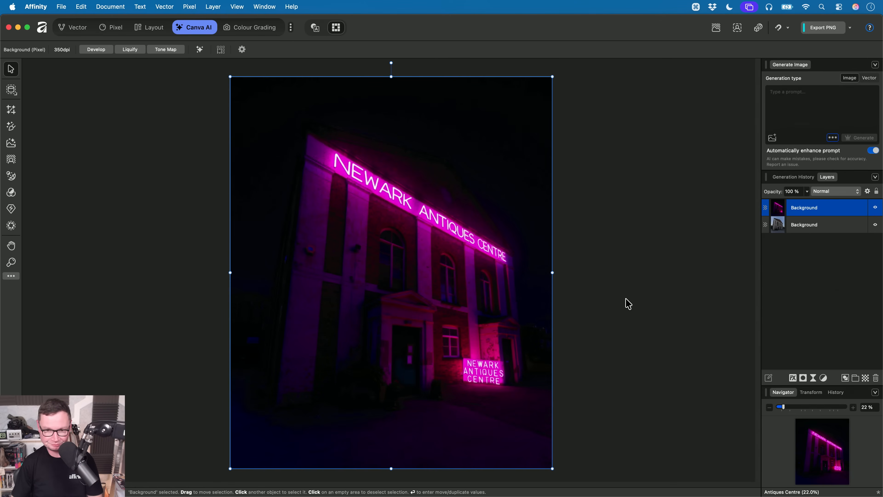
pyautogui.press('h')
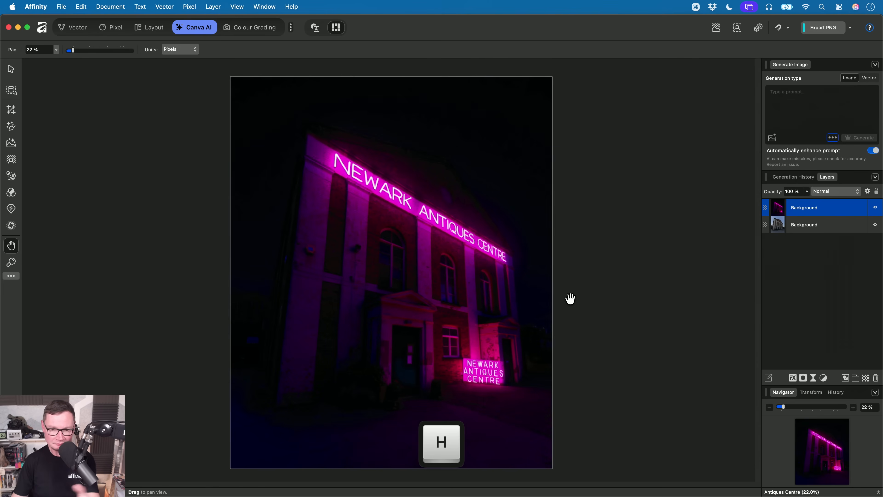
# Hide the neon-lit layer and duplicate the original Background layer beneath it
pyautogui.click(875, 207)
pyautogui.click(845, 225)
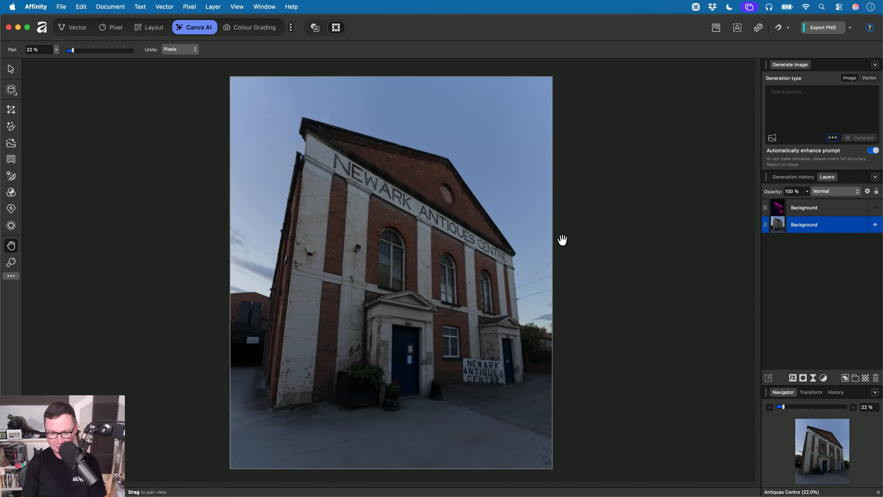
pyautogui.press('super+j')
# Generate a second variation on the new duplicate using Generative Edit with the prompt "make it nighttime with neon lighting"
pyautogui.click(12, 143)
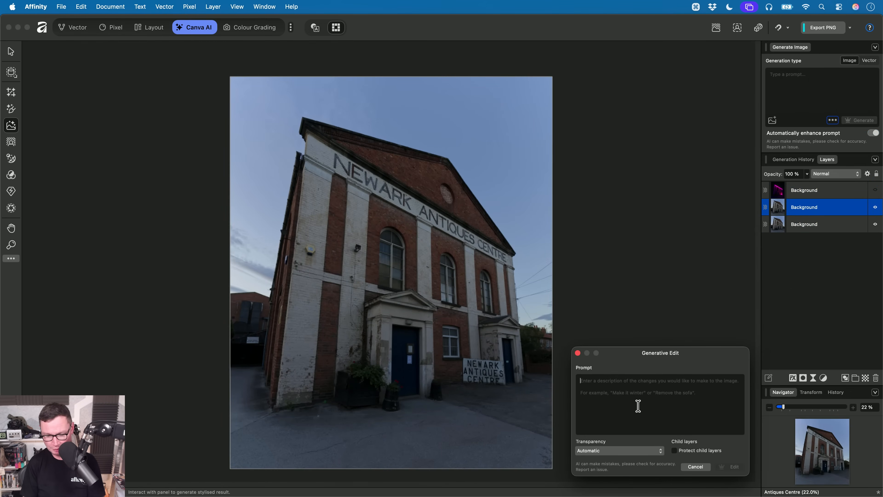
pyautogui.write('make it nigh')
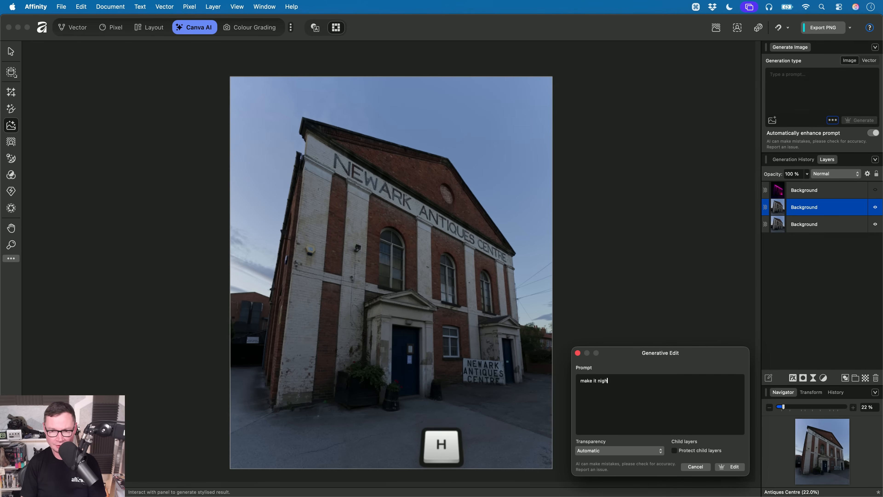
pyautogui.write('ttime with neon lighting')
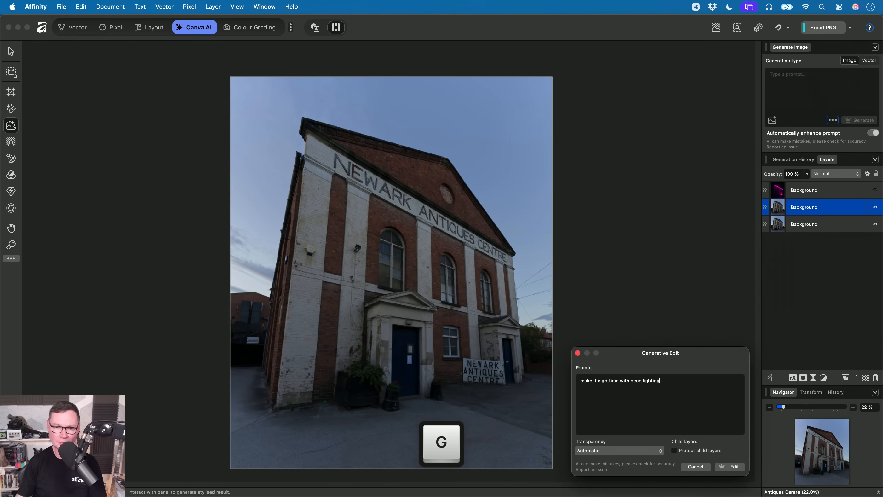
pyautogui.click(733, 466)
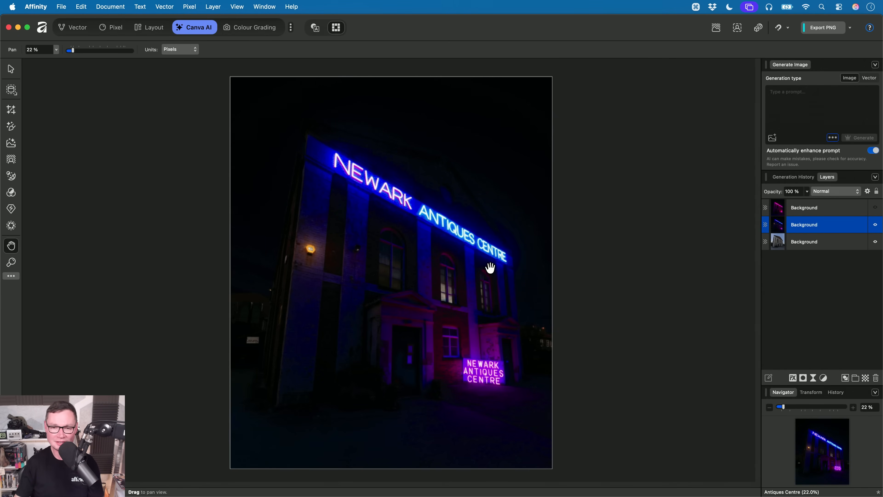
# Hide the second neon-lit variation and duplicate the original Background layer beneath it
pyautogui.click(875, 226)
pyautogui.click(827, 241)
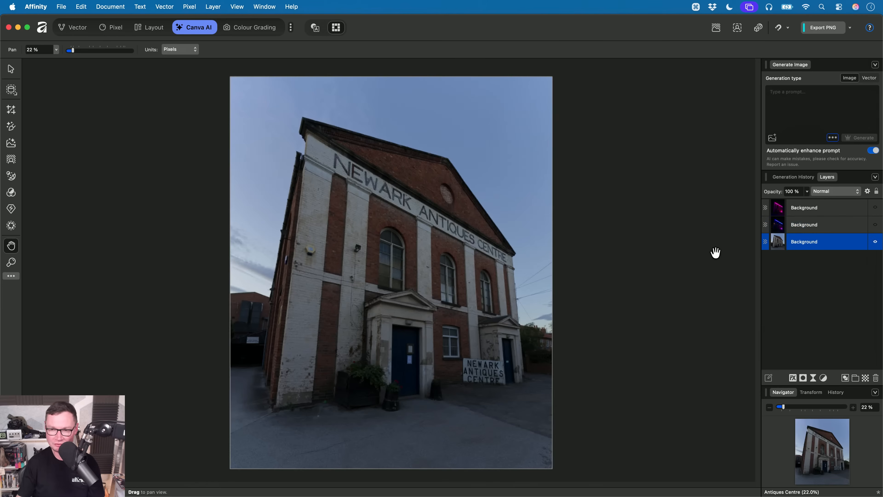
pyautogui.press('super+j')
# Apply a Generative Edit to the new duplicate with the prompt "make it nighttime with blue neon lighting"
pyautogui.click(8, 142)
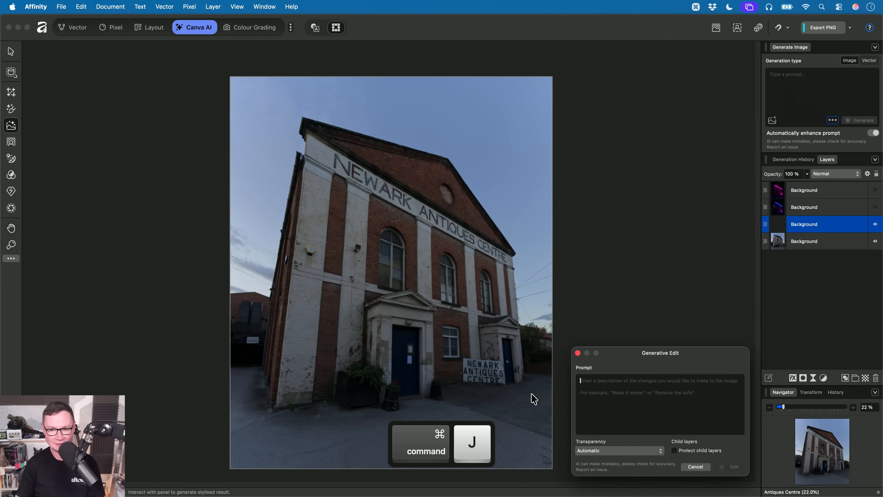
pyautogui.click(629, 396)
pyautogui.write('make it nighttime with ')
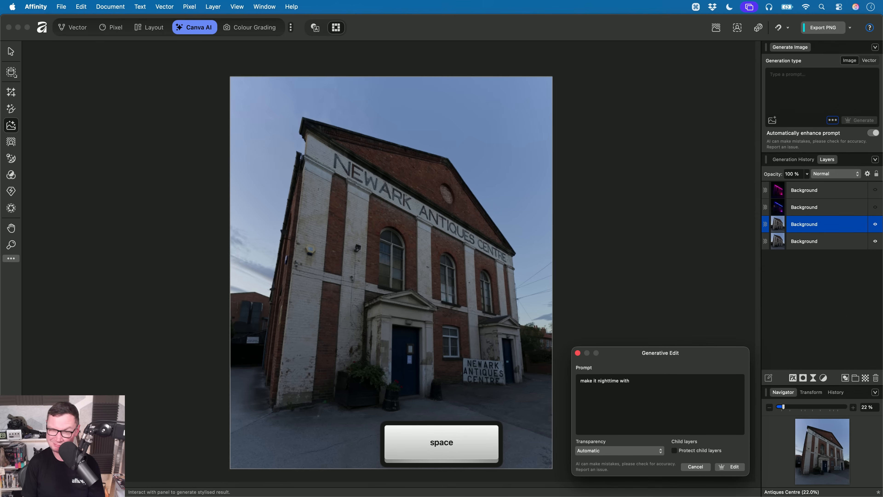
pyautogui.write('blue neon lighting')
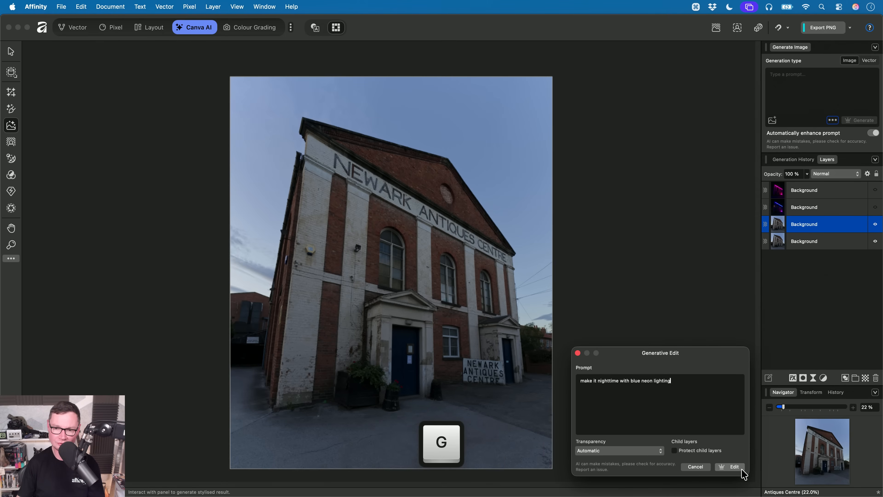
pyautogui.click(731, 467)
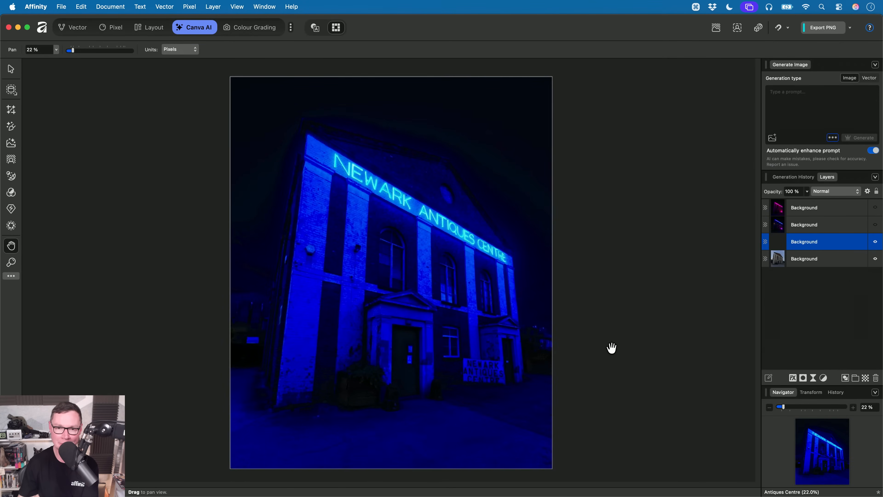
# Compare the blue neon layer with the photo by toggling its visibility, leave it hidden, and duplicate the original Background layer
pyautogui.click(875, 241)
pyautogui.click(875, 242)
pyautogui.click(875, 241)
pyautogui.click(875, 241)
pyautogui.click(875, 241)
pyautogui.click(818, 260)
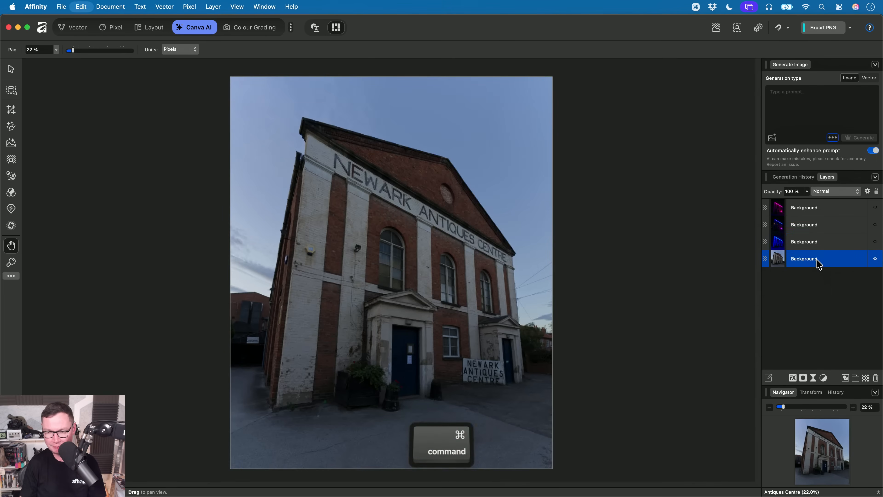
pyautogui.press('super+j')
# Apply a Generative Edit to the latest duplicate with the prompt "make it nighttime with lighting on the building"
pyautogui.click(11, 149)
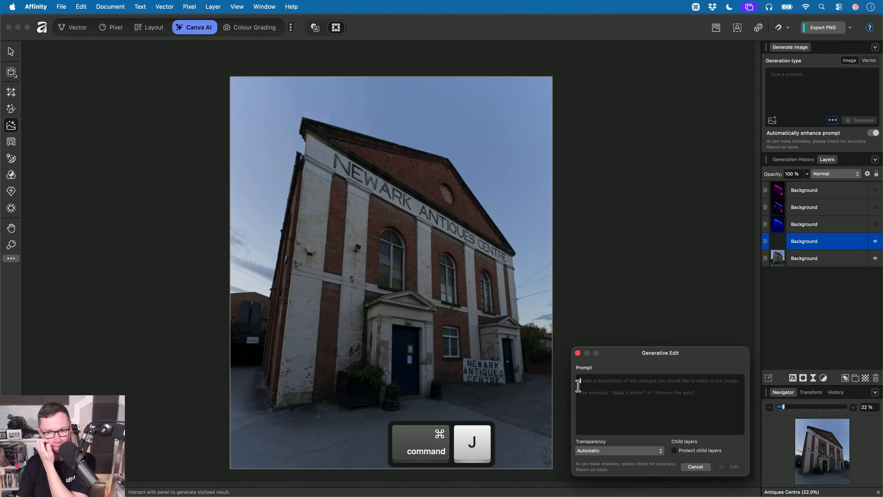
pyautogui.click(604, 389)
pyautogui.write('make it nighttime with lu')
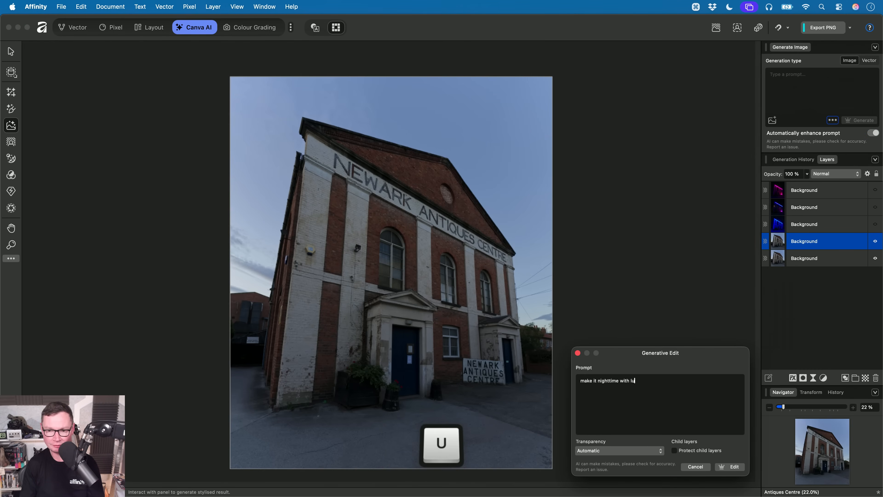
pyautogui.press('BackSpace')
pyautogui.write('ighting on th')
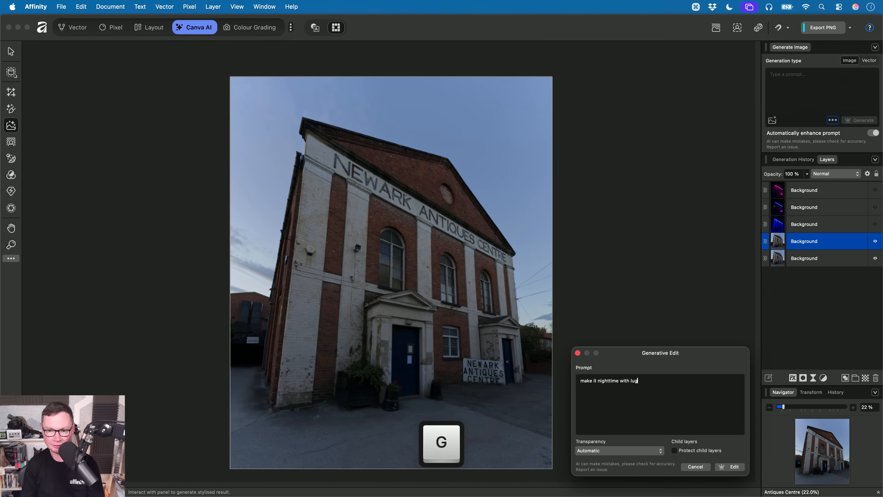
pyautogui.write('e building')
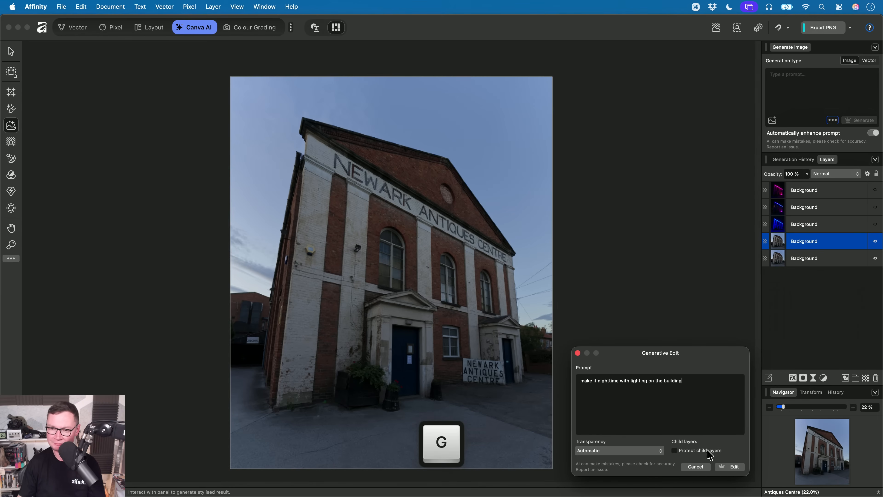
pyautogui.click(729, 466)
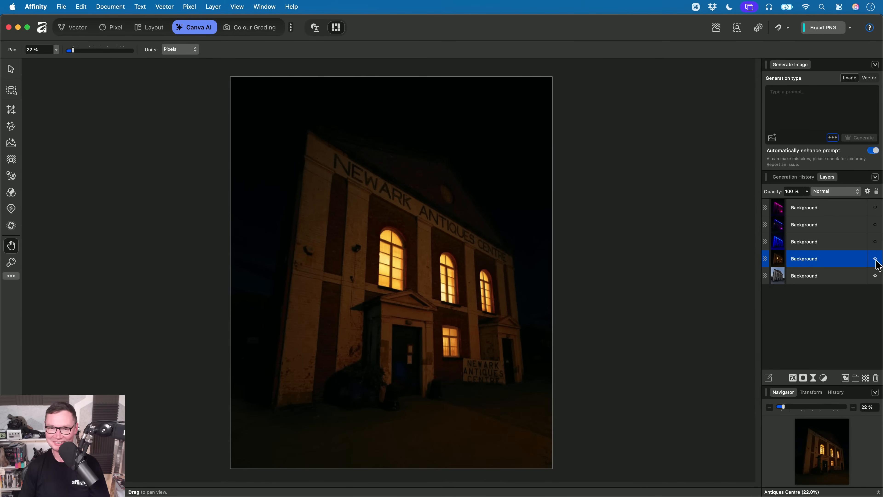
# Inspect the lit-window variation up close, hide it, and duplicate the original Background layer beneath it
pyautogui.keyDown('alt'); pyautogui.scroll(3, 453, 191); pyautogui.keyUp('alt')
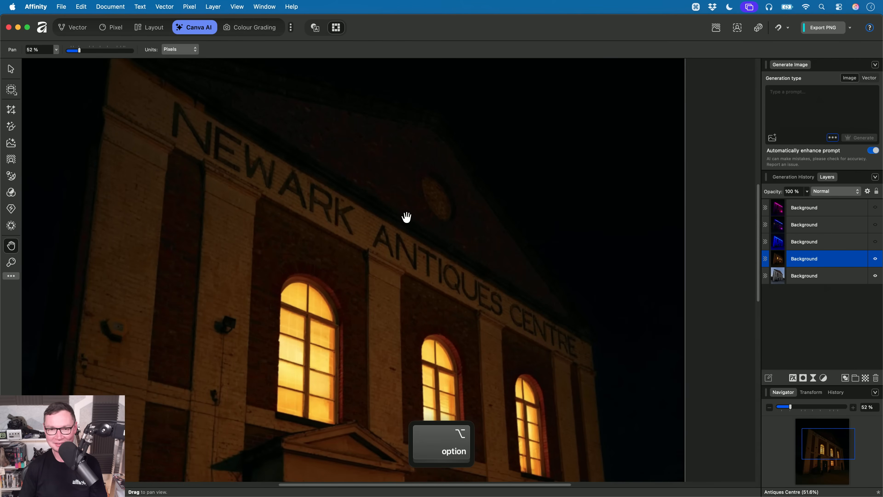
pyautogui.keyDown('alt'); pyautogui.scroll(4, 404, 217); pyautogui.keyUp('alt')
pyautogui.click(875, 260)
pyautogui.keyDown('alt'); pyautogui.scroll(-5, 429, 288); pyautogui.keyUp('alt')
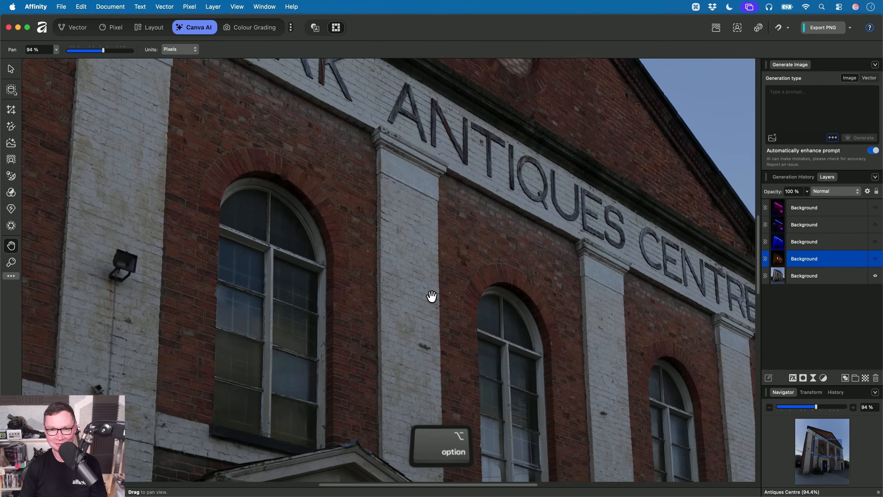
pyautogui.click(807, 278)
pyautogui.press('cmd+j')
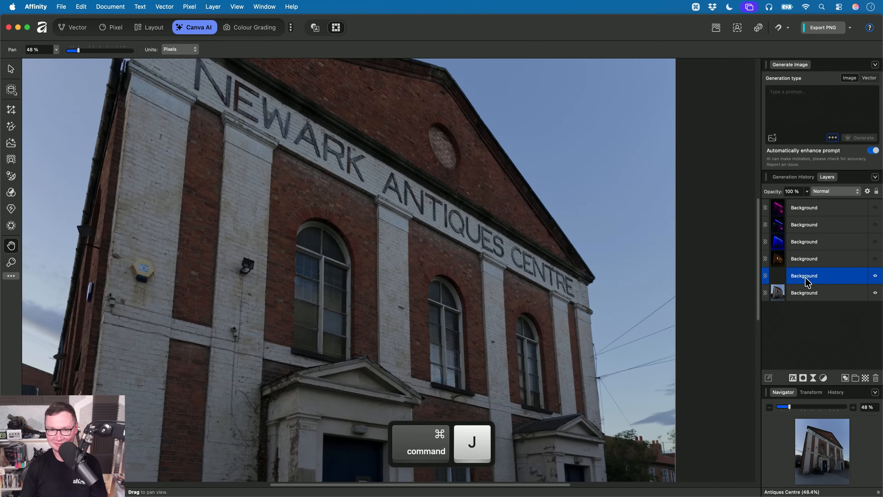
# Generate another variation on the new duplicate using Generative Edit with the prompt "make it nighttime with lighting on the building"
pyautogui.keyDown('alt'); pyautogui.scroll(-3, 568, 289); pyautogui.keyUp('alt')
pyautogui.moveTo(567, 289); pyautogui.dragTo(453, 272)
pyautogui.click(12, 143)
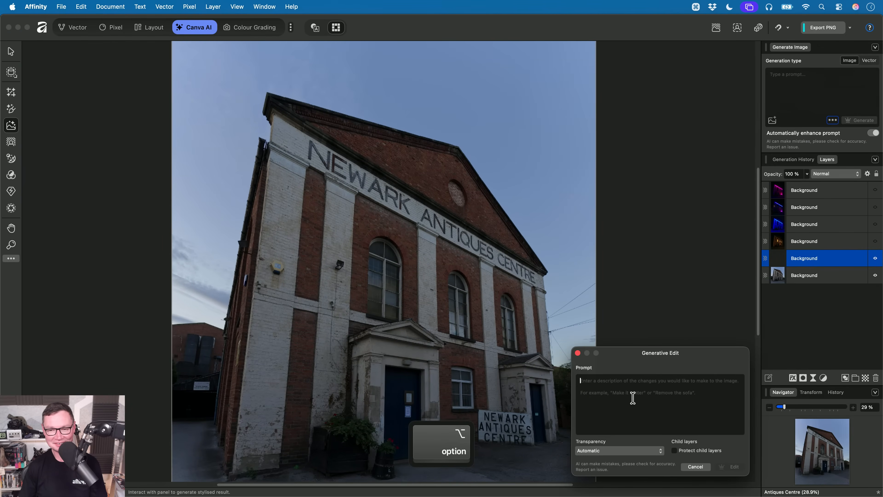
pyautogui.write('make it nighttime with ')
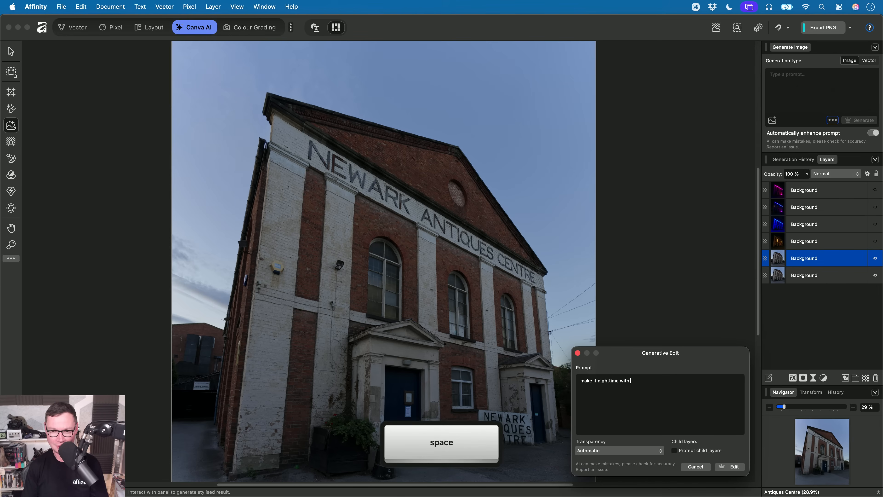
pyautogui.write('lighting on the bu')
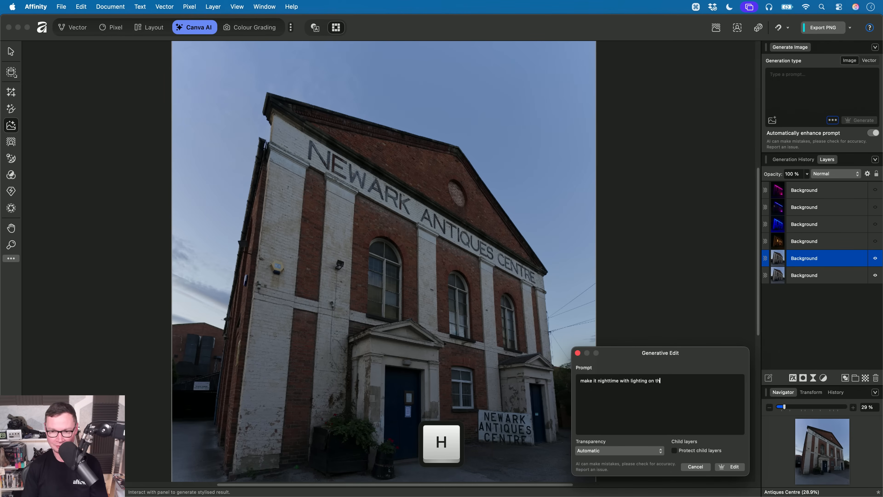
pyautogui.write('ilding')
pyautogui.click(734, 467)
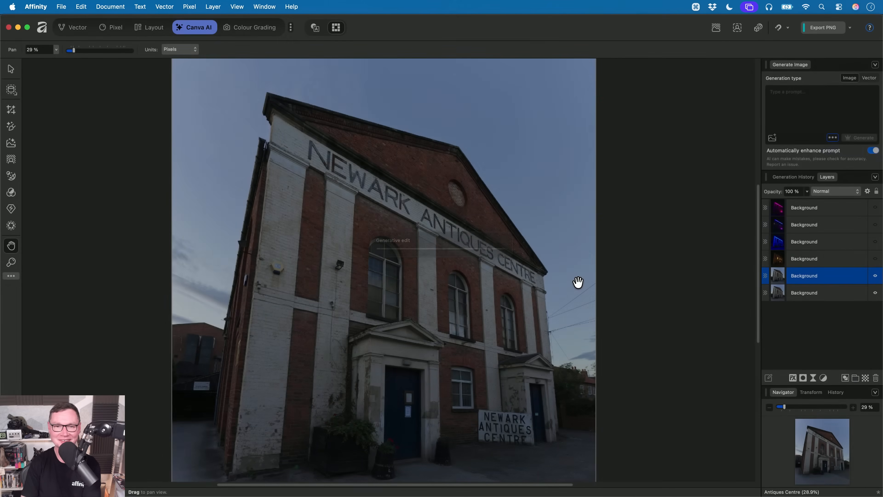
# Show the lit-window layer above the wall-lamp variation and set its blend mode to Screen
pyautogui.scroll(-3, 508, 258)
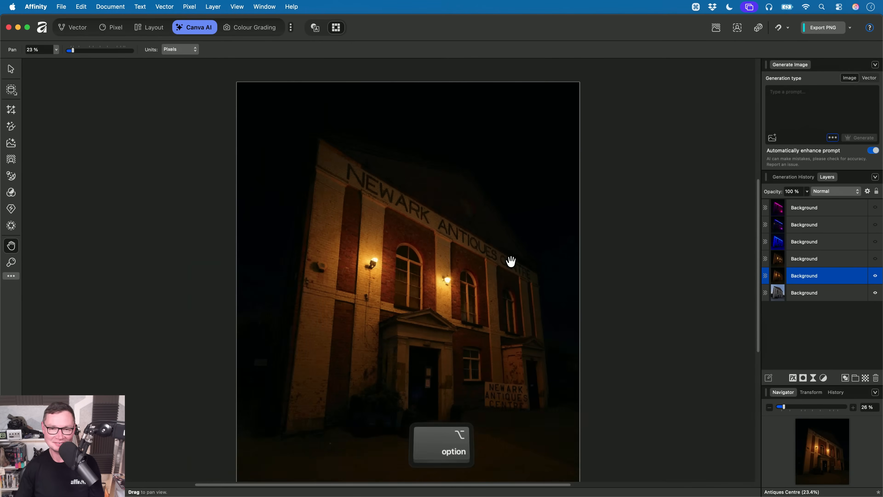
pyautogui.click(836, 257)
pyautogui.click(875, 260)
pyautogui.click(875, 260)
pyautogui.click(875, 259)
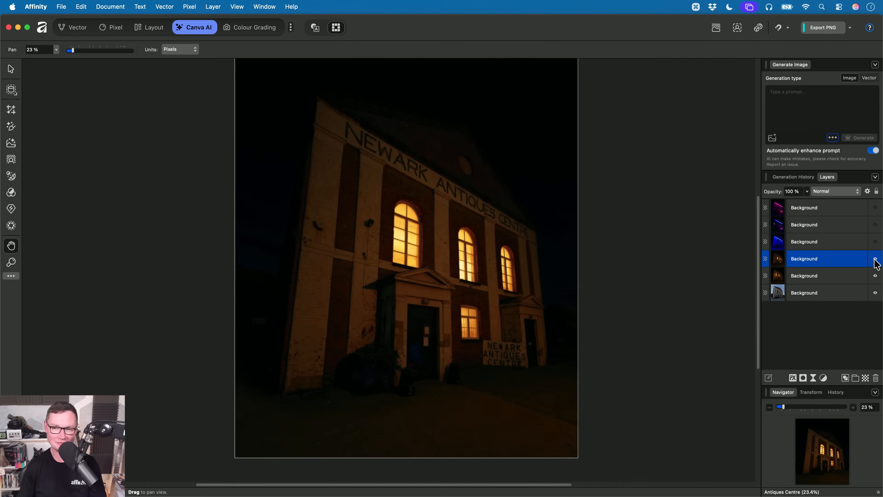
pyautogui.click(836, 191)
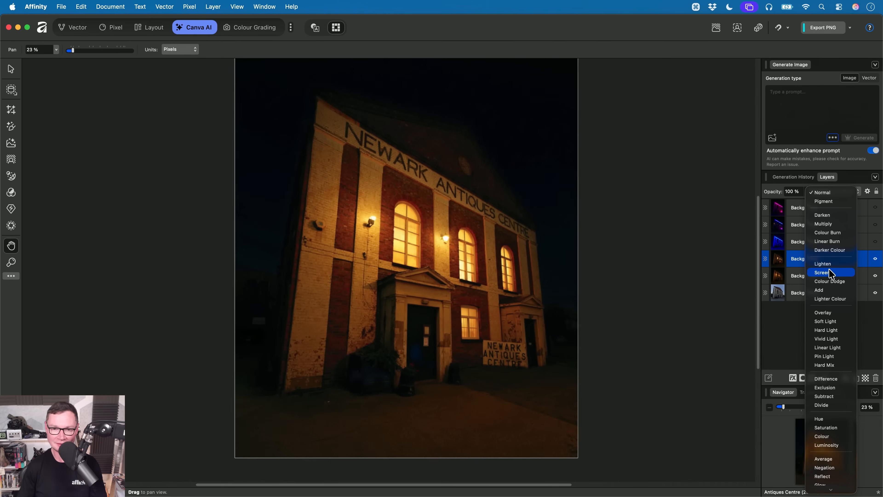
pyautogui.click(828, 273)
# Show the all-blue neon layer and set its blend mode to Screen
pyautogui.click(834, 242)
pyautogui.click(875, 242)
pyautogui.click(852, 191)
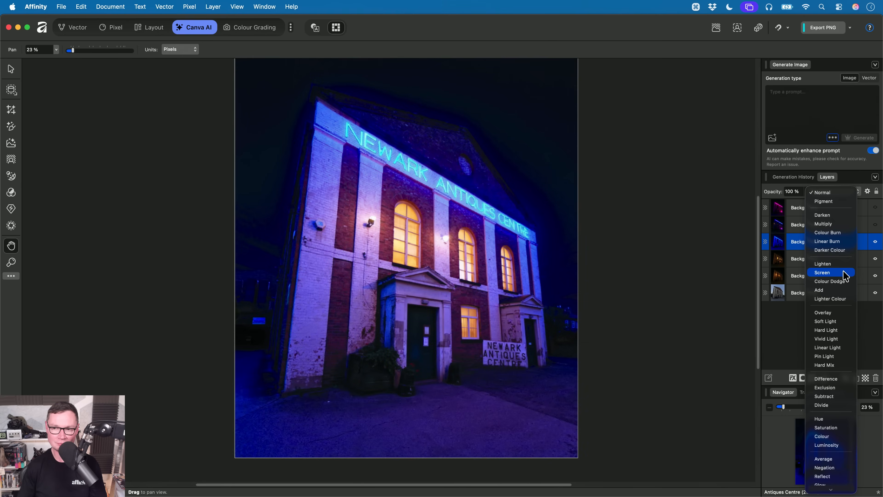
pyautogui.click(846, 275)
# Show the blue and purple neon sign layer, second in the stack, and set its blend mode to Lighten
pyautogui.click(843, 225)
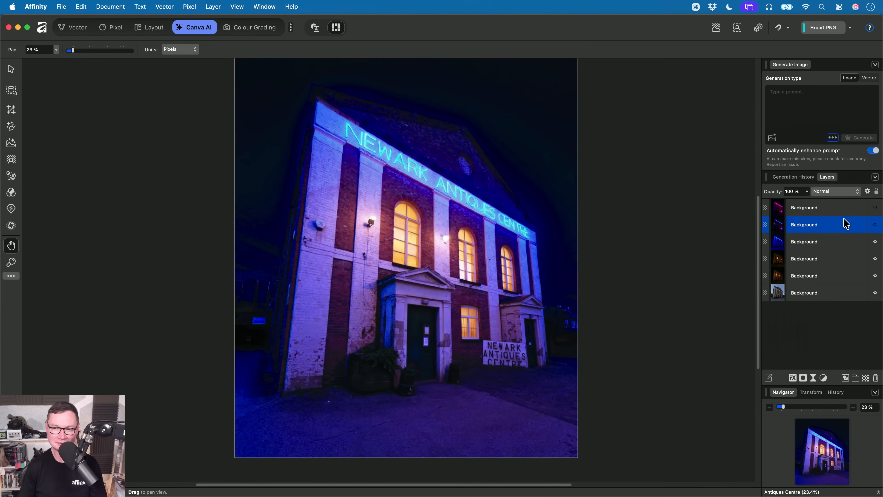
pyautogui.click(875, 226)
pyautogui.click(841, 191)
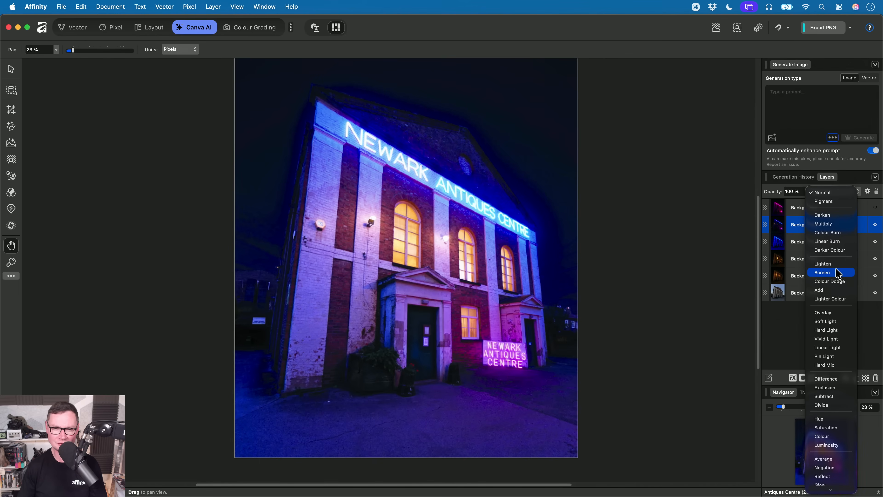
pyautogui.click(824, 263)
# Show the topmost pink neon layer and set its blend mode to Screen
pyautogui.click(843, 209)
pyautogui.click(876, 207)
pyautogui.click(841, 191)
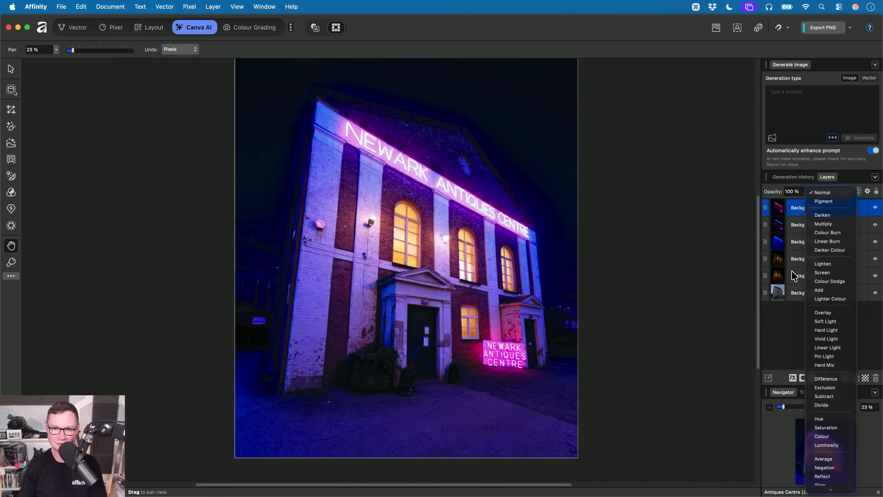
pyautogui.click(820, 273)
# Lower the opacity of the topmost pink neon layer and balance the opacity of the variation layers beneath it
pyautogui.moveTo(807, 192); pyautogui.dragTo(820, 209)
pyautogui.click(820, 224)
pyautogui.click(850, 248)
pyautogui.moveTo(764, 205); pyautogui.dragTo(799, 202)
pyautogui.click(831, 260)
pyautogui.click(807, 192)
pyautogui.click(832, 275)
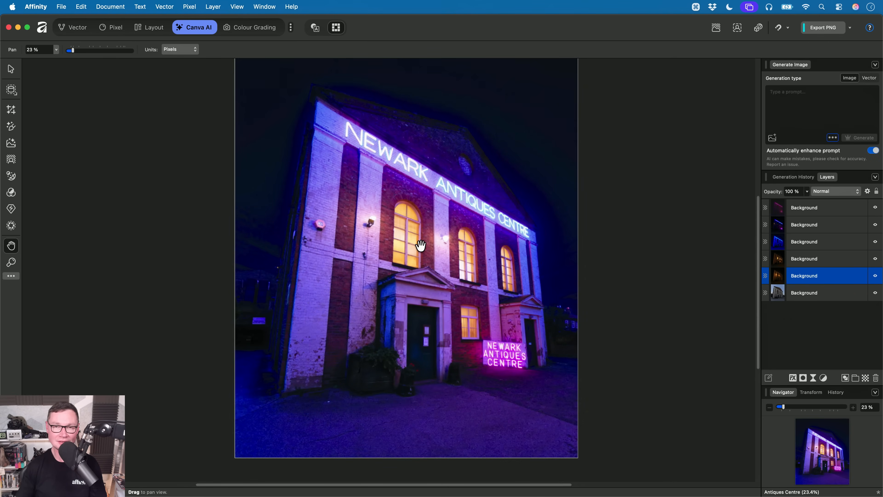
# Switch to Finder, open Antiques Centre Rave.af from the "09. Maybe?" folder in Affinity, and activate the View tool
pyautogui.press('super+Tab')
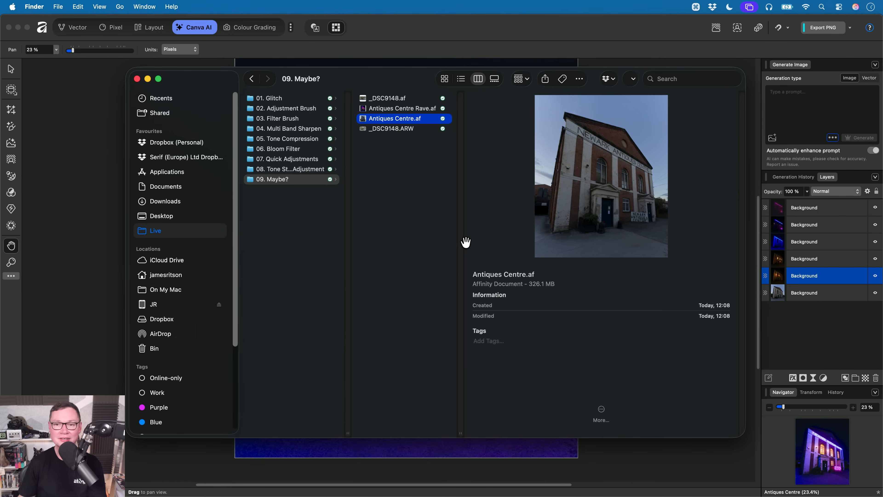
pyautogui.click(407, 110)
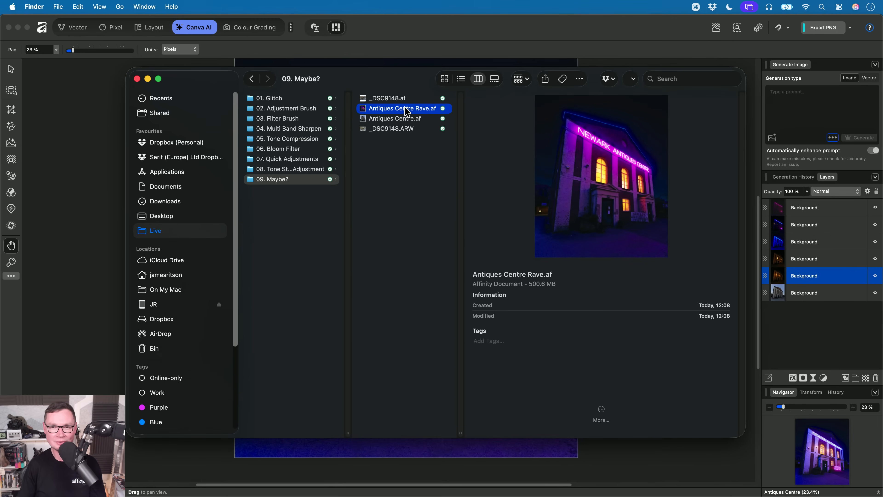
pyautogui.press('super+Tab')
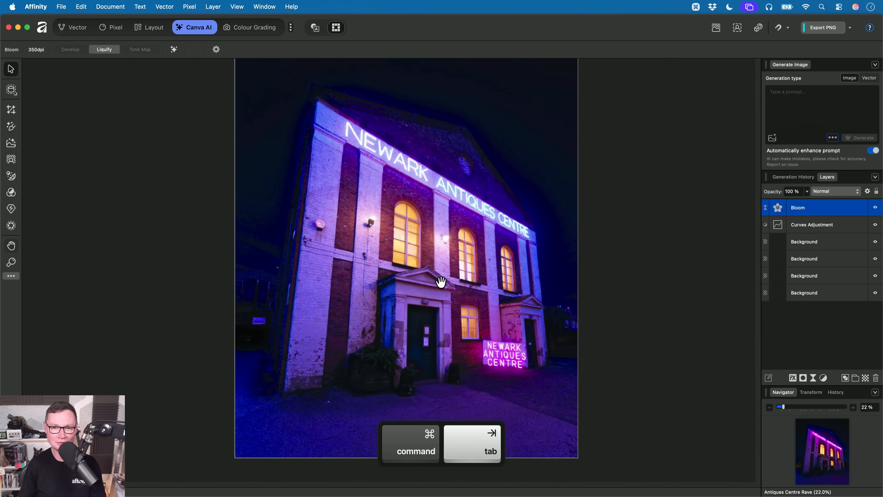
pyautogui.press('h')
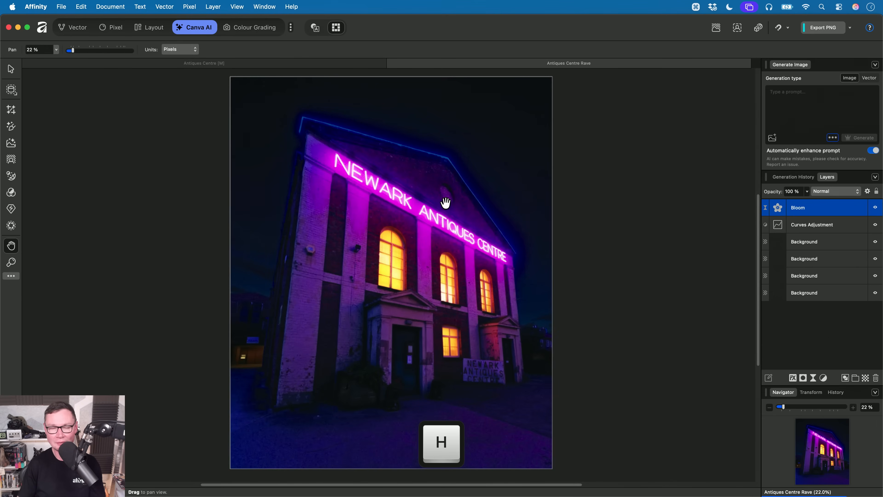
# Examine the finished neon composite up close and compare it with the Bloom and Curves Adjustment layers switched off and on
pyautogui.scroll(3, 443, 206)
pyautogui.scroll(-4, 443, 206)
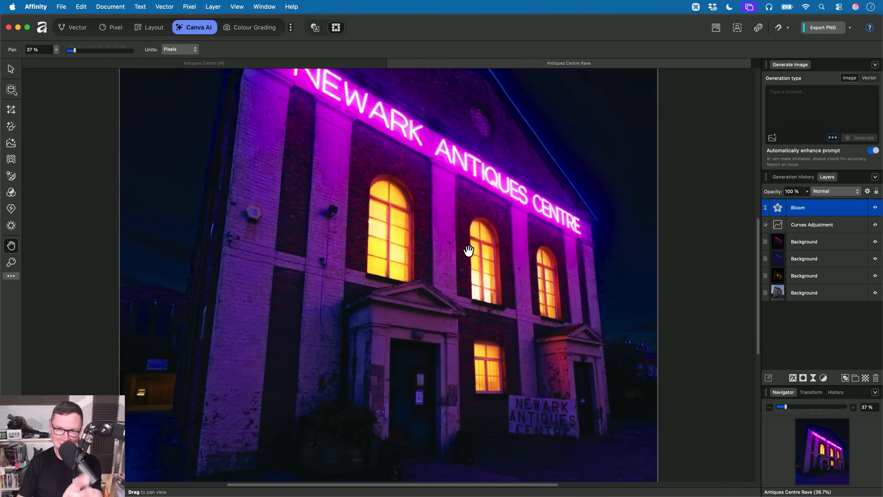
pyautogui.moveTo(485, 249); pyautogui.dragTo(493, 215)
pyautogui.scroll(-4, 493, 215)
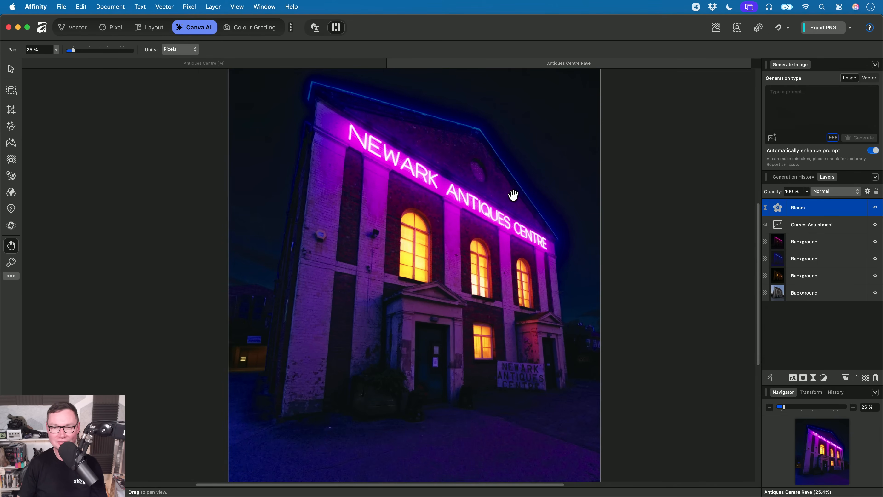
pyautogui.keyDown('shift'); pyautogui.click(844, 227); pyautogui.keyUp('shift')
pyautogui.click(876, 208)
pyautogui.click(876, 208)
pyautogui.moveTo(507, 258); pyautogui.dragTo(498, 272)
pyautogui.scroll(-2, 499, 272)
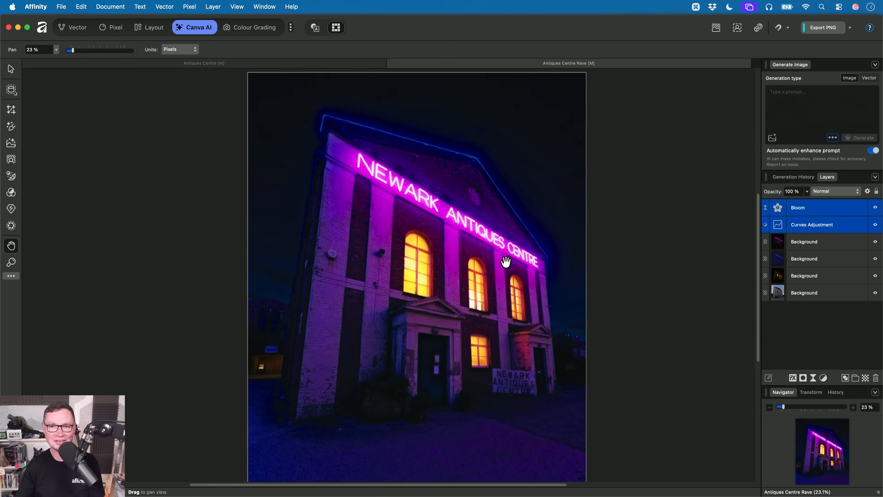
# Switch to Finder and open the Quality of Life Improvements folder inside Video Tutorials in the personal Dropbox
pyautogui.press('super+Tab')
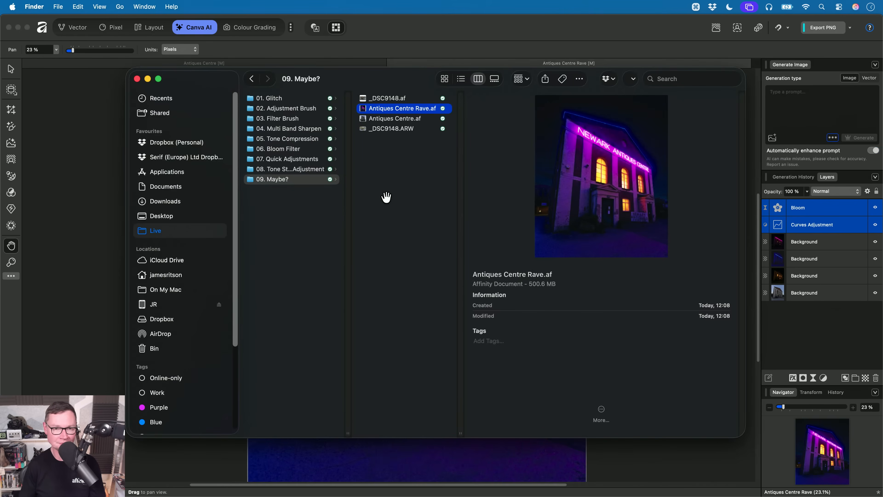
pyautogui.click(206, 142)
pyautogui.click(295, 300)
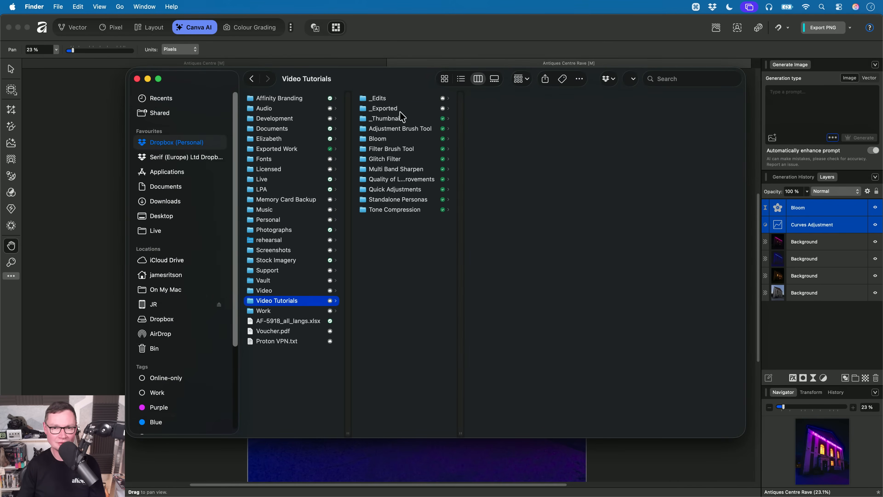
pyautogui.click(410, 180)
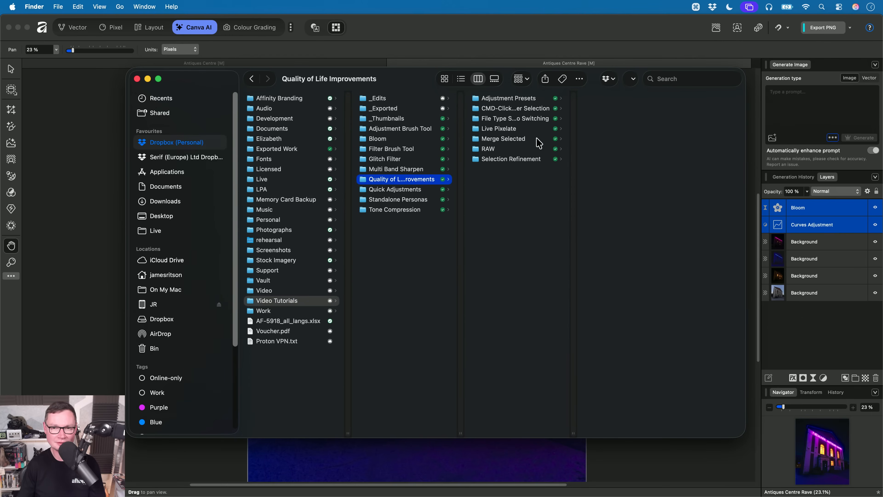
# Find Antiques Centre-upscaled.tiff in the File Type Studio Switching folder and open it in Affinity
pyautogui.click(517, 129)
pyautogui.press('Down')
pyautogui.press('Up')
pyautogui.press('Up')
pyautogui.press('Right')
pyautogui.press('Down')
pyautogui.press('Down')
pyautogui.press('Down')
pyautogui.press('Down')
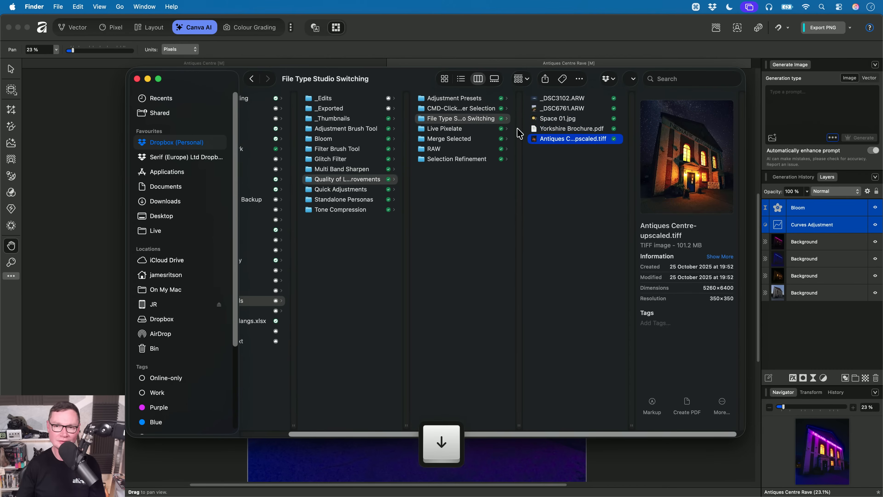
pyautogui.moveTo(562, 141); pyautogui.dragTo(554, 35)
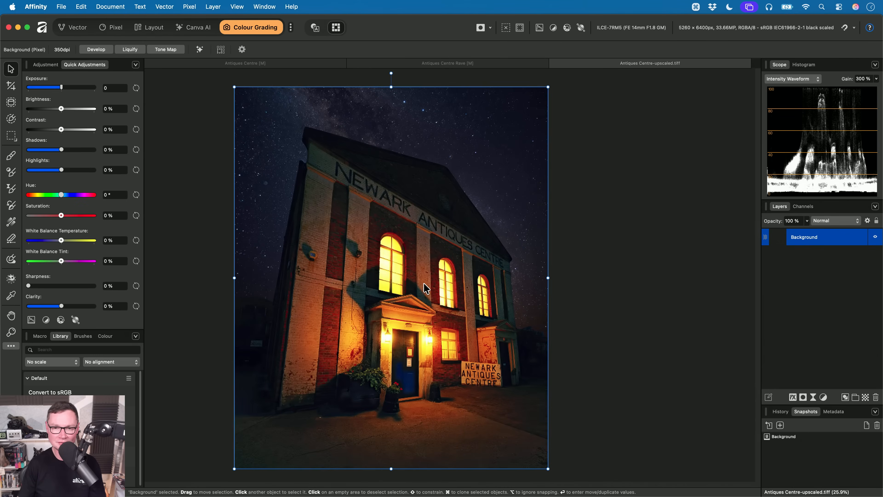
# Examine the starry sky and lit building in the upscaled Antiques Centre image up close, and close that document
pyautogui.press('h')
pyautogui.scroll(3, 413, 266)
pyautogui.moveTo(414, 268); pyautogui.dragTo(443, 334)
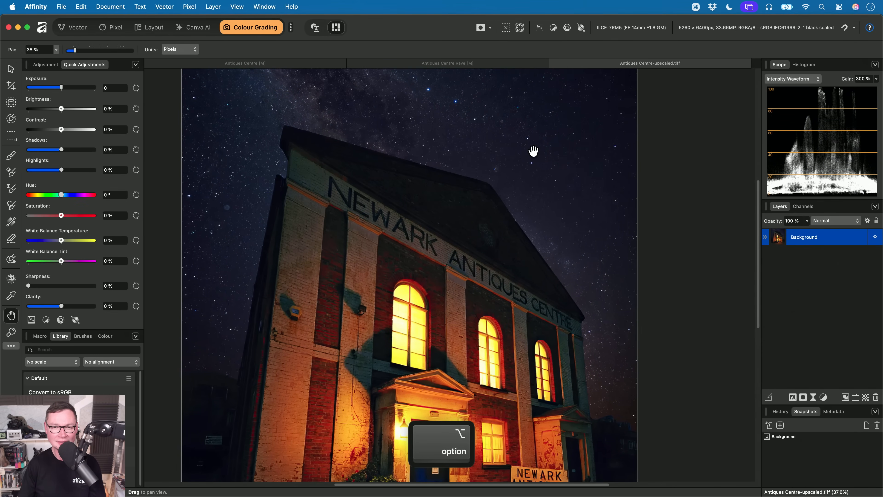
pyautogui.moveTo(528, 124); pyautogui.dragTo(542, 188)
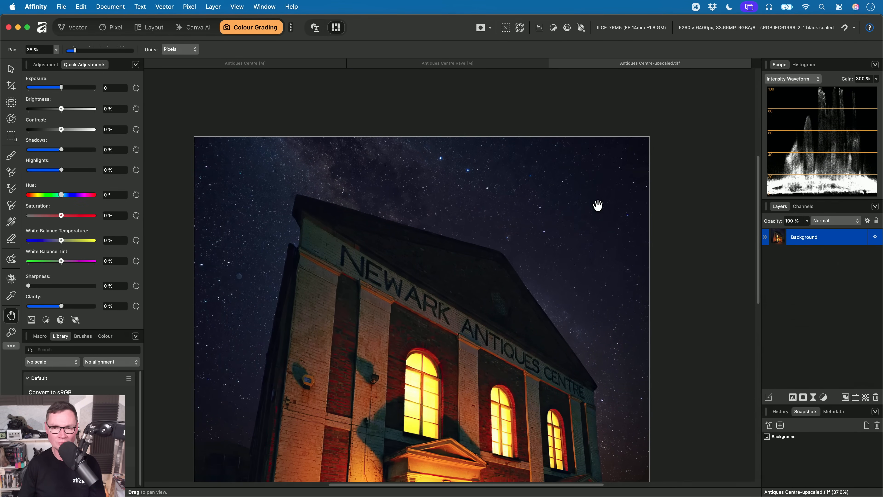
pyautogui.moveTo(247, 340); pyautogui.dragTo(242, 190)
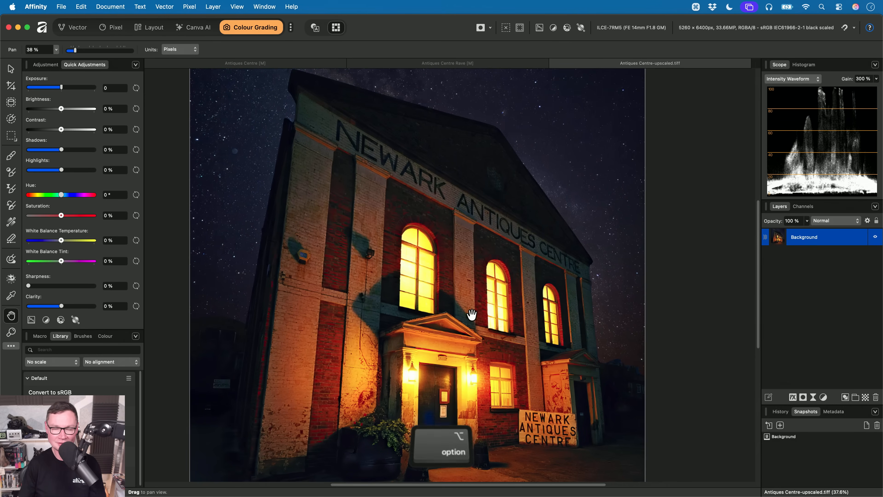
pyautogui.scroll(-2, 465, 297)
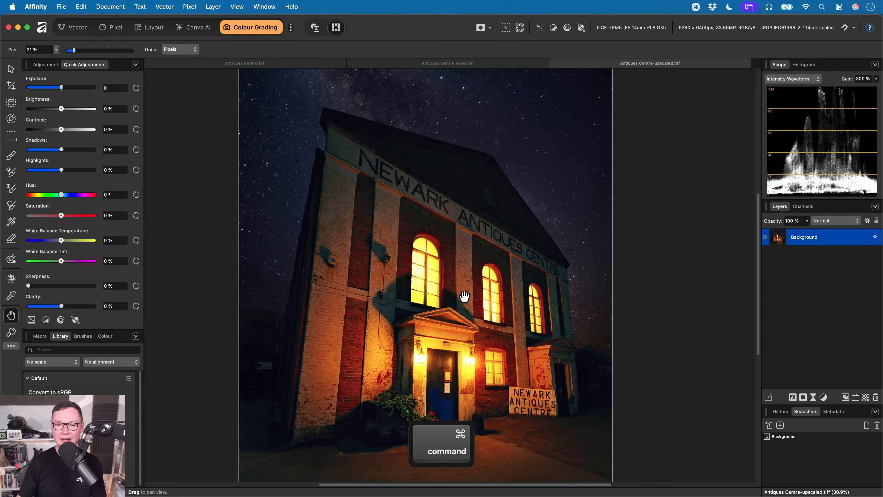
pyautogui.press('super+w')
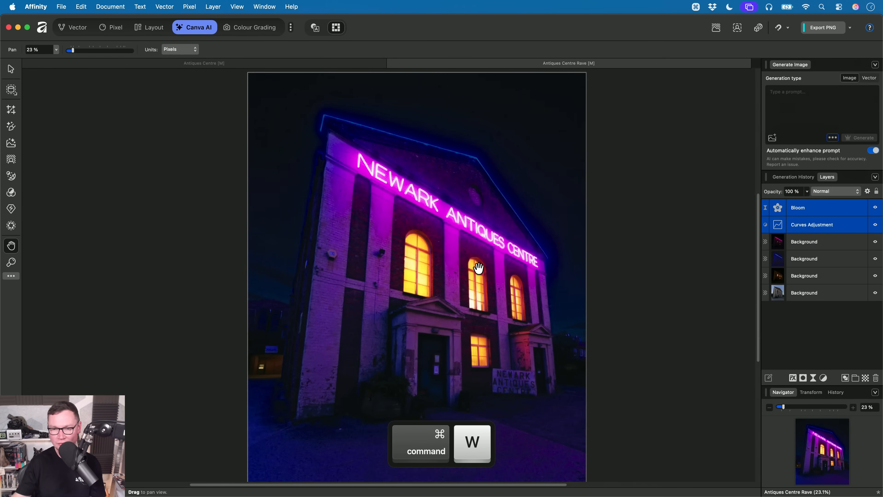
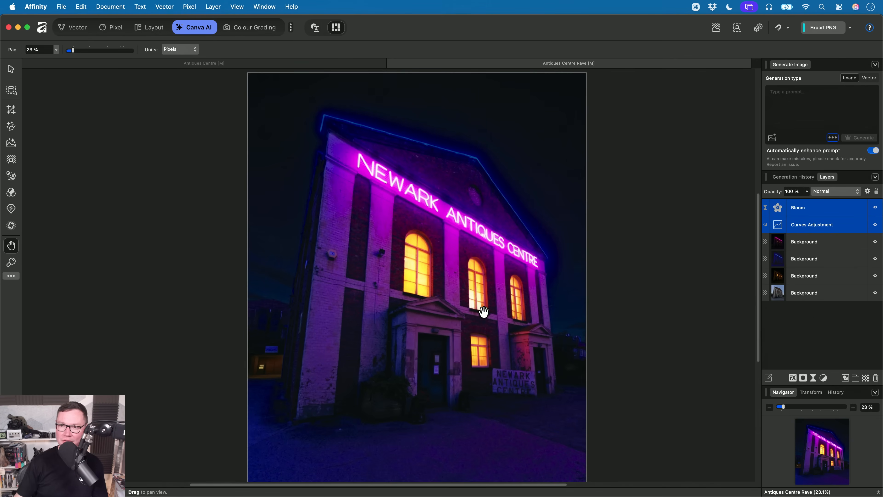
# Explore the image count setting in the Generate Image options
pyautogui.click(833, 138)
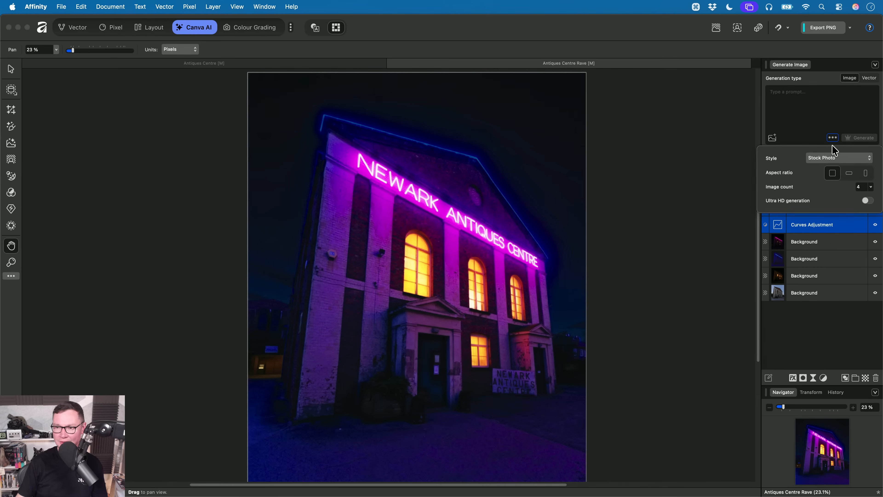
pyautogui.click(871, 187)
pyautogui.moveTo(877, 197); pyautogui.dragTo(833, 197)
pyautogui.click(343, 134)
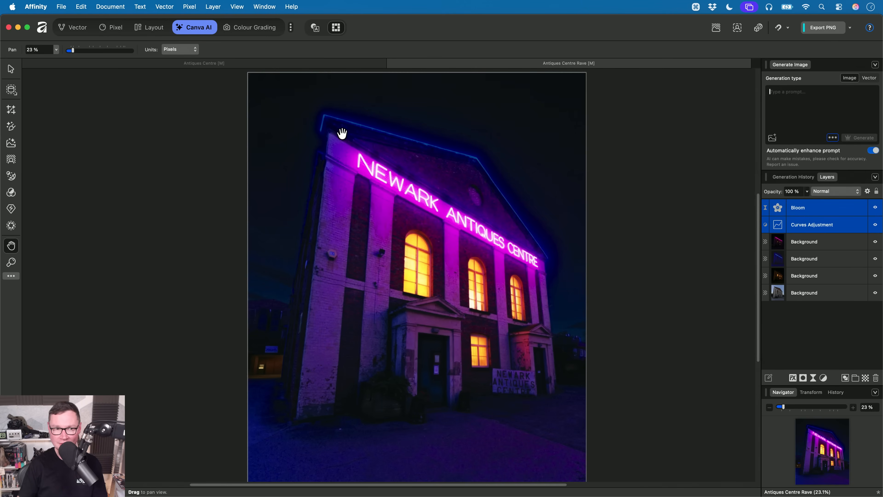
# Try an image count of 8 for Generative Fill and cancel without generating
pyautogui.click(11, 127)
pyautogui.click(741, 443)
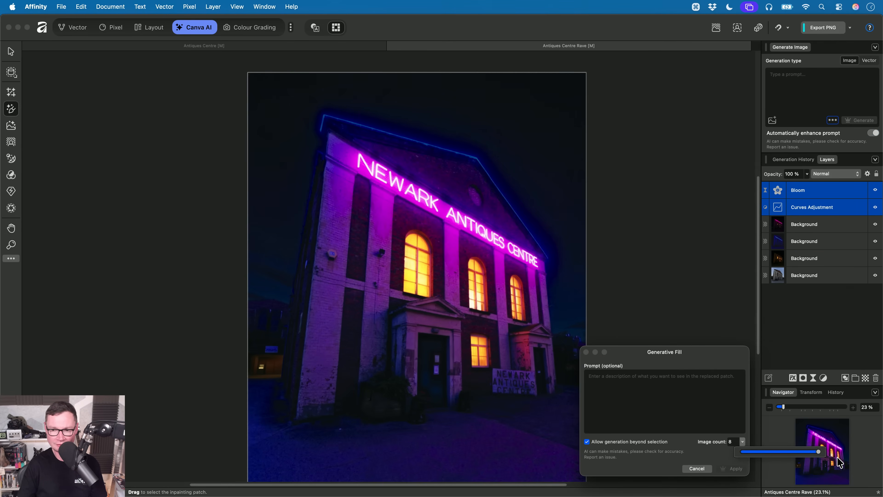
pyautogui.click(696, 468)
# Start a generative expand of the canvas, try an image count of 5, and cancel it
pyautogui.scroll(-2, 483, 292)
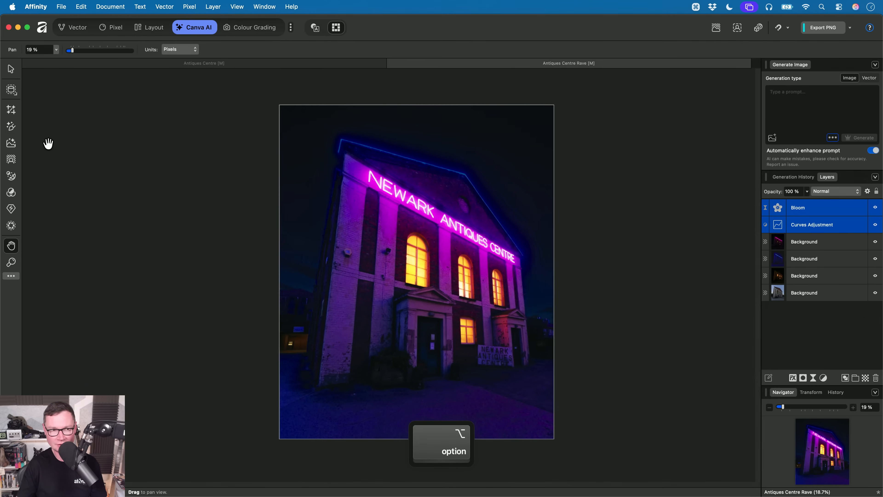
pyautogui.click(13, 111)
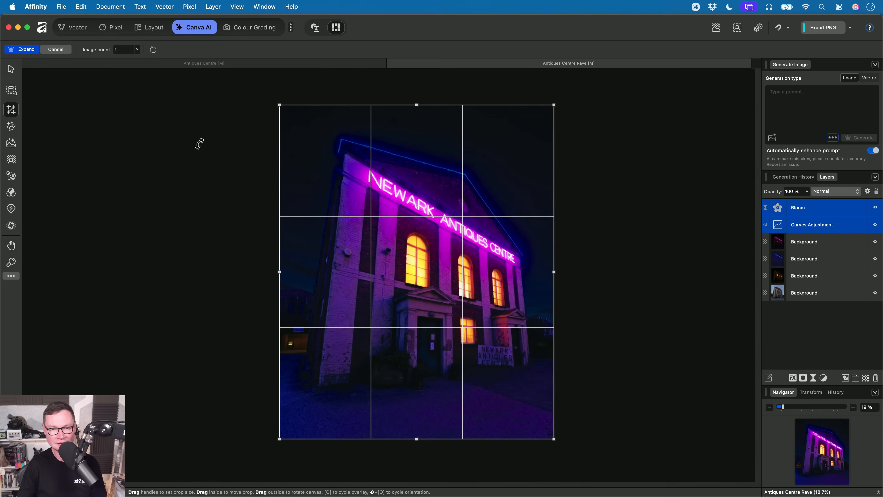
pyautogui.click(137, 50)
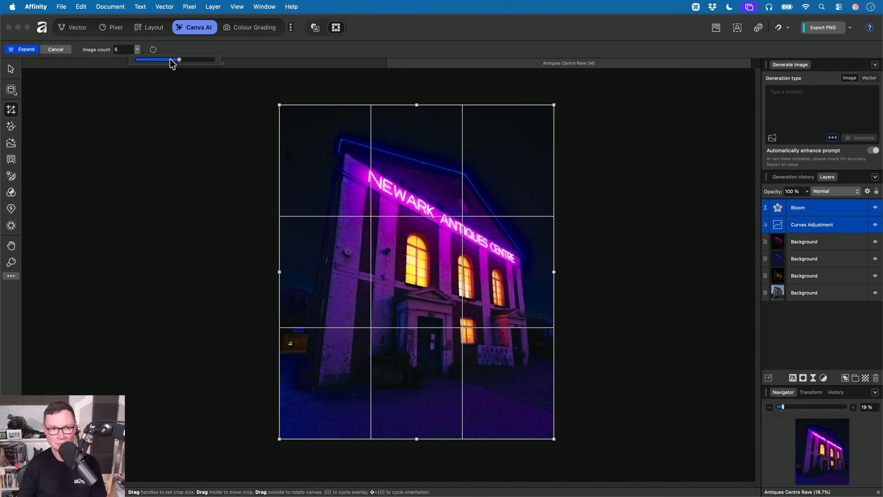
pyautogui.click(58, 50)
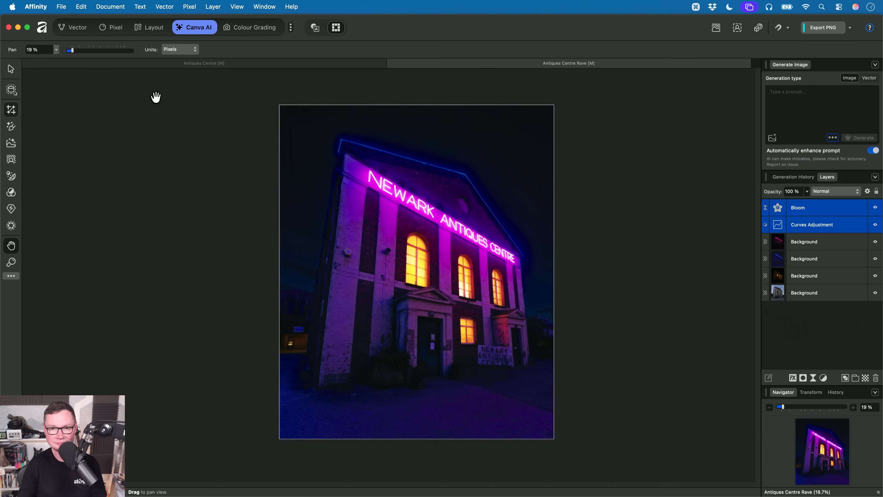
pyautogui.scroll(2, 441, 251)
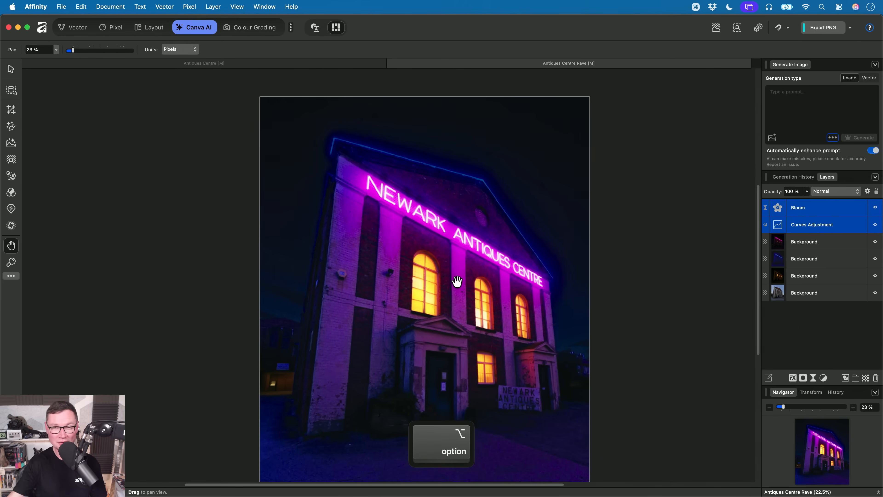
# Close the Antiques Centre Rave and Antiques Centre documents
pyautogui.press('super+w')
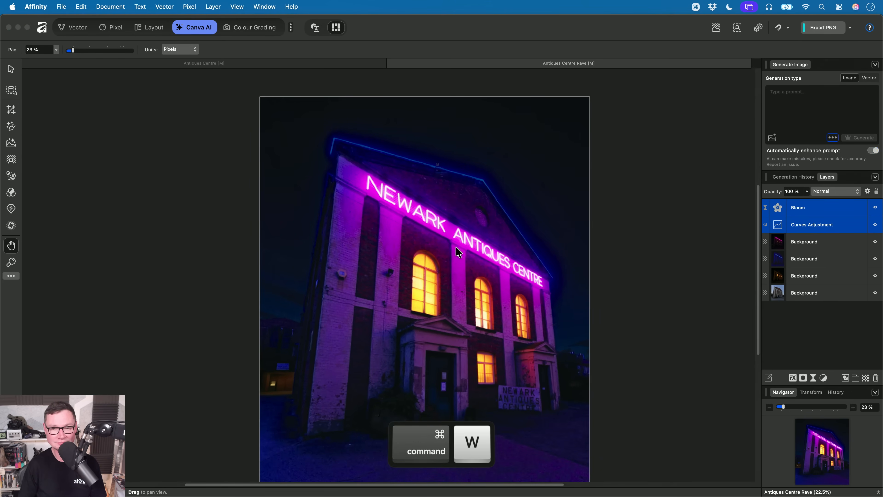
pyautogui.click(460, 212)
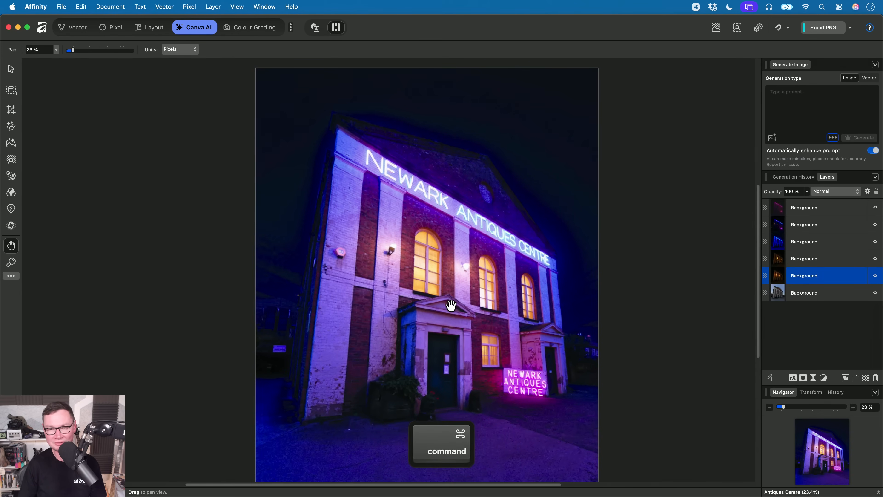
pyautogui.press('super+w')
pyautogui.click(442, 209)
# Switch to Finder and select _DSC9148.ARW in the "09. Maybe?" folder under Live
pyautogui.press('super+Tab')
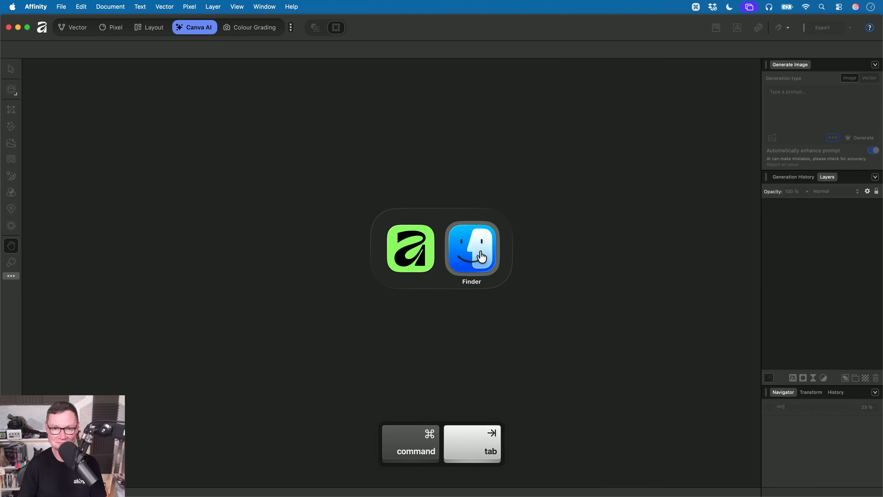
pyautogui.press('Left')
pyautogui.press('Left')
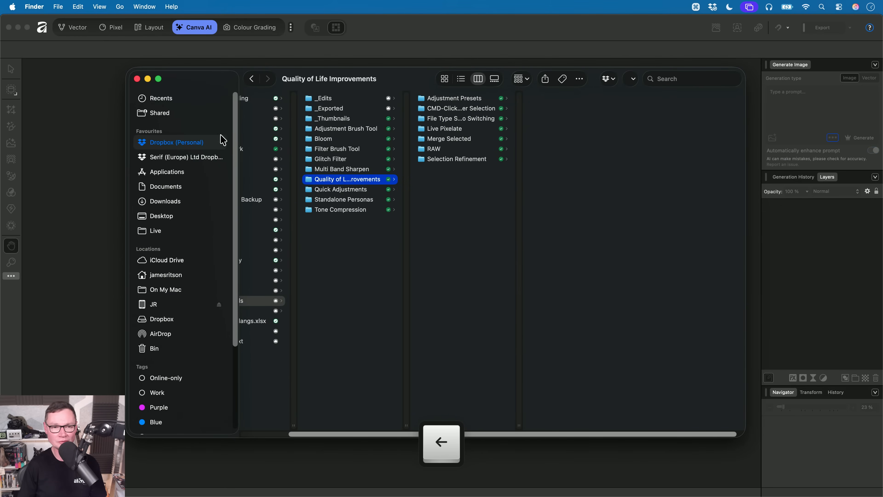
pyautogui.click(174, 235)
pyautogui.click(275, 180)
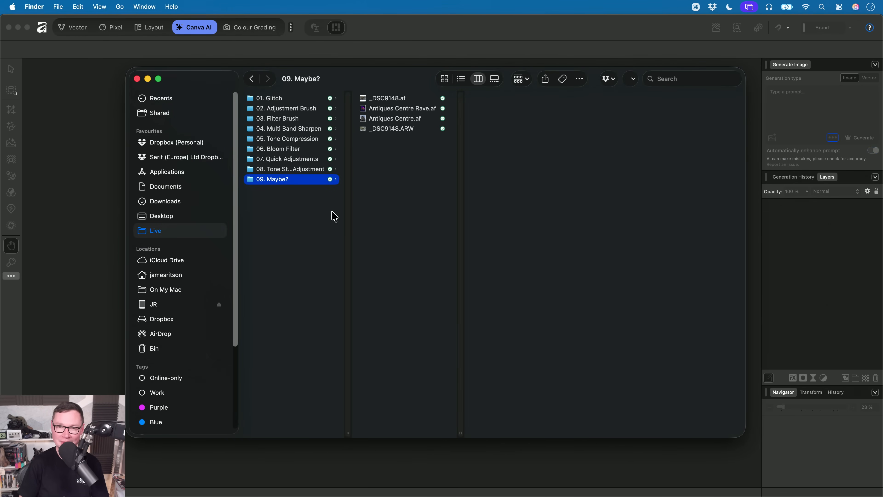
pyautogui.press('Right')
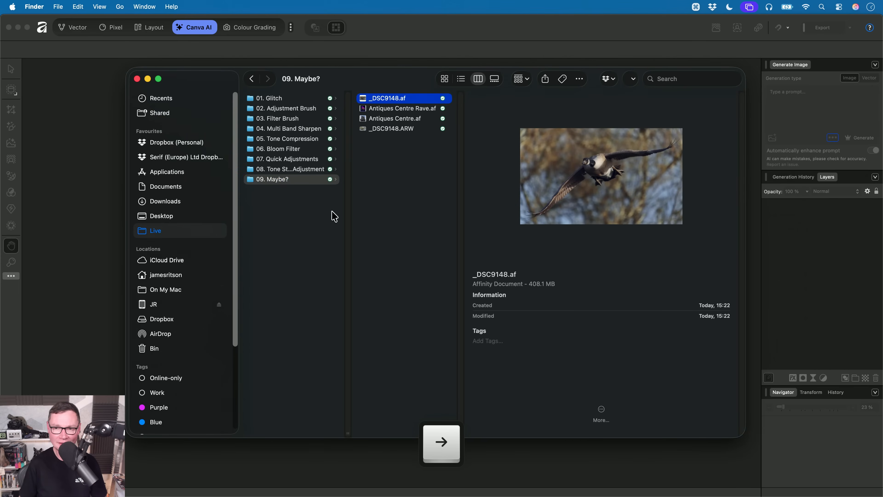
pyautogui.press('Down')
pyautogui.press('Down')
pyautogui.press('Down')
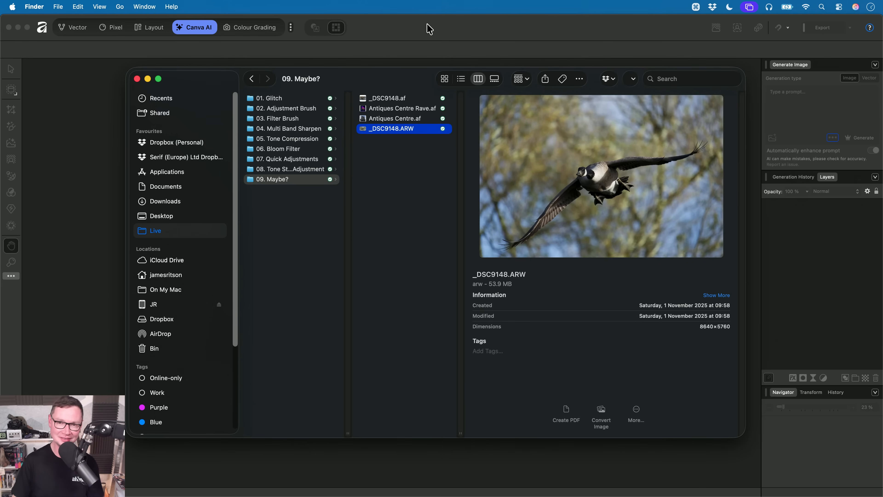
# Open the _DSC9148.ARW goose photo from Finder in Affinity for RAW development
pyautogui.click(434, 51)
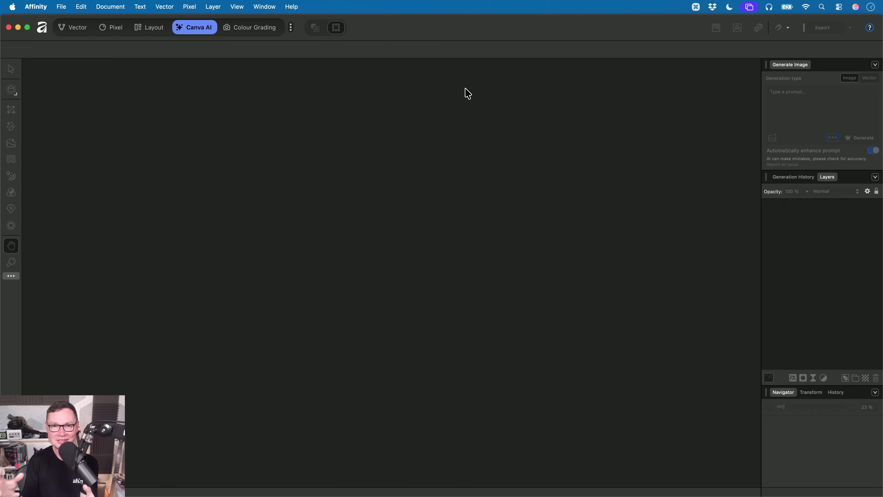
pyautogui.press('super+Tab')
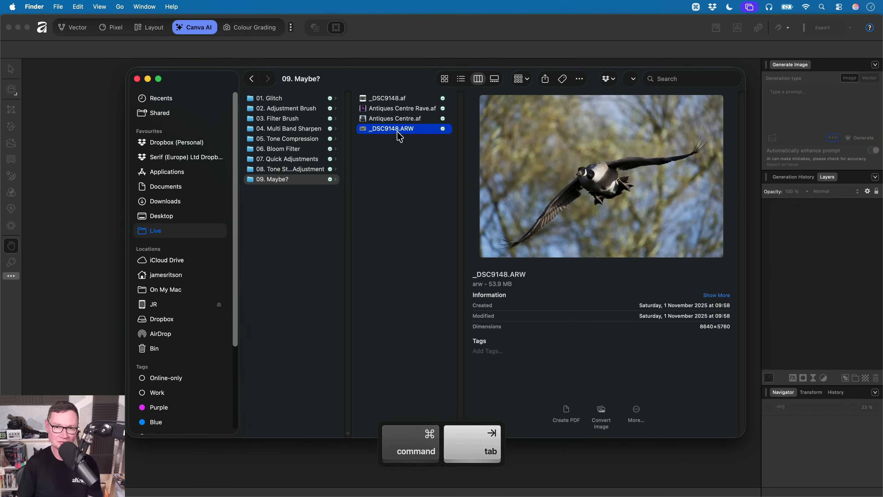
pyautogui.moveTo(398, 135); pyautogui.dragTo(431, 254)
pyautogui.press('super+Tab')
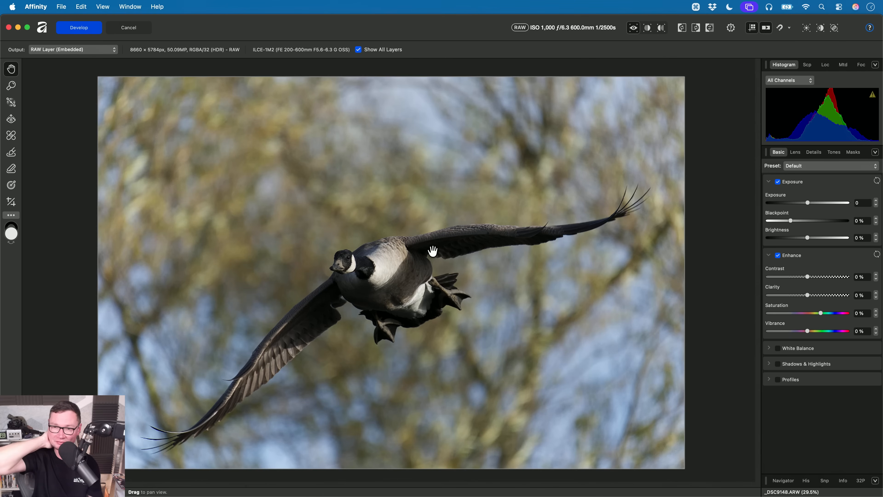
# Examine the flying goose's head and plumage detail up close and return to the full image
pyautogui.moveTo(457, 238); pyautogui.dragTo(473, 233)
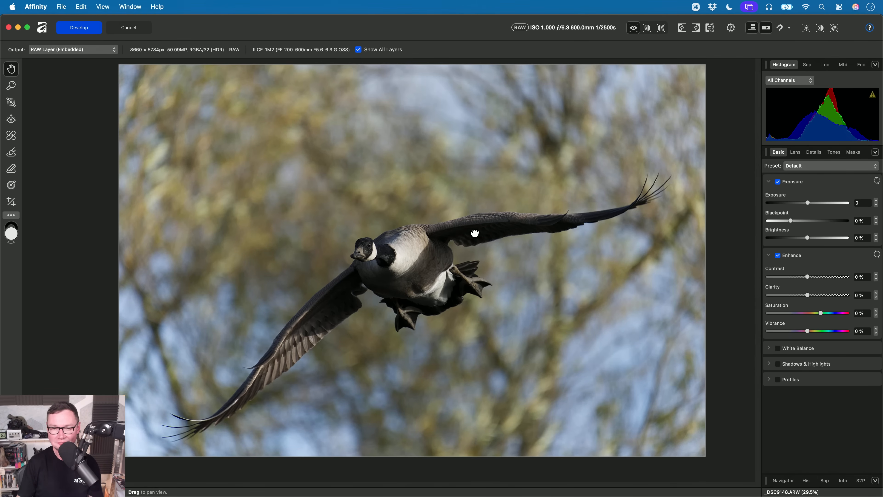
pyautogui.press('super+1')
pyautogui.scroll(-3, 400, 278)
pyautogui.scroll(3, 389, 276)
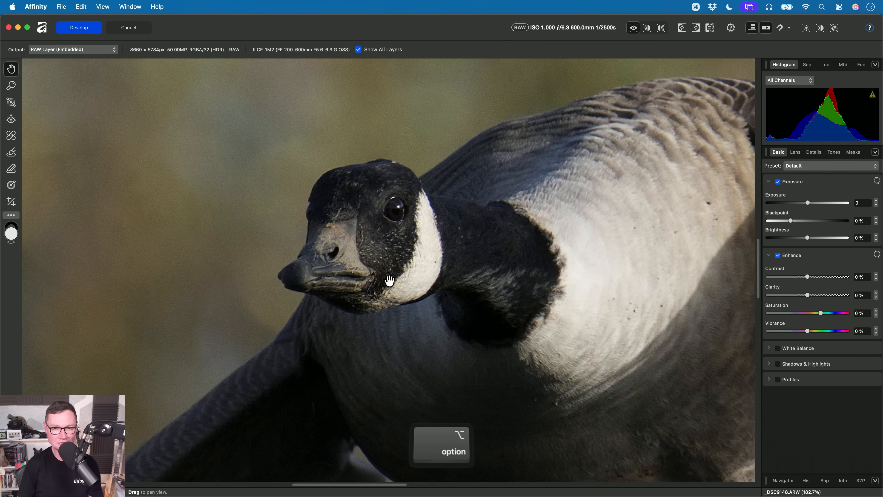
pyautogui.scroll(-3, 392, 279)
pyautogui.press('super+0')
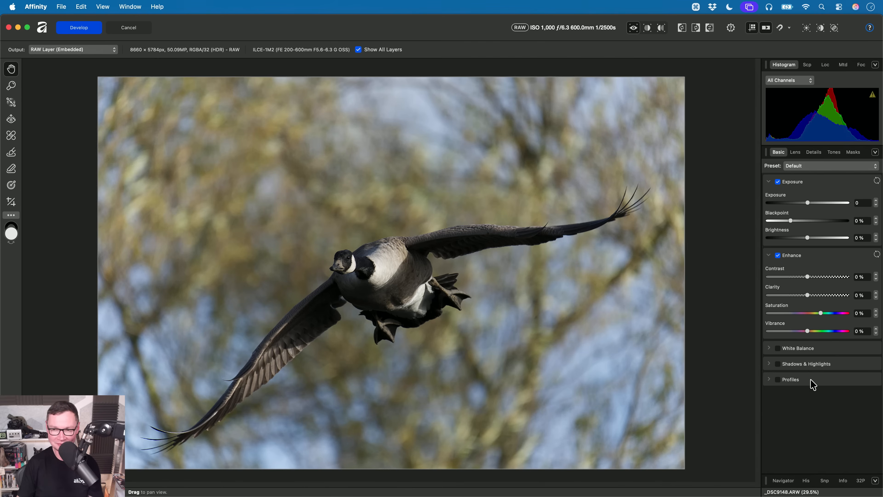
# Enable Shadows & Highlights, set Highlights to -64 %, and check the available masks
pyautogui.click(806, 364)
pyautogui.moveTo(807, 402); pyautogui.dragTo(783, 403)
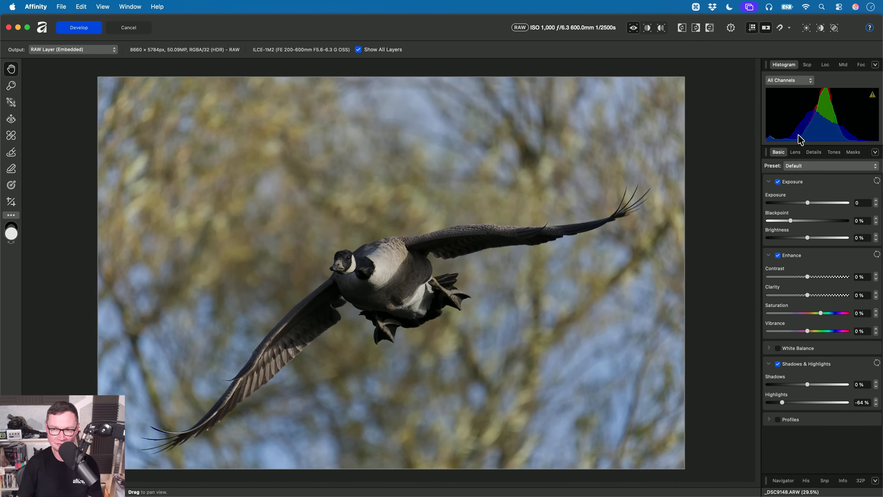
pyautogui.click(853, 152)
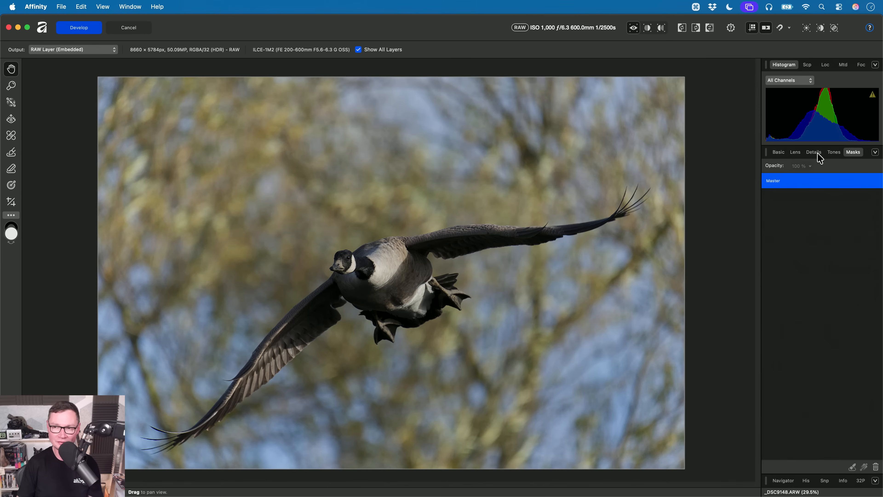
pyautogui.click(782, 153)
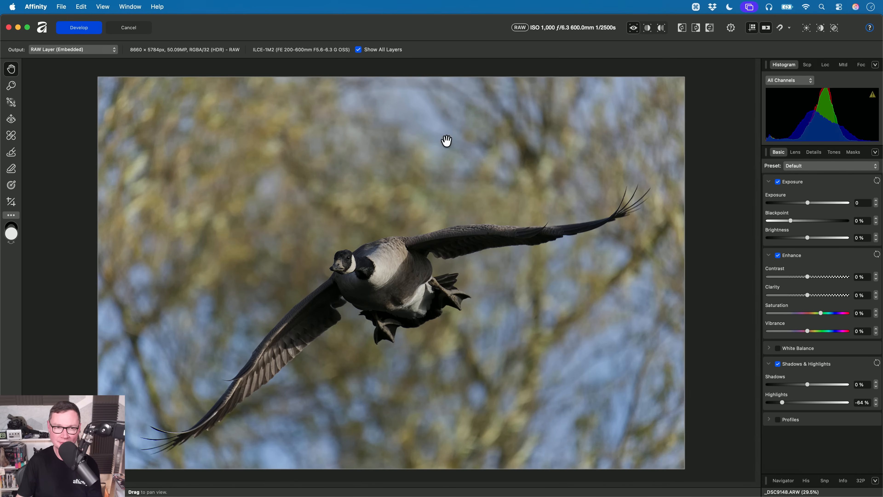
# Develop the goose photo as an embedded RAW layer
pyautogui.click(87, 28)
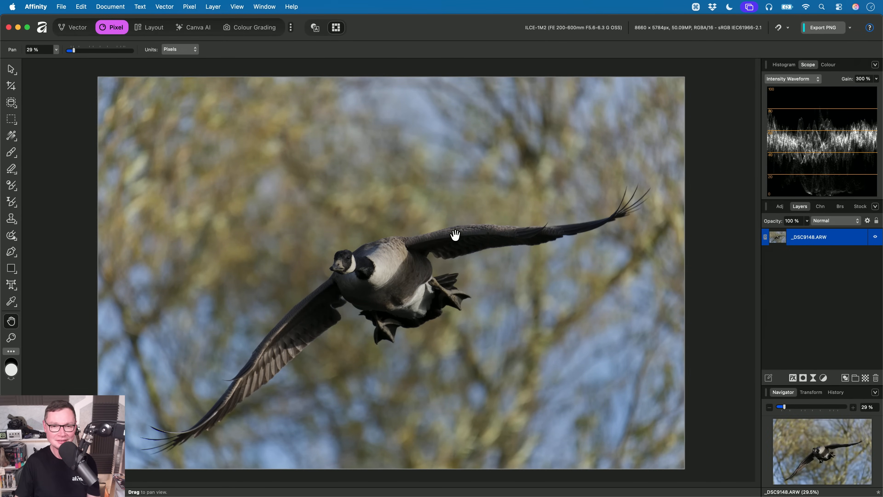
pyautogui.moveTo(453, 237); pyautogui.dragTo(467, 217)
pyautogui.keyDown('alt'); pyautogui.scroll(2, 428, 234); pyautogui.keyUp('alt')
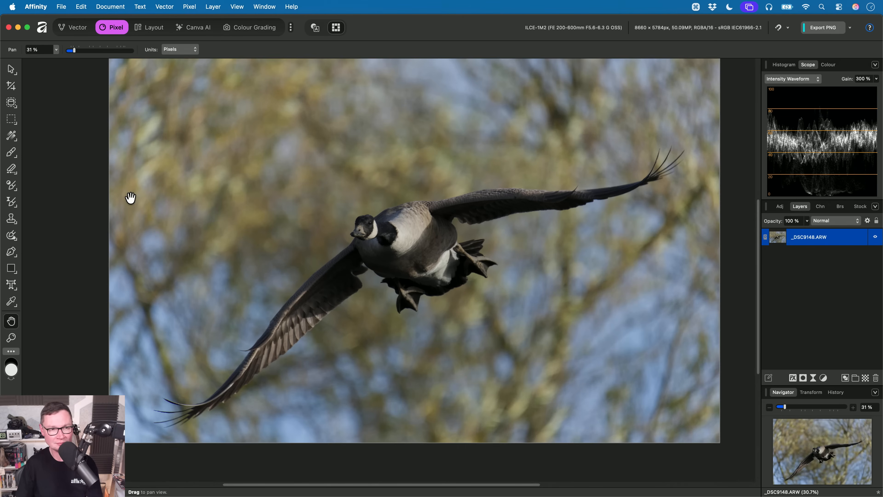
# Try selecting the whole flying goose with the Object Selection tool, and clear the selection
pyautogui.click(12, 105)
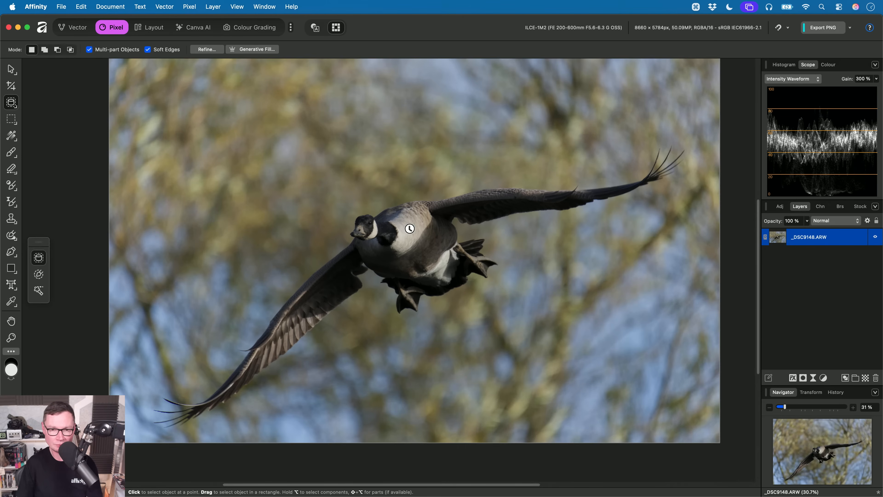
pyautogui.click(376, 248)
pyautogui.click(590, 363)
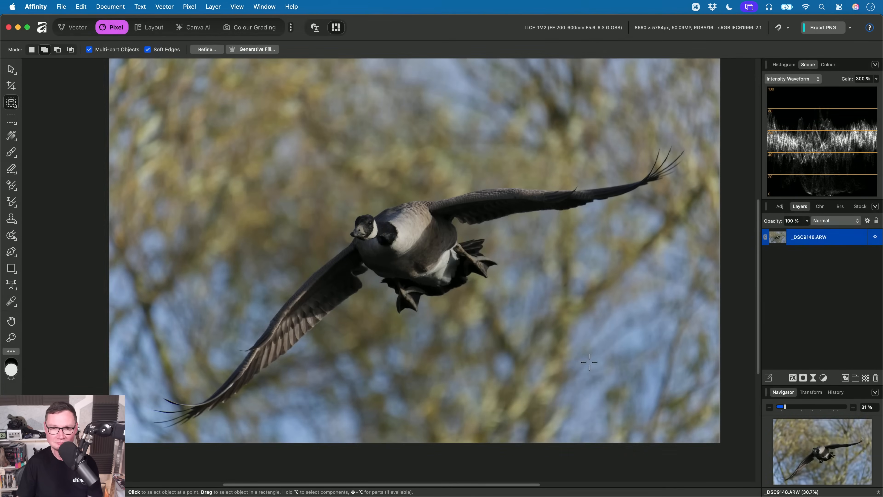
pyautogui.scroll(1, 456, 311)
pyautogui.press('h')
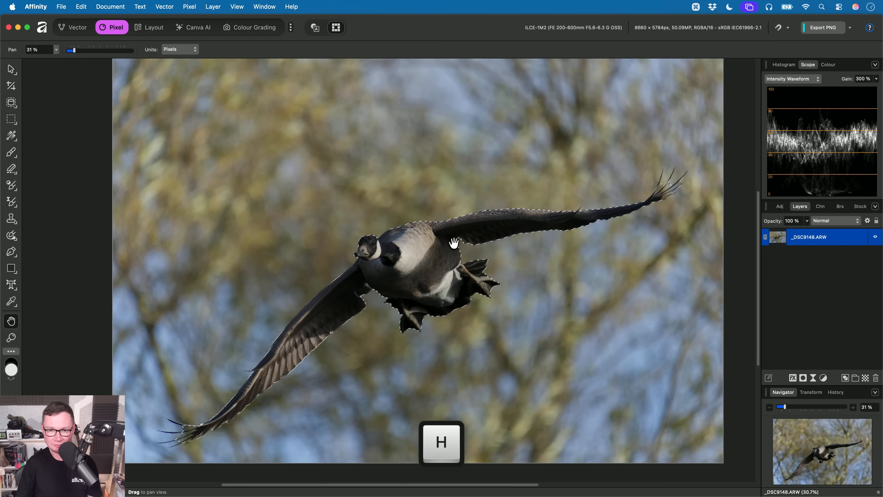
pyautogui.press('super+d')
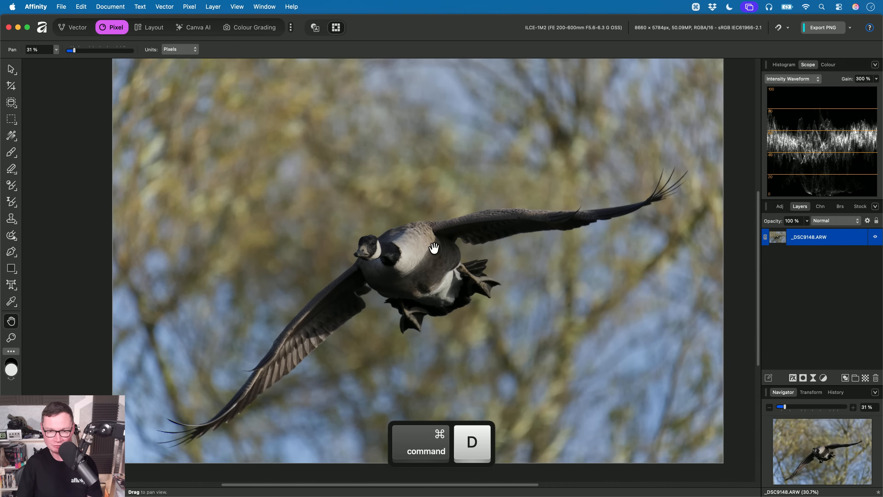
# Select the goose on the _DSC9148.ARW layer using Select Subject
pyautogui.press('v')
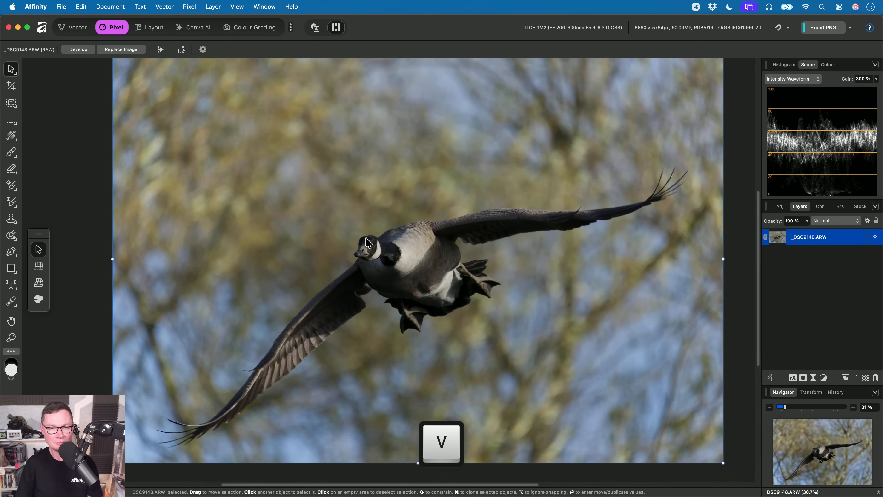
pyautogui.scroll(-5, 203, 376)
pyautogui.hscroll(-2, 202, 376)
pyautogui.keyDown('alt'); pyautogui.scroll(5, 203, 377); pyautogui.keyUp('alt')
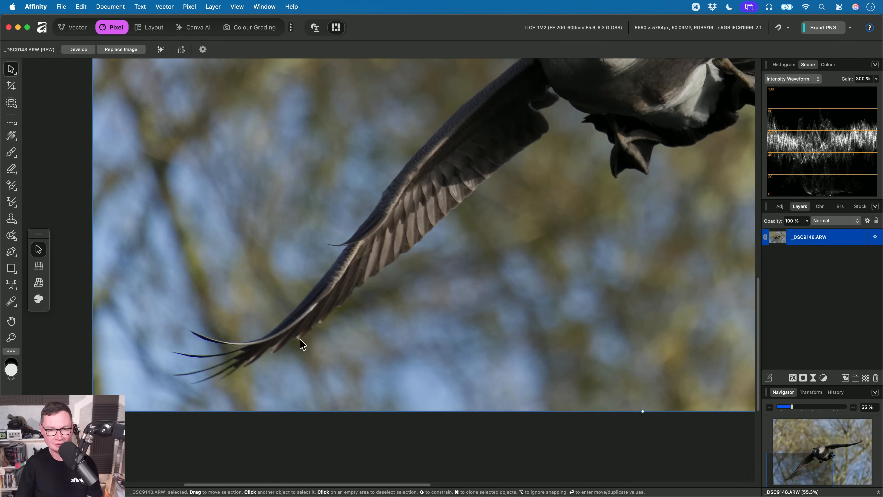
pyautogui.scroll(4, 387, 255)
pyautogui.hscroll(8, 387, 255)
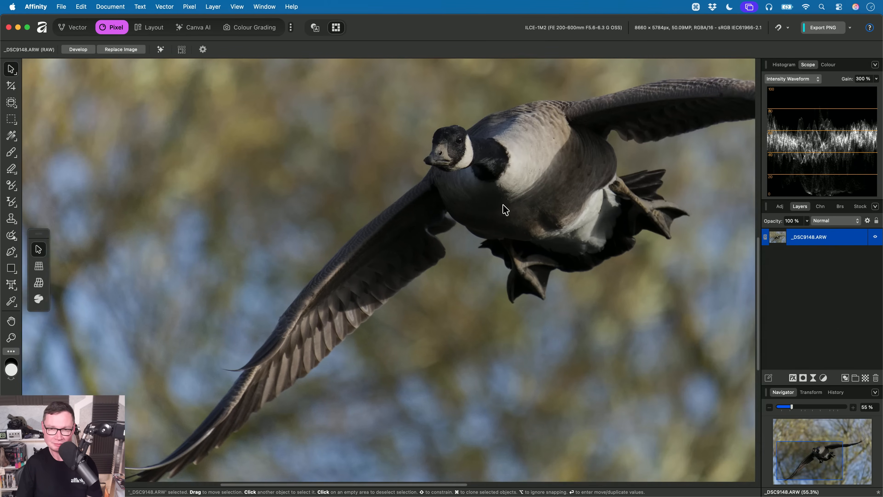
pyautogui.click(160, 49)
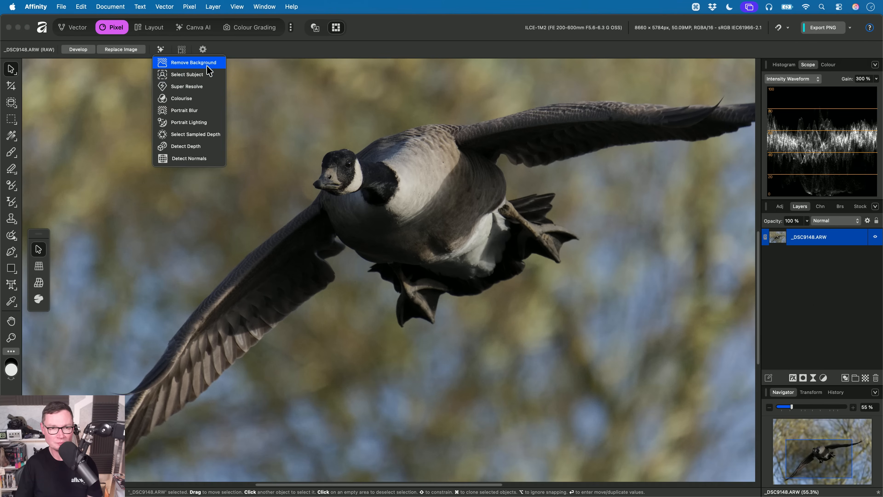
pyautogui.keyDown('alt'); pyautogui.click(215, 77); pyautogui.keyUp('alt')
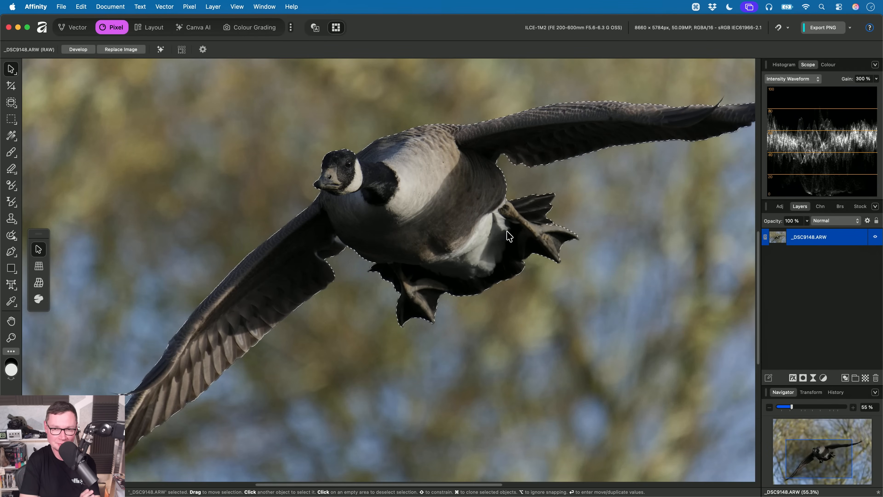
# Examine the goose selection's edges at the body and both wingtips under the Quick Mask overlay, and return to the normal view
pyautogui.press('q')
pyautogui.hscroll(10, 487, 251)
pyautogui.scroll(6, 487, 251)
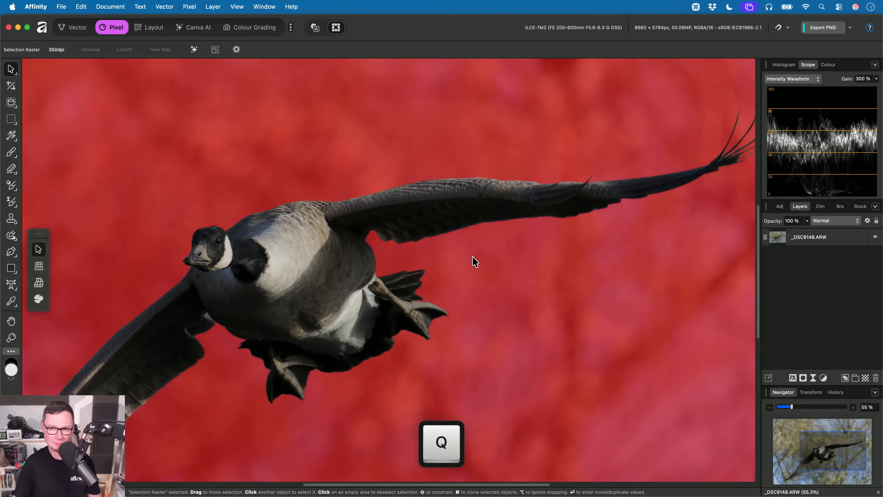
pyautogui.hscroll(5, 591, 200)
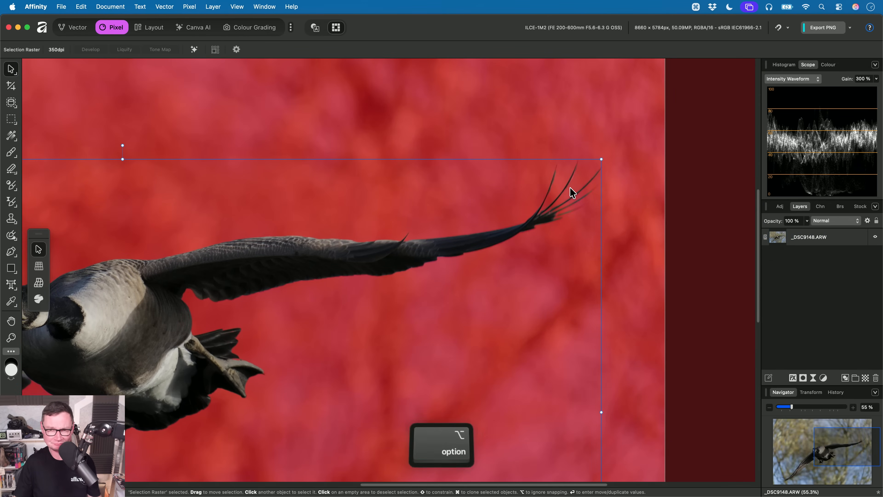
pyautogui.keyDown('alt'); pyautogui.scroll(5, 570, 185); pyautogui.keyUp('alt')
pyautogui.hscroll(-9, 313, 321)
pyautogui.scroll(-4, 313, 322)
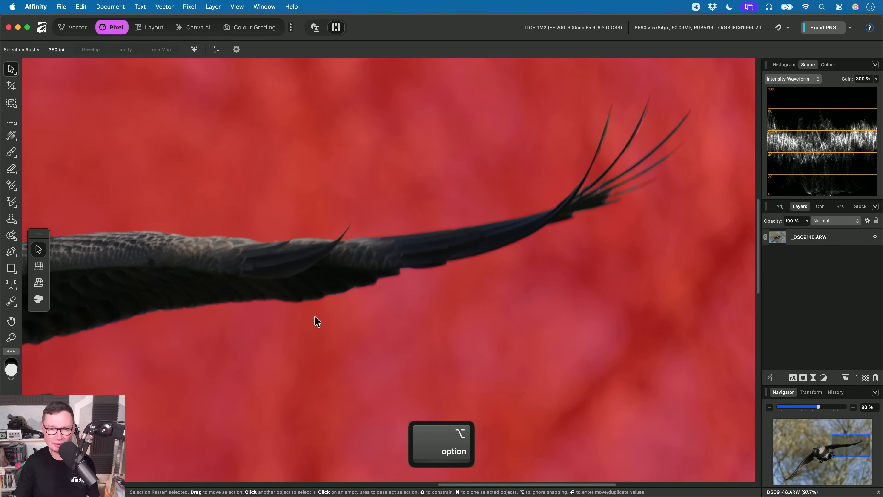
pyautogui.press('space')
pyautogui.moveTo(278, 302); pyautogui.dragTo(744, 66)
pyautogui.moveTo(146, 461); pyautogui.dragTo(680, 139)
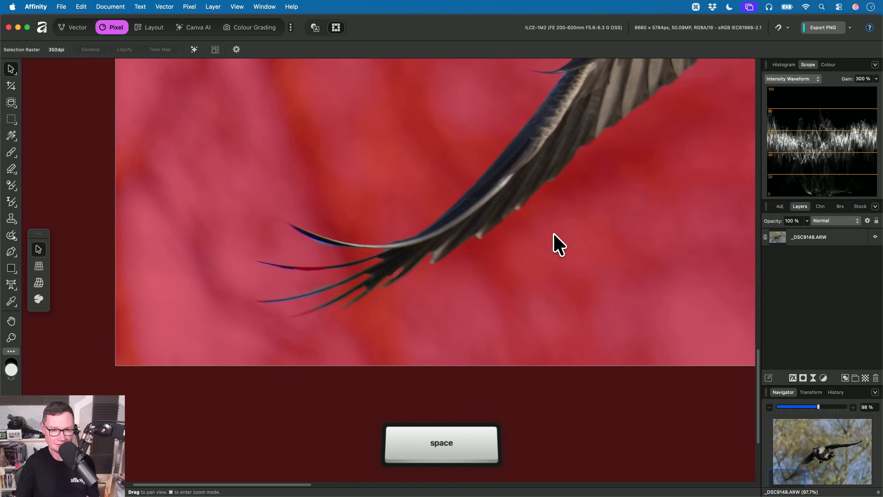
pyautogui.hscroll(4, 287, 324)
pyautogui.scroll(3, 287, 323)
pyautogui.press('q')
pyautogui.keyDown('alt'); pyautogui.scroll(-4, 302, 313); pyautogui.keyUp('alt')
pyautogui.hscroll(8, 313, 315)
pyautogui.scroll(5, 313, 315)
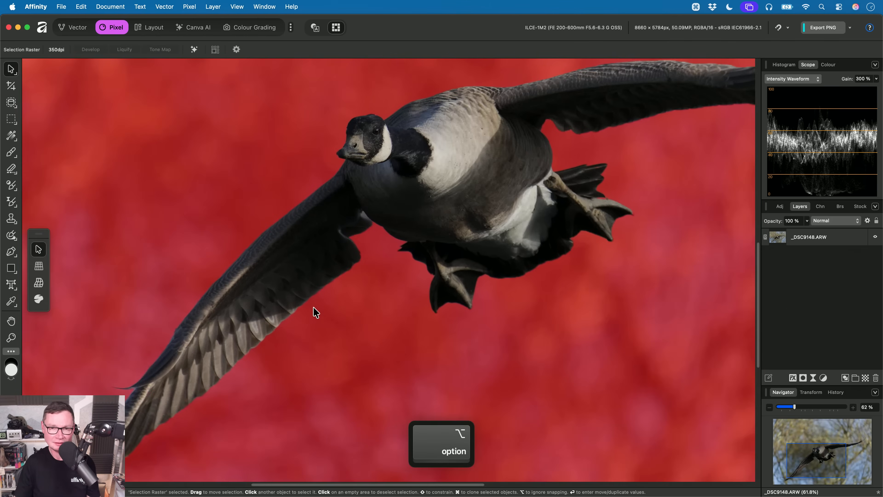
pyautogui.press('q')
pyautogui.keyDown('alt'); pyautogui.scroll(-3, 479, 278); pyautogui.keyUp('alt')
pyautogui.keyDown('alt'); pyautogui.scroll(-2, 472, 293); pyautogui.keyUp('alt')
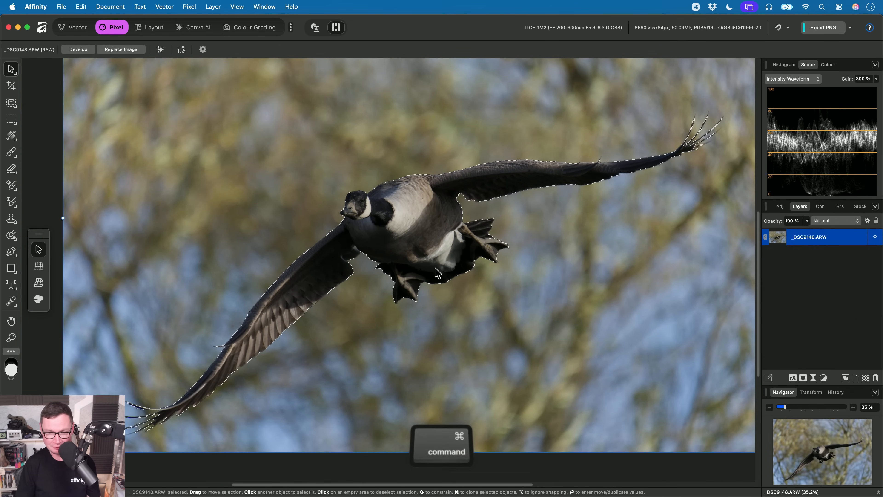
# Add a Curves adjustment masked to the goose, plus Curves and HSL adjustments masked to the inverted background selection, and deselect
pyautogui.press('super+m')
pyautogui.press('shift+super+i')
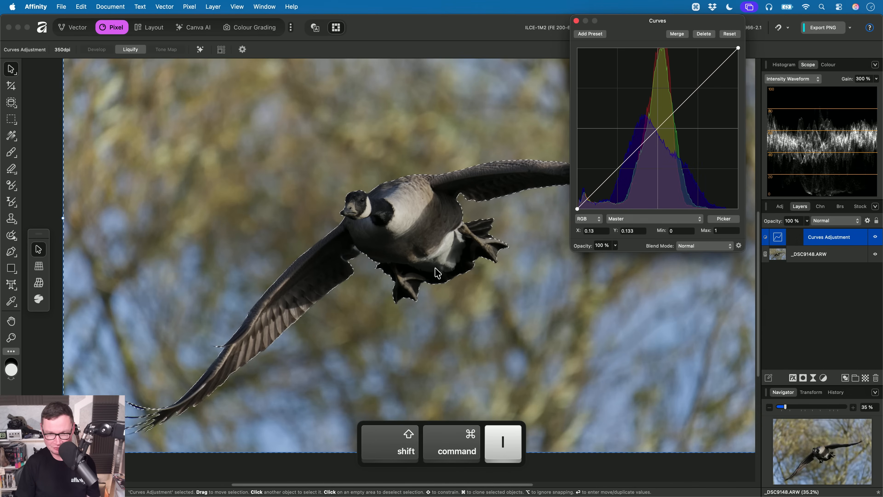
pyautogui.press('super+m')
pyautogui.press('super+u')
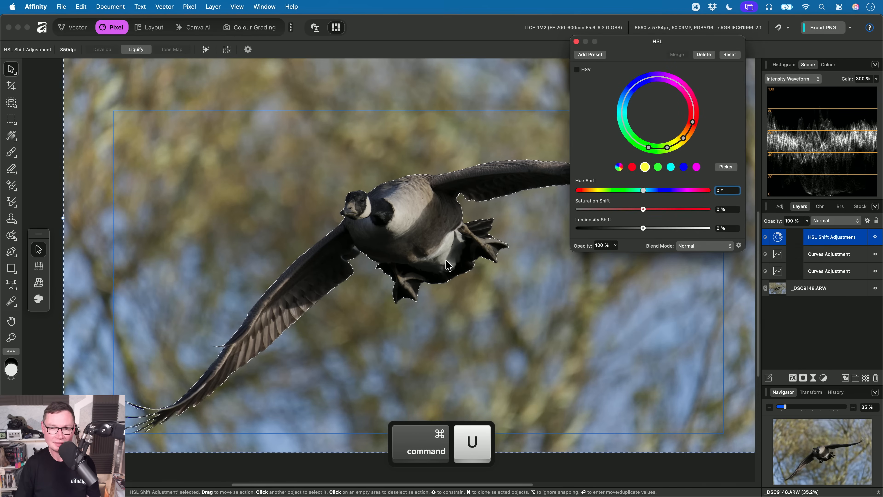
pyautogui.press('super+d')
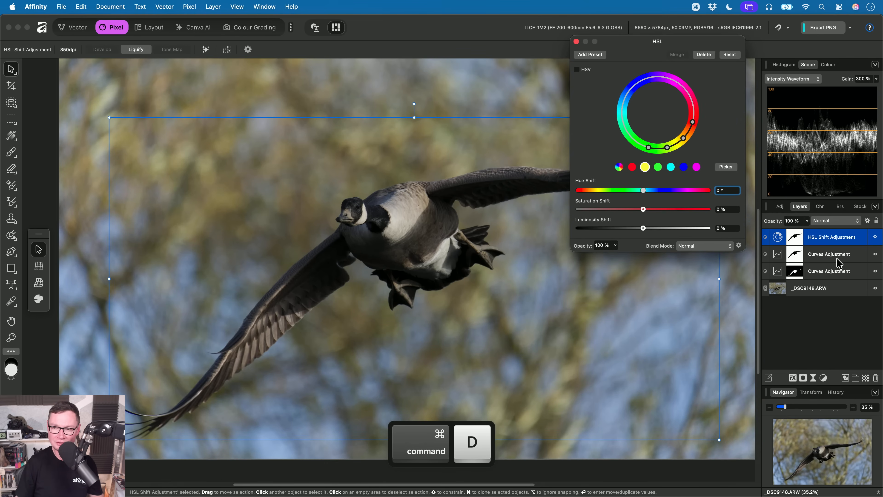
# Strongly lower the overall saturation of the background with its HSL adjustment
pyautogui.click(829, 257)
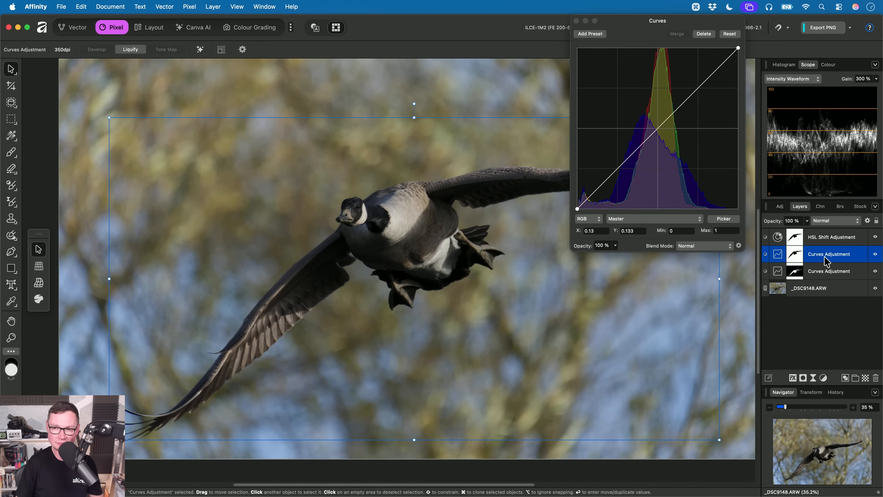
pyautogui.click(826, 239)
pyautogui.click(621, 168)
pyautogui.moveTo(643, 209); pyautogui.dragTo(594, 209)
# Darken the background by pulling down the midtones in the upper Curves adjustment
pyautogui.click(829, 259)
pyautogui.moveTo(663, 125); pyautogui.dragTo(655, 154)
pyautogui.click(575, 21)
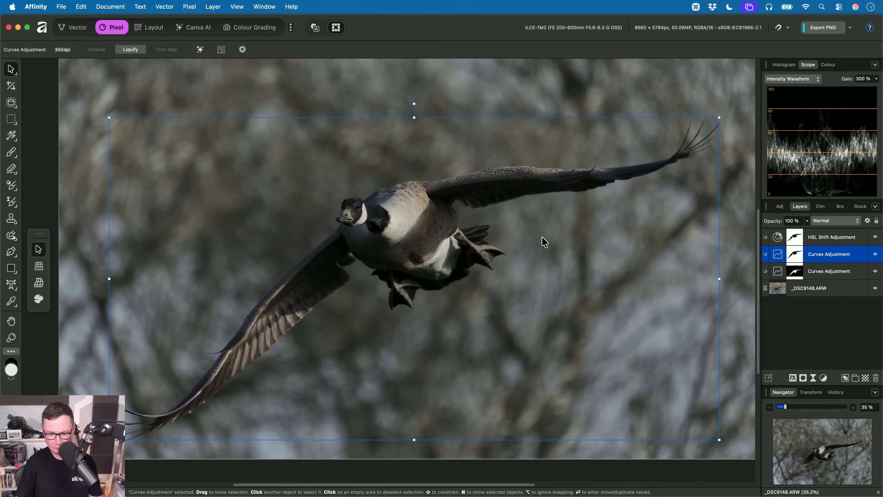
pyautogui.press('h')
# Load the goose mask as a selection and add a live Multi Band Sharpen filter above the HSL Shift Adjustment
pyautogui.click(800, 276)
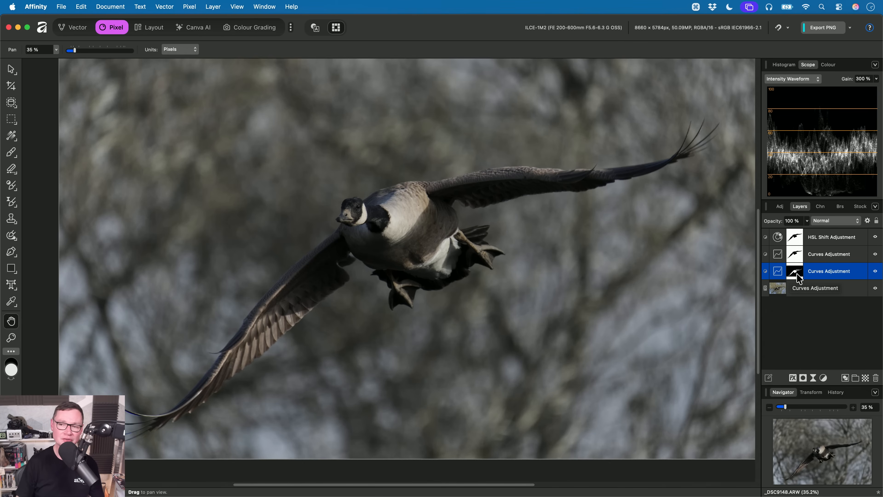
pyautogui.keyDown('super'); pyautogui.click(798, 278); pyautogui.keyUp('super')
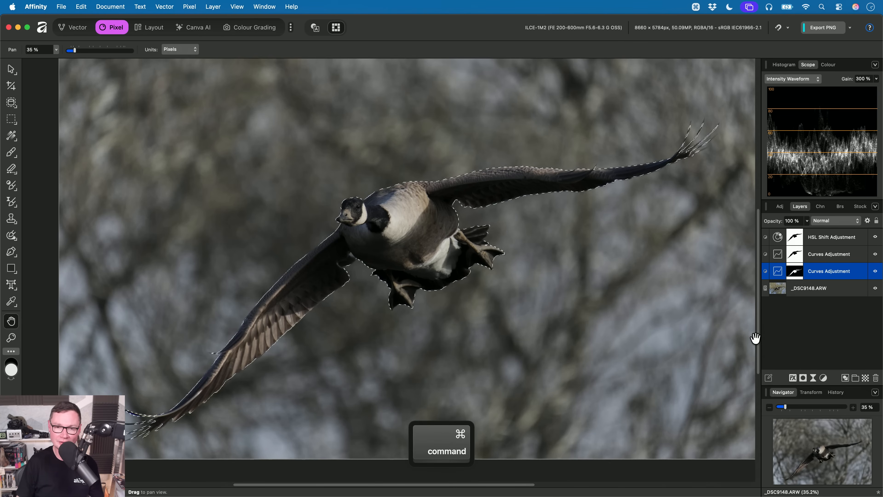
pyautogui.click(827, 236)
pyautogui.scroll(3, 369, 209)
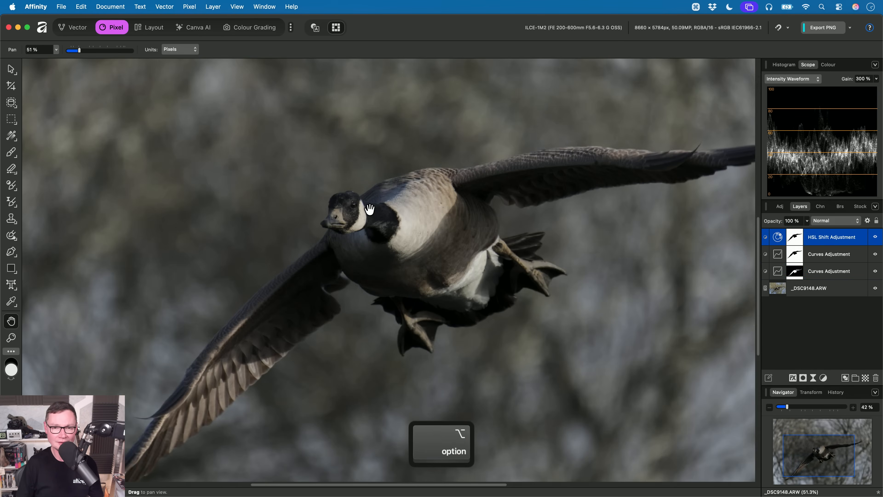
pyautogui.scroll(5, 370, 209)
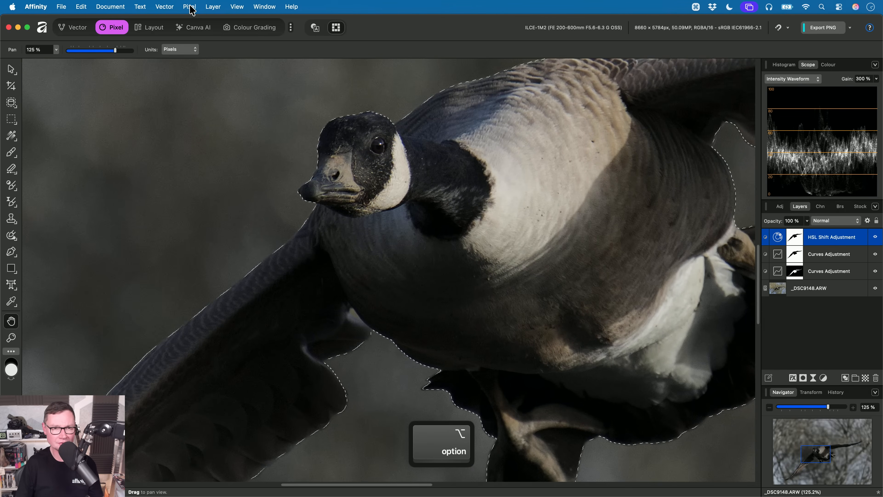
pyautogui.click(192, 10)
pyautogui.moveTo(243, 87)
pyautogui.moveTo(334, 99)
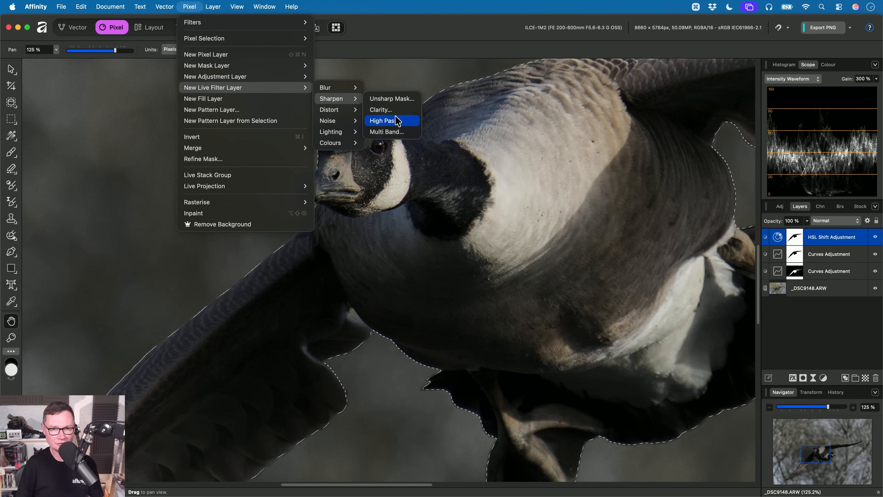
pyautogui.click(390, 131)
# Set the live sharpening to Base Radius 0.8 px, 6 bands, Band Range 1 and Contrast 0, and clear the goose selection
pyautogui.scroll(4, 398, 230)
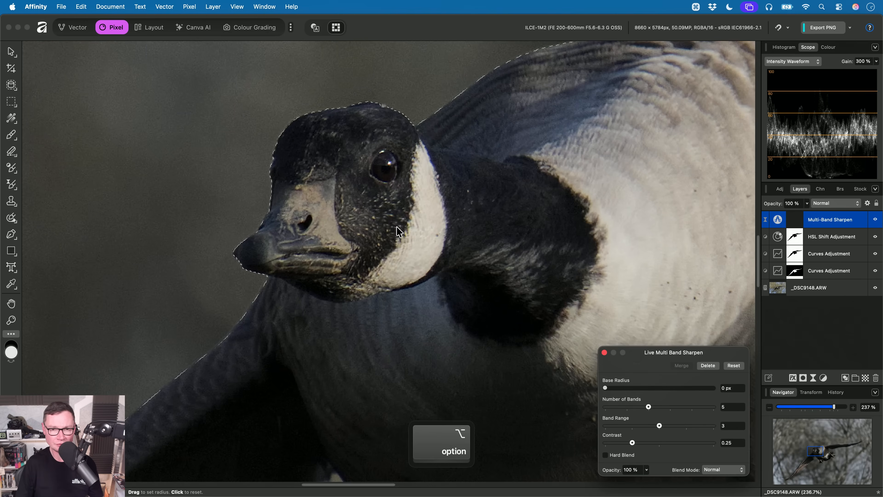
pyautogui.moveTo(613, 393)
pyautogui.mouseDown()
pyautogui.moveTo(633, 392)
pyautogui.moveTo(625, 392)
pyautogui.mouseUp()
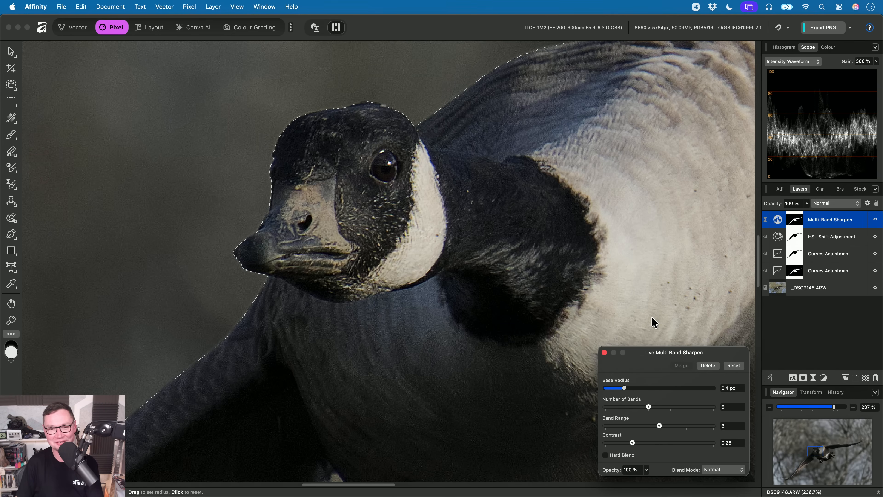
pyautogui.moveTo(625, 388); pyautogui.dragTo(671, 413)
pyautogui.moveTo(633, 444); pyautogui.dragTo(594, 457)
pyautogui.click(877, 222)
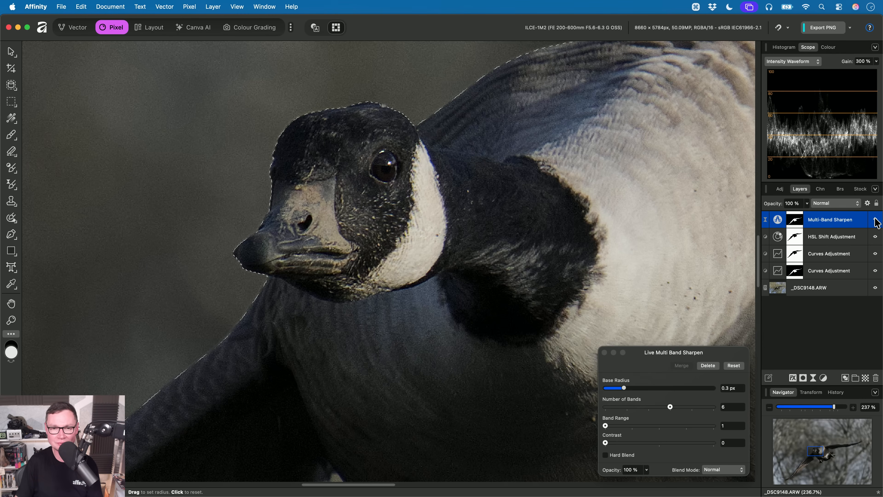
pyautogui.moveTo(621, 391); pyautogui.dragTo(651, 393)
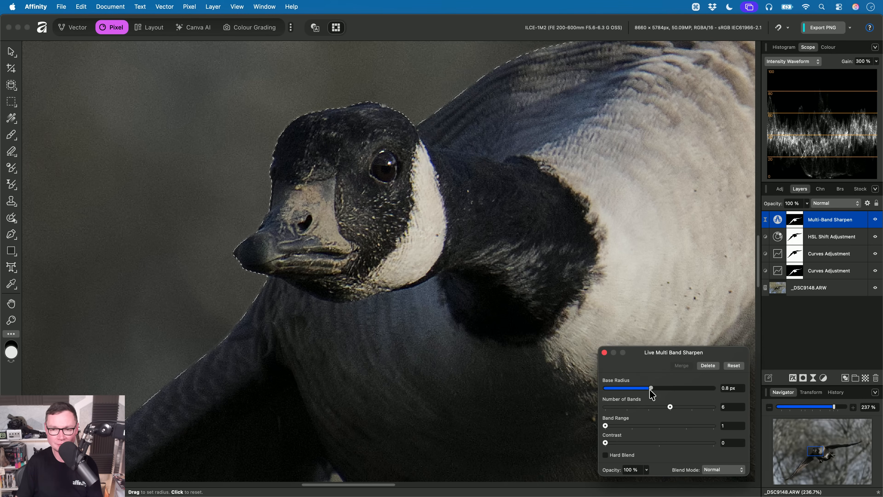
pyautogui.click(876, 224)
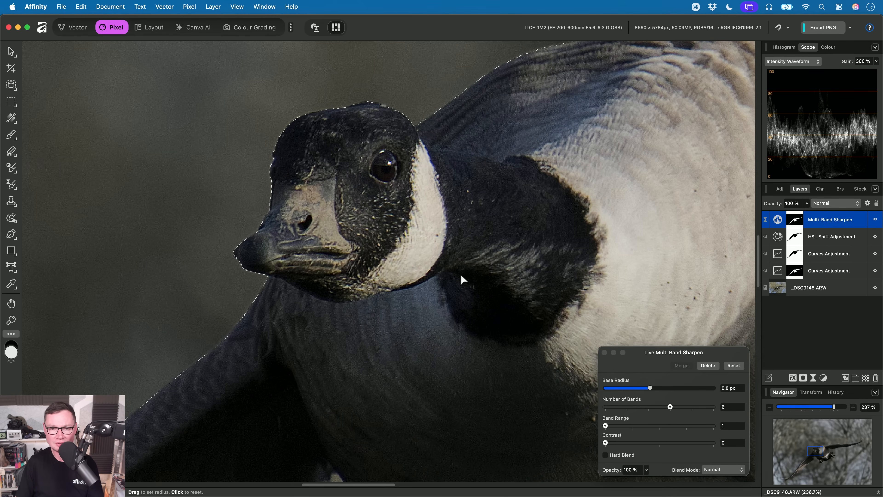
pyautogui.scroll(-3, 459, 318)
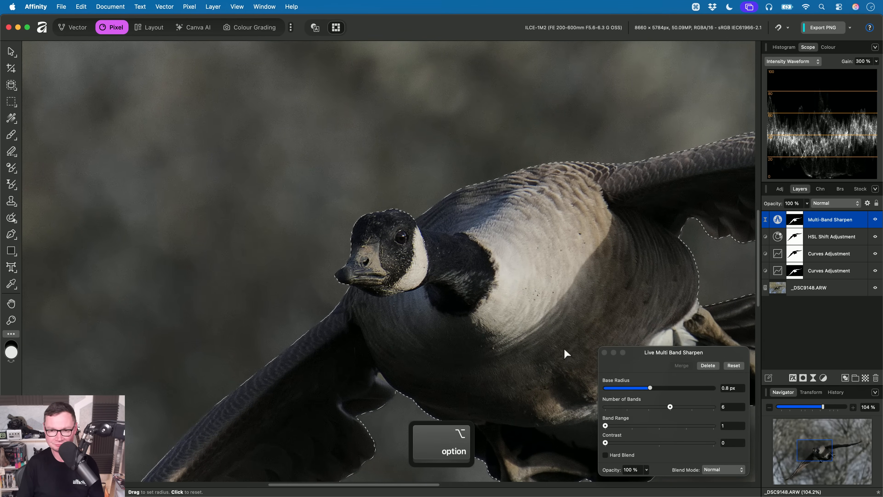
pyautogui.click(604, 352)
pyautogui.press('h')
pyautogui.press('super+d')
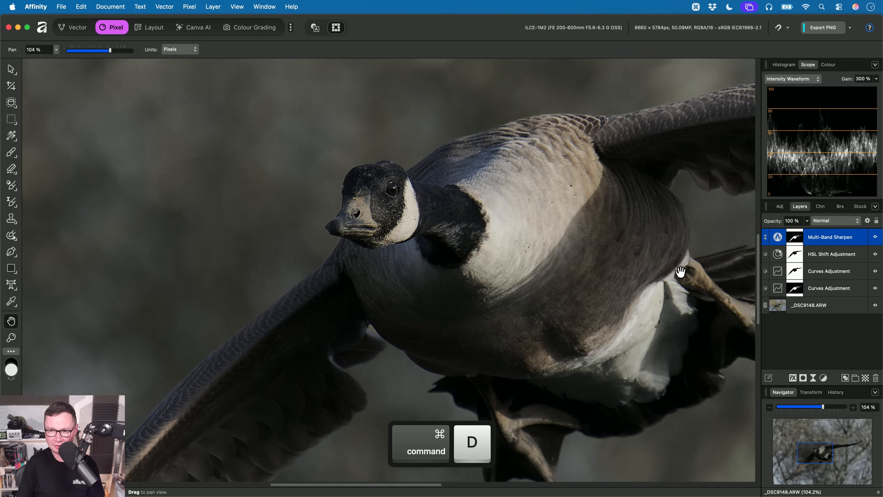
# Load the background mask from the HSL Shift Adjustment as a selection and add a live Denoise filter above that layer
pyautogui.keyDown('super'); pyautogui.click(796, 255); pyautogui.keyUp('super')
pyautogui.click(840, 261)
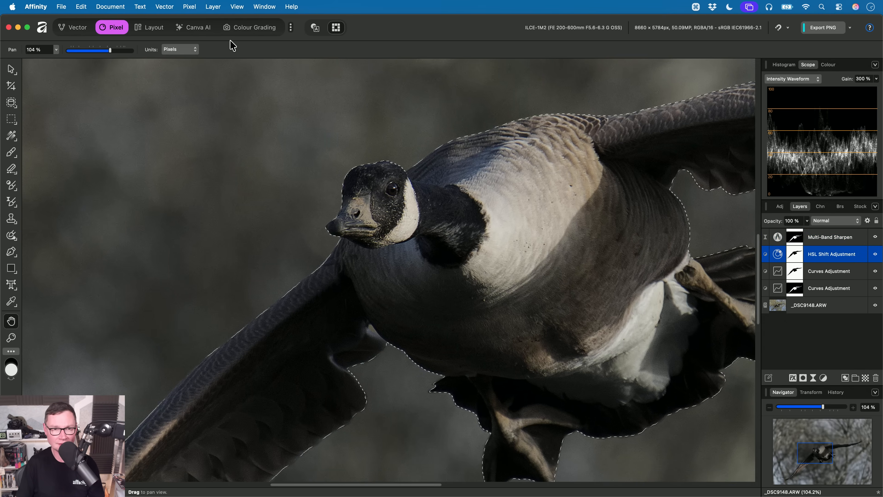
pyautogui.click(189, 7)
pyautogui.moveTo(222, 87)
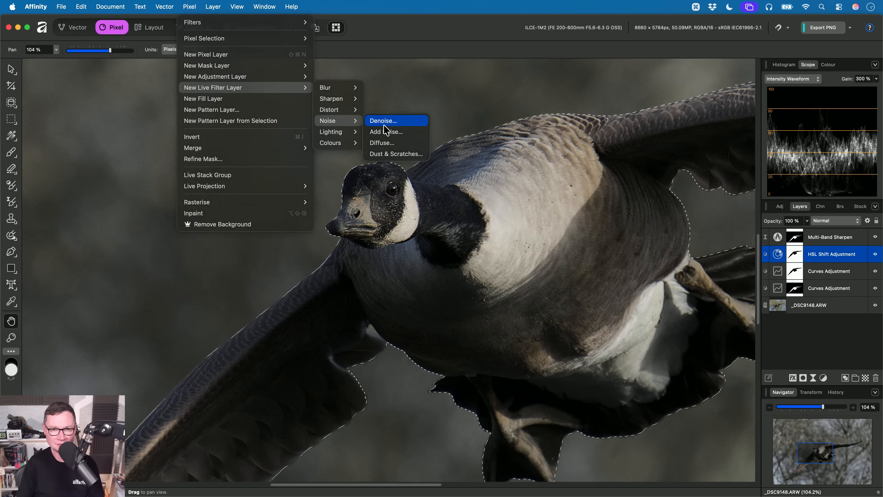
pyautogui.click(383, 121)
# Set the live denoising to Luminance 100% and Luminance Detail 0%, and clear the background selection
pyautogui.scroll(10, 245, 246)
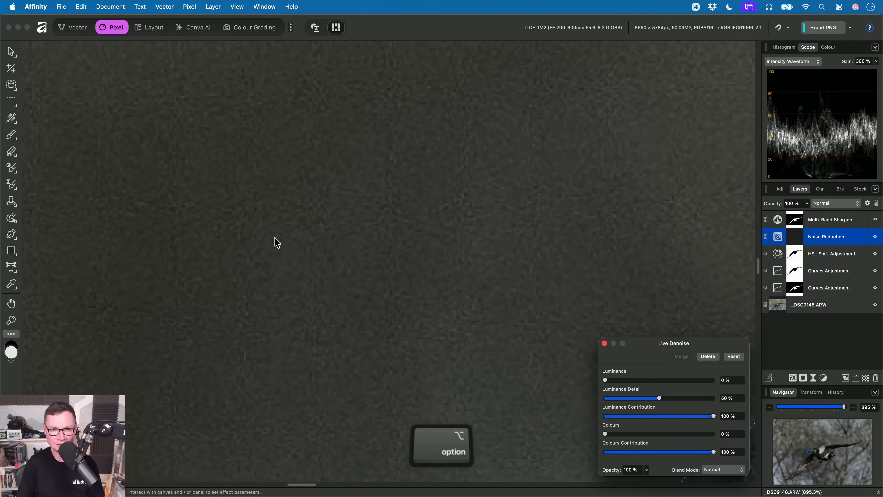
pyautogui.scroll(-5, 438, 223)
pyautogui.moveTo(618, 382); pyautogui.dragTo(733, 379)
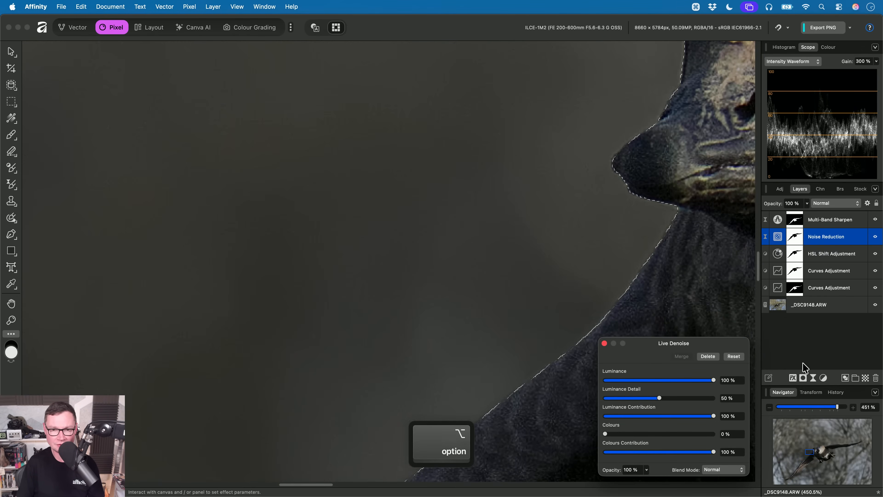
pyautogui.moveTo(659, 398); pyautogui.dragTo(512, 399)
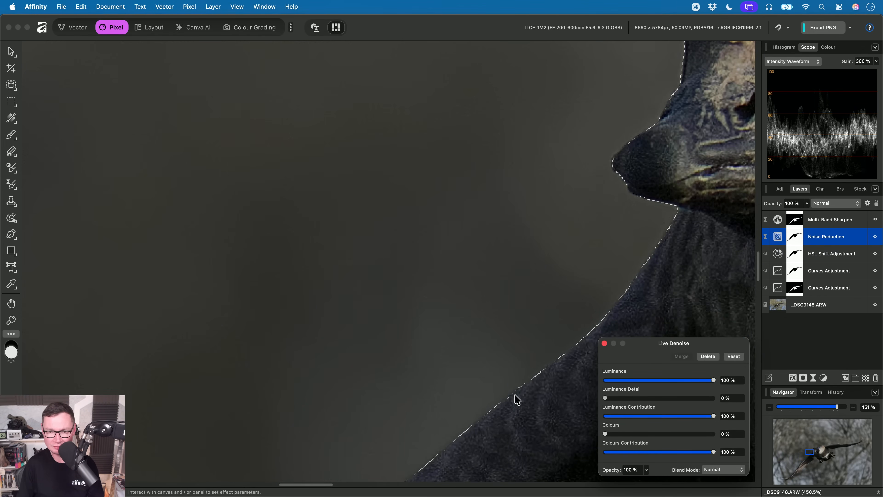
pyautogui.press('super+d')
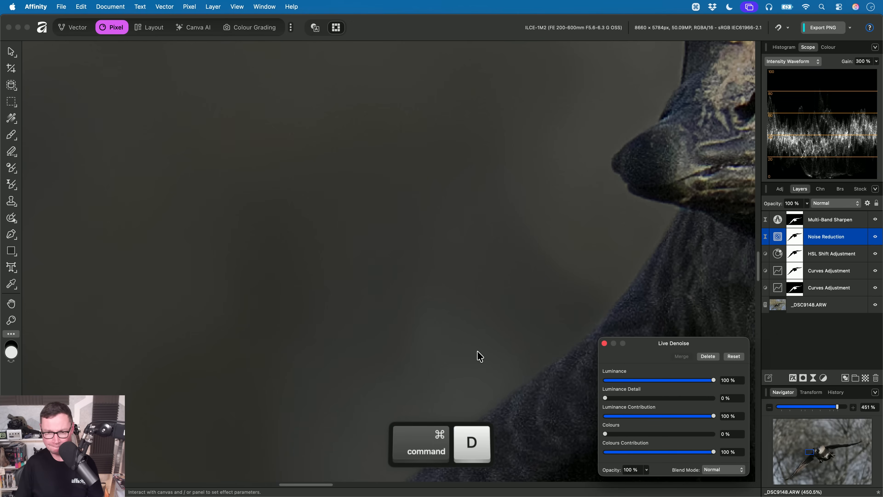
# Examine the denoised background and the sharpened goose at several magnifications and across the whole image
pyautogui.press('h')
pyautogui.scroll(-10, 493, 339)
pyautogui.scroll(-8, 536, 334)
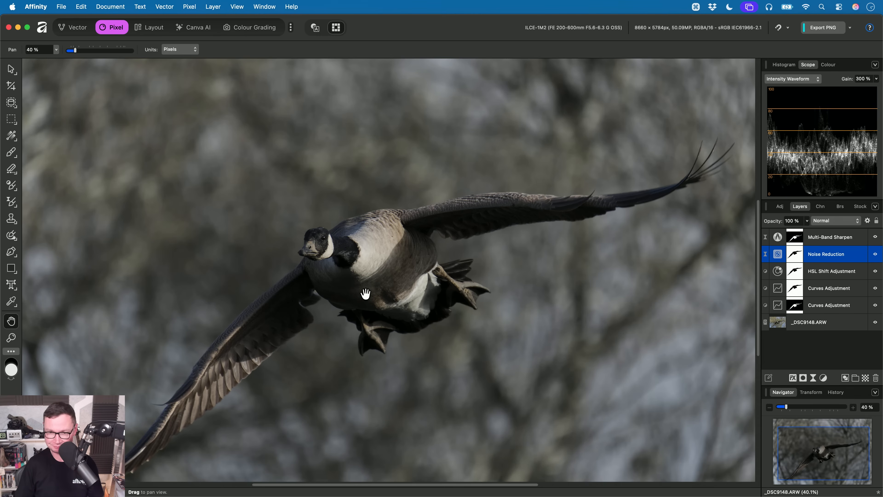
pyautogui.scroll(-3, 365, 293)
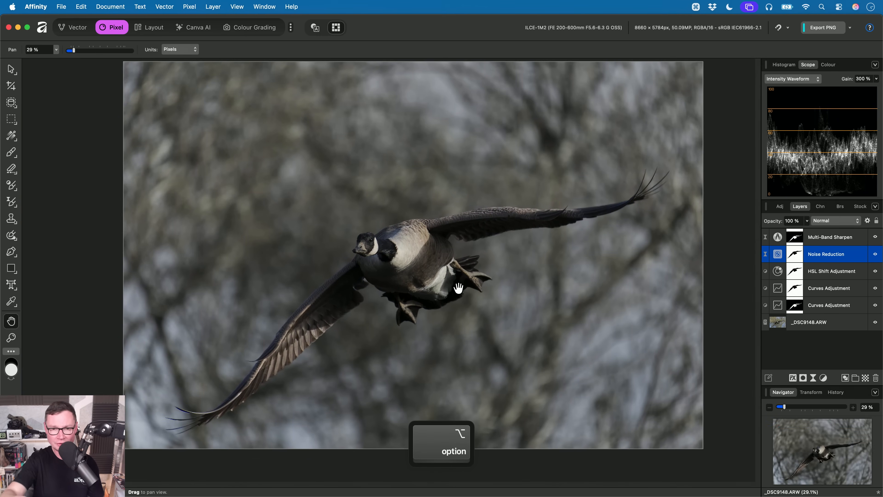
pyautogui.scroll(4, 449, 291)
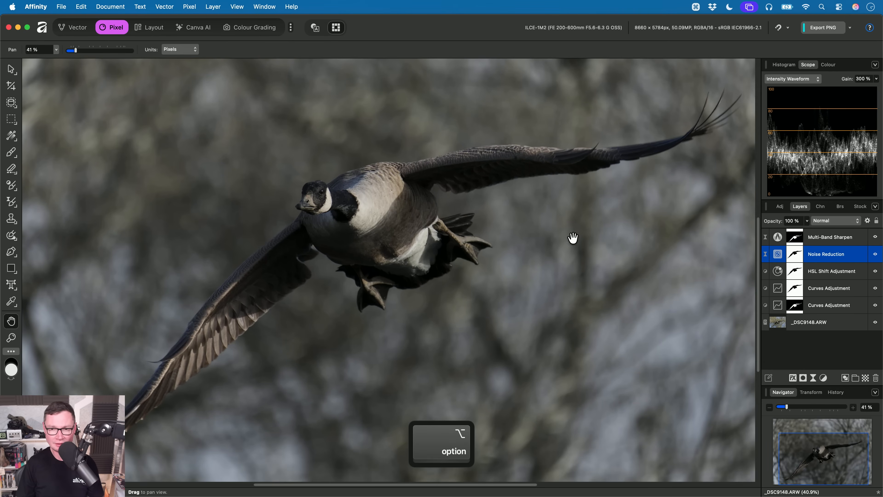
pyautogui.scroll(5, 404, 331)
pyautogui.hscroll(-5, 404, 331)
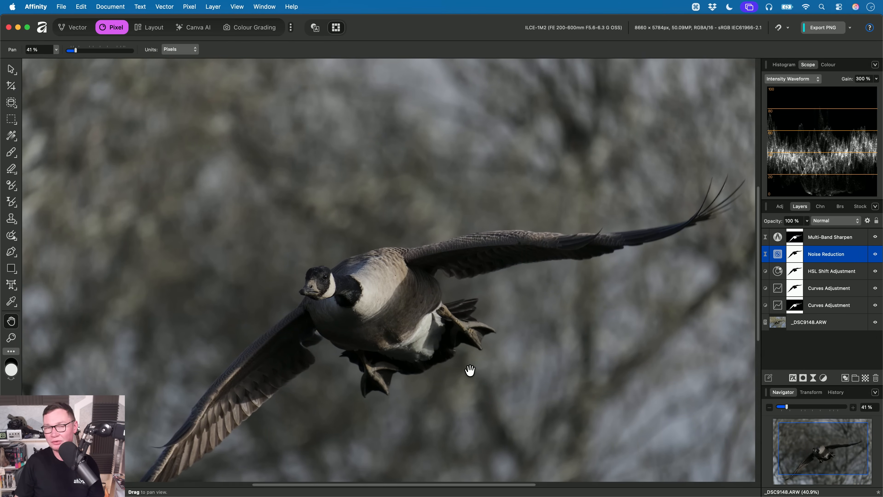
pyautogui.scroll(3, 470, 369)
pyautogui.hscroll(-6, 470, 369)
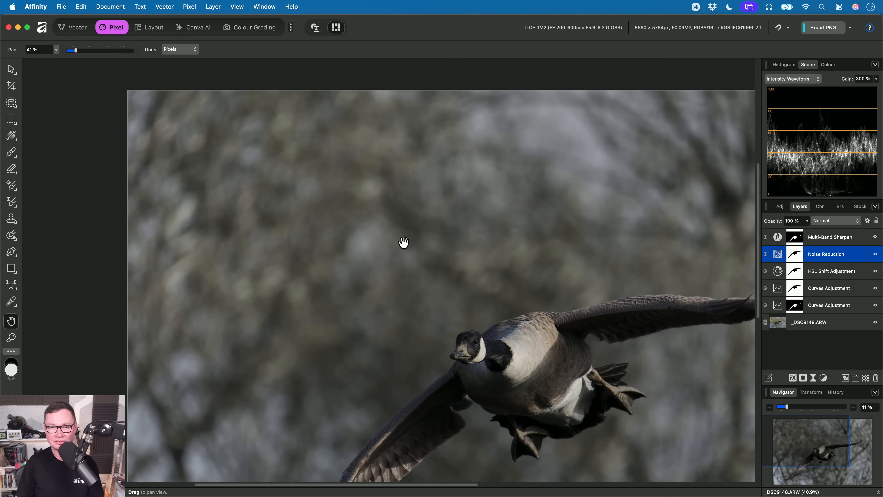
pyautogui.hscroll(10, 429, 279)
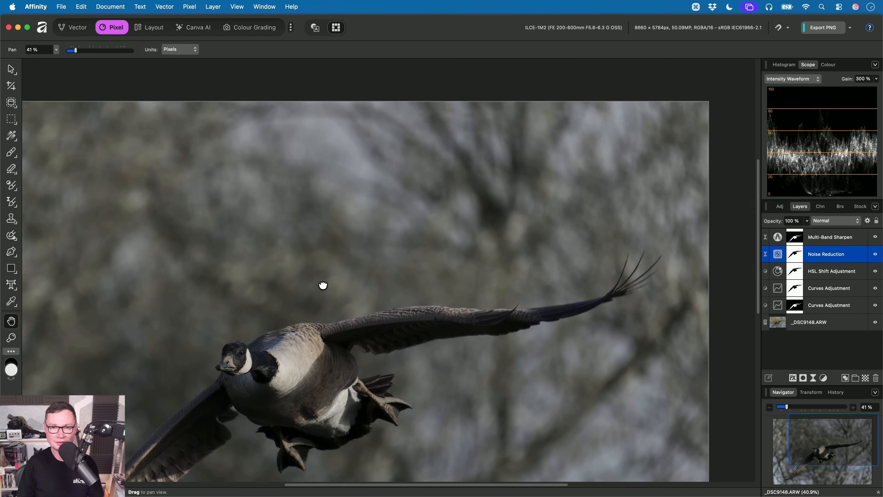
pyautogui.scroll(-6, 326, 292)
pyautogui.scroll(10, 359, 252)
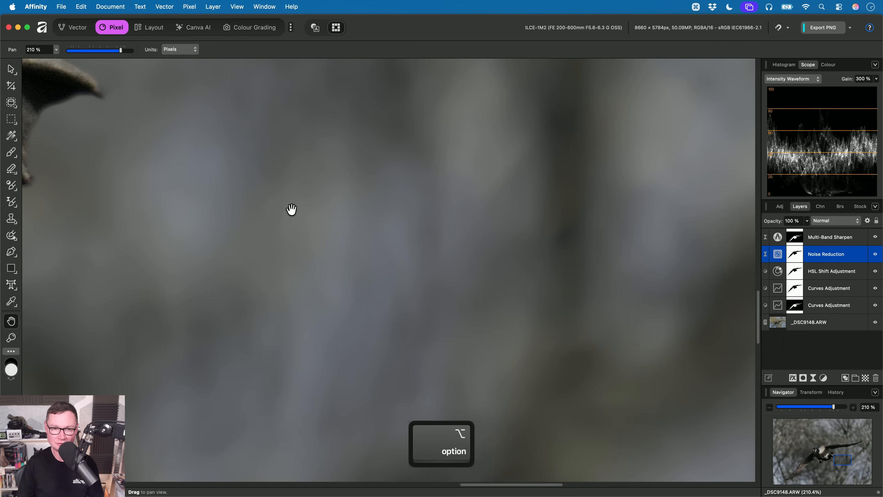
pyautogui.moveTo(291, 209); pyautogui.dragTo(412, 347)
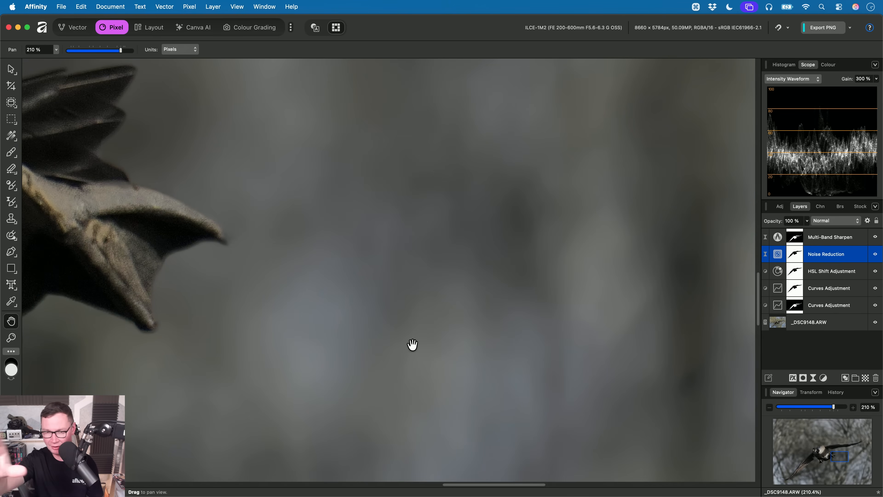
pyautogui.scroll(-8, 392, 313)
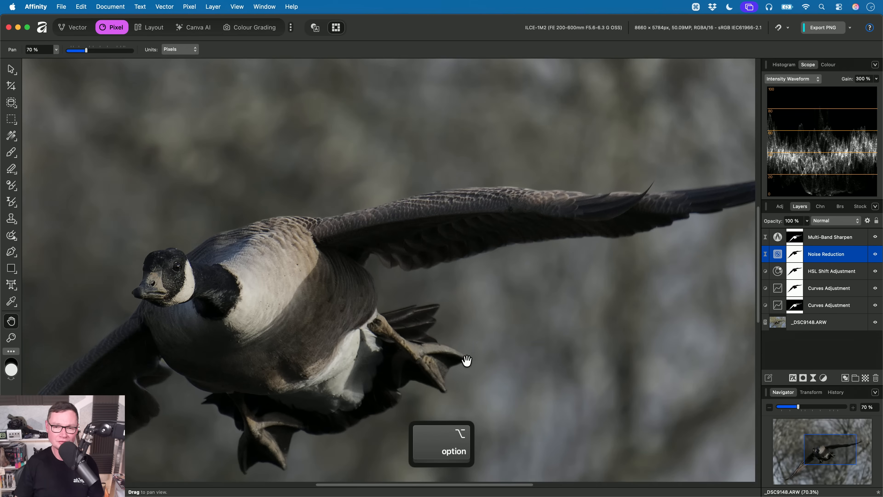
pyautogui.moveTo(466, 361); pyautogui.dragTo(417, 304)
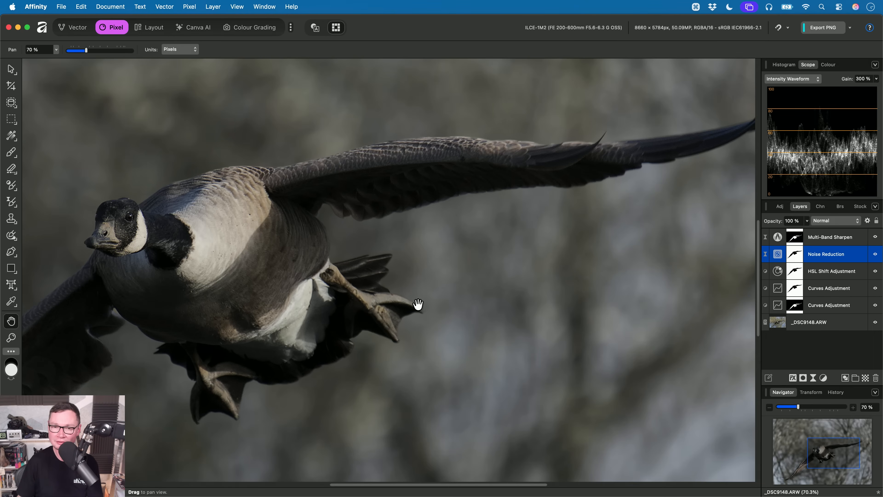
pyautogui.scroll(-3, 389, 268)
pyautogui.moveTo(382, 318); pyautogui.dragTo(460, 291)
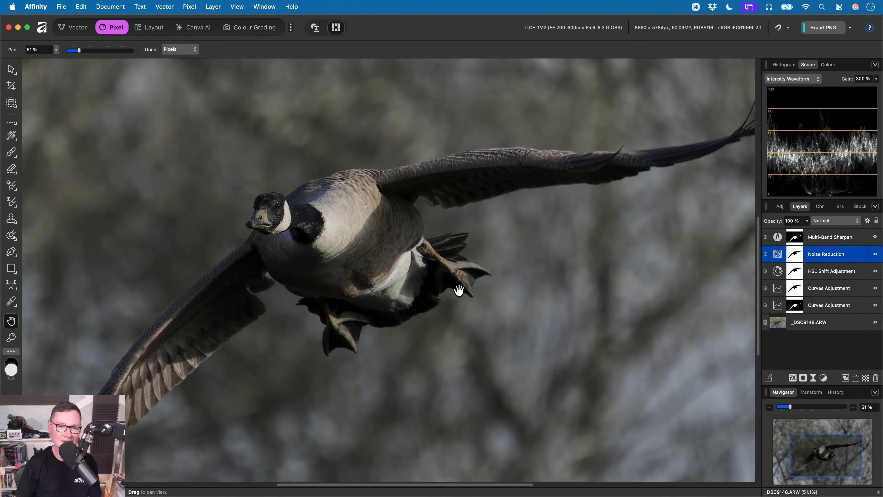
pyautogui.scroll(-3, 459, 289)
# Add a Selective Colour adjustment directly above the HSL Shift Adjustment
pyautogui.click(827, 245)
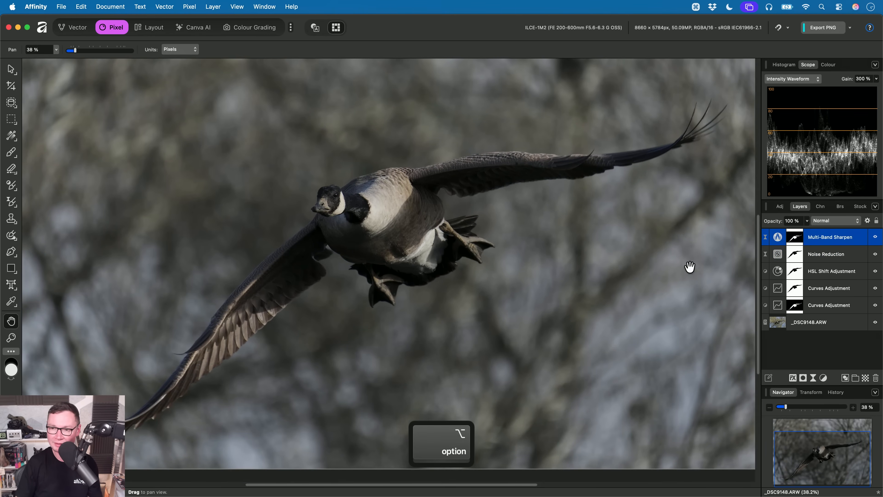
pyautogui.scroll(-2, 505, 270)
pyautogui.click(834, 273)
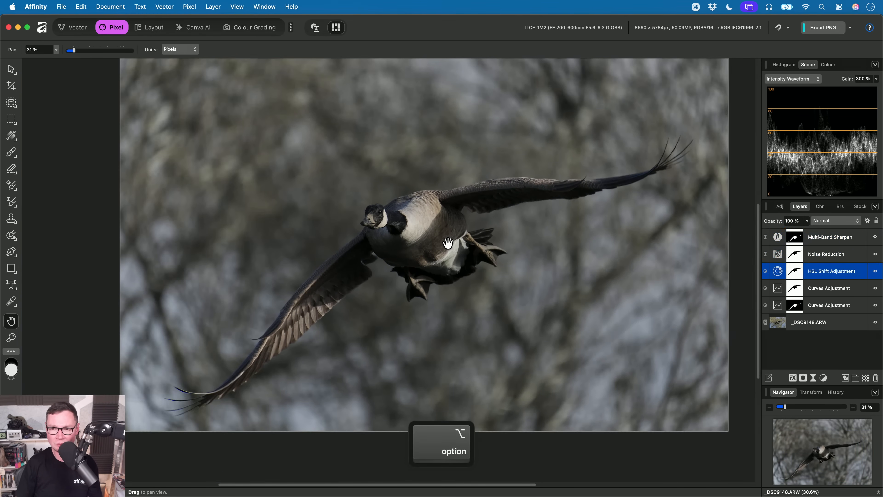
pyautogui.scroll(1, 421, 226)
pyautogui.click(194, 7)
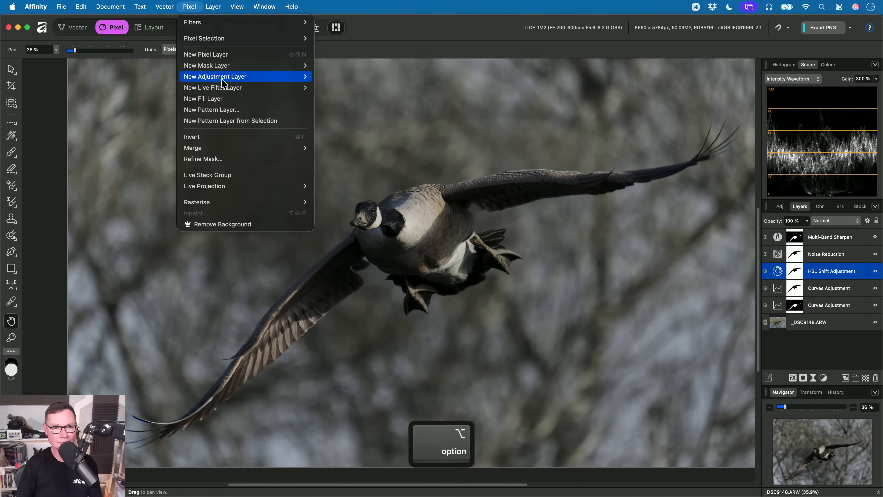
pyautogui.moveTo(223, 79)
pyautogui.click(371, 191)
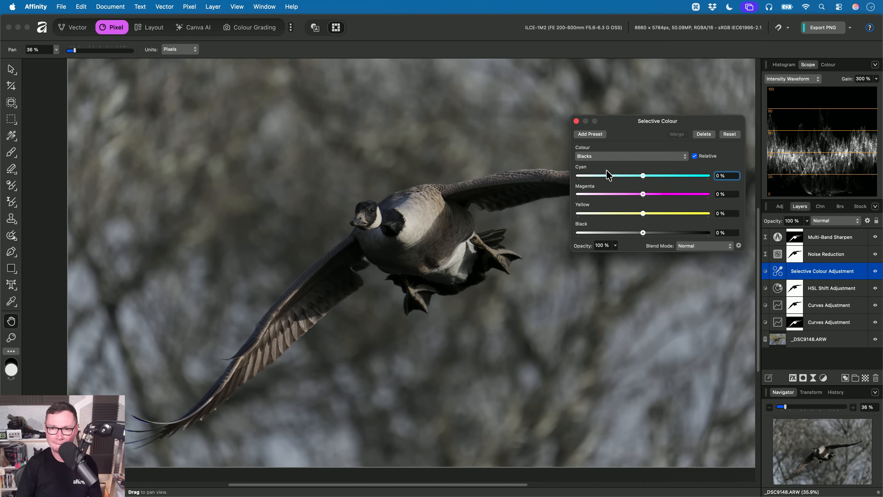
# Strongly reduce the cyan and yellow components of the reds in the Selective Colour adjustment
pyautogui.click(601, 155)
pyautogui.click(591, 85)
pyautogui.scroll(1, 456, 203)
pyautogui.moveTo(643, 176); pyautogui.dragTo(473, 177)
pyautogui.moveTo(643, 213); pyautogui.dragTo(552, 225)
# Set the Yellows in the Selective Colour adjustment to Cyan -80% and Yellow 25%, and close its settings
pyautogui.click(605, 157)
pyautogui.click(605, 165)
pyautogui.moveTo(643, 176); pyautogui.dragTo(591, 177)
pyautogui.moveTo(642, 213); pyautogui.dragTo(660, 224)
pyautogui.scroll(-3, 481, 259)
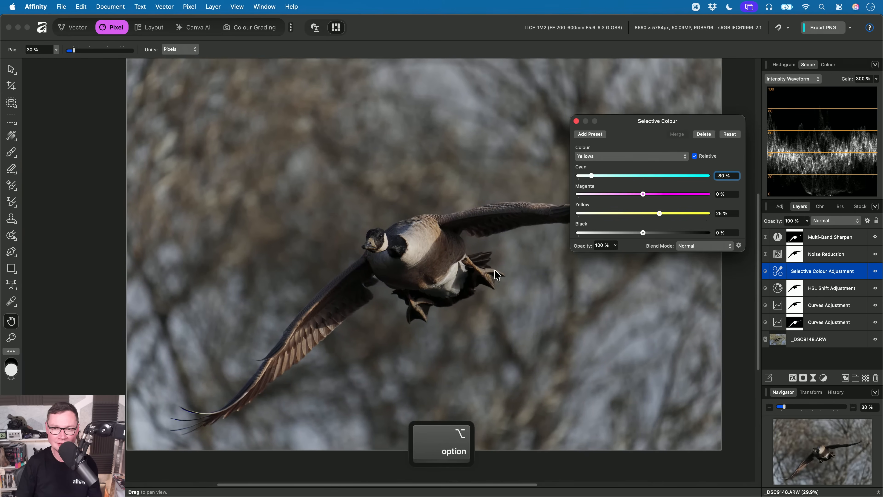
pyautogui.click(576, 121)
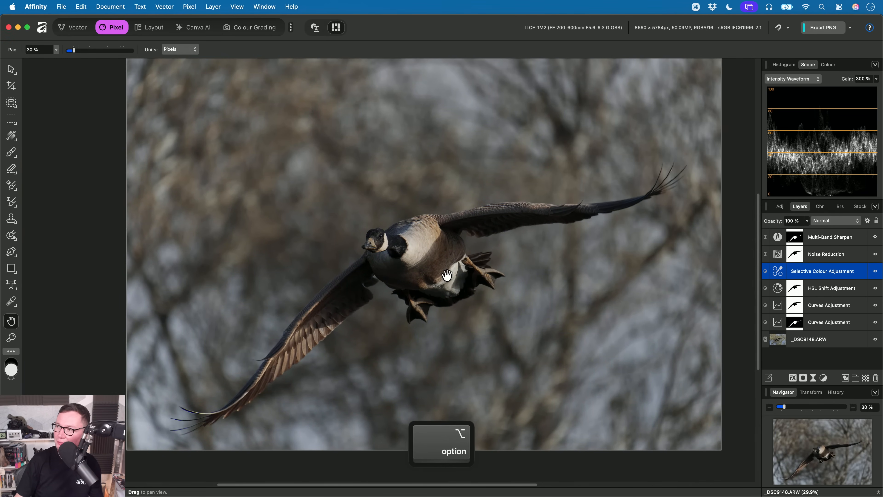
# Add a Curves adjustment above the Selective Colour Adjustment and raise its midpoint at X 0.5 to Y 0.568
pyautogui.moveTo(509, 260)
pyautogui.mouseDown()
pyautogui.moveTo(505, 278)
pyautogui.moveTo(516, 248)
pyautogui.mouseUp()
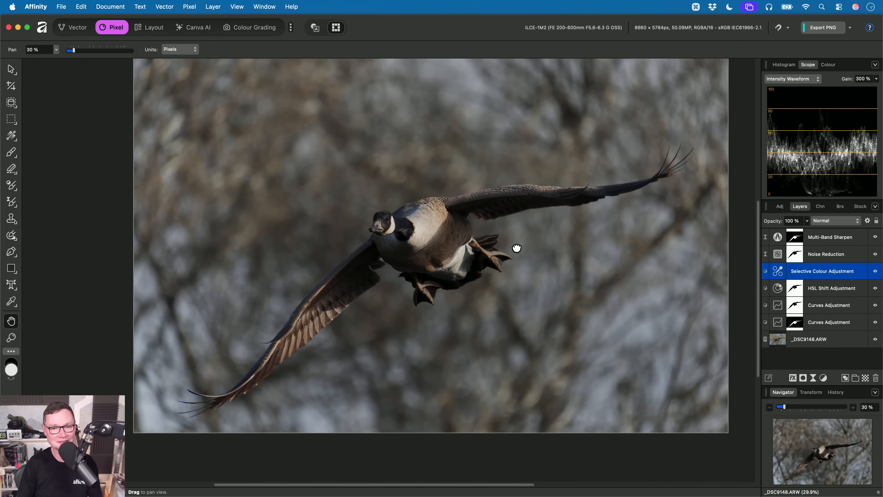
pyautogui.scroll(5, 438, 256)
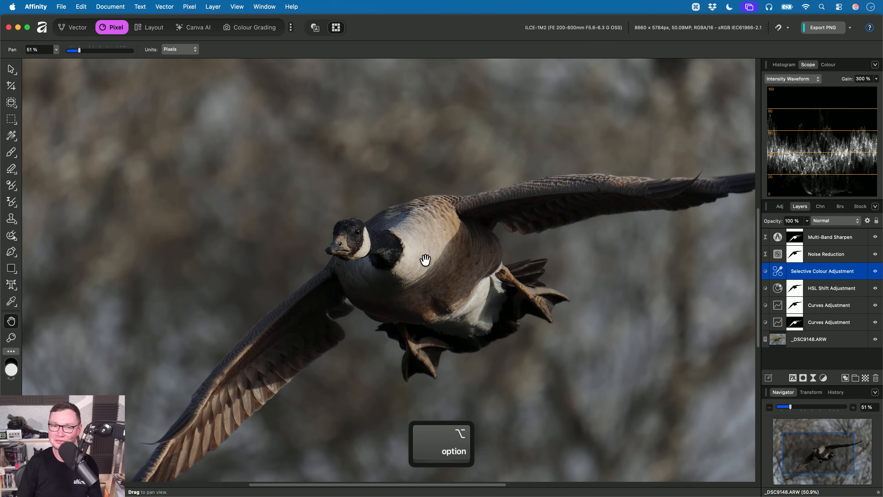
pyautogui.scroll(-2, 423, 253)
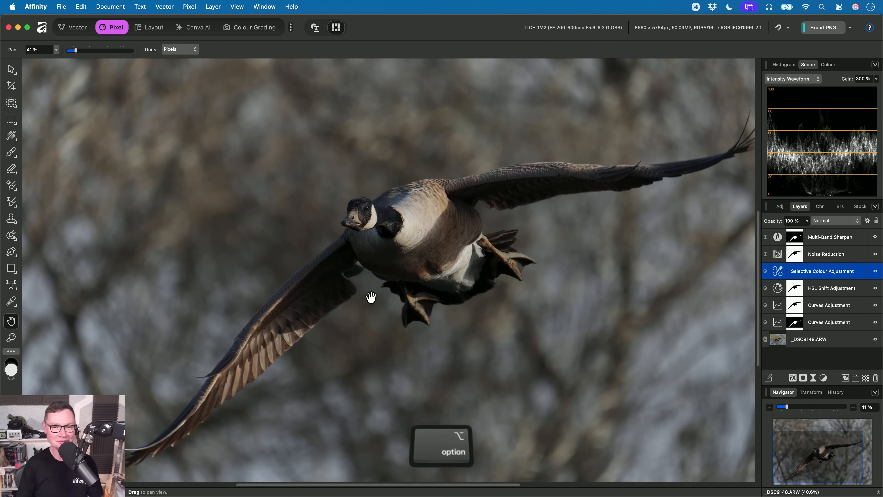
pyautogui.scroll(-3, 368, 293)
pyautogui.click(835, 240)
pyautogui.click(826, 272)
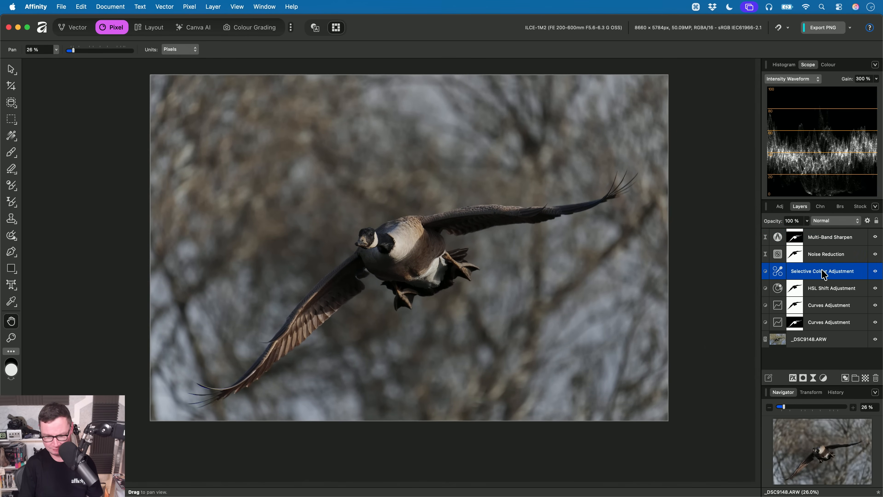
pyautogui.press('super+m')
pyautogui.moveTo(660, 132); pyautogui.dragTo(659, 123)
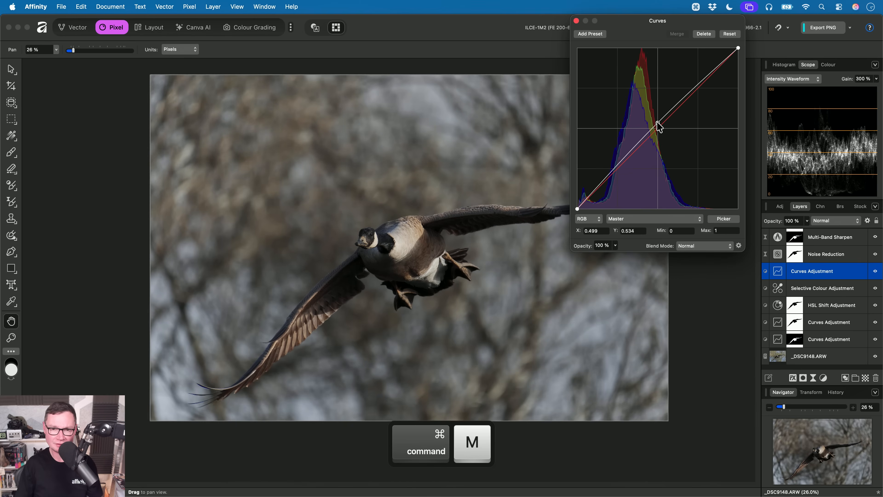
pyautogui.scroll(3, 445, 185)
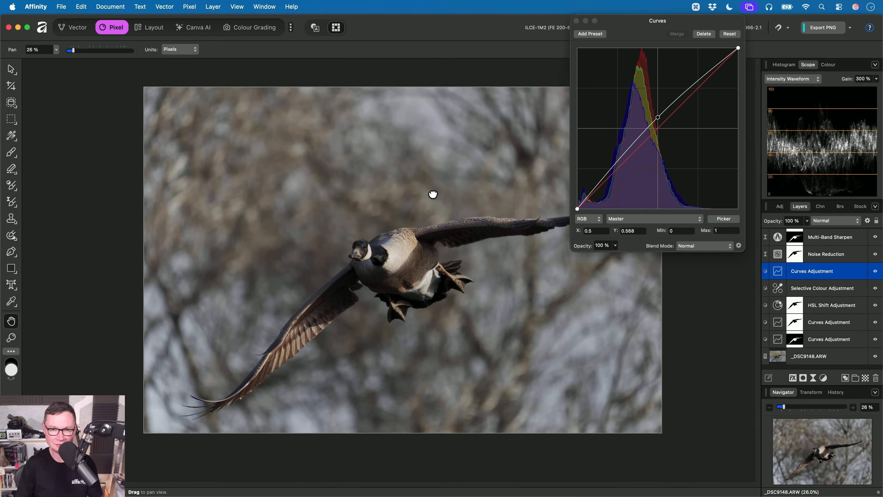
pyautogui.click(576, 21)
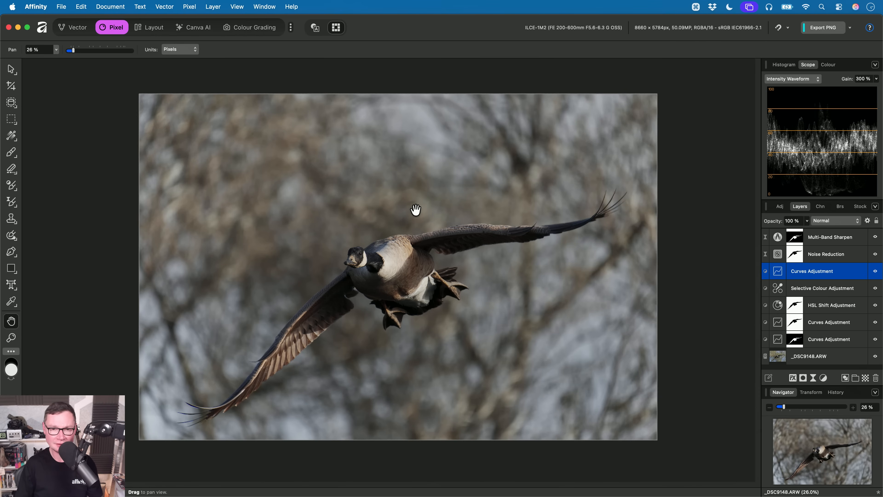
# Crop the photo closer around the goose, to about 8172 x 4546 px, mostly trimming the area above it, and fit it to the view
pyautogui.press('c')
pyautogui.moveTo(161, 168); pyautogui.dragTo(639, 435)
pyautogui.moveTo(163, 439)
pyautogui.mouseDown()
pyautogui.moveTo(157, 443)
pyautogui.moveTo(155, 431)
pyautogui.moveTo(154, 441)
pyautogui.mouseUp()
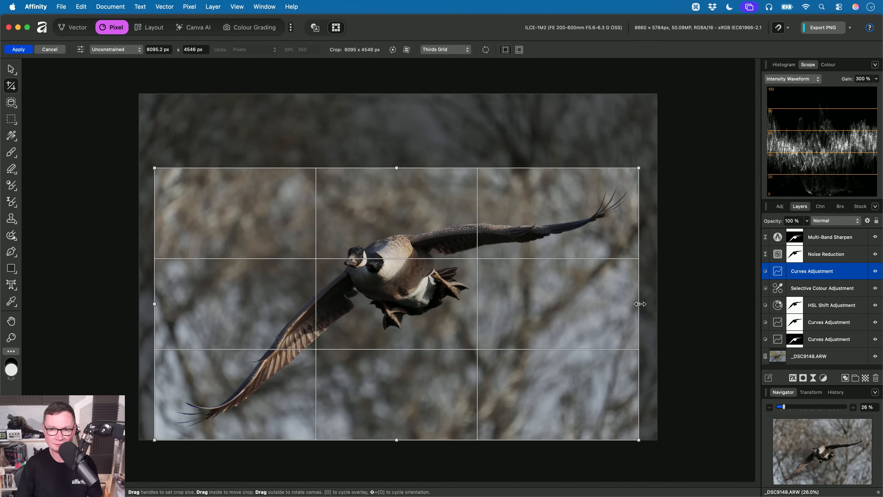
pyautogui.moveTo(641, 305); pyautogui.dragTo(643, 304)
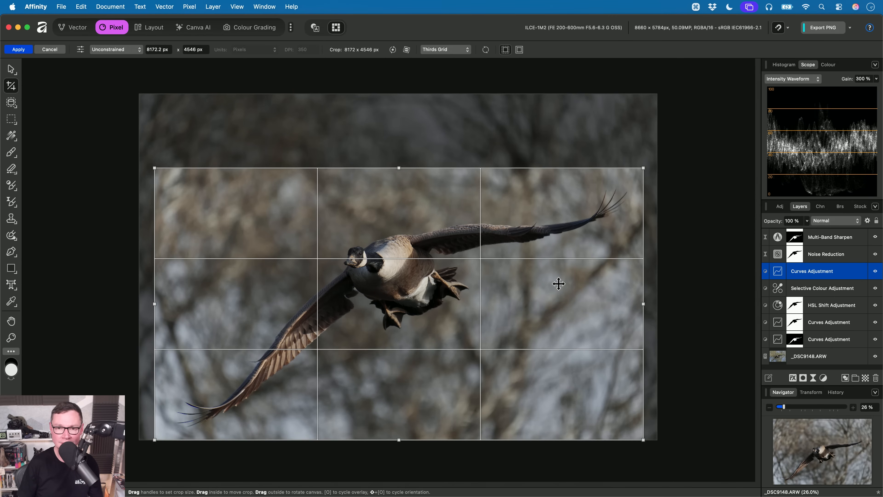
pyautogui.press('Return')
pyautogui.press('super+0')
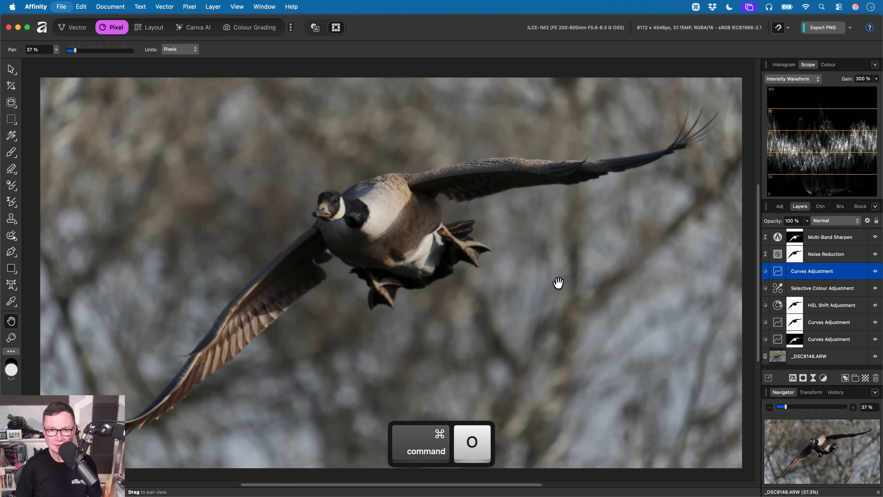
pyautogui.press('super+o')
pyautogui.press('Escape')
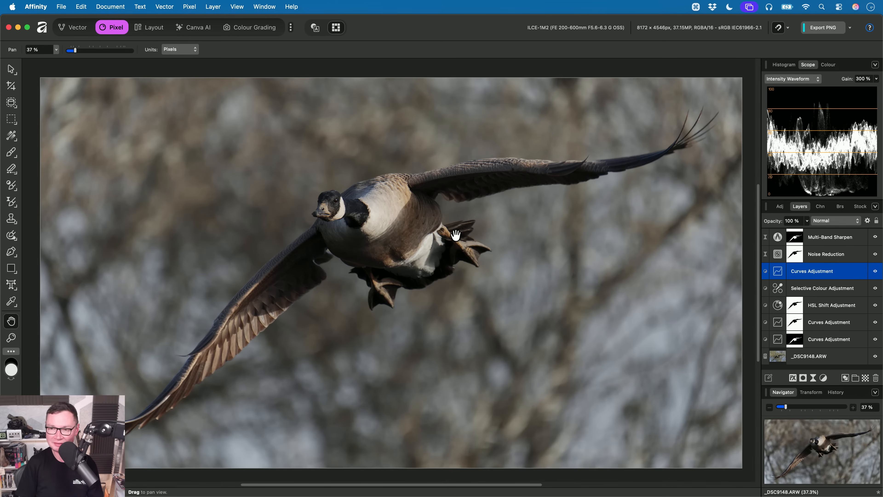
pyautogui.click(191, 8)
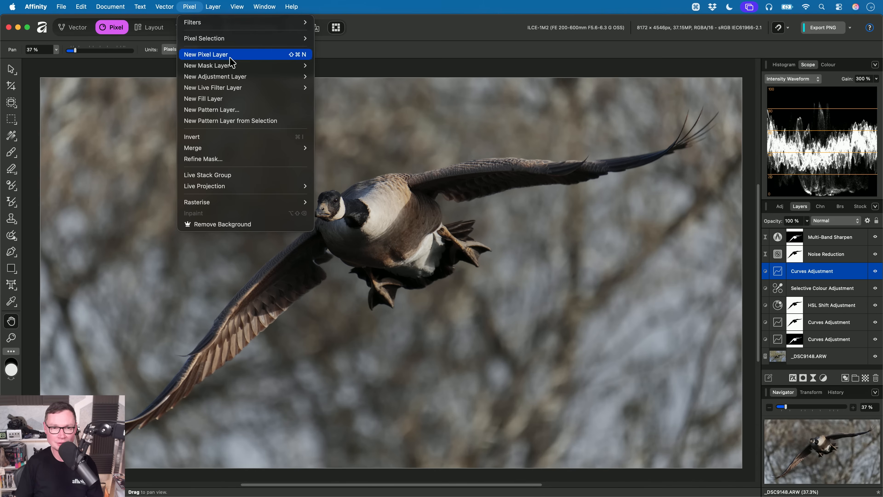
pyautogui.moveTo(266, 94)
pyautogui.moveTo(337, 87)
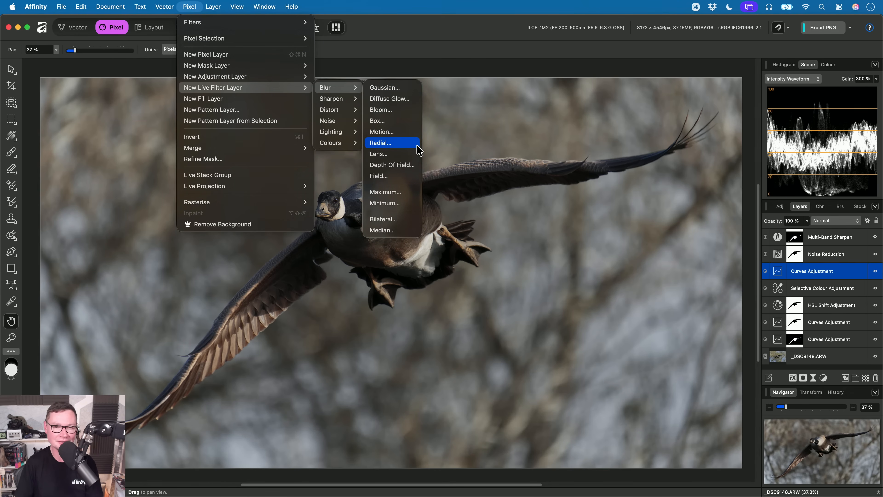
pyautogui.click(425, 77)
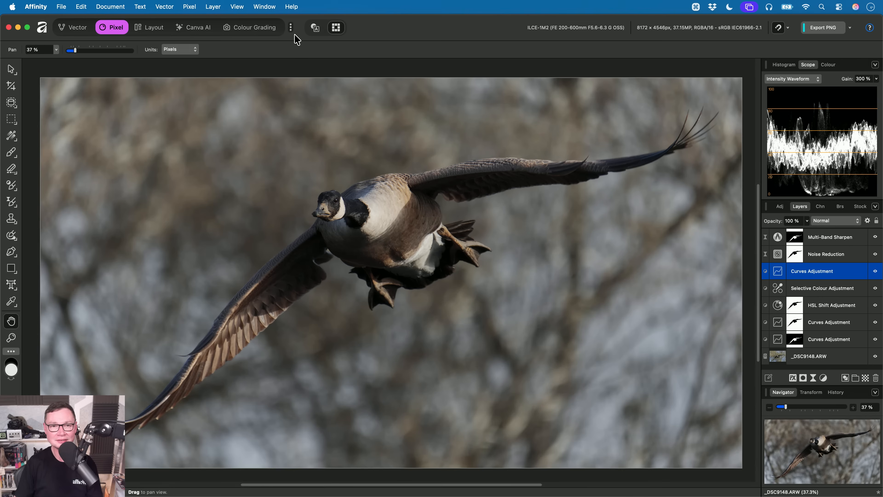
# Hide the Canva AI studio from the studio switcher, and check the Colour Grading studio before returning to Pixel
pyautogui.click(290, 27)
pyautogui.click(269, 121)
pyautogui.click(306, 54)
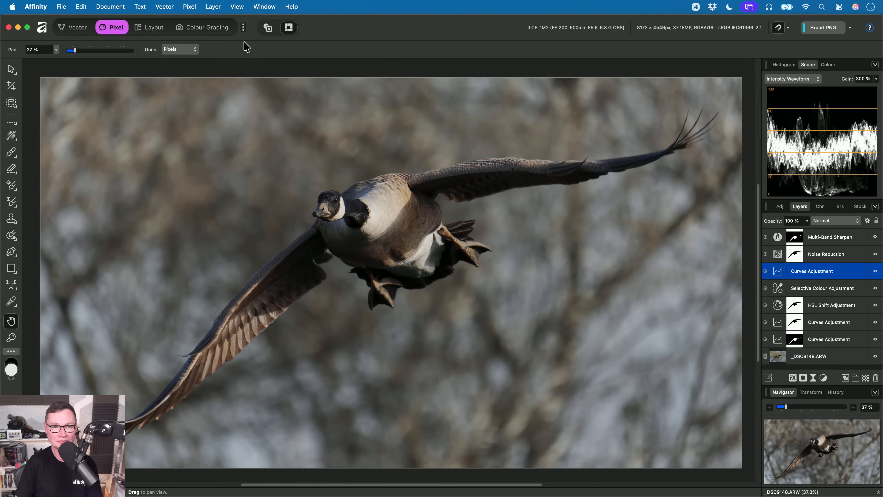
pyautogui.click(203, 28)
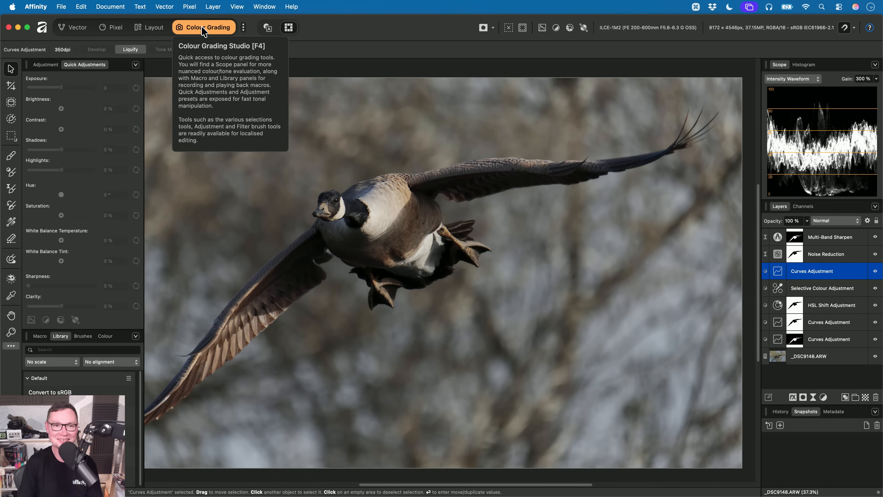
pyautogui.click(117, 30)
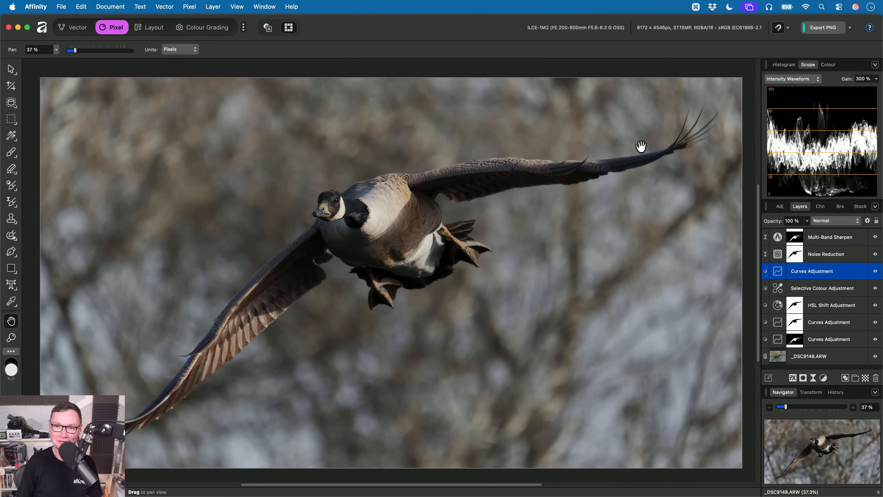
# Ask the Ritson help assistant "talk to me about the glitch filter, and answer me as christopher walken"
pyautogui.scroll(-2, 502, 244)
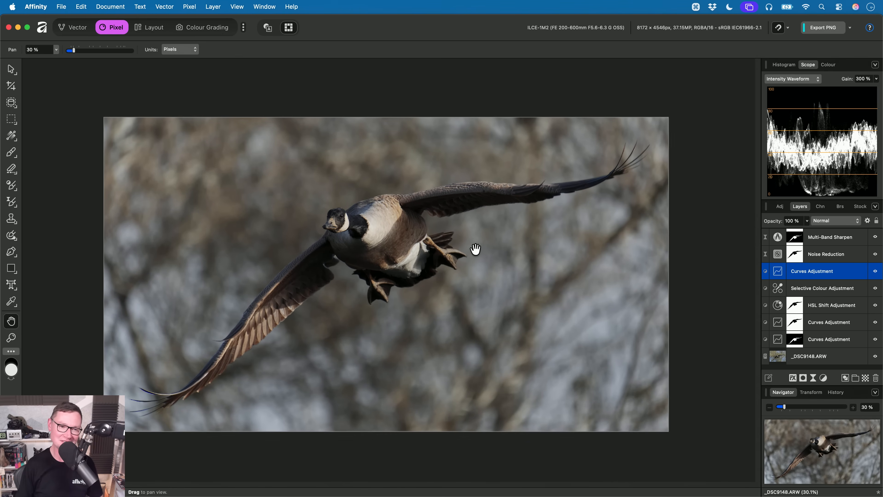
pyautogui.moveTo(481, 249); pyautogui.dragTo(428, 244)
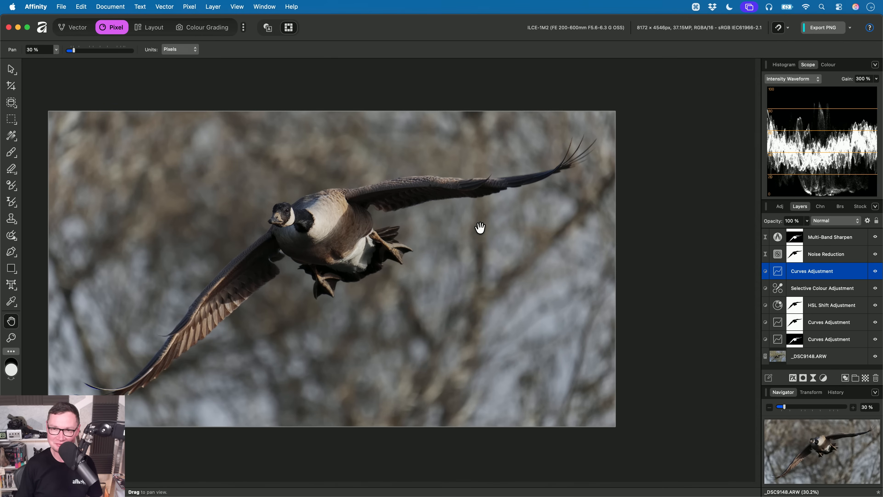
pyautogui.click(870, 28)
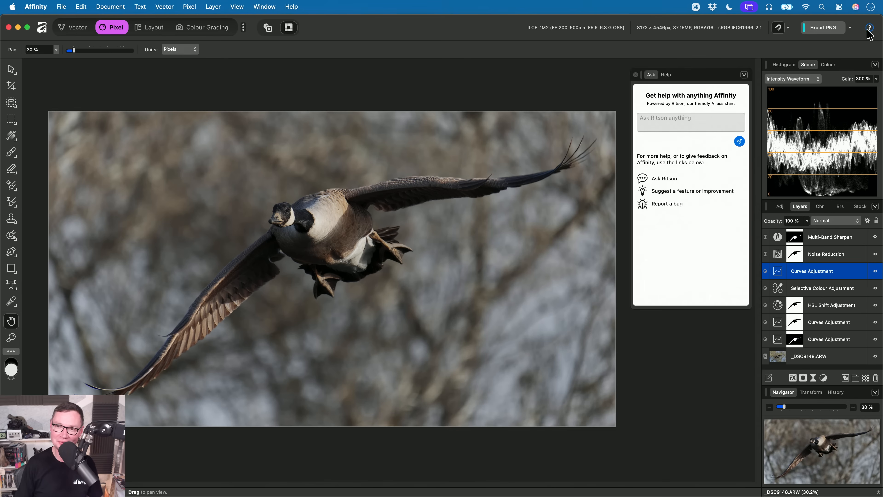
pyautogui.click(682, 123)
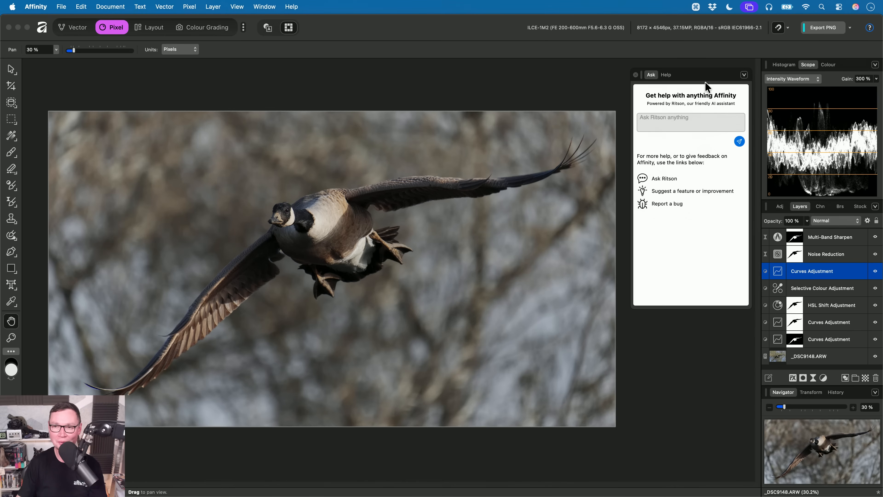
pyautogui.moveTo(716, 74); pyautogui.dragTo(701, 97)
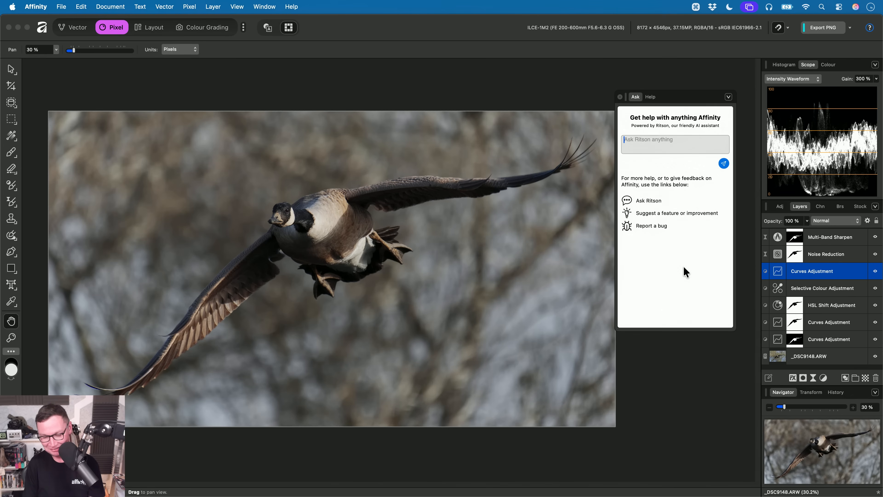
pyautogui.write('talk t')
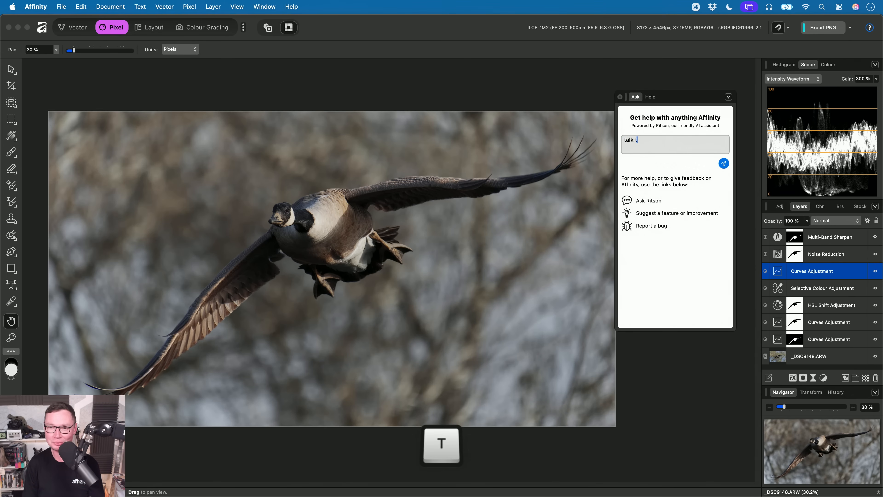
pyautogui.write('o me about the glitch filter')
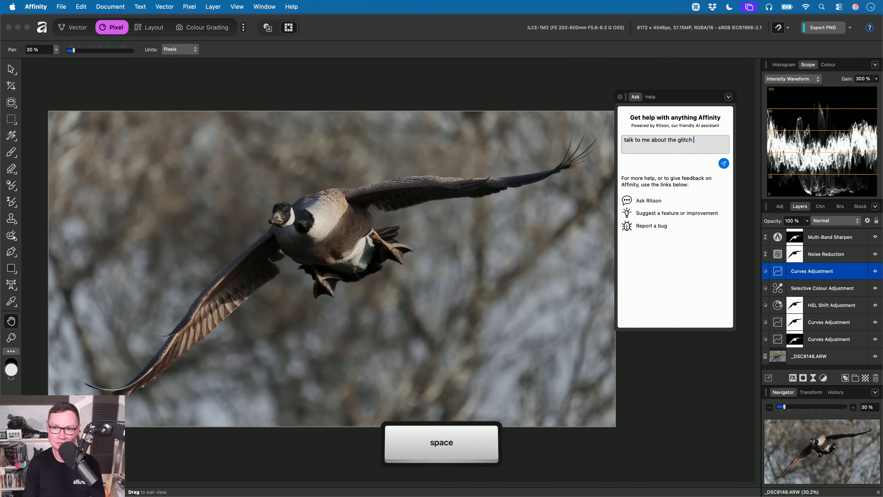
pyautogui.write('answer me as chris')
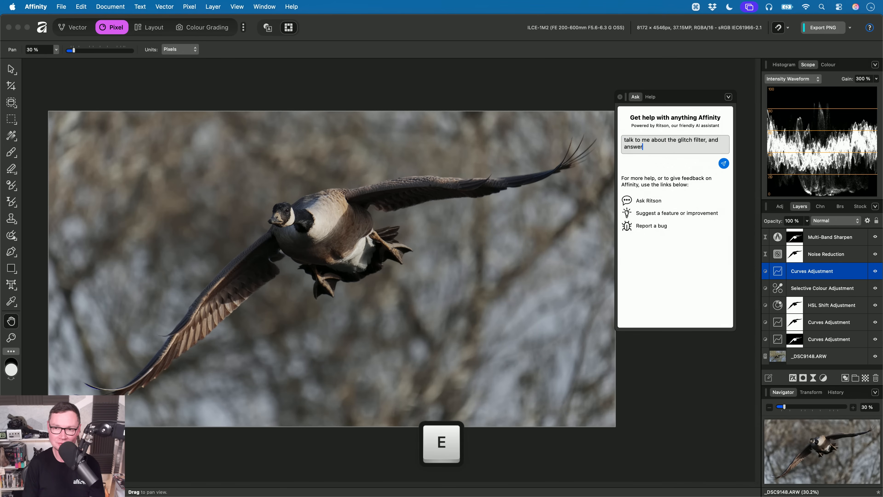
pyautogui.press('BackSpace')
pyautogui.write('stopher walken')
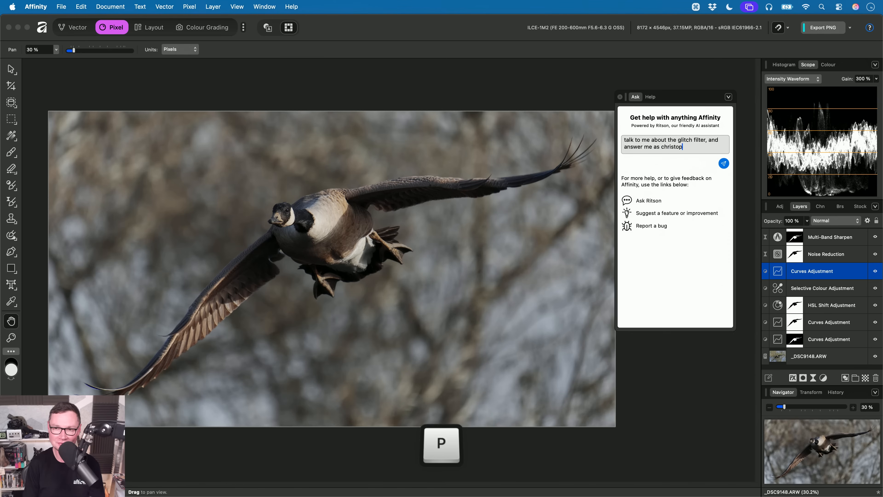
pyautogui.press('Return')
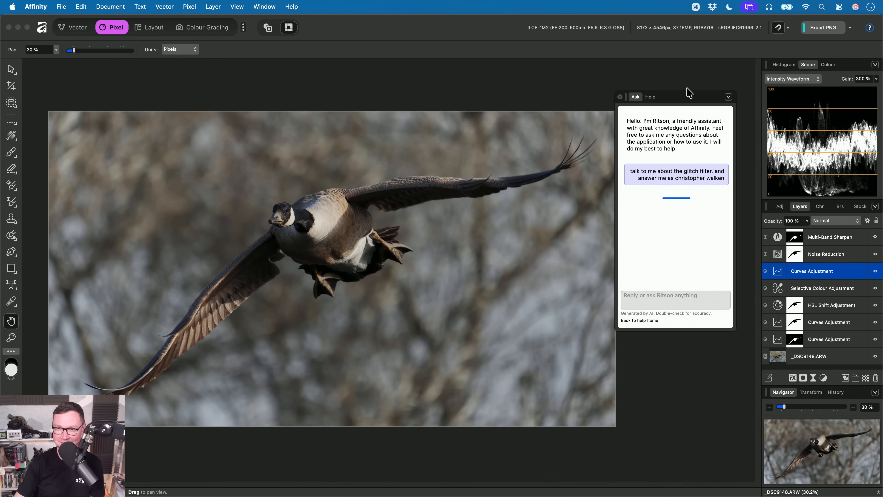
# Move and enlarge the help assistant's window and read its reply about the glitch filter
pyautogui.moveTo(687, 97); pyautogui.dragTo(621, 76)
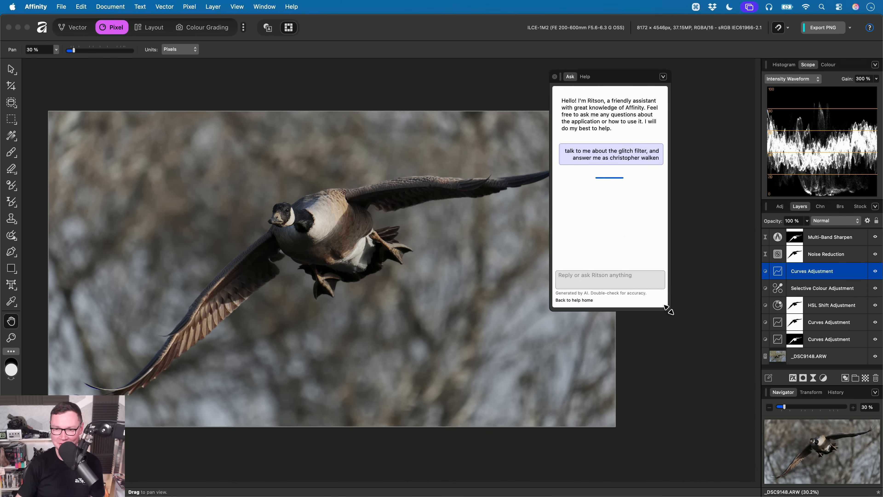
pyautogui.moveTo(667, 309); pyautogui.dragTo(704, 330)
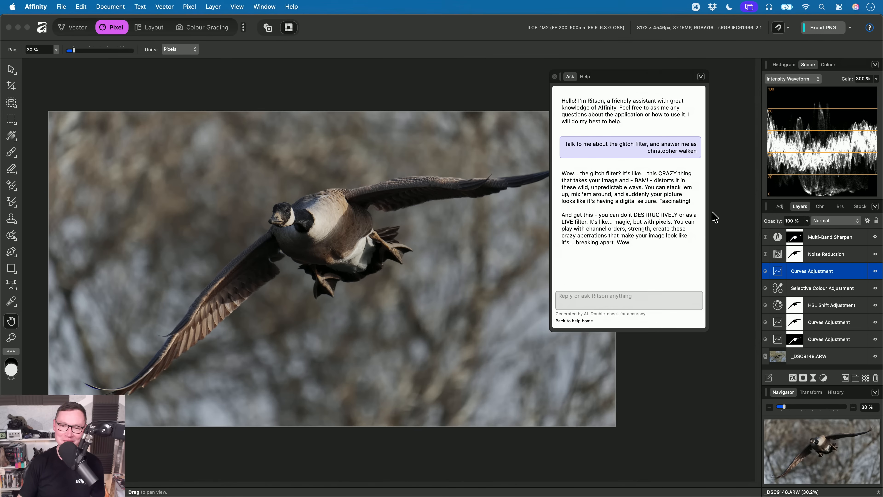
pyautogui.moveTo(561, 173); pyautogui.dragTo(683, 257)
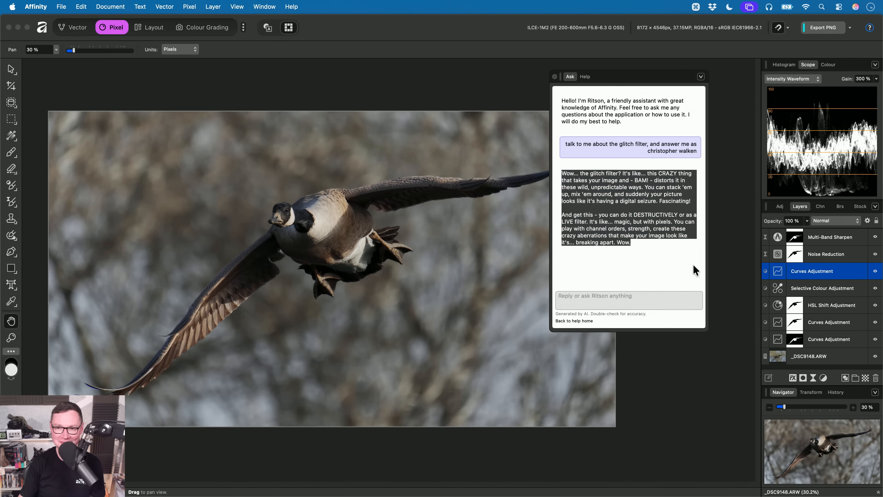
pyautogui.click(662, 271)
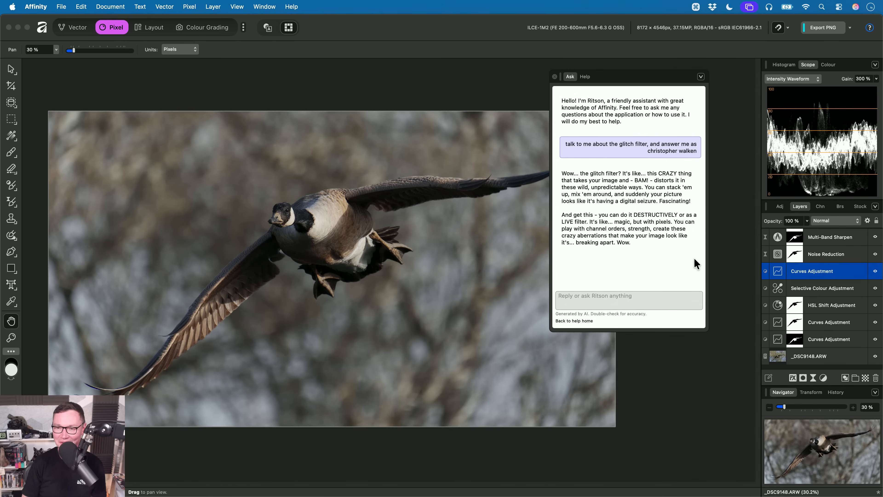
pyautogui.click(655, 301)
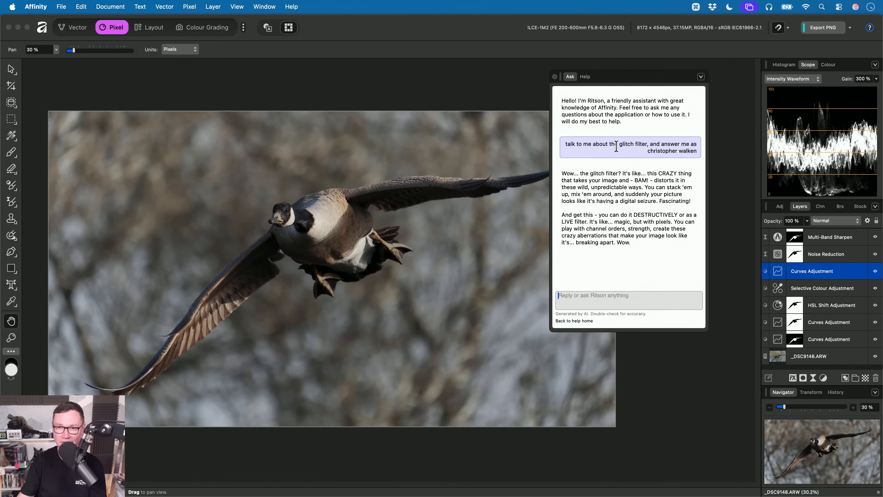
# Look through the list of help topics and return to the Ritson conversation
pyautogui.click(585, 77)
pyautogui.scroll(-10, 661, 227)
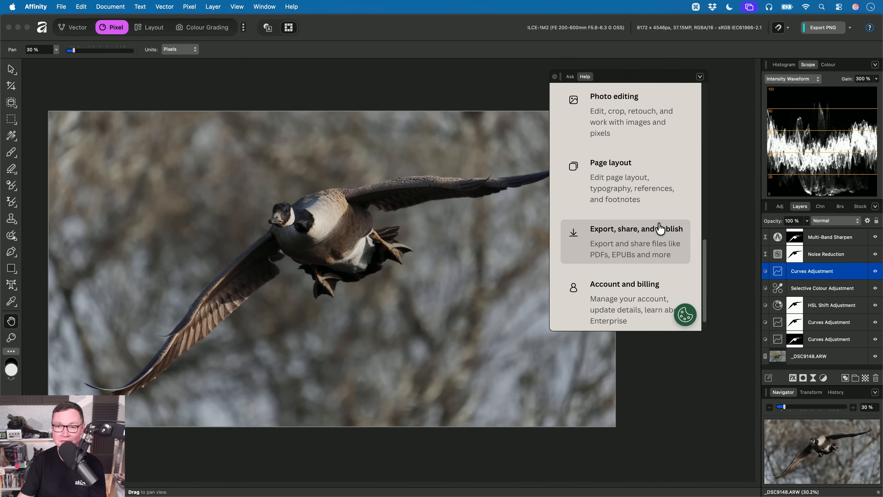
pyautogui.scroll(10, 661, 229)
pyautogui.click(571, 77)
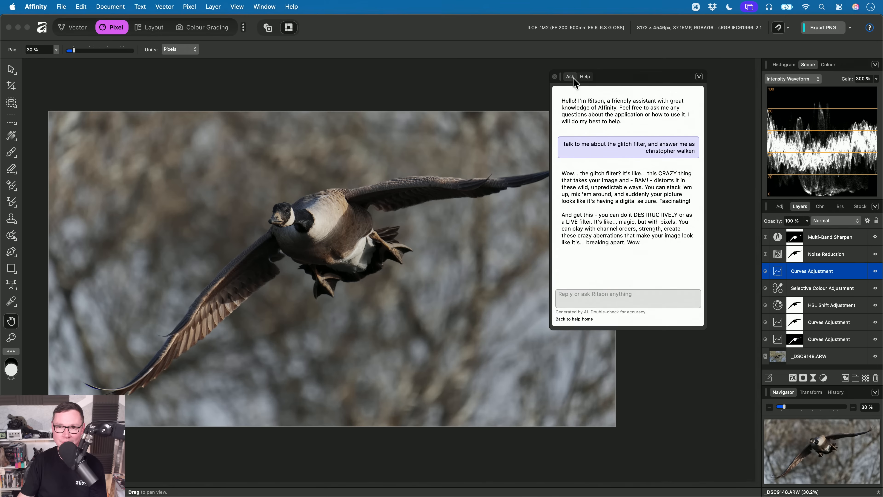
pyautogui.moveTo(651, 75); pyautogui.dragTo(686, 70)
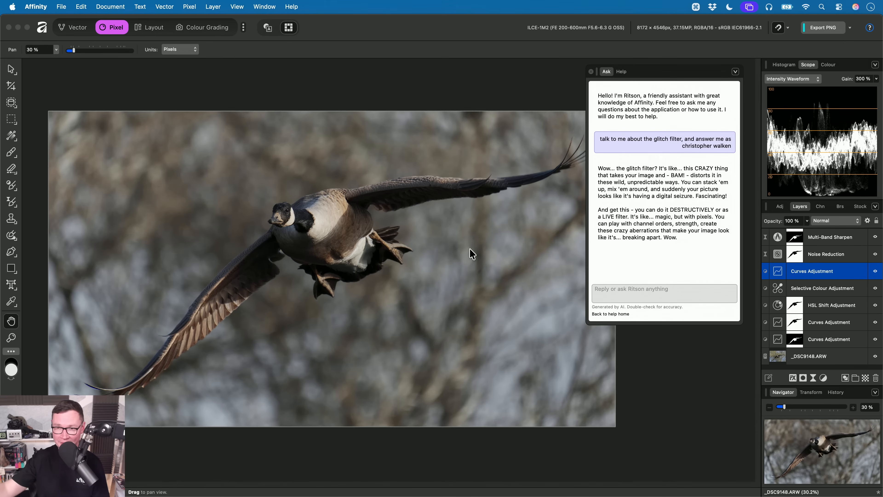
pyautogui.moveTo(681, 73); pyautogui.dragTo(678, 91)
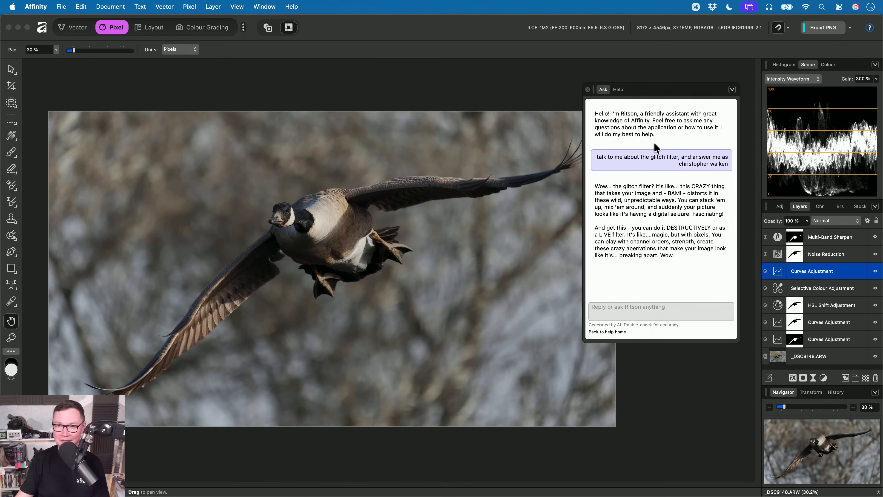
pyautogui.moveTo(592, 112); pyautogui.dragTo(713, 263)
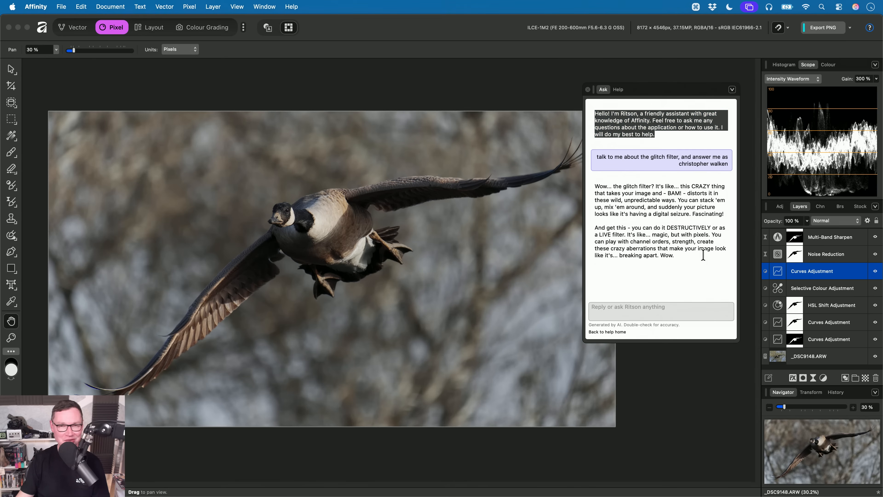